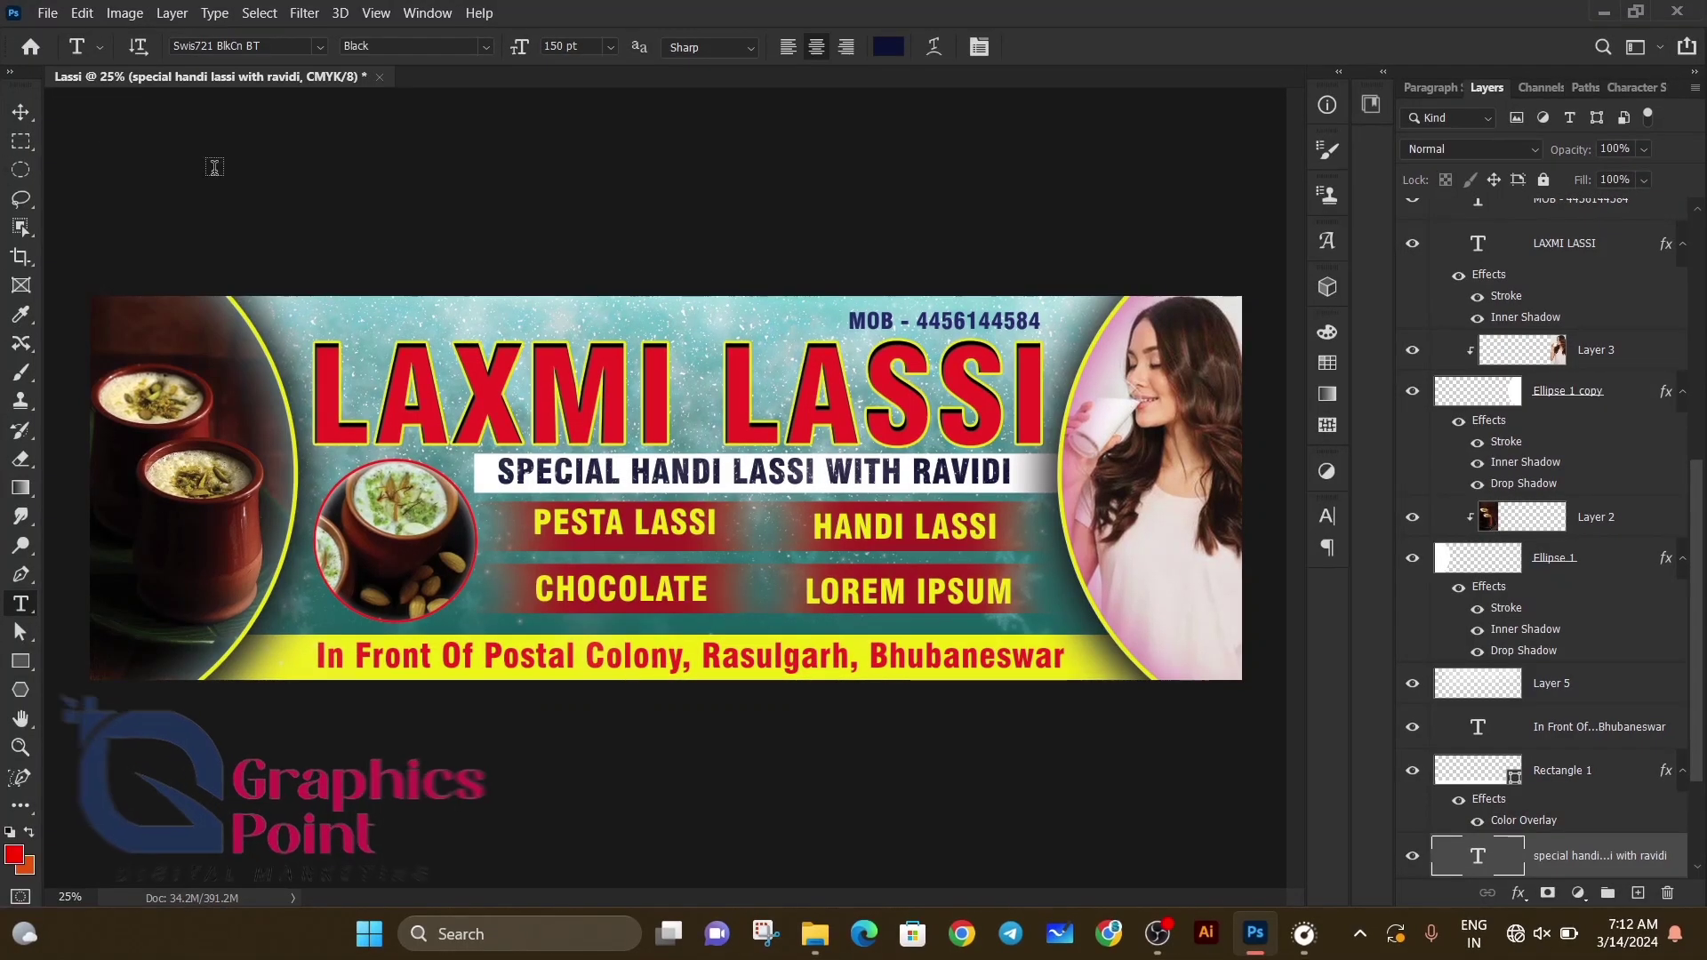
With the Move tool, select banner Layer 5, Layer 3 (woman image) and Layer 1 (background)
left_click(21, 112)
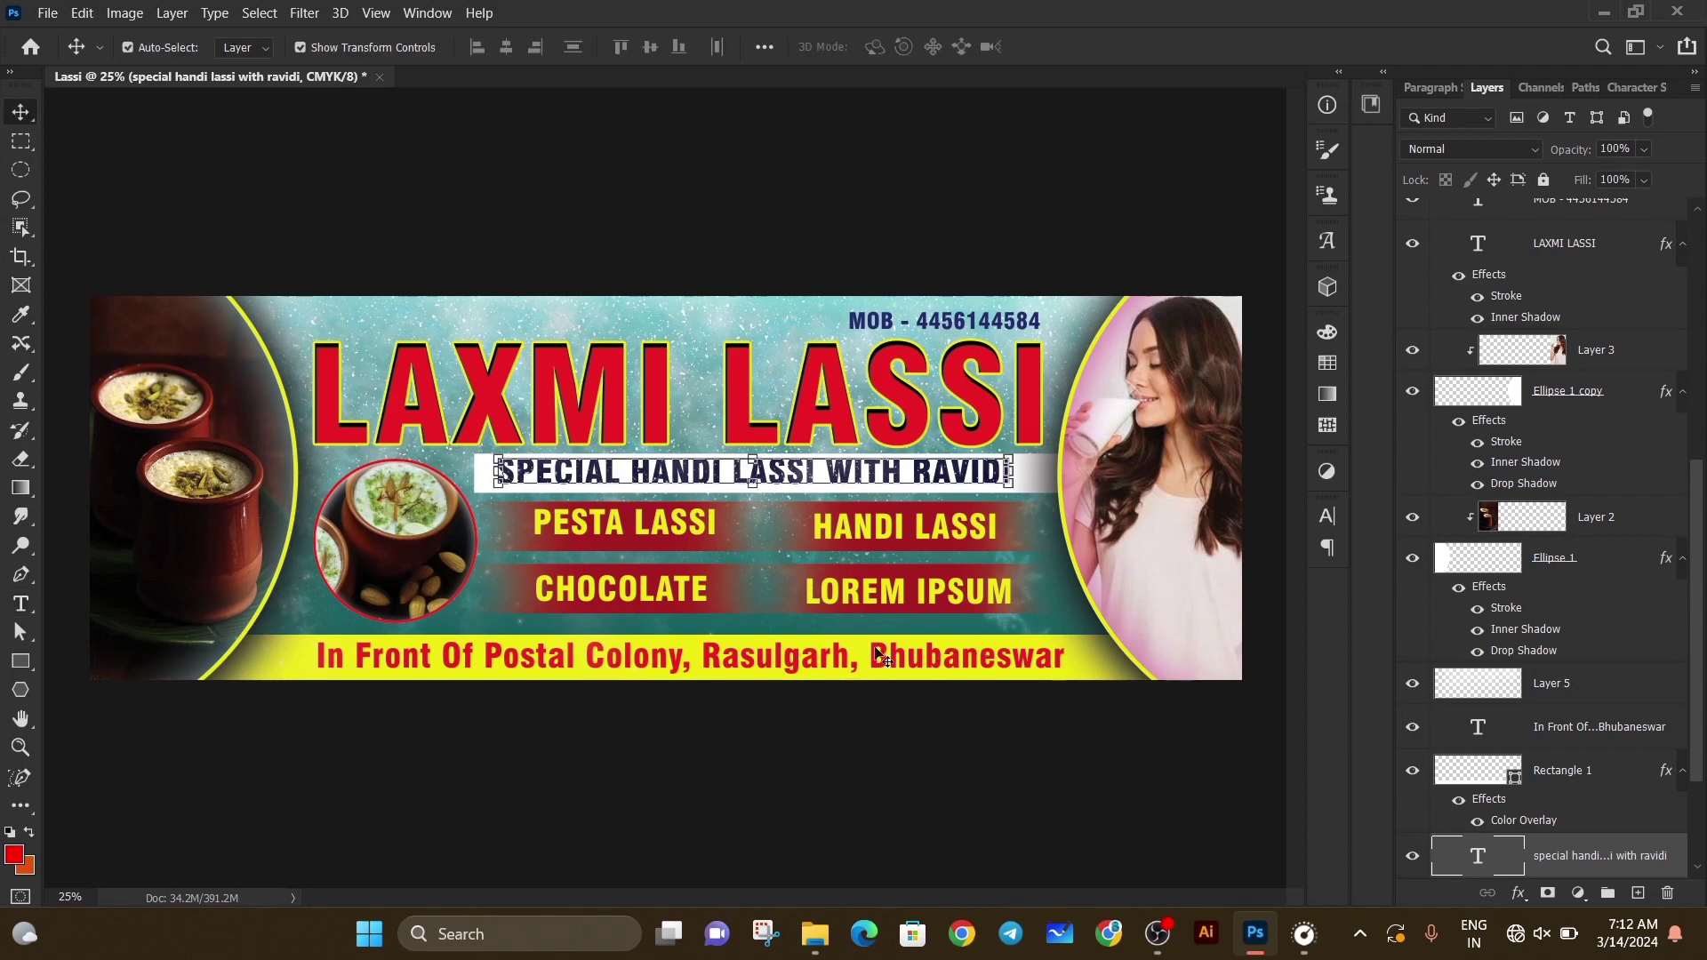
left_click(566, 480)
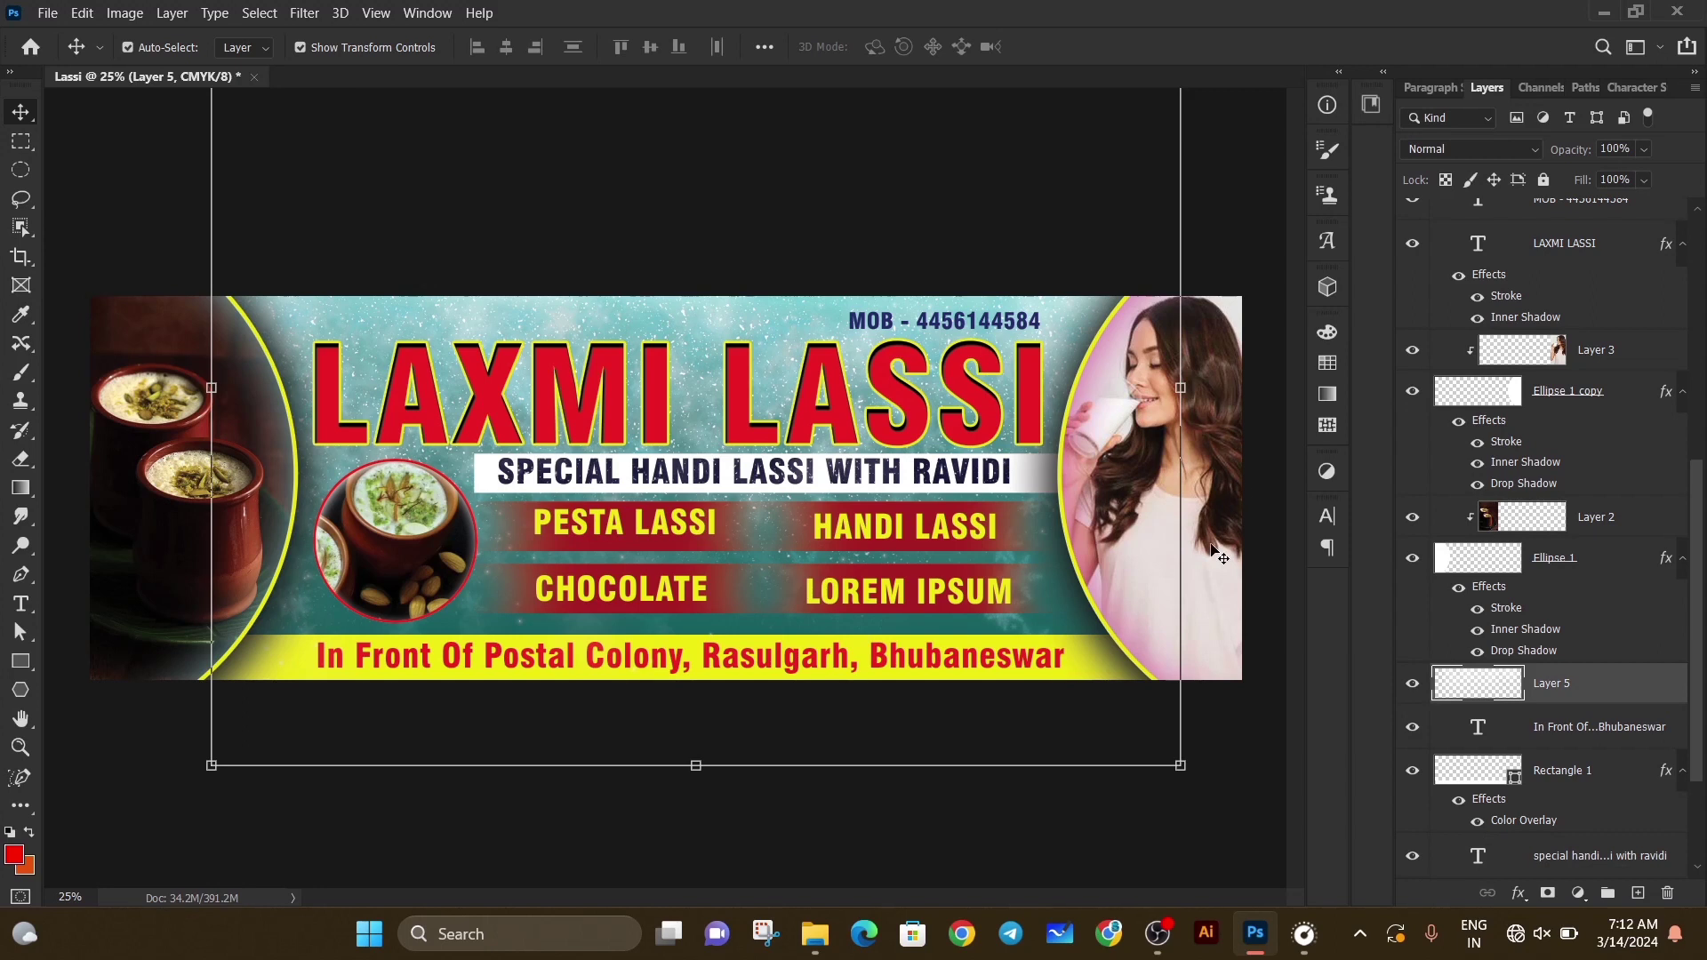
left_click(1215, 630)
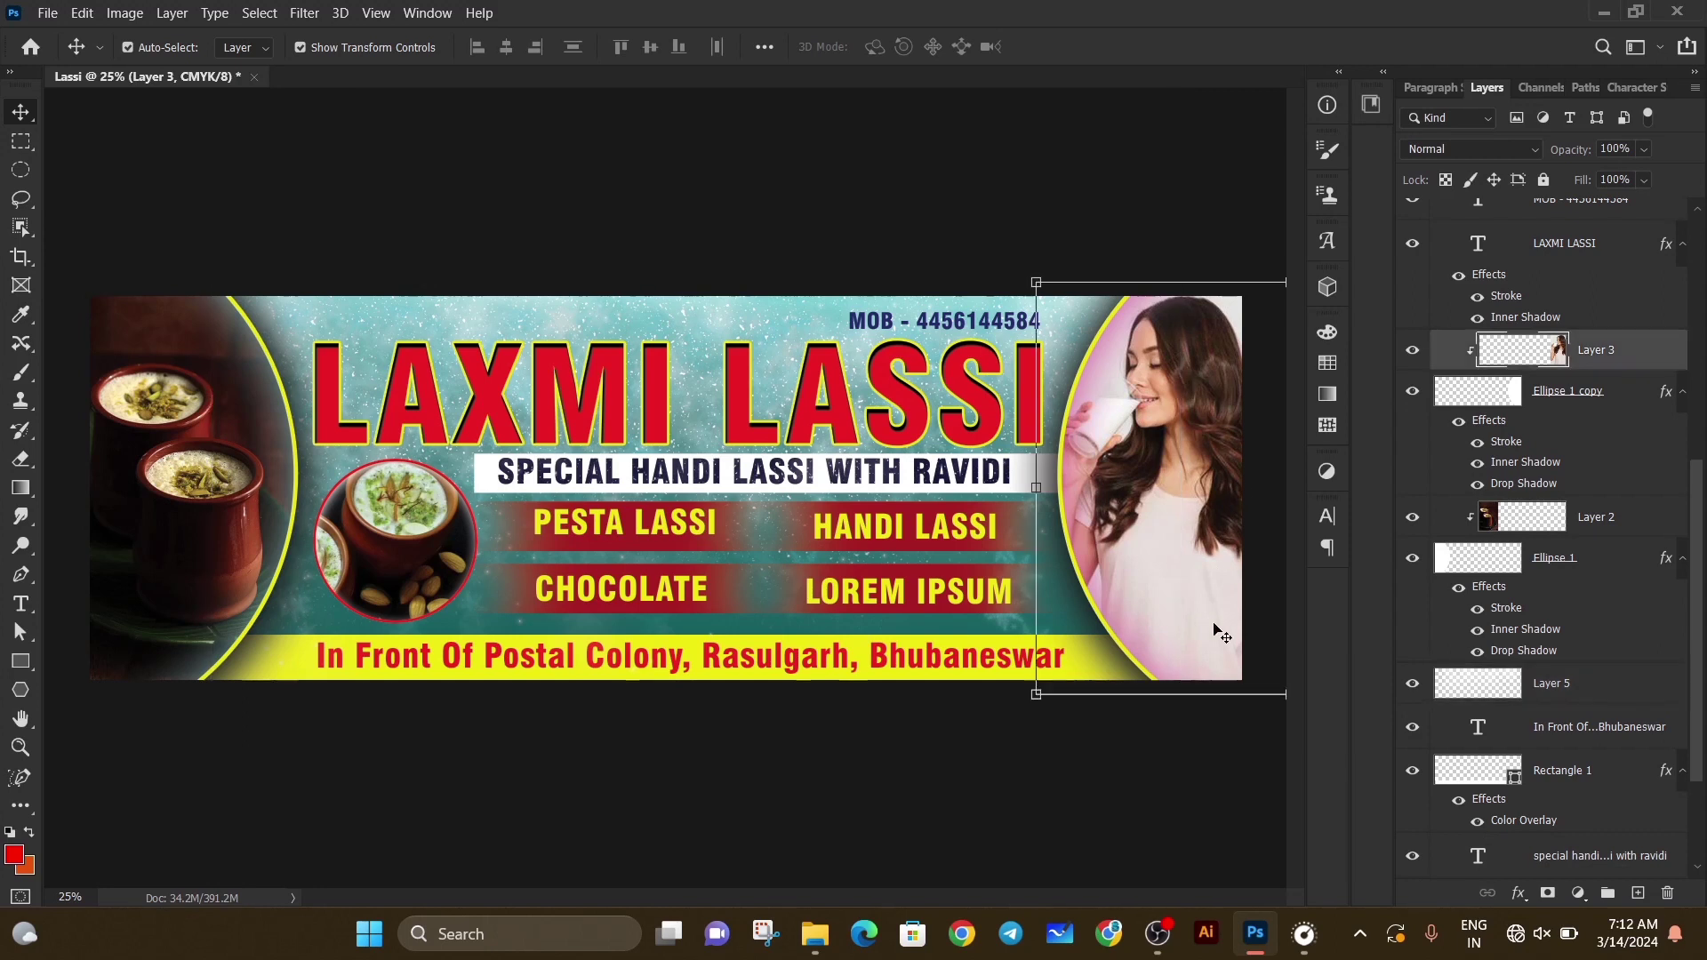
left_click(472, 630)
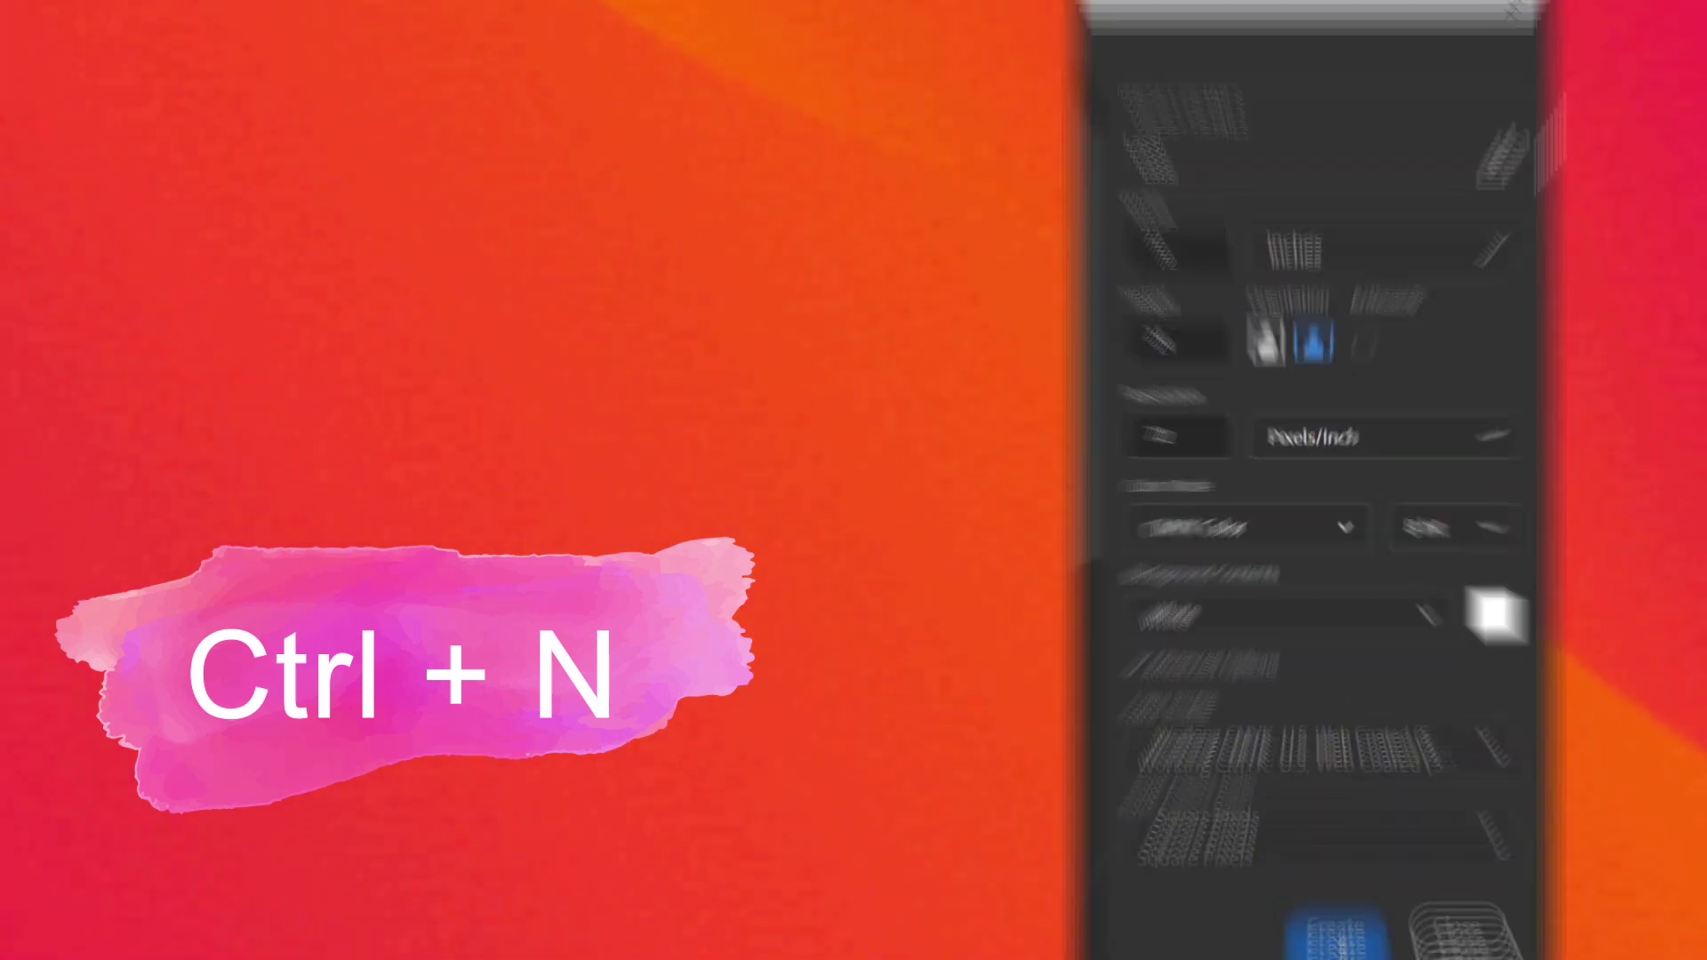
Create a document named Lassi, 72 × 24 inches at 72 ppi in CMYK Color
type("Lass")
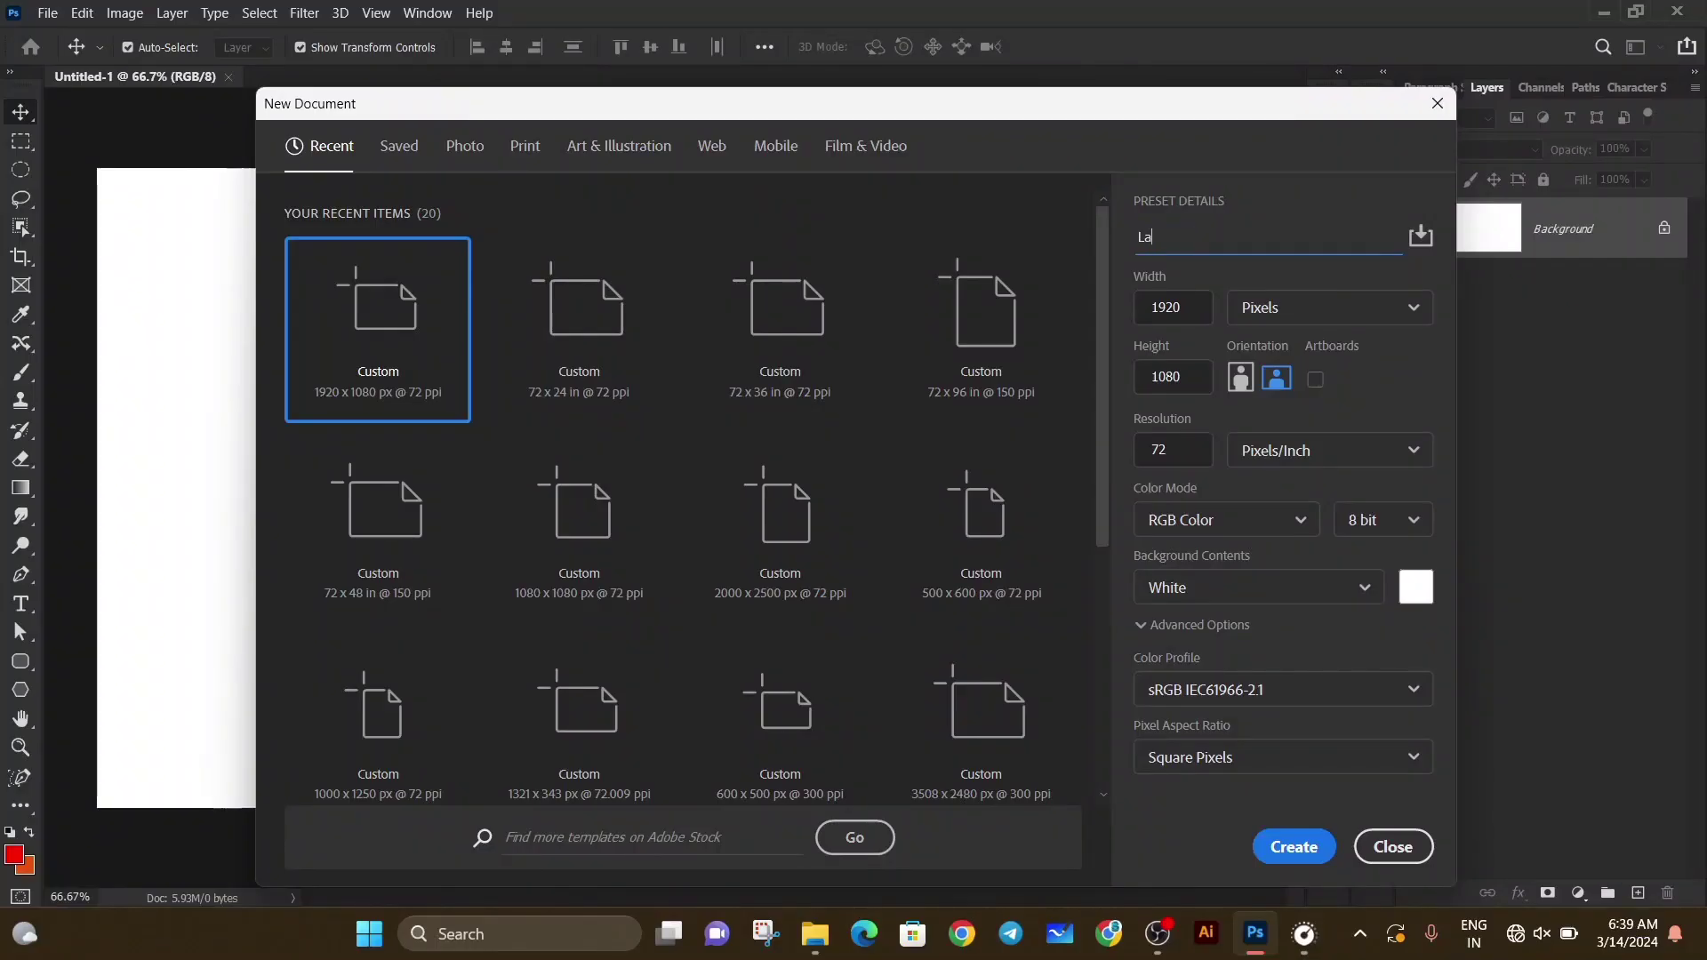
type("i")
left_click(1407, 313)
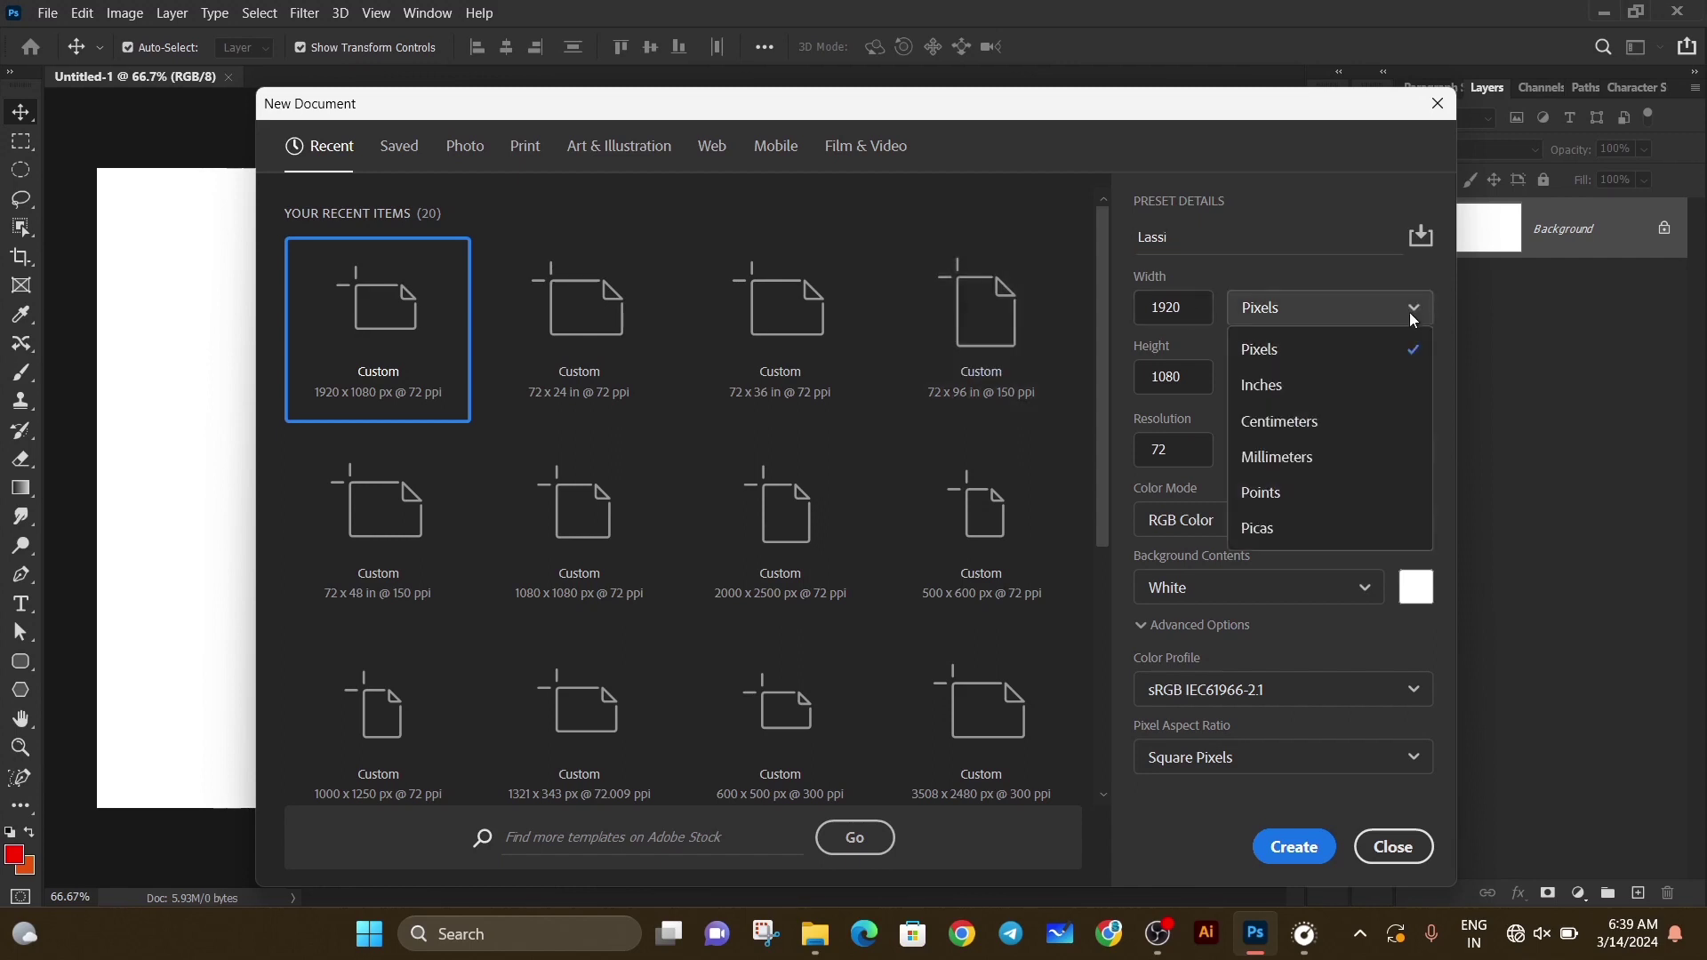
left_click(1317, 384)
double_click(1196, 309)
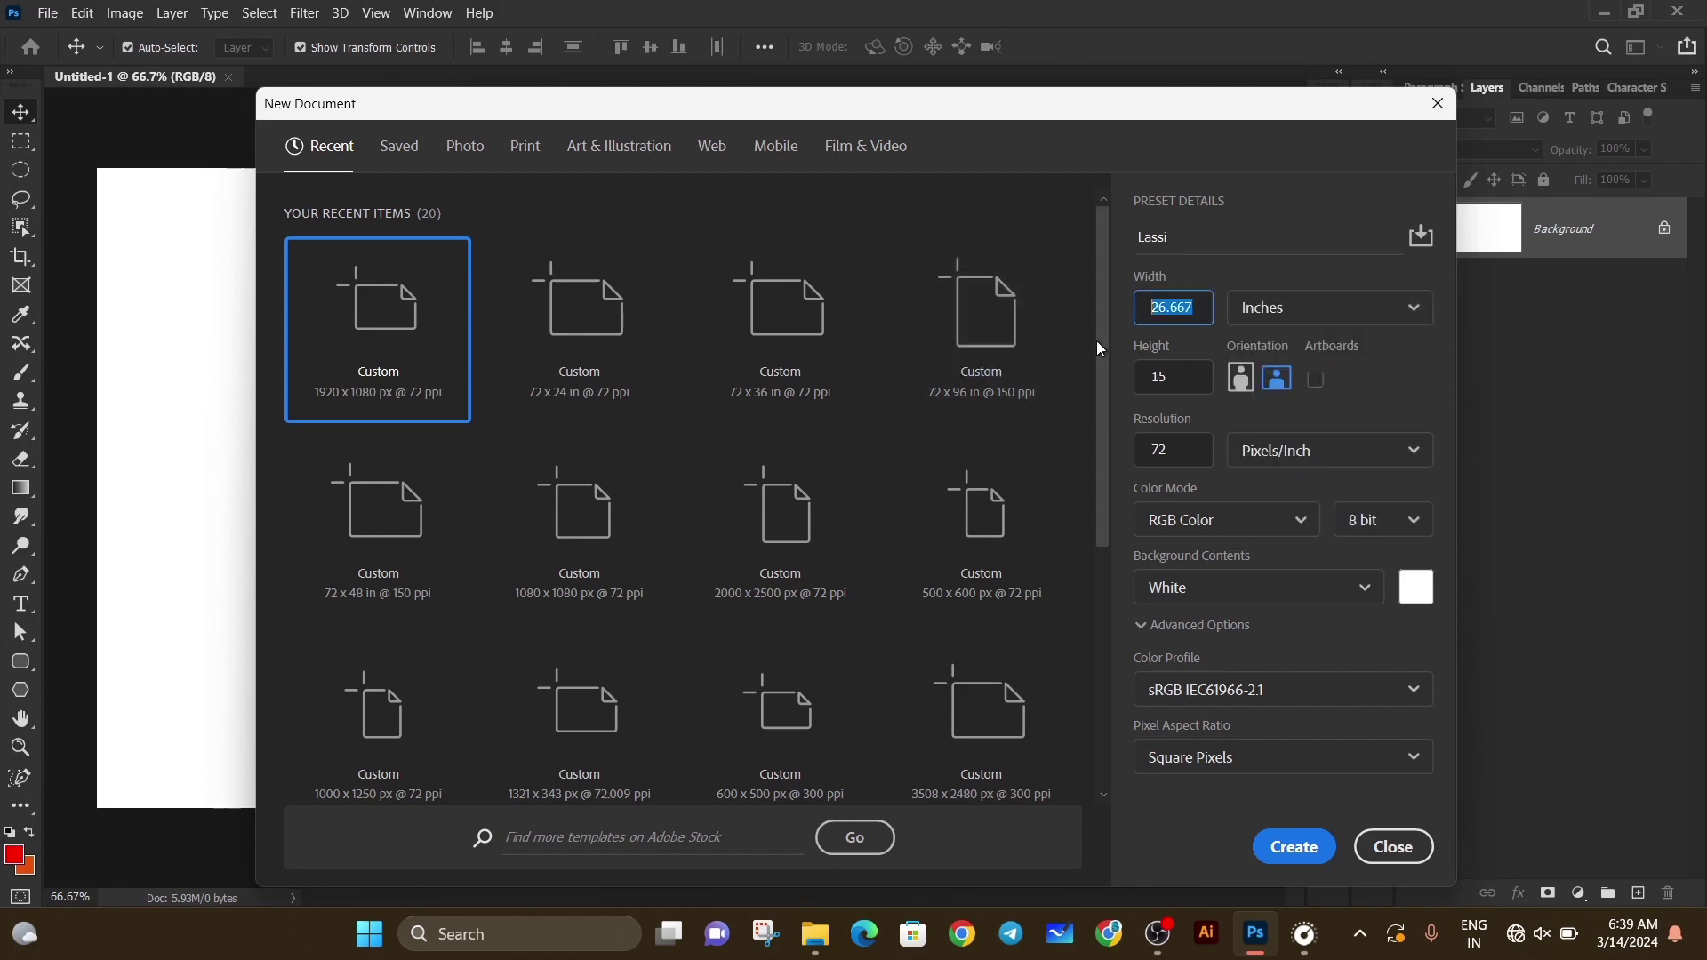
type("72")
double_click(1185, 373)
type("24")
left_click(1183, 455)
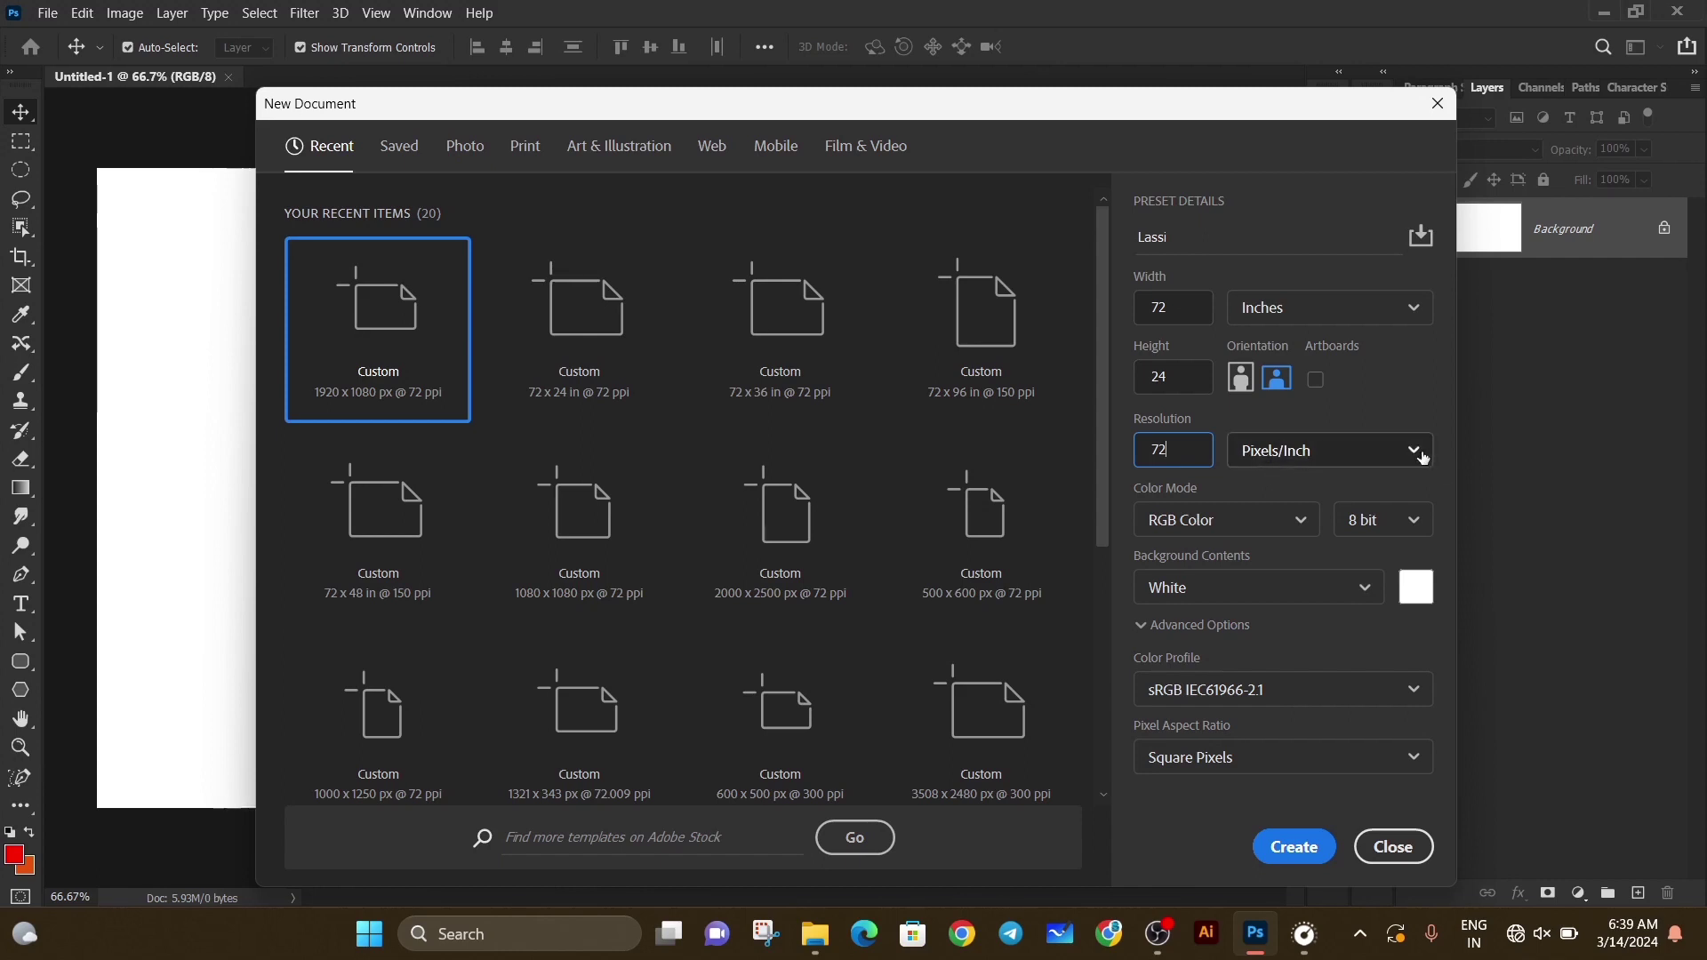
left_click(1298, 526)
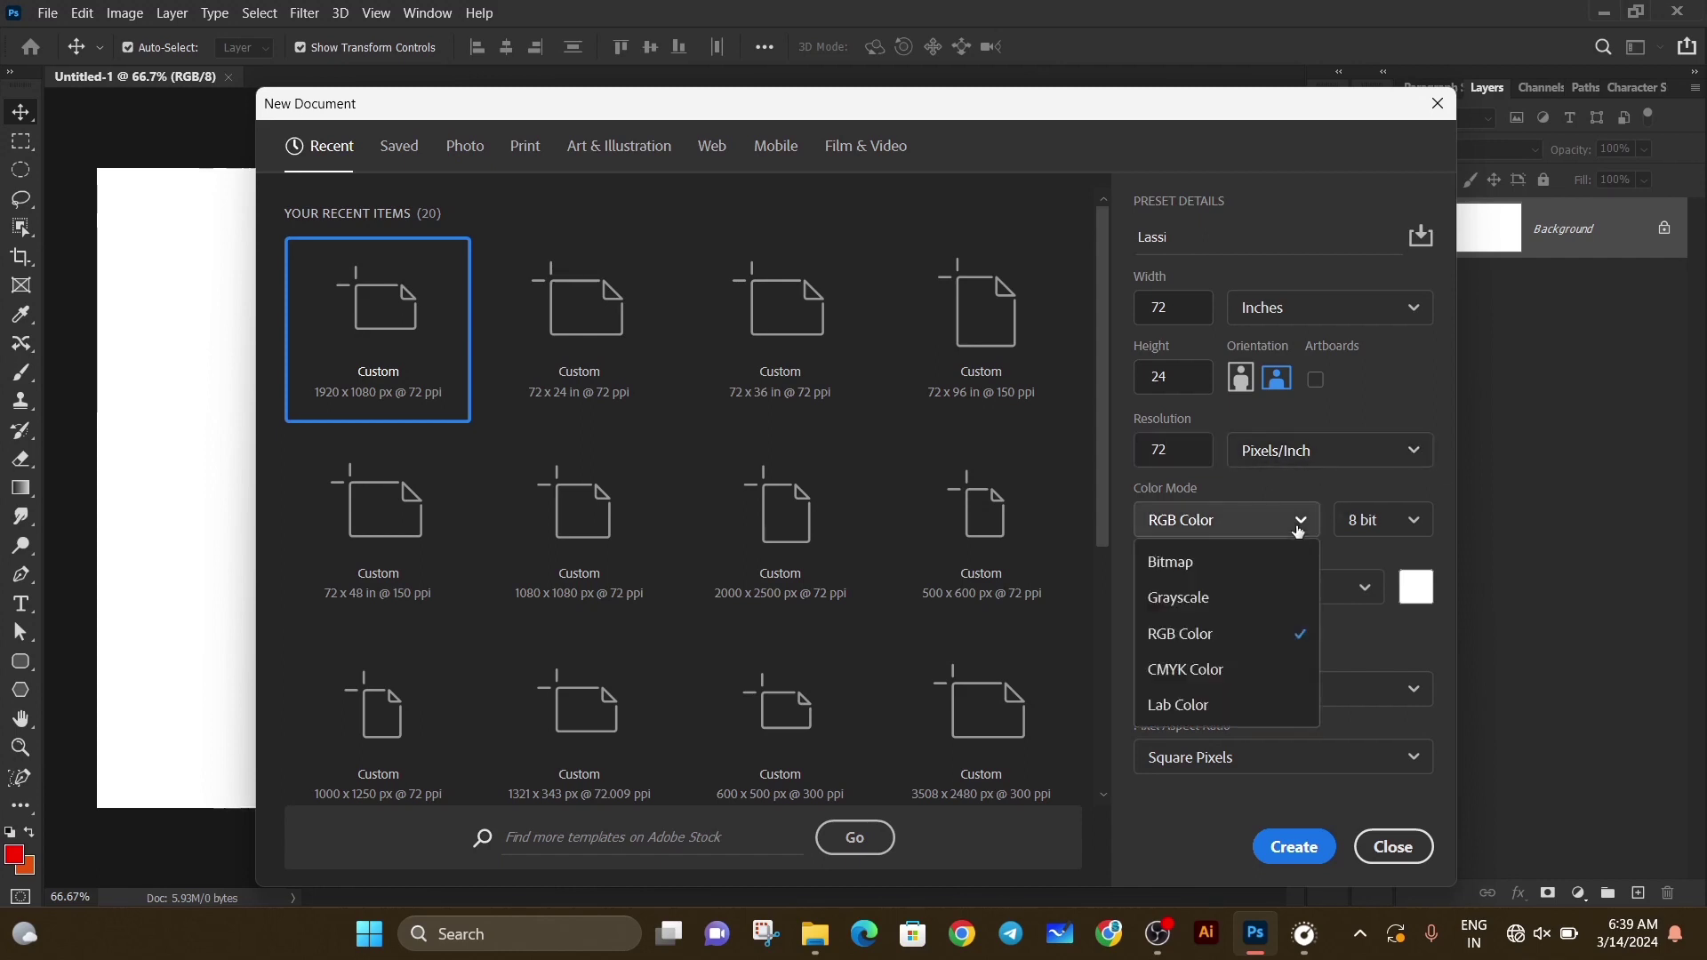
left_click(1204, 671)
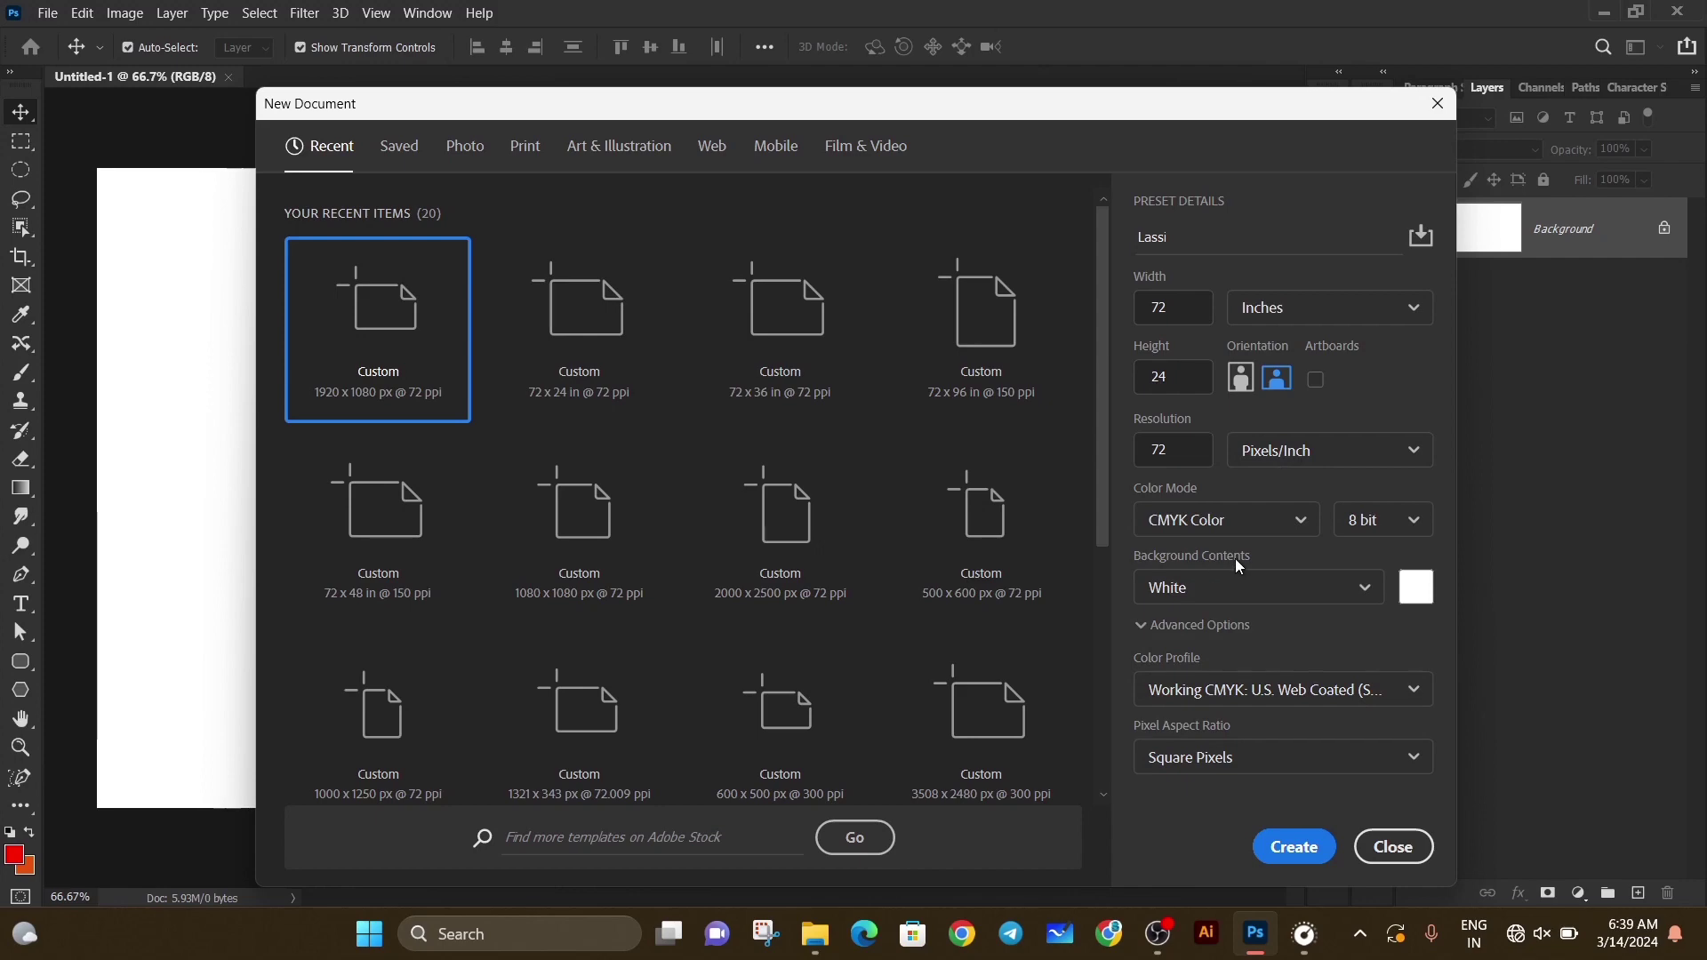
left_click(1296, 849)
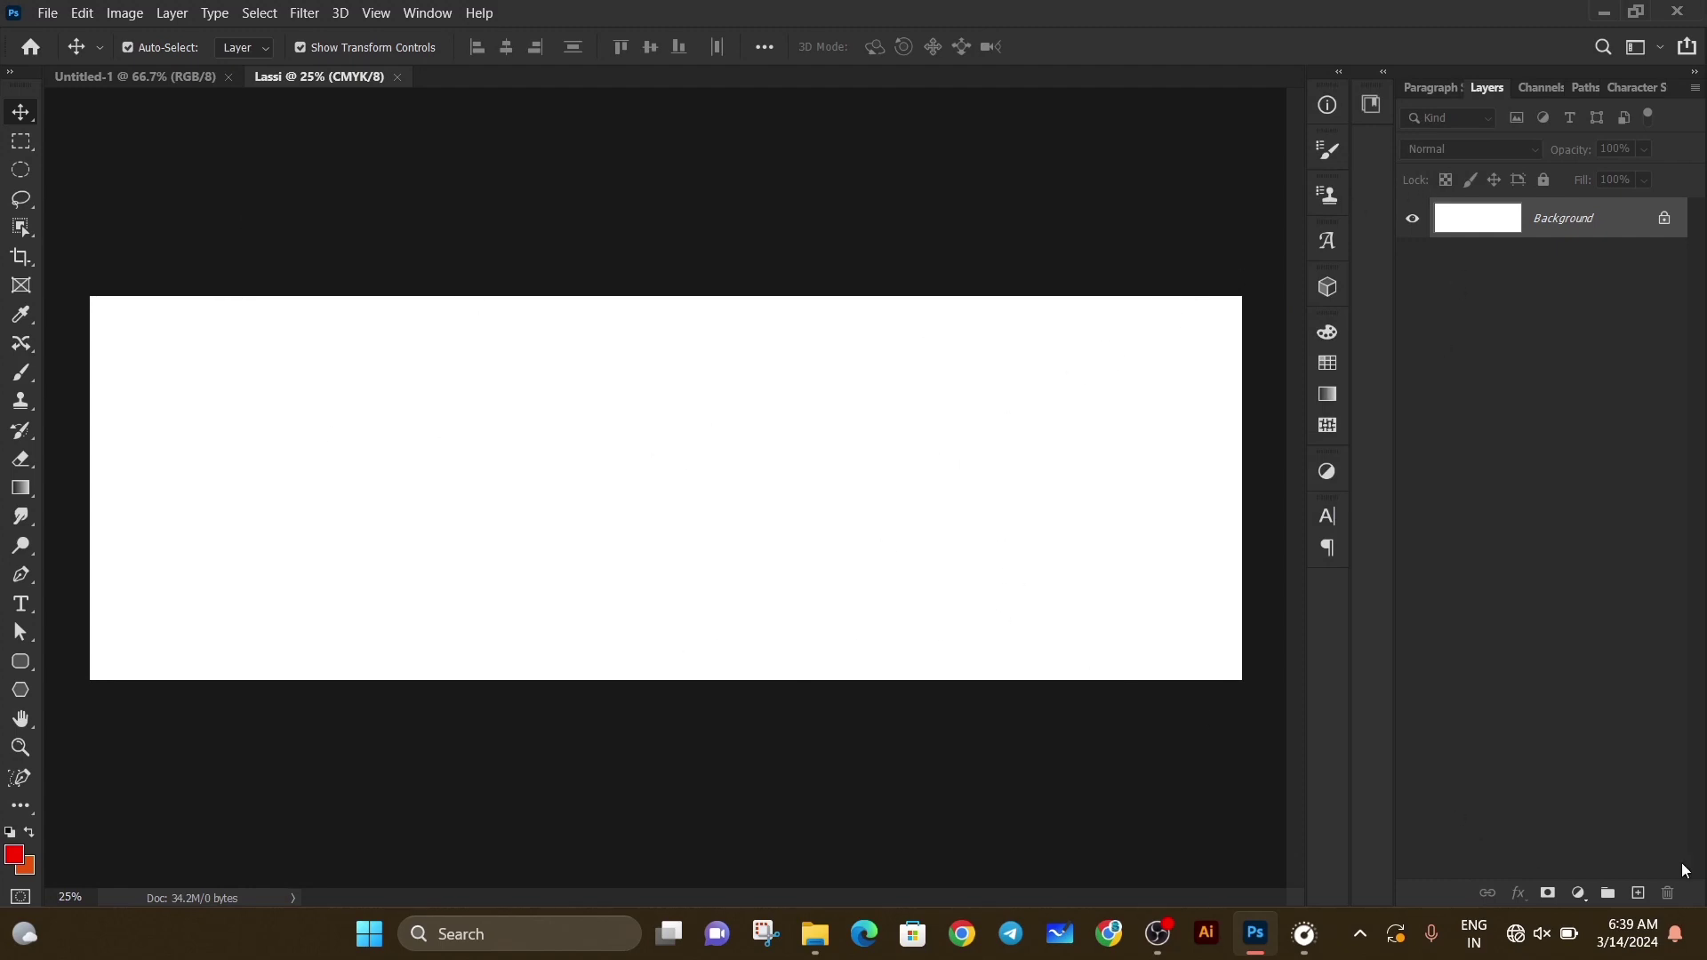
Add a new layer and set the gradient's left stop to light cyan 00fff0
left_click(1638, 893)
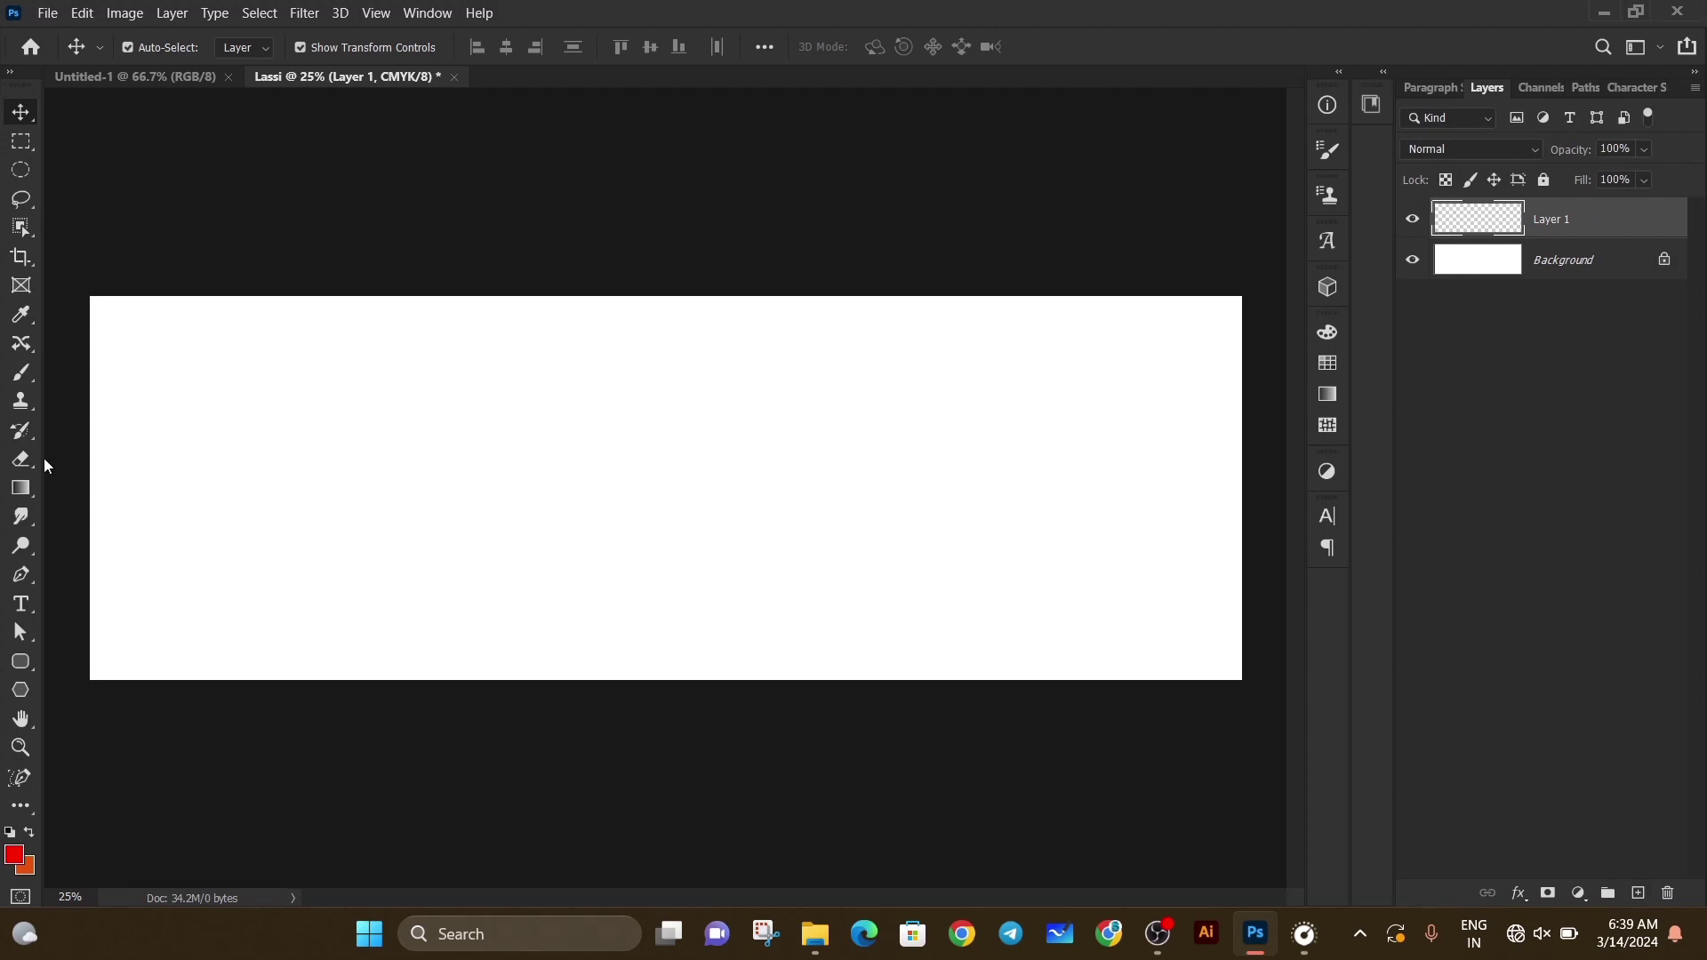
left_click(21, 488)
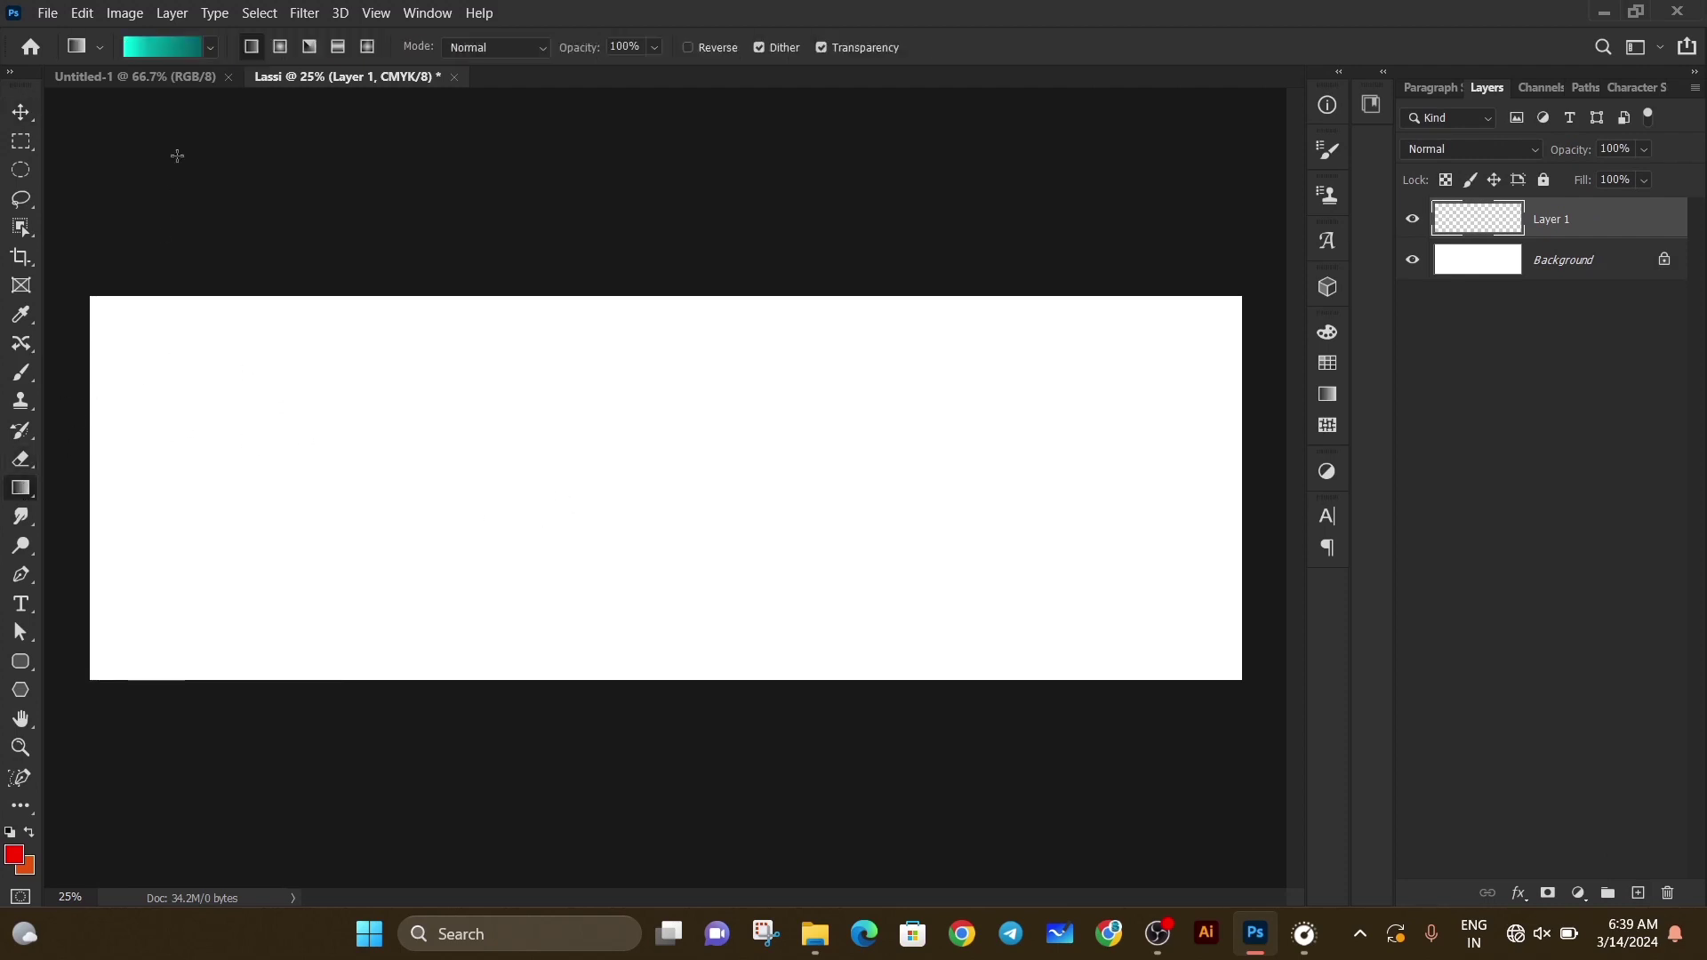
left_click(187, 45)
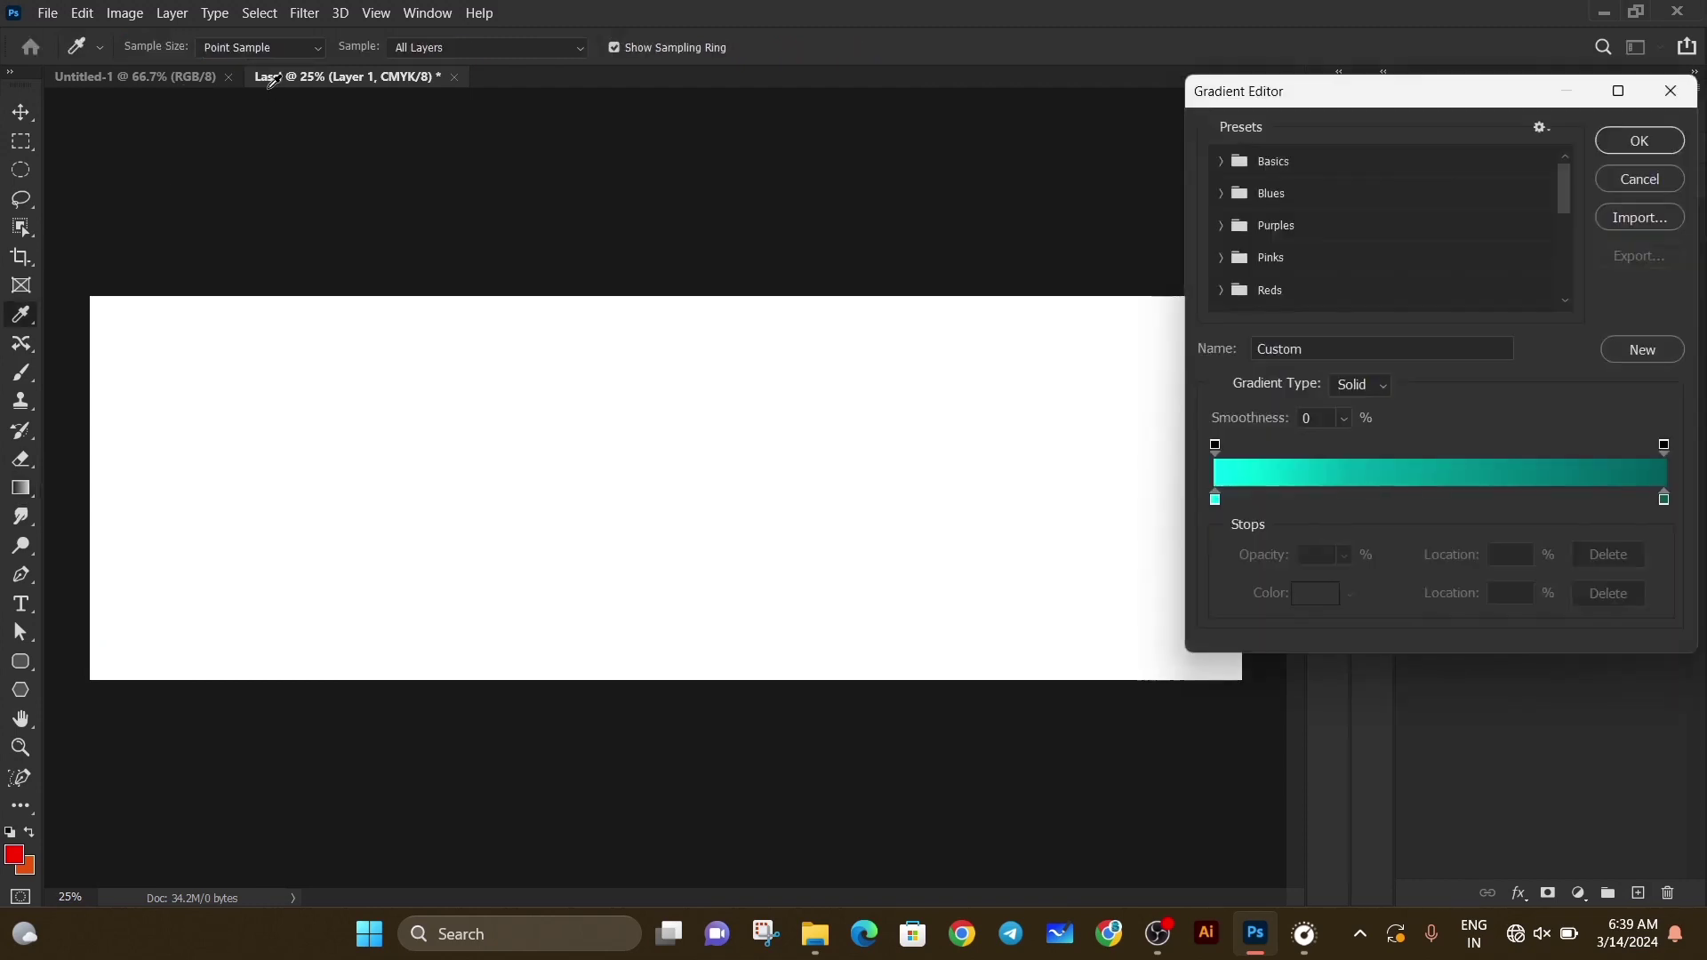
double_click(1215, 499)
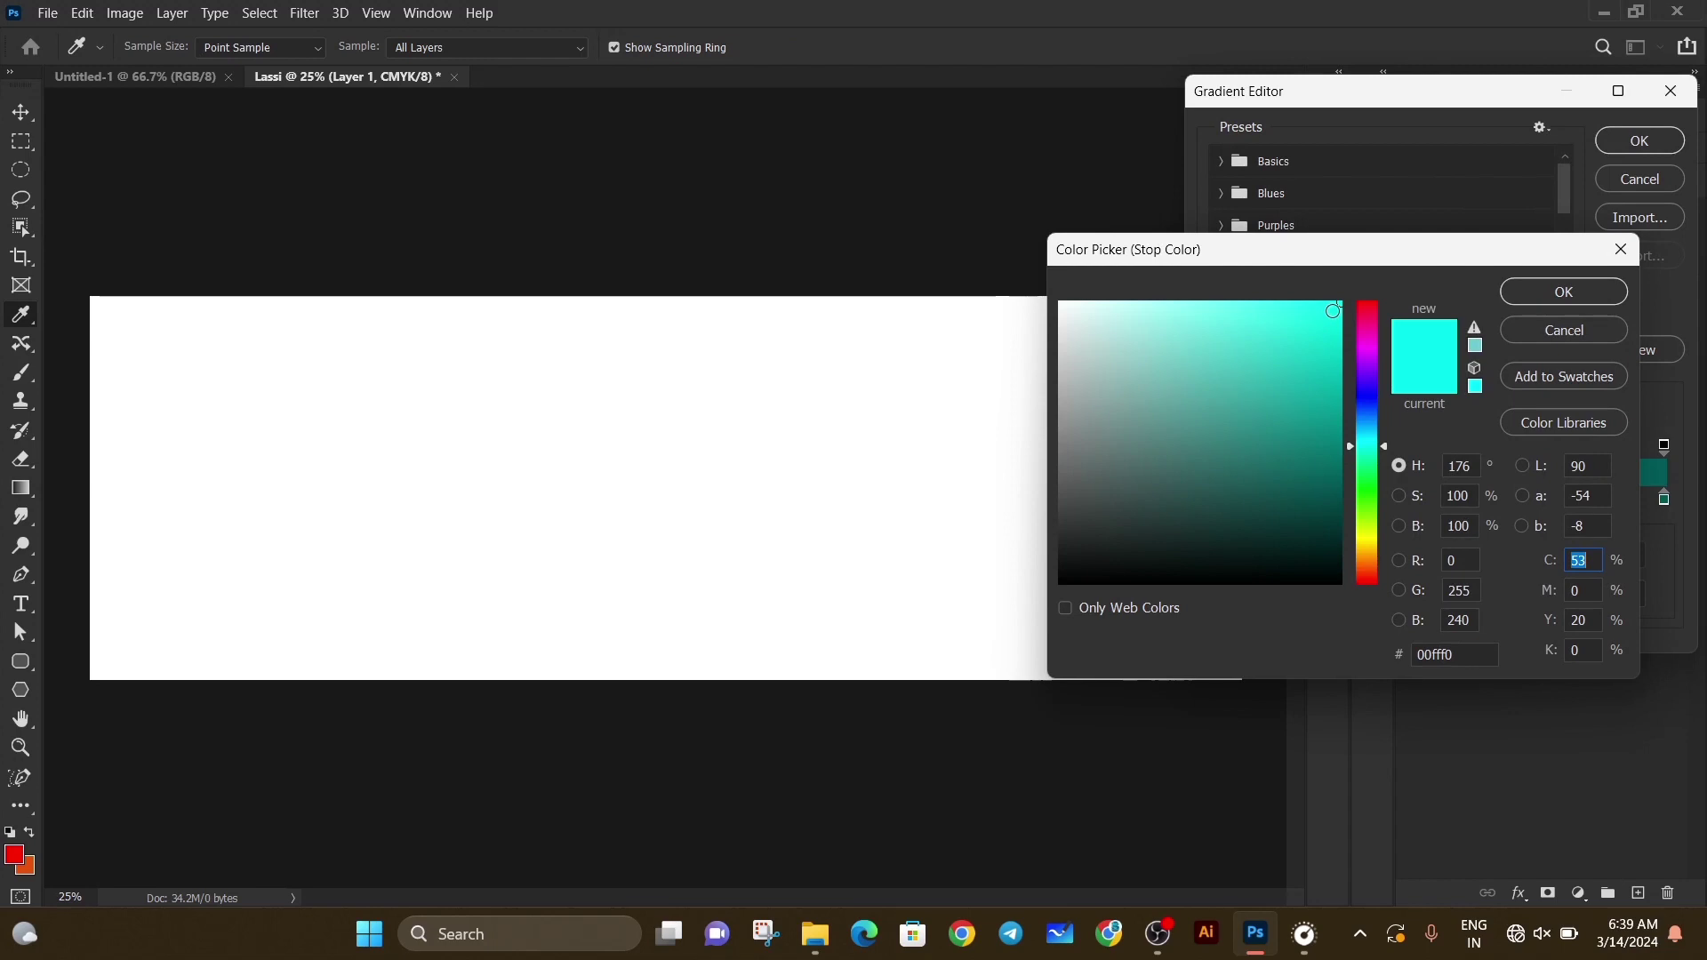
key("Left")
left_click(1582, 291)
Set the right stop to dark teal 005857, drag the gradient top to bottom, close Untitled-1
left_click(1664, 499)
left_click(1325, 596)
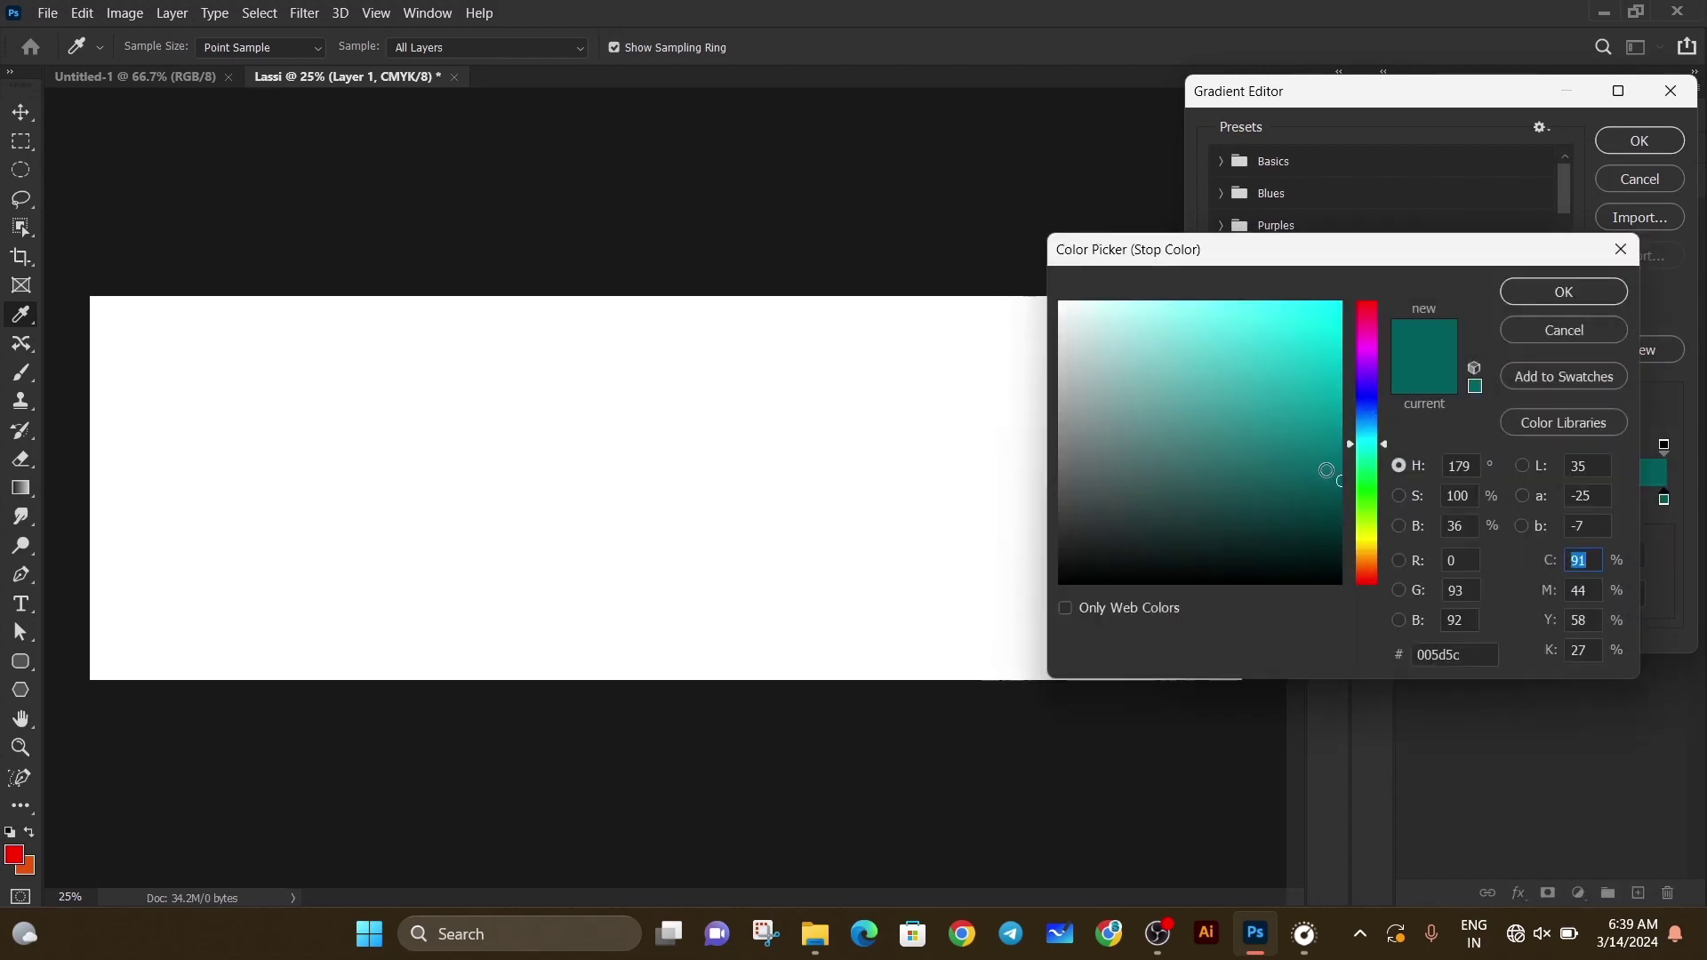
left_click(1339, 486)
left_click(1570, 293)
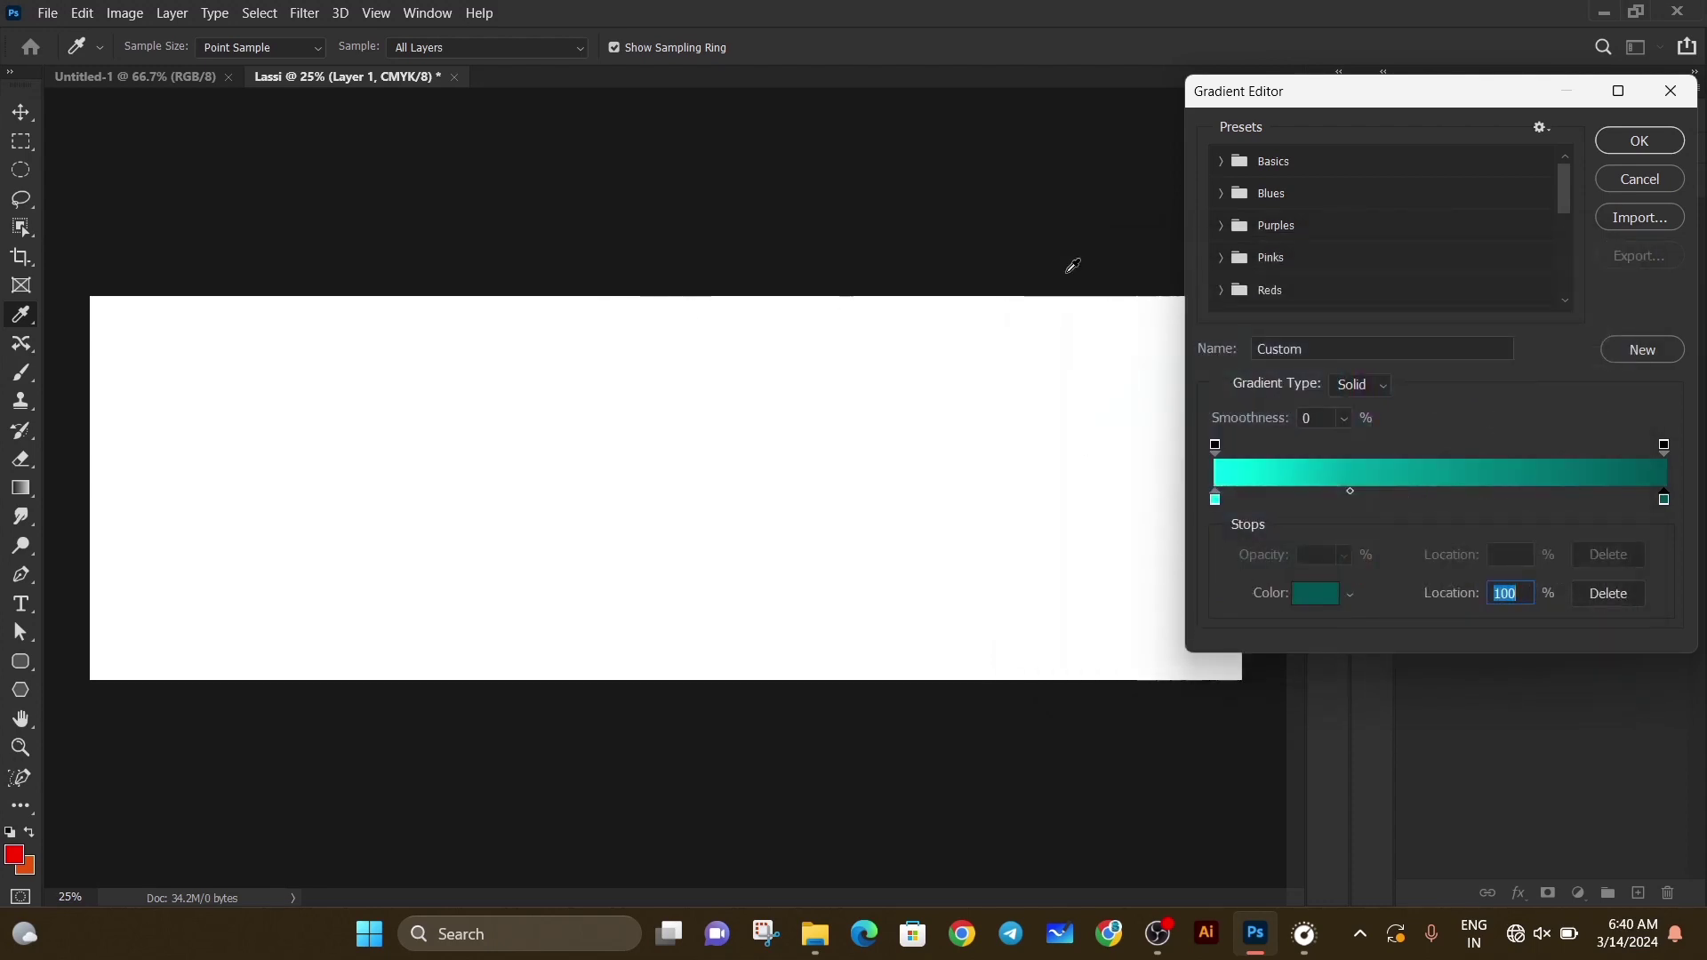
left_click(1639, 140)
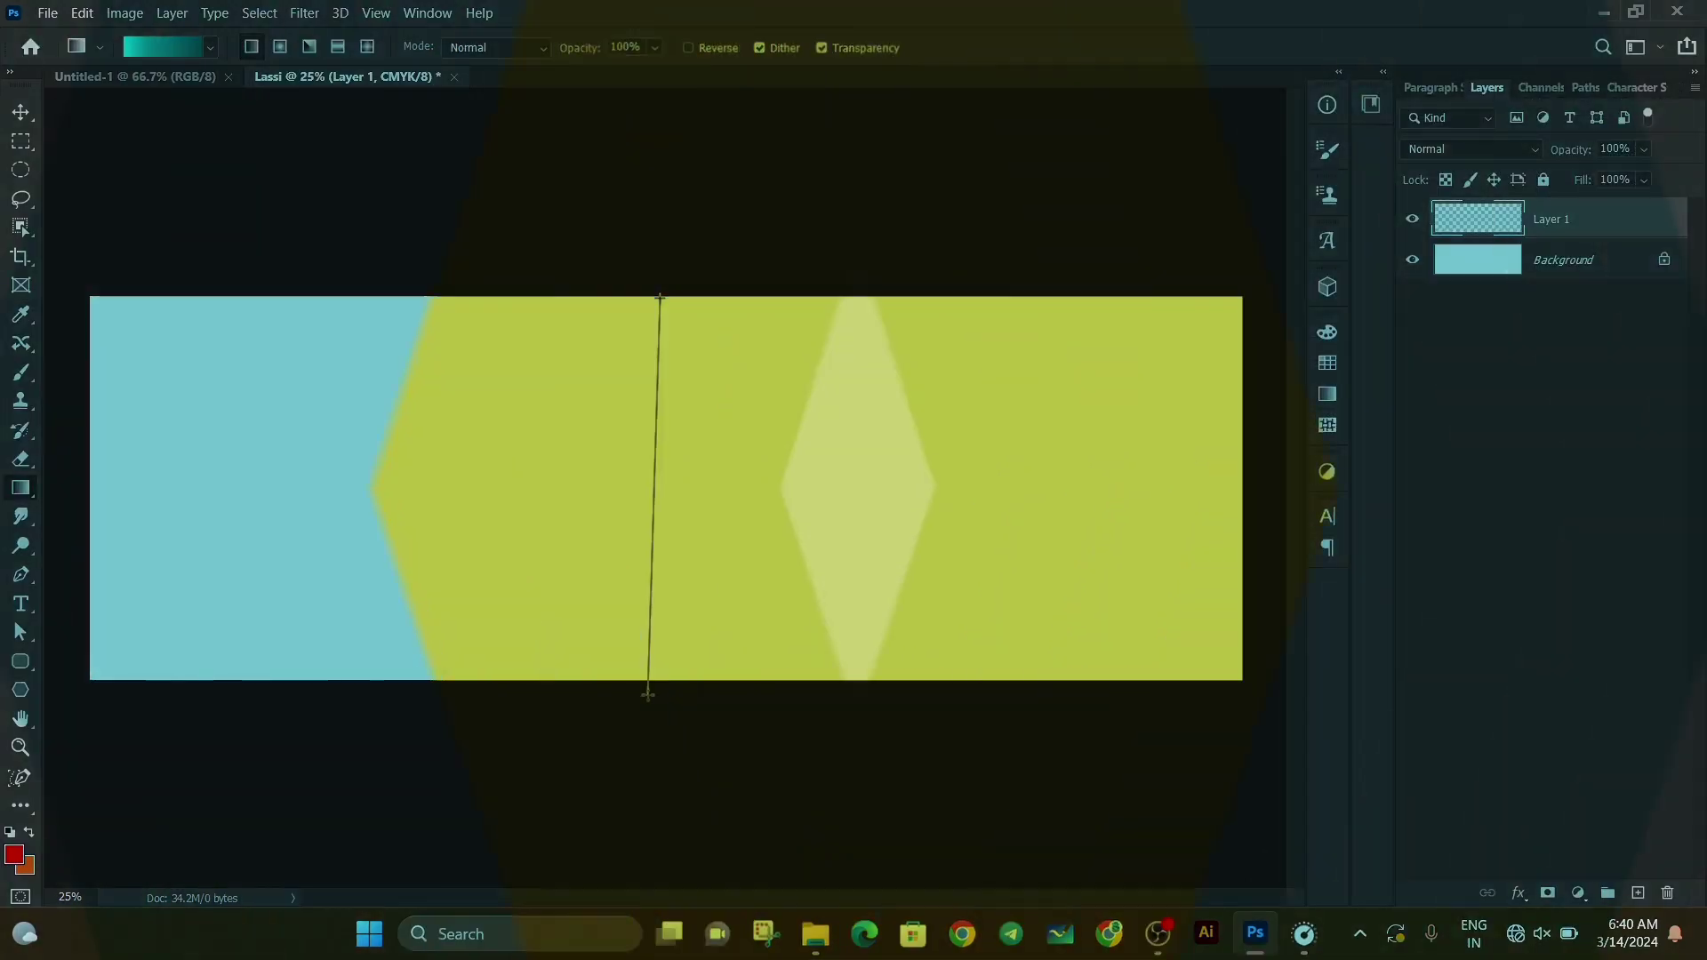
left_click_drag(666, 290, 649, 684)
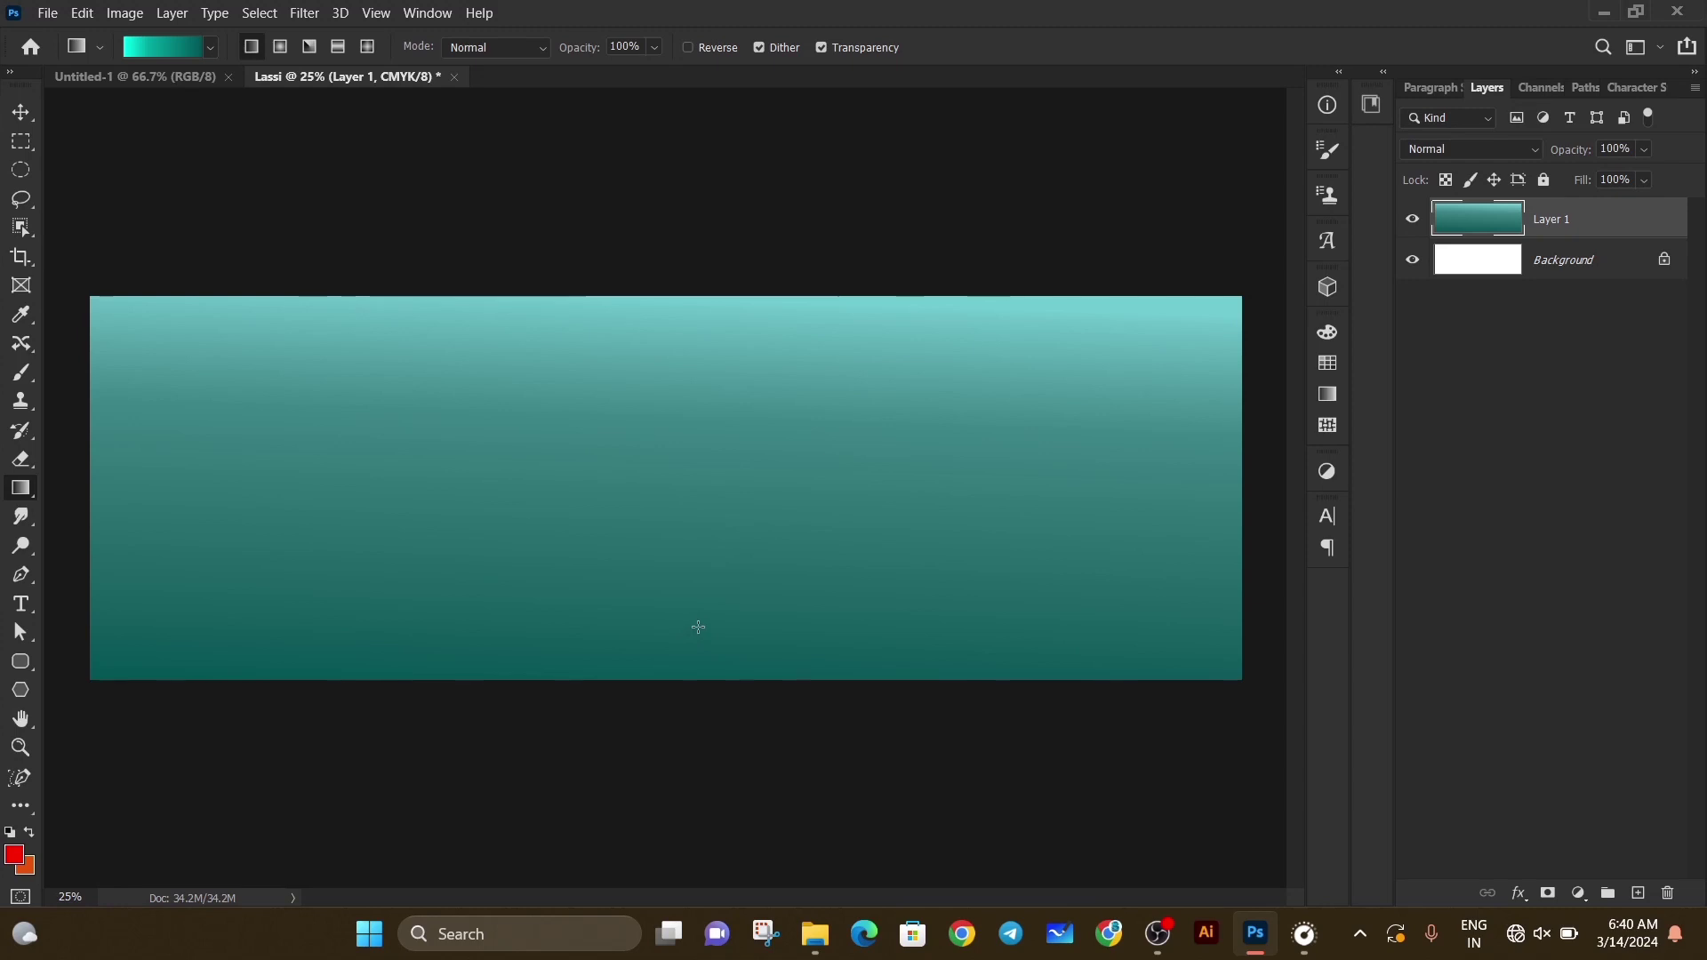
left_click(228, 76)
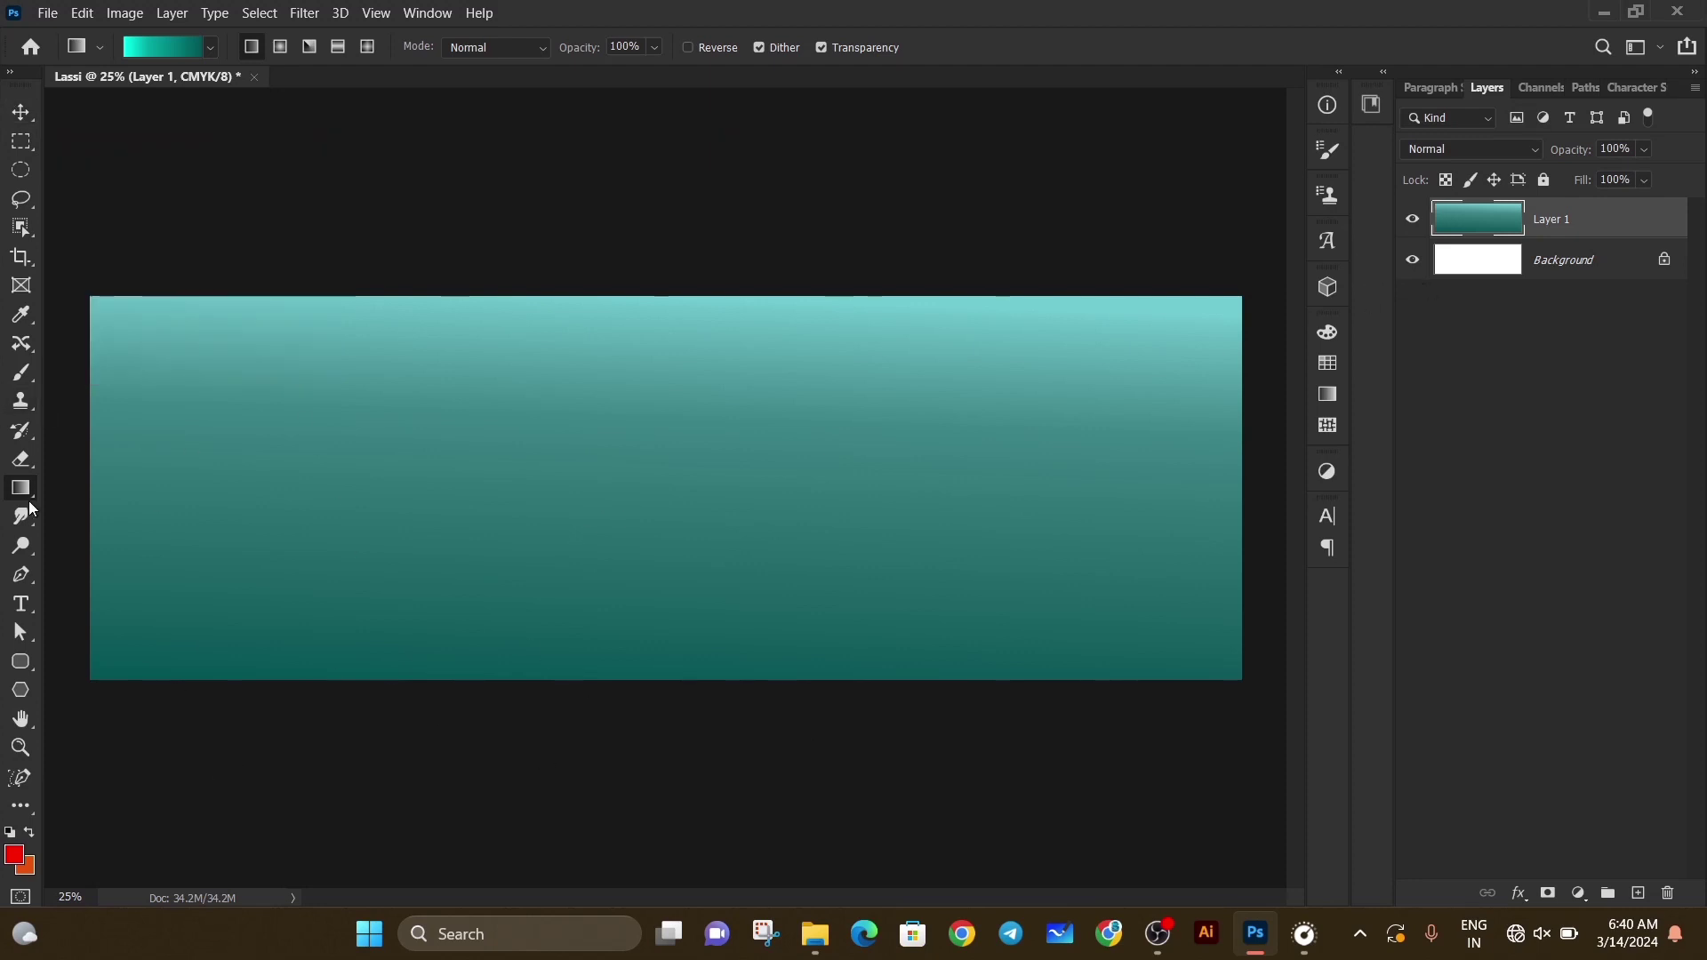
Draw a large white ellipse and position it to curve into the banner's left end
left_click(22, 663)
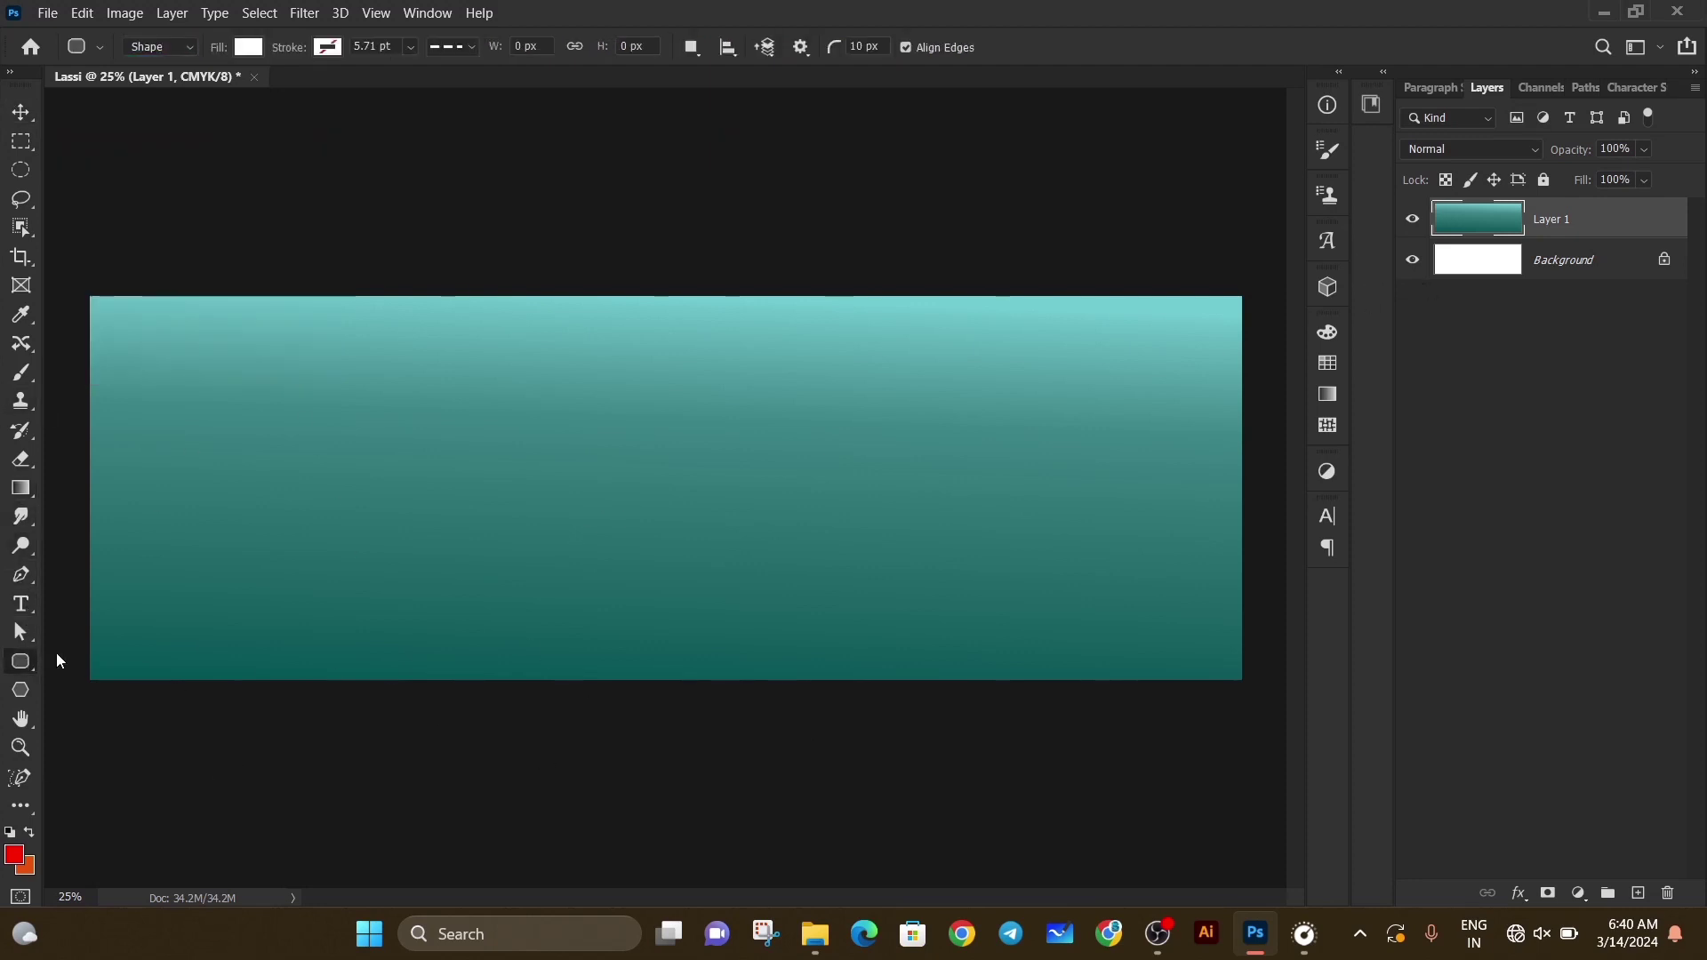
right_click(28, 672)
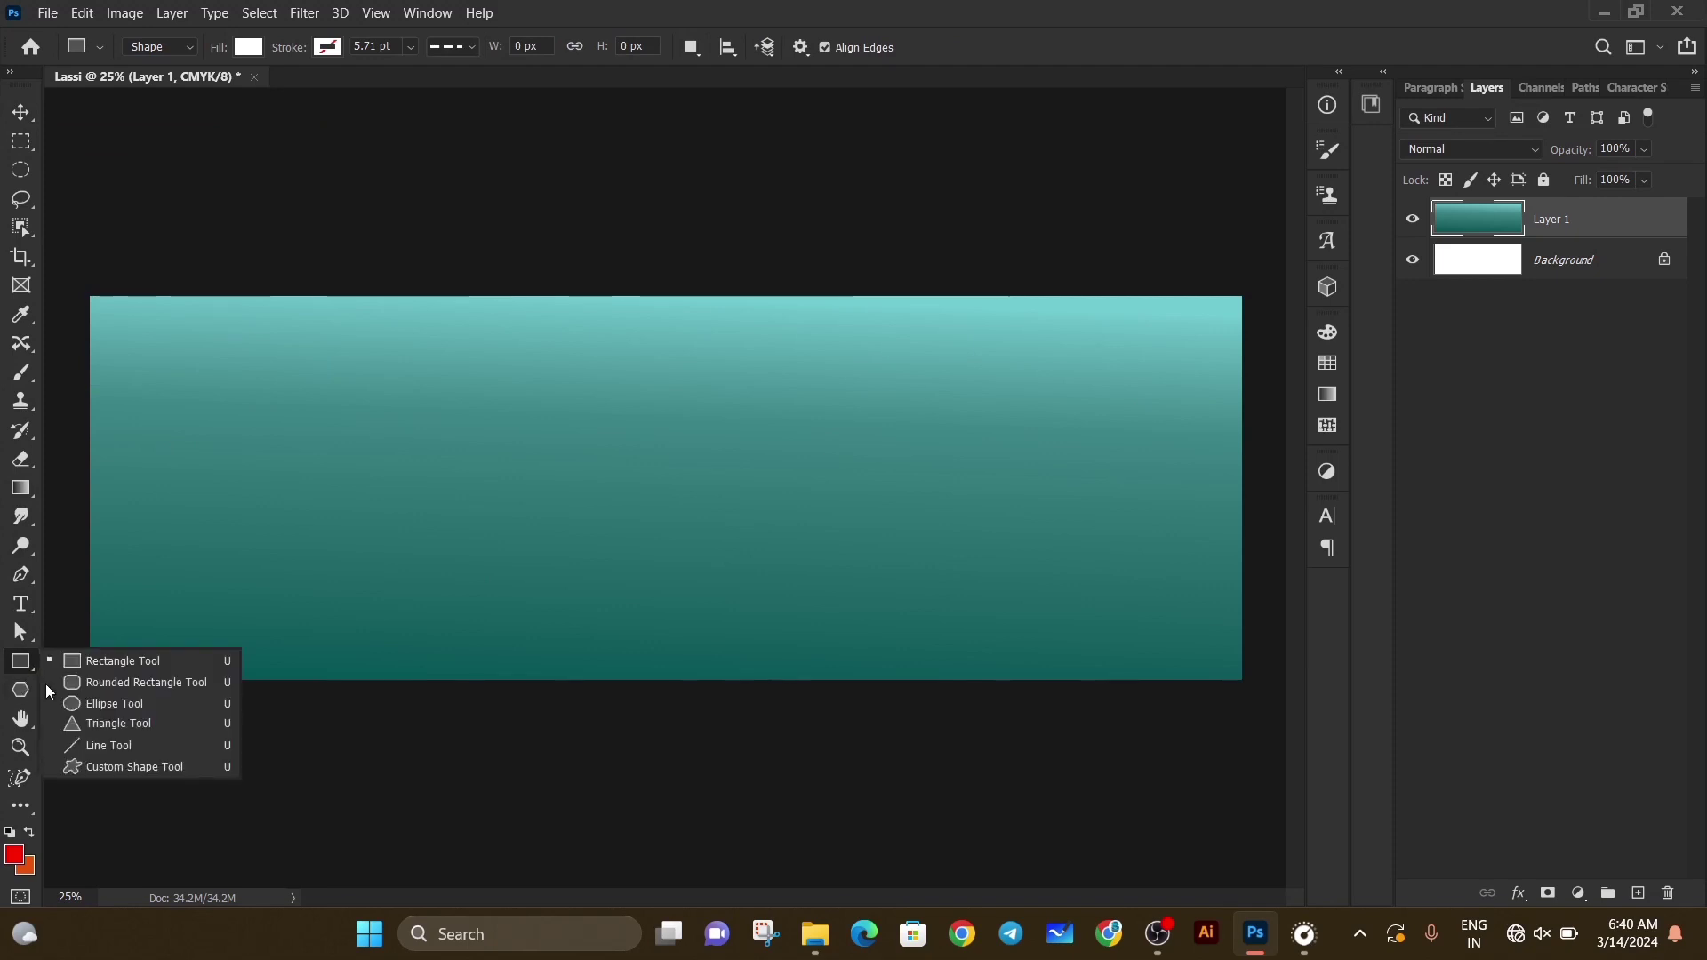
left_click(111, 703)
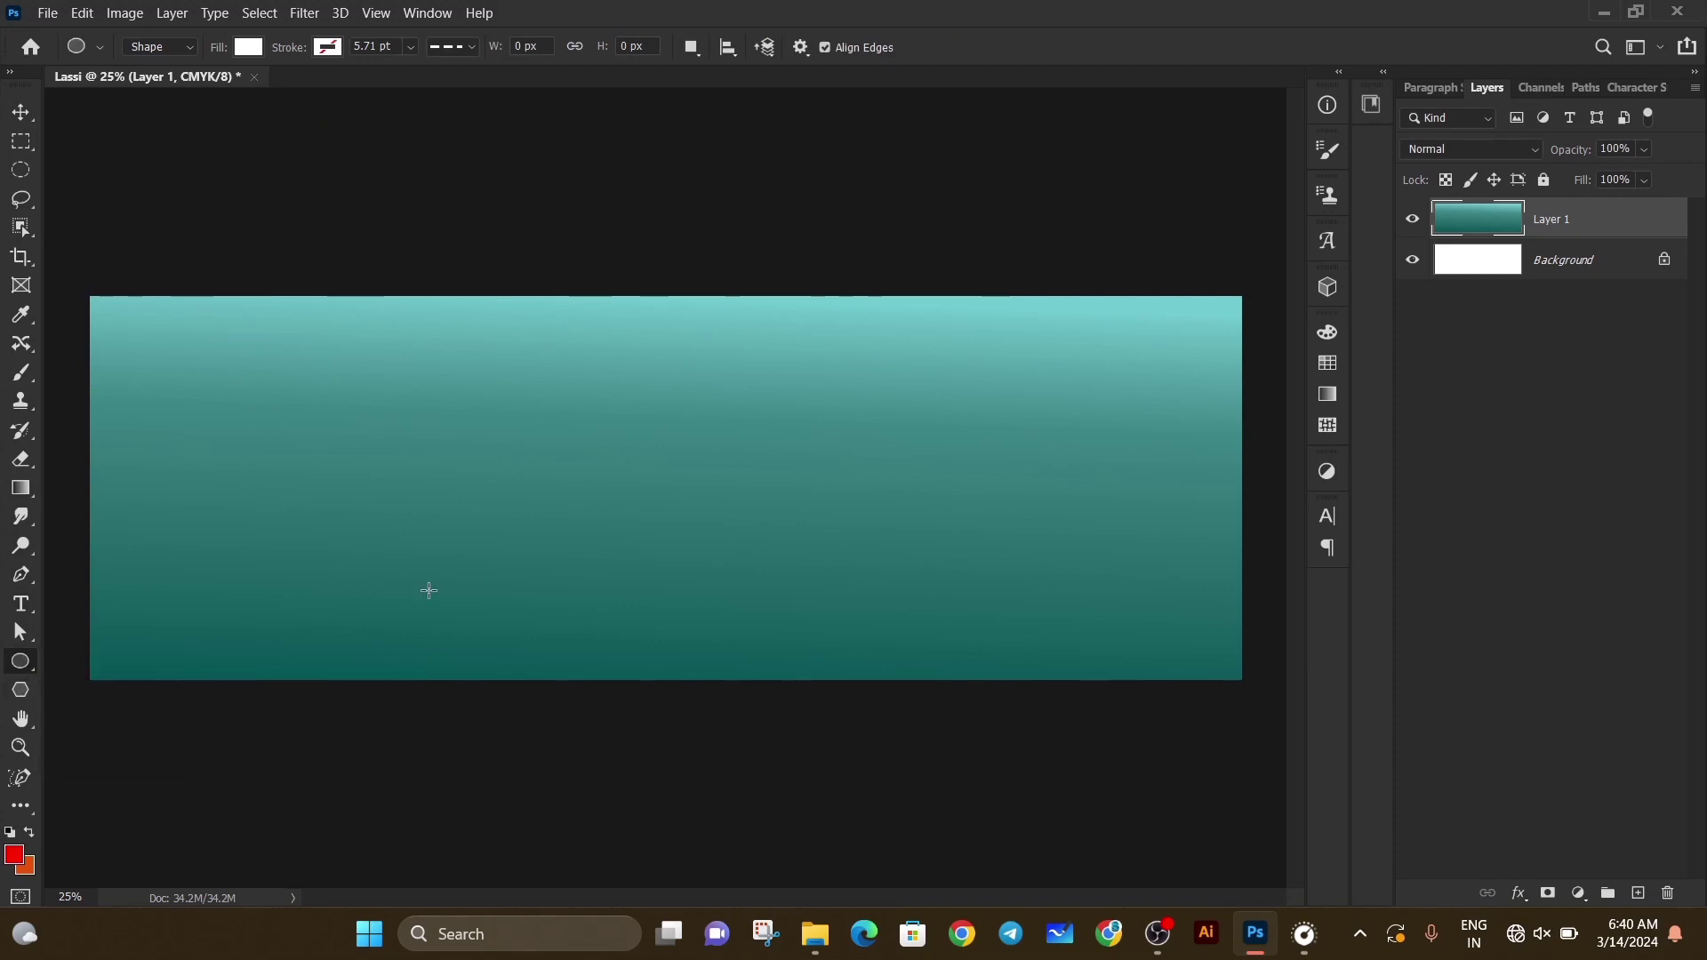
scroll(400, 620, "up", 1)
scroll(401, 620, "down", 1)
scroll(400, 616, "down", 1)
scroll(389, 594, "up", 1)
left_click_drag(388, 594, 342, 636)
left_click(862, 266)
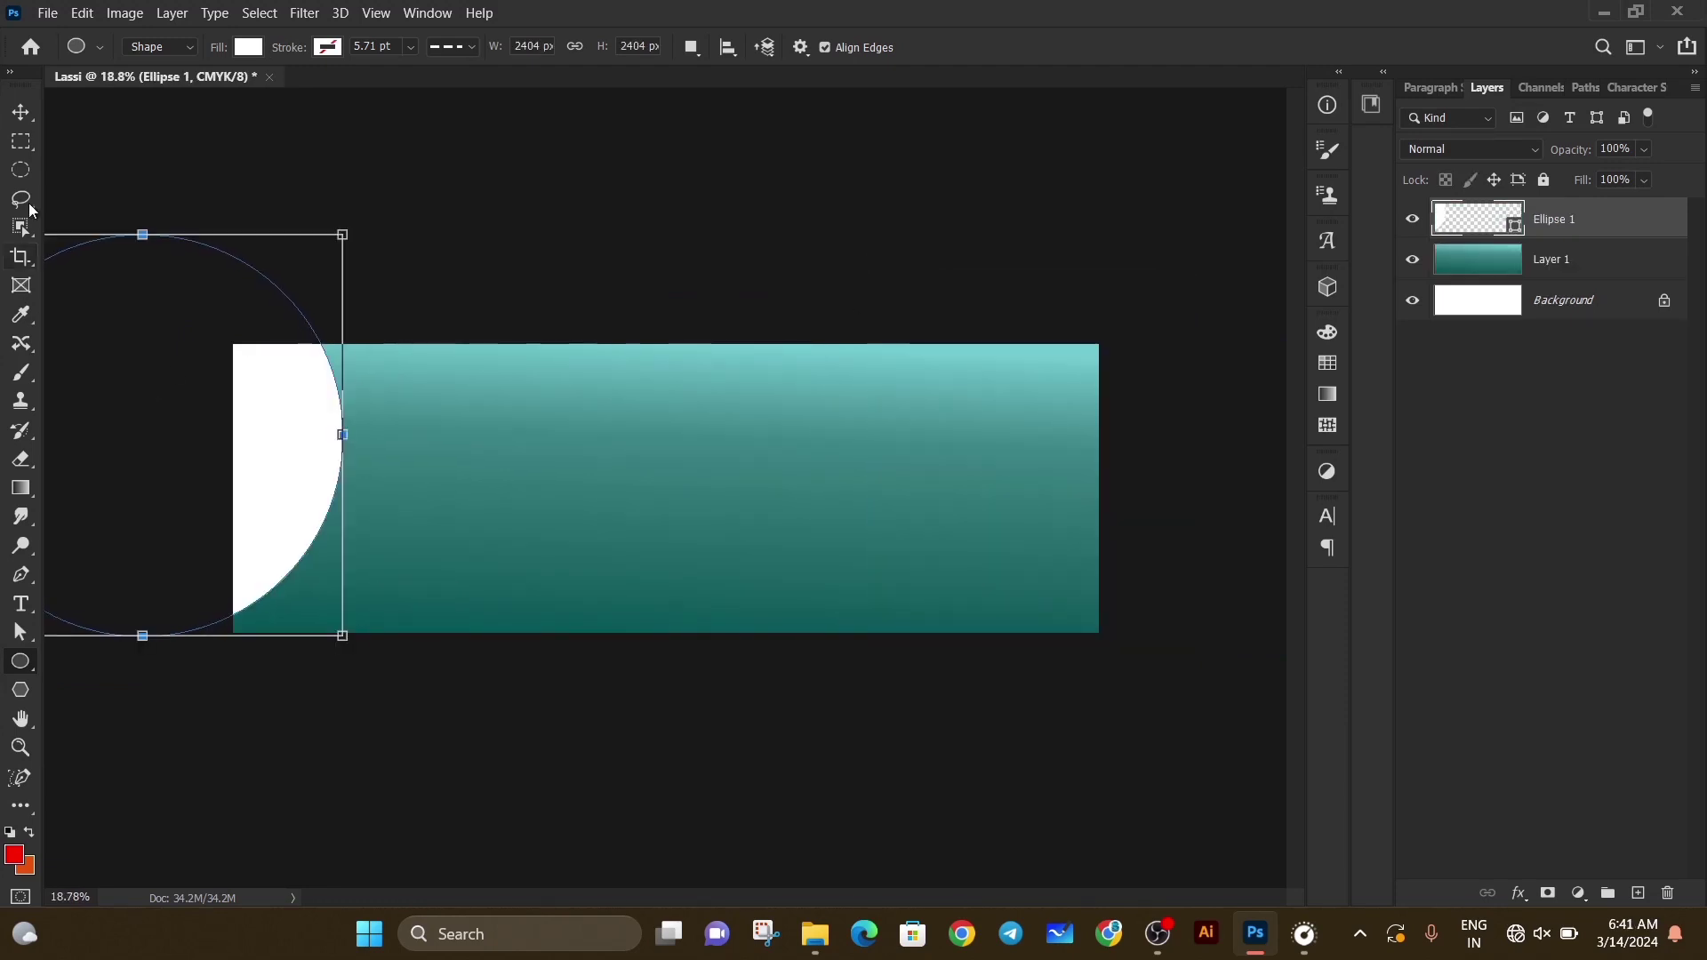
left_click(22, 113)
left_click_drag(213, 416, 298, 495)
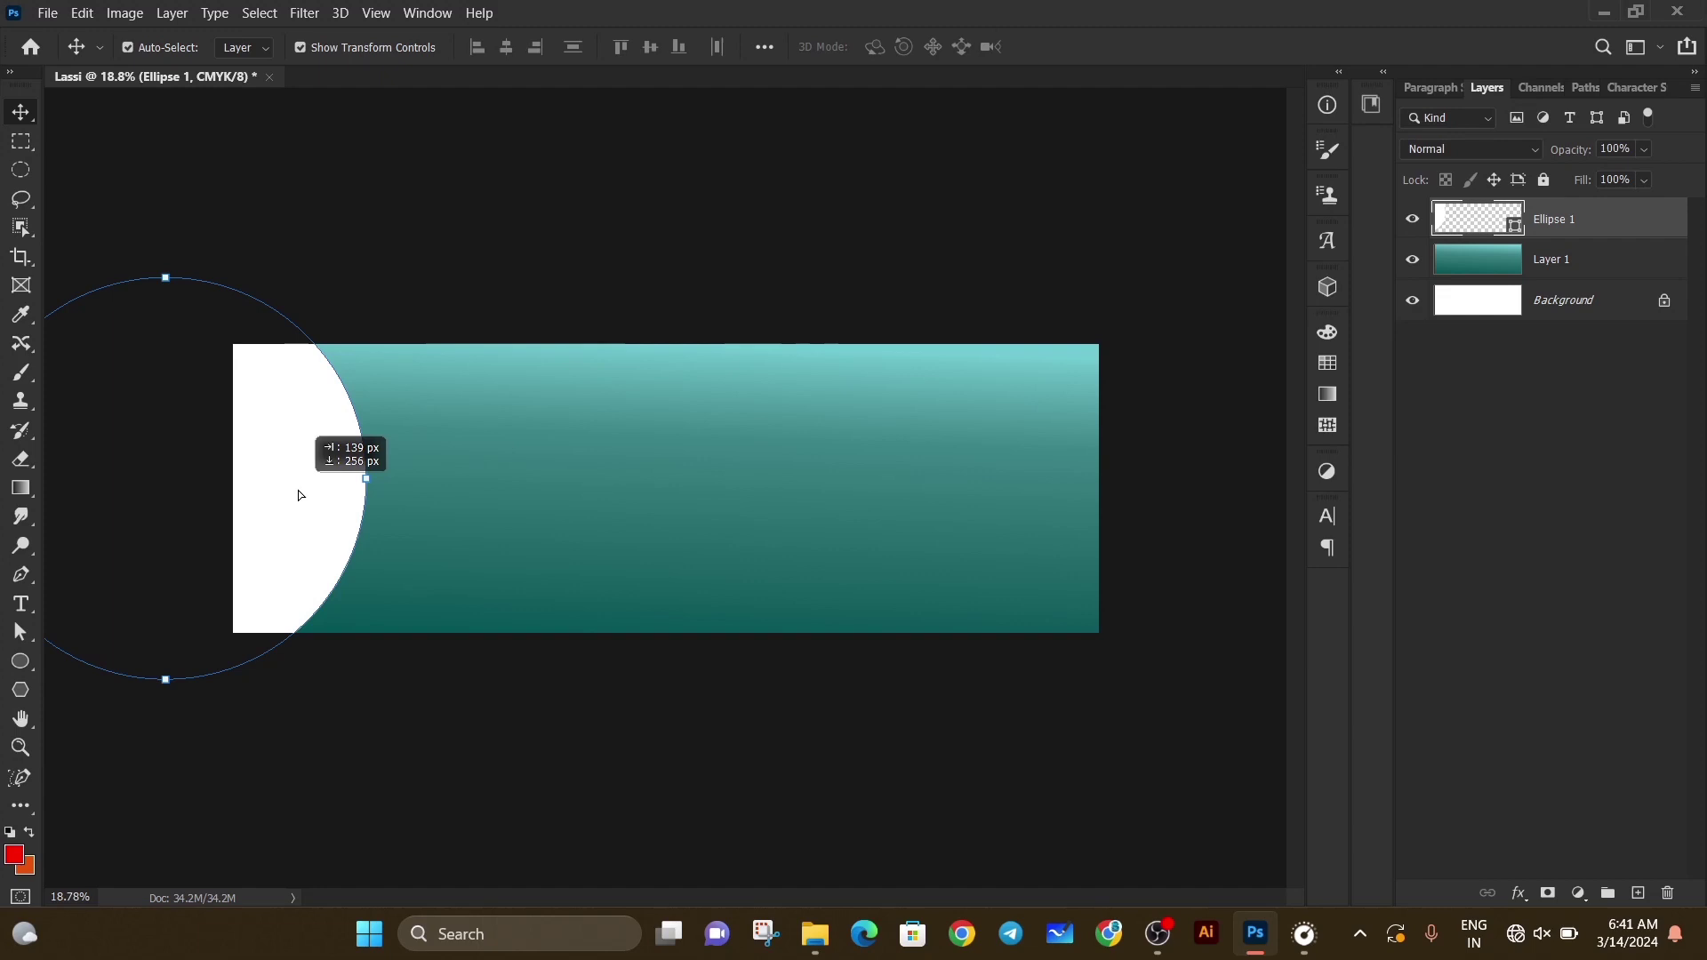
left_click_drag(298, 495, 317, 493)
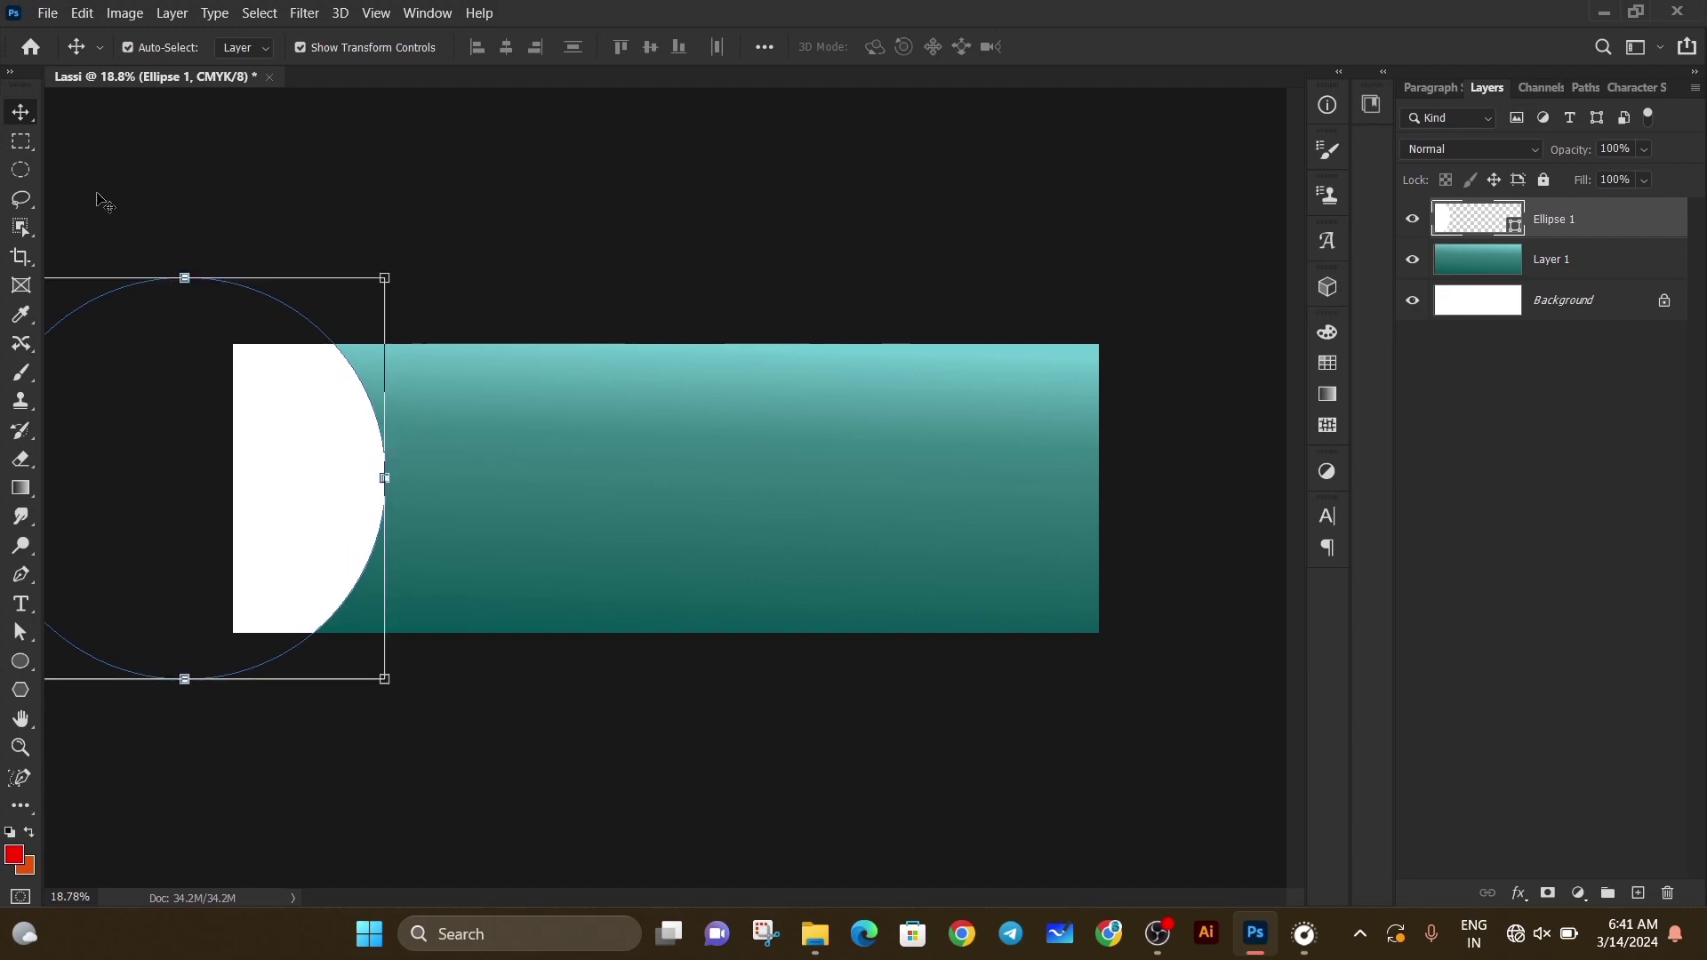
left_click(480, 203)
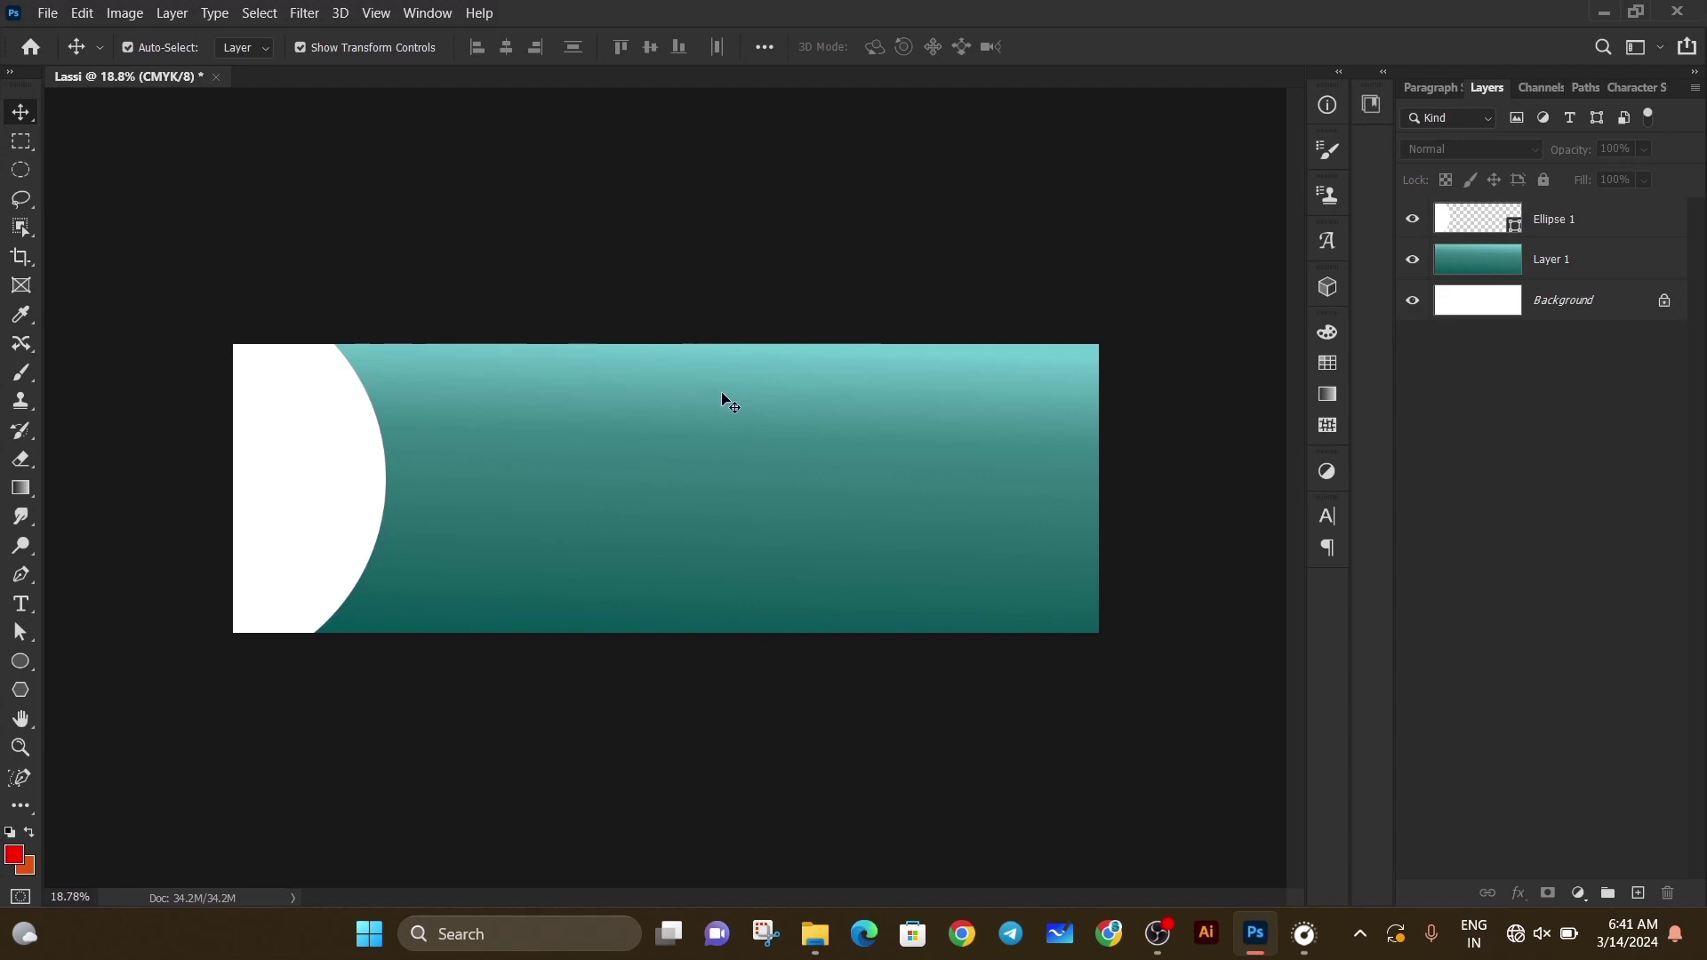
Duplicate the white ellipse and move the copy to the banner's right end
left_click(330, 504)
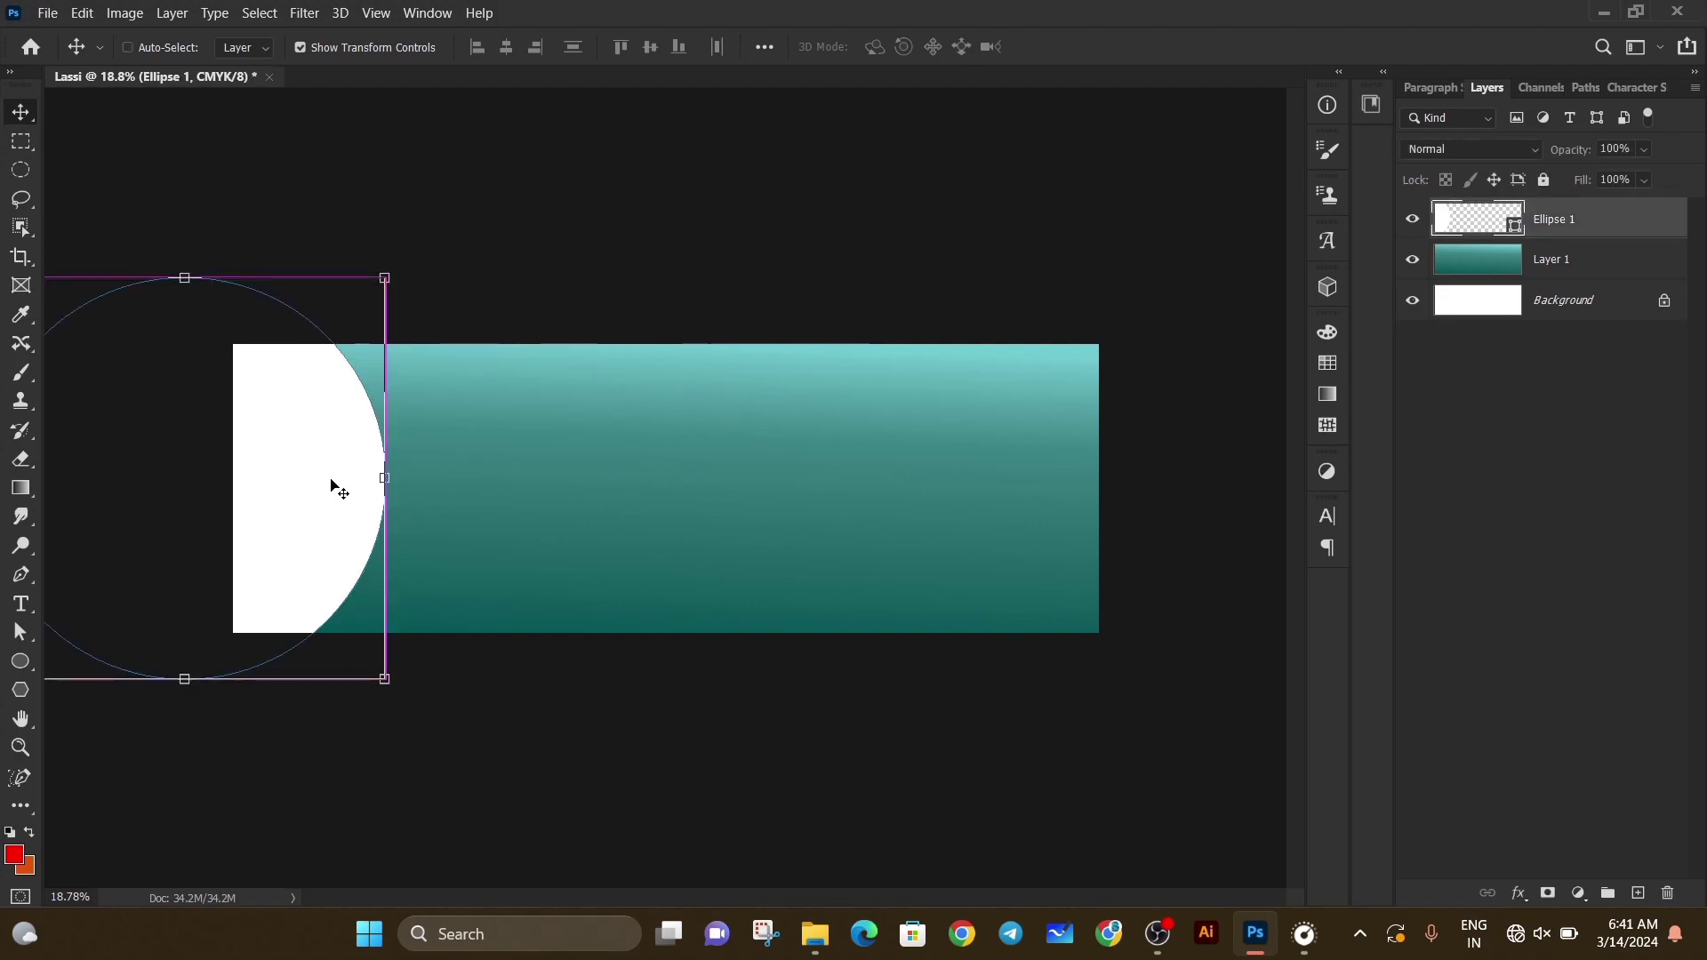
left_click_drag(336, 489, 1260, 520)
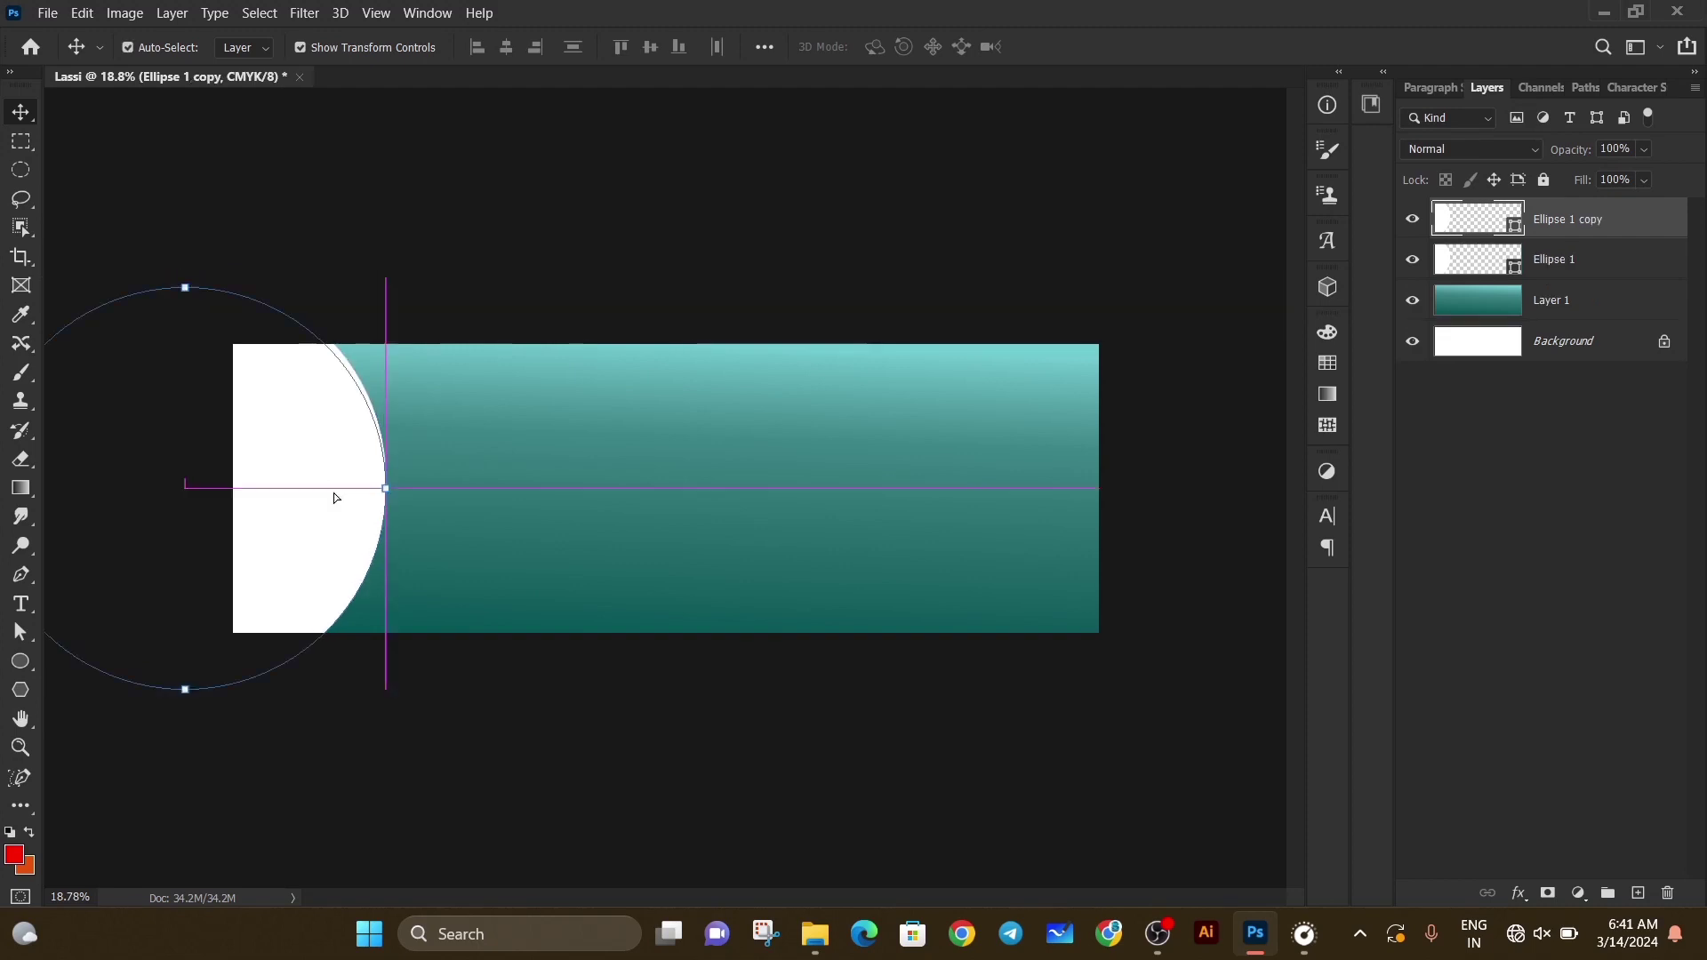
left_click_drag(1368, 483, 1360, 484)
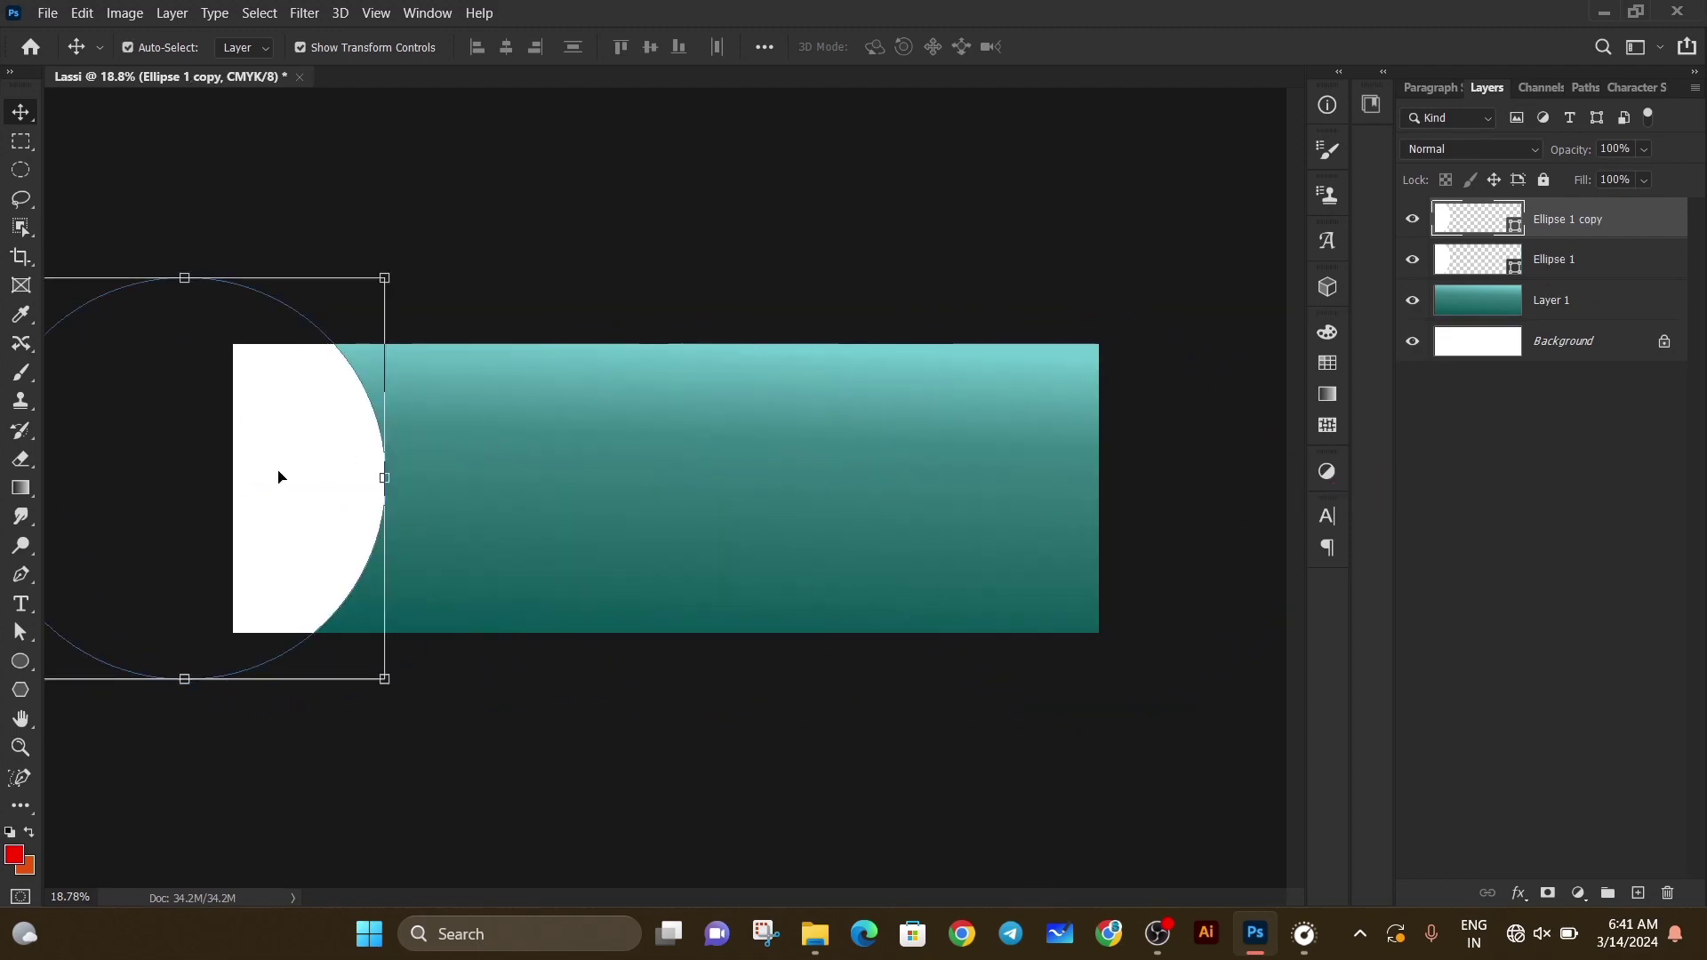
left_click_drag(278, 477, 1076, 512)
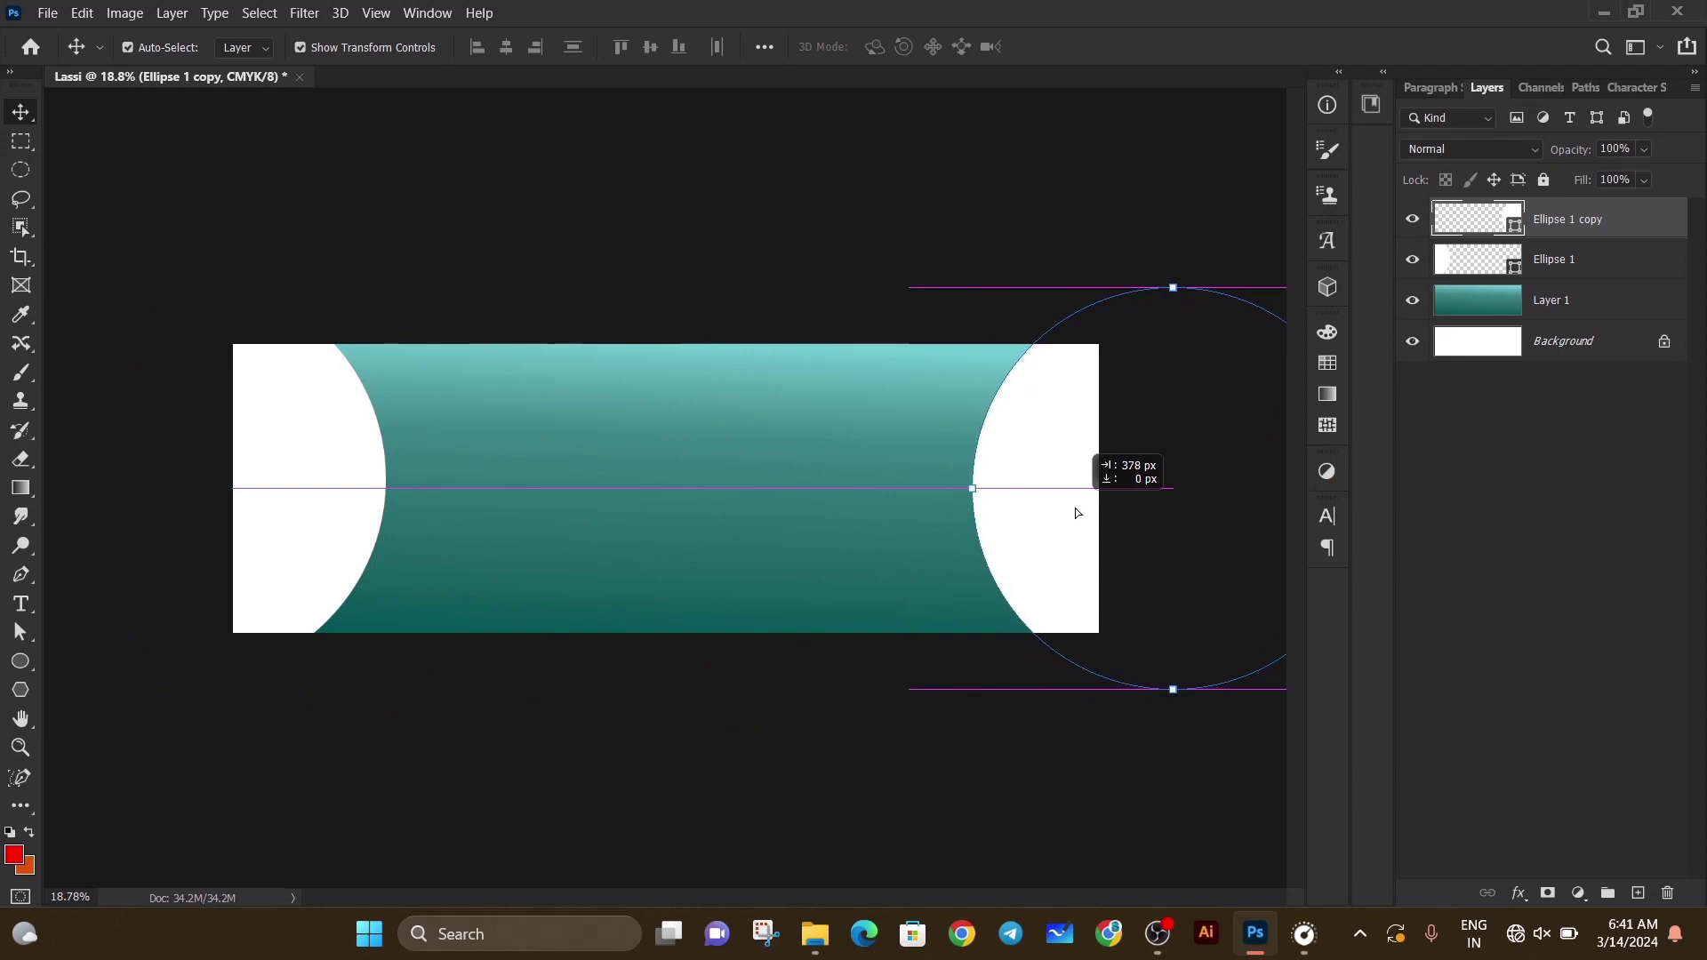
left_click_drag(1076, 513, 1065, 492)
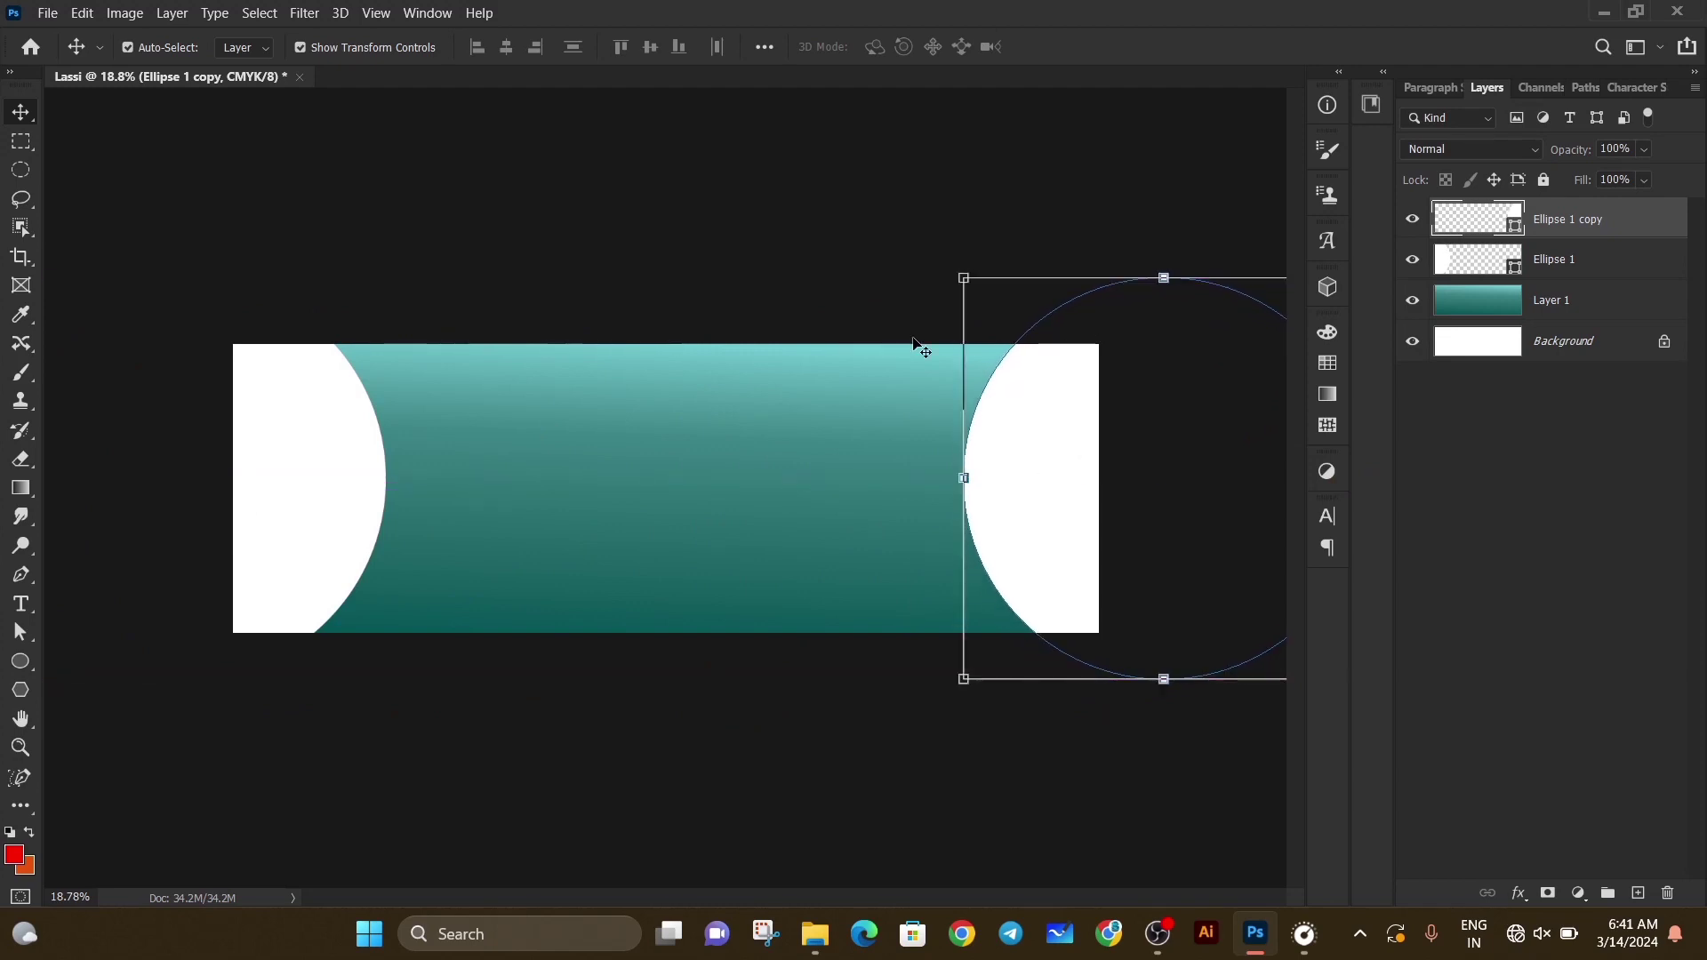
left_click(868, 323)
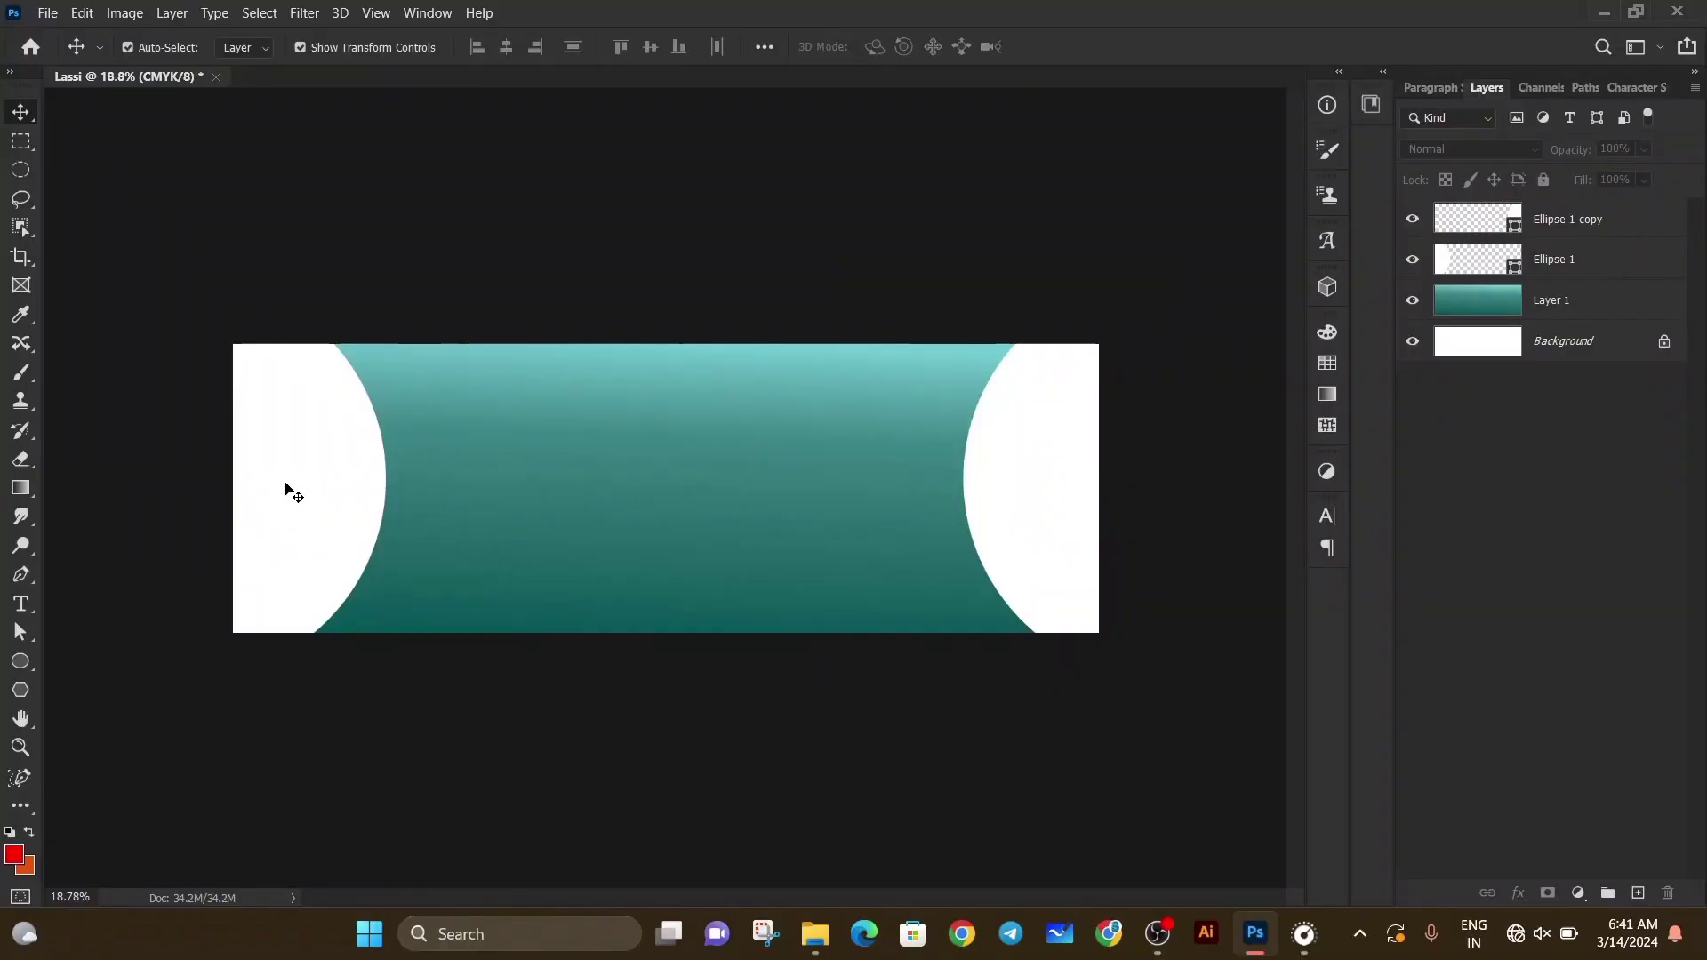
Check each curve's layer, select the left Ellipse 1, and turn off Auto-Select
left_click(301, 487)
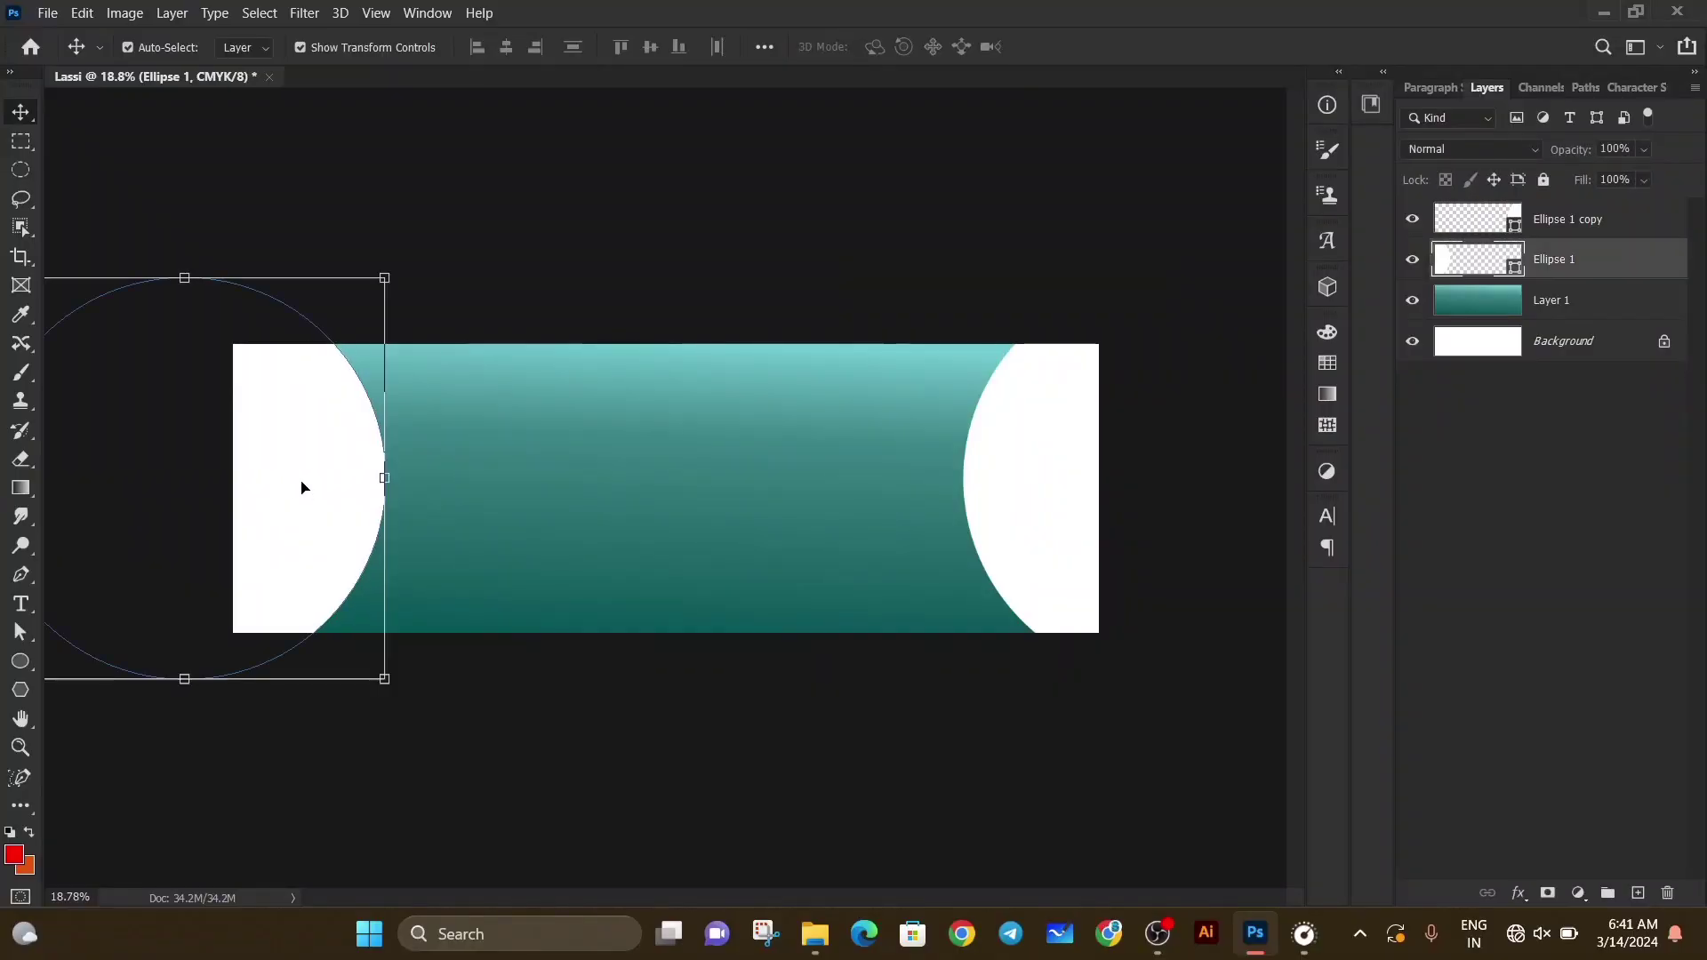
left_click(1034, 498)
left_click(338, 527)
left_click(1020, 544)
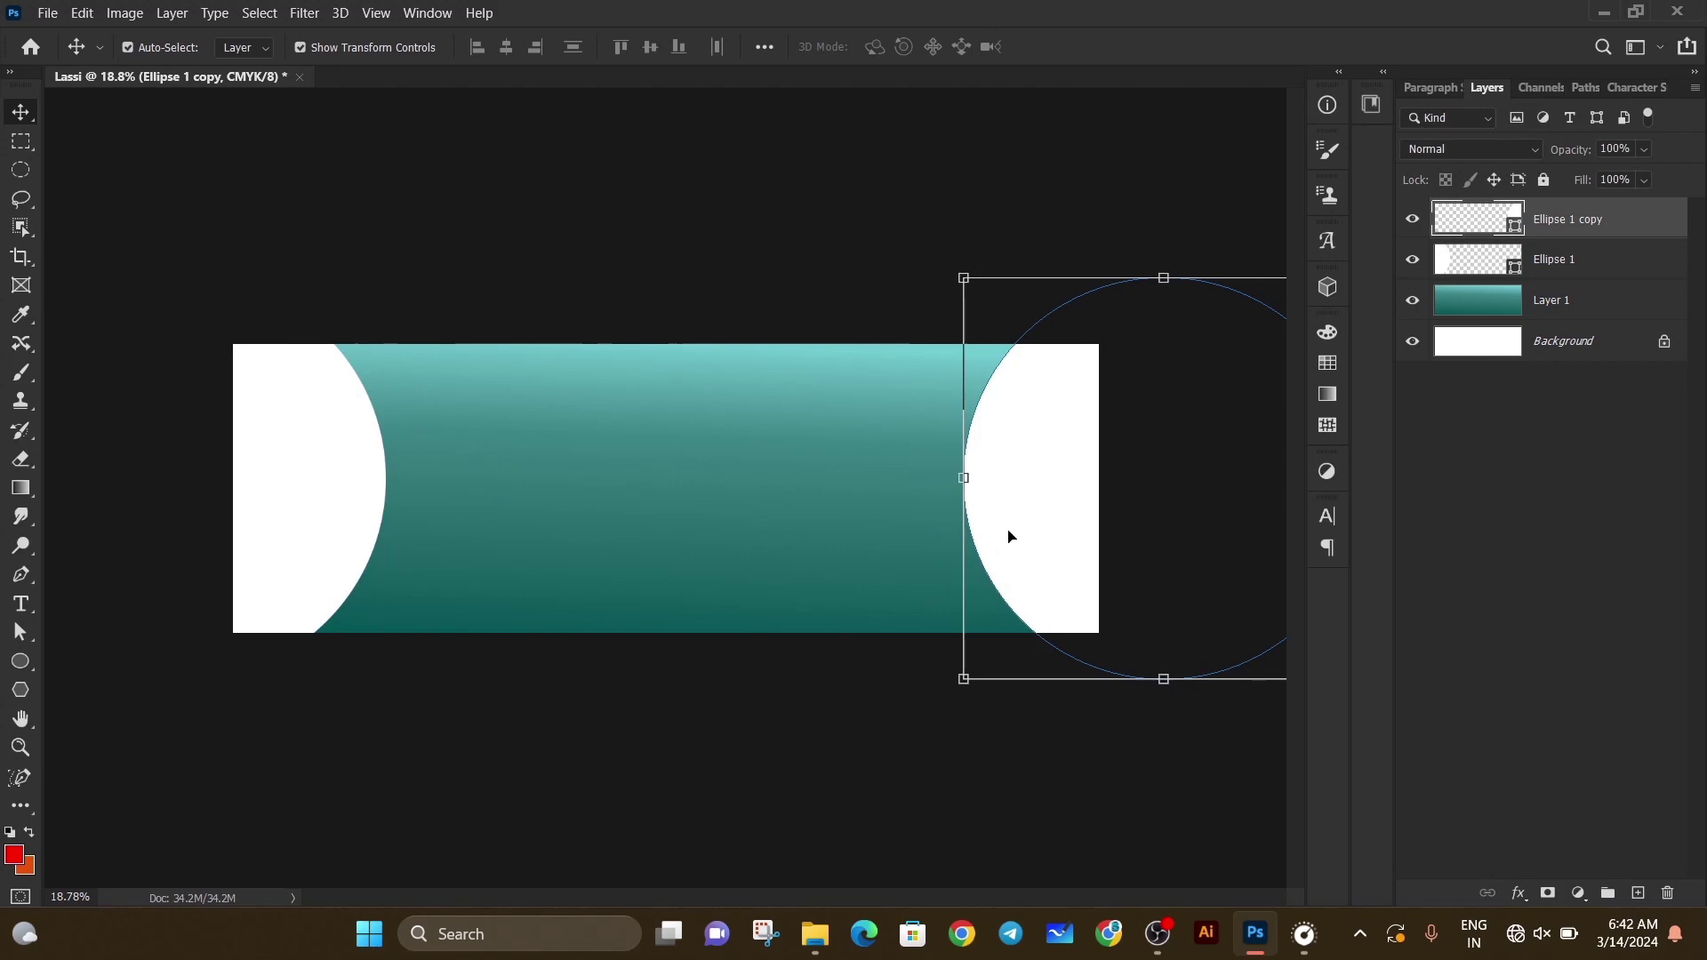
left_click(318, 506)
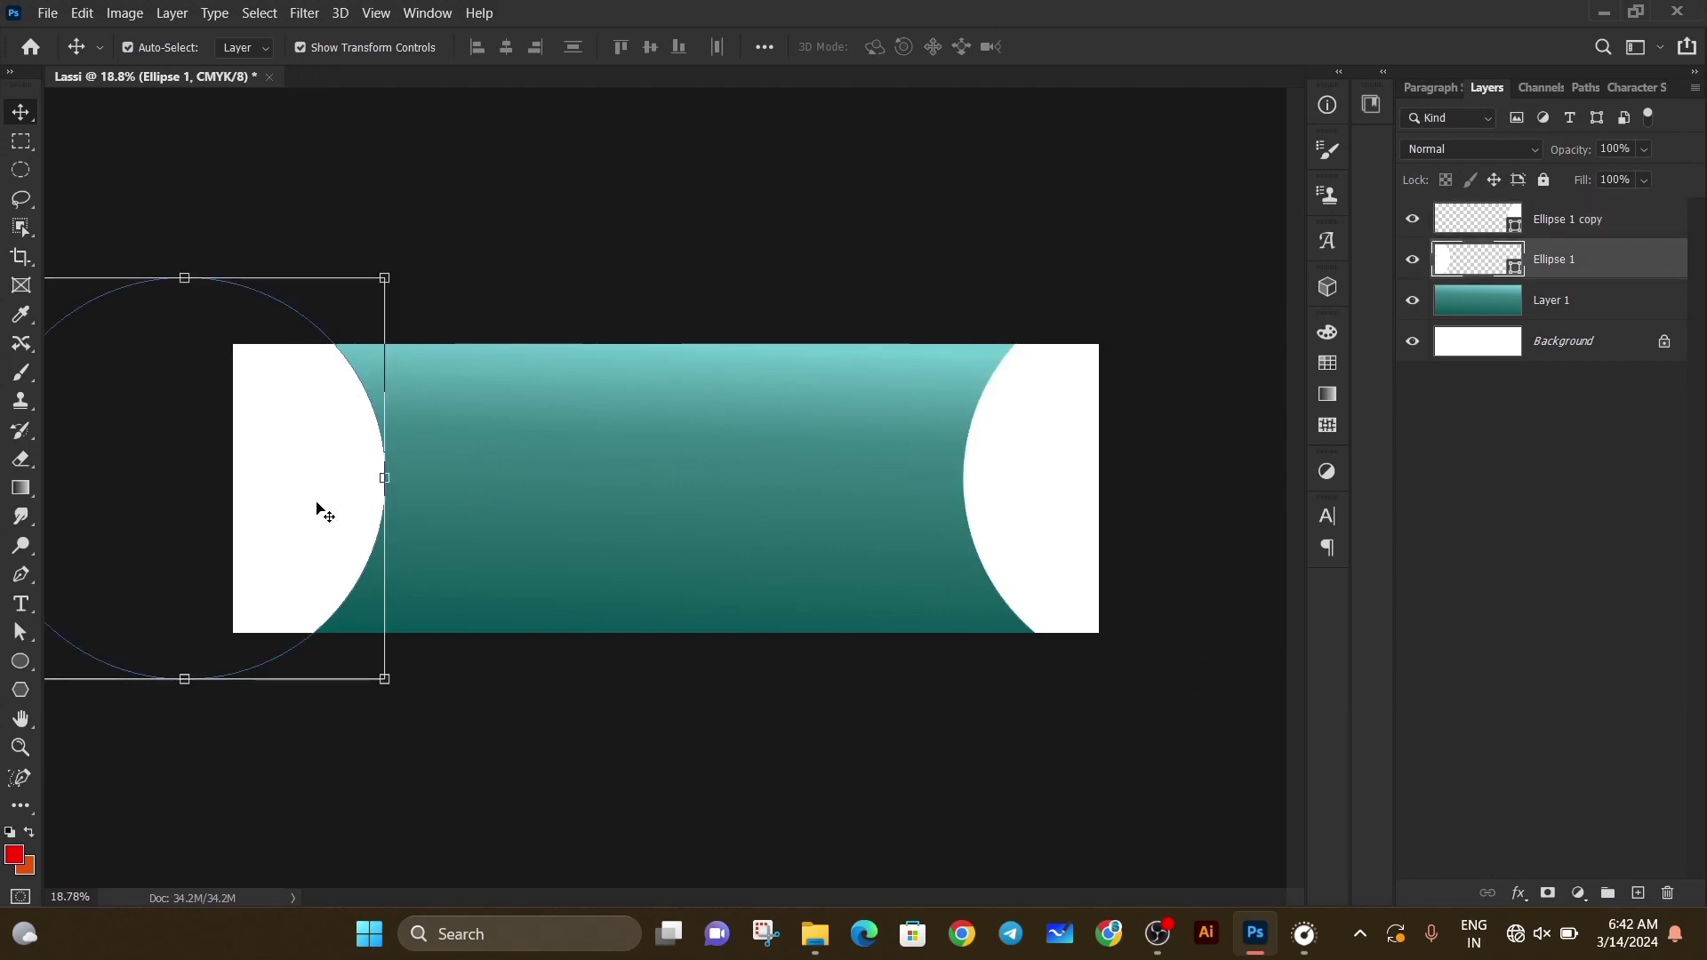
key("ctrl")
key("ctrl")
Open the Pista Lassi Recipe JPG from Desktop > video image > lassi banner
key("ctrl+o")
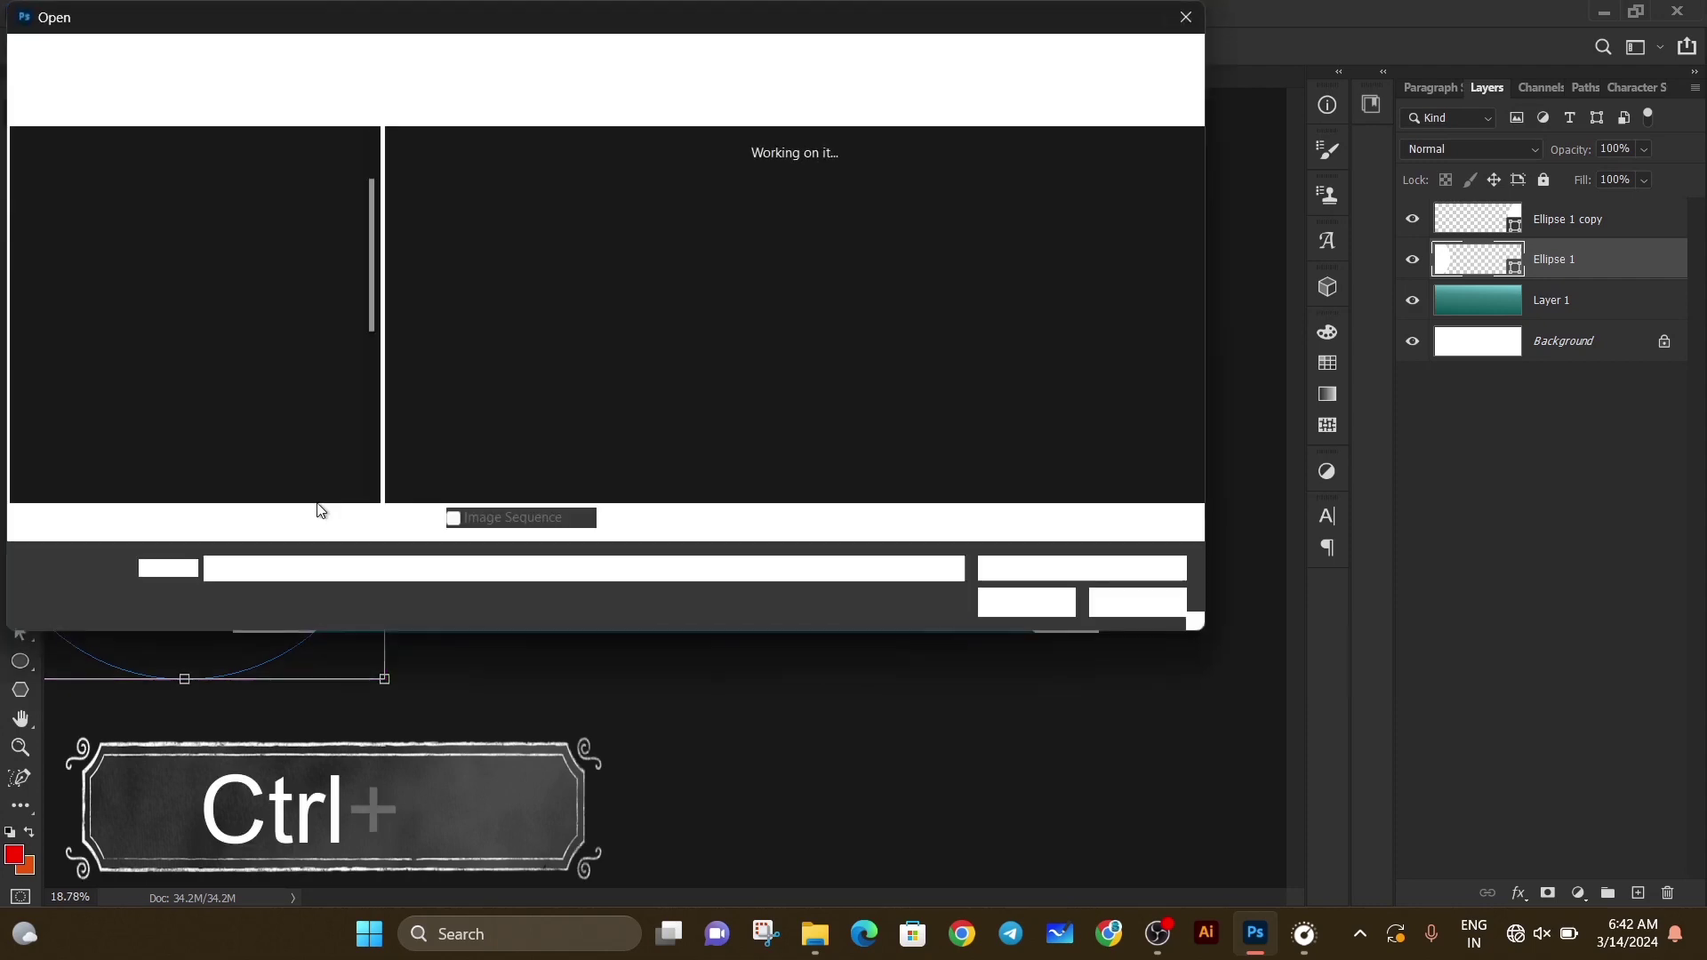
double_click(593, 182)
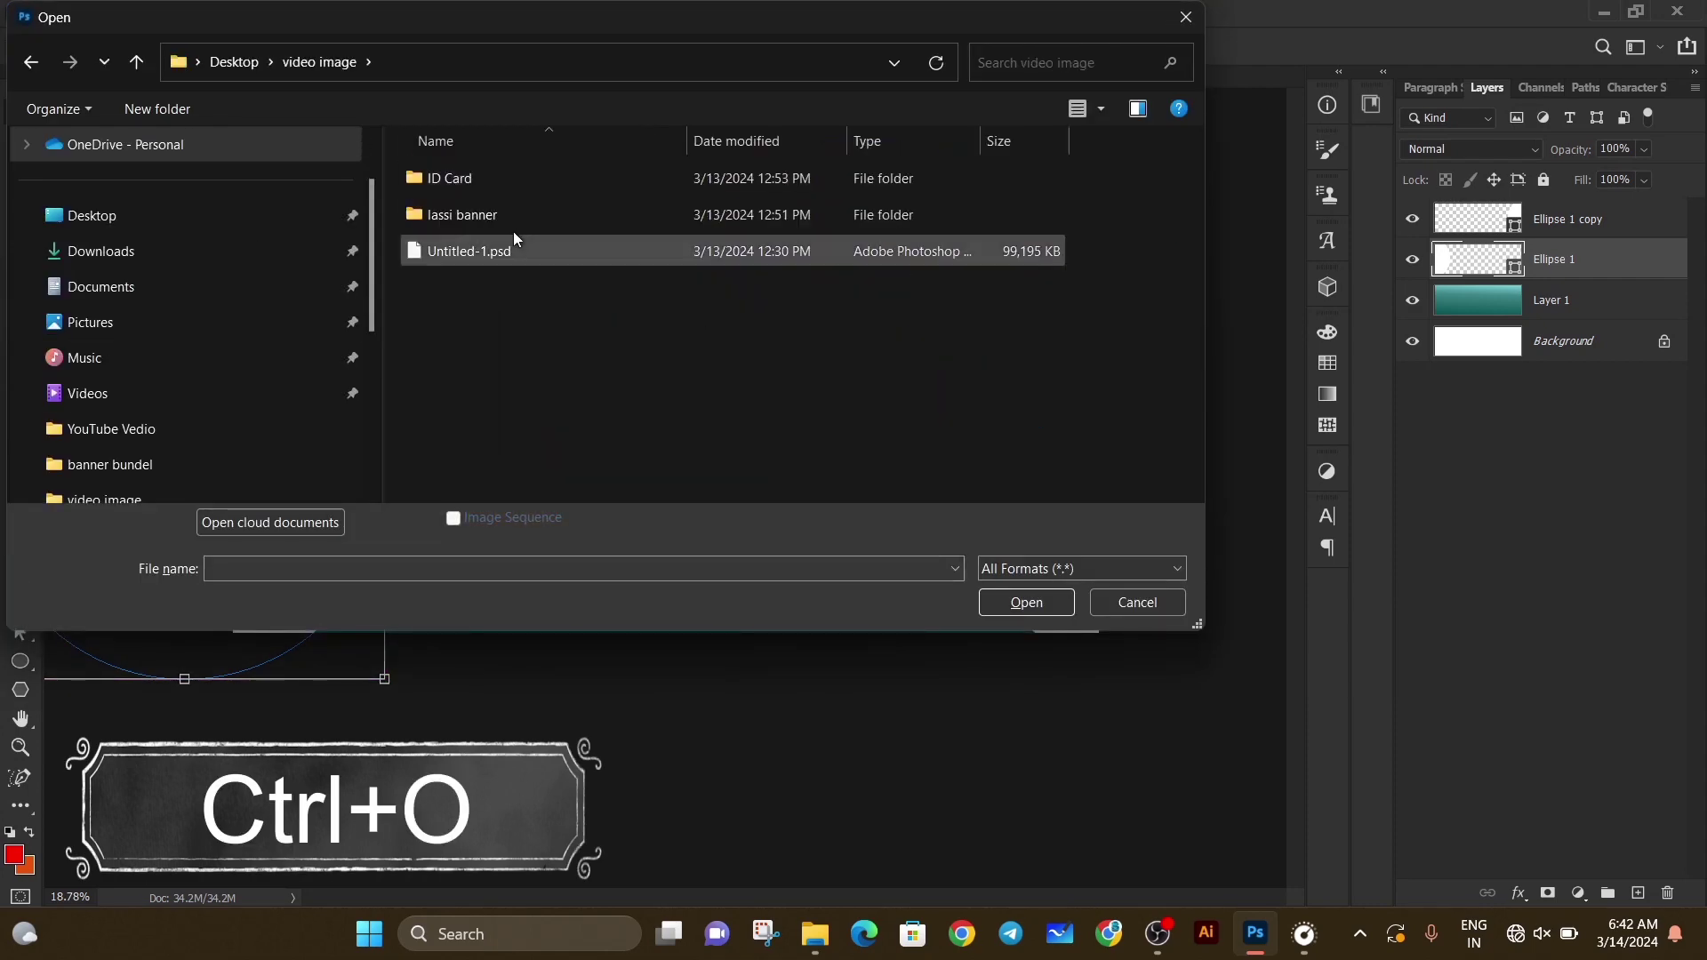
double_click(510, 214)
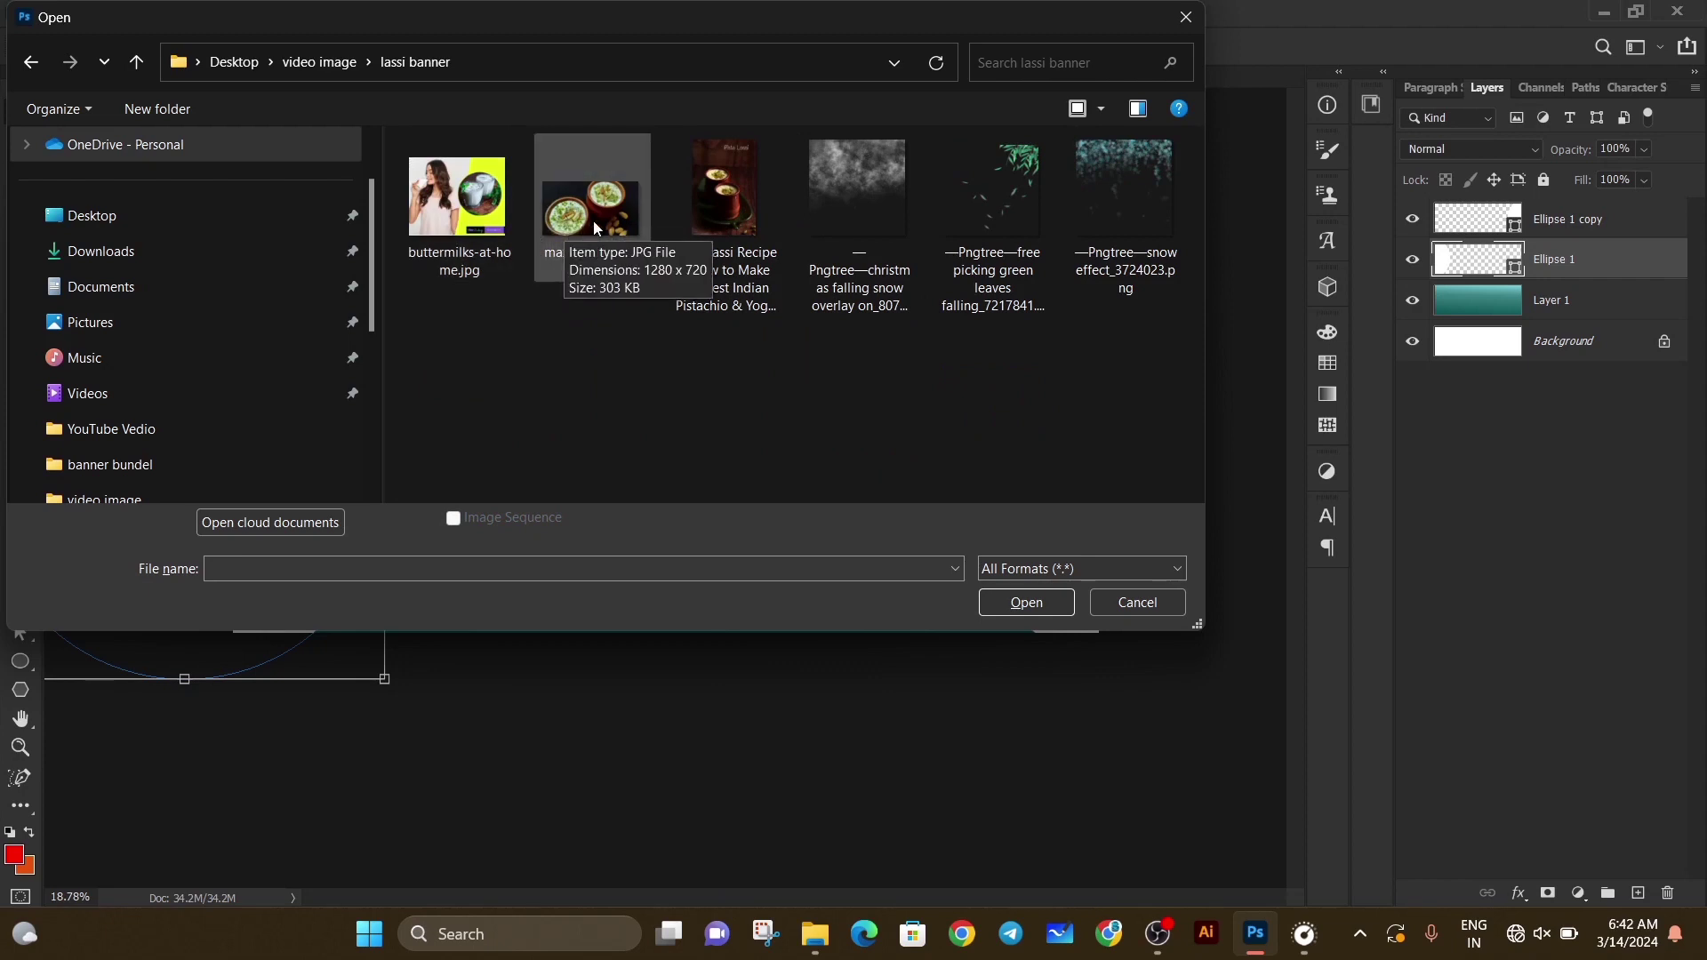
left_click(732, 210)
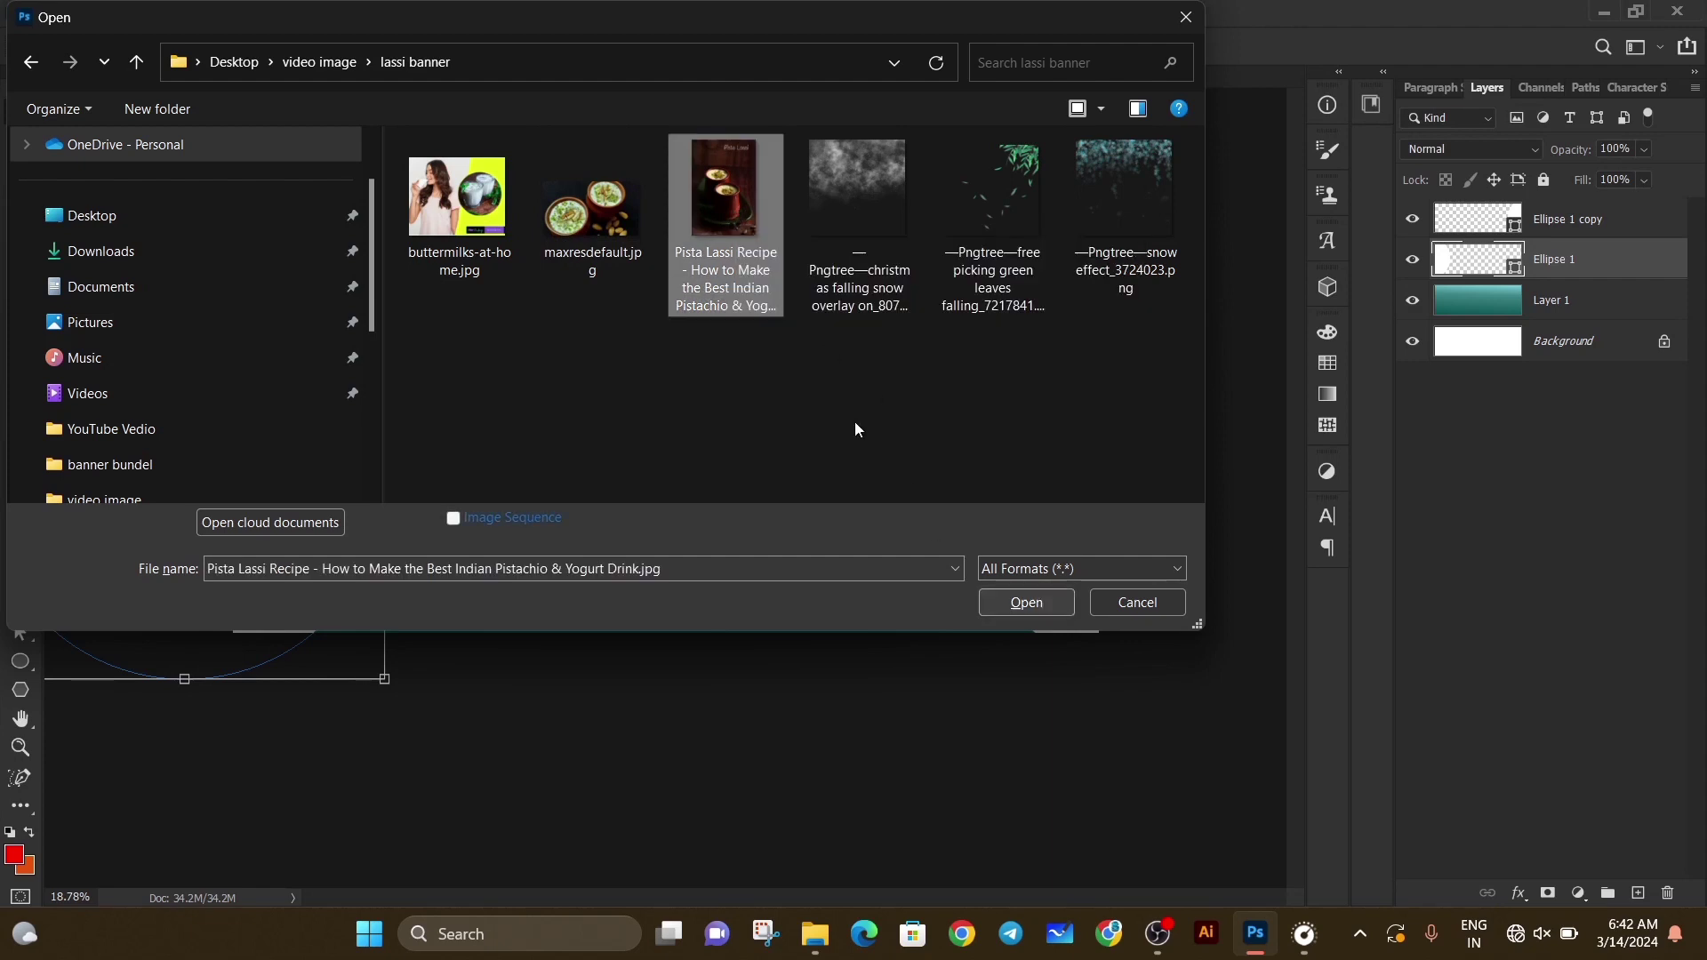
left_click(1036, 601)
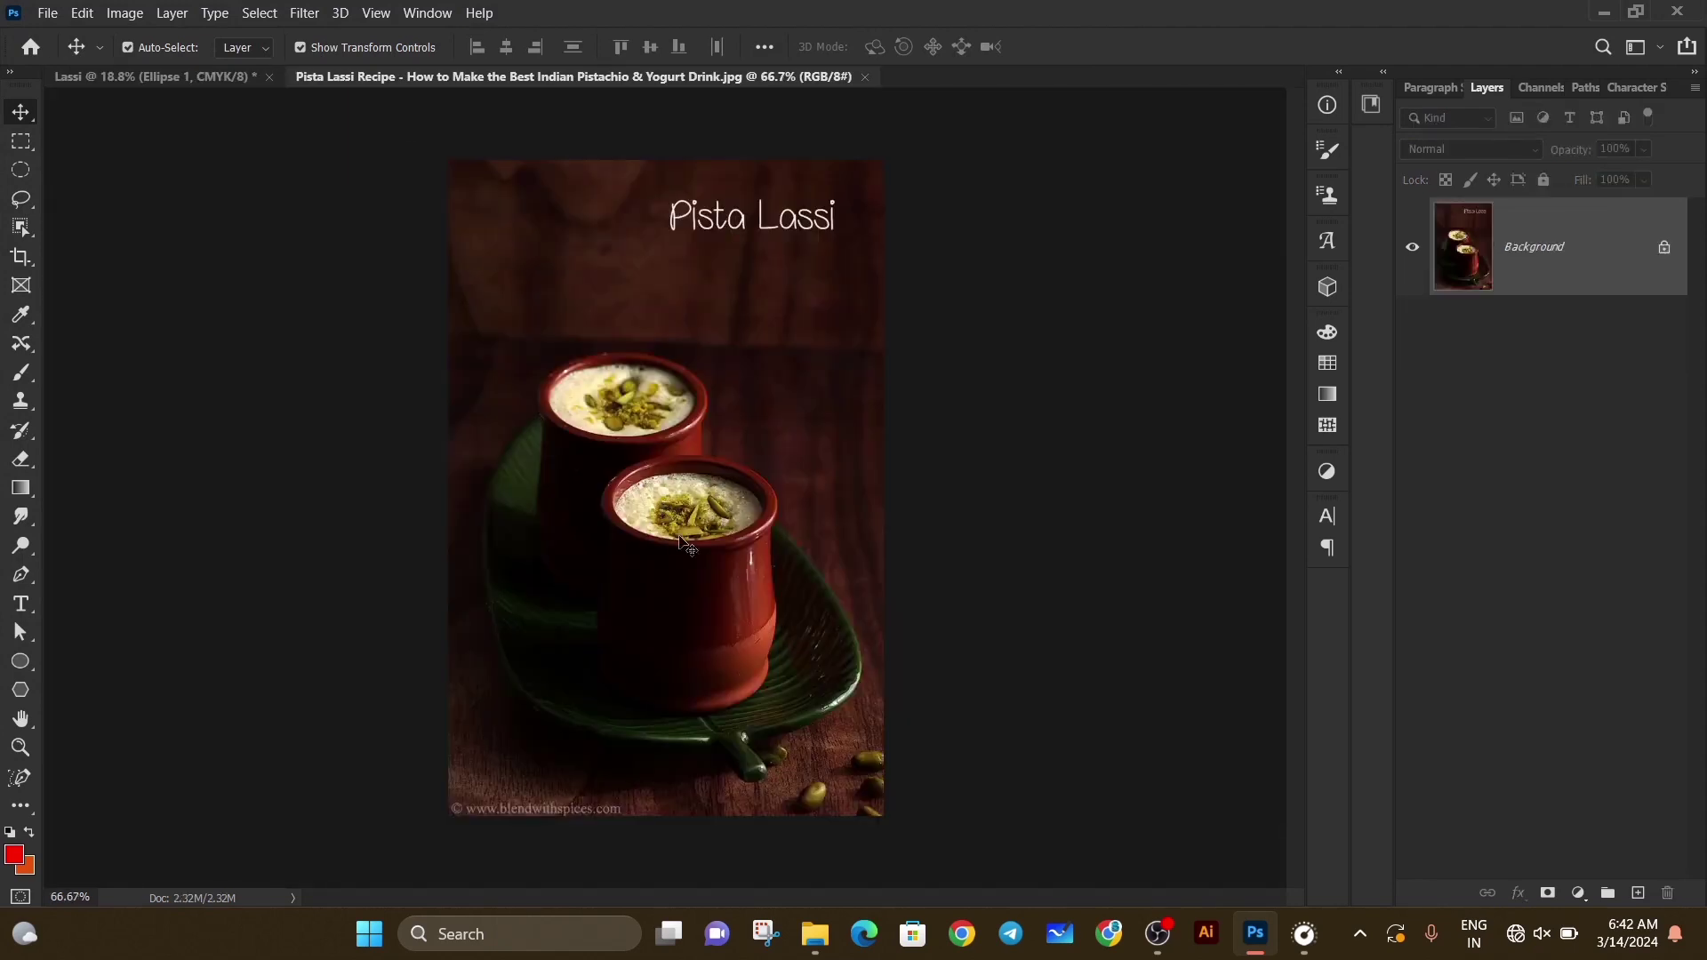
Drag the lassi photo into the Lassi banner, then enlarge it over the left ellipse
mouse_move(684, 542)
left_mouse_down()
mouse_move(175, 103)
mouse_move(320, 538)
mouse_move(296, 446)
left_mouse_up()
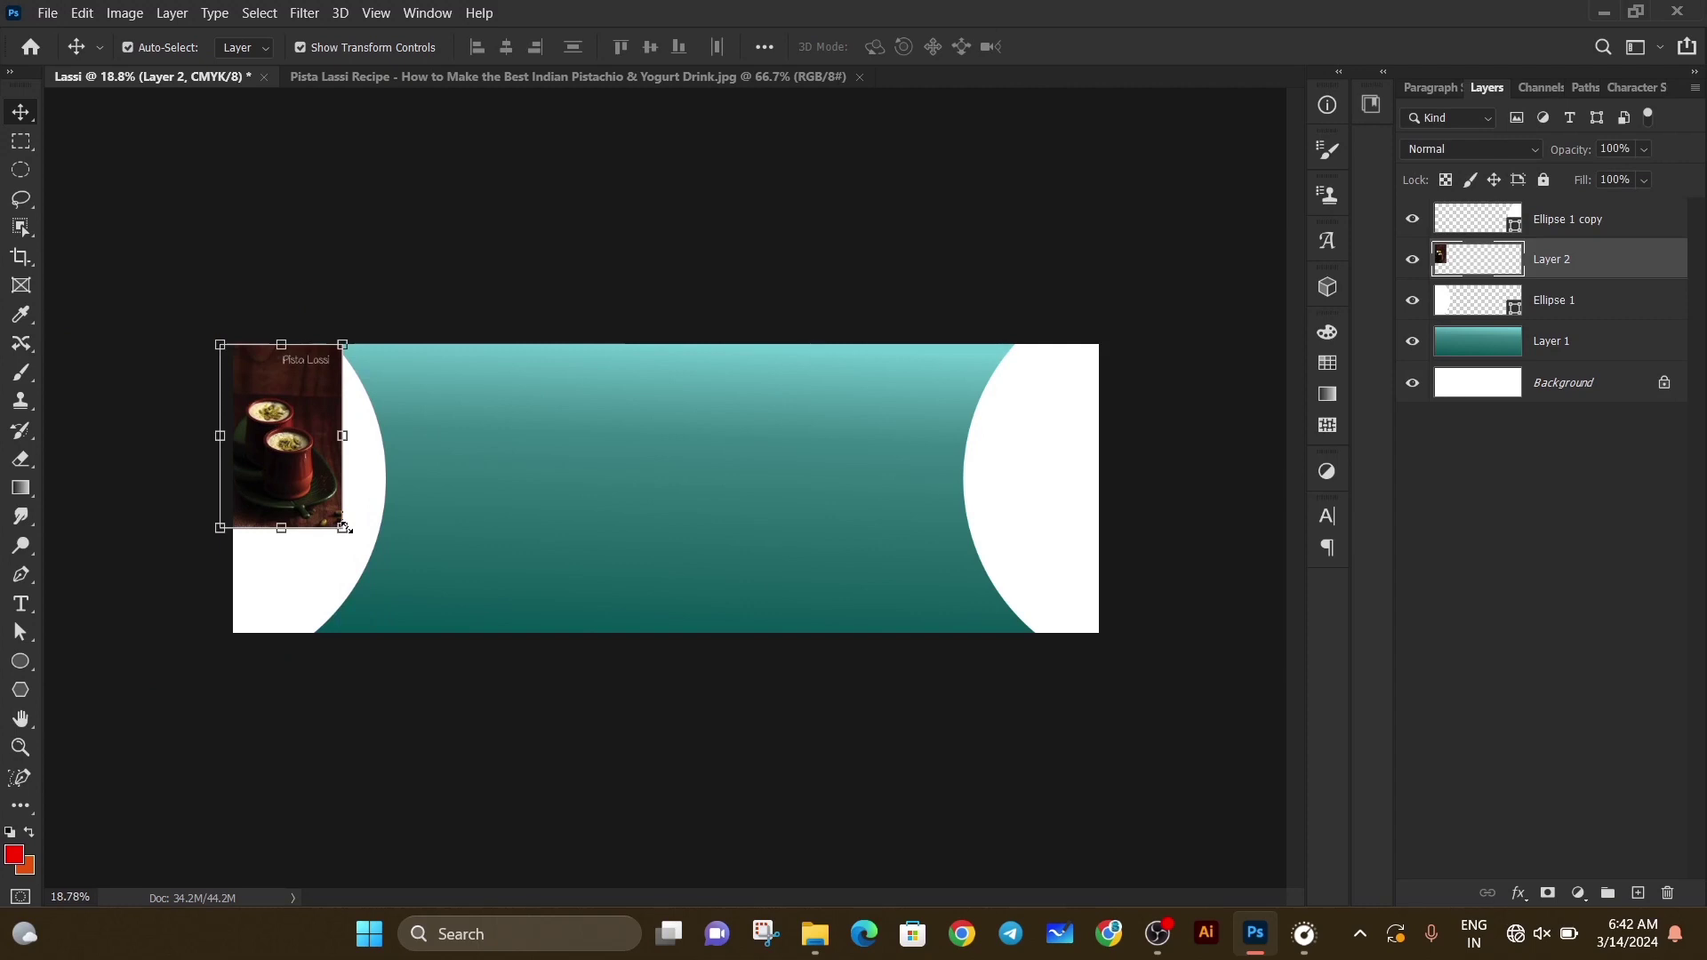
left_click_drag(343, 527, 431, 660)
left_click_drag(363, 606, 336, 563)
left_click_drag(396, 622, 419, 649)
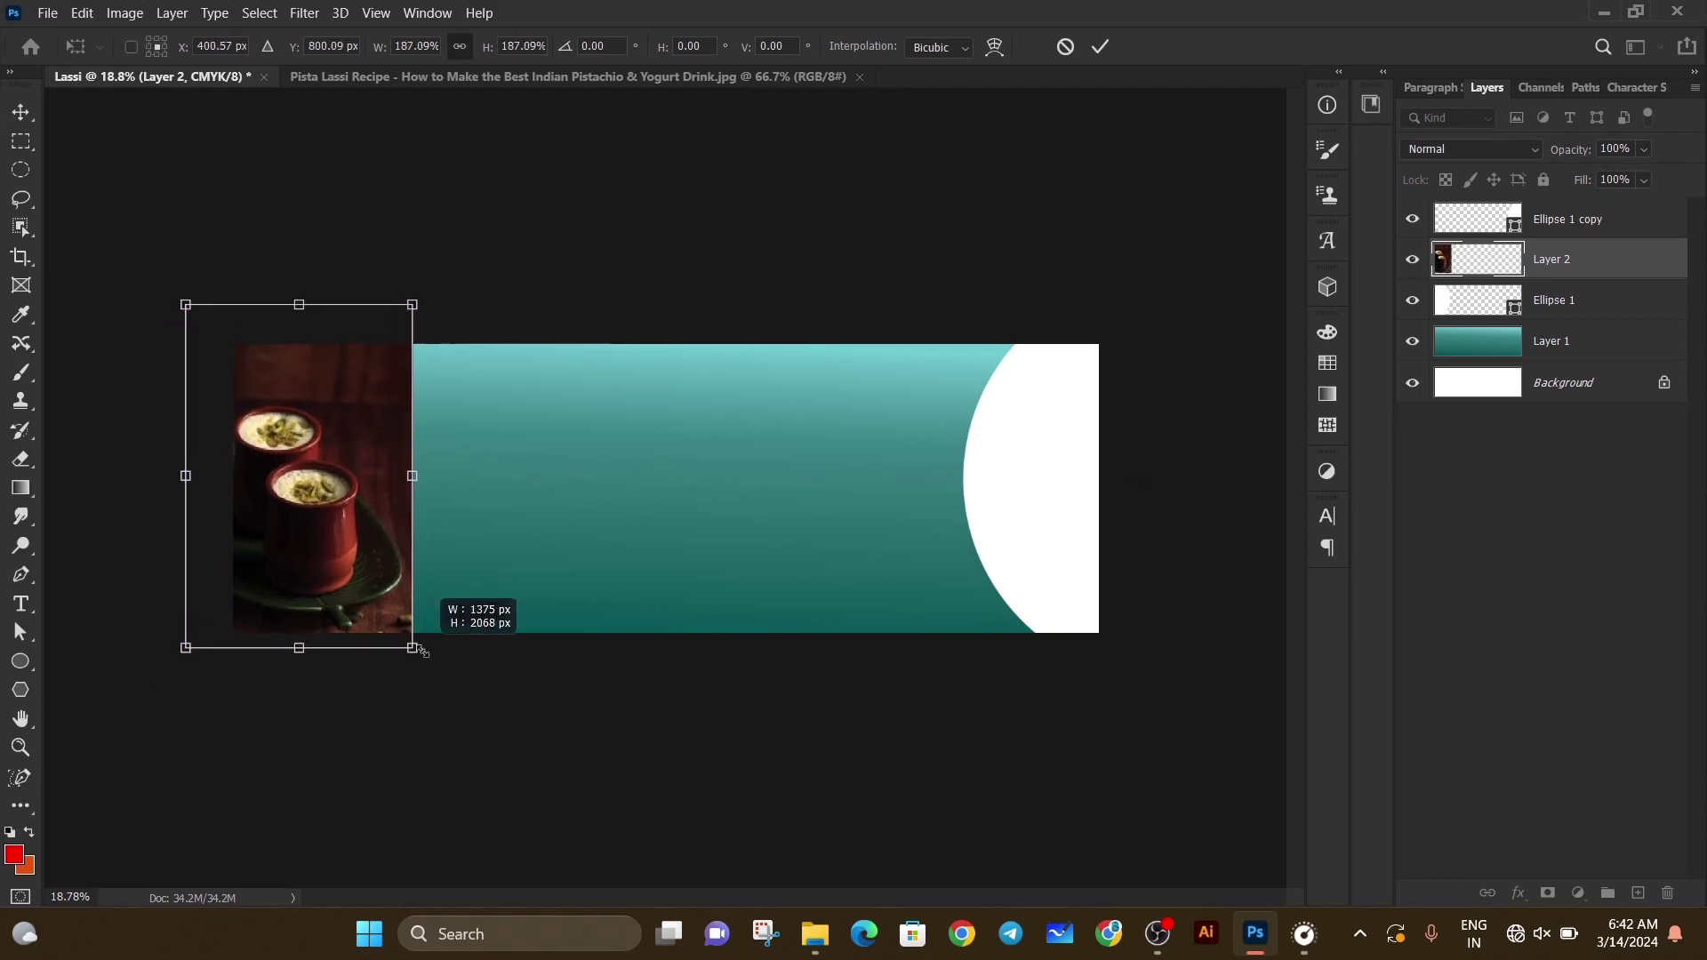
left_click_drag(328, 578, 328, 572)
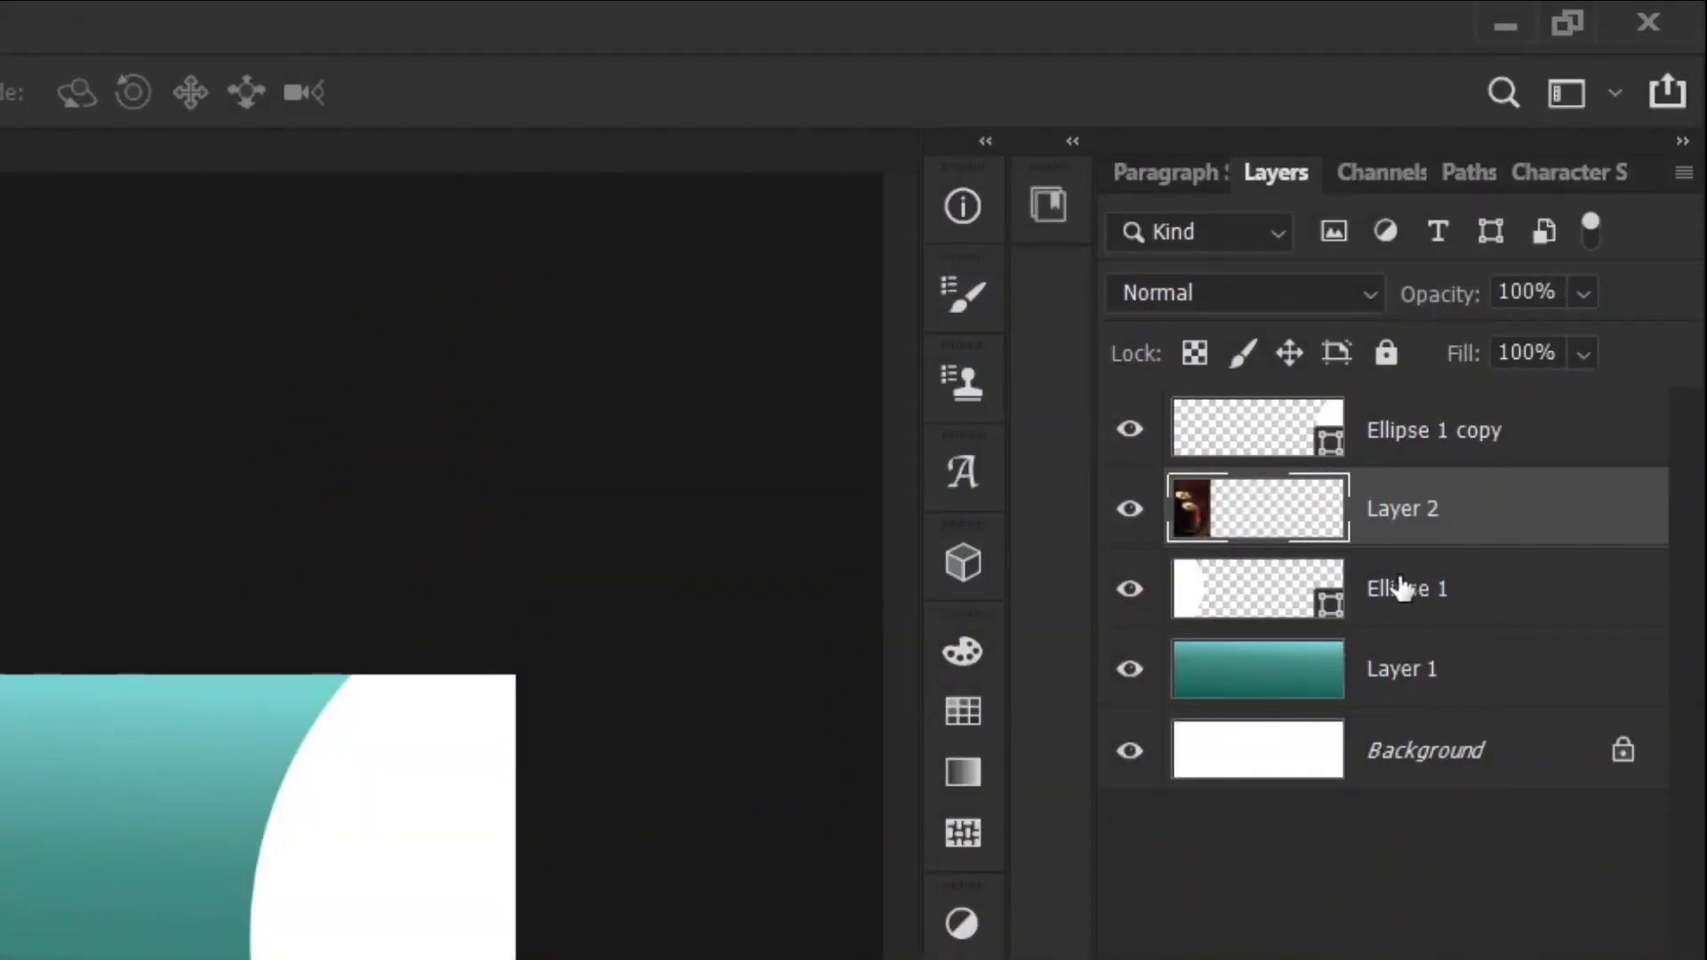
Rasterize Ellipse 1 and clip the Layer 2 lassi photo into it as a clipping mask
right_click(1356, 589)
left_click(899, 622)
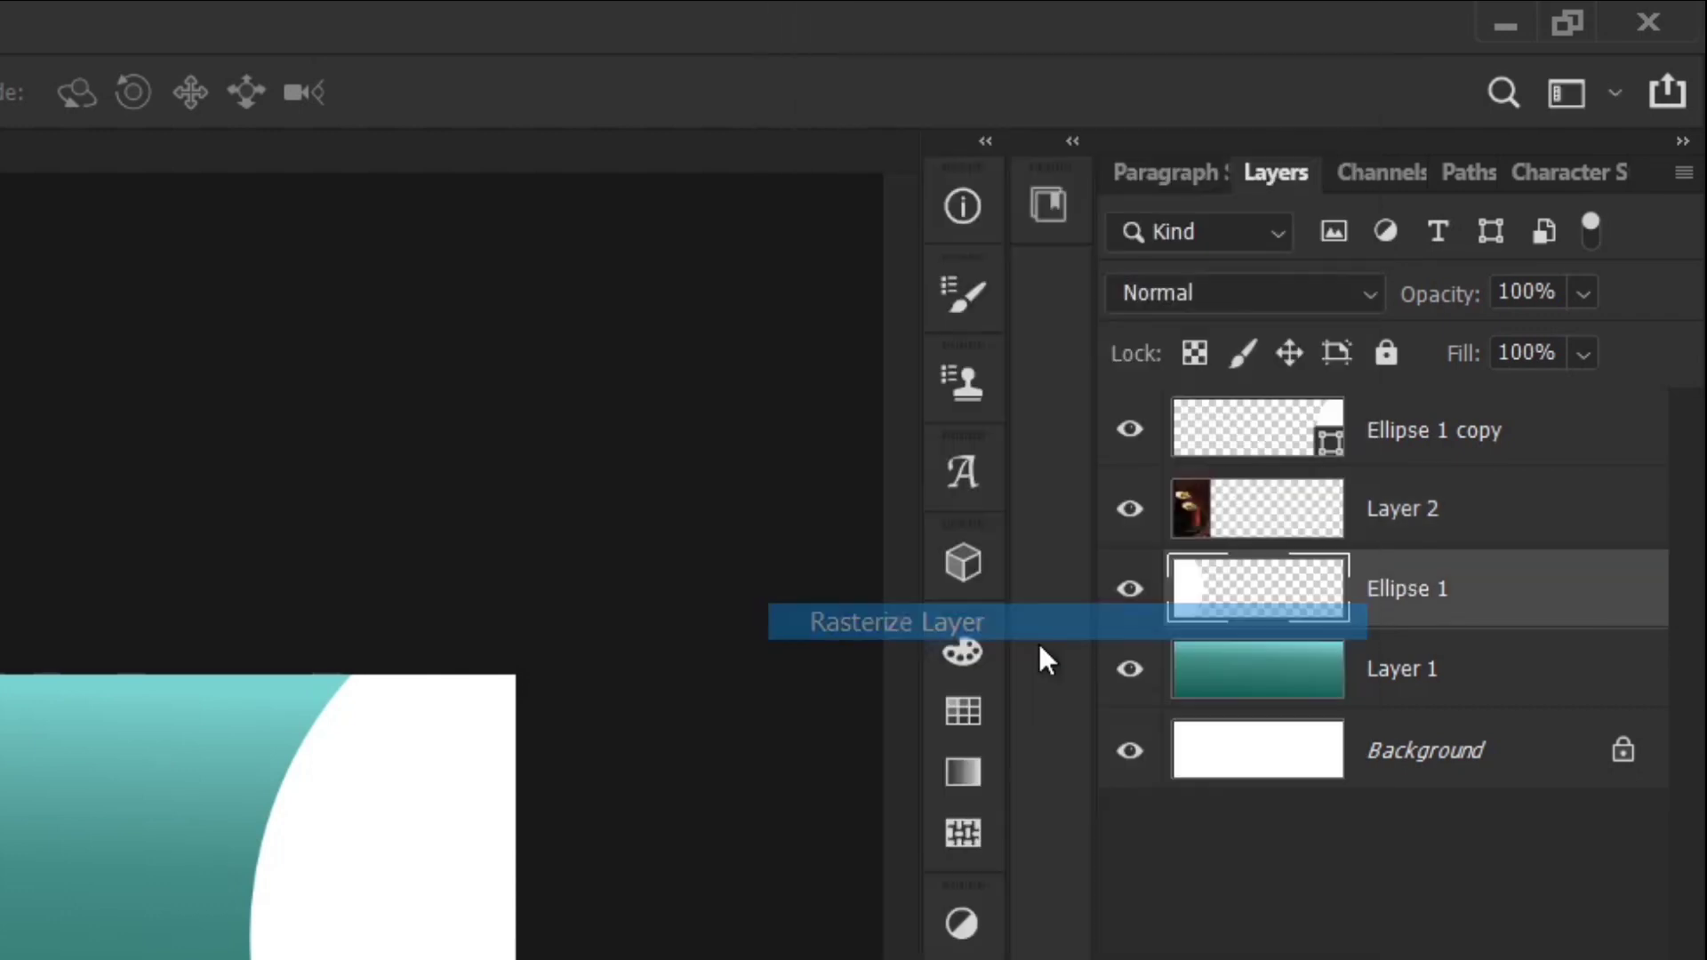
left_click(1311, 538)
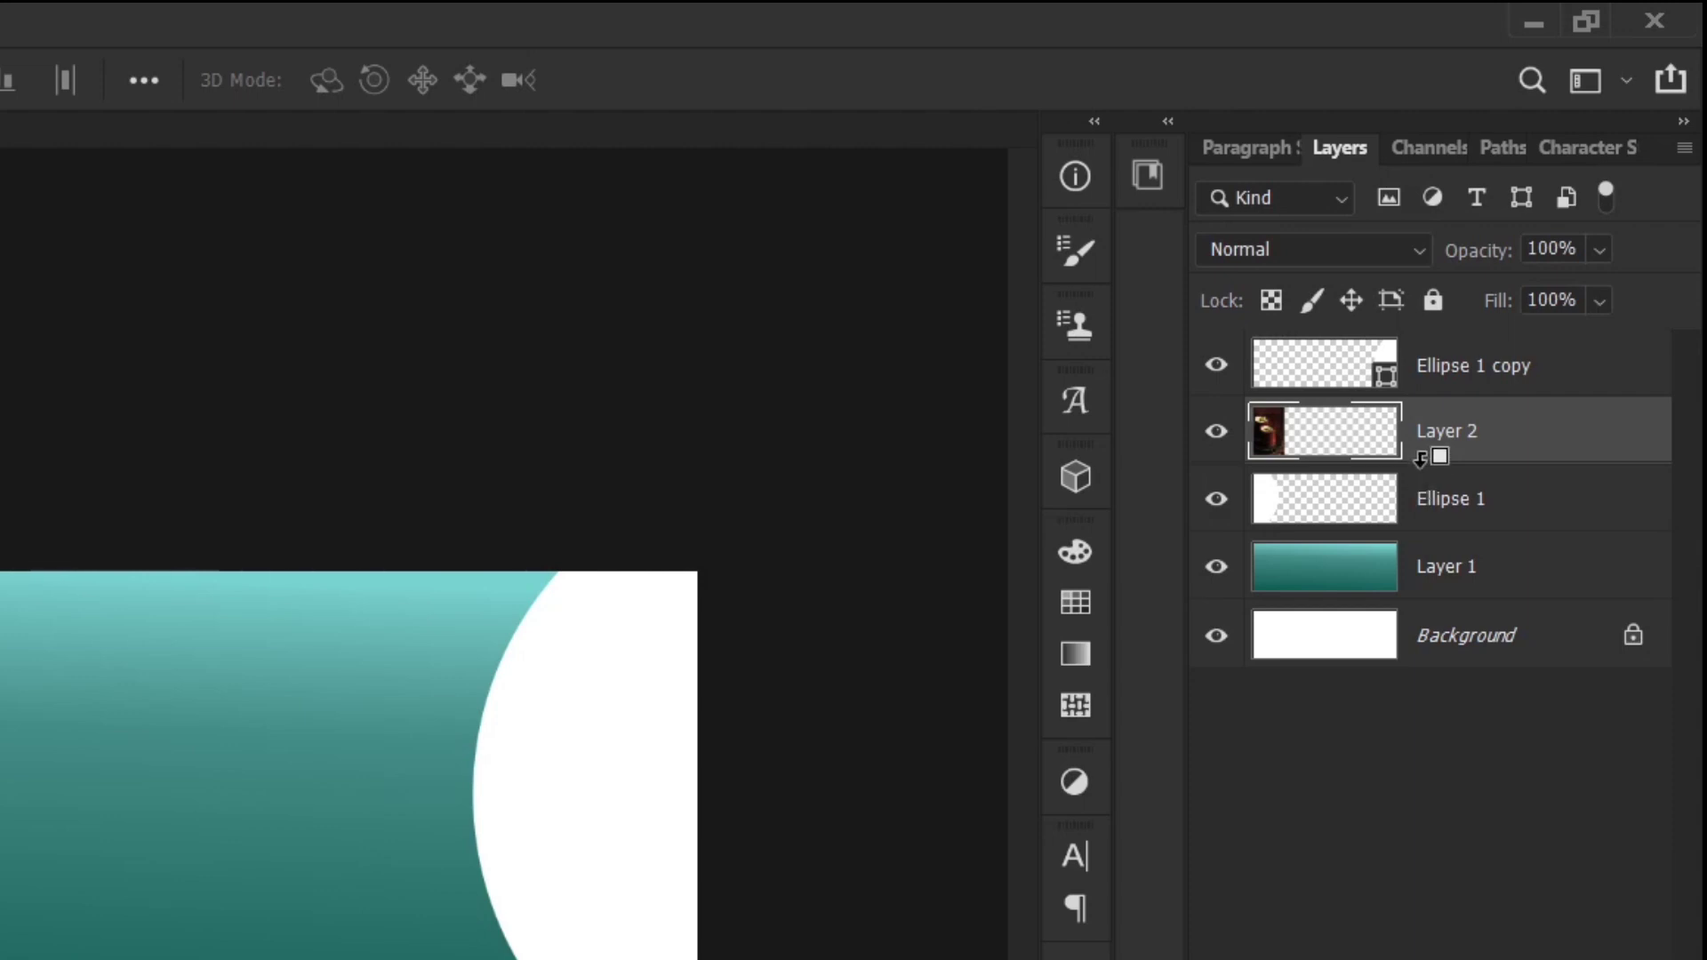
left_click(1419, 458, "alt")
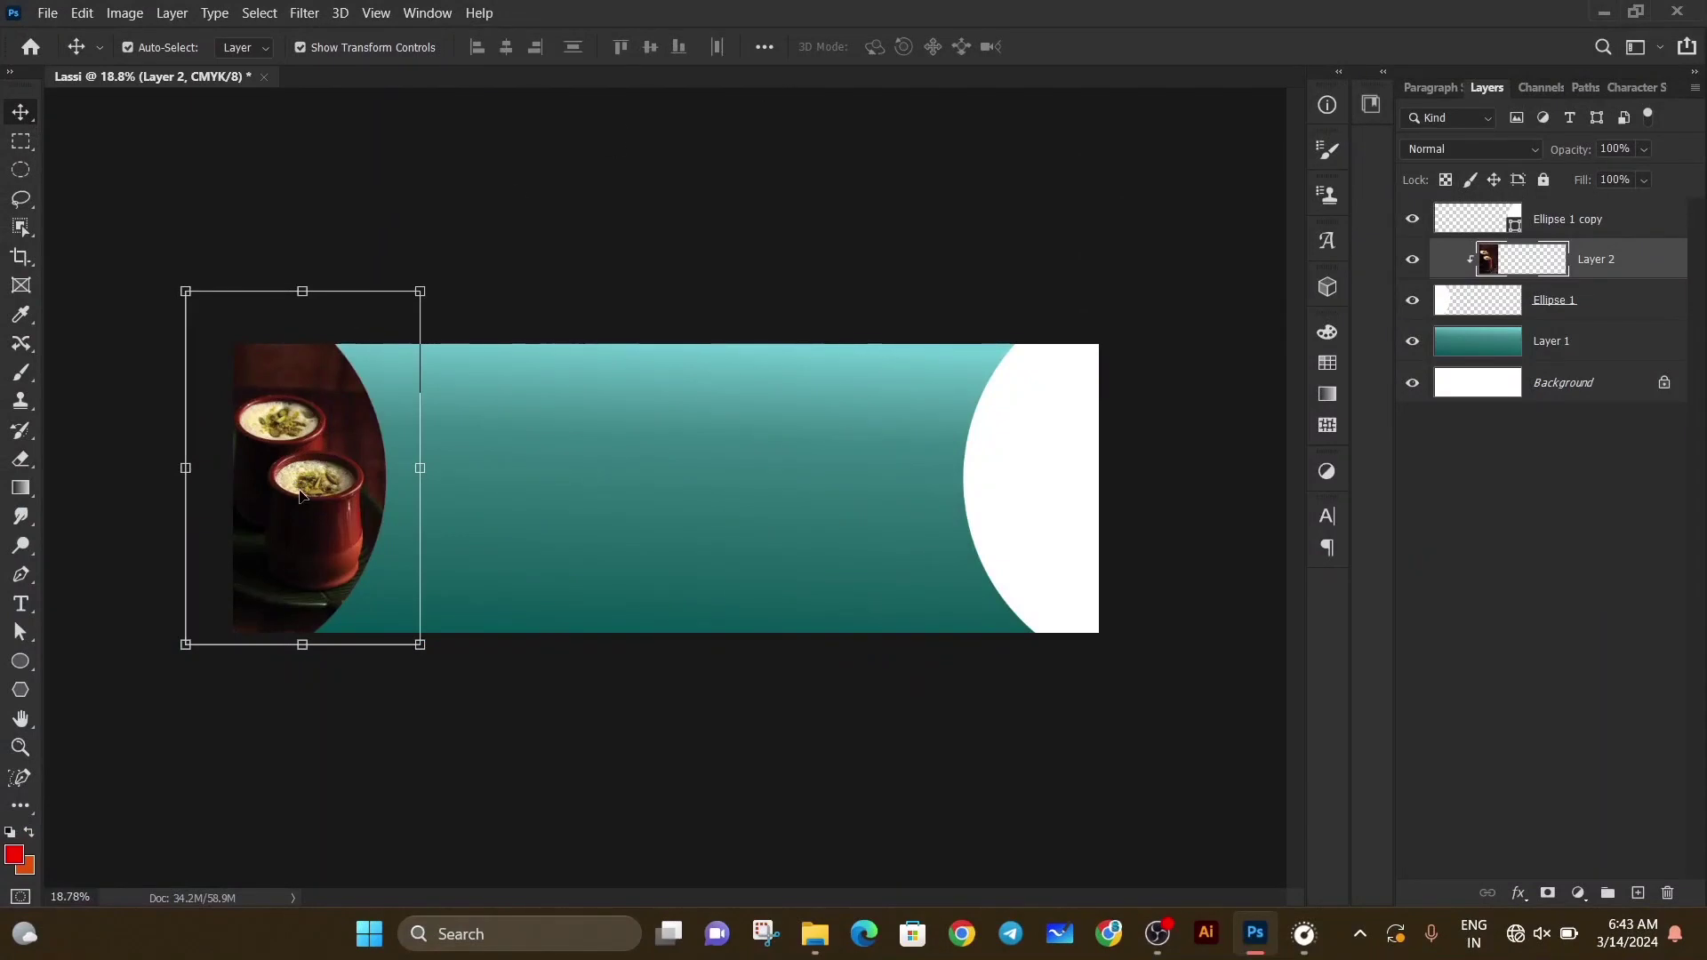
Give Ellipse 1 a 20 px bright yellow stroke and enable Inner Shadow
left_click(1598, 305)
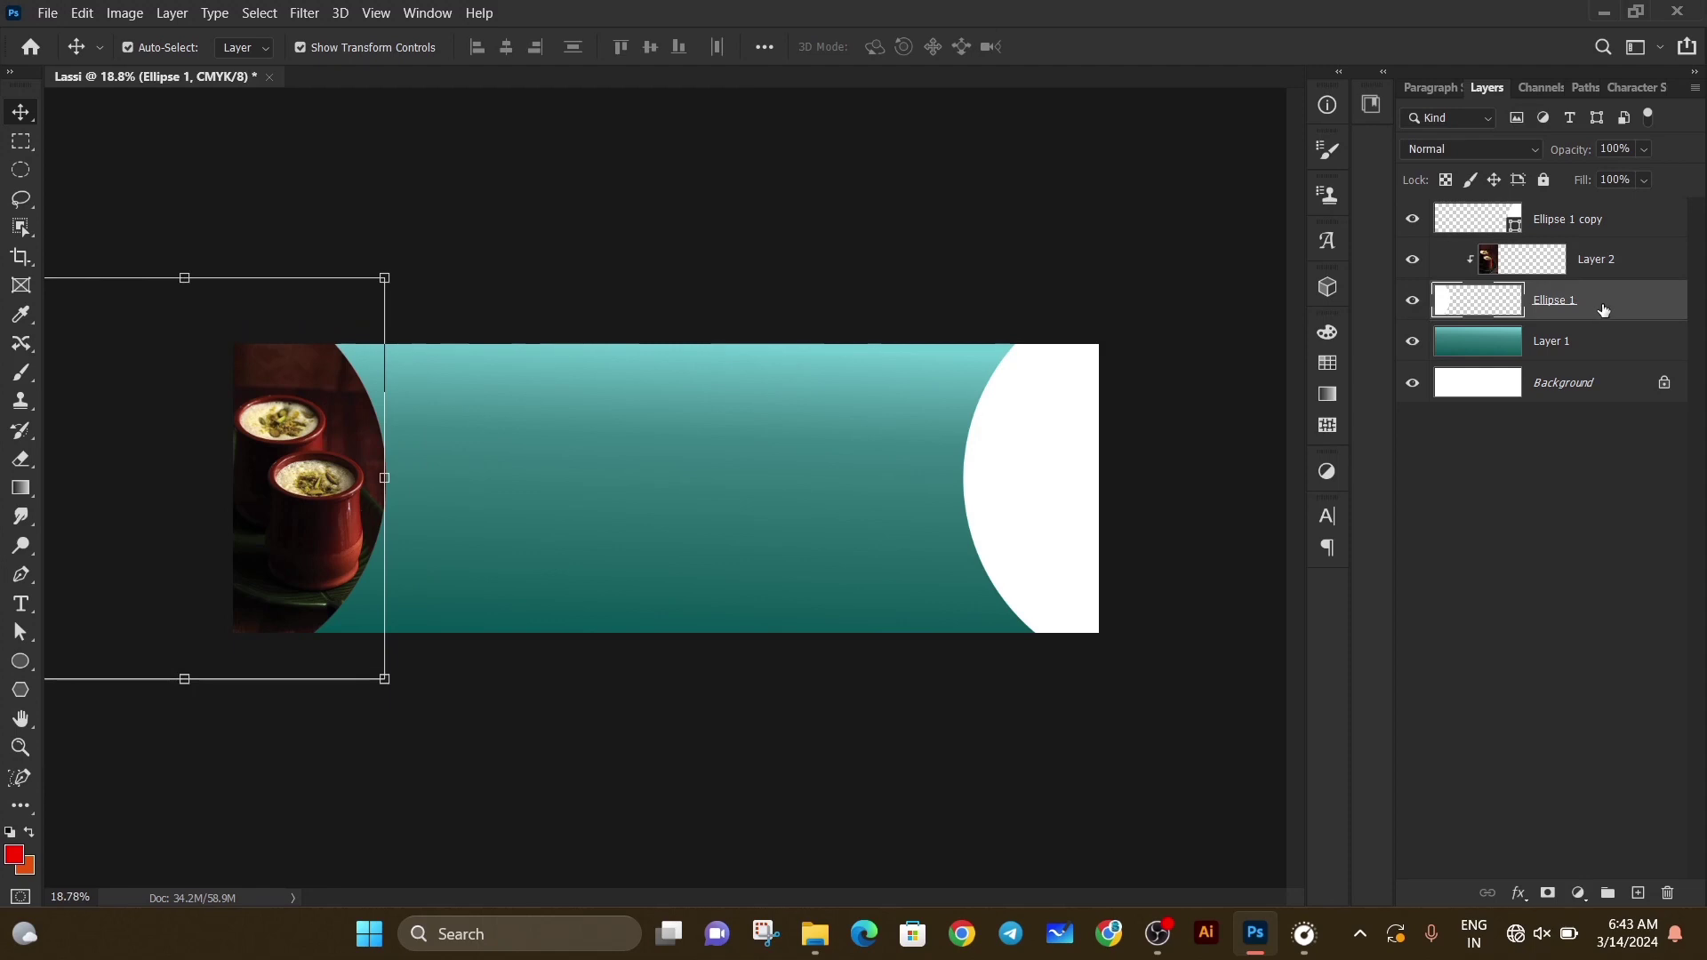
left_click(1519, 893)
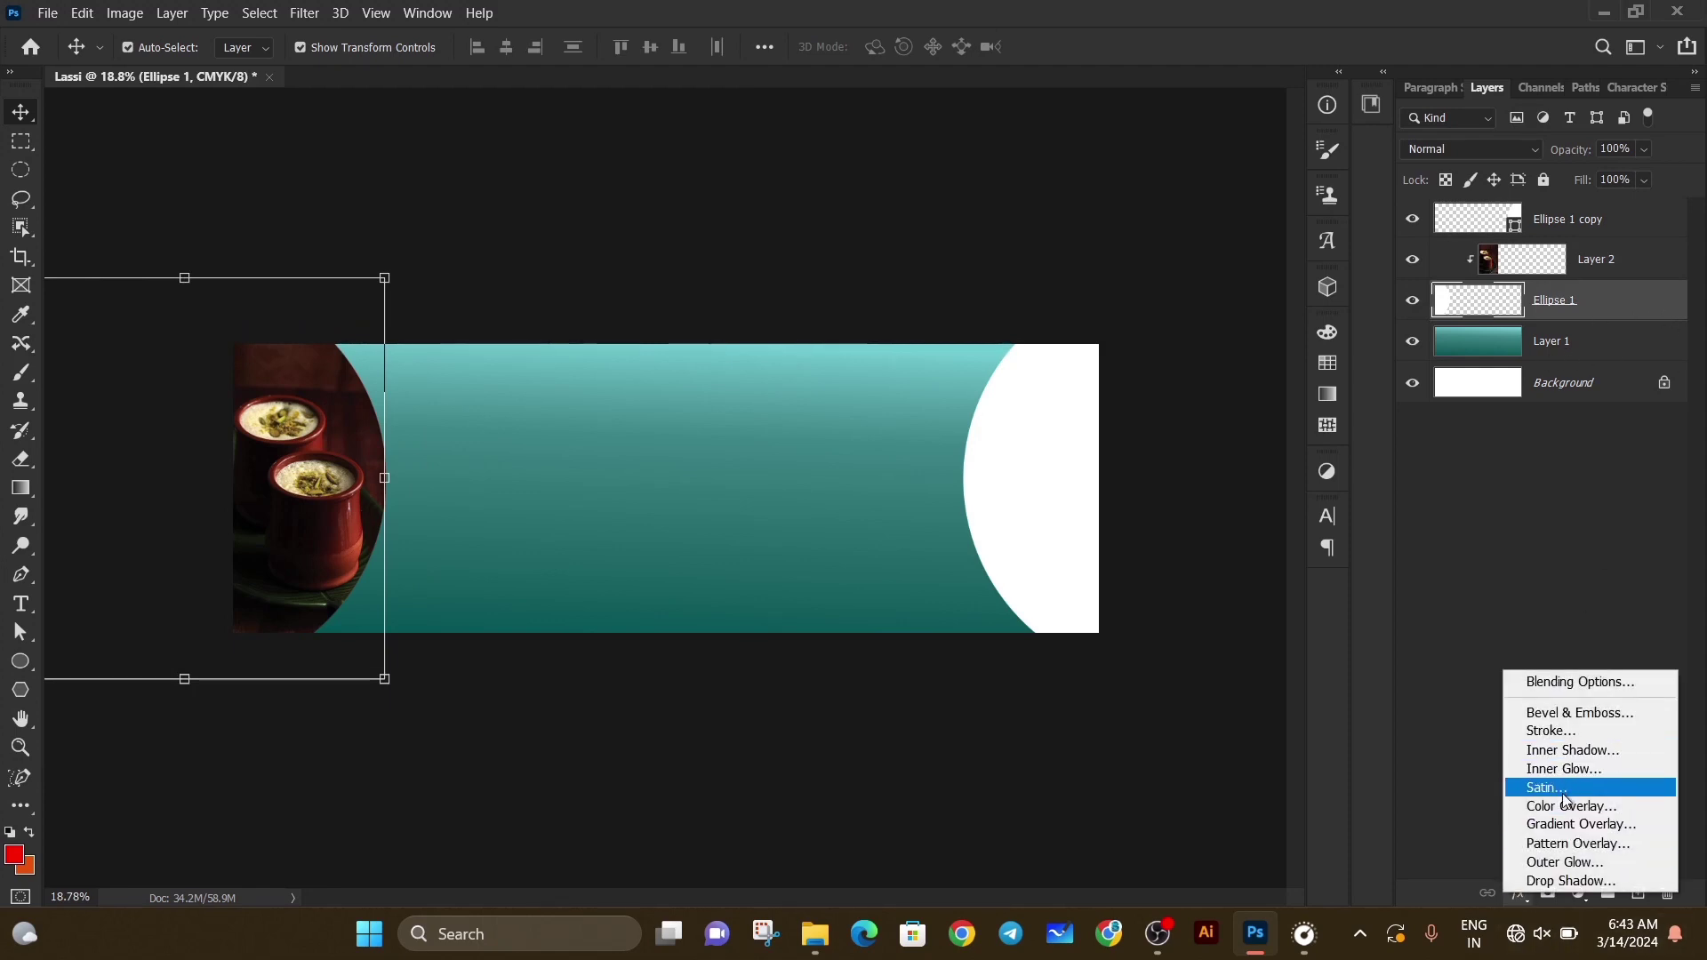
left_click(1570, 731)
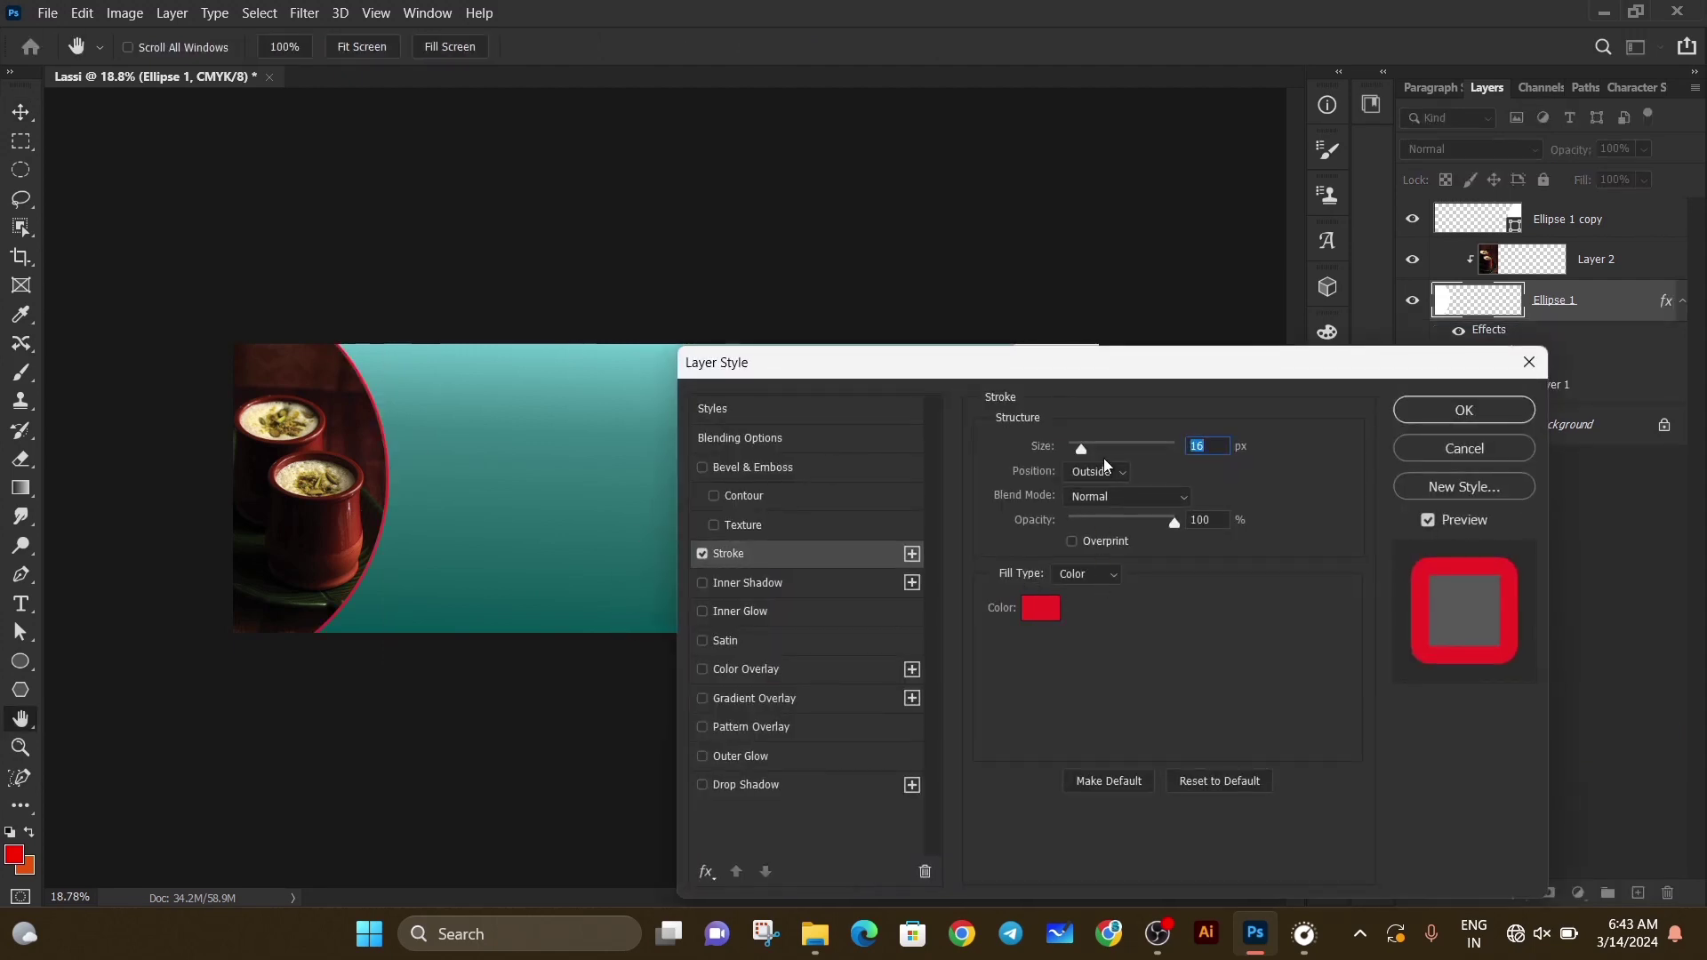
left_click(1040, 608)
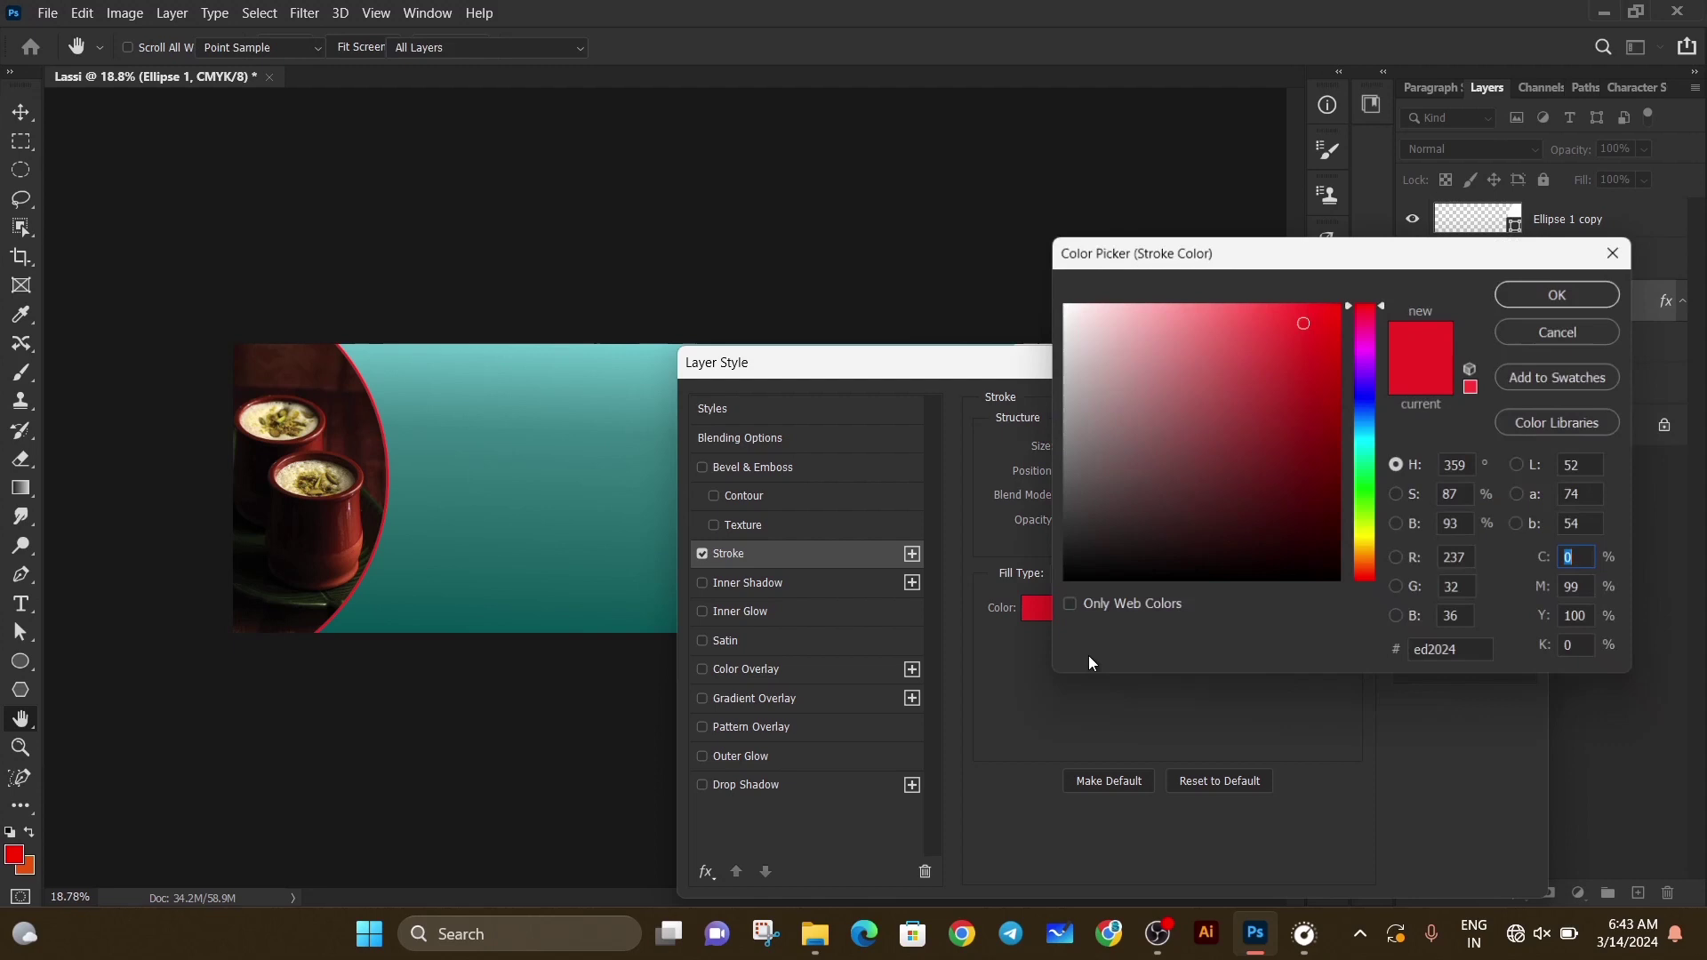
left_click_drag(1380, 514, 1379, 534)
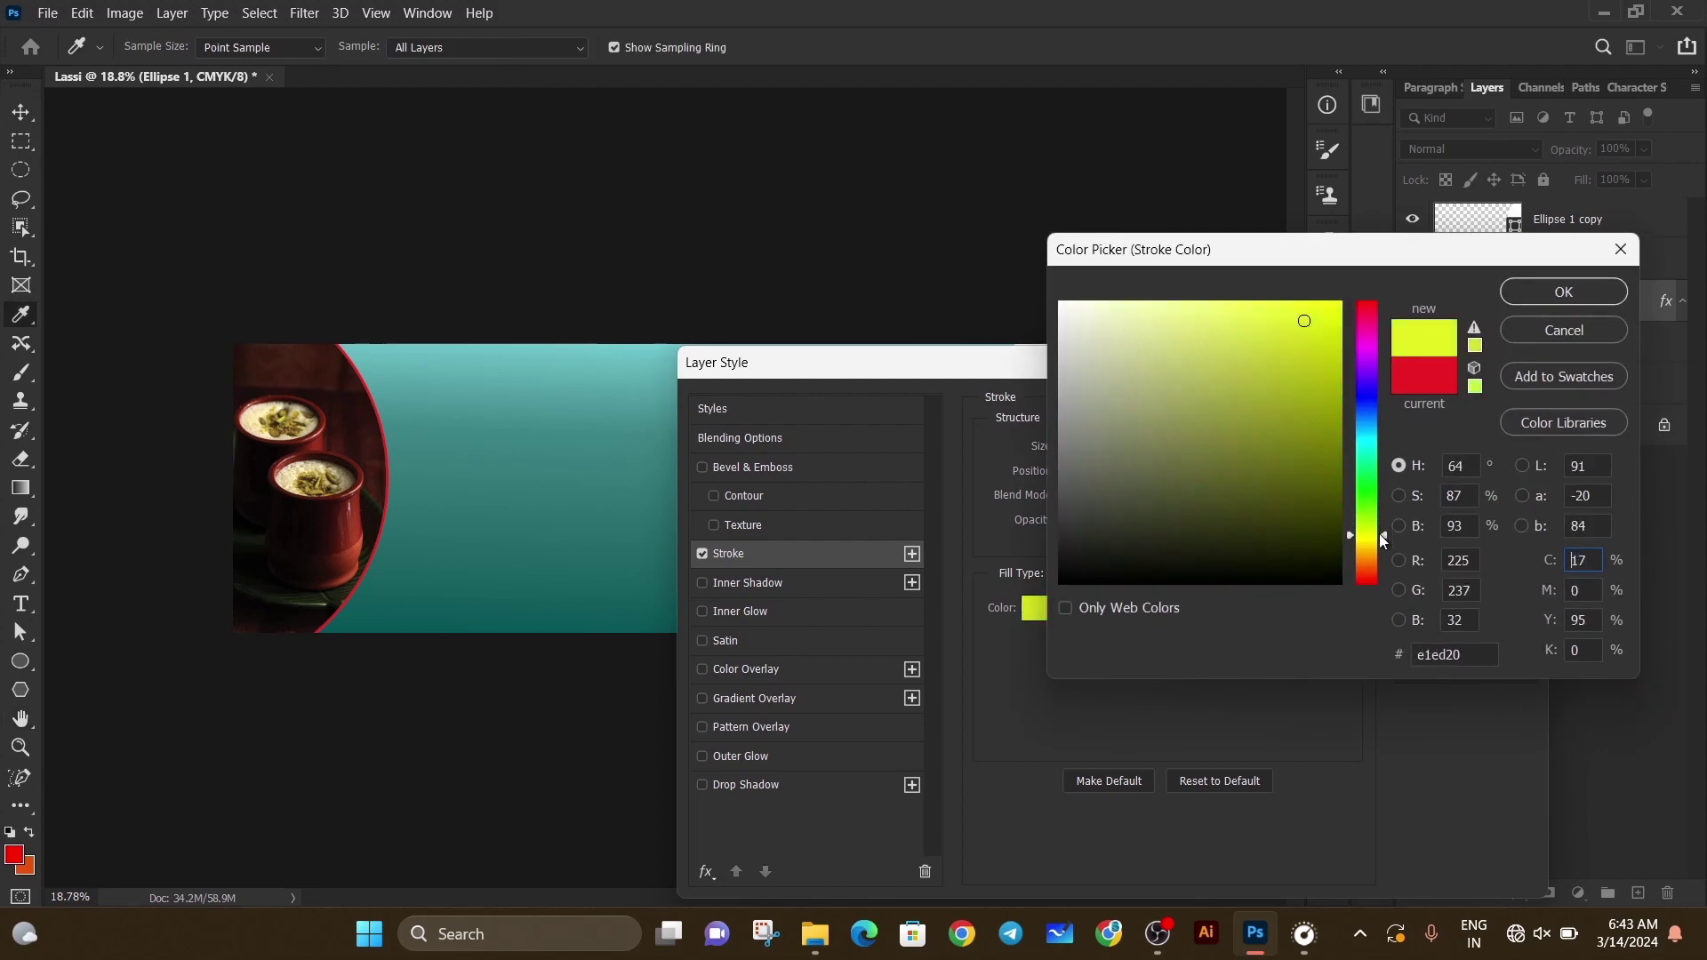
left_click_drag(1300, 411, 1346, 300)
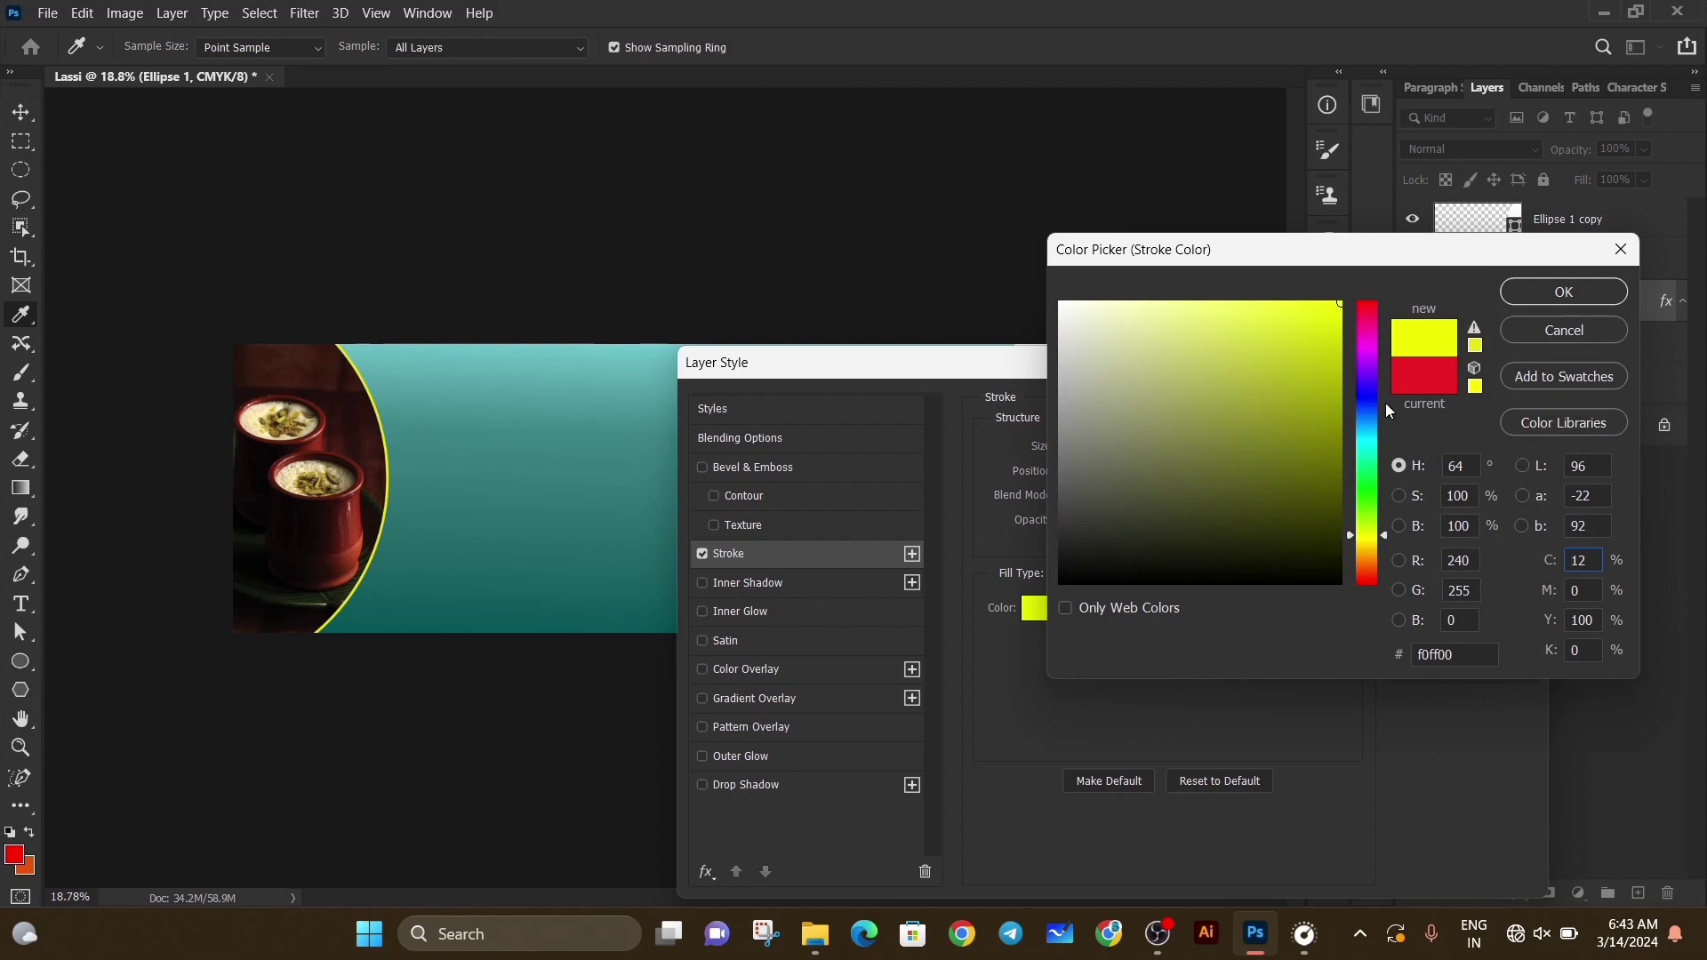
left_click(1592, 296)
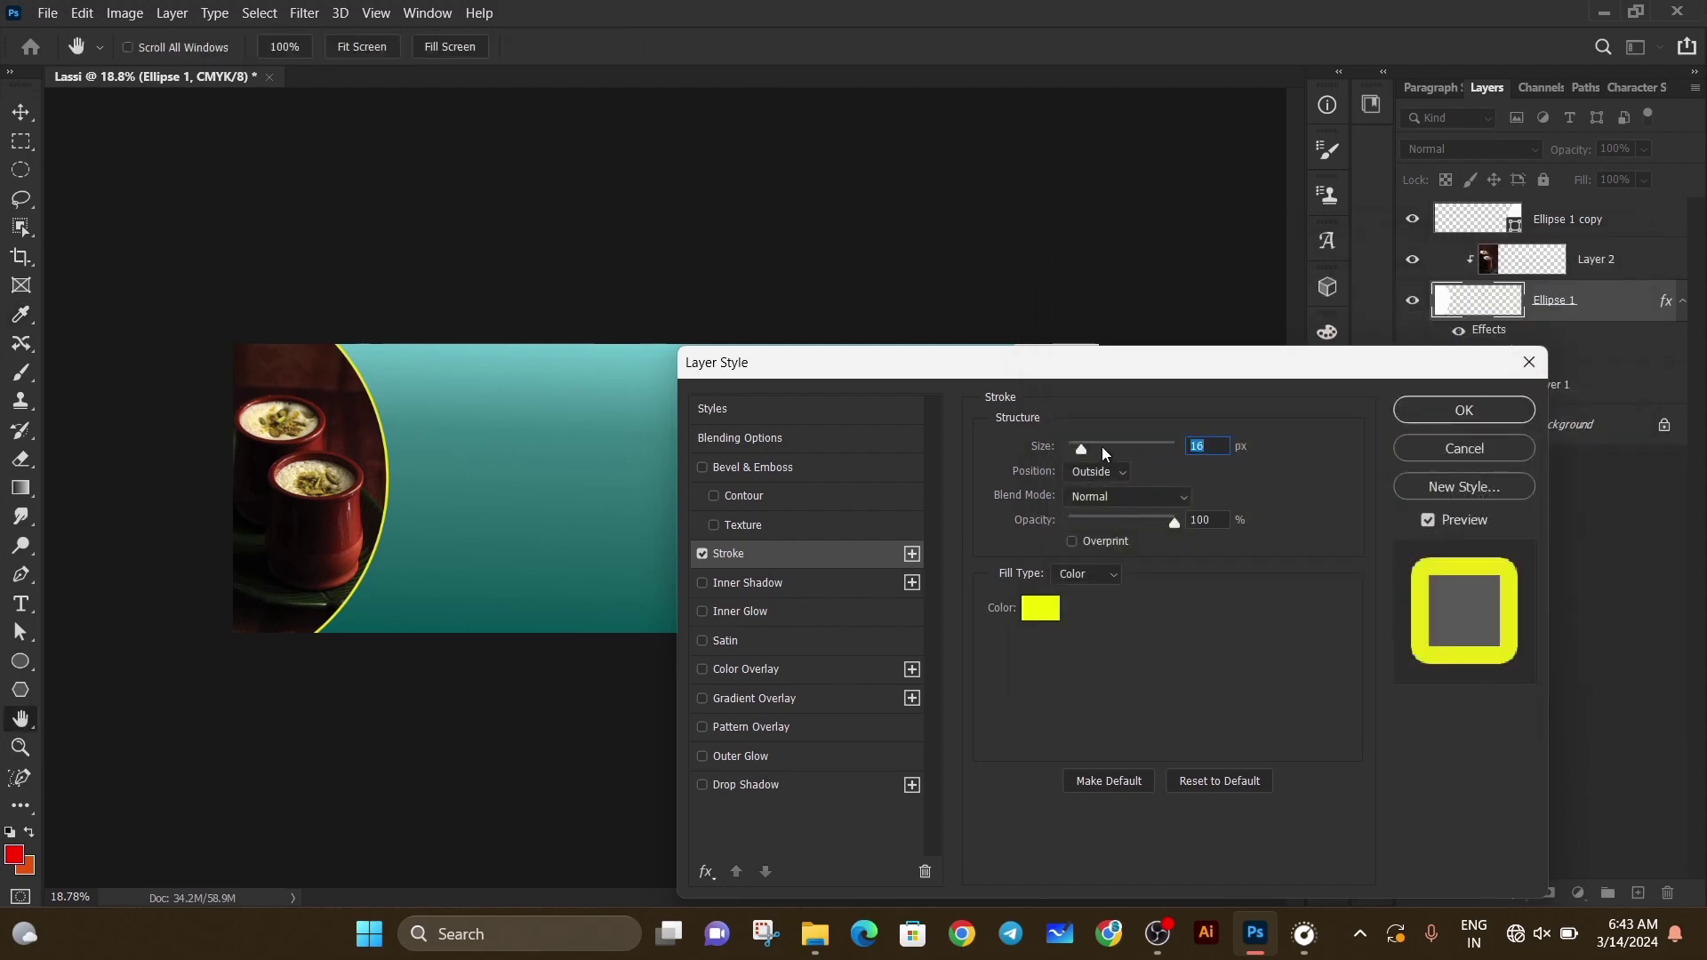
type("20")
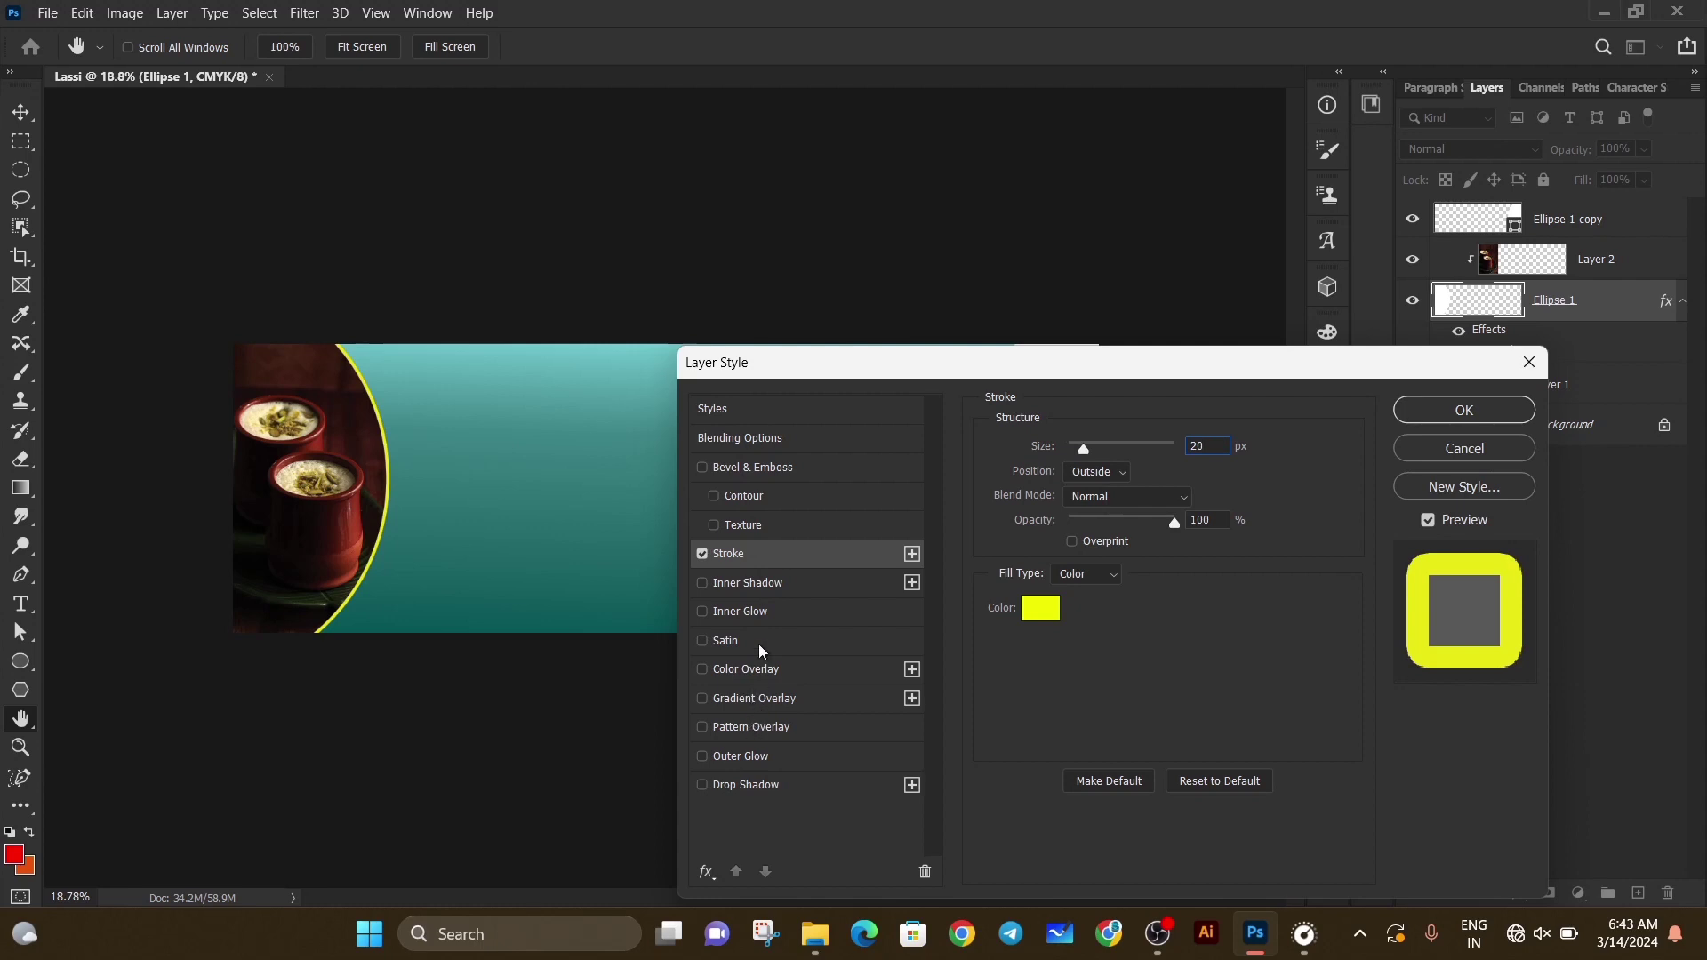
left_click(749, 583)
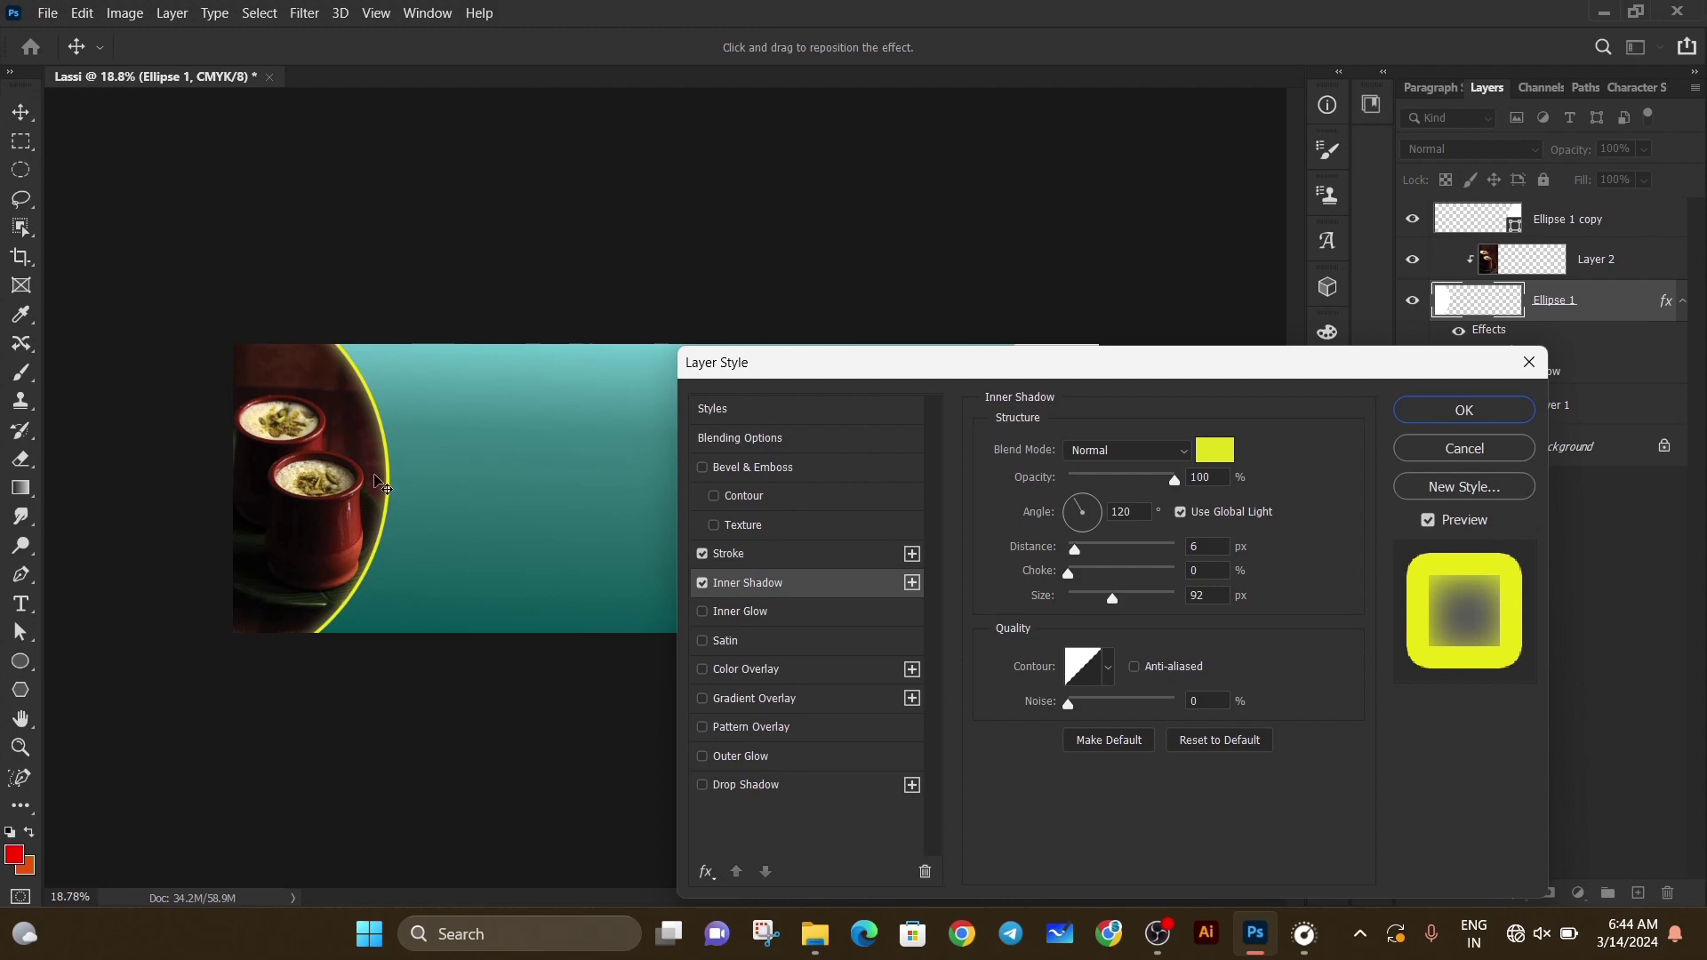
Set the inner shadow colour to bright cyan 00efff, distance 16 px, size 240 px
left_click(1211, 455)
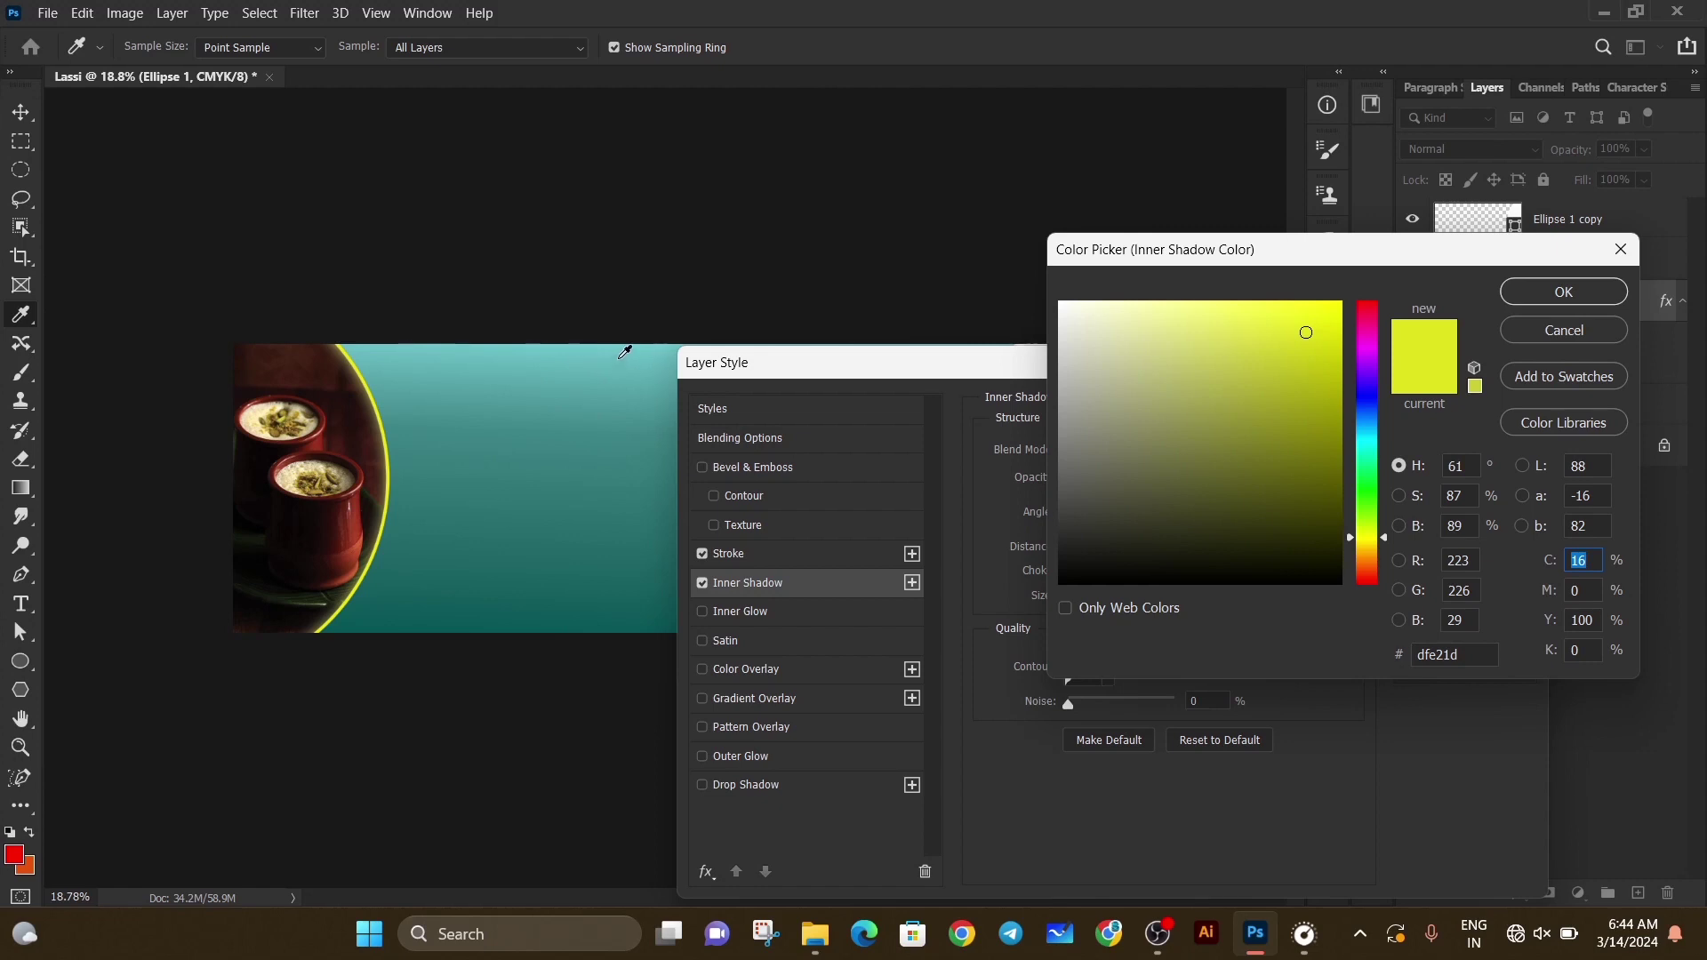
left_click(623, 354)
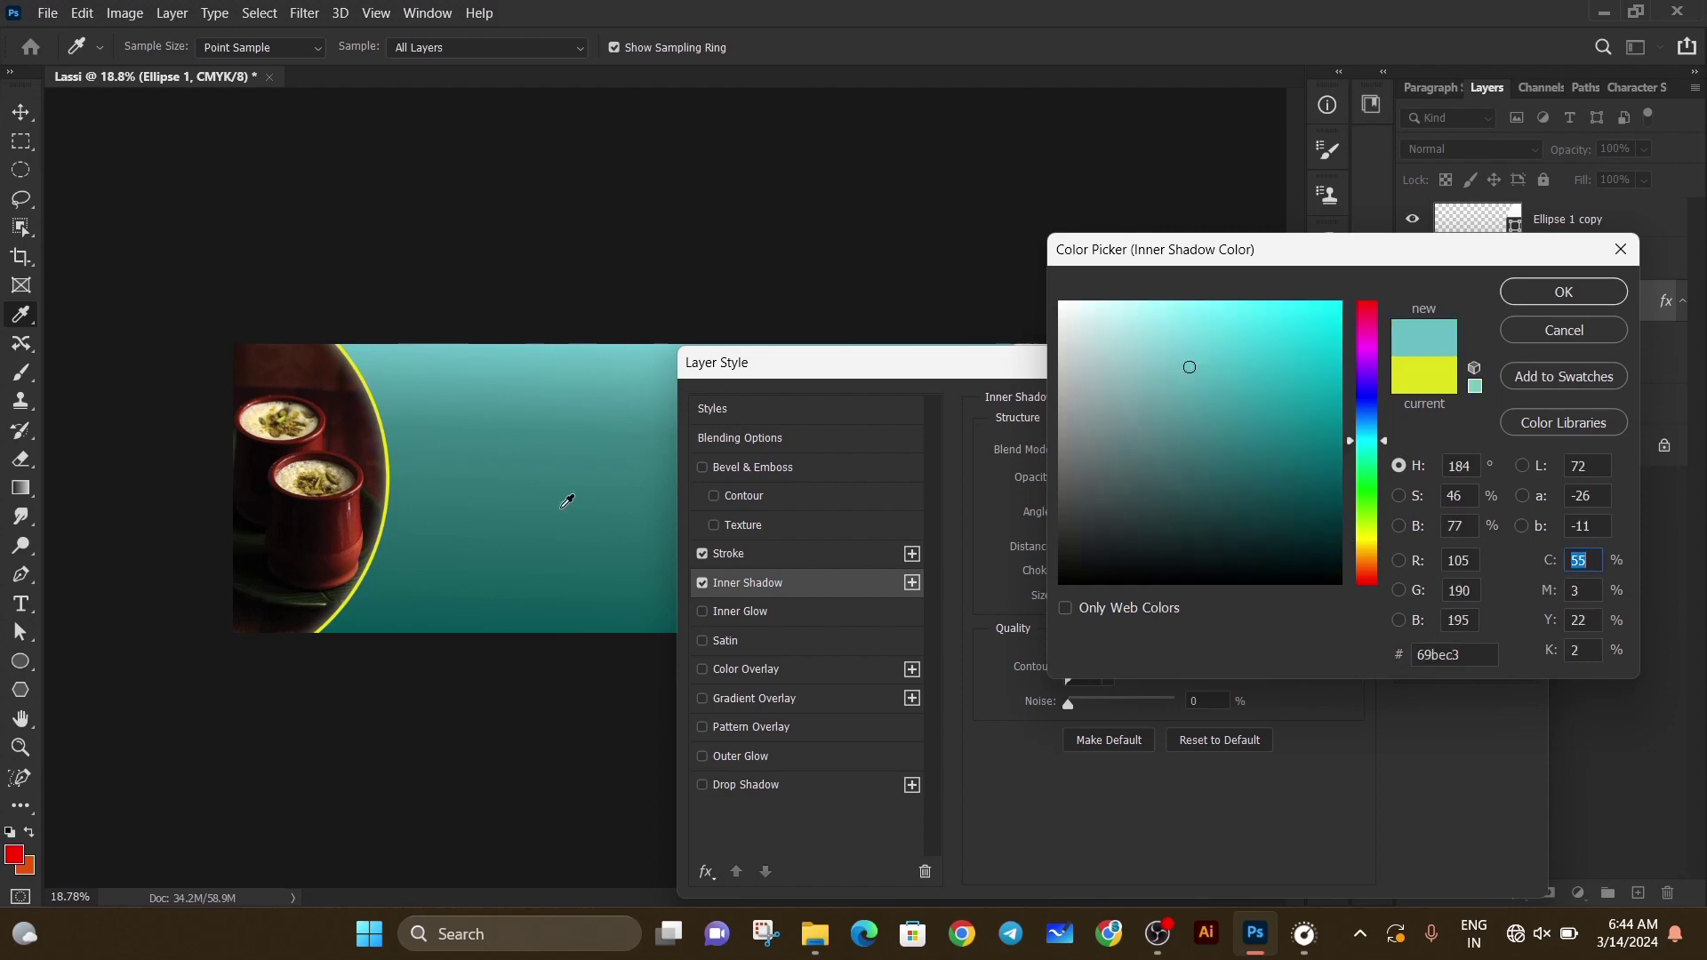
left_click(574, 604)
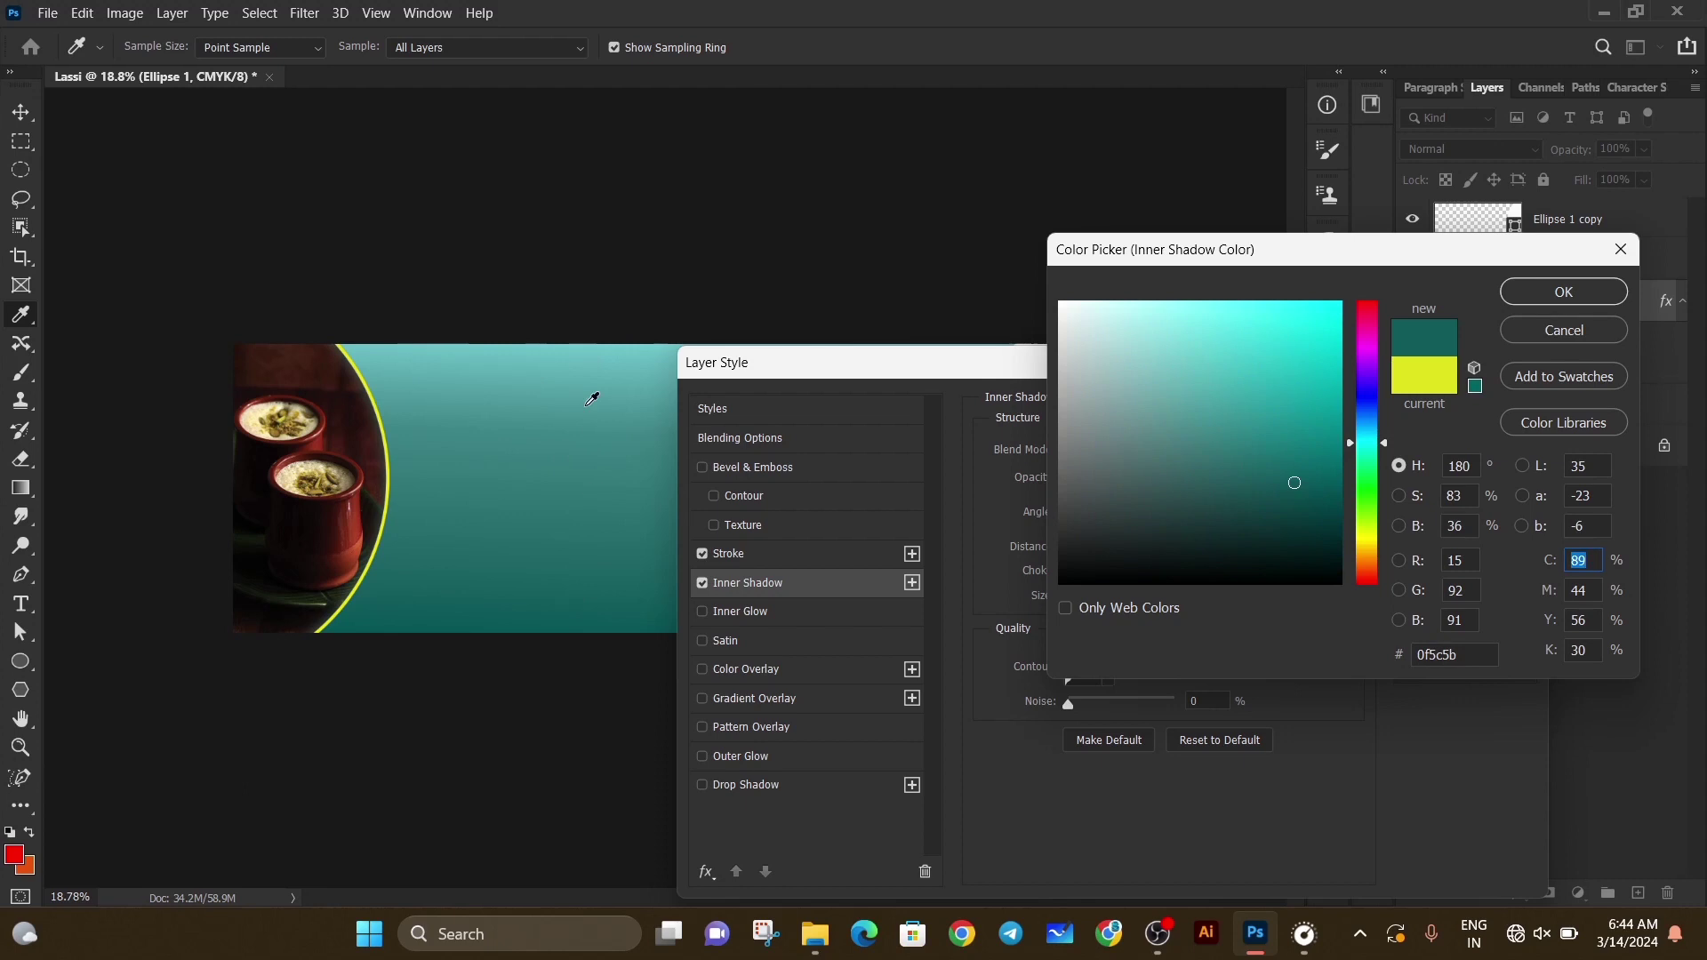
left_click(605, 357)
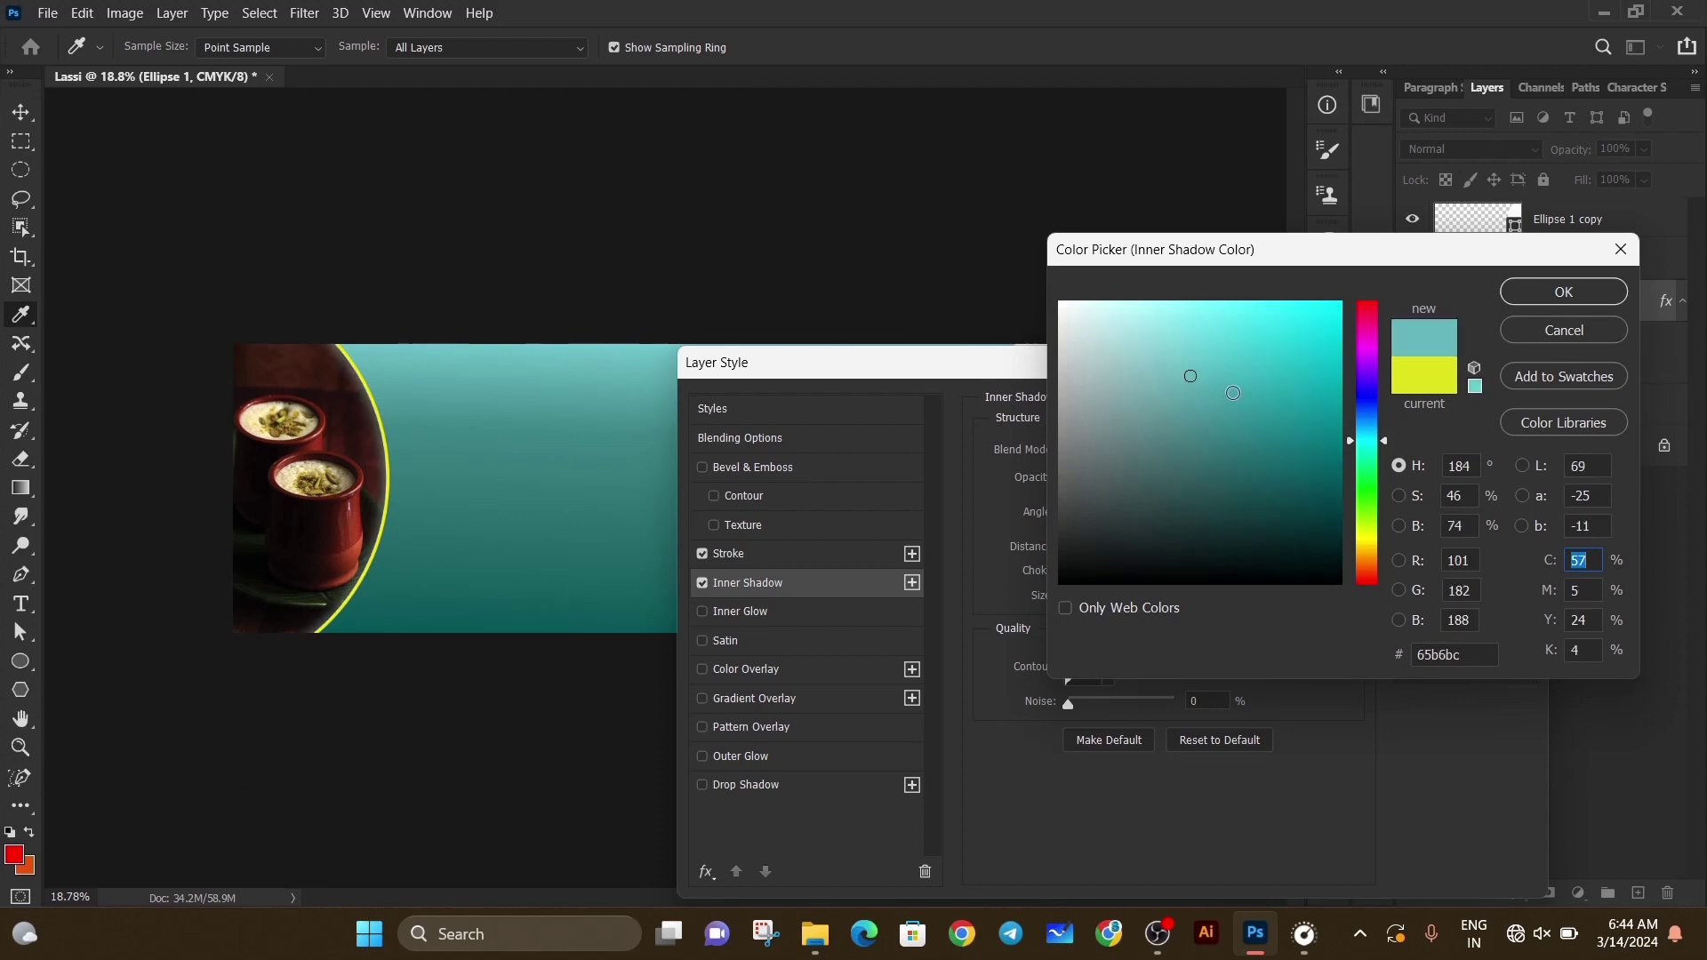
left_click_drag(1202, 378, 1342, 302)
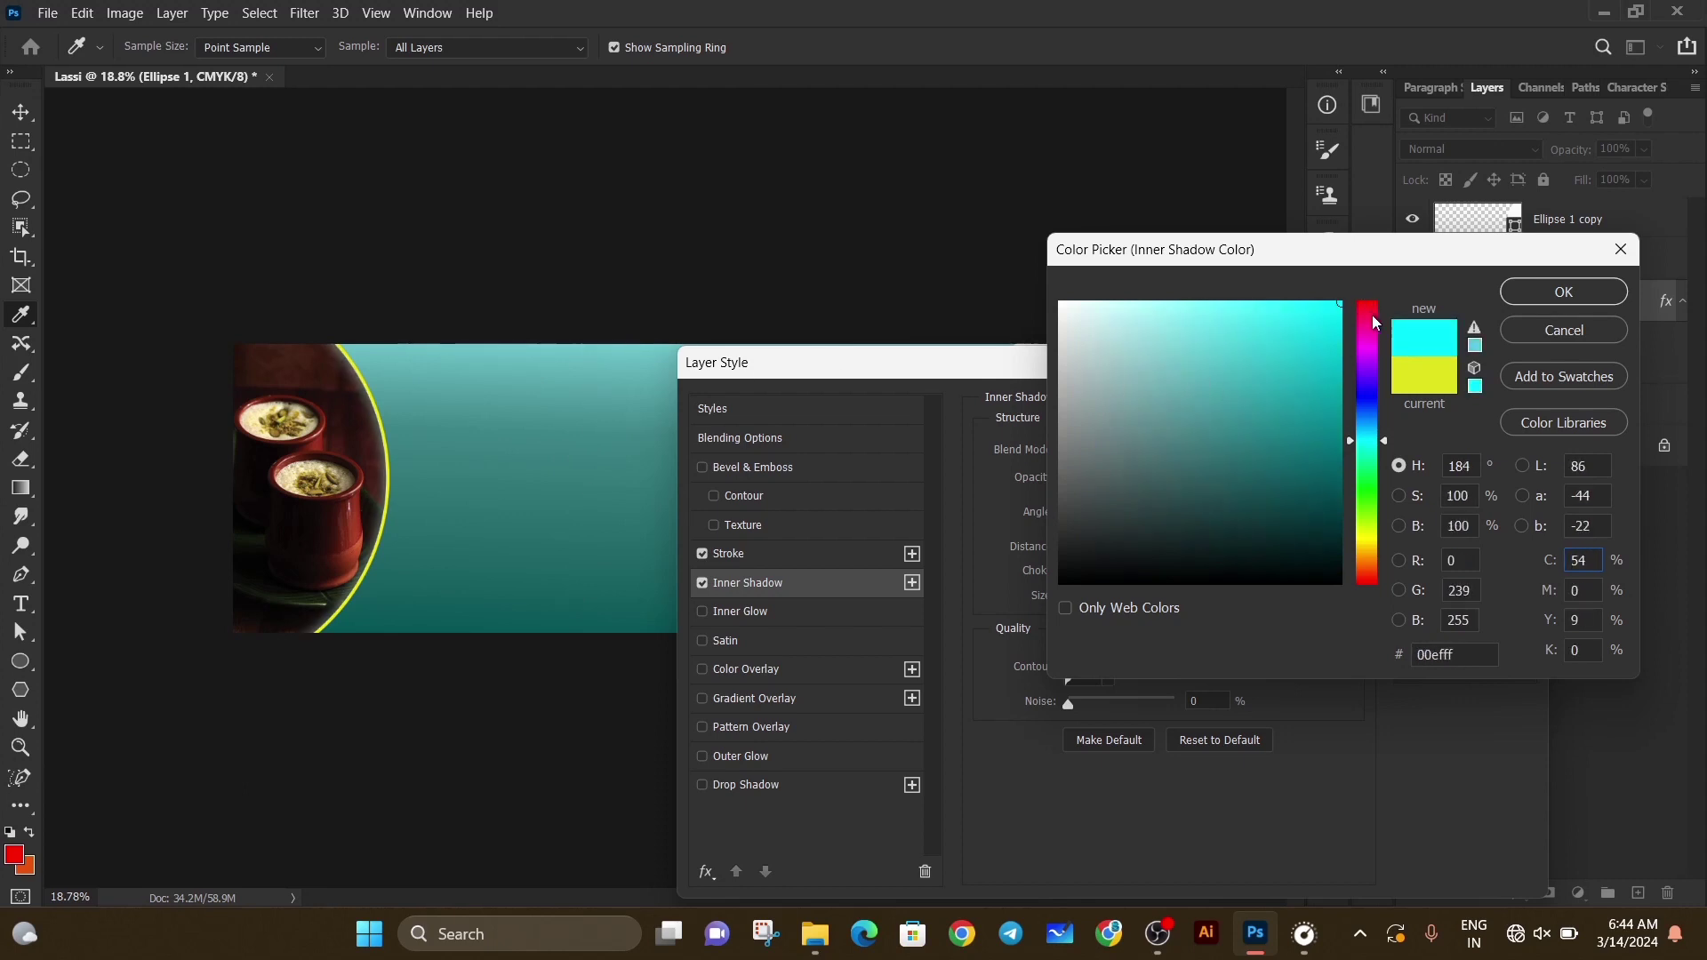
left_click(1563, 297)
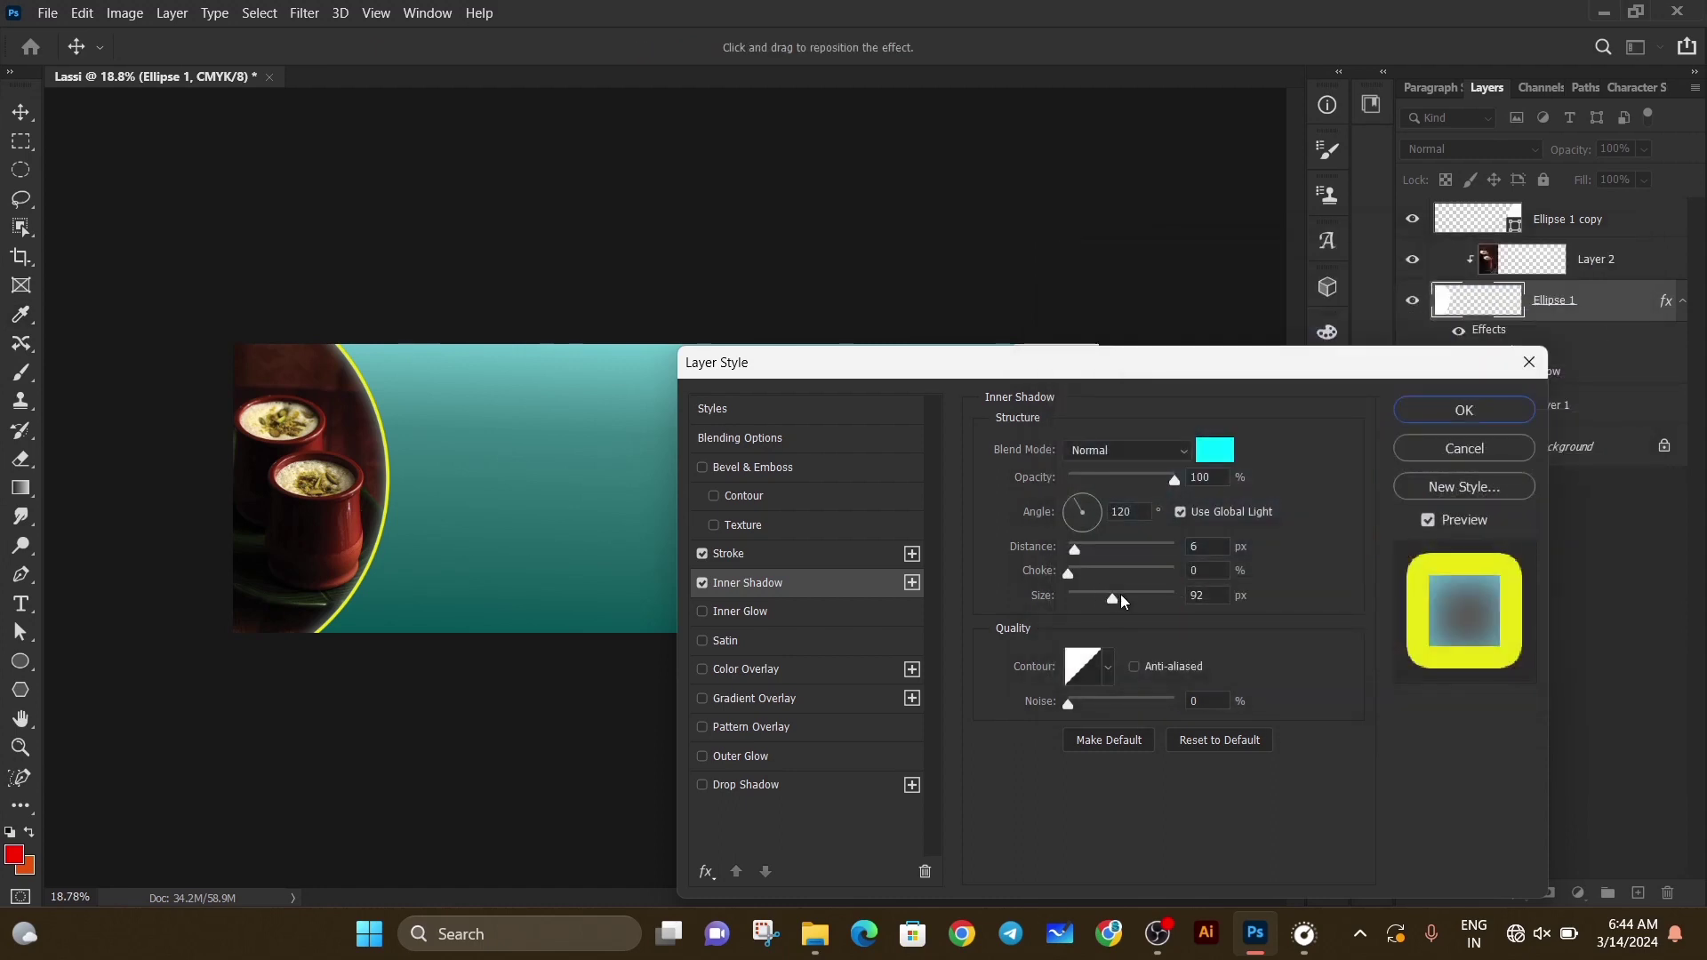
left_click_drag(1080, 548, 1172, 596)
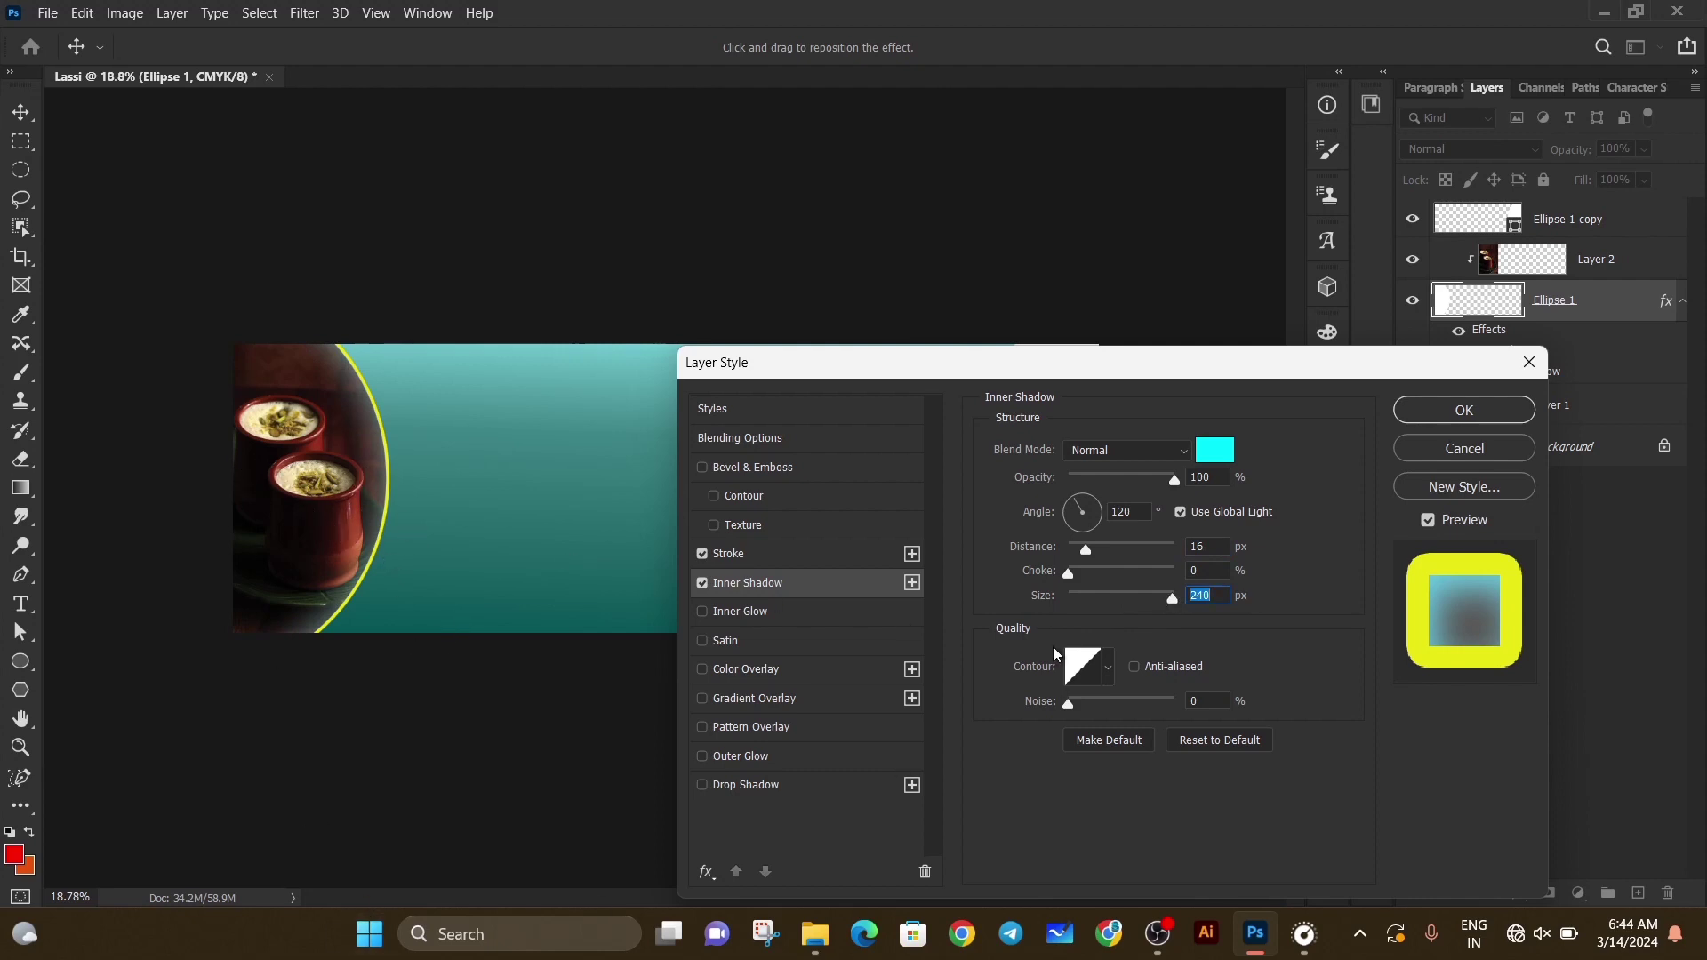
Add a drop shadow to Ellipse 1 with distance 20, spread 18 and size 250
key("Return")
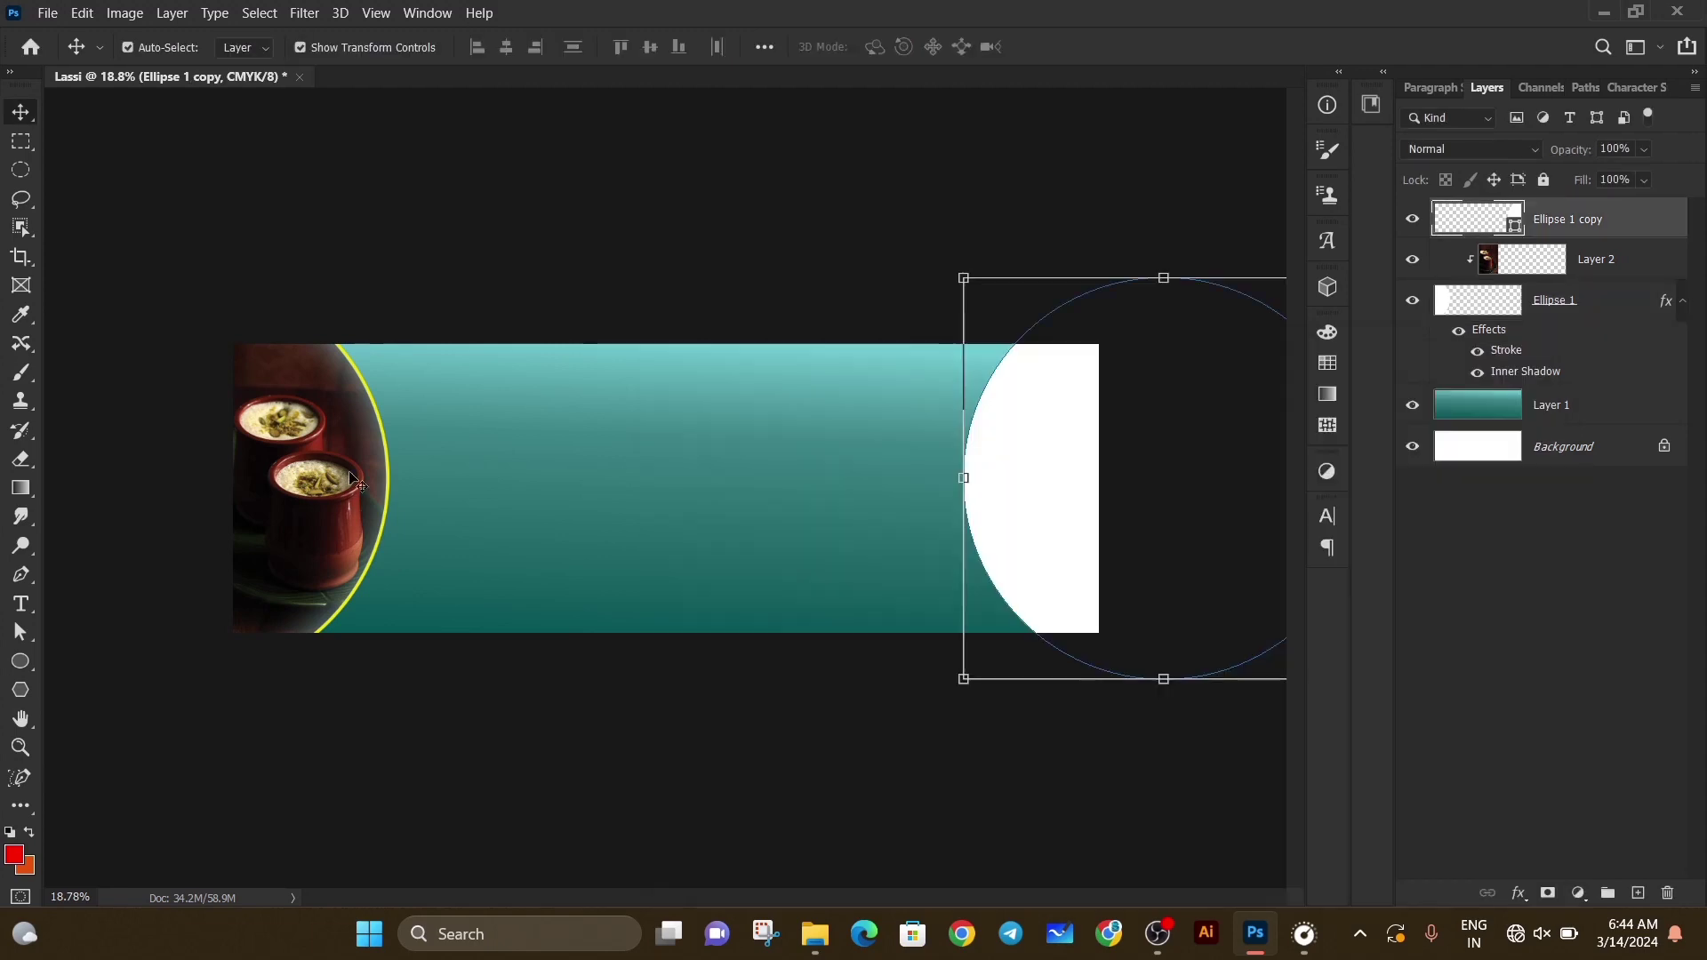
left_click(358, 481)
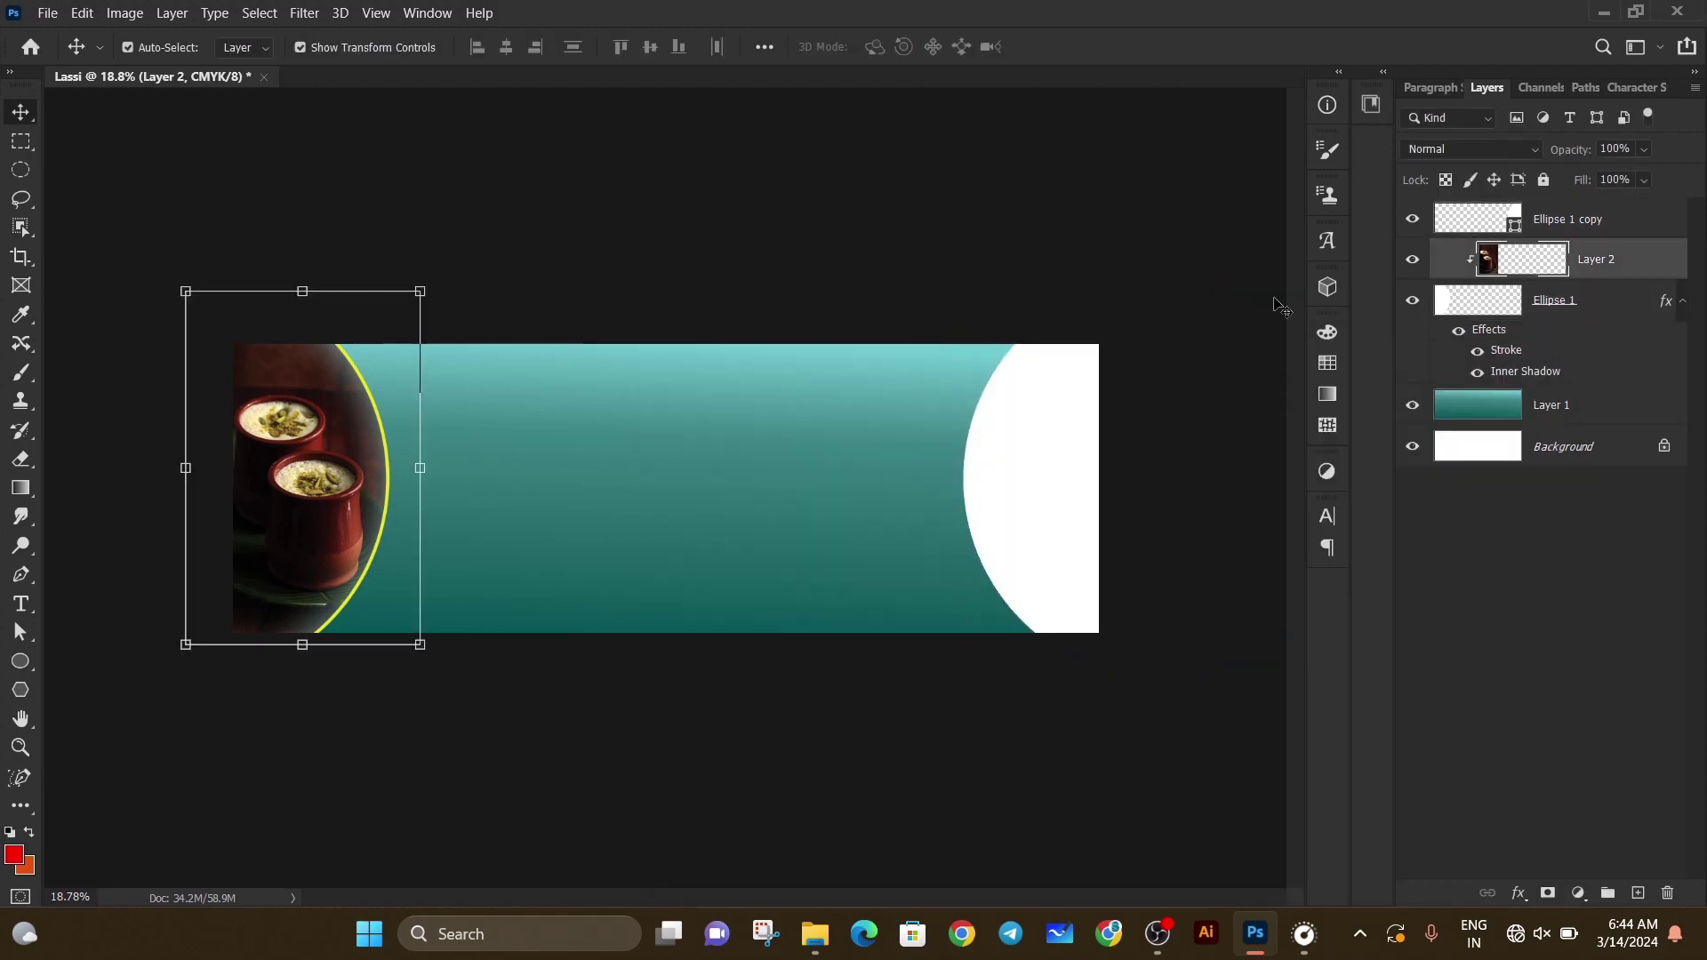
left_click(1631, 307)
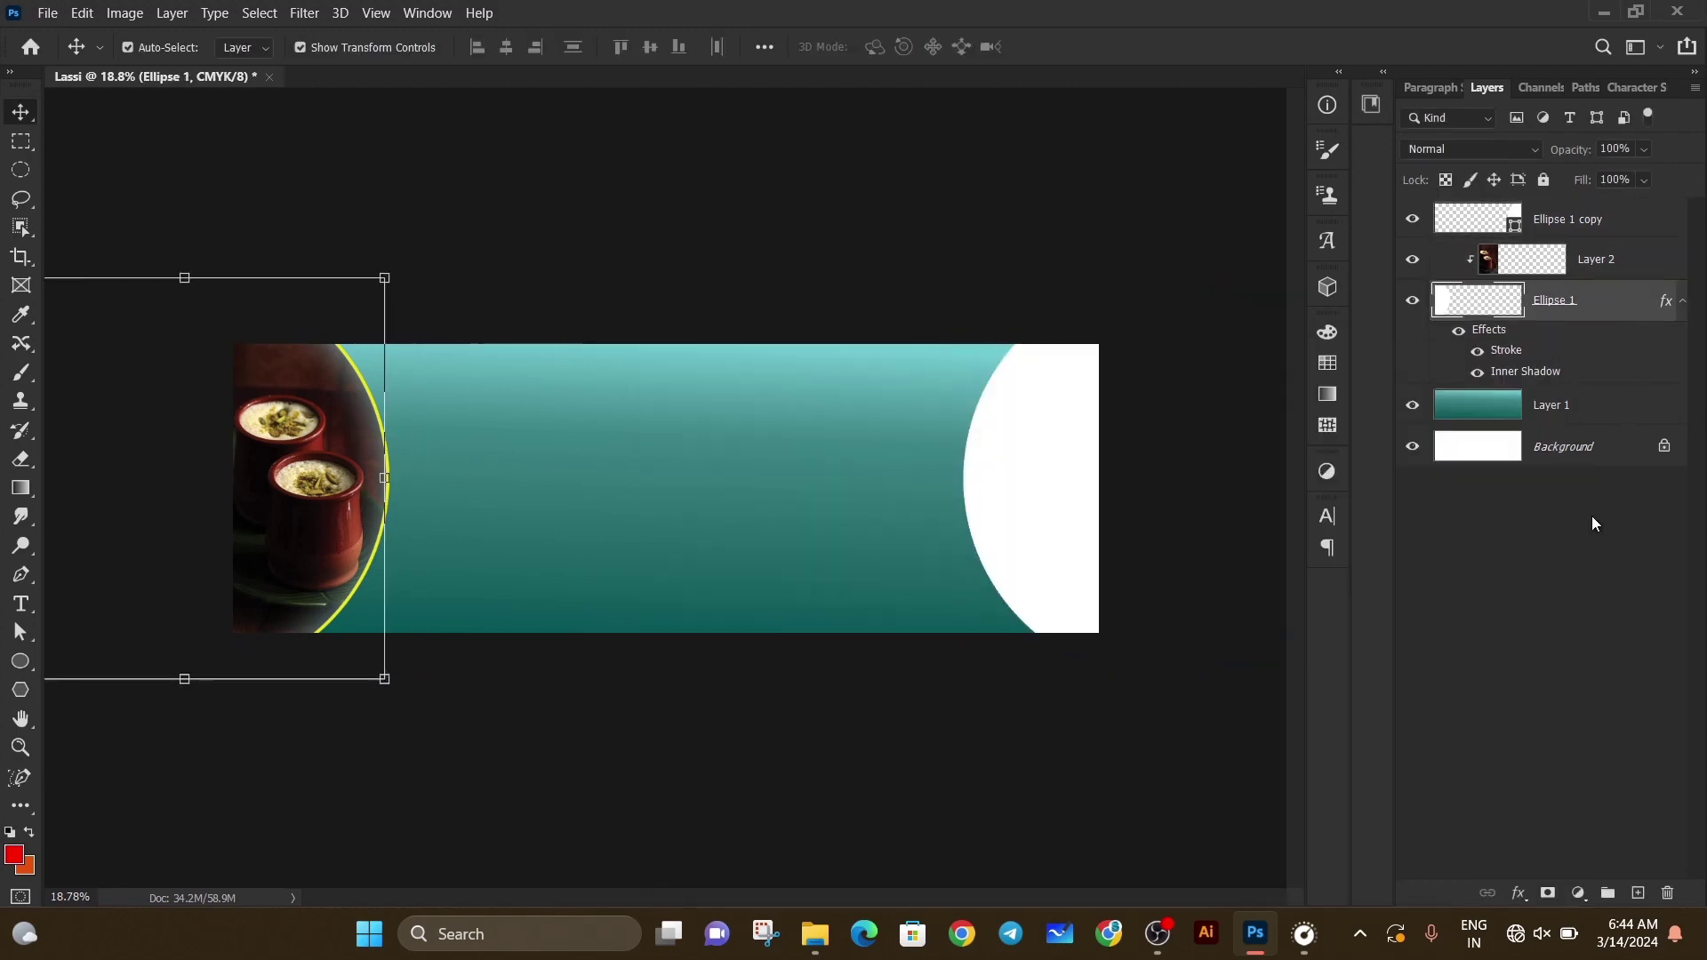
left_click(1516, 894)
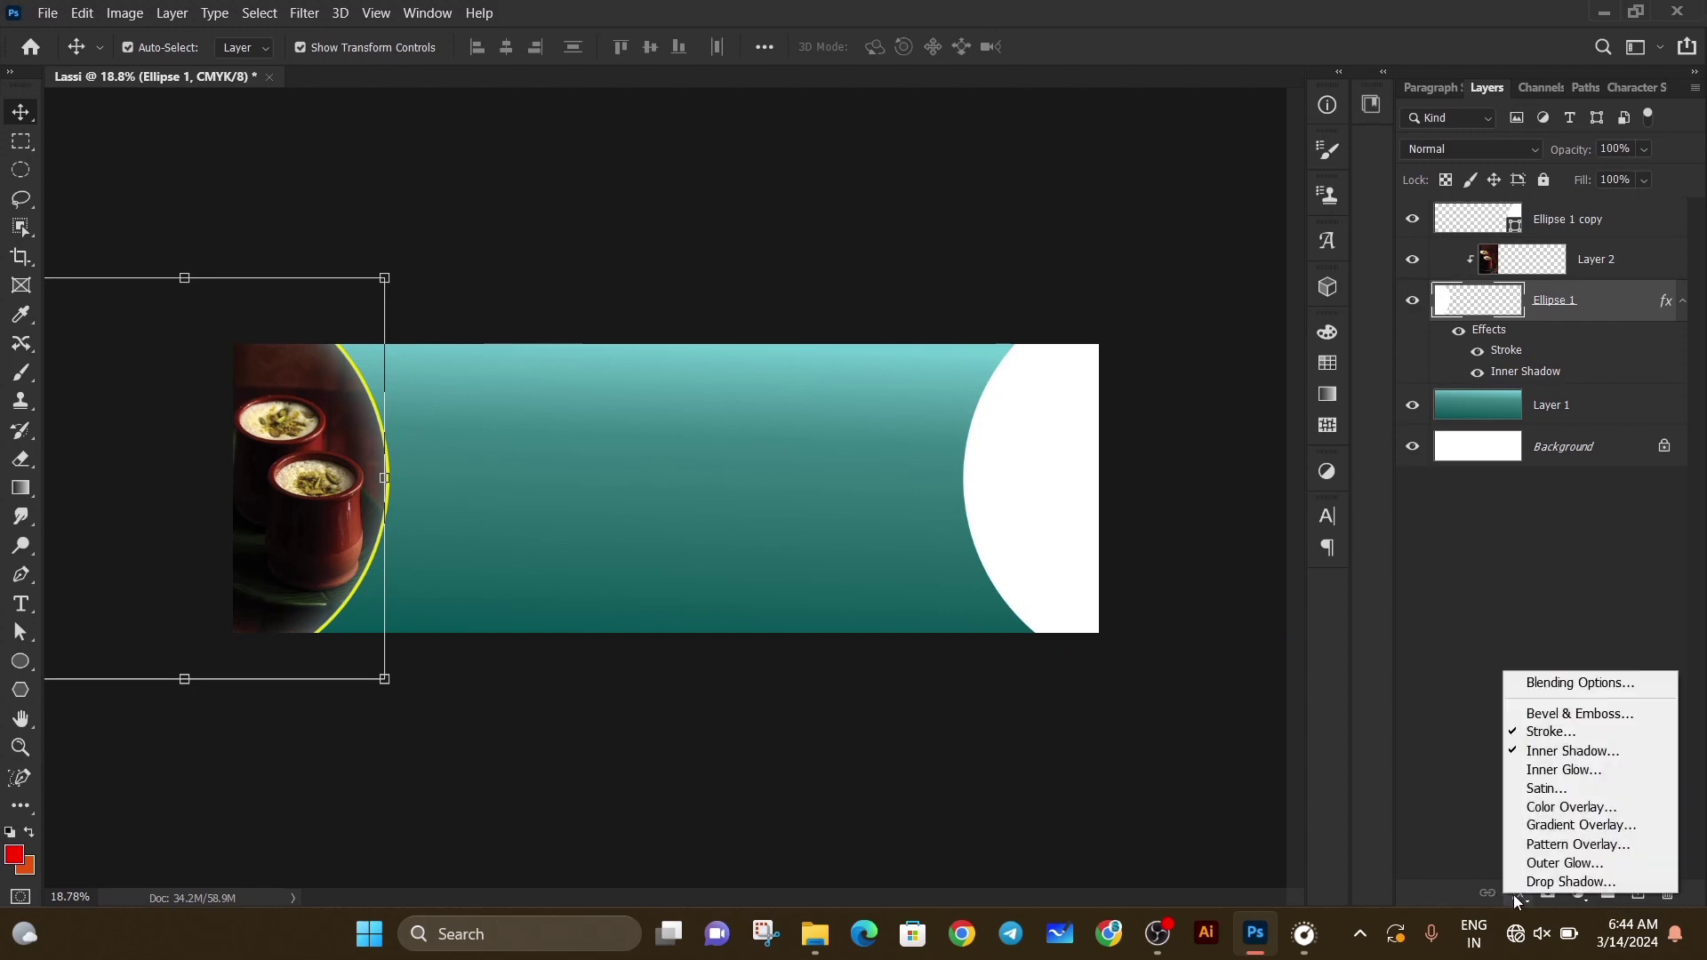
left_click(1552, 875)
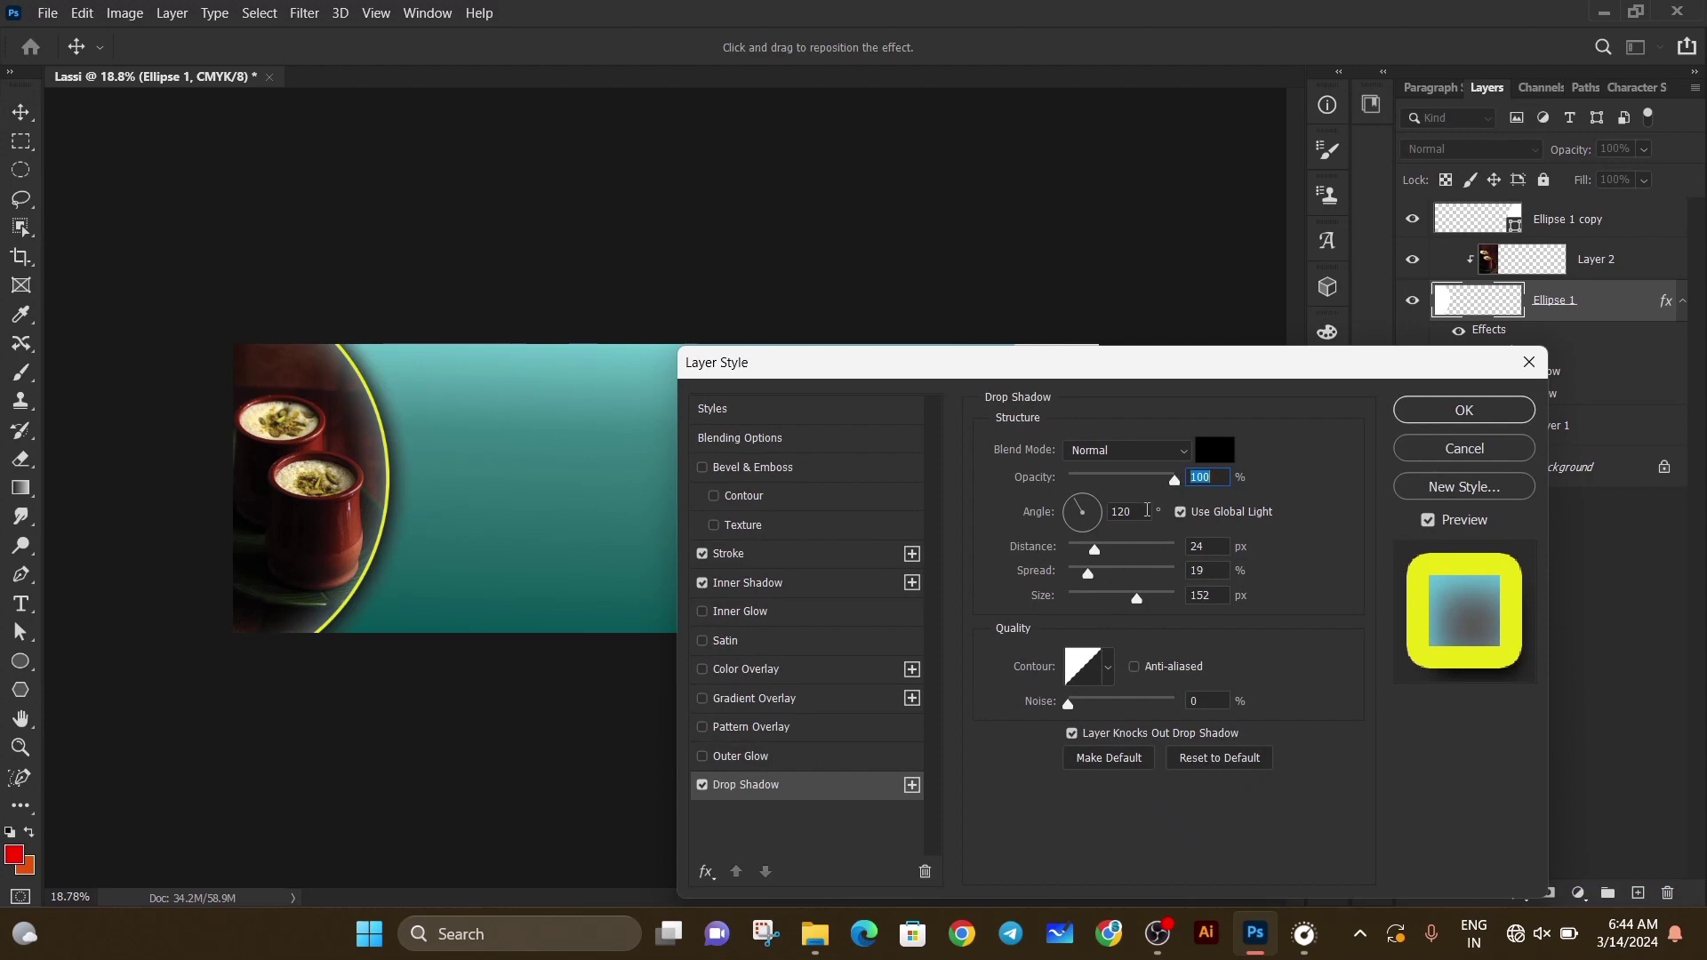
mouse_move(1098, 554)
left_mouse_down()
mouse_move(1088, 576)
mouse_move(1174, 603)
left_mouse_up()
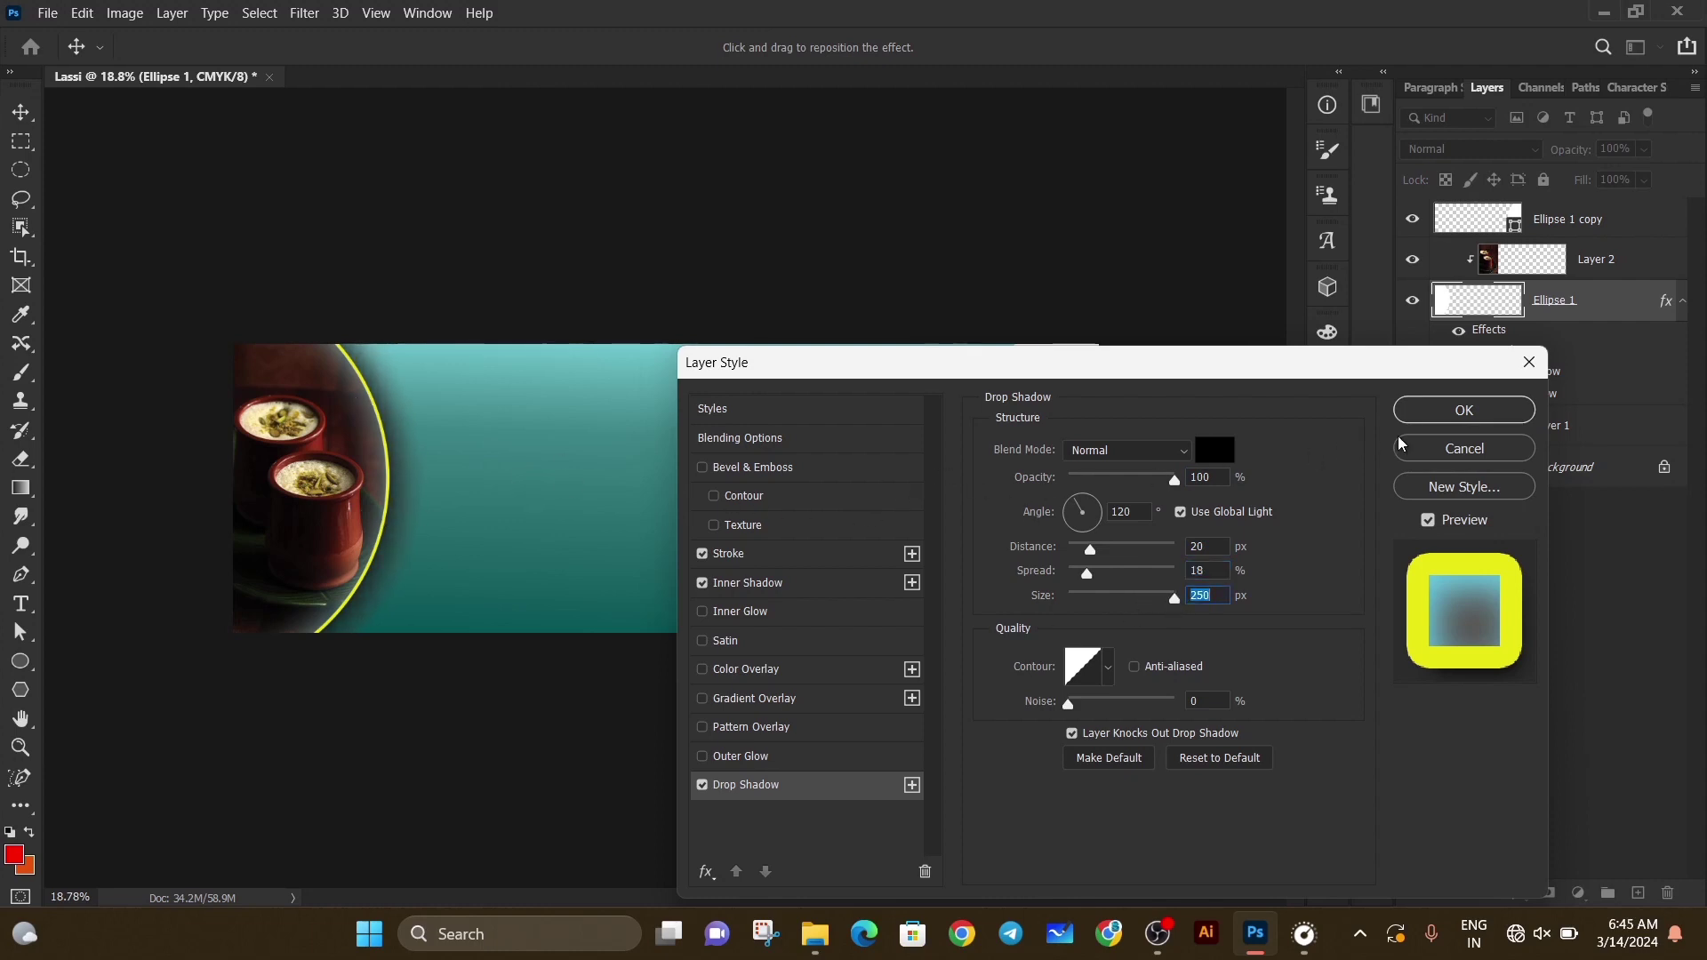
left_click(1464, 411)
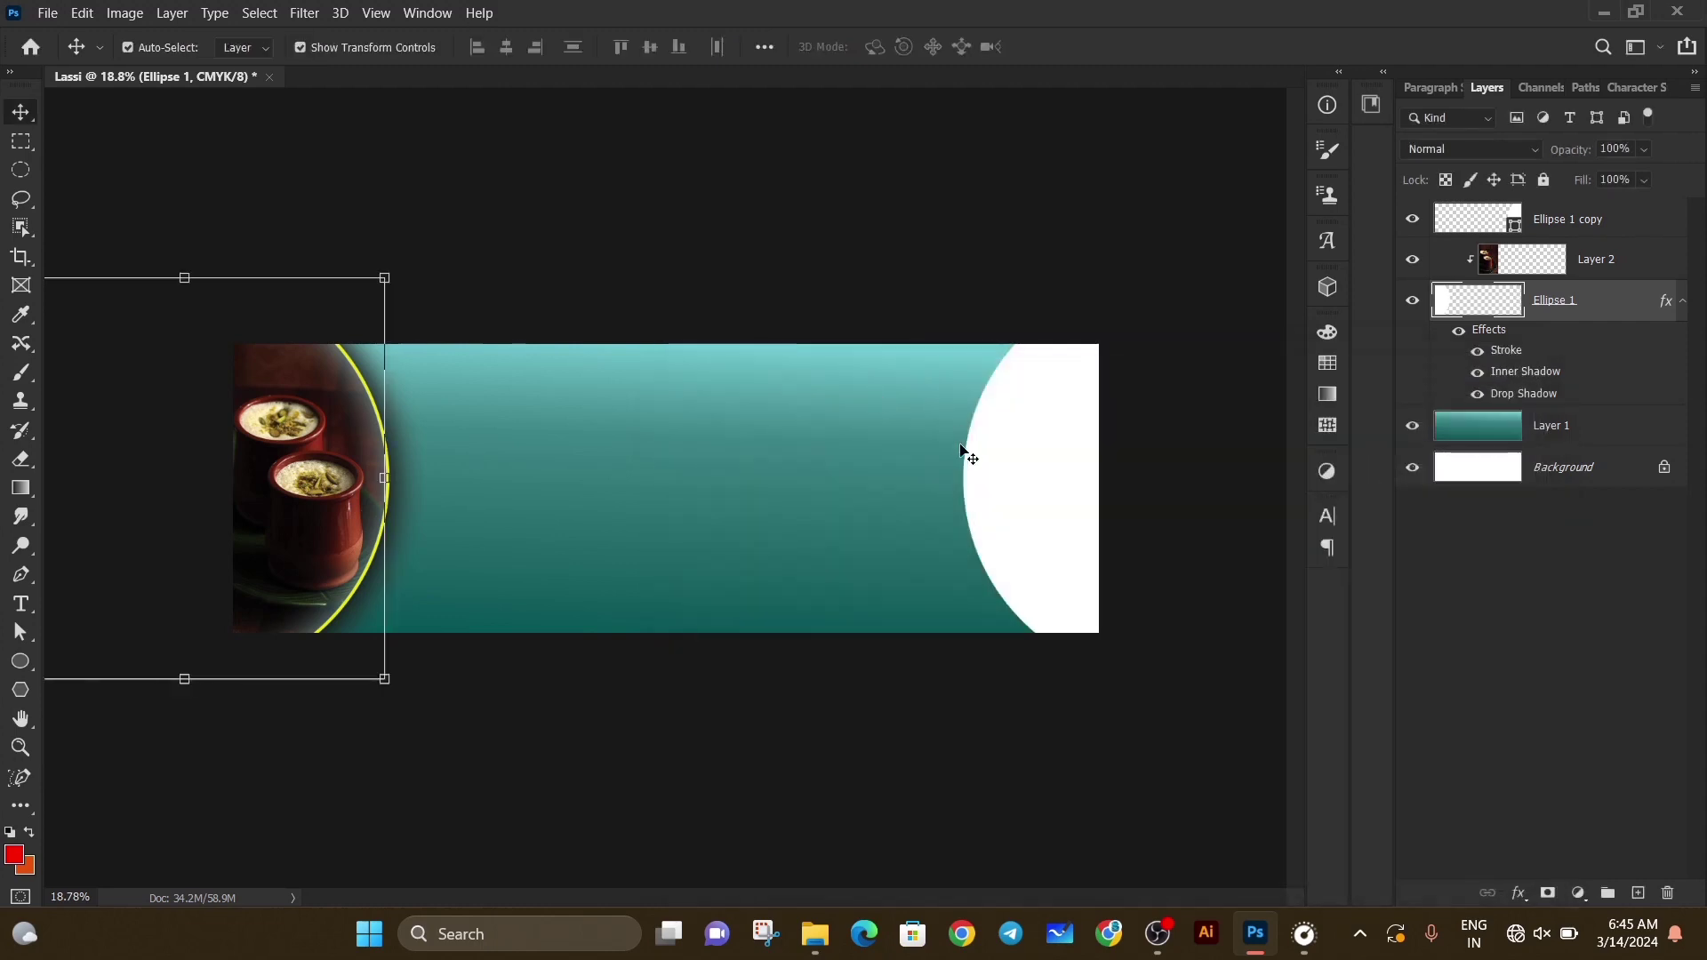
left_click(1021, 489)
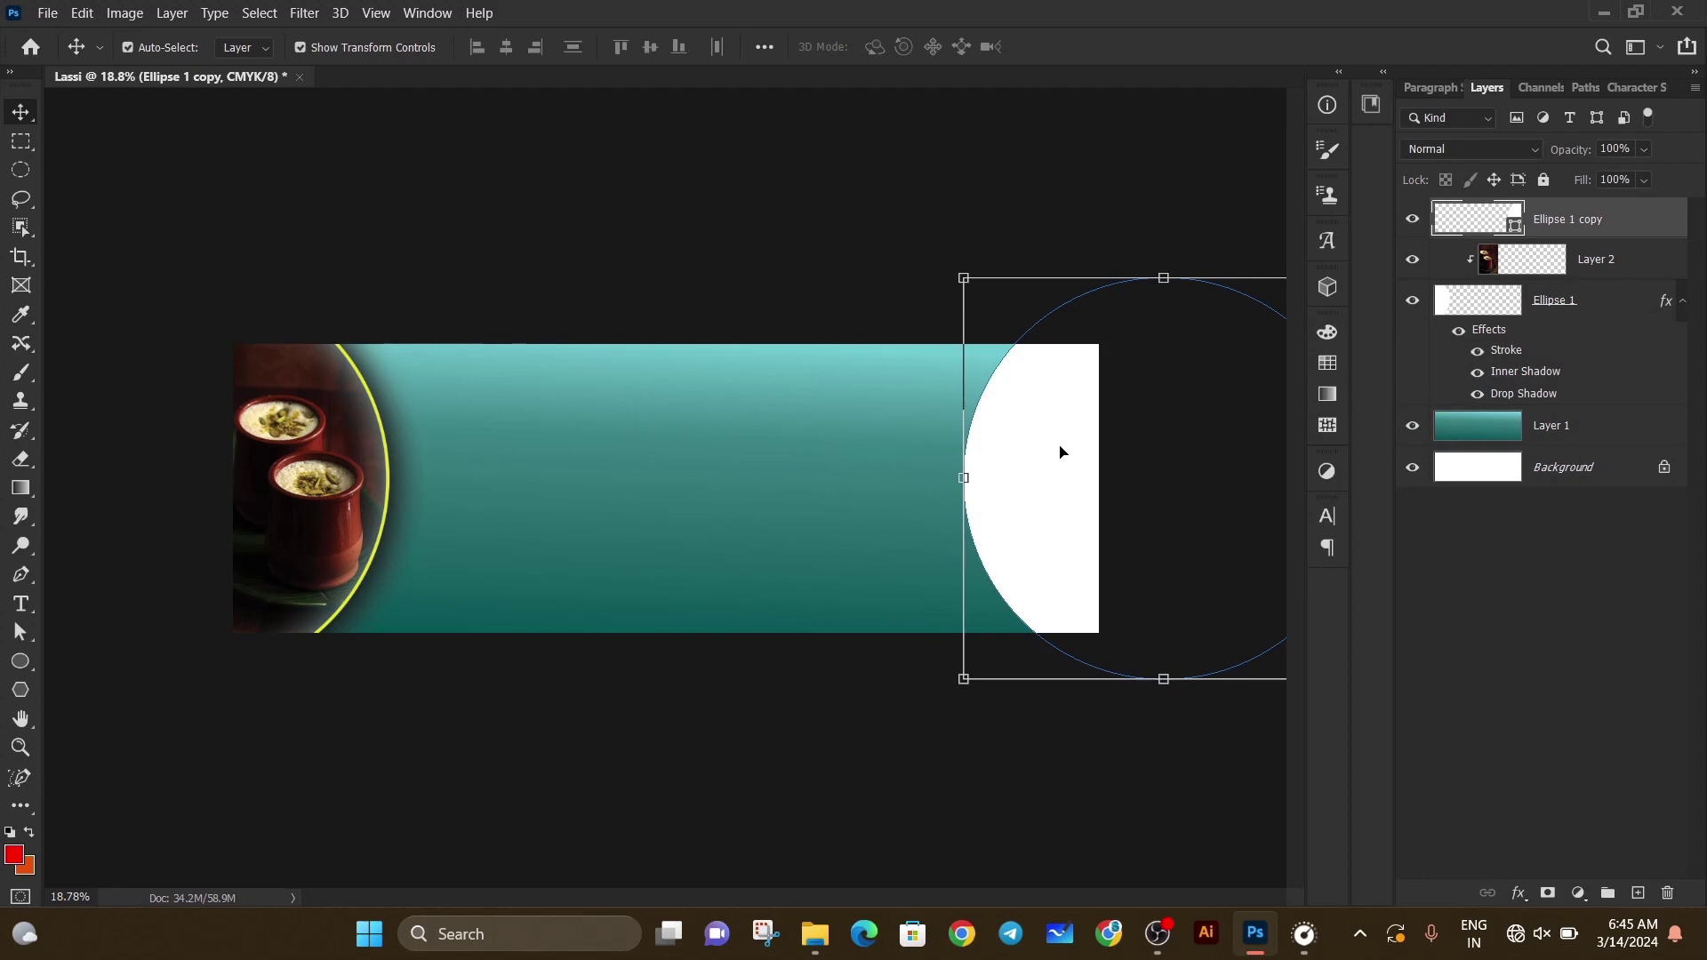
Open buttermilks-at-home.jpg and place the woman photo into Lassi over the right ellipse
key("ctrl+o")
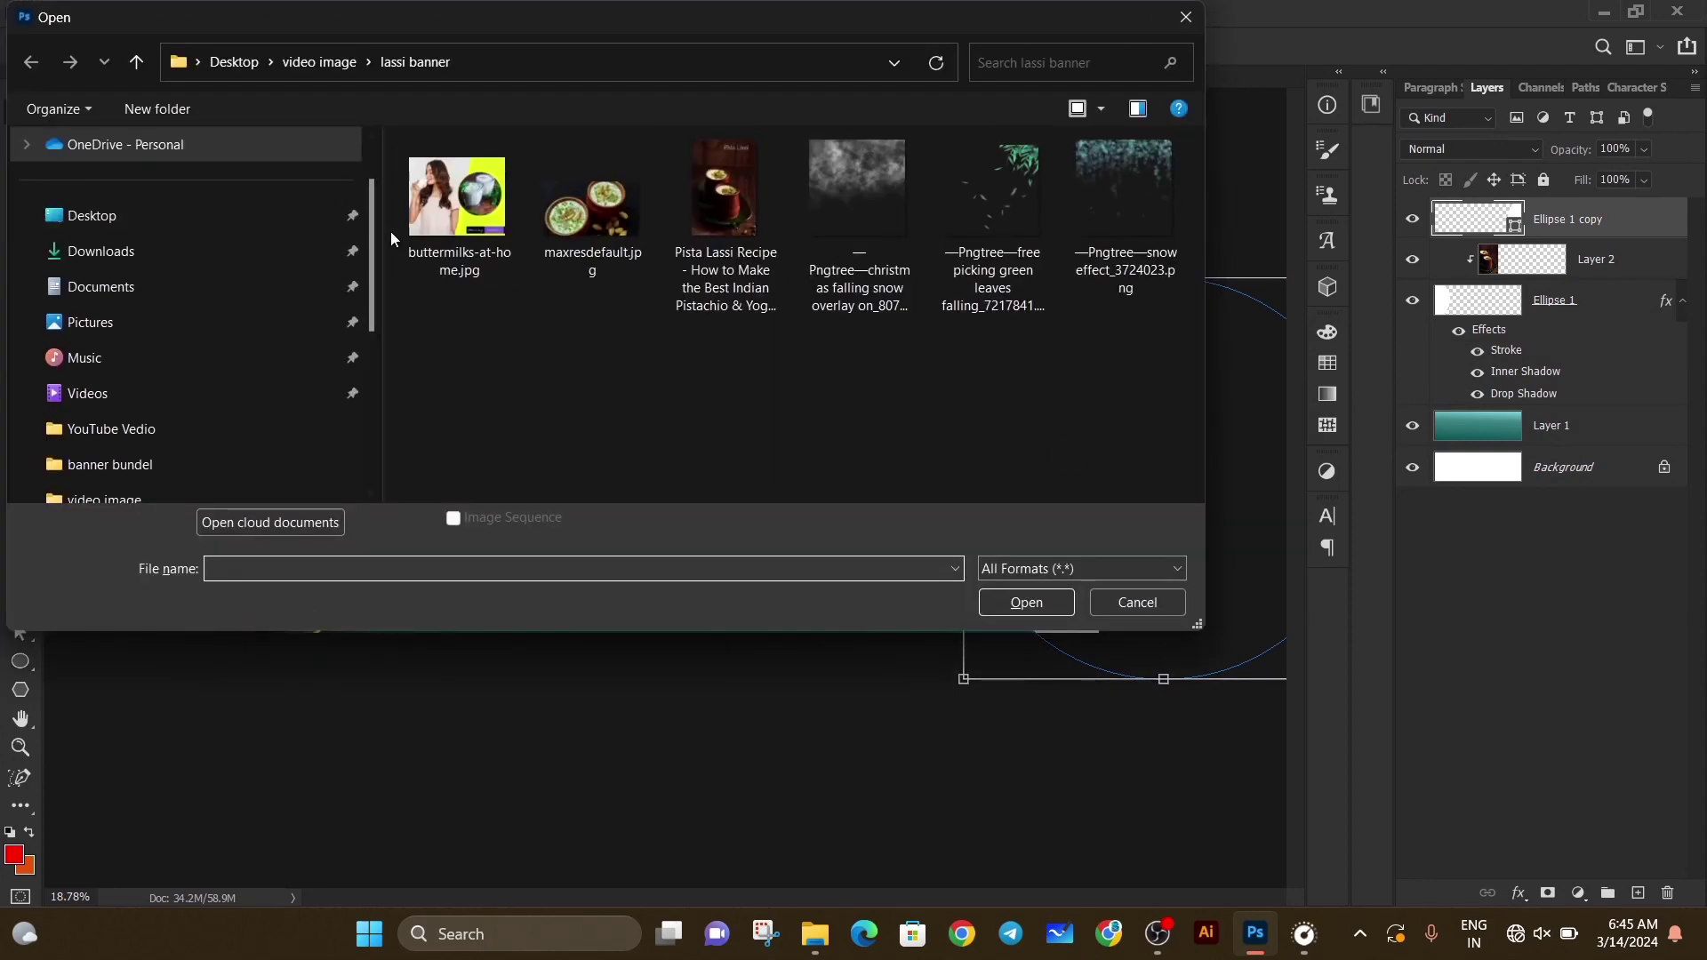
left_click(456, 197)
left_click(1024, 603)
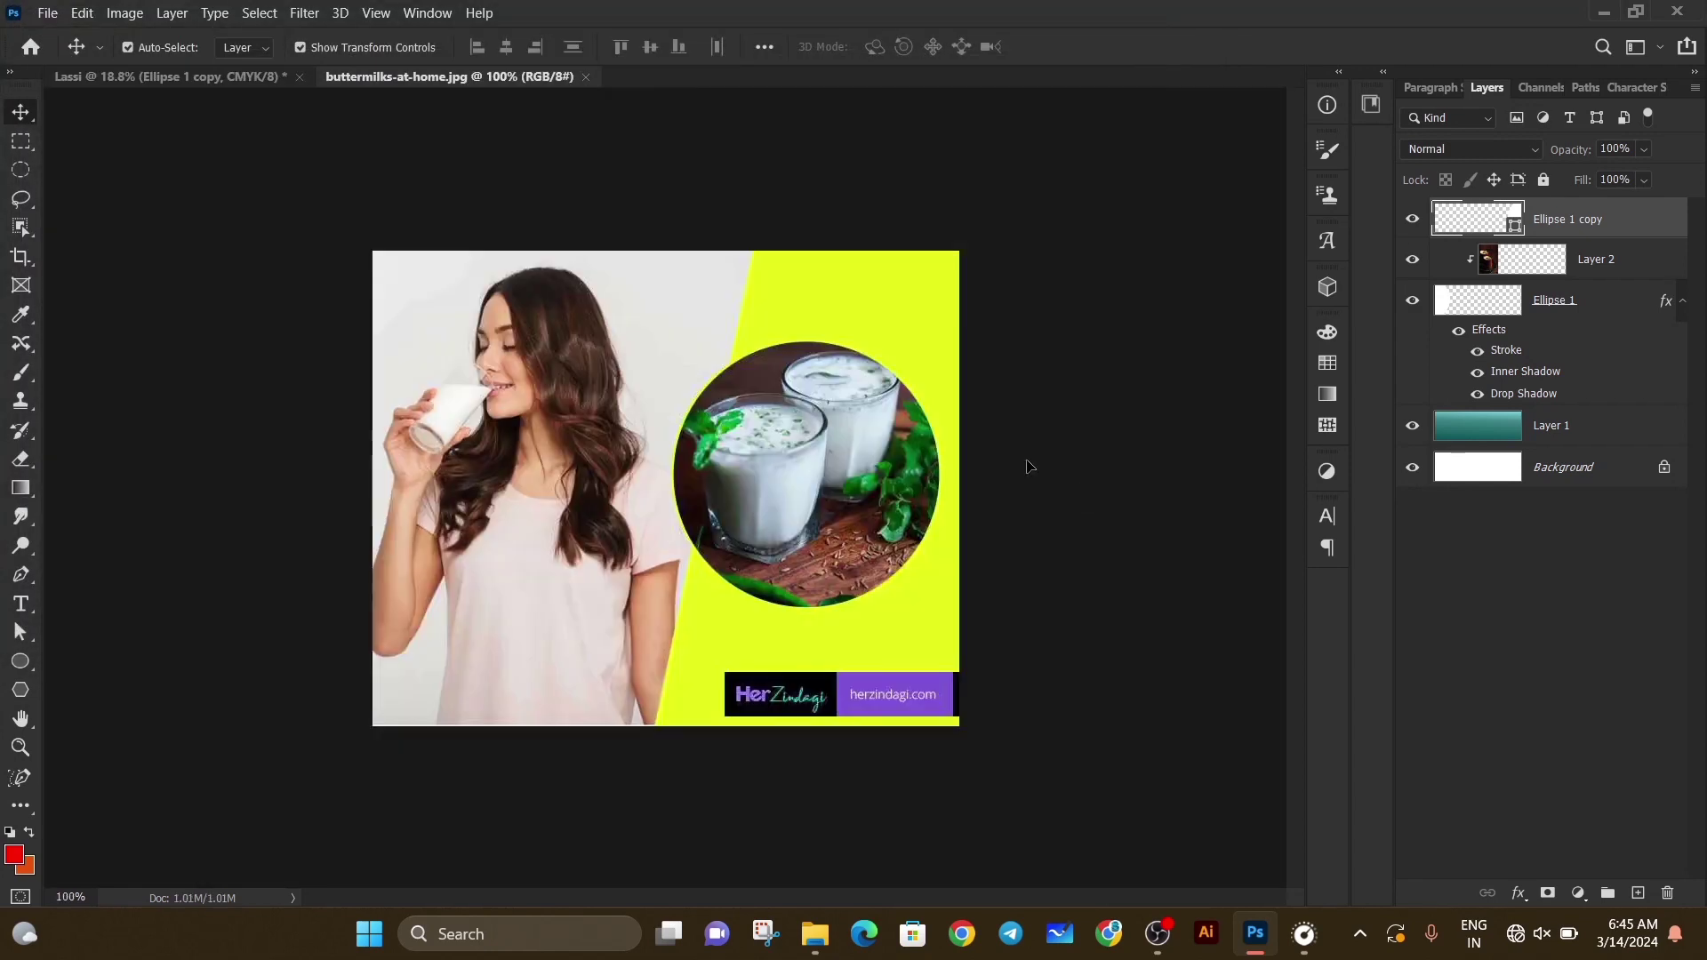
mouse_move(1028, 466)
left_mouse_down()
mouse_move(1026, 403)
mouse_move(1216, 625)
left_mouse_up()
left_click_drag(1058, 557, 1014, 538)
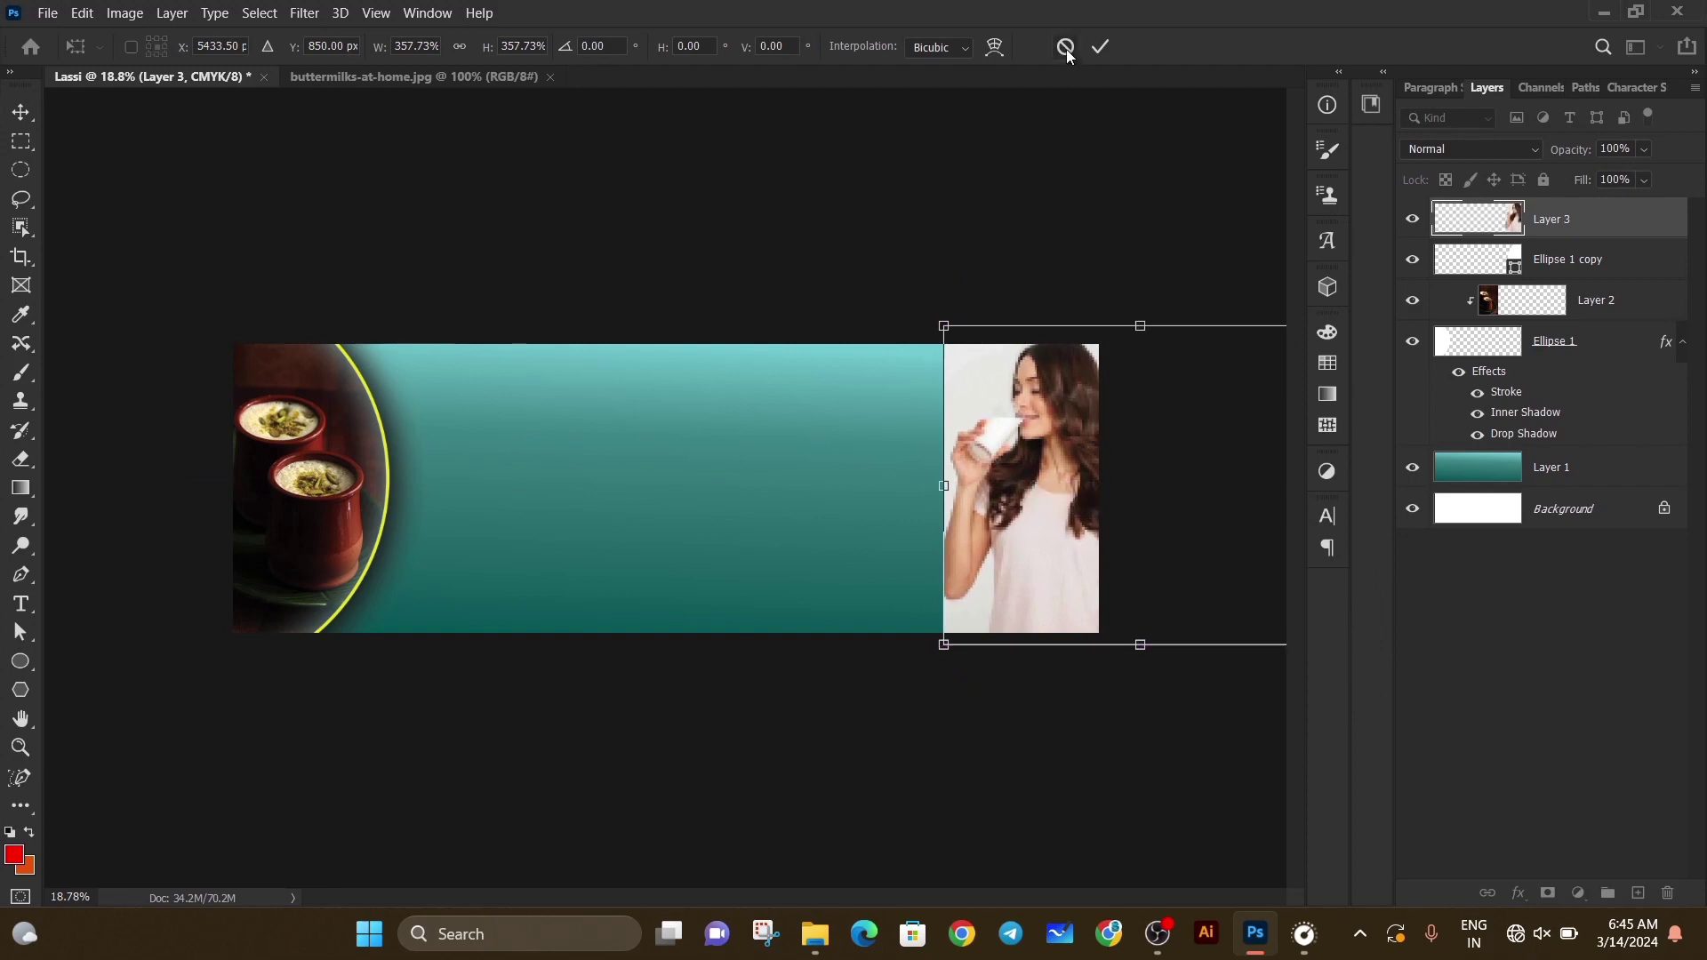
left_click(1097, 46)
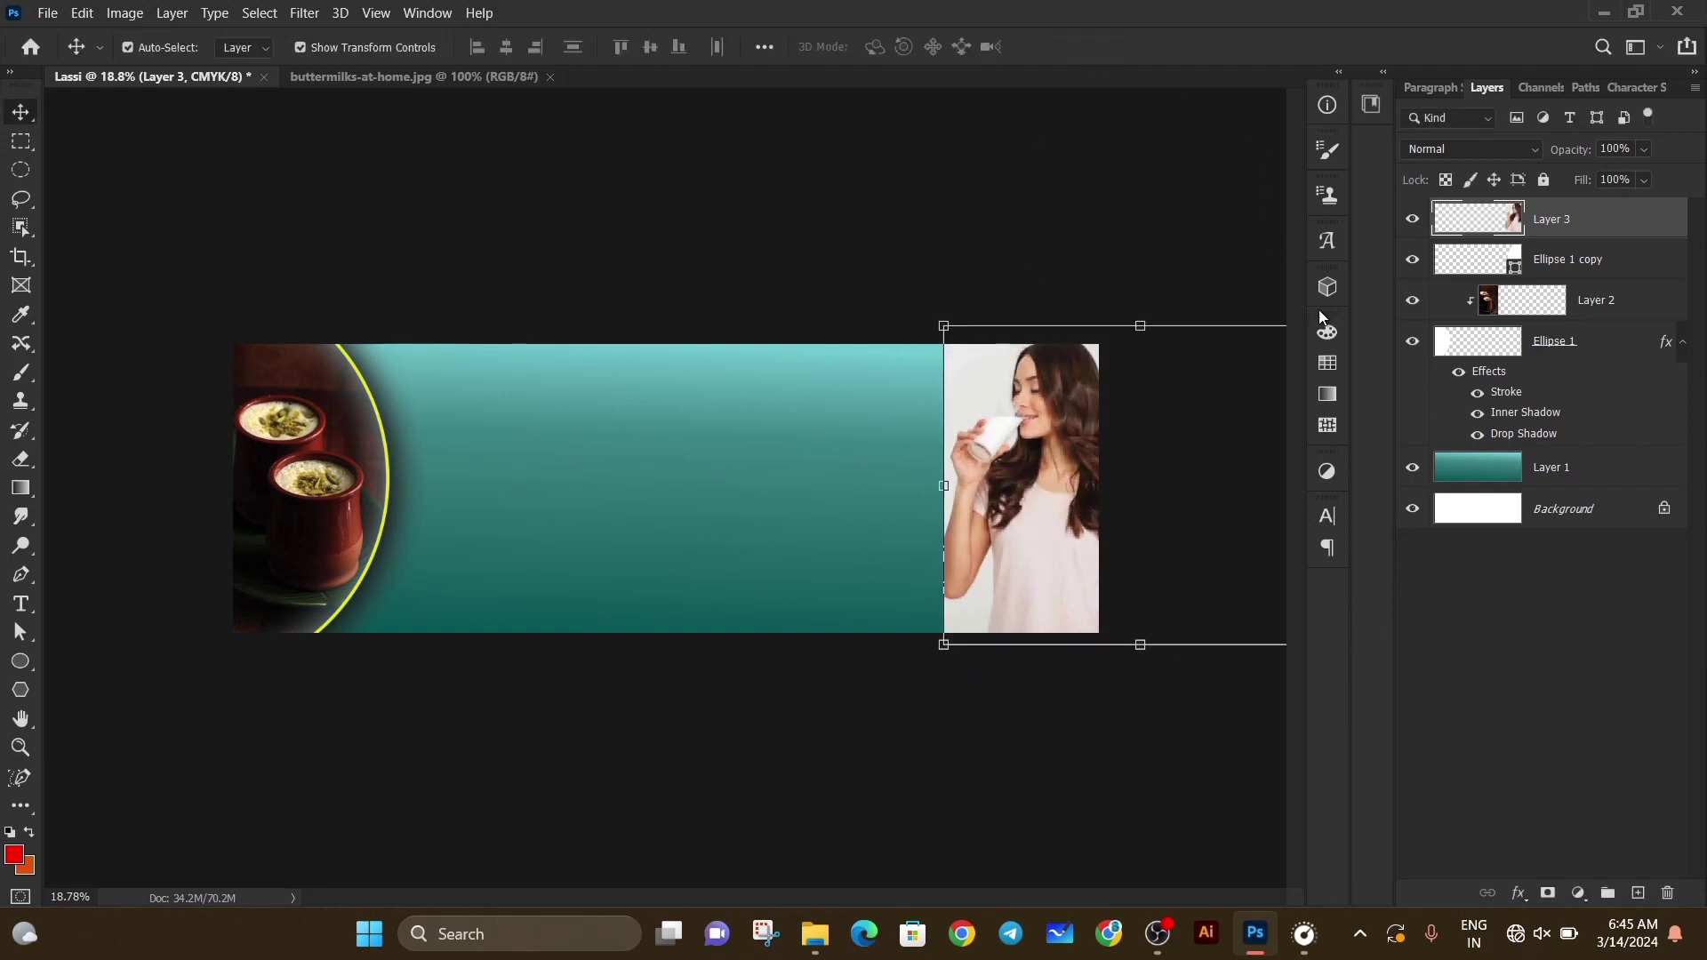
Check the Ellipse 1 copy layer's options, then reselect the photo Layer 3
left_click(1548, 261)
left_click(1554, 226)
left_click(1597, 266)
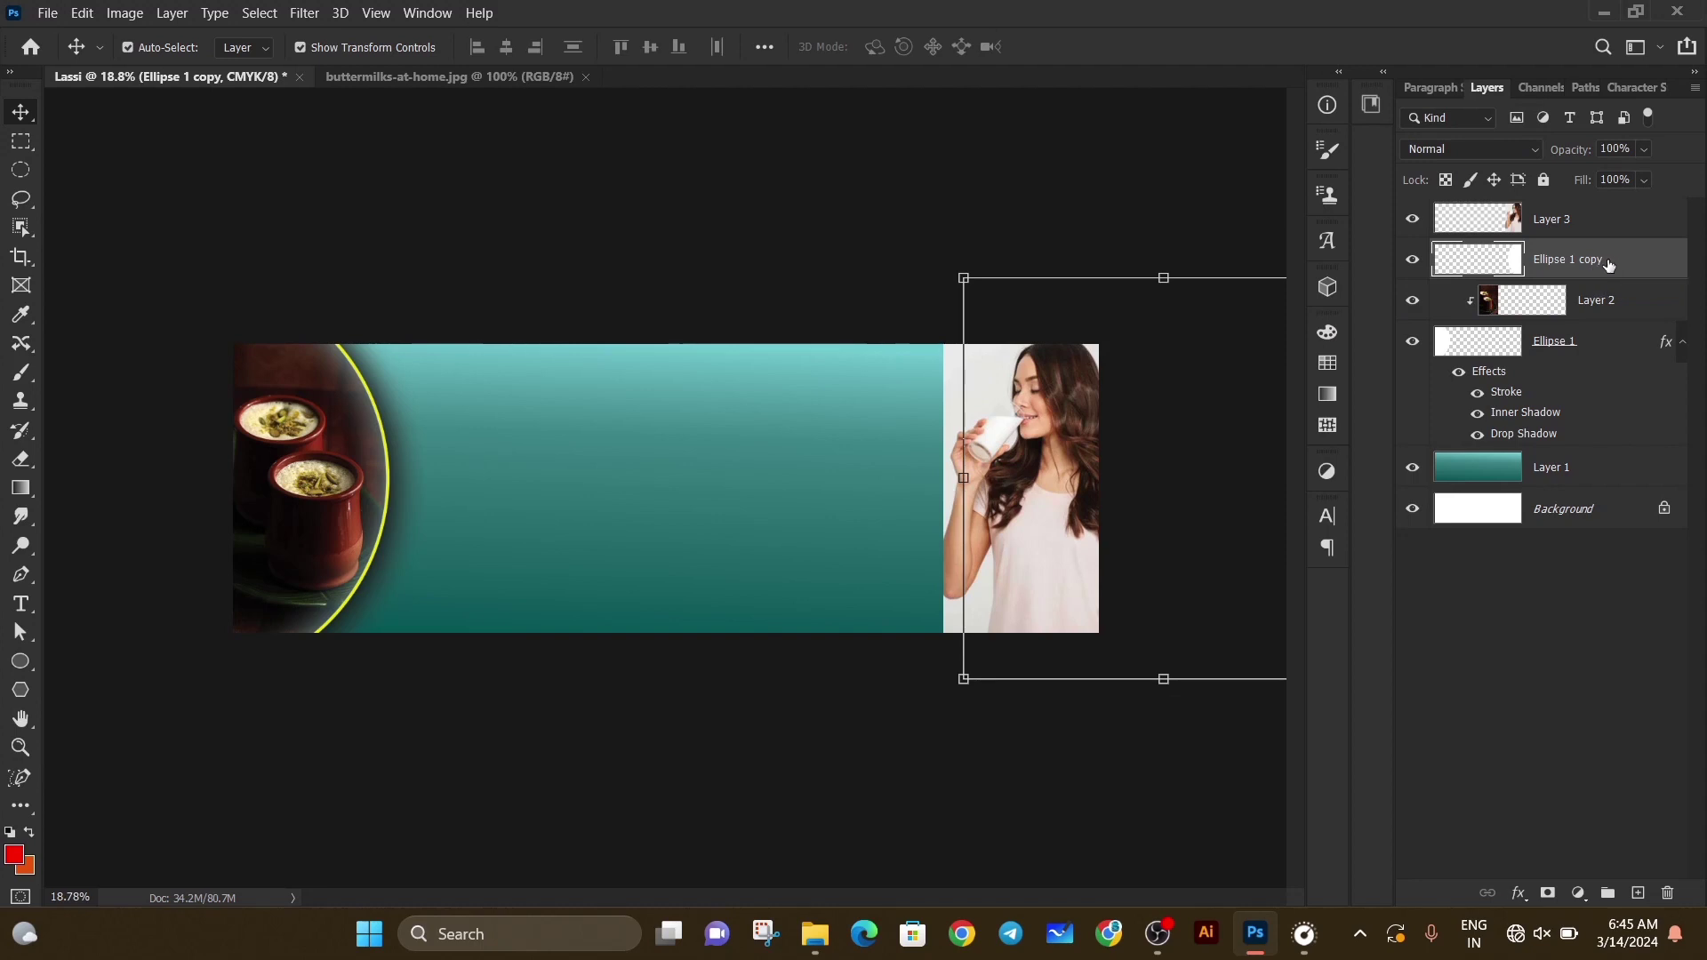
right_click(1604, 264)
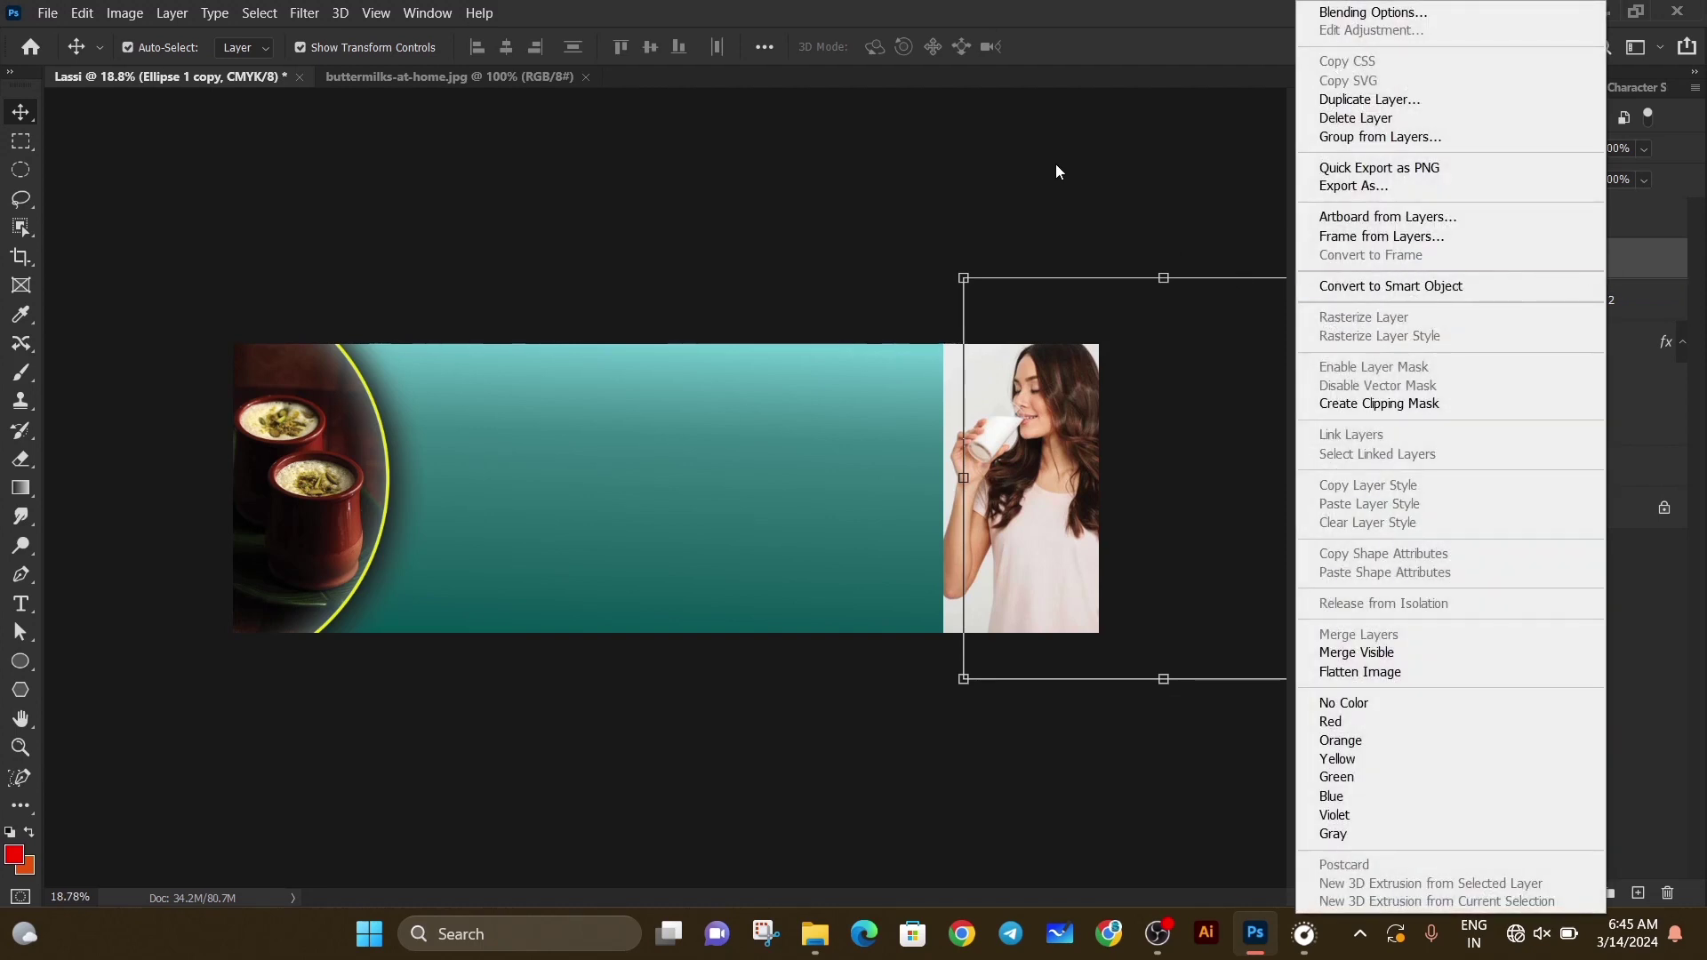
left_click(1056, 170)
left_click(1560, 229)
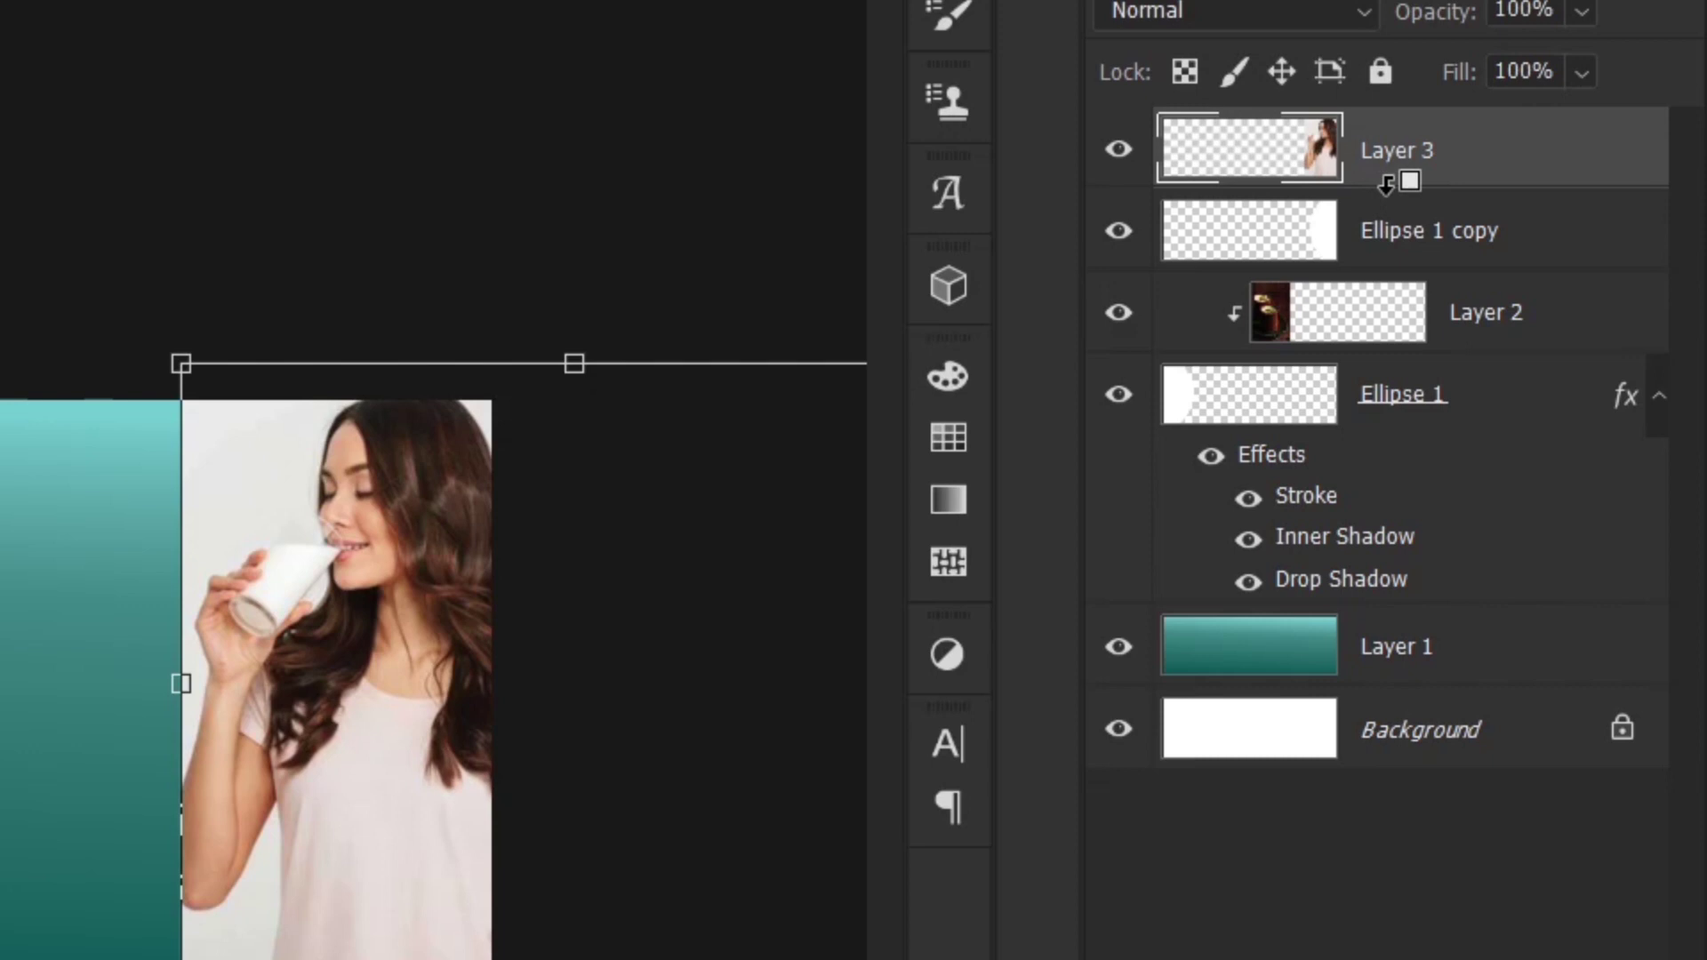
Clip Layer 3 into Ellipse 1 copy and scale it to 96.99%, nudged left and up
left_click(1387, 183, "alt")
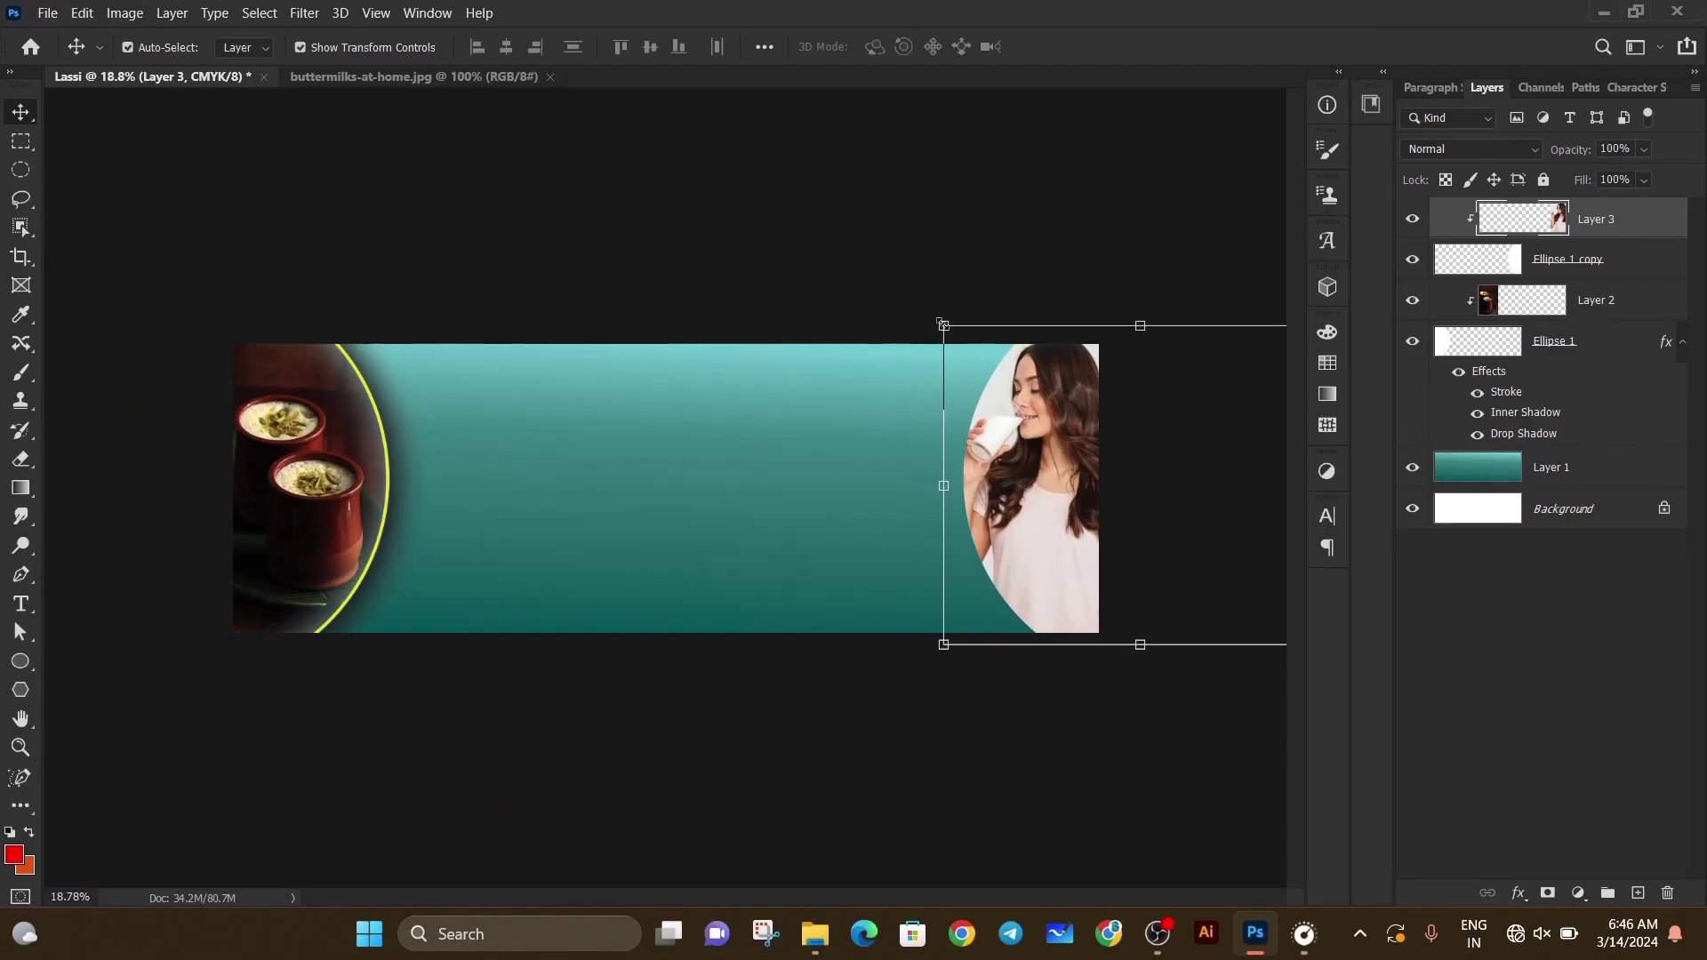
left_click_drag(943, 325, 950, 335)
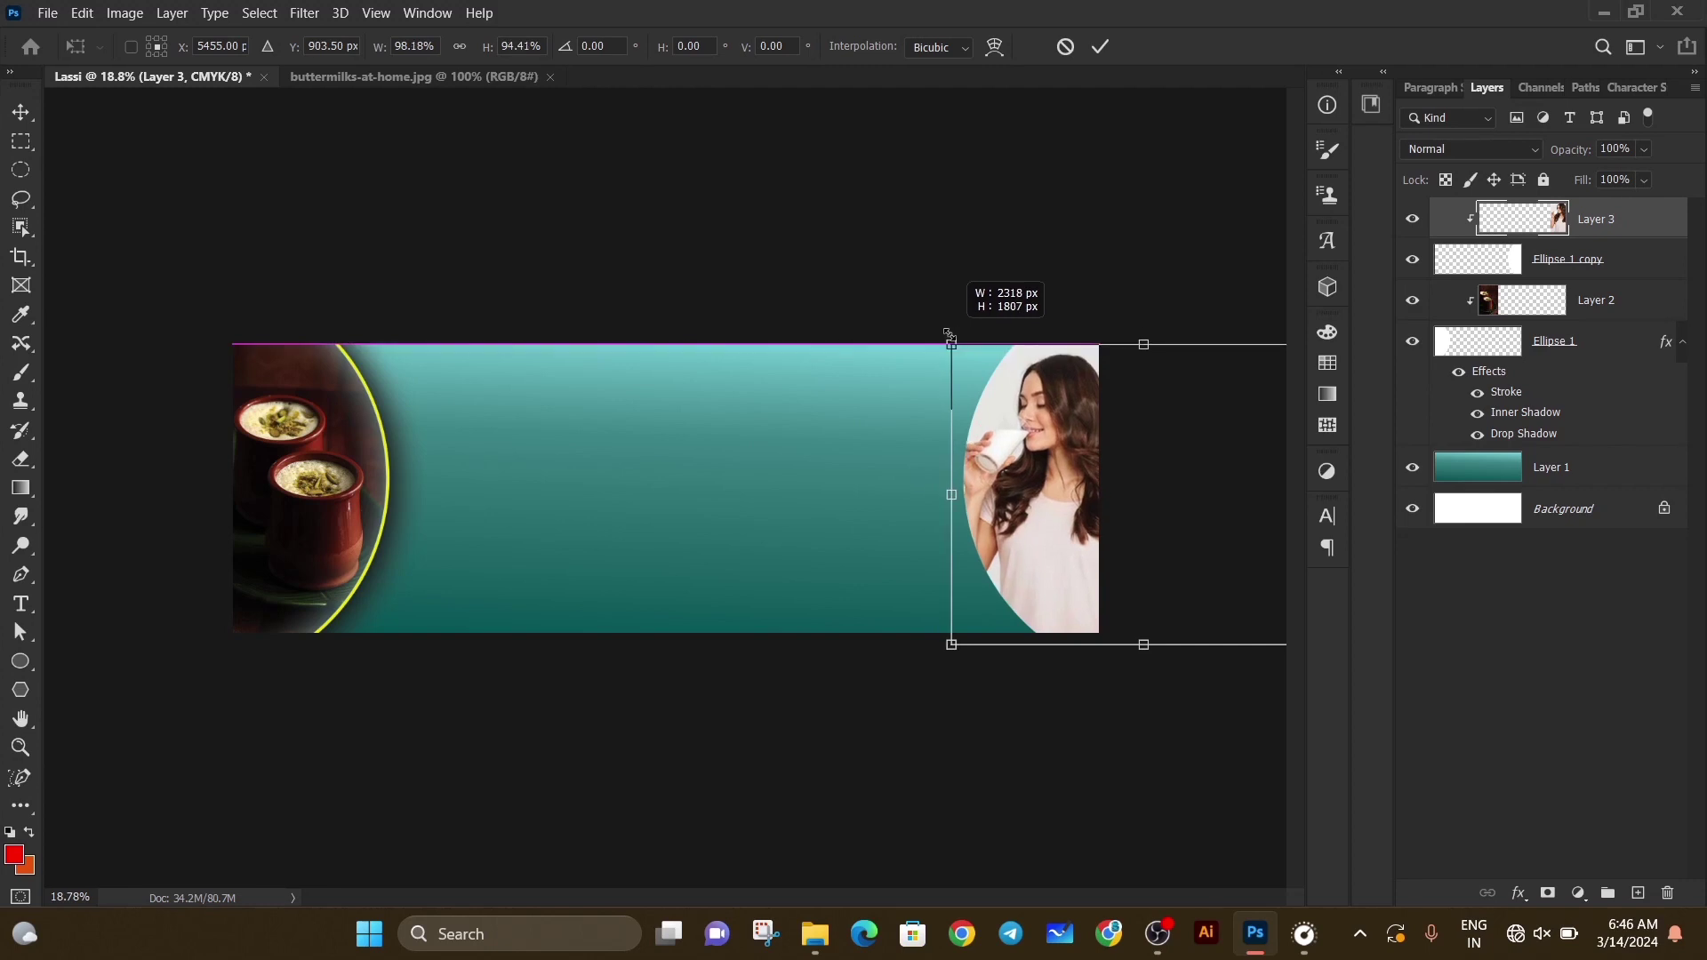
left_click_drag(950, 335, 955, 336)
left_click_drag(1066, 543, 1055, 539)
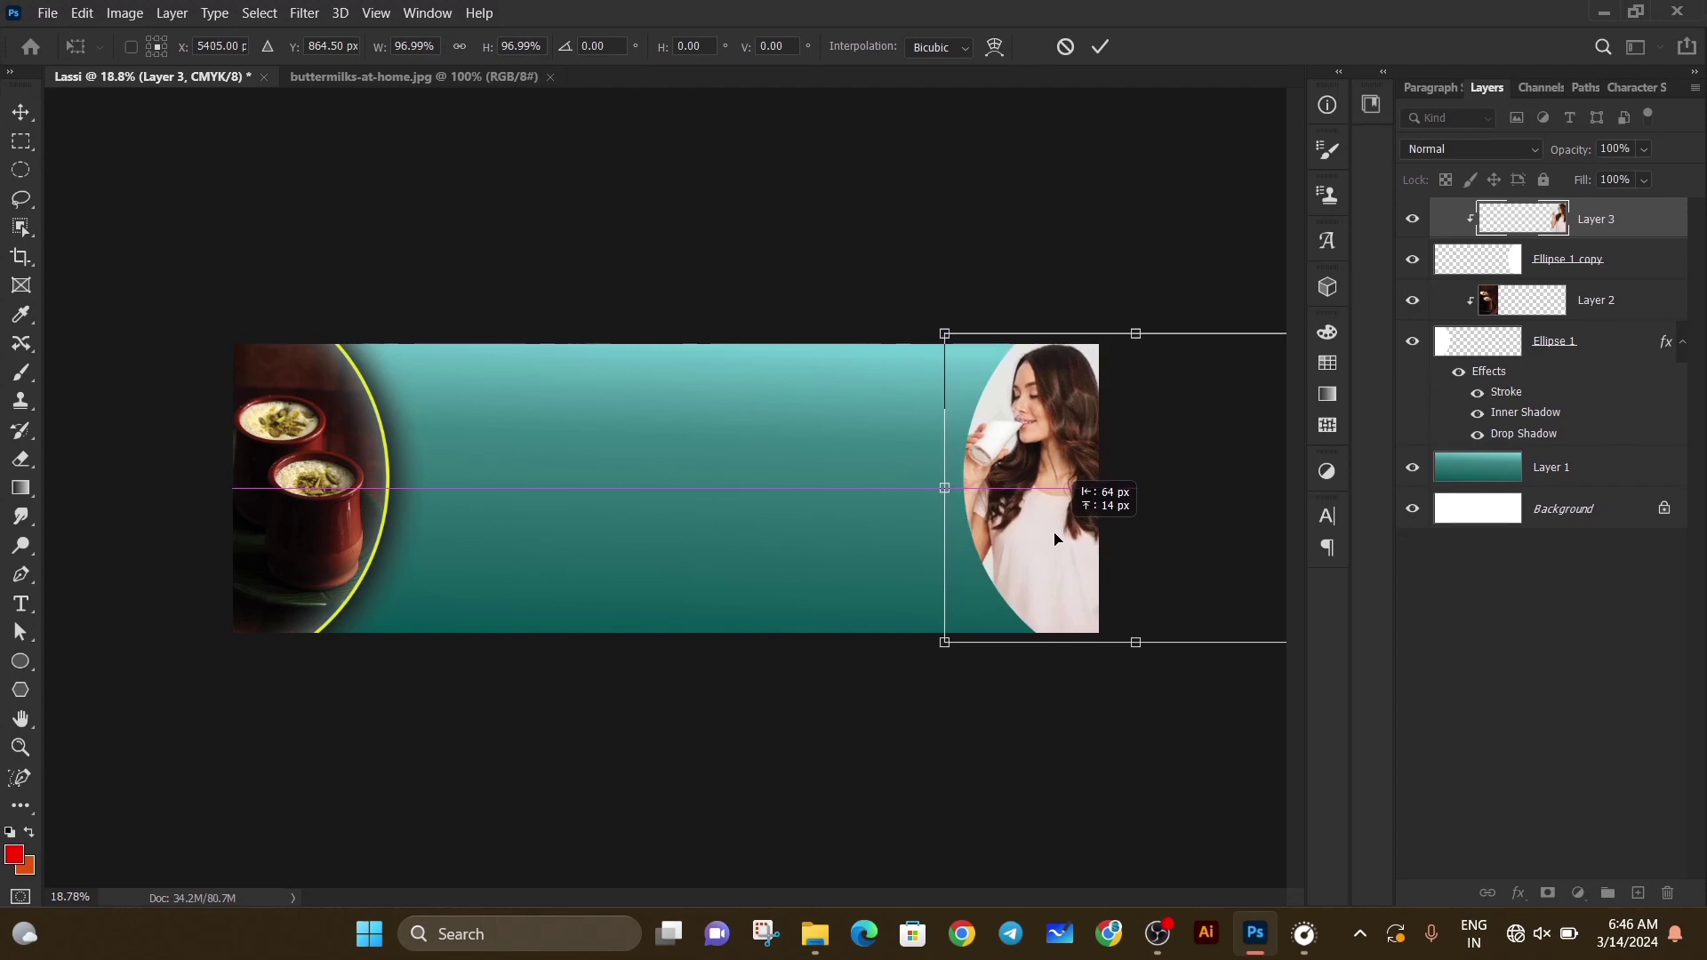
left_click(1102, 46)
left_click(852, 262)
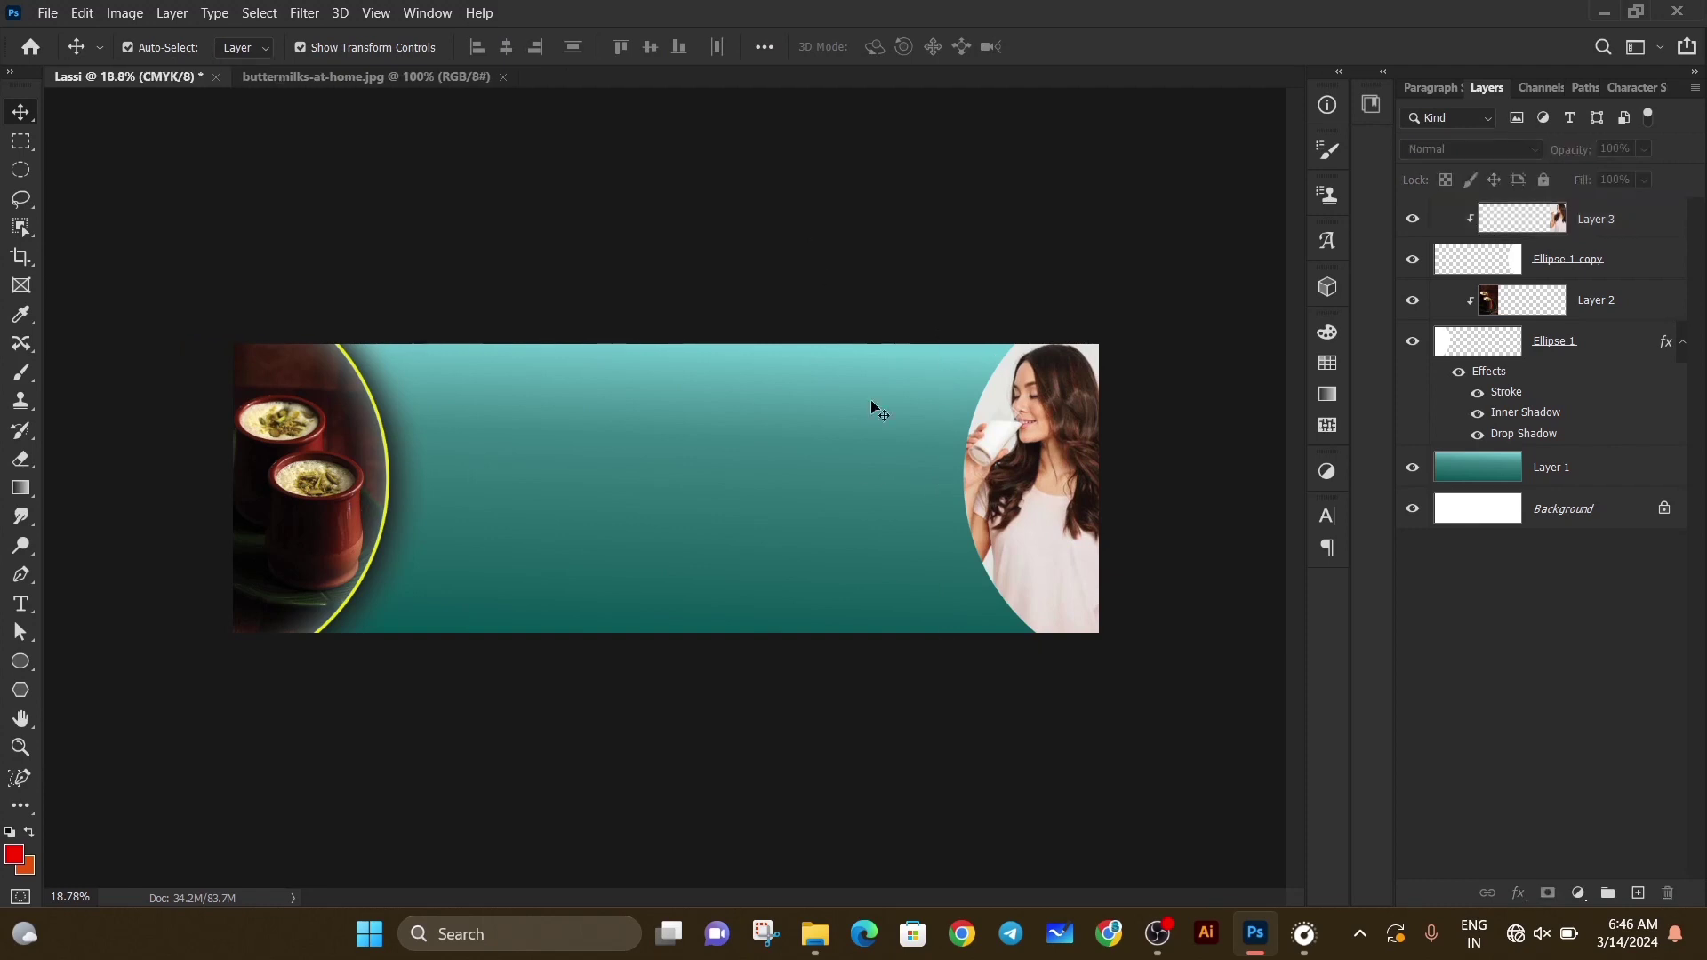
left_click(1595, 221)
left_click(1591, 267)
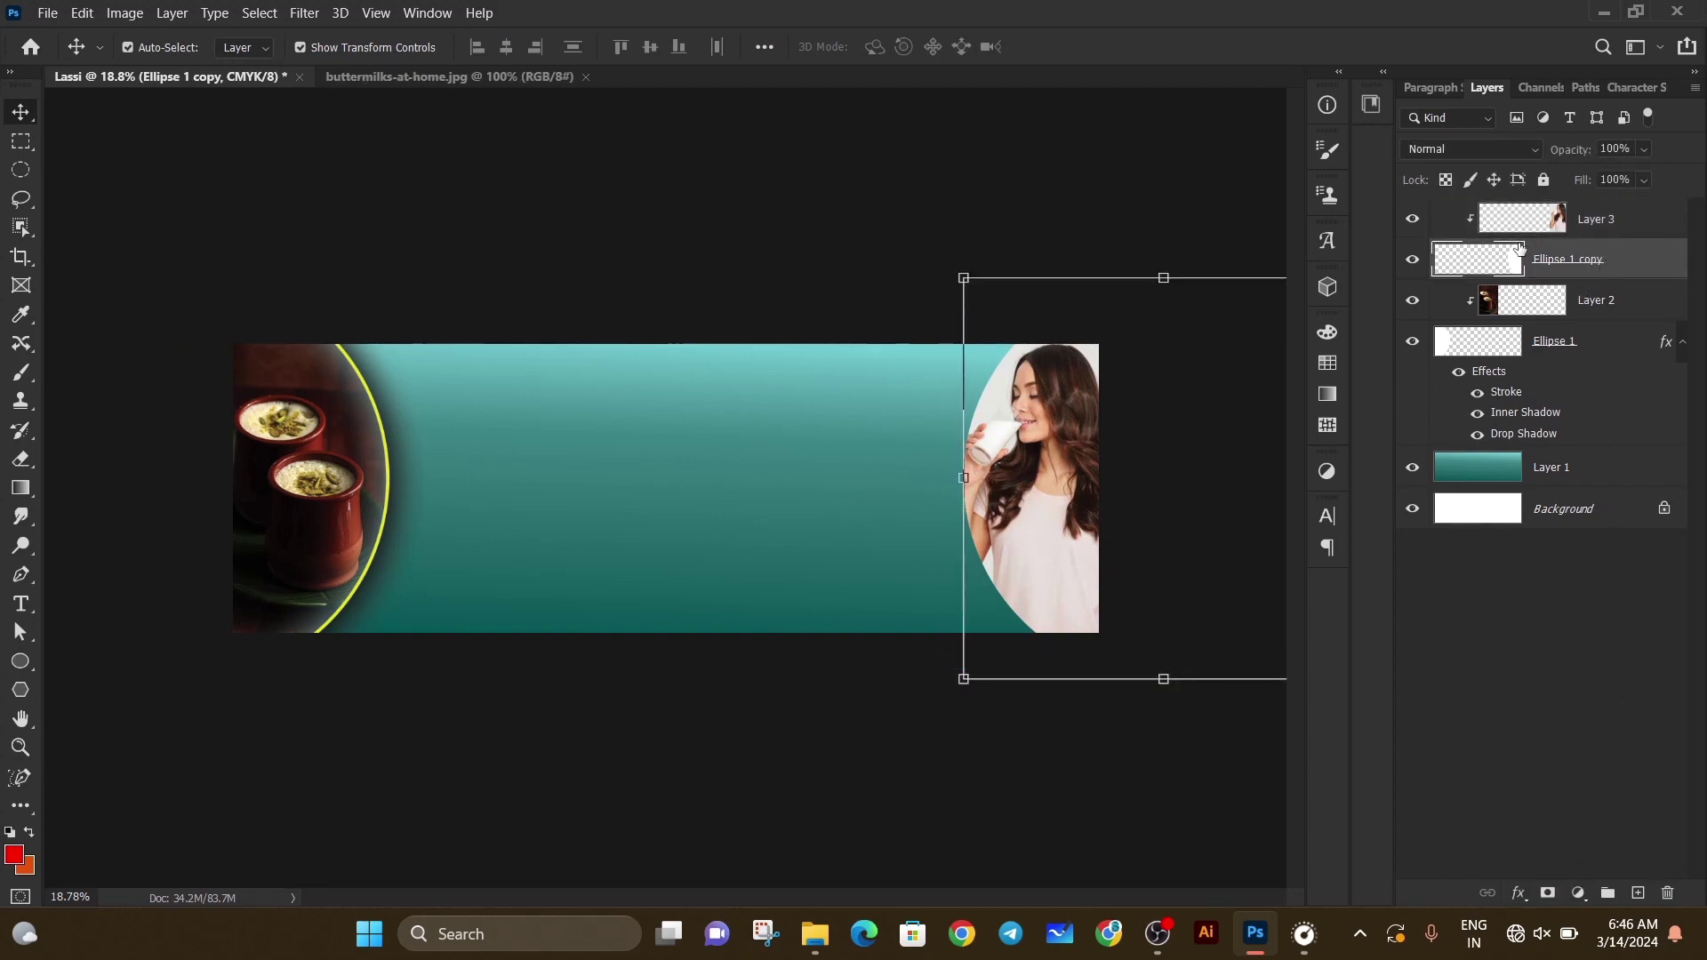
Add a 20 px yellow outside stroke and an inner shadow to Ellipse 1 copy
left_click(1519, 893)
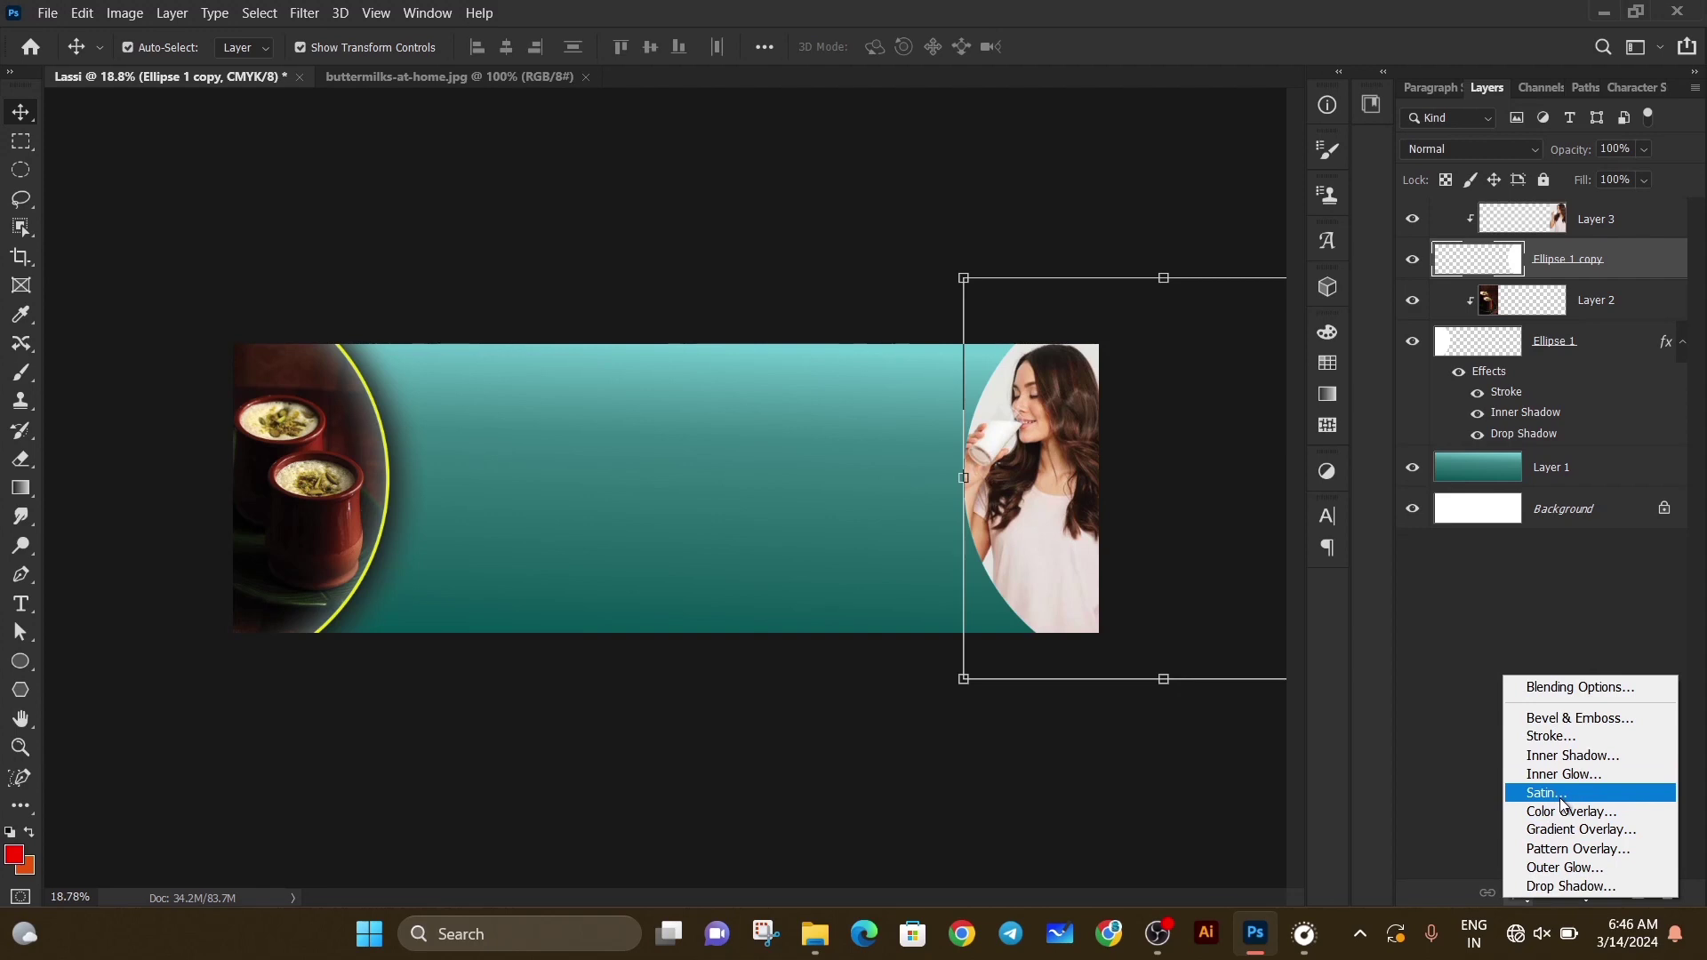
left_click(1578, 738)
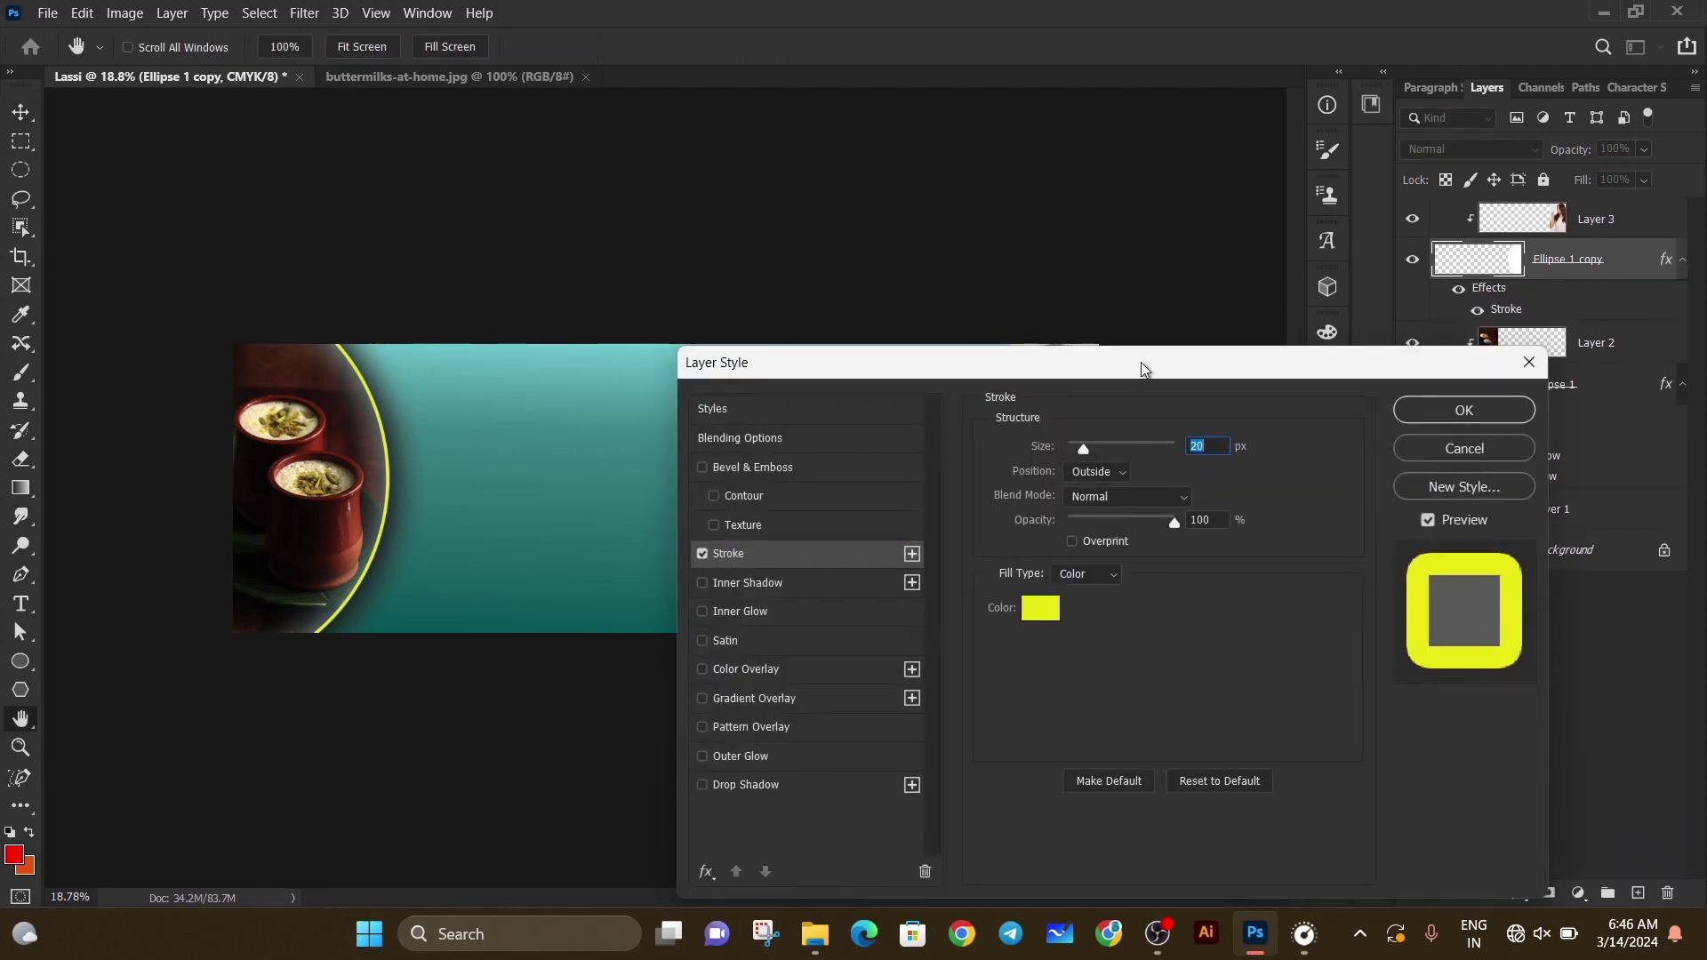
mouse_move(1145, 368)
left_mouse_down()
mouse_move(1186, 515)
mouse_move(1181, 434)
left_mouse_up()
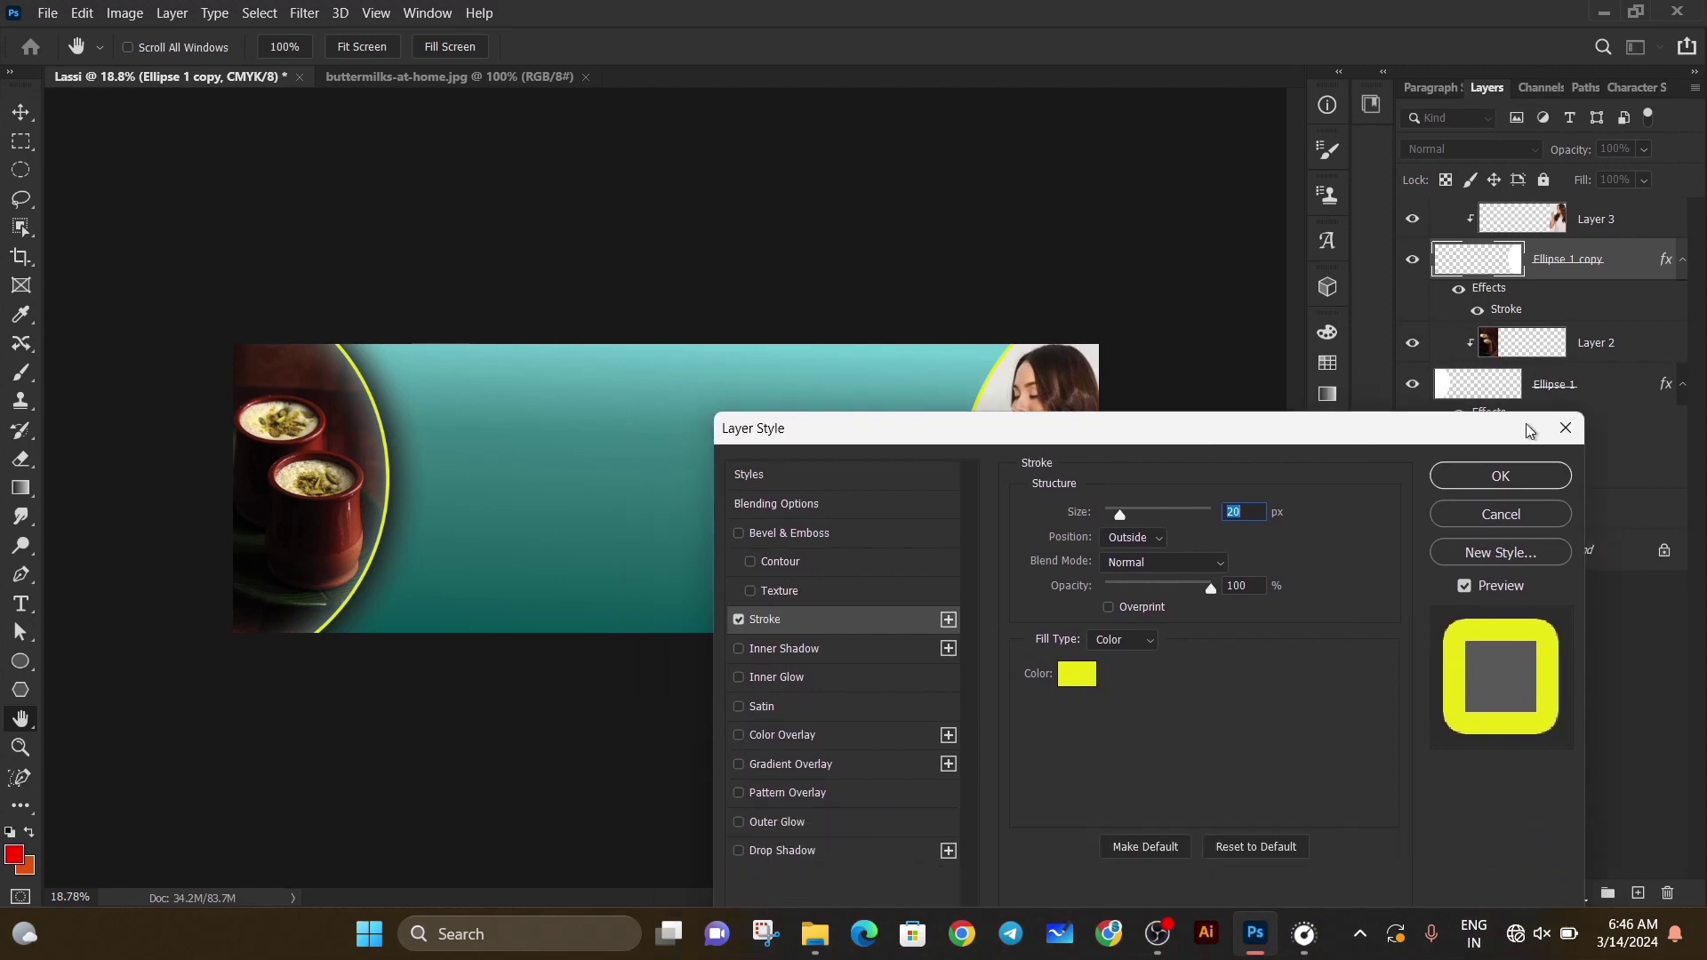
left_click(784, 648)
mouse_move(1167, 435)
left_mouse_down()
mouse_move(1440, 408)
mouse_move(1582, 236)
mouse_move(1607, 236)
left_mouse_up()
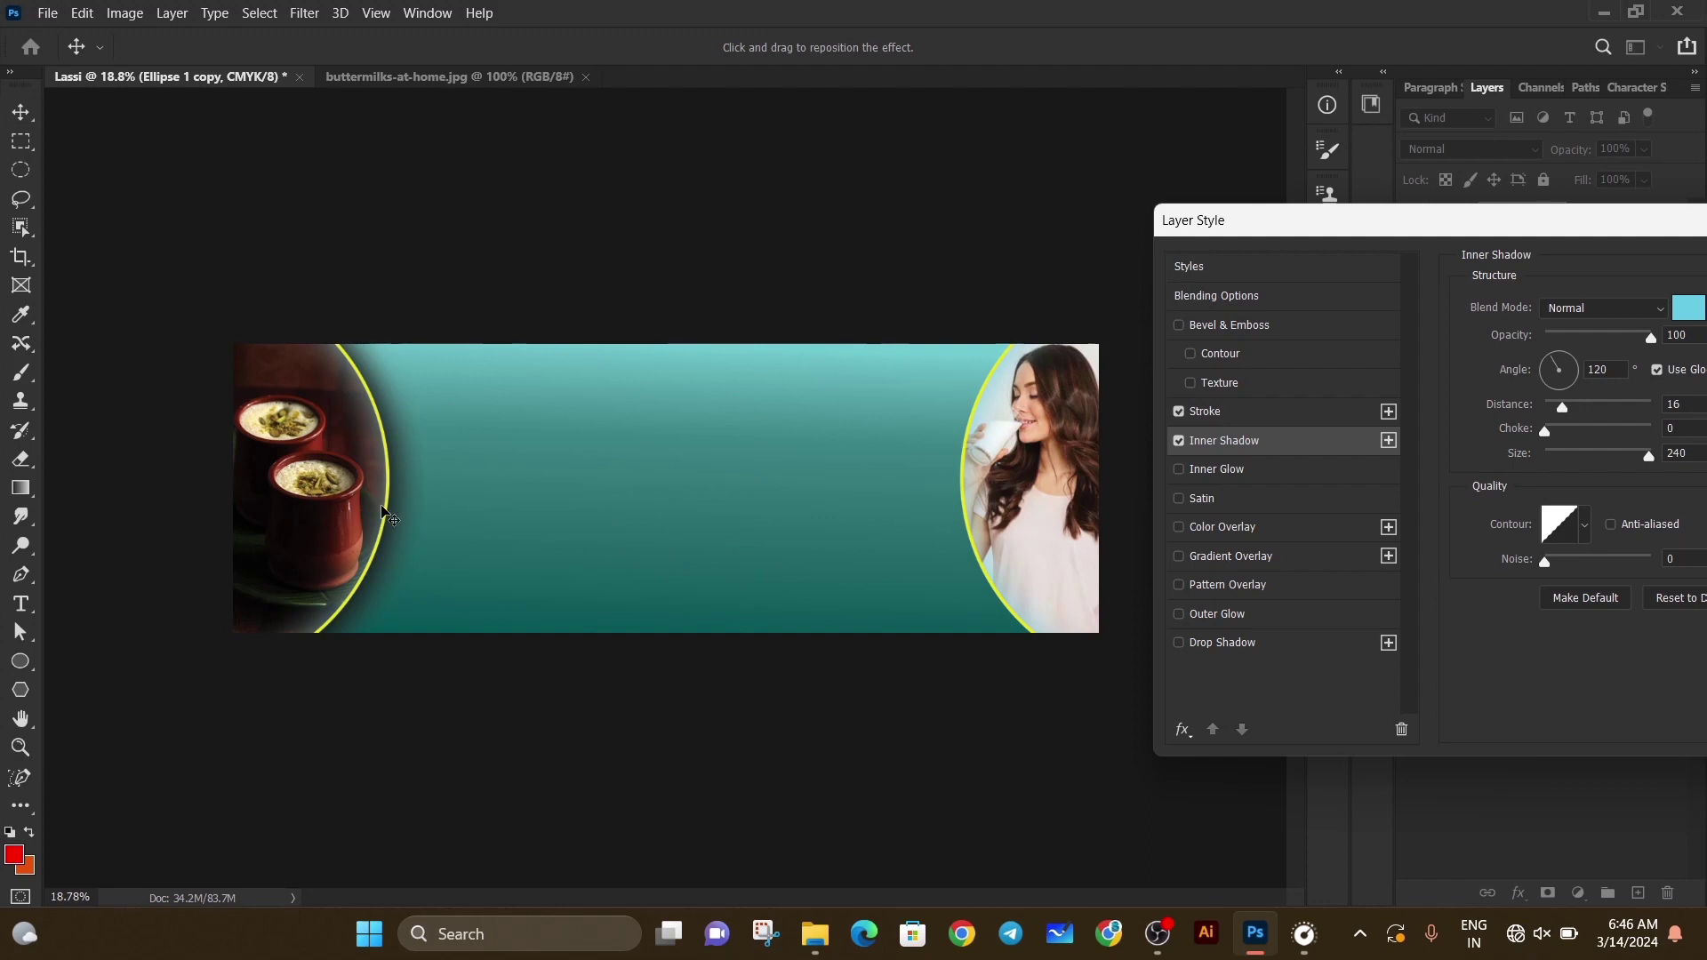
mouse_move(1389, 228)
left_mouse_down()
mouse_move(326, 342)
mouse_move(268, 296)
left_mouse_up()
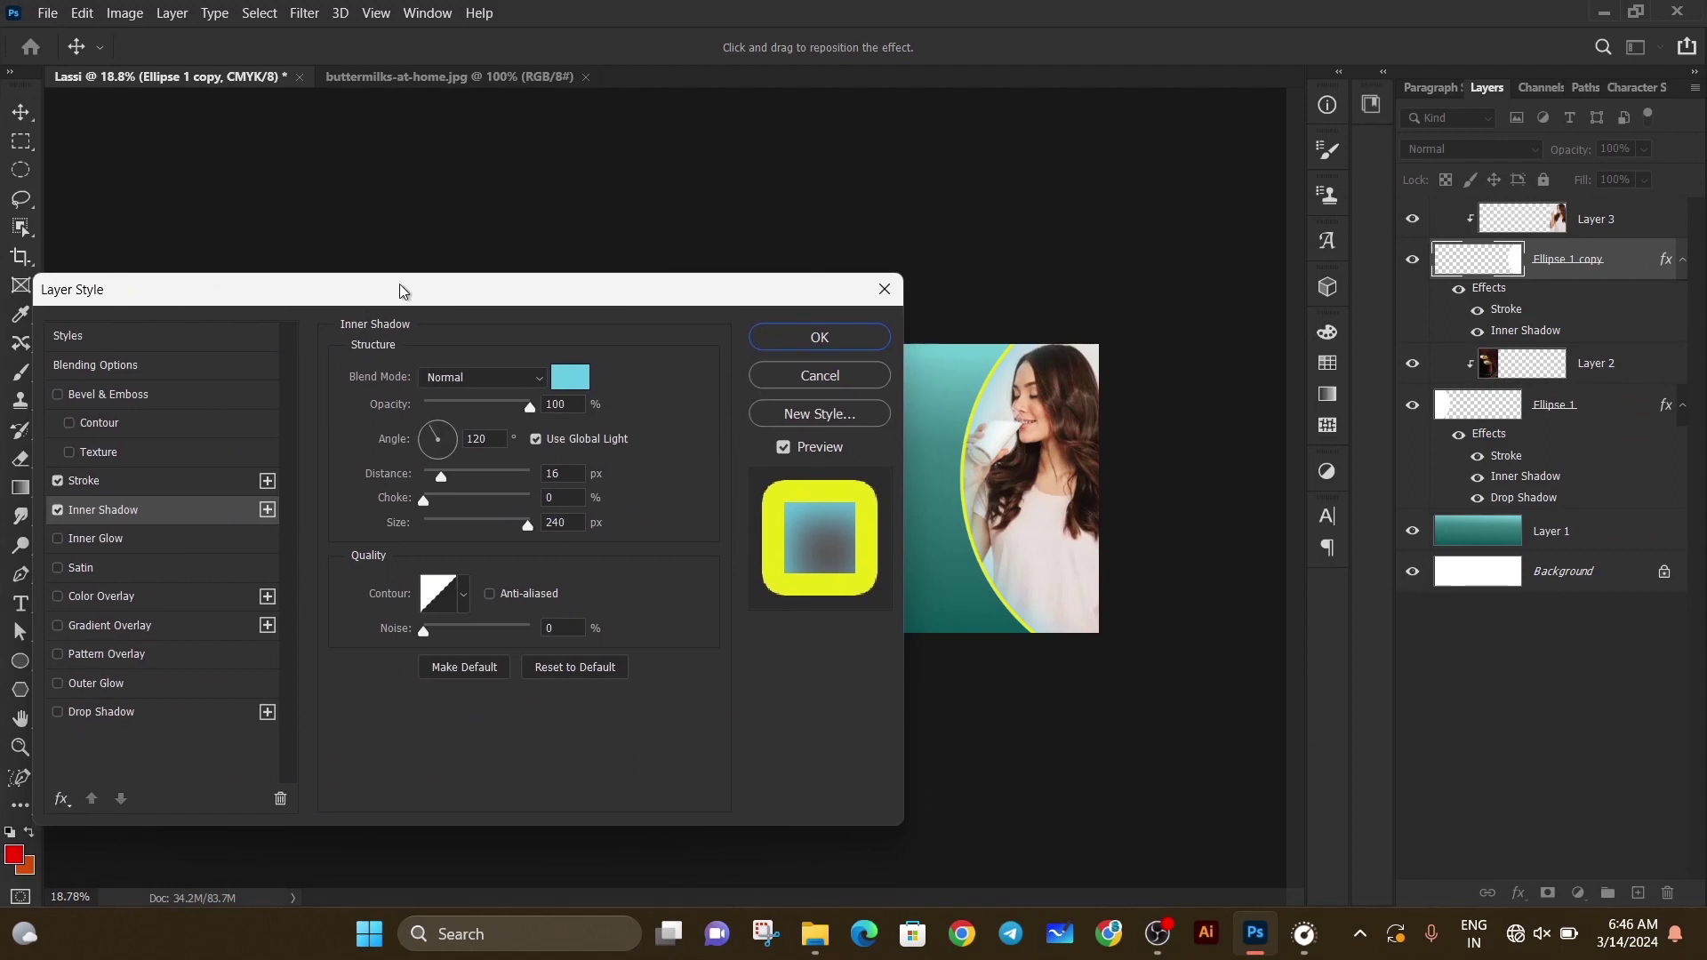
mouse_move(386, 298)
left_mouse_down()
mouse_move(889, 515)
mouse_move(1060, 457)
mouse_move(1111, 479)
mouse_move(1457, 172)
mouse_move(1357, 127)
mouse_move(1153, 229)
mouse_move(343, 53)
mouse_move(361, 201)
left_mouse_up()
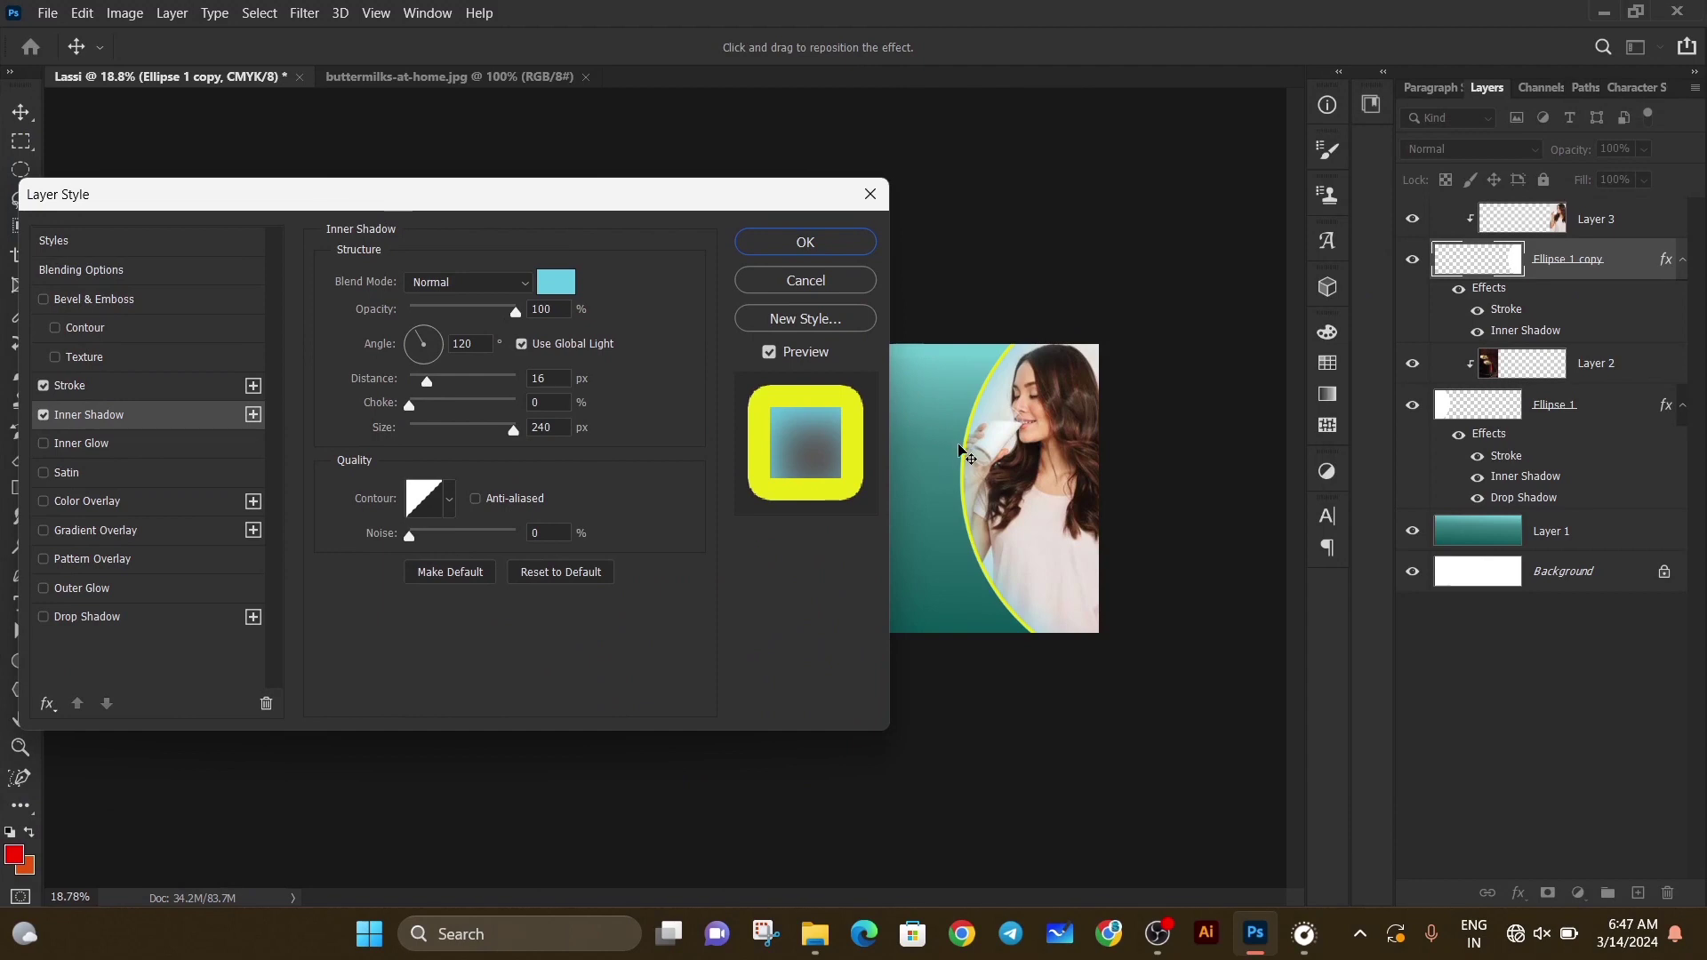
Make the inner shadow magenta ec4bb9 and add a black drop shadow to Ellipse 1 copy
left_click(567, 286)
mouse_move(1369, 365)
left_mouse_down()
mouse_move(1362, 335)
mouse_move(1251, 320)
left_mouse_up()
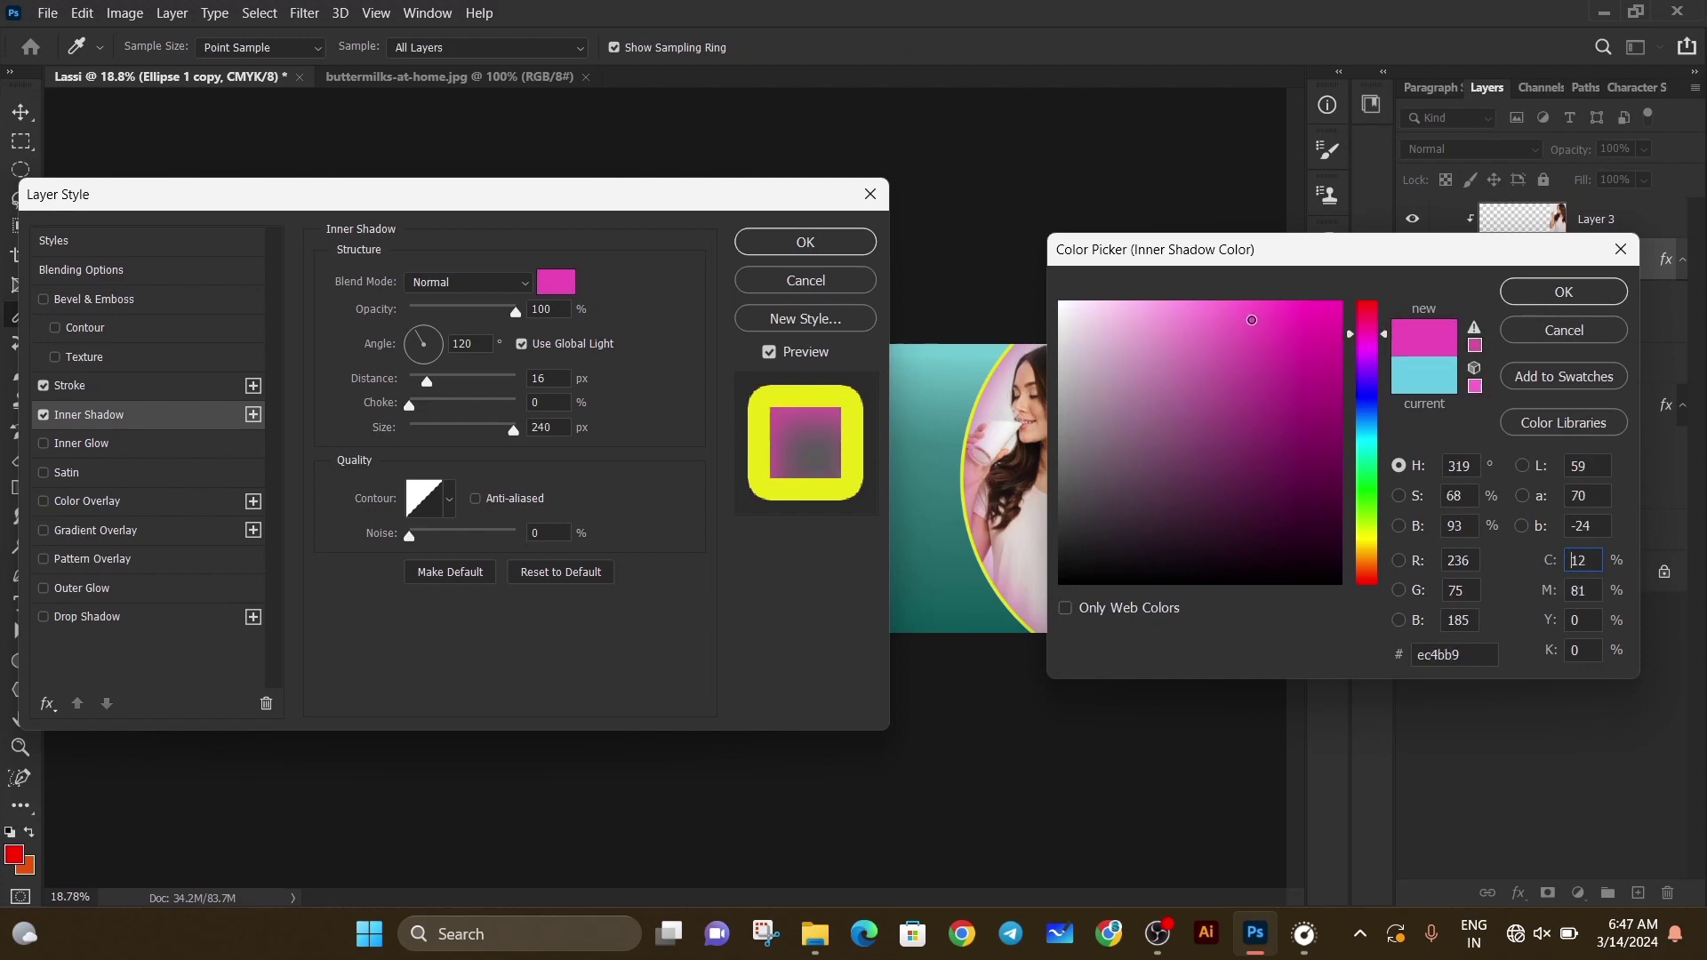
left_click(1563, 292)
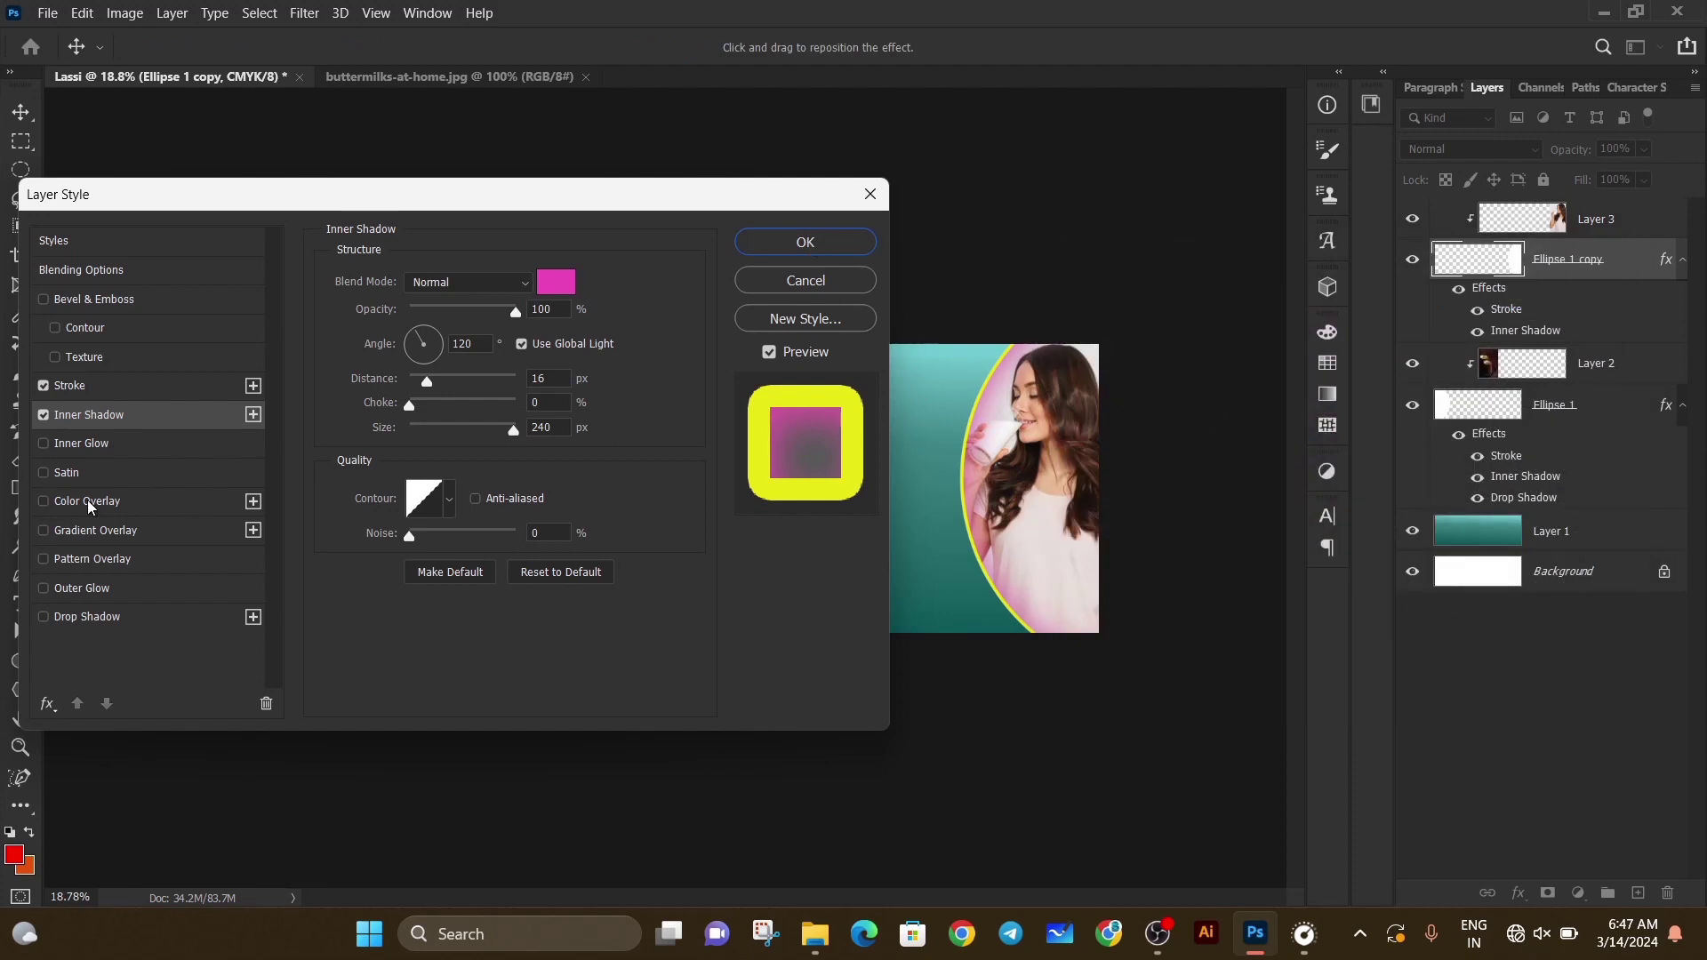
left_click(99, 615)
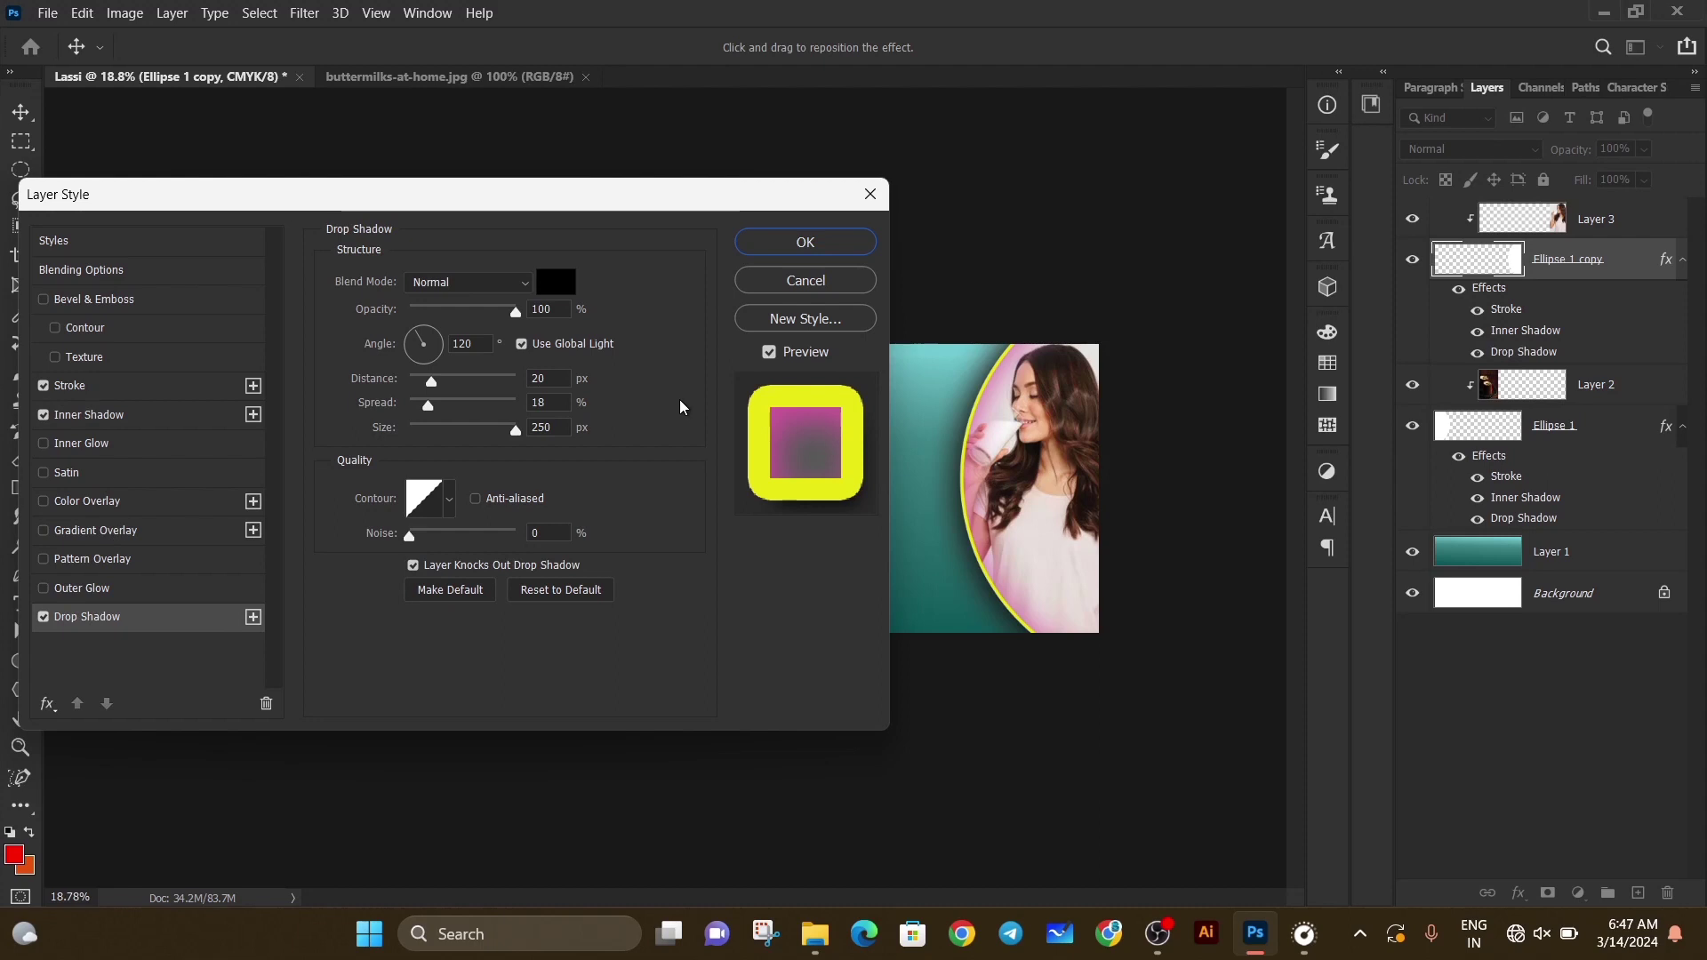
mouse_move(606, 200)
left_mouse_down()
mouse_move(863, 406)
mouse_move(1139, 562)
left_mouse_up()
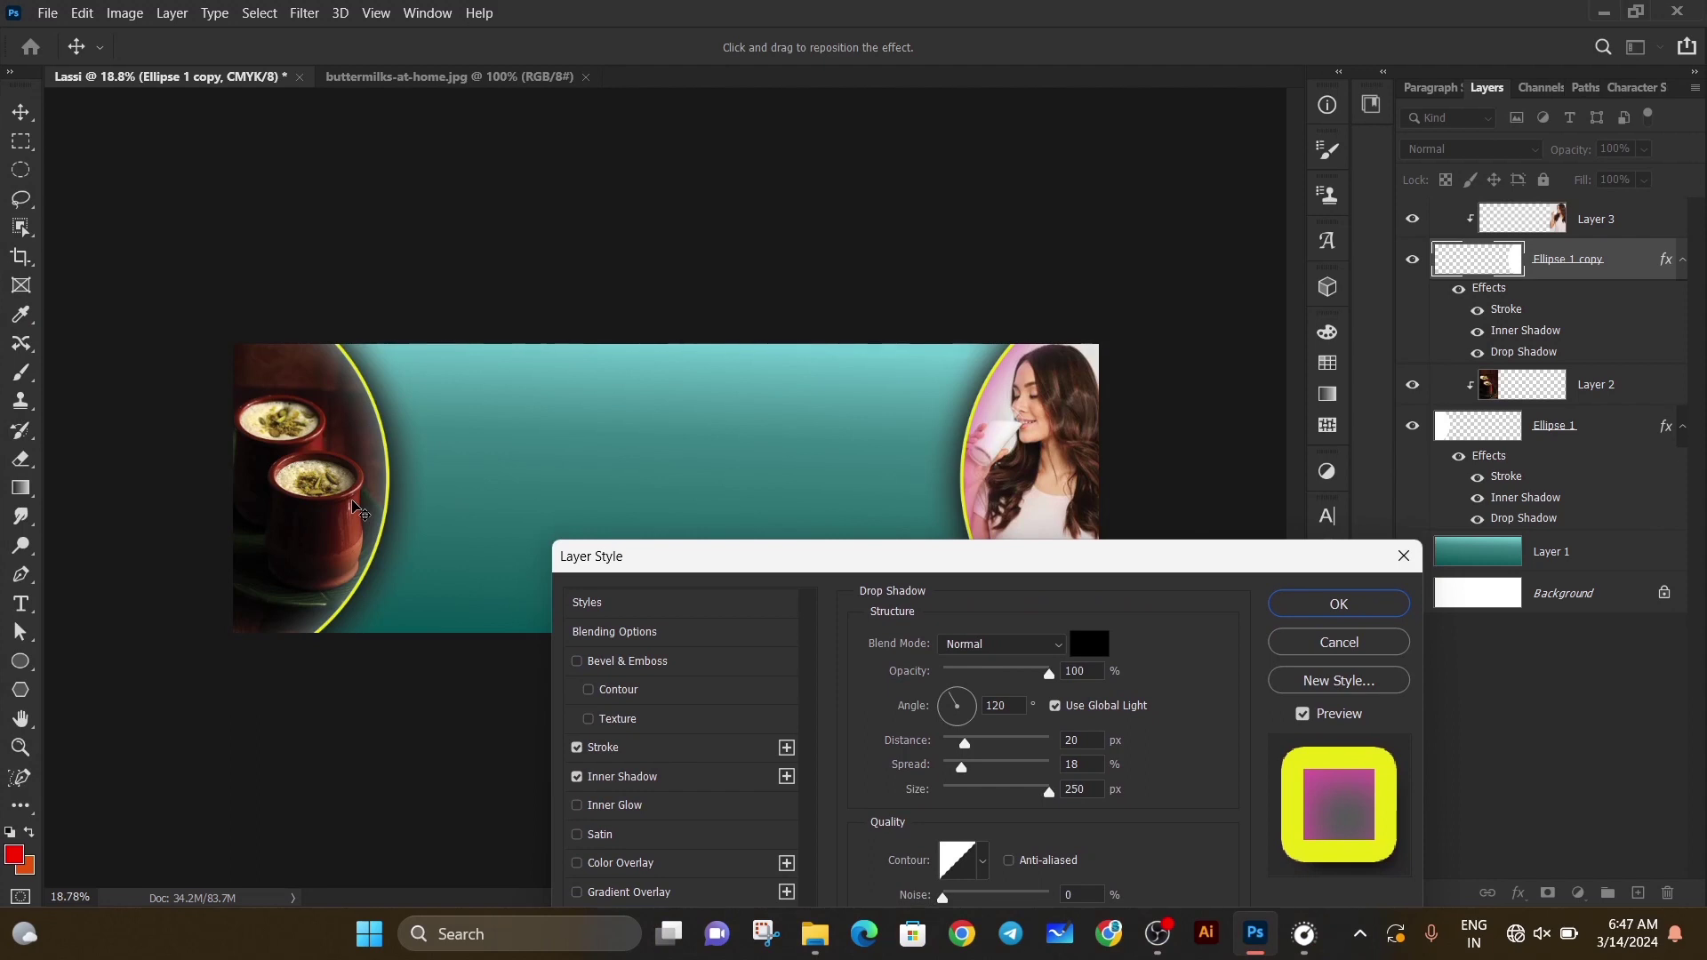
mouse_move(1044, 564)
left_mouse_down()
mouse_move(1001, 358)
mouse_move(1202, 724)
mouse_move(803, 569)
mouse_move(812, 424)
mouse_move(894, 157)
left_mouse_up()
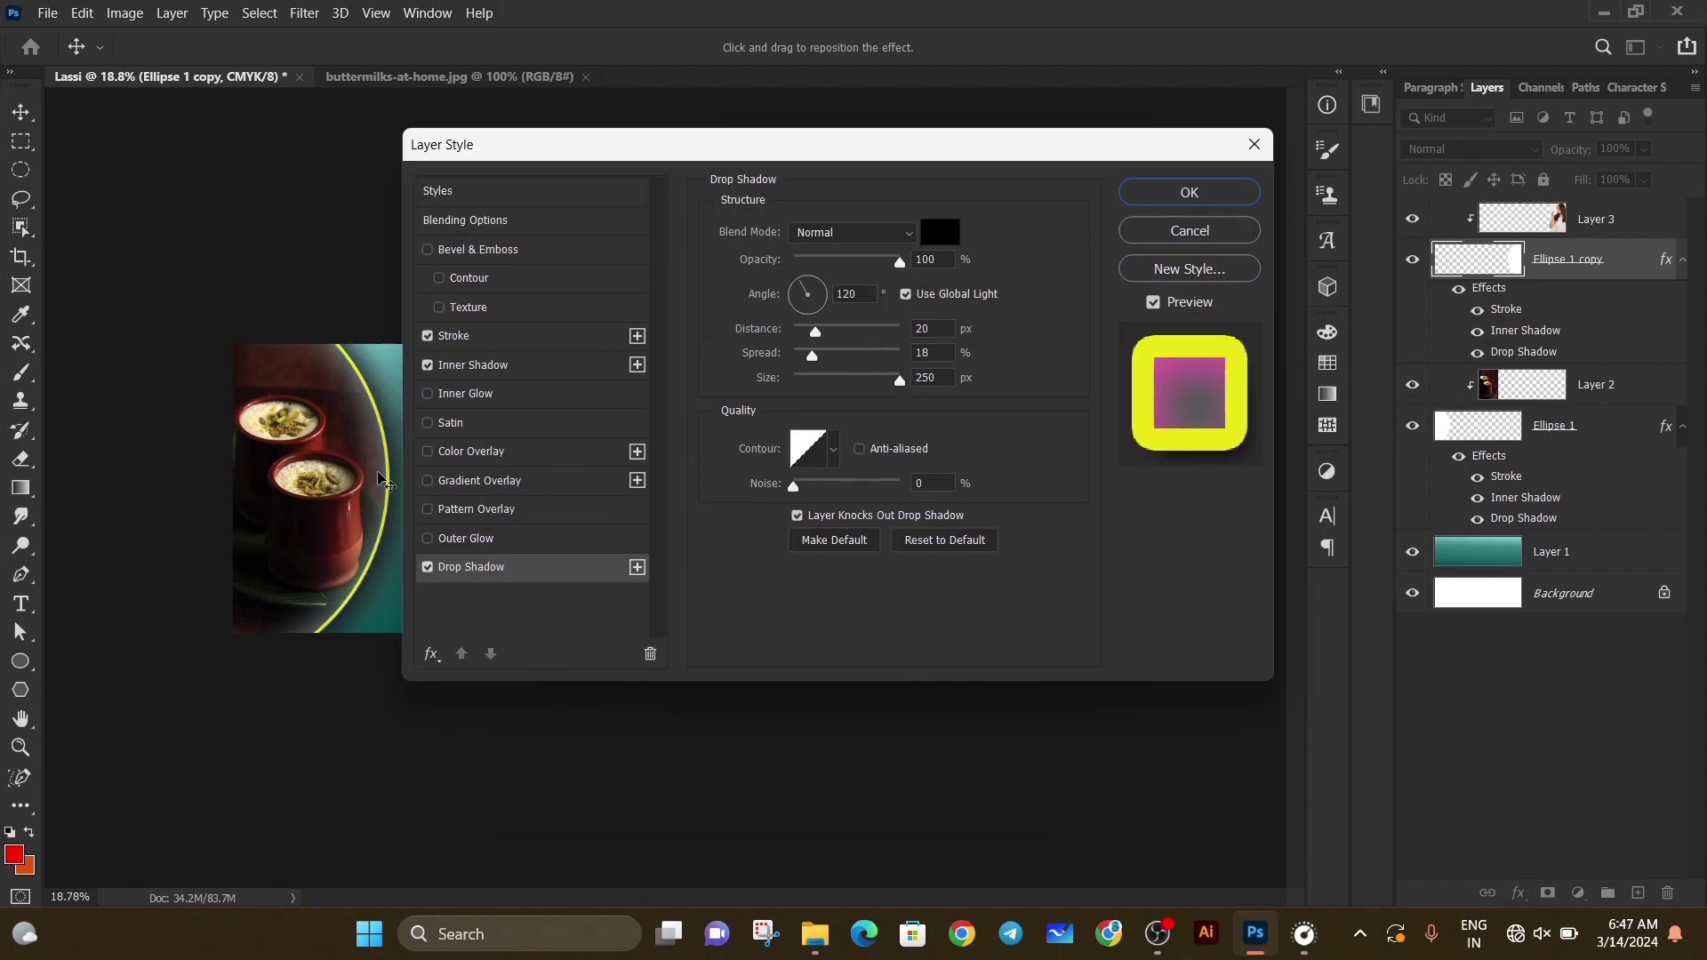
left_click(1190, 192)
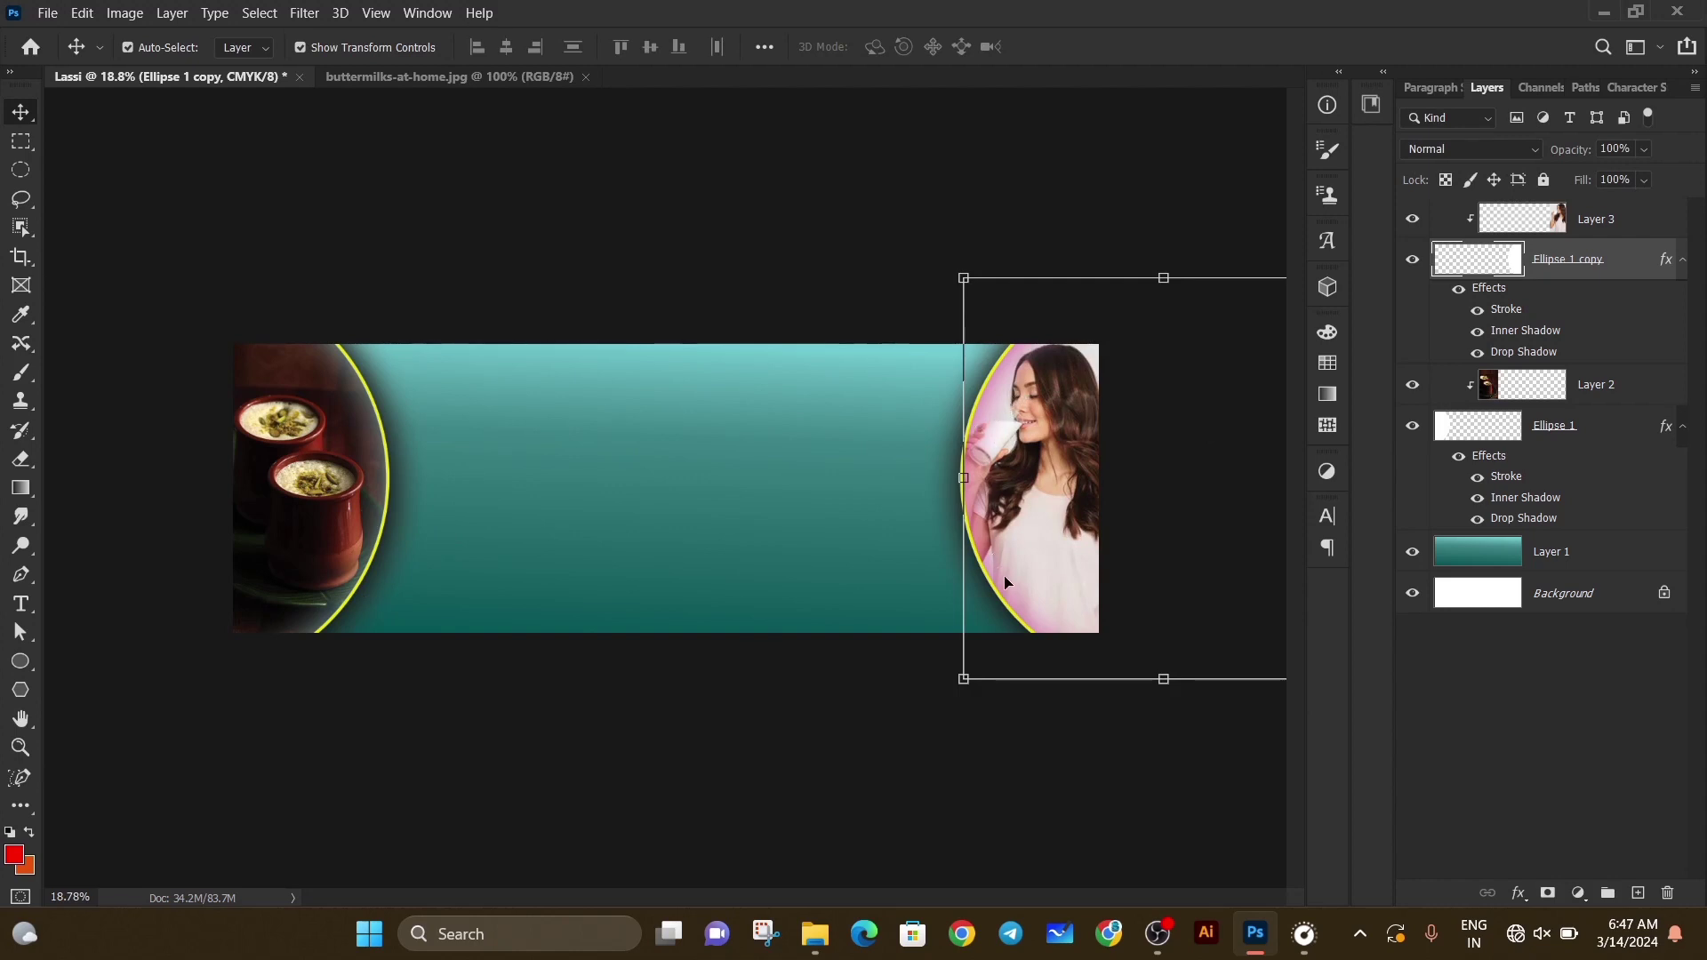
left_click(586, 78)
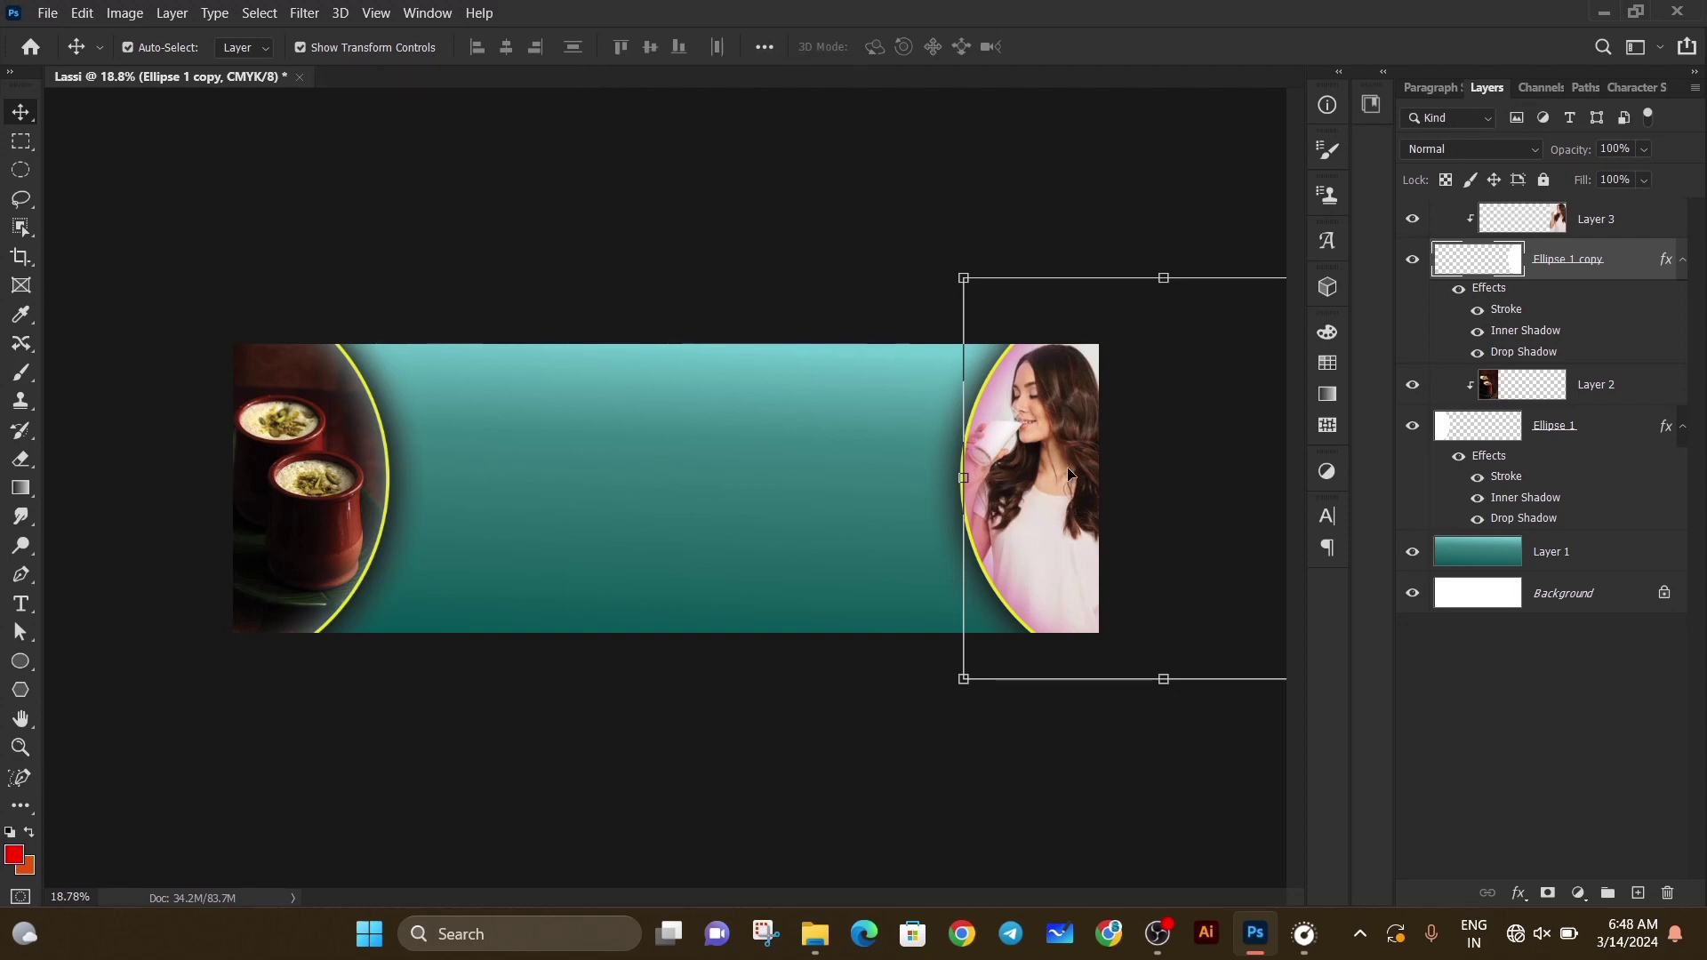
left_click(1600, 229)
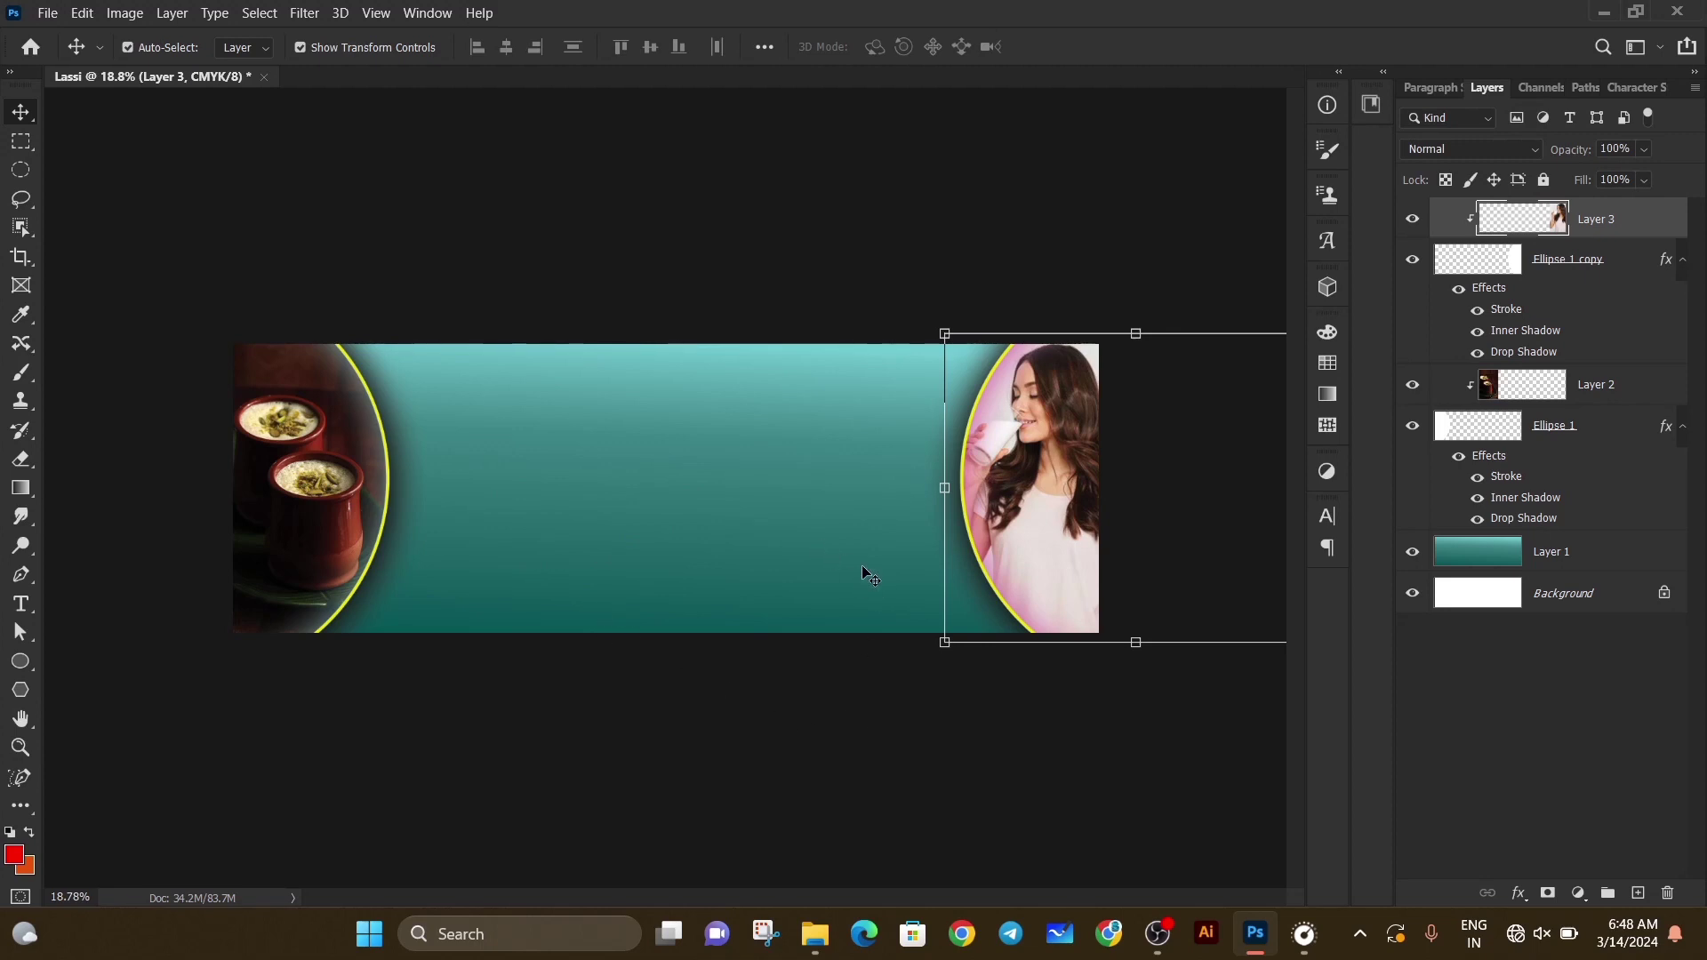
left_click(748, 462)
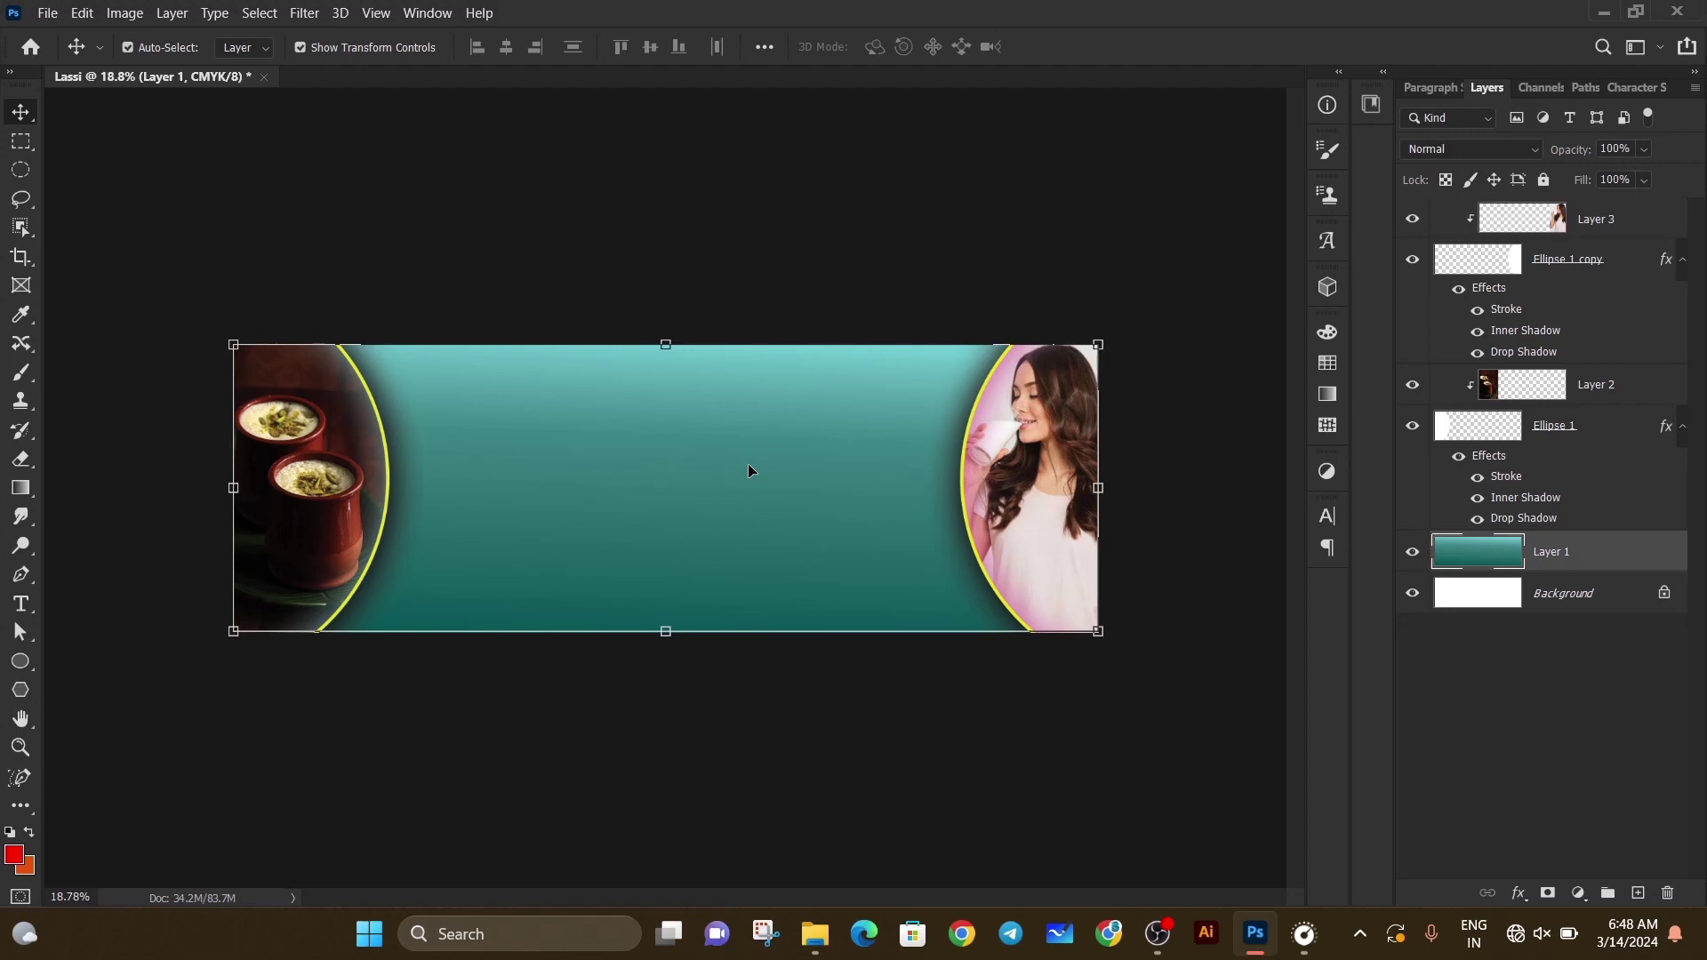
left_click(1638, 234)
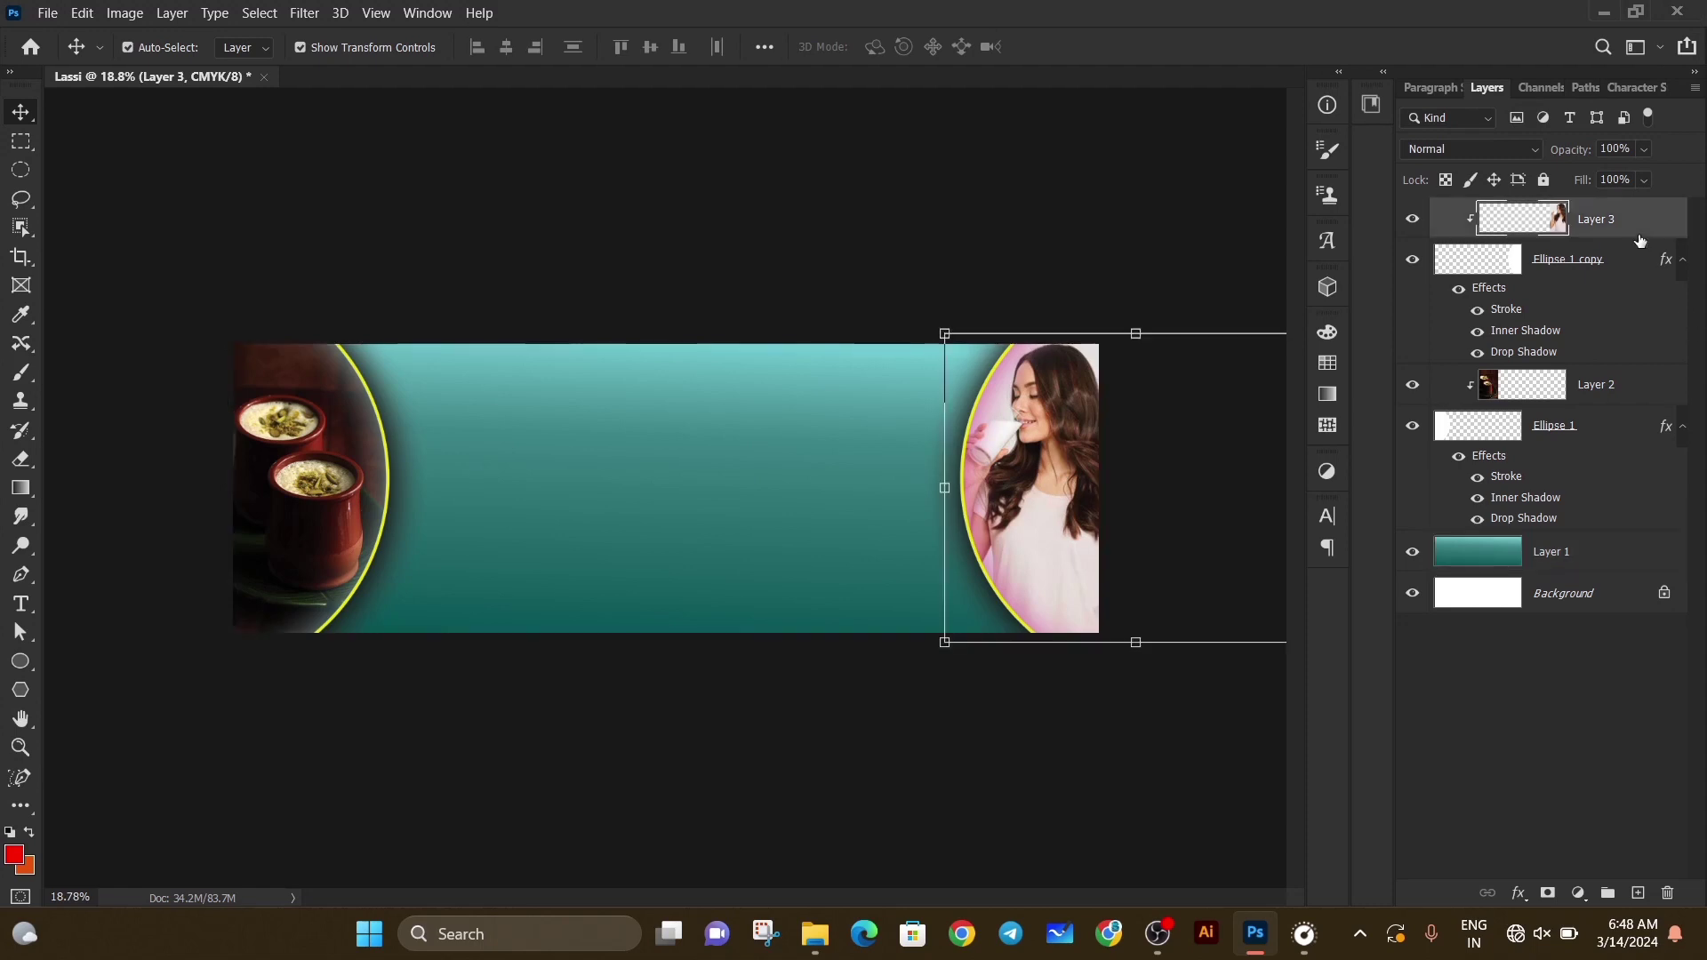
left_click(929, 256)
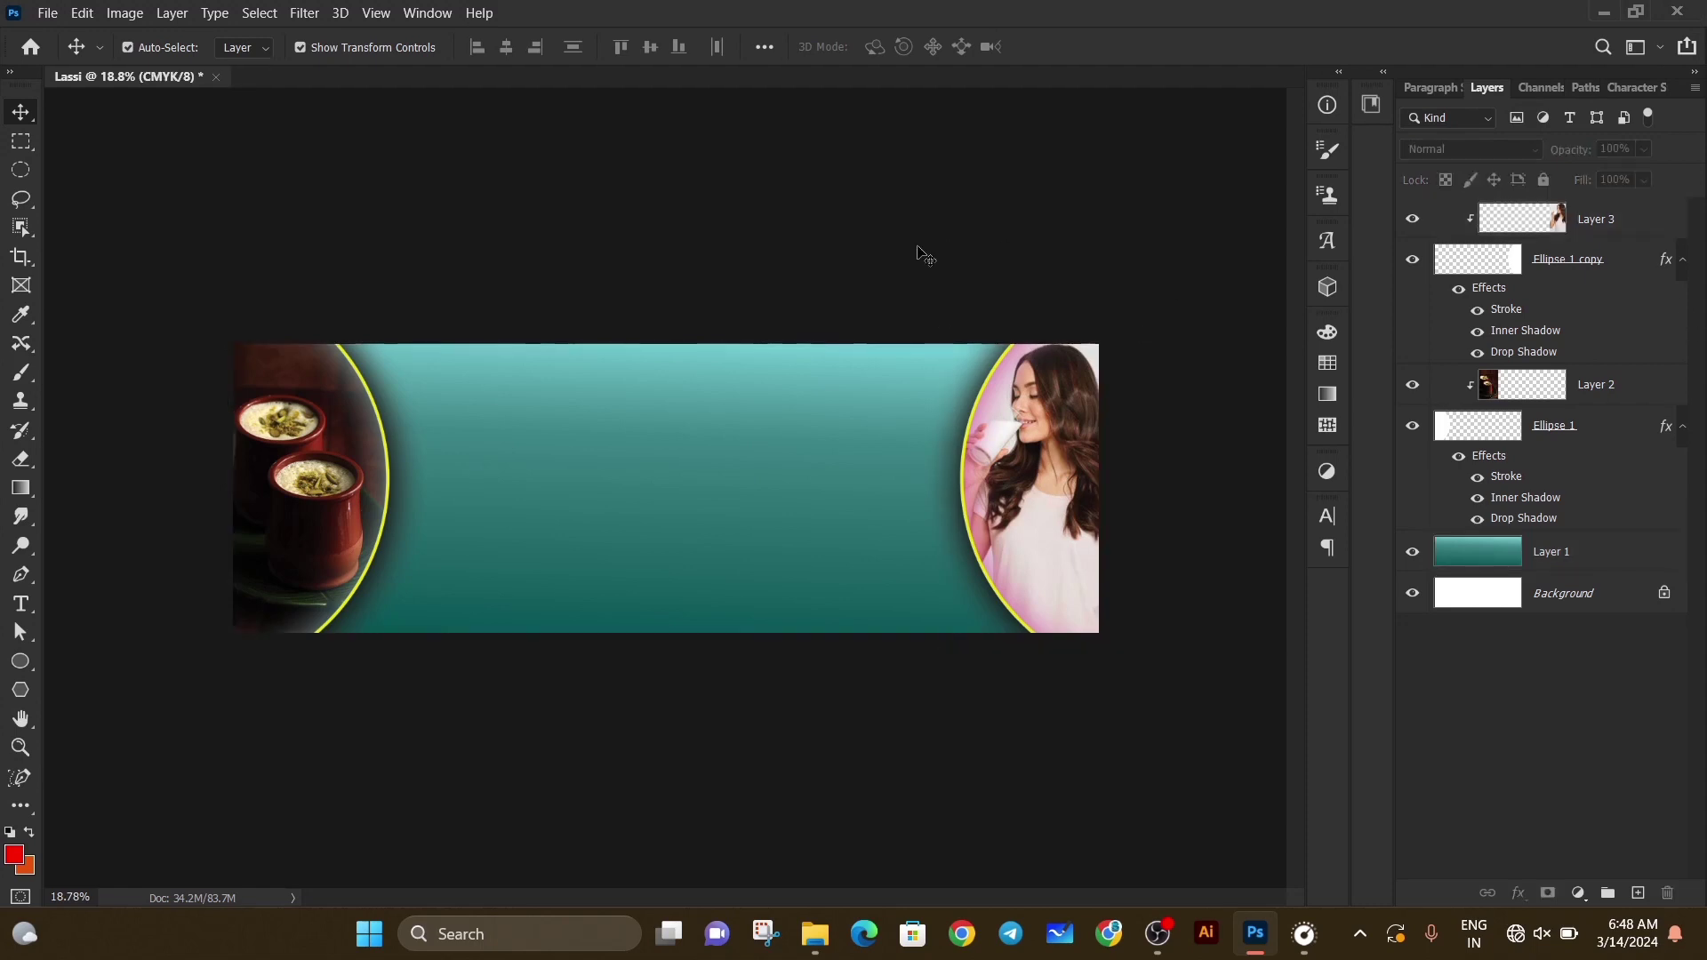
left_click(1596, 221)
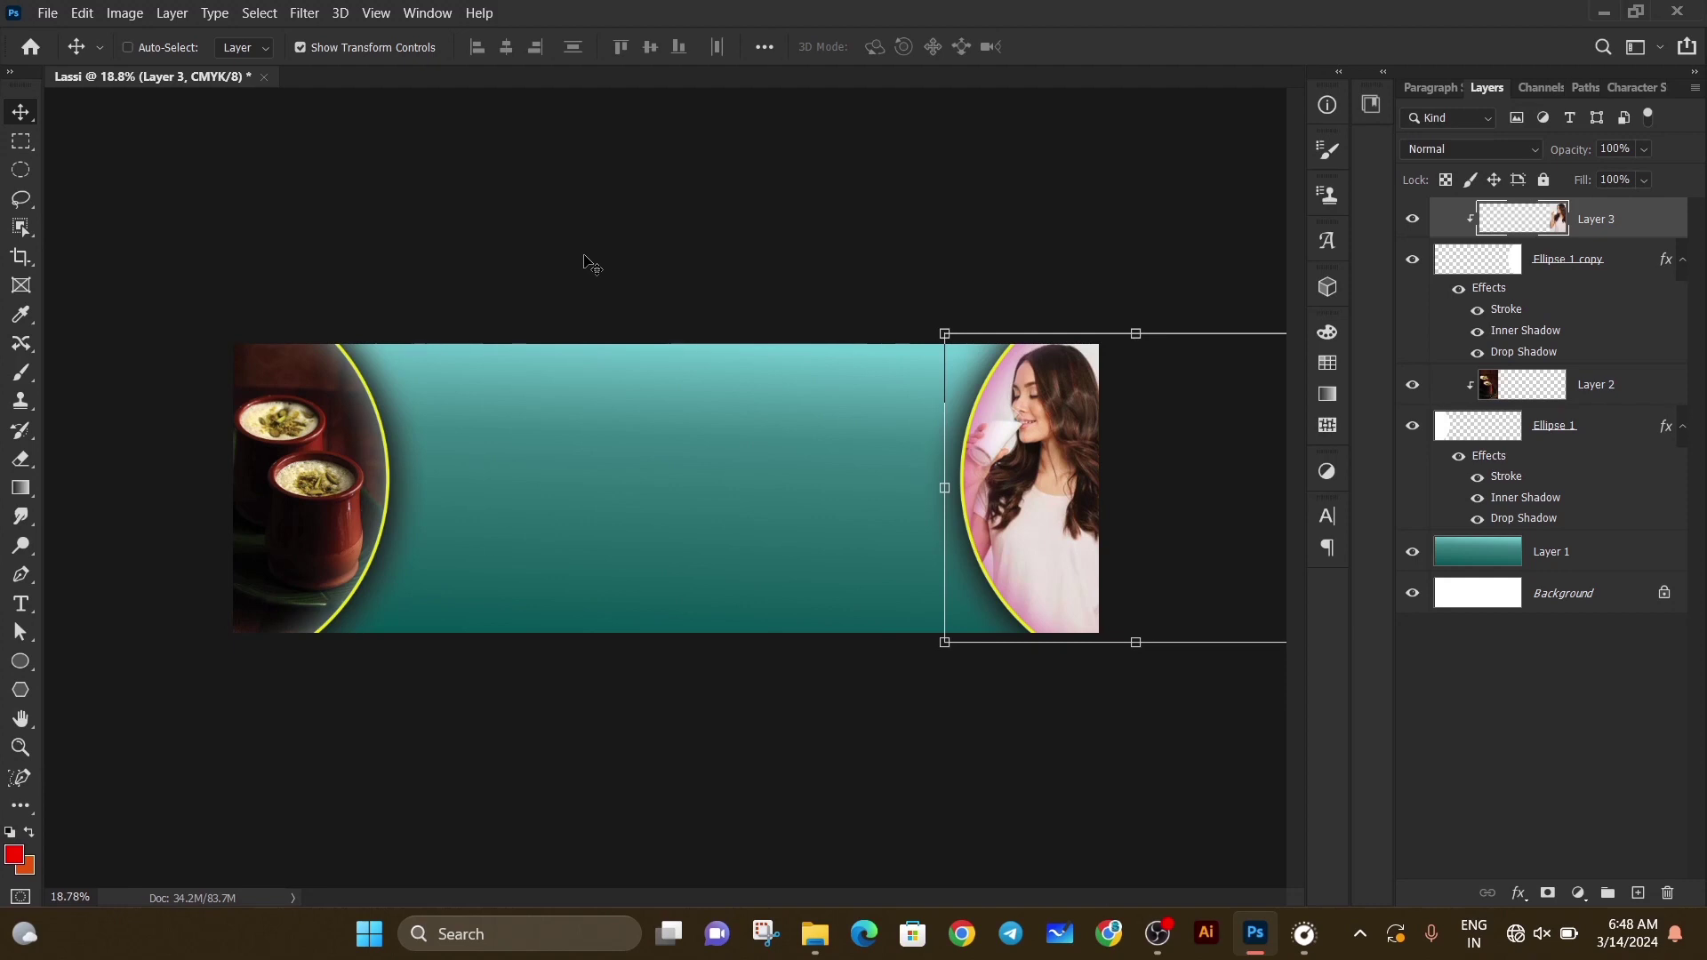
Bring the snow effect PNG into Lassi as Layer 4, placed just above Layer 1
key("ctrl+o")
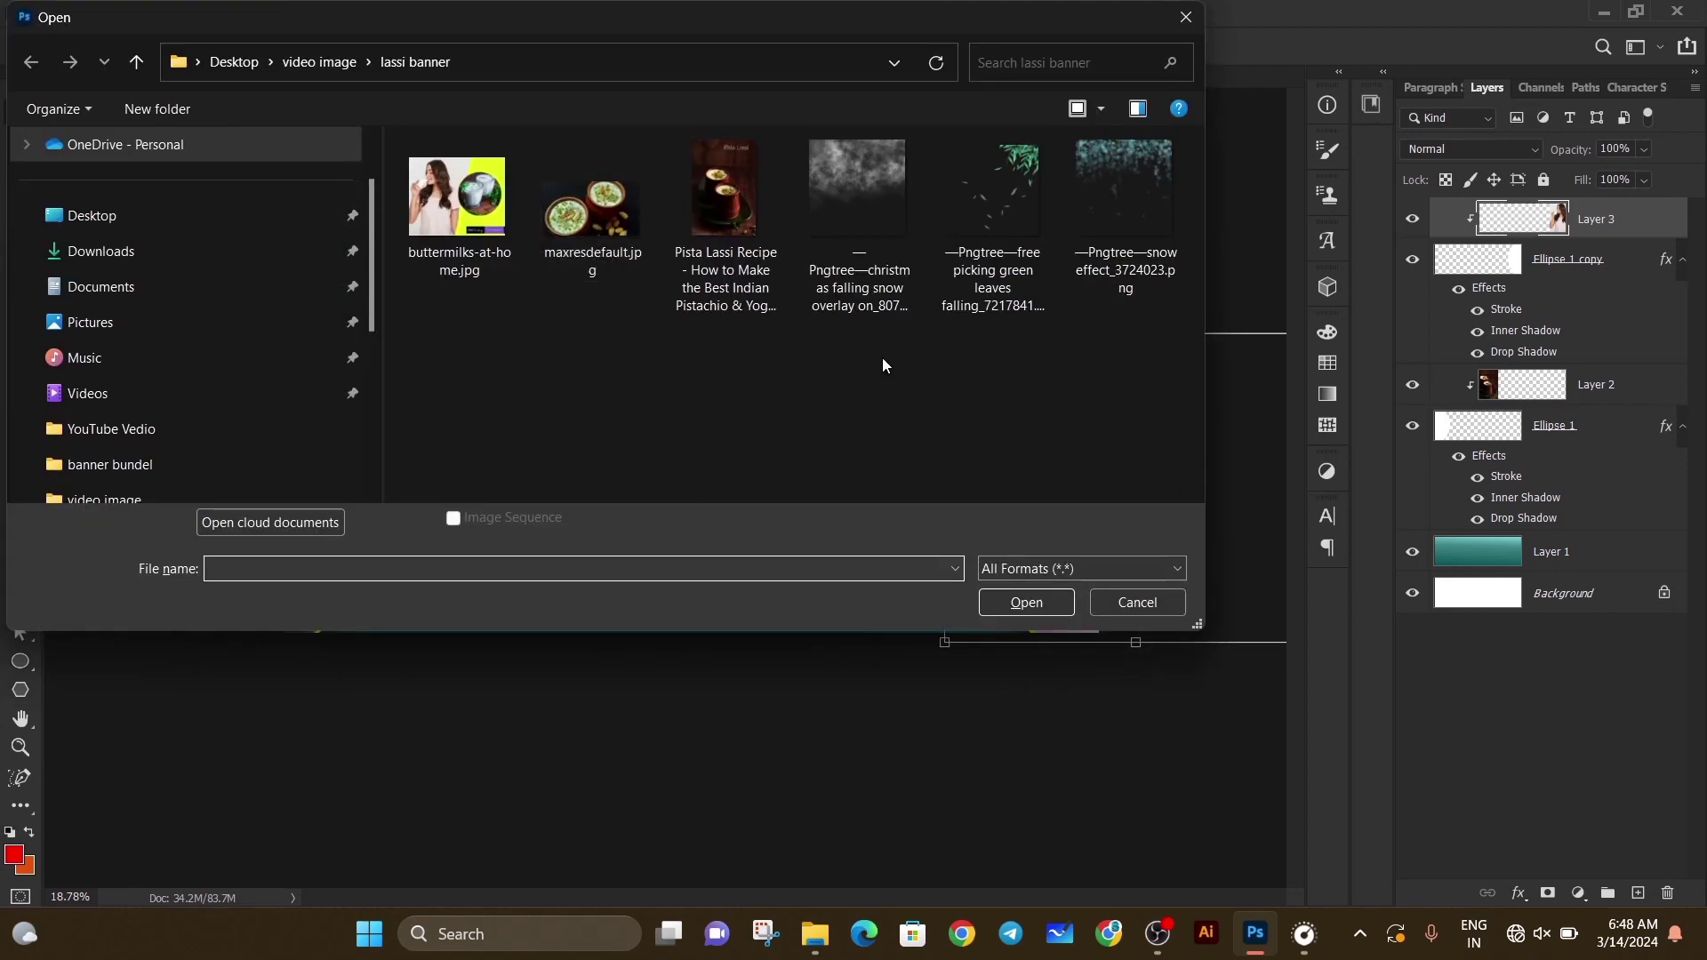
double_click(1147, 188)
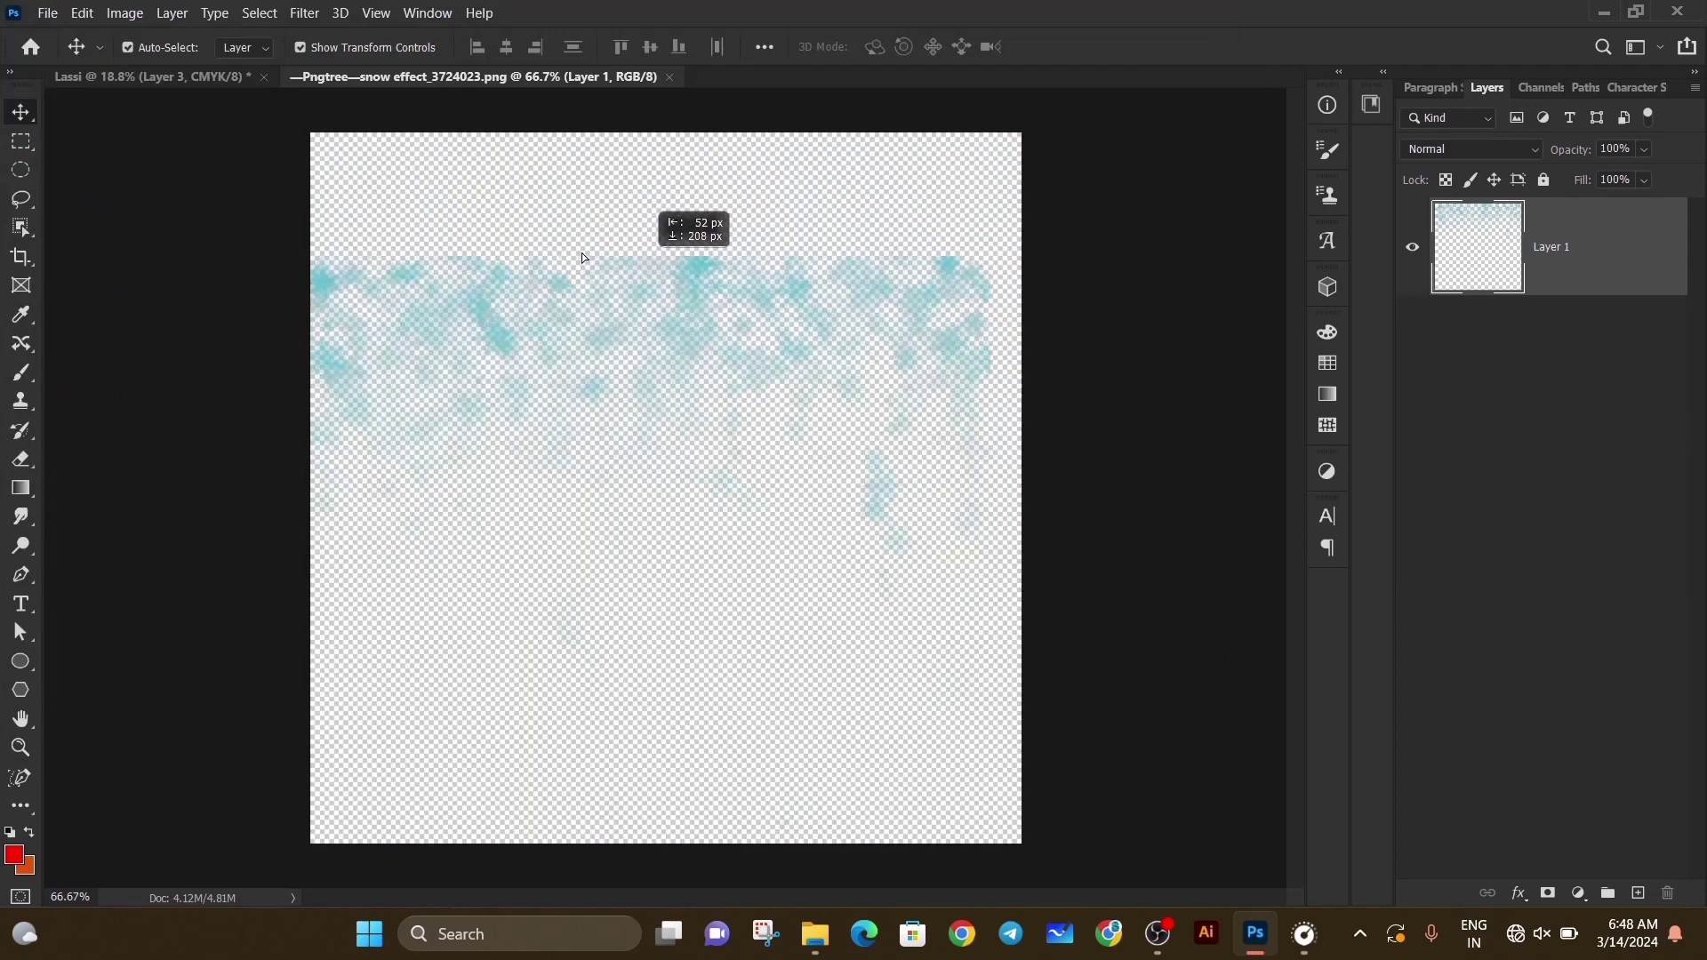
left_click_drag(168, 81, 343, 223)
mouse_move(623, 408)
left_mouse_down()
mouse_move(636, 415)
mouse_move(435, 360)
left_mouse_up()
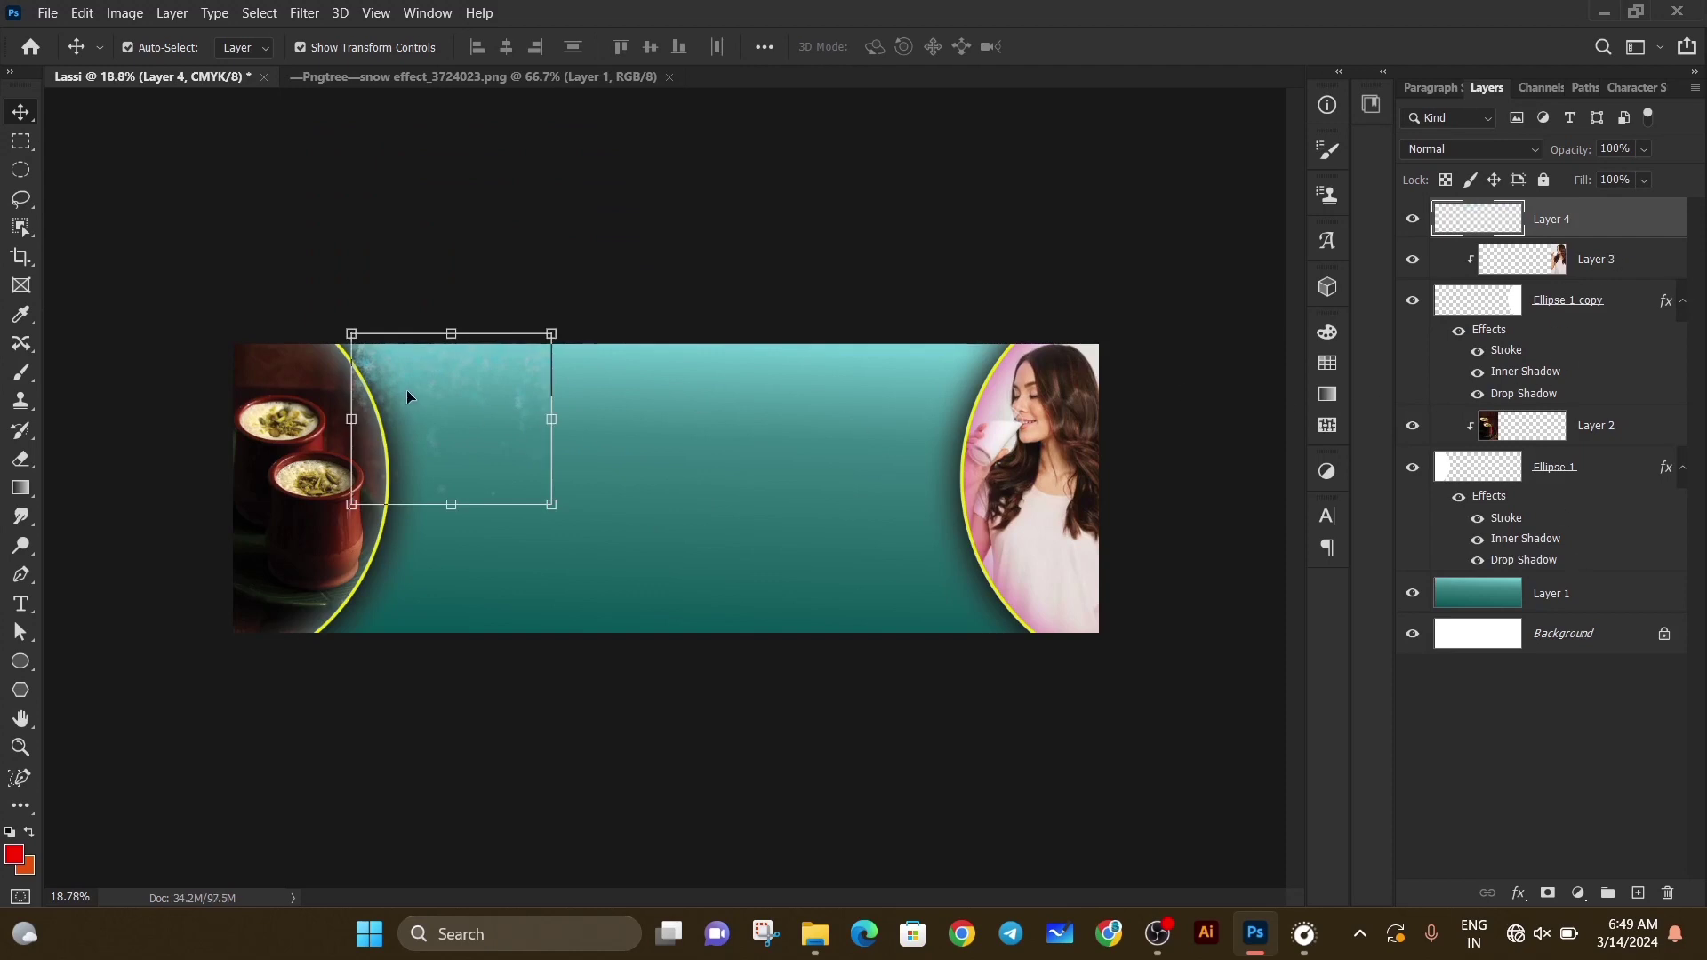
mouse_move(381, 359)
left_mouse_down()
mouse_move(478, 388)
mouse_move(428, 371)
left_mouse_up()
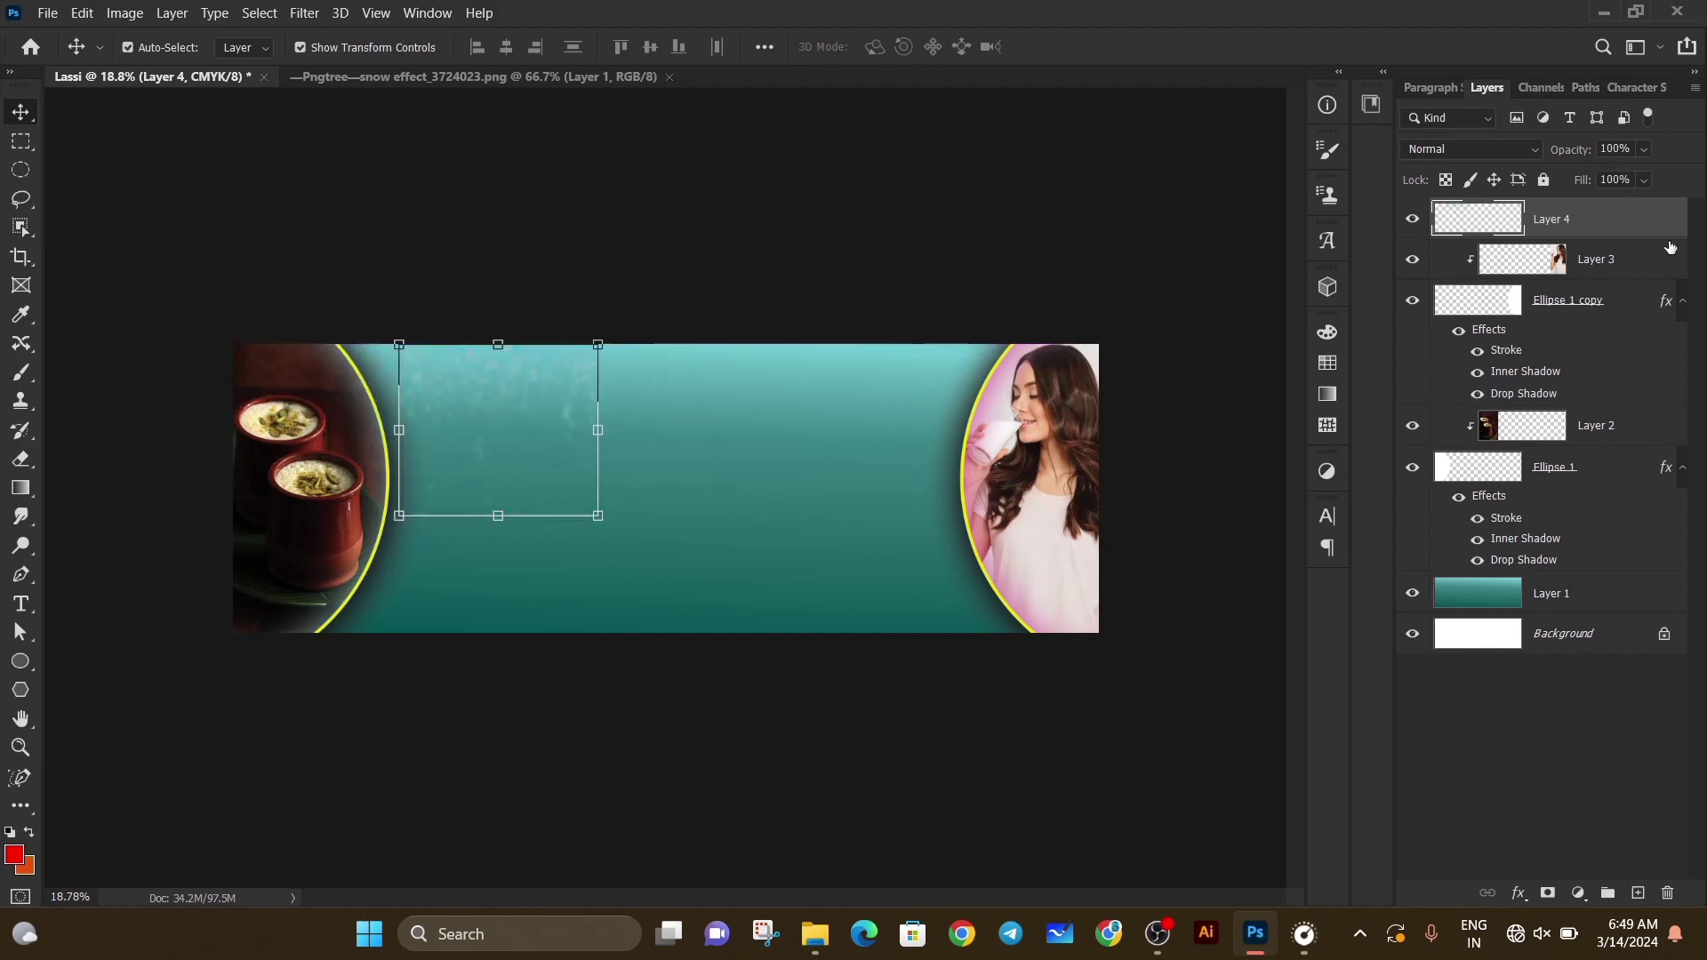
mouse_move(1596, 234)
left_mouse_down()
mouse_move(1622, 414)
mouse_move(1620, 578)
left_mouse_up()
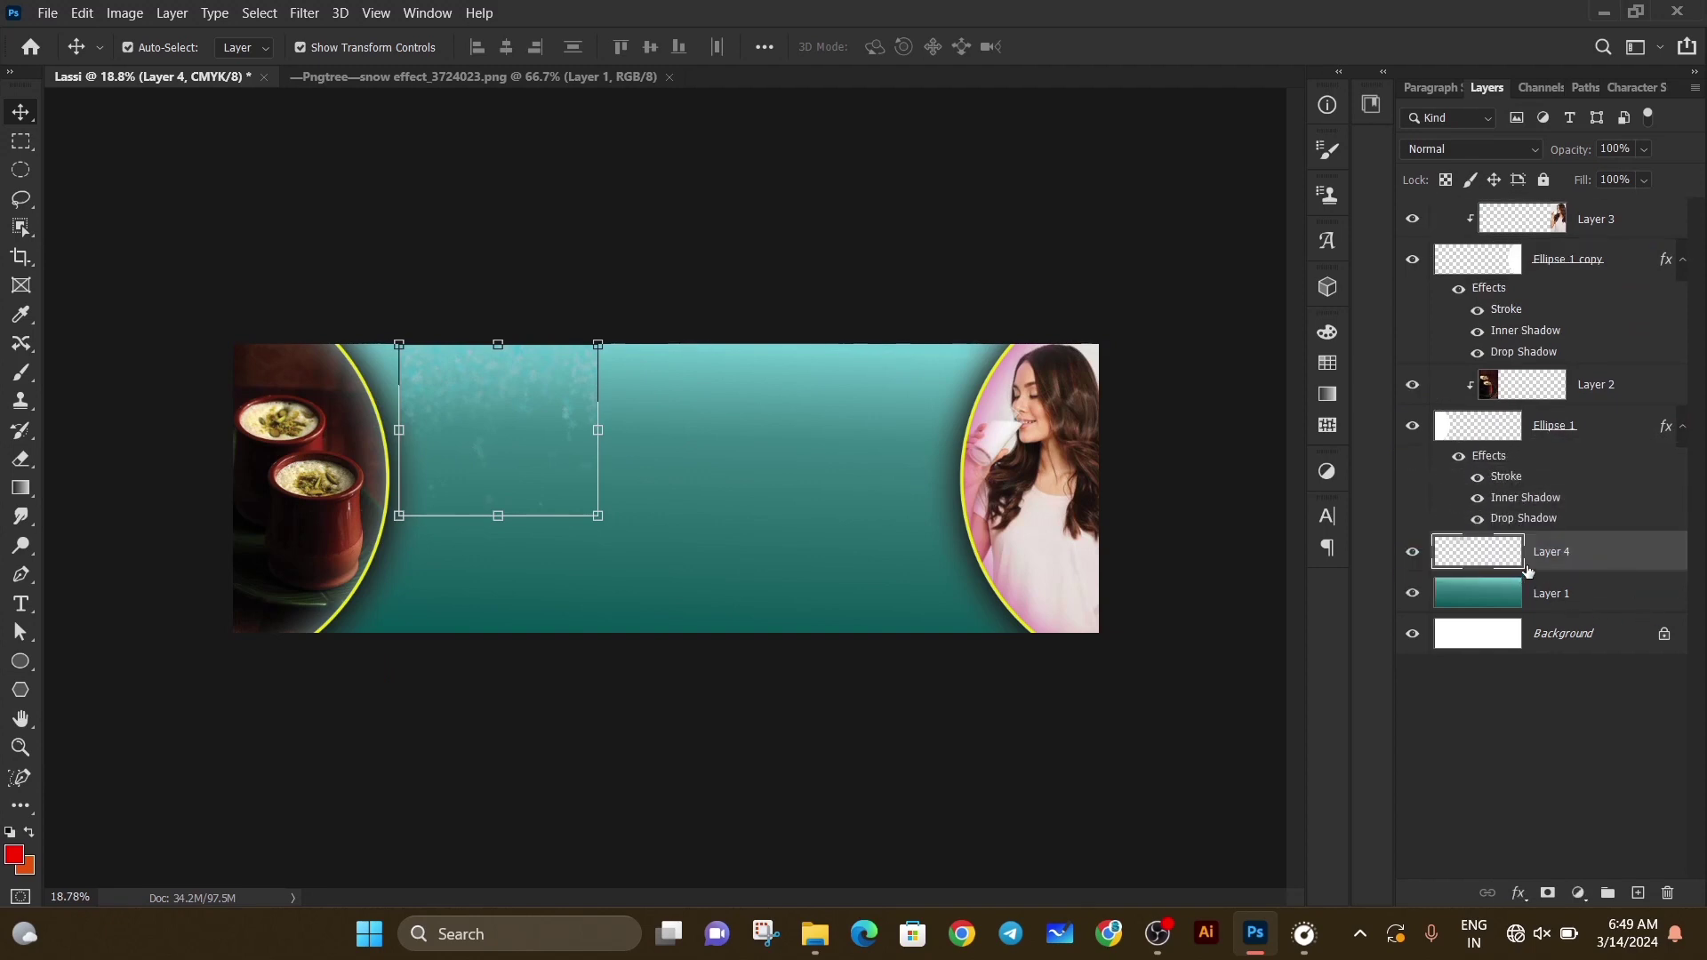
Stretch the snow texture to cover the teal band and close the snow document
left_click_drag(428, 370, 356, 368)
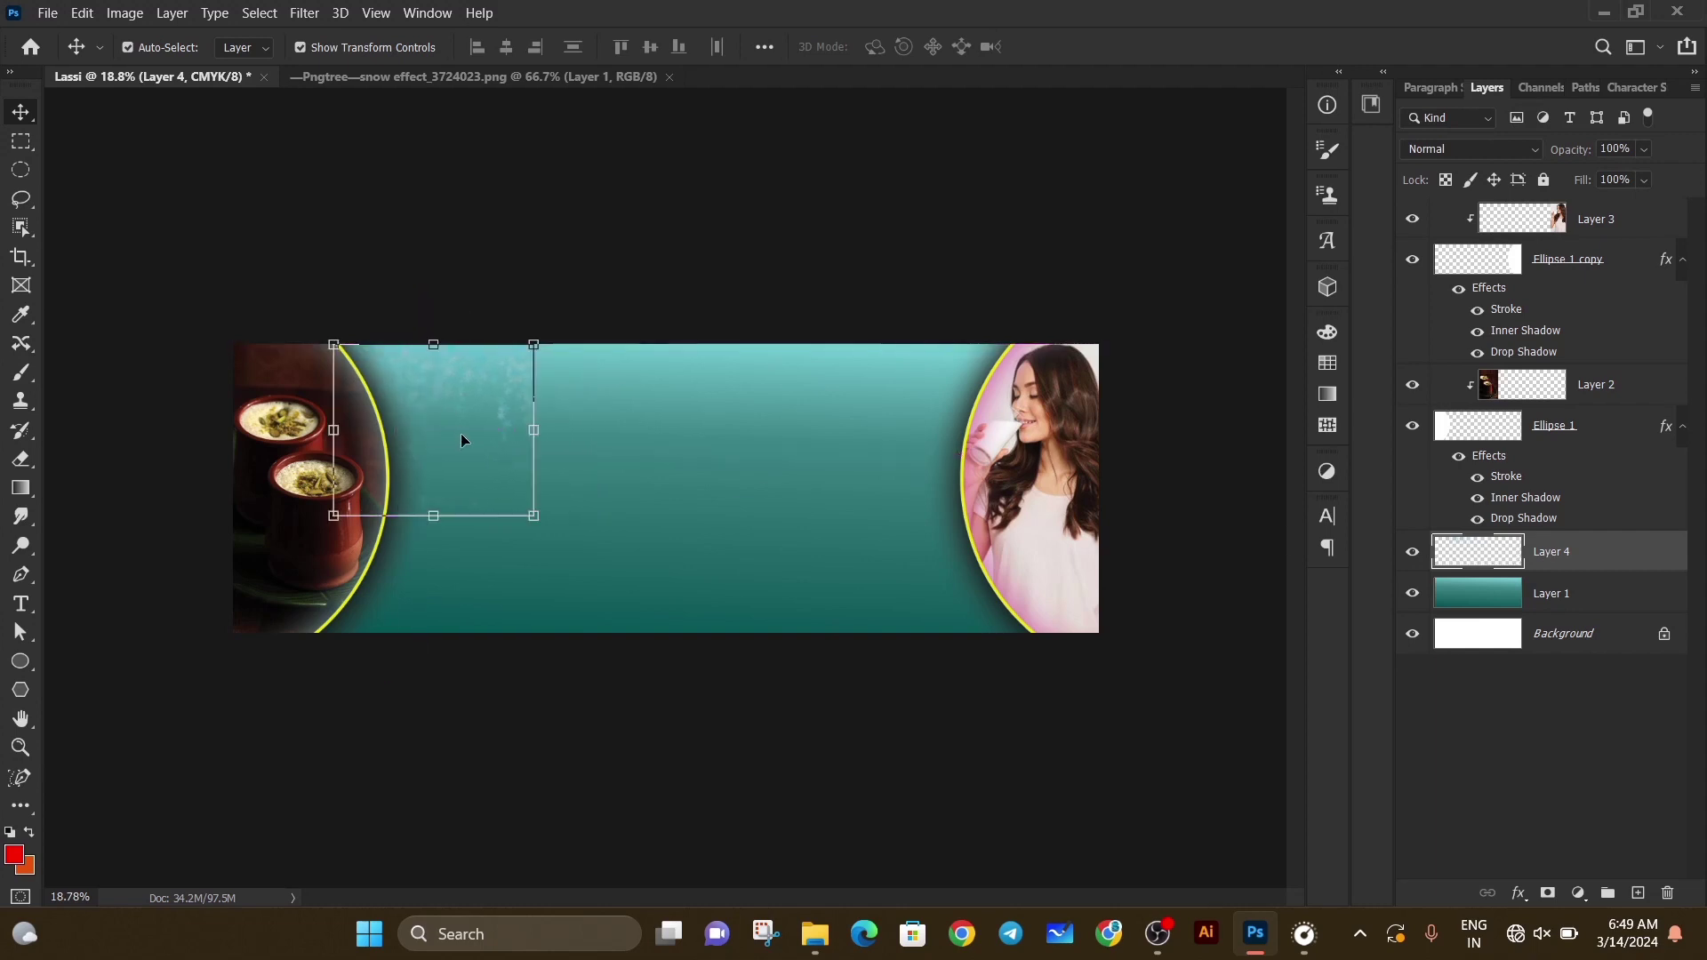
left_click_drag(534, 515, 1143, 798)
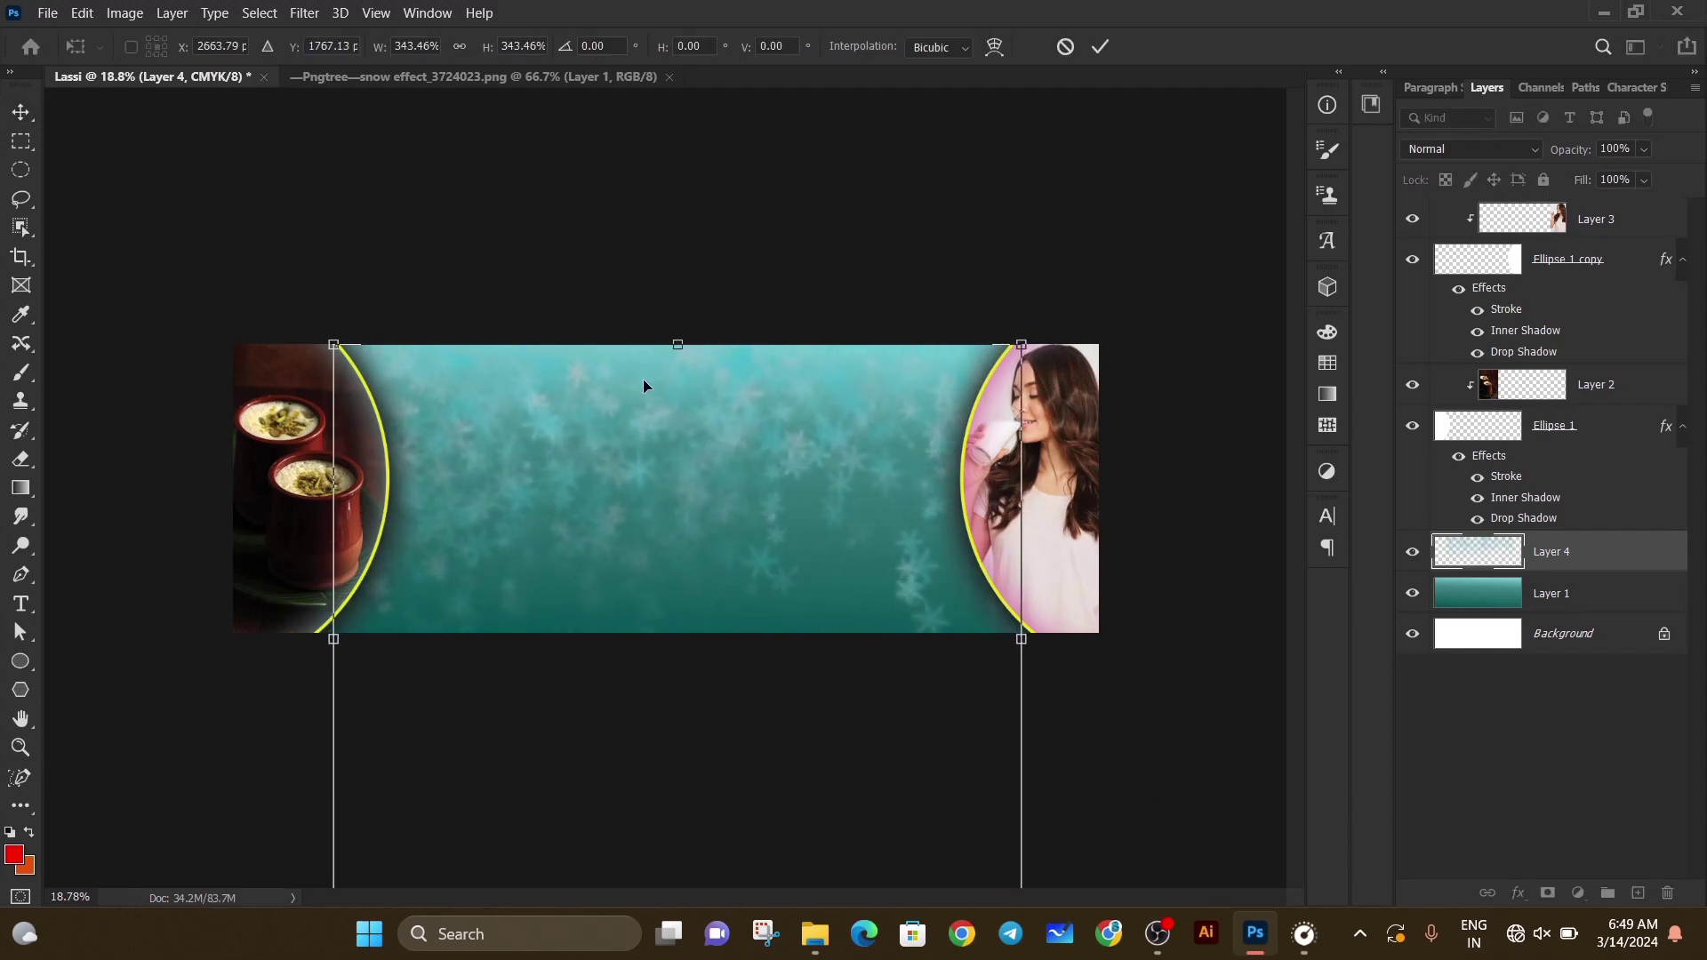
left_click_drag(652, 426, 662, 416)
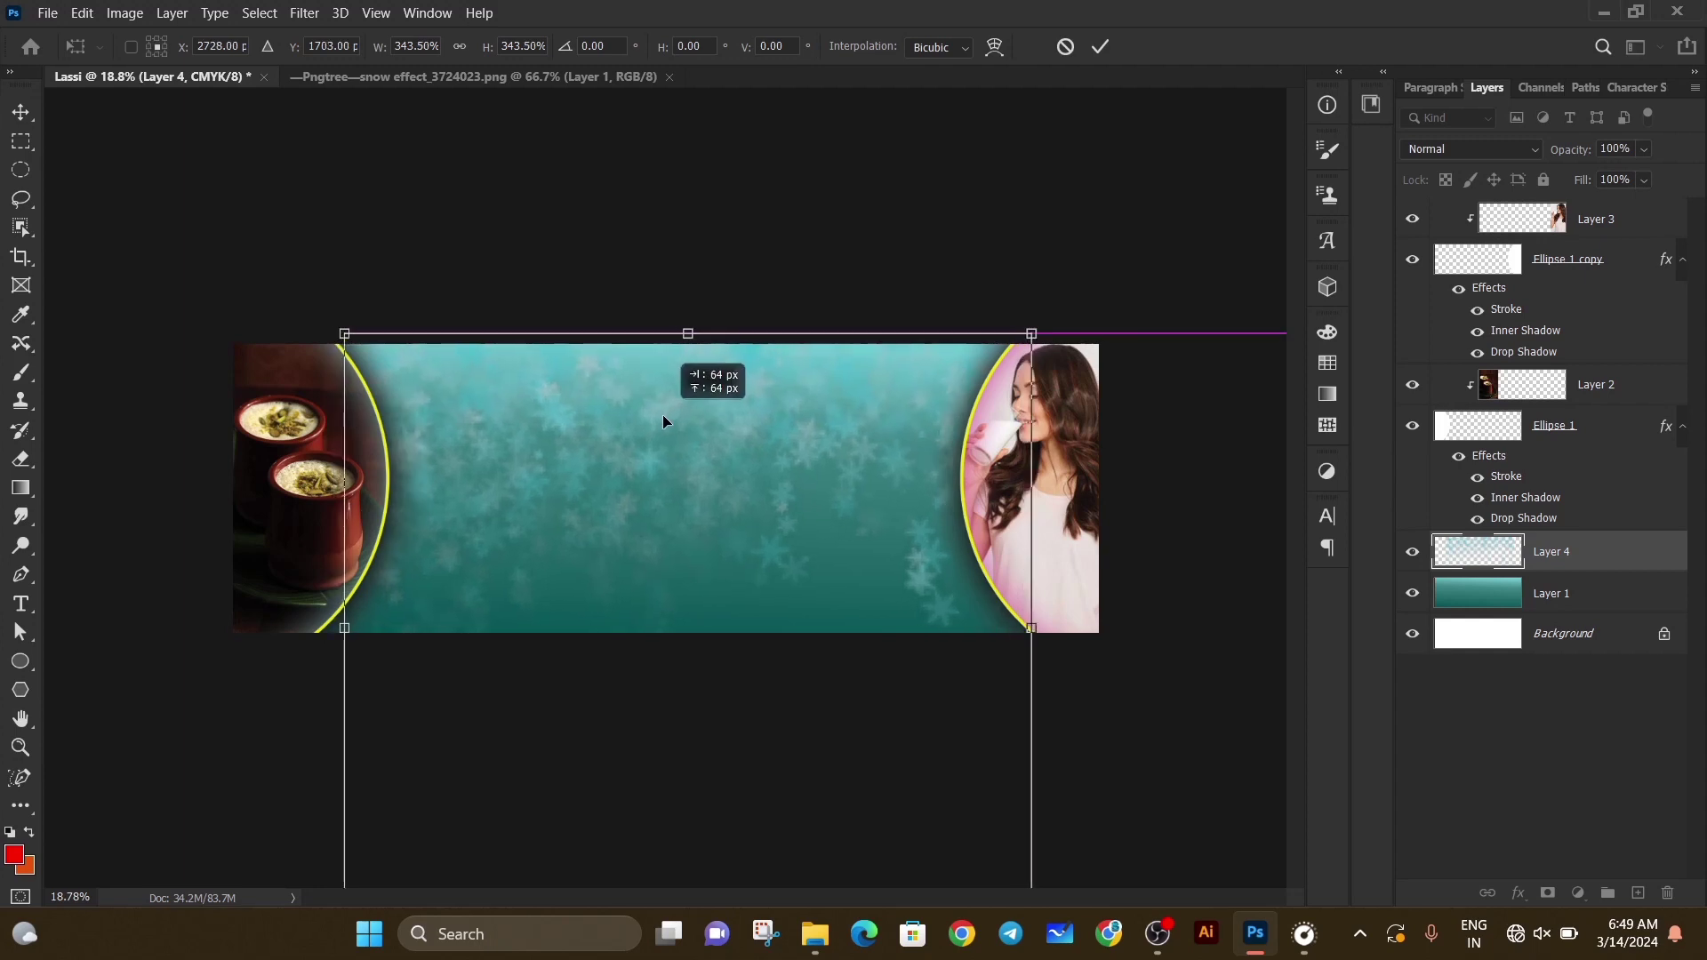
left_click_drag(663, 415, 667, 409)
left_click(1102, 47)
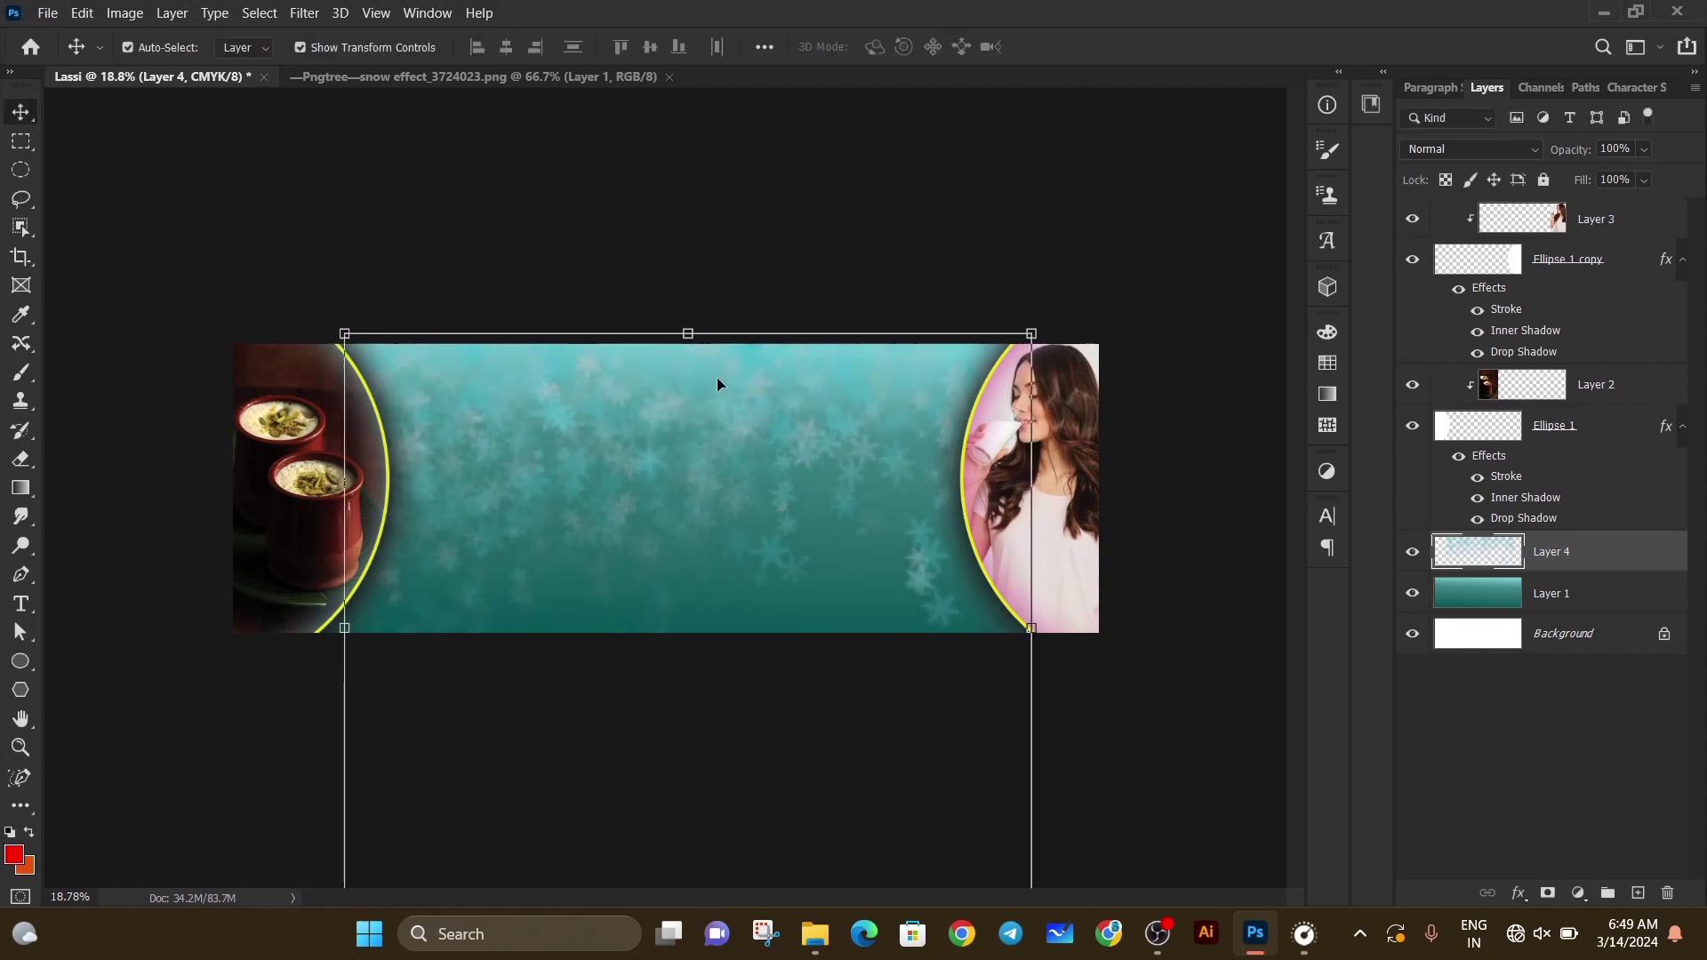
left_click(756, 174)
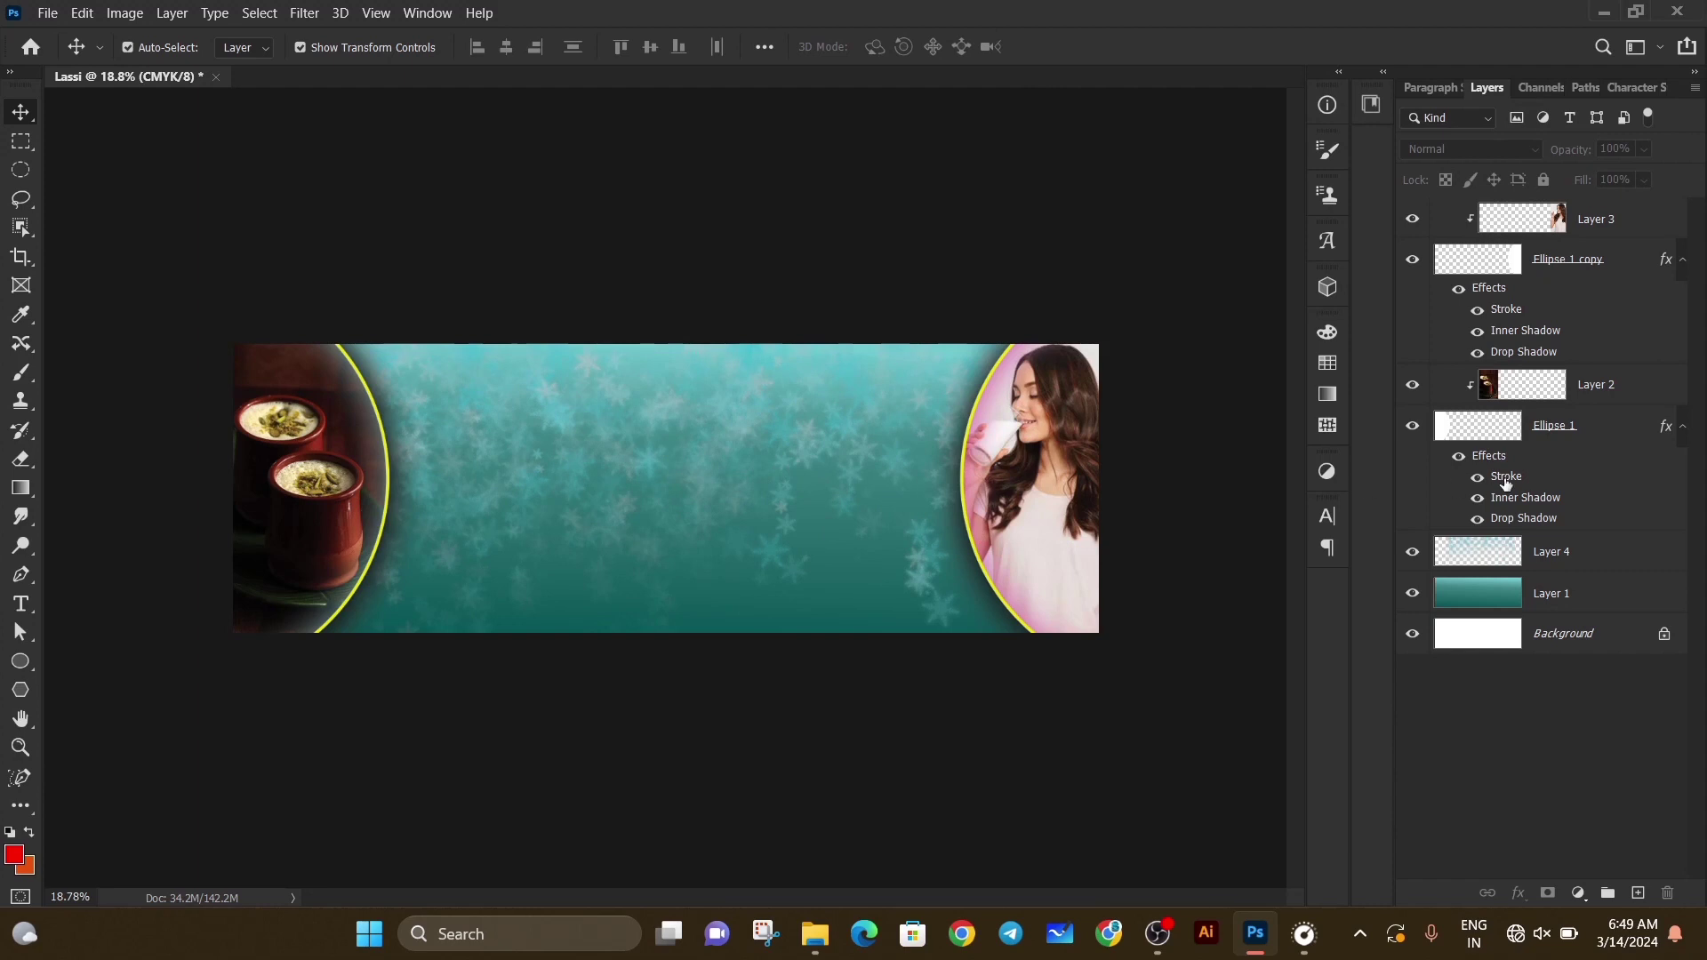
Open Blending Options for the snowflake Layer 4
left_click(1588, 562)
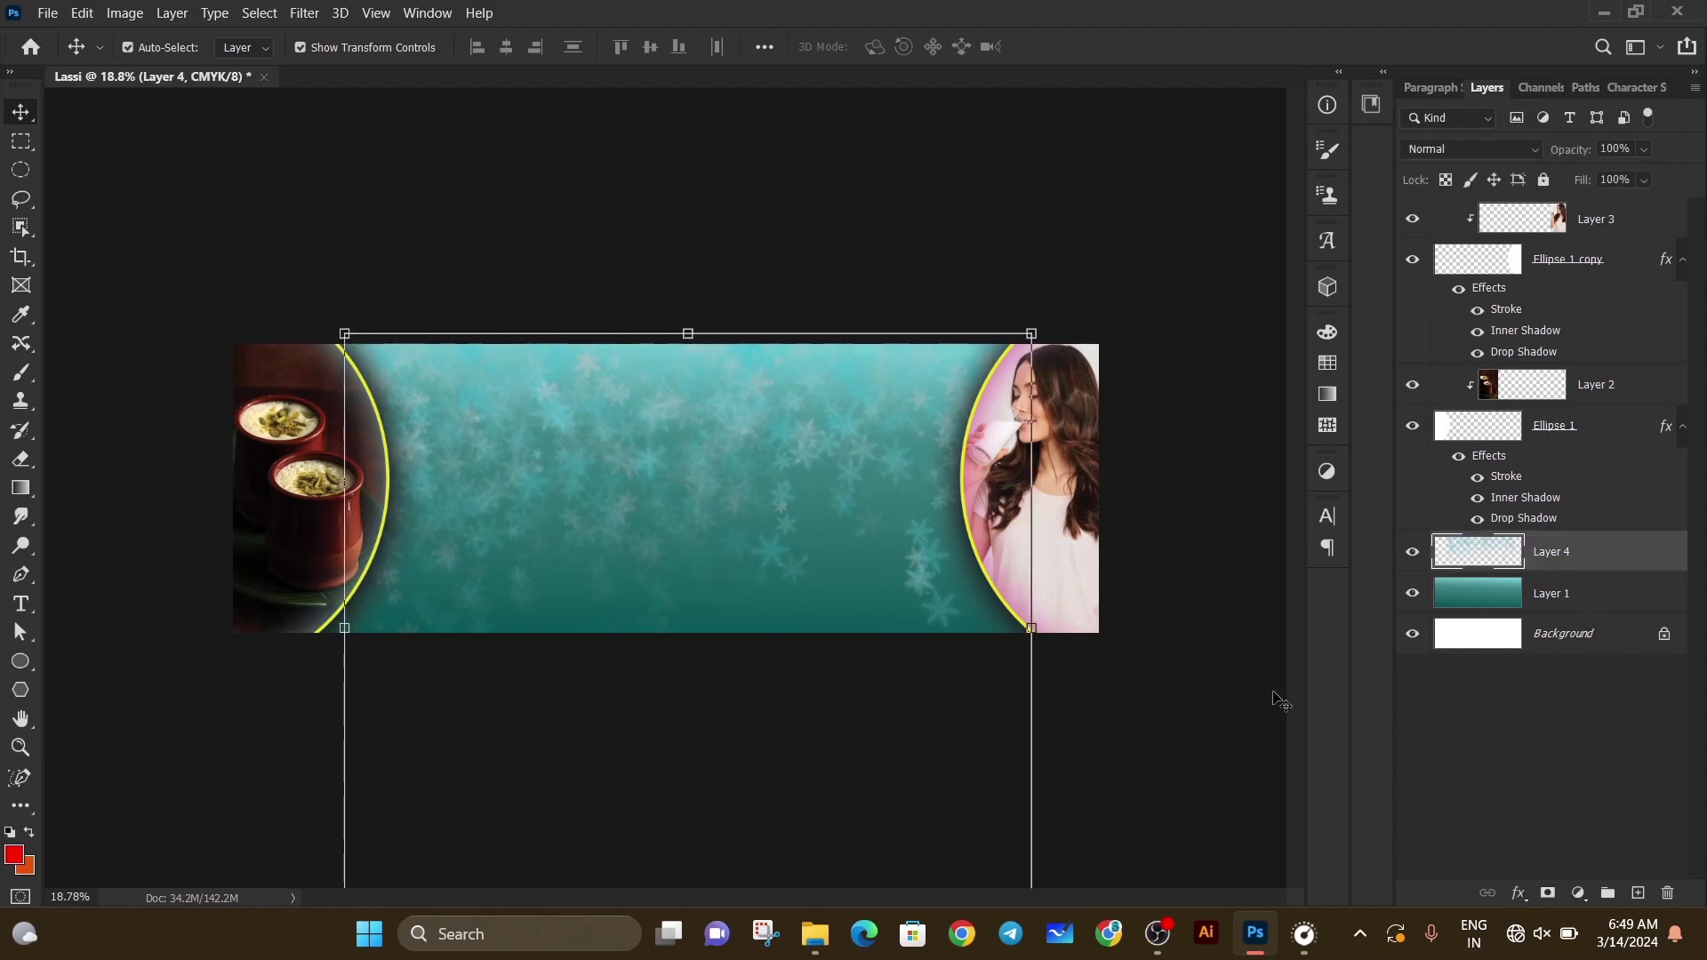
left_click(1525, 896)
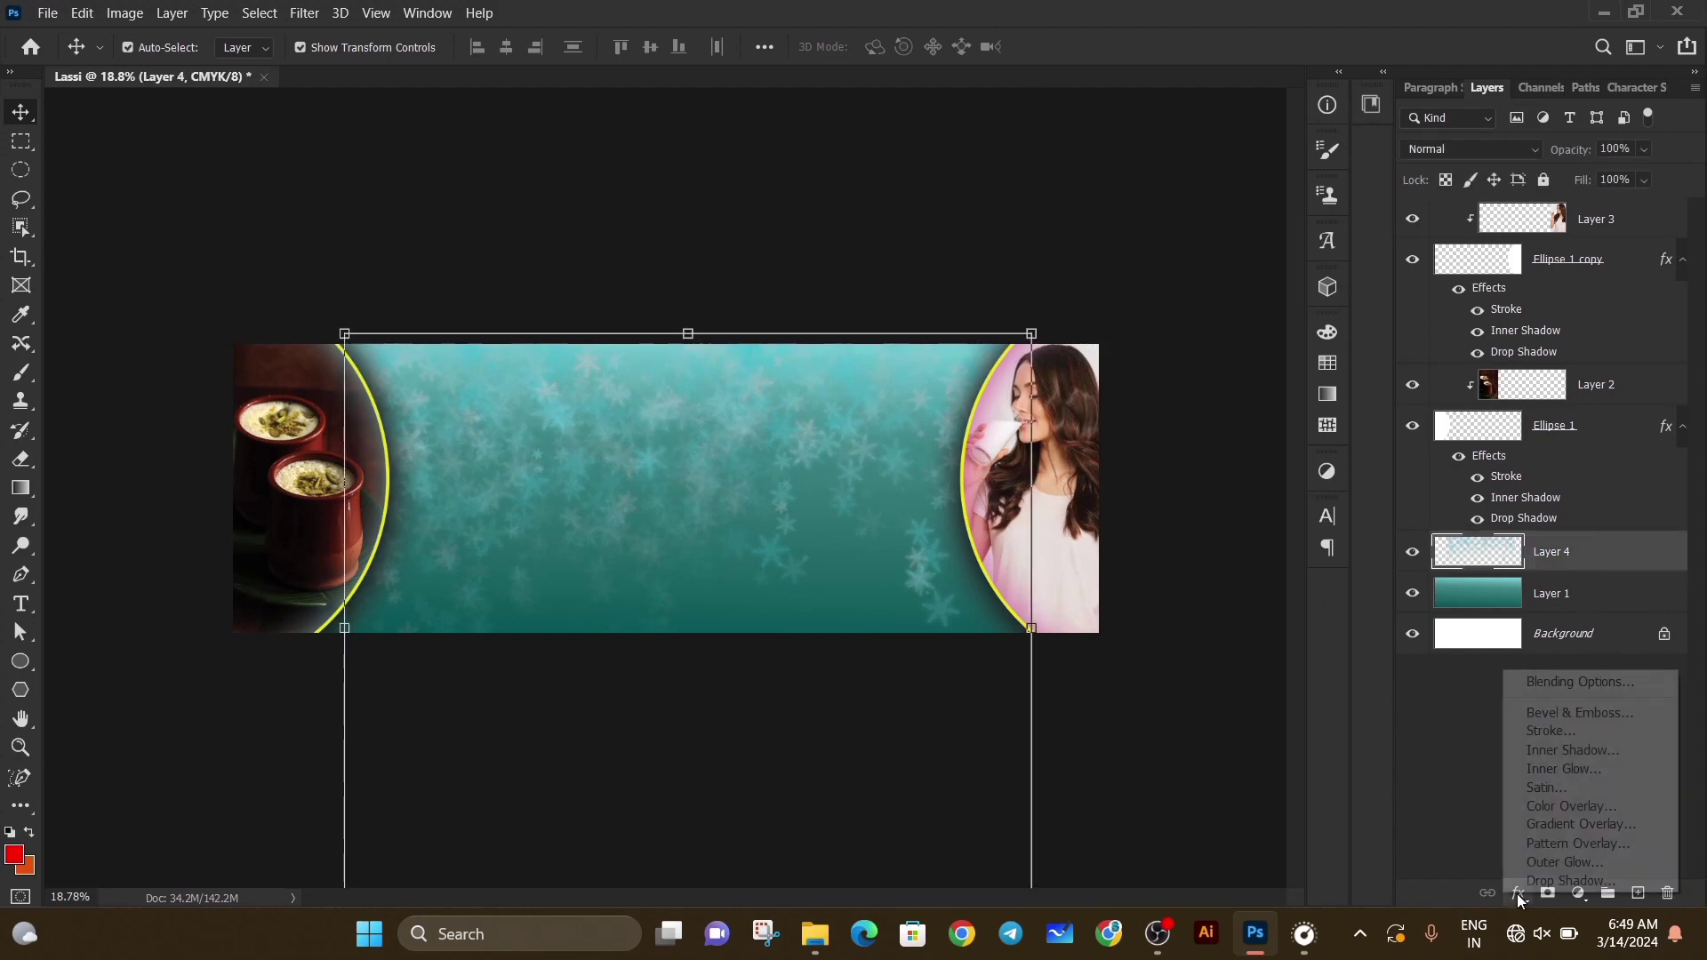
left_click(1549, 687)
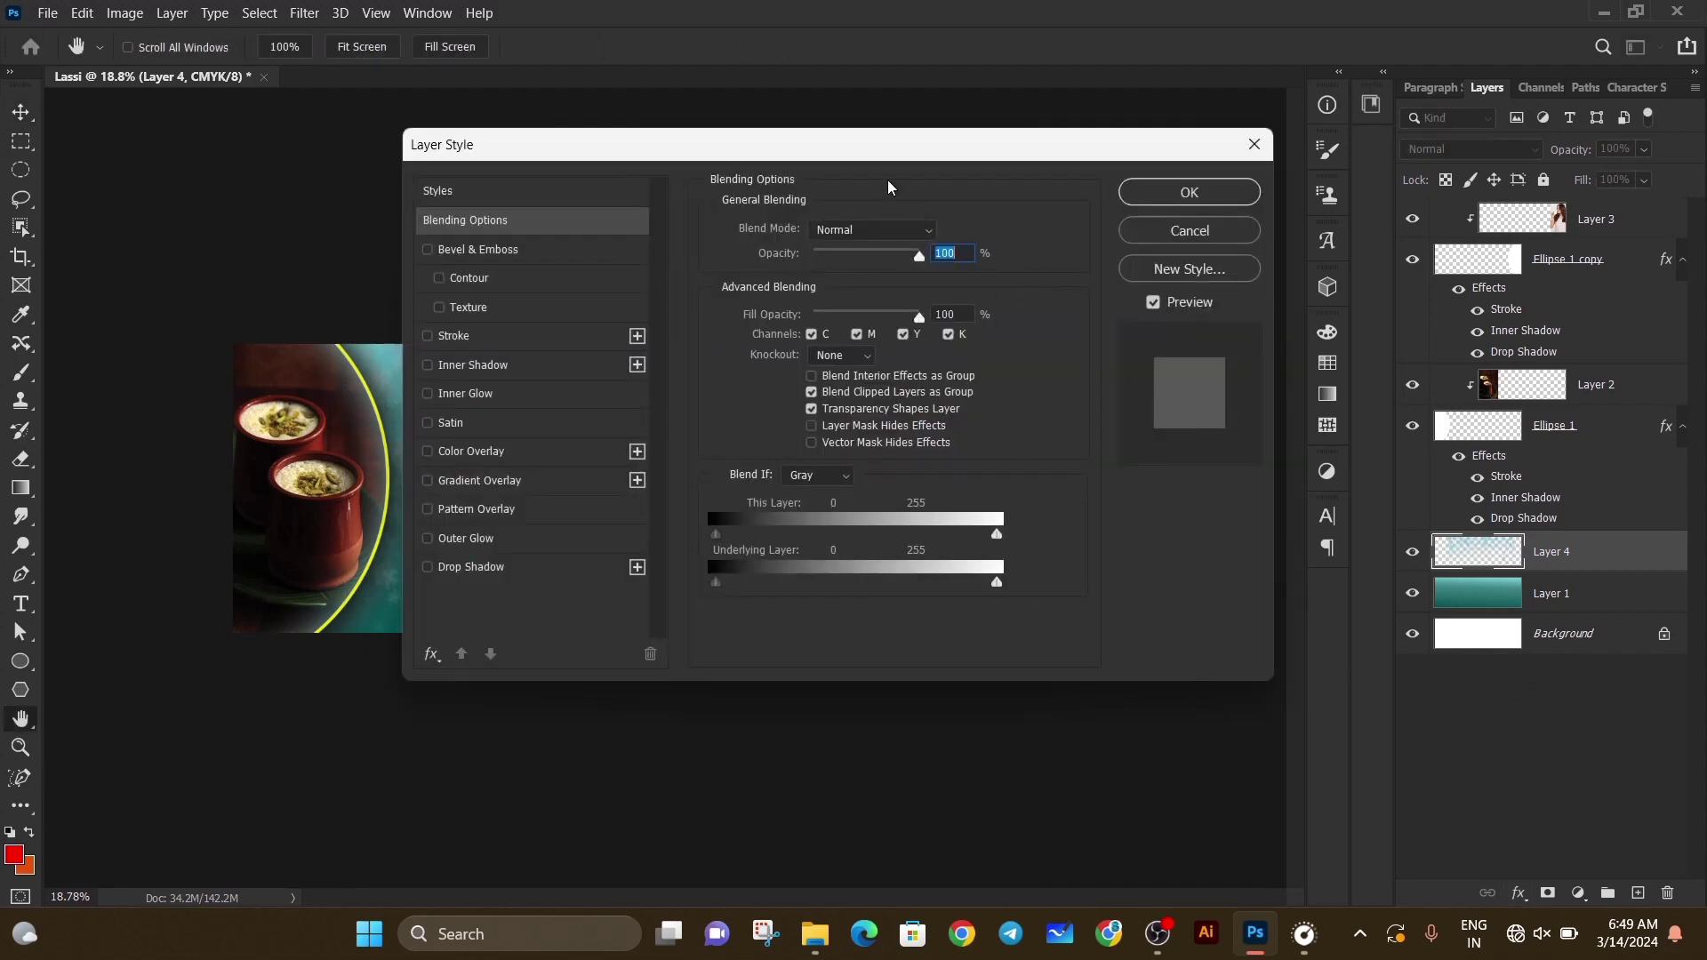
left_click_drag(1084, 240, 1481, 221)
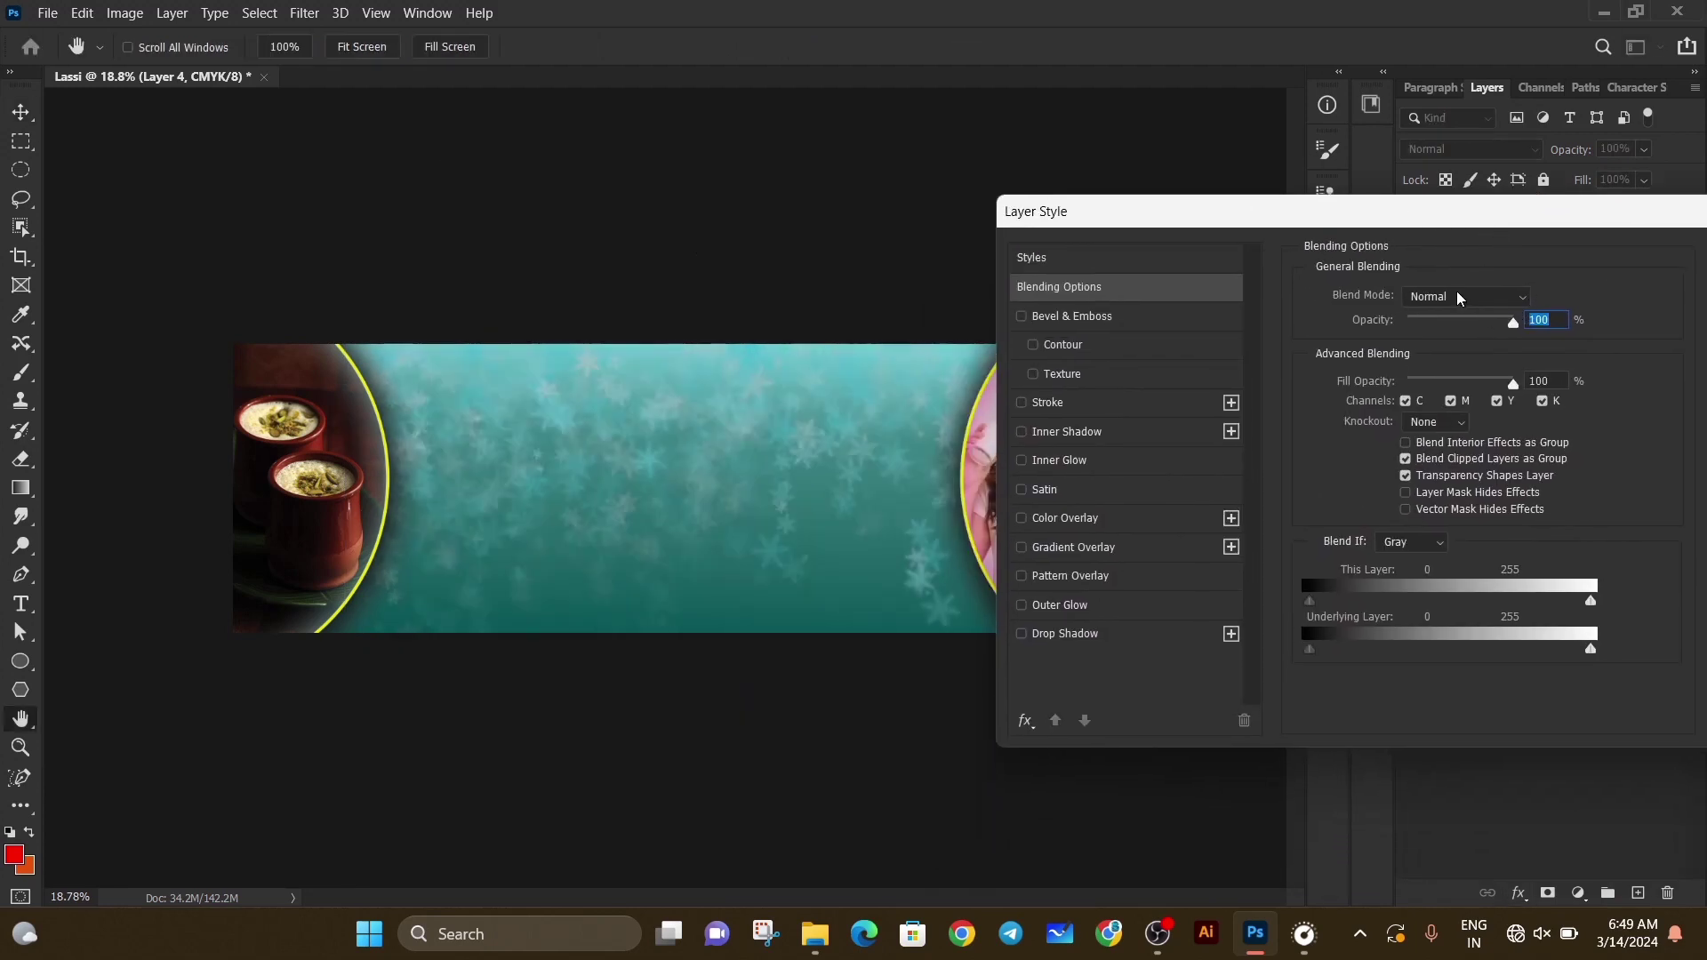
Preview blend modes from Dissolve through Divide on the snowflake layer
left_click(1459, 299)
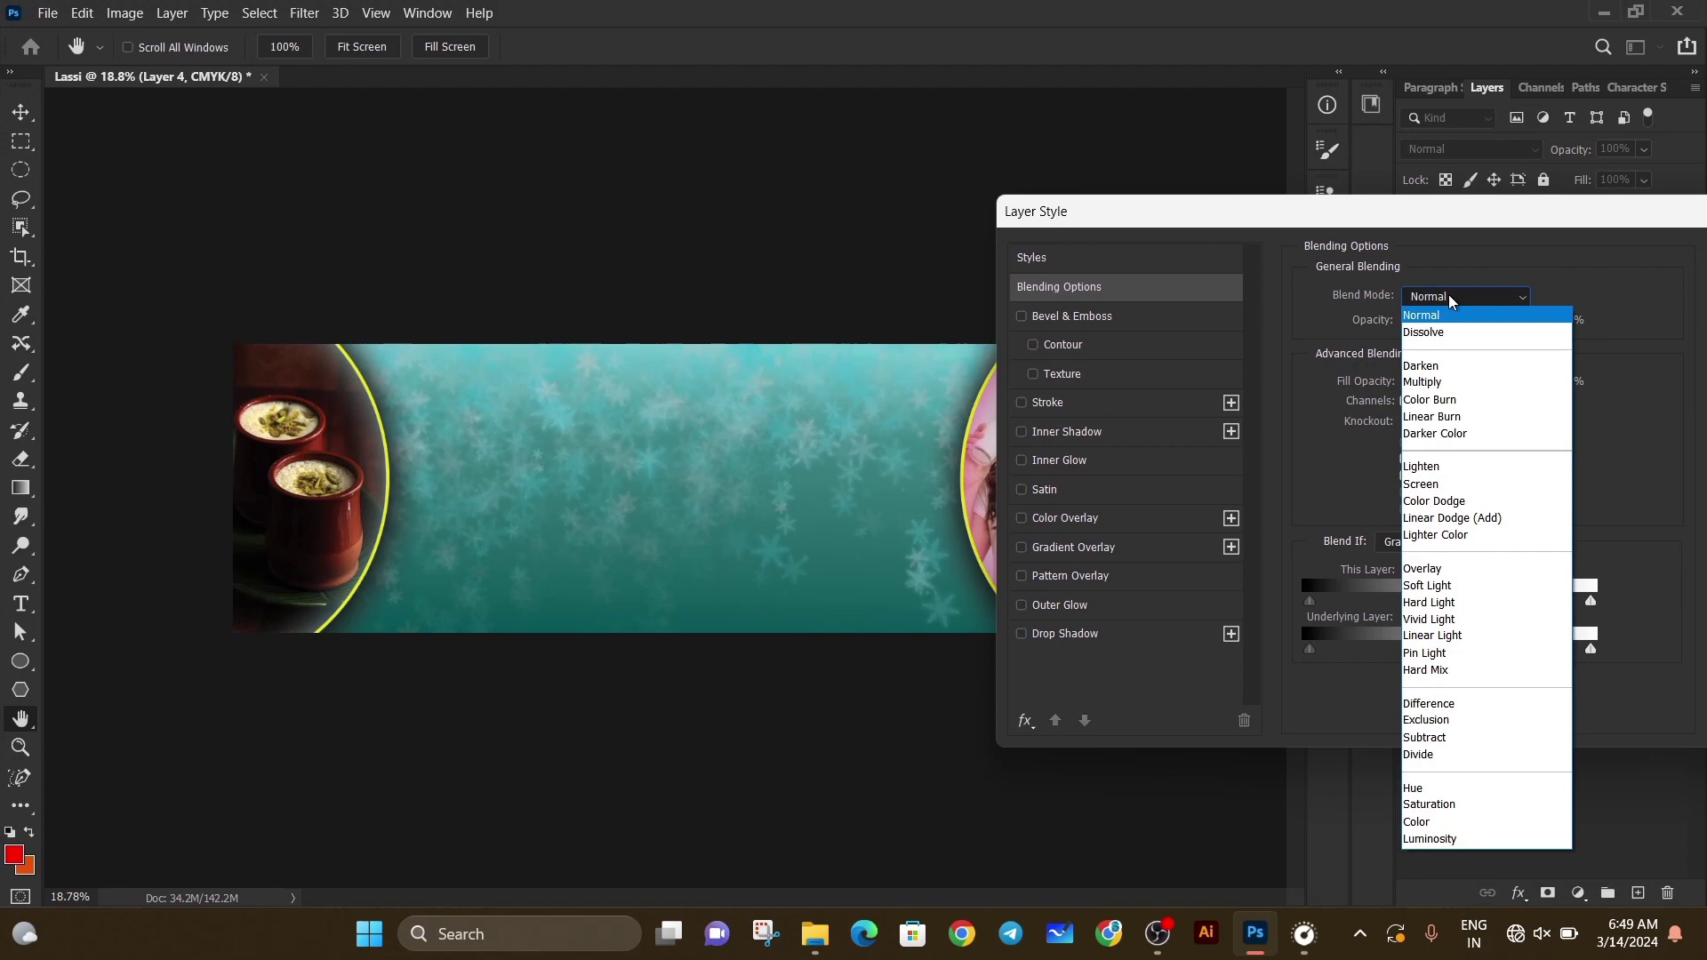
key("Down")
key("Down")
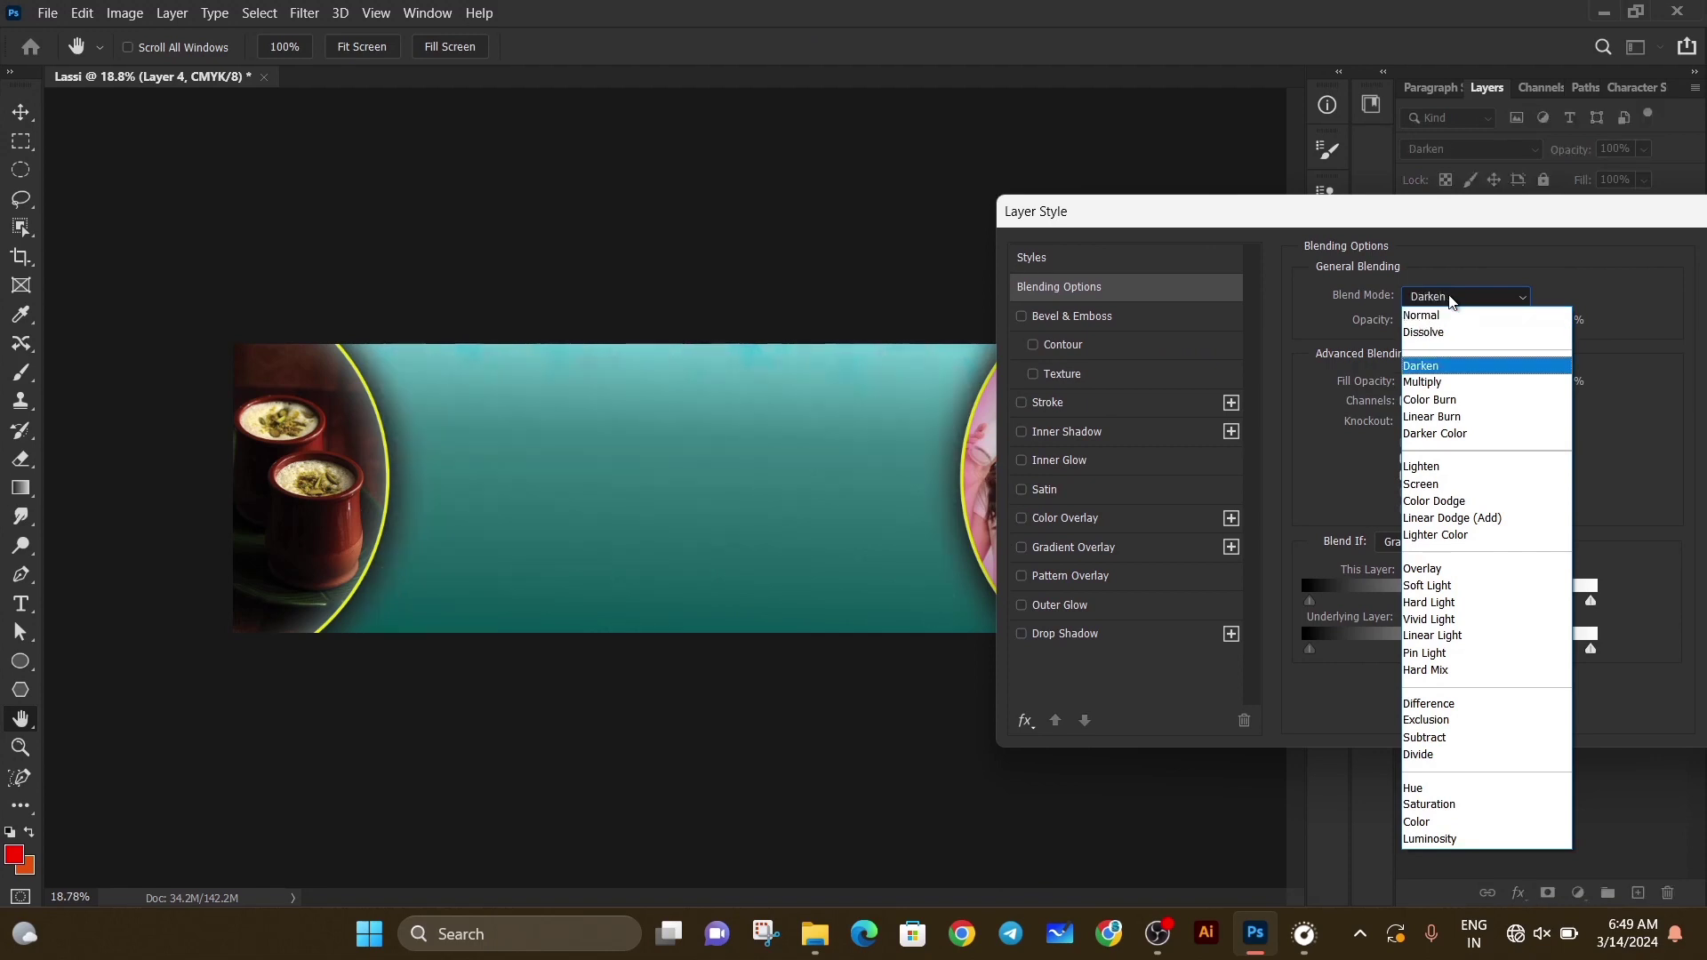
key("Up")
key("Down")
key("Up")
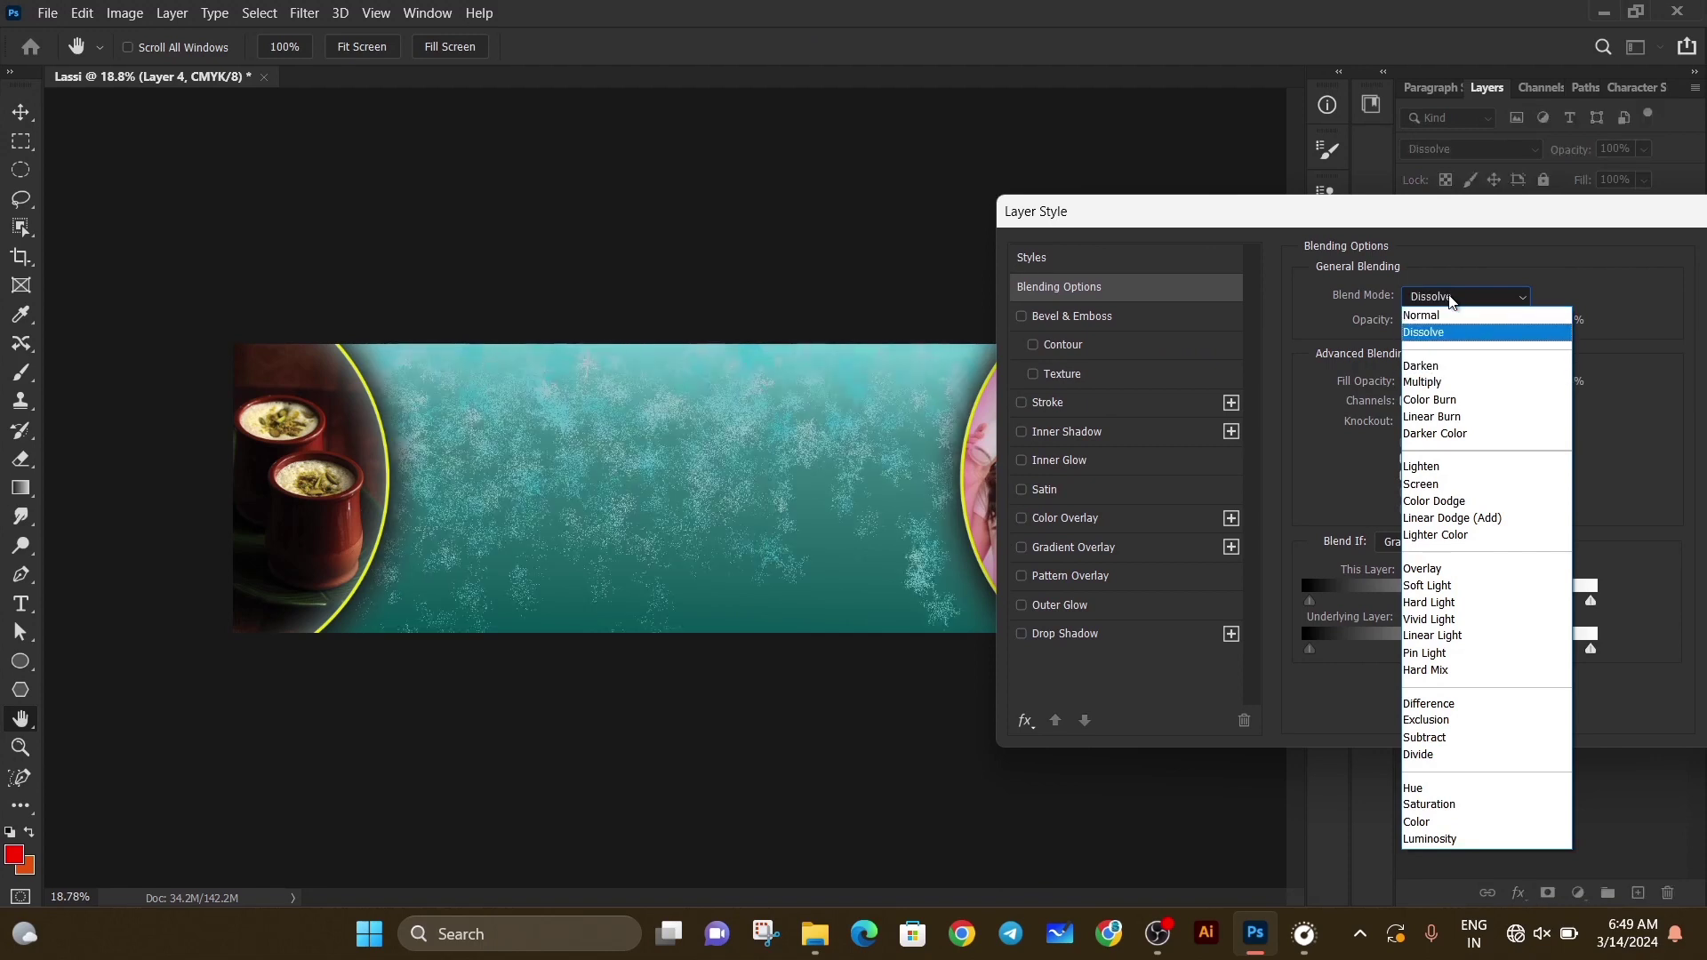
key("Down")
key("Down")
key("Down")
key("Down")
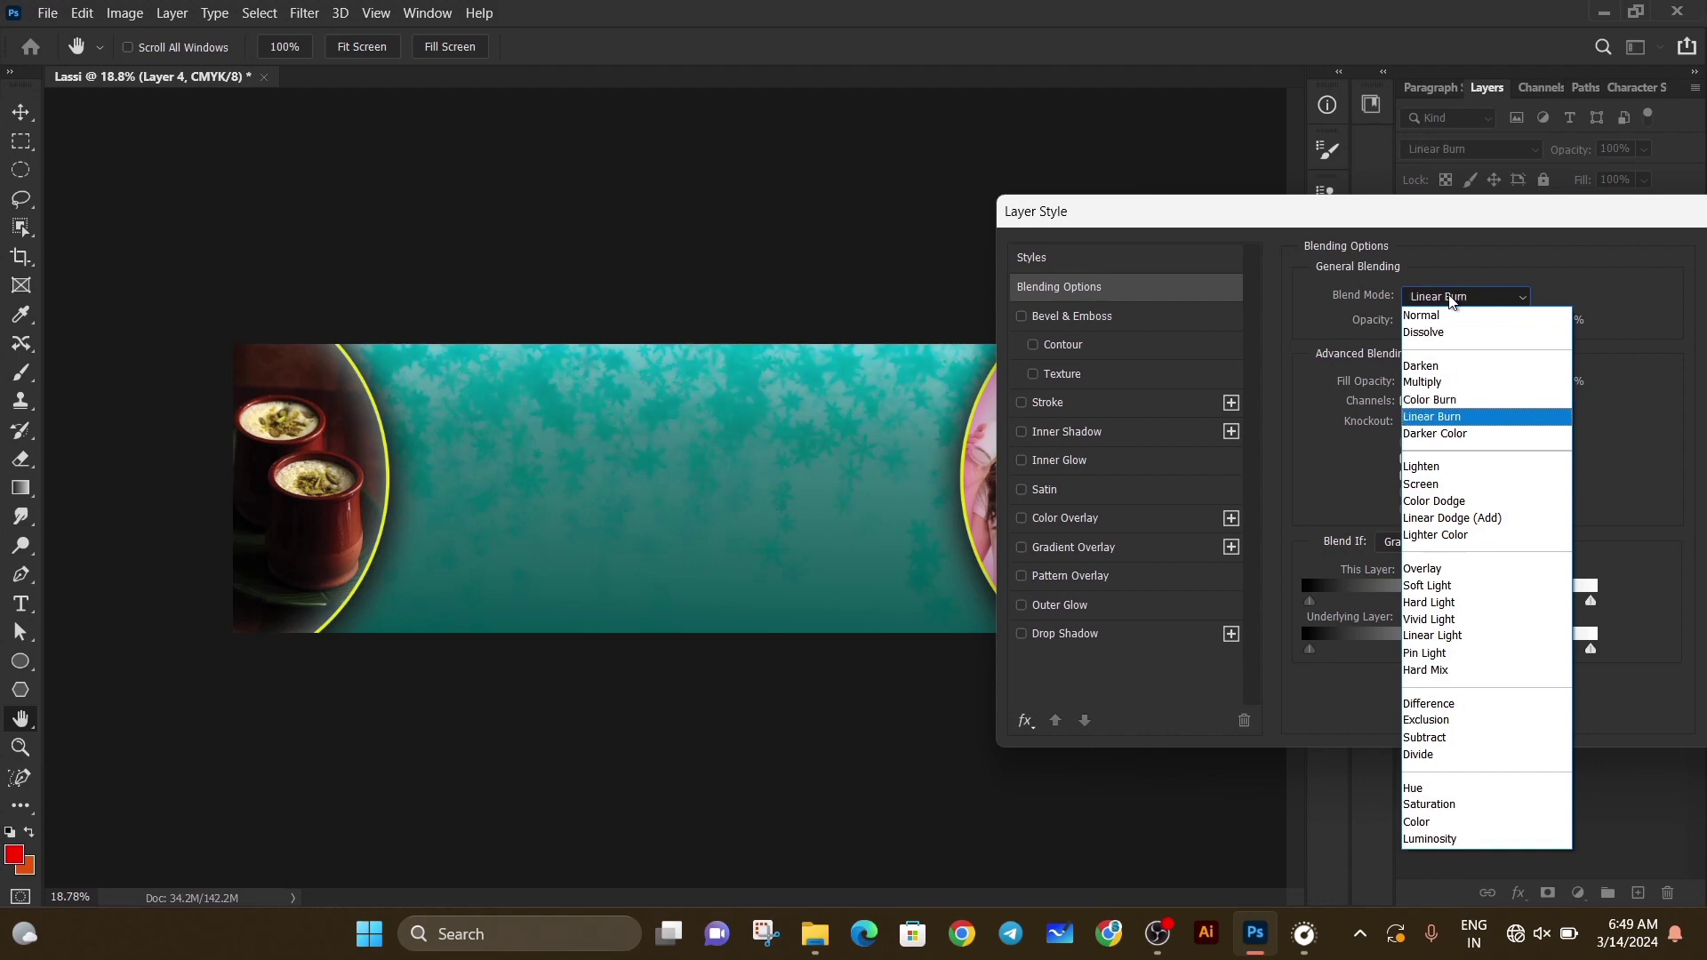
key("Down")
key("Up")
key("Up")
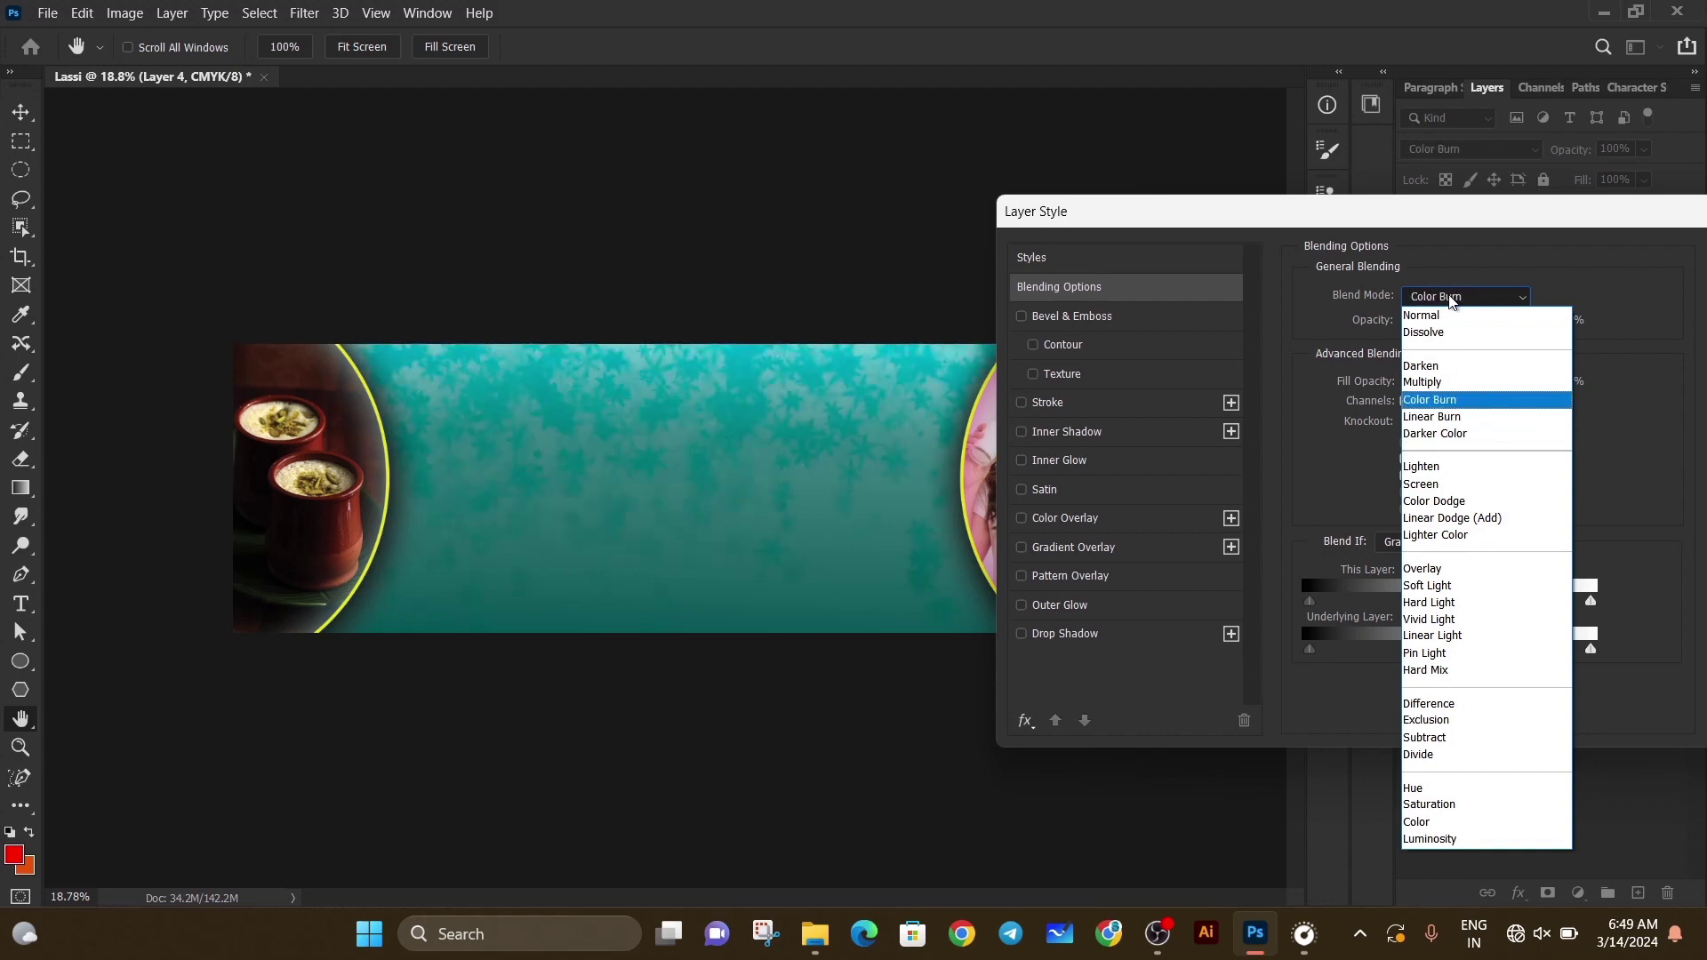
key("Down")
key("Down")
key("Down")
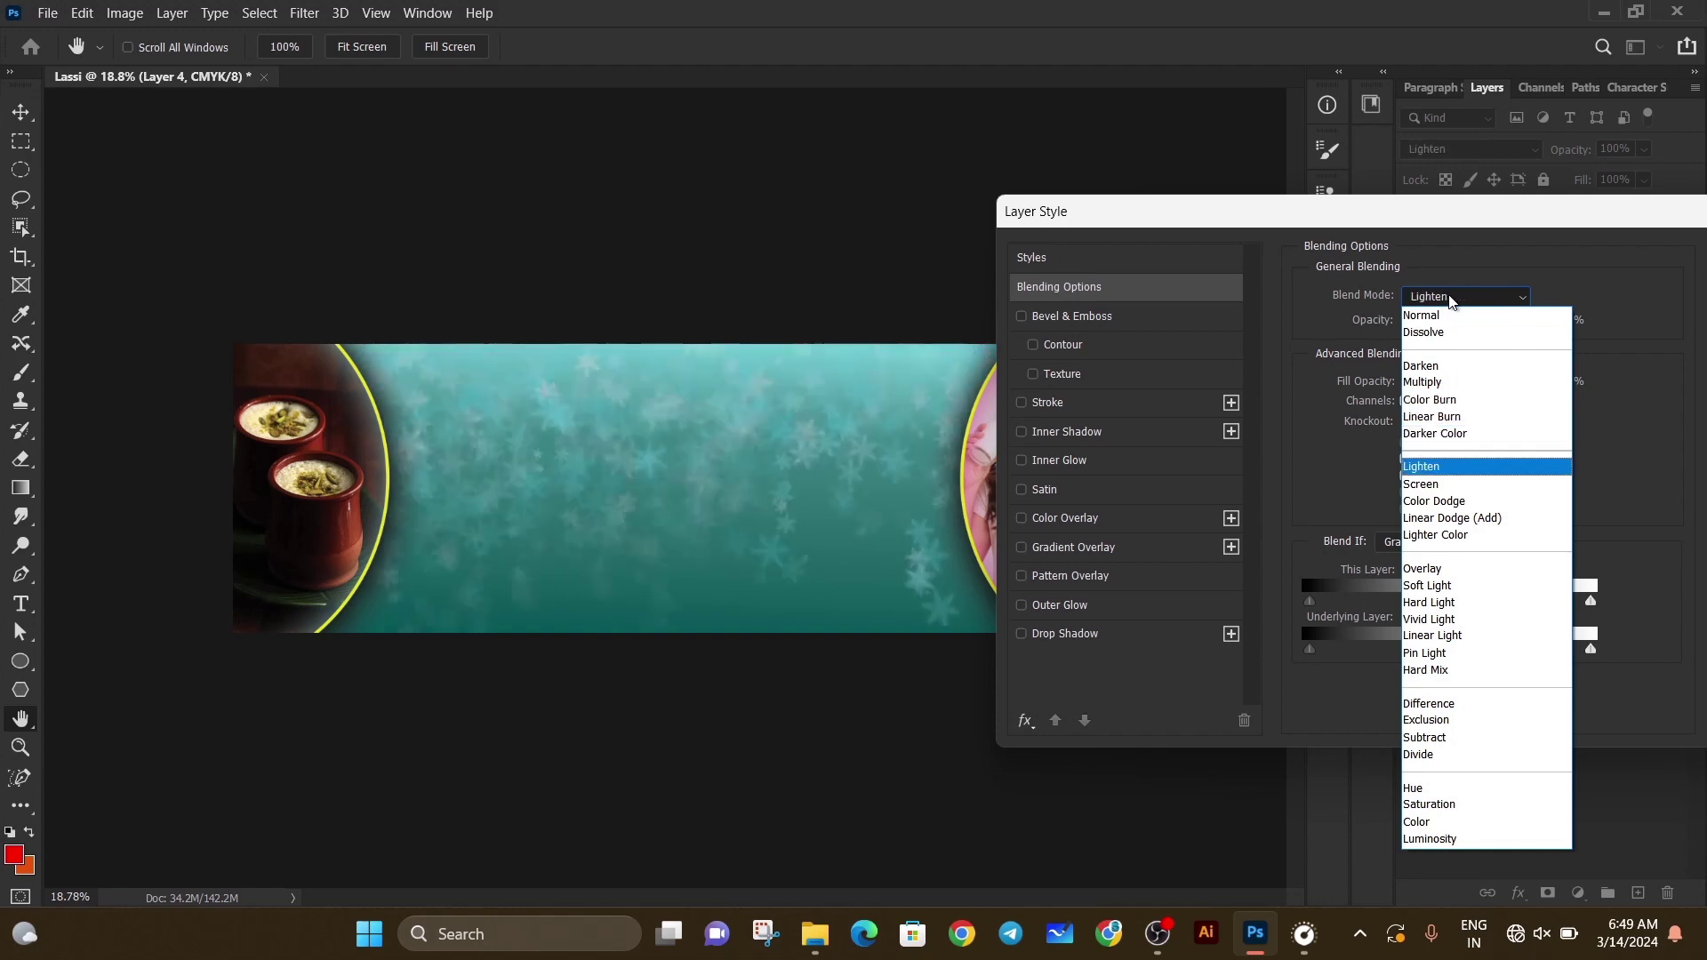
key("Down")
key("Down")
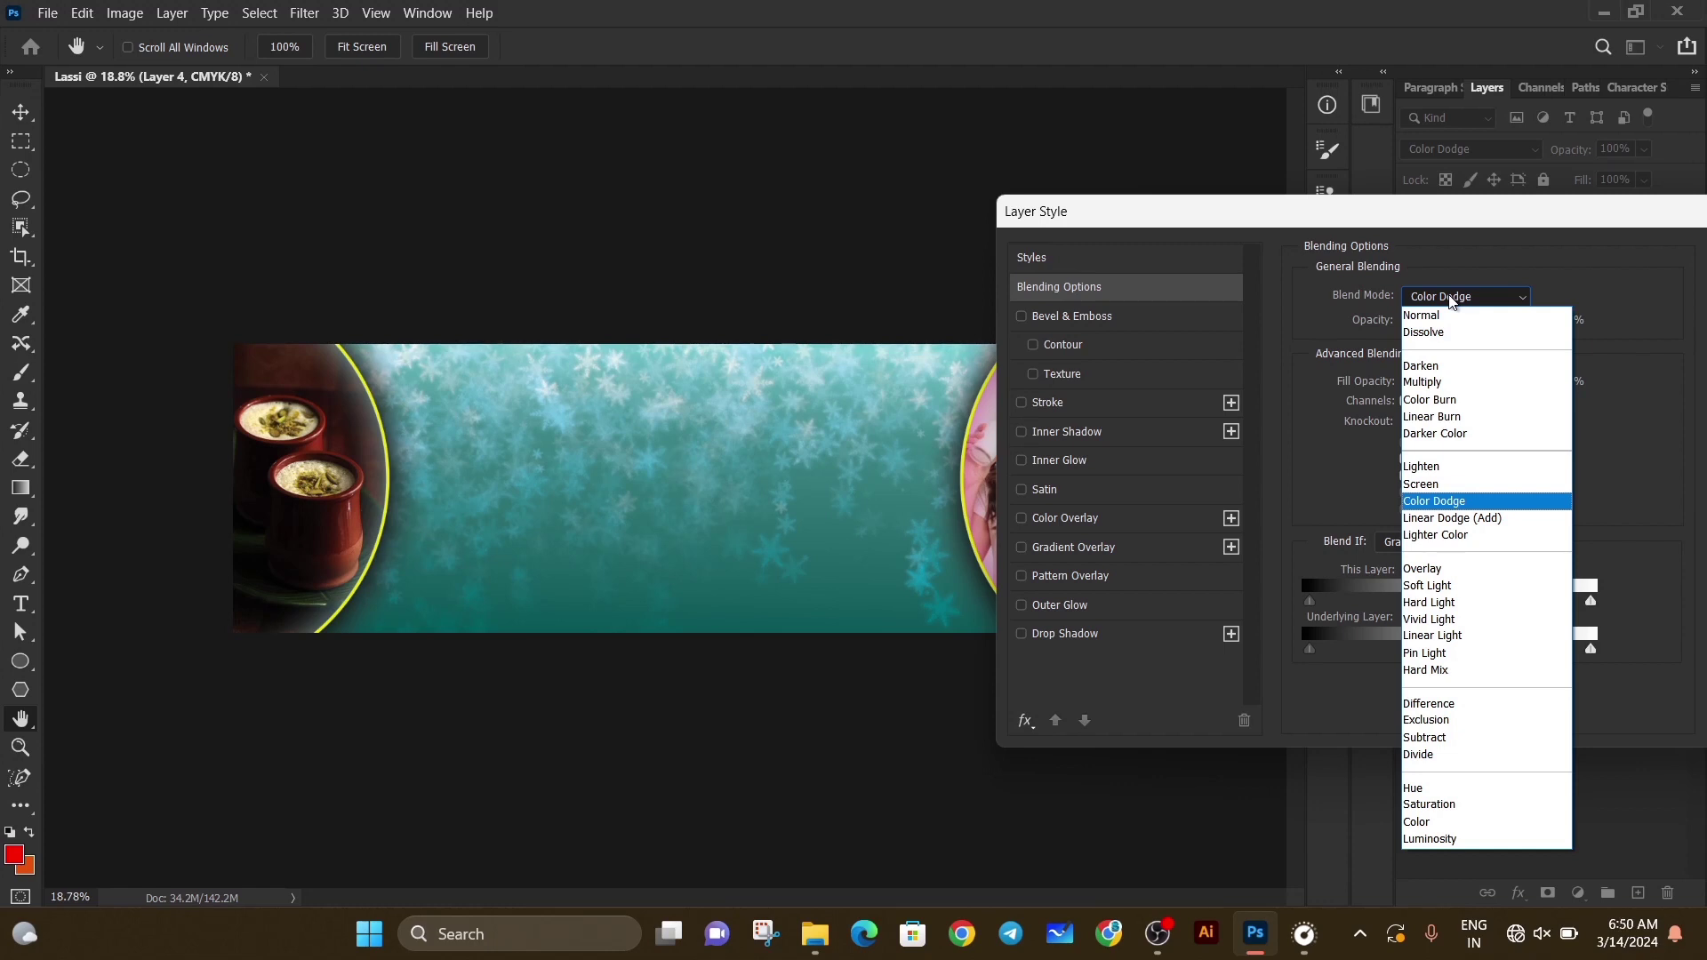
key("Down")
key("Down")
key("Down")
key("Up")
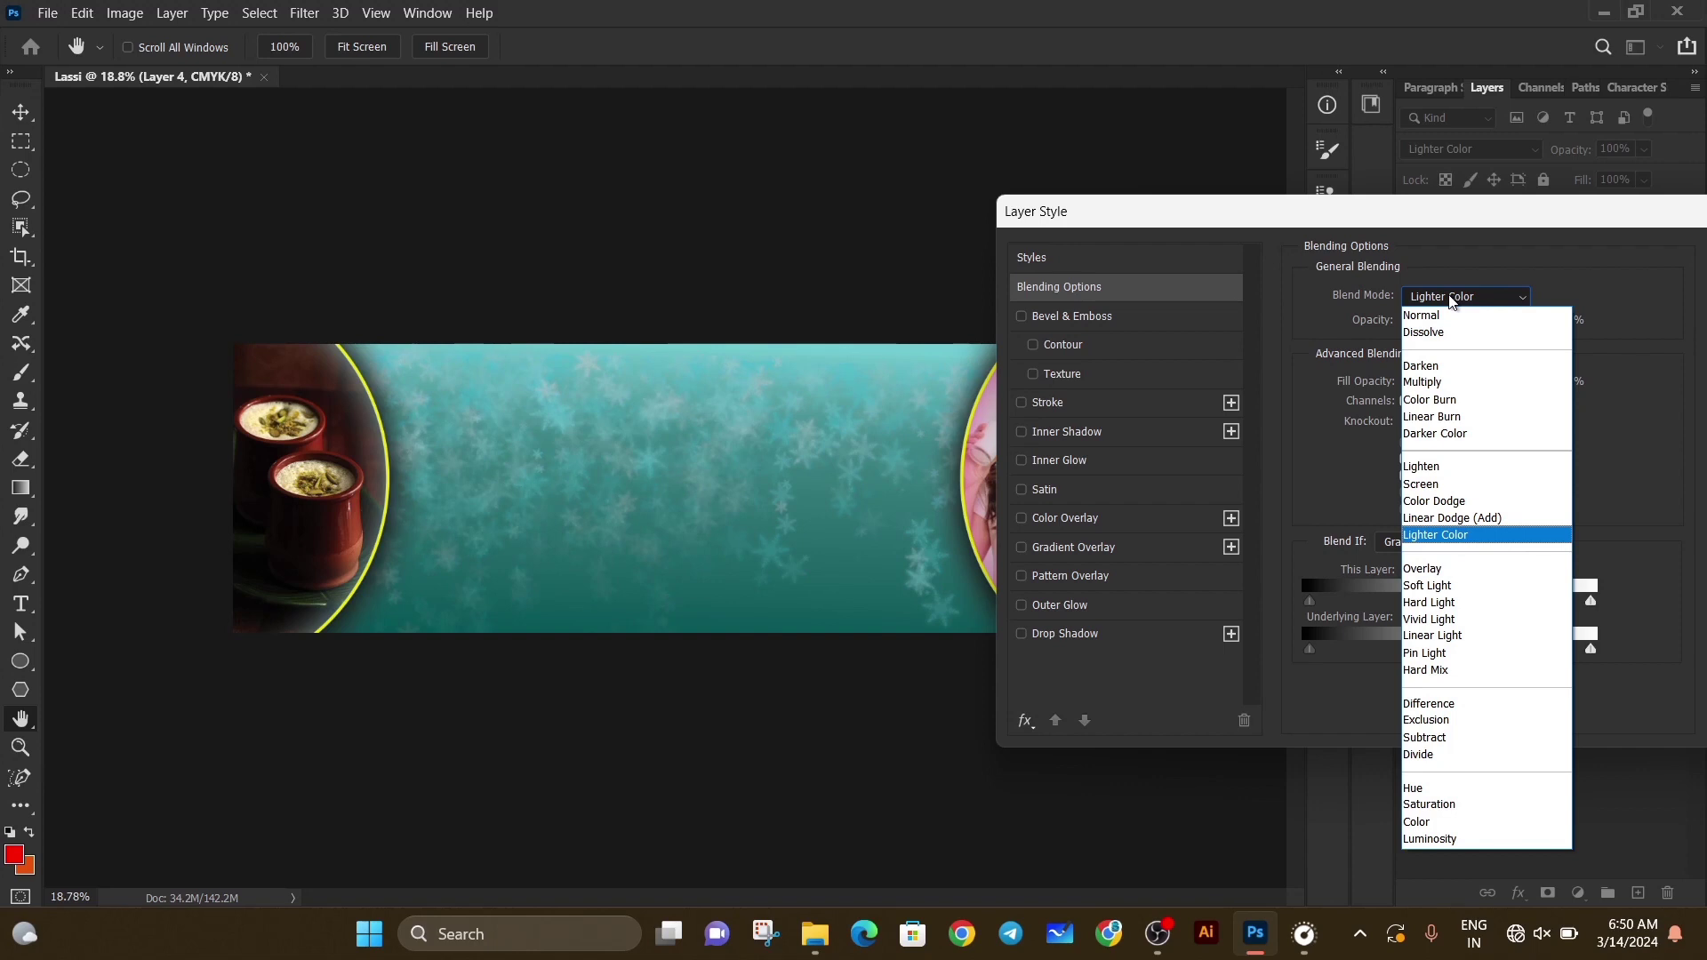
key("Down")
key("Down")
key("Down")
key("Down")
key("Down")
key("Down")
key("Down")
key("Down")
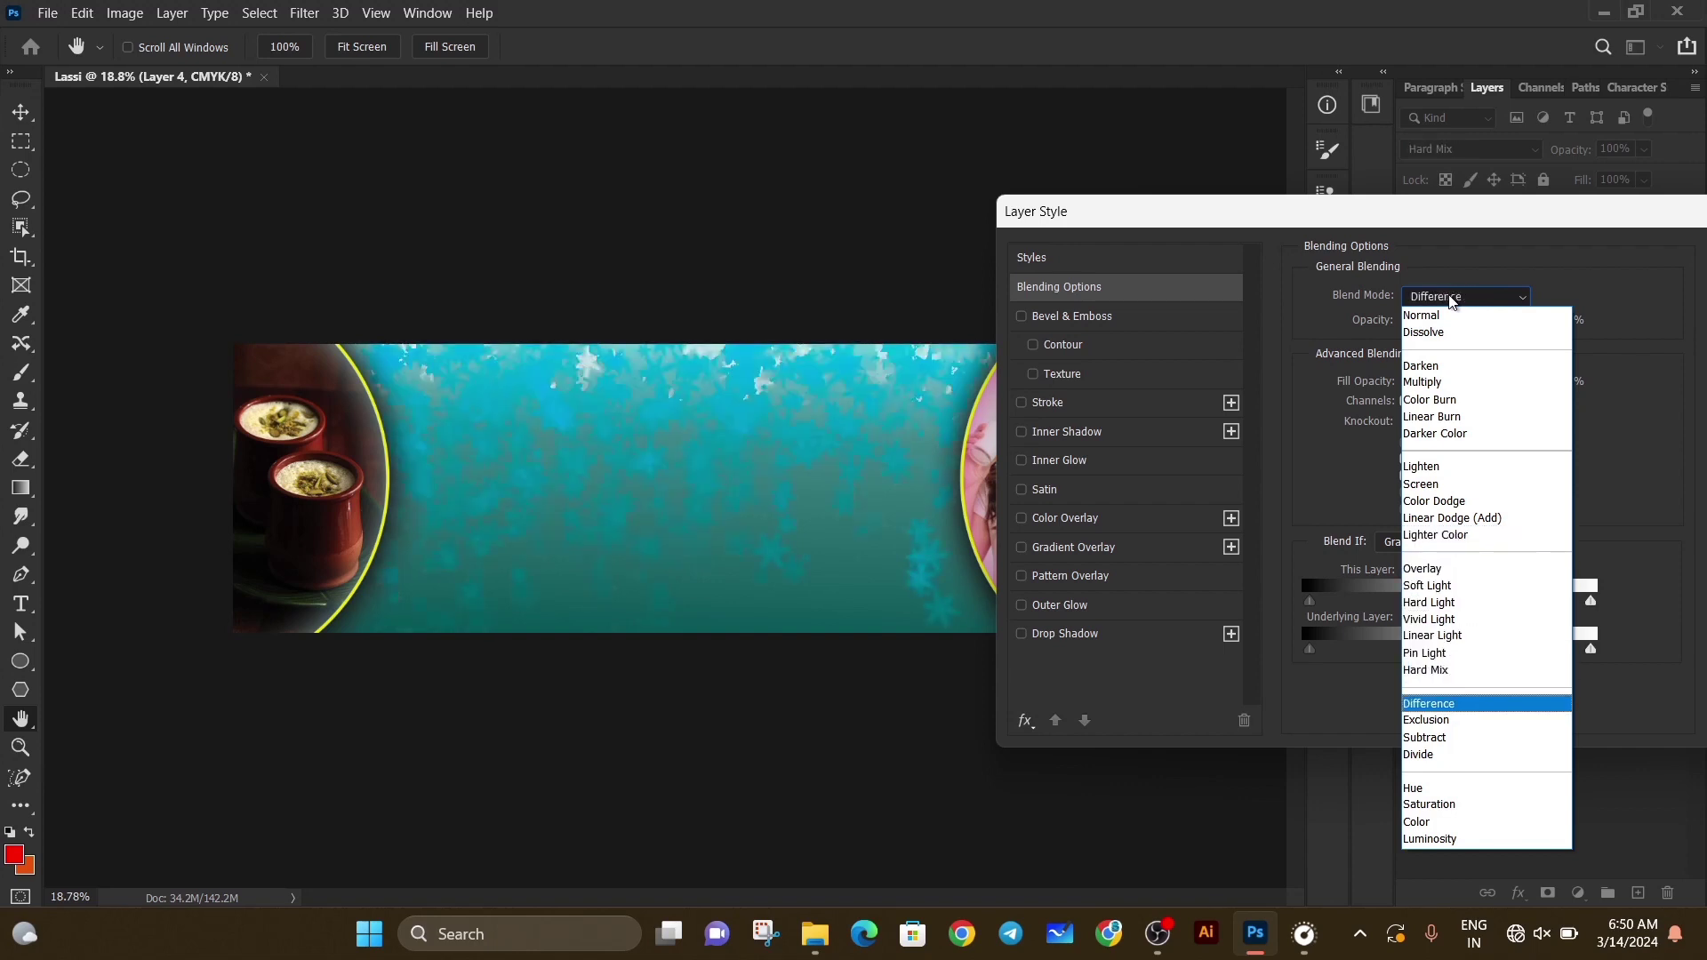
key("Down")
key("Down")
key("Down")
key("Down")
key("Up")
key("Up")
key("Up")
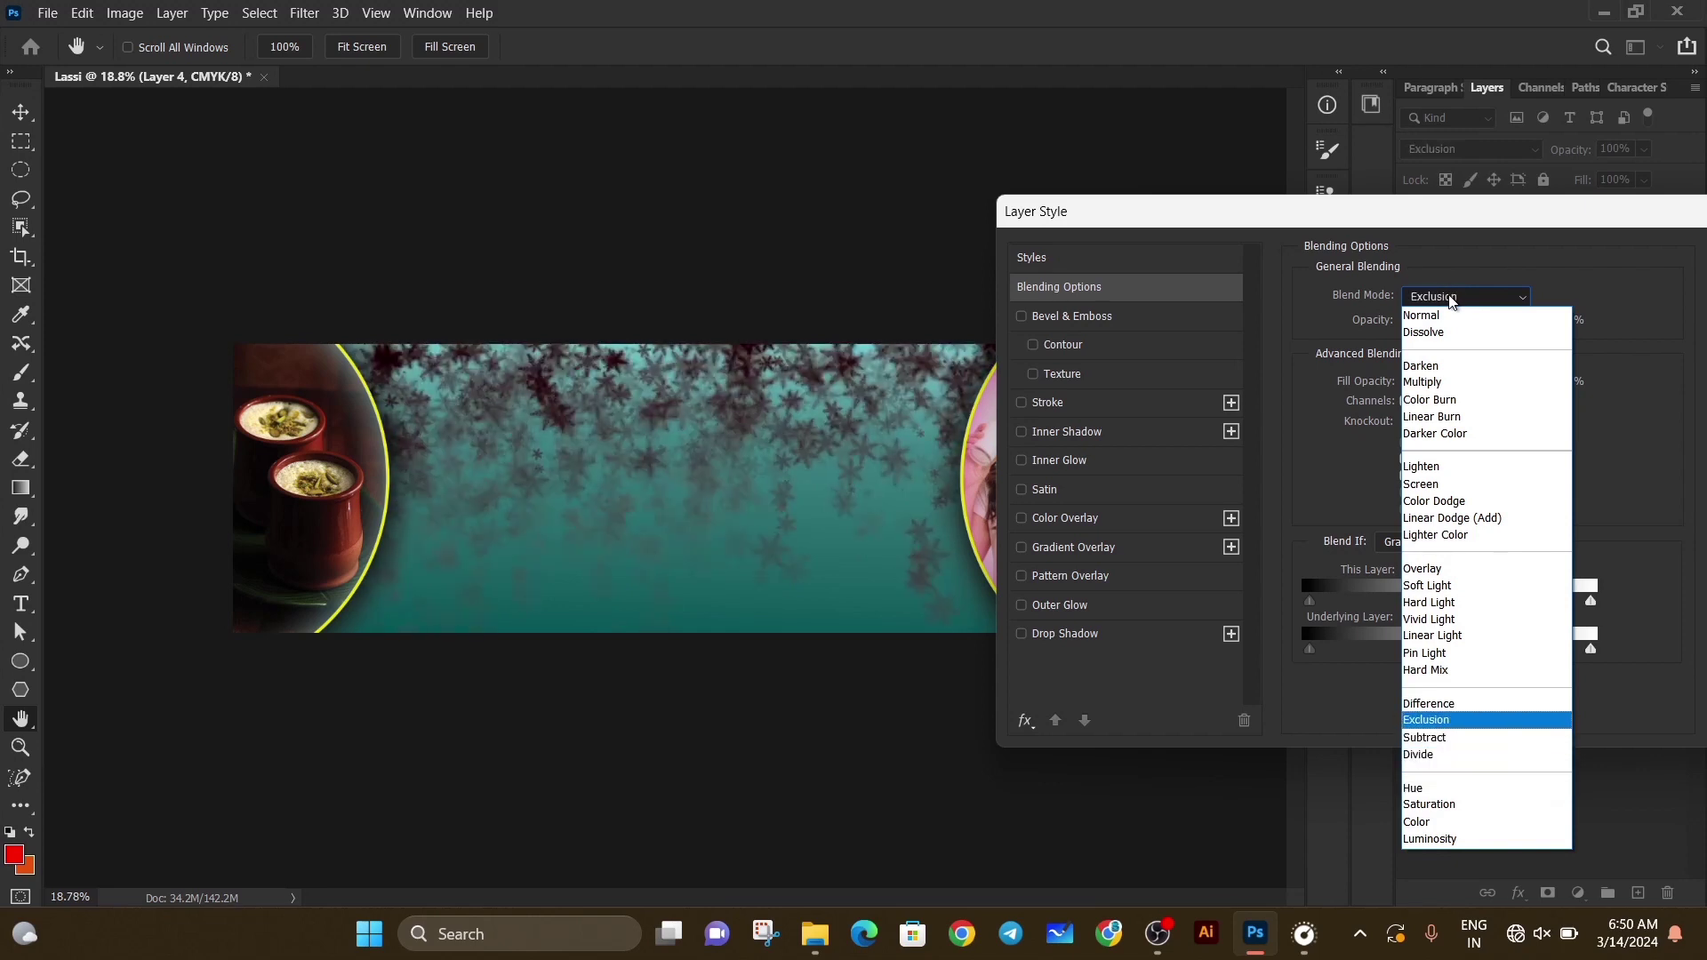
Apply the Lighter Color blend mode to Layer 4
left_click(1451, 537)
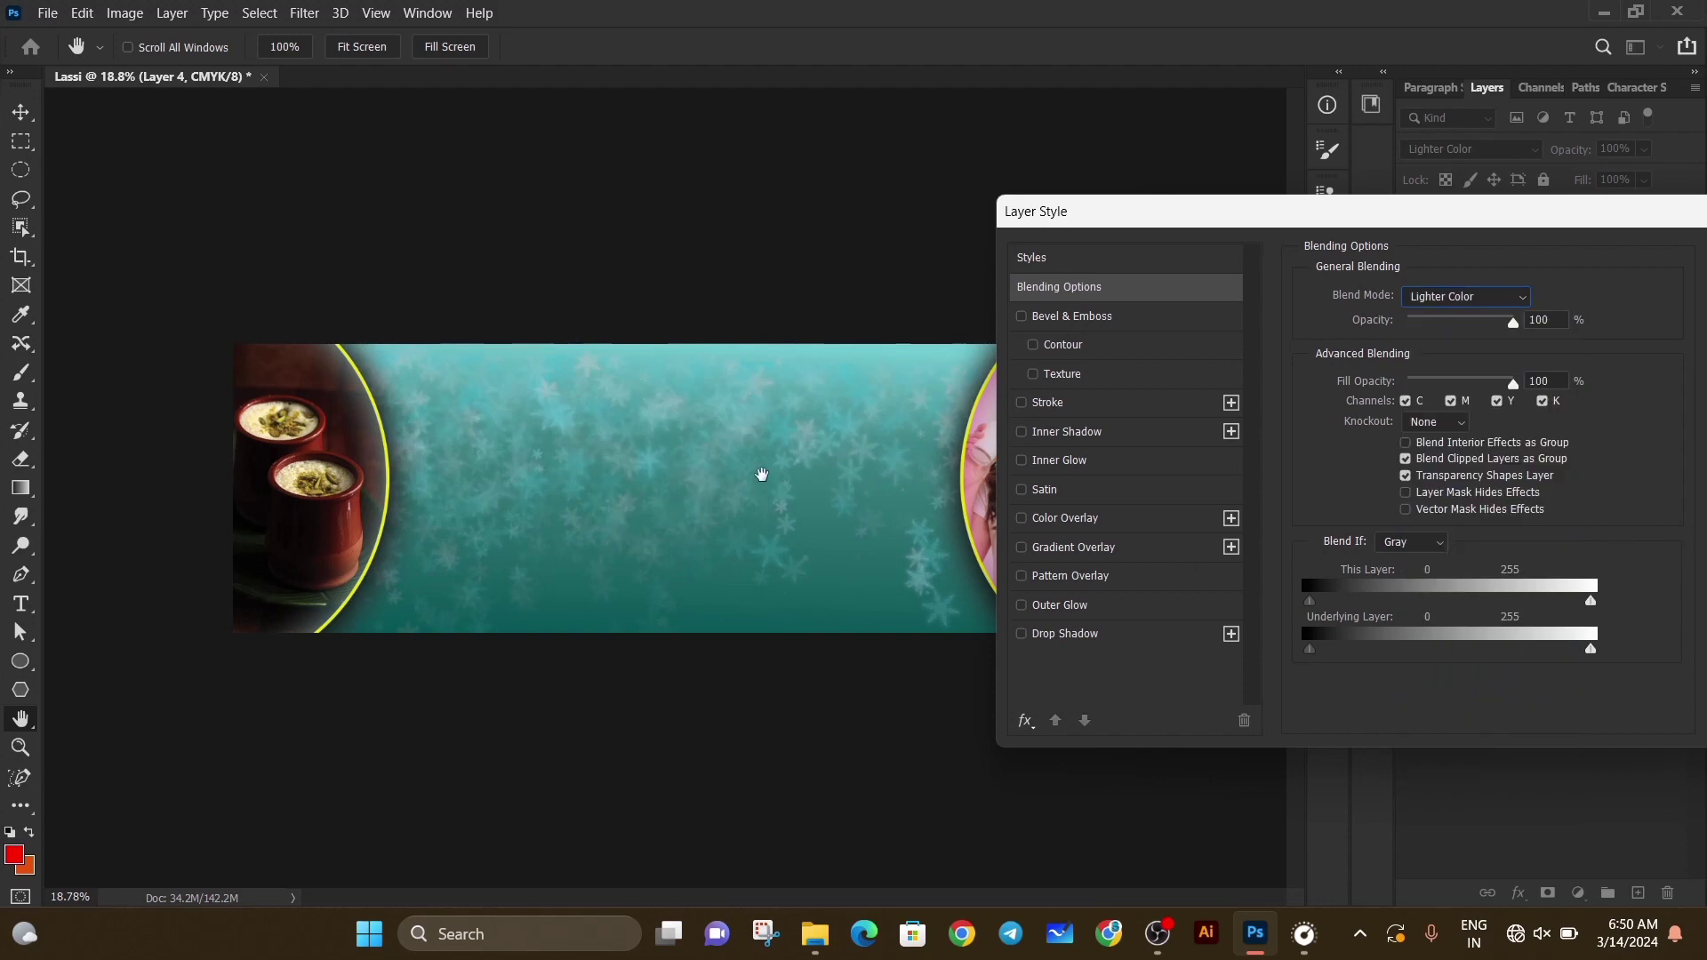
left_click_drag(1598, 222, 1377, 276)
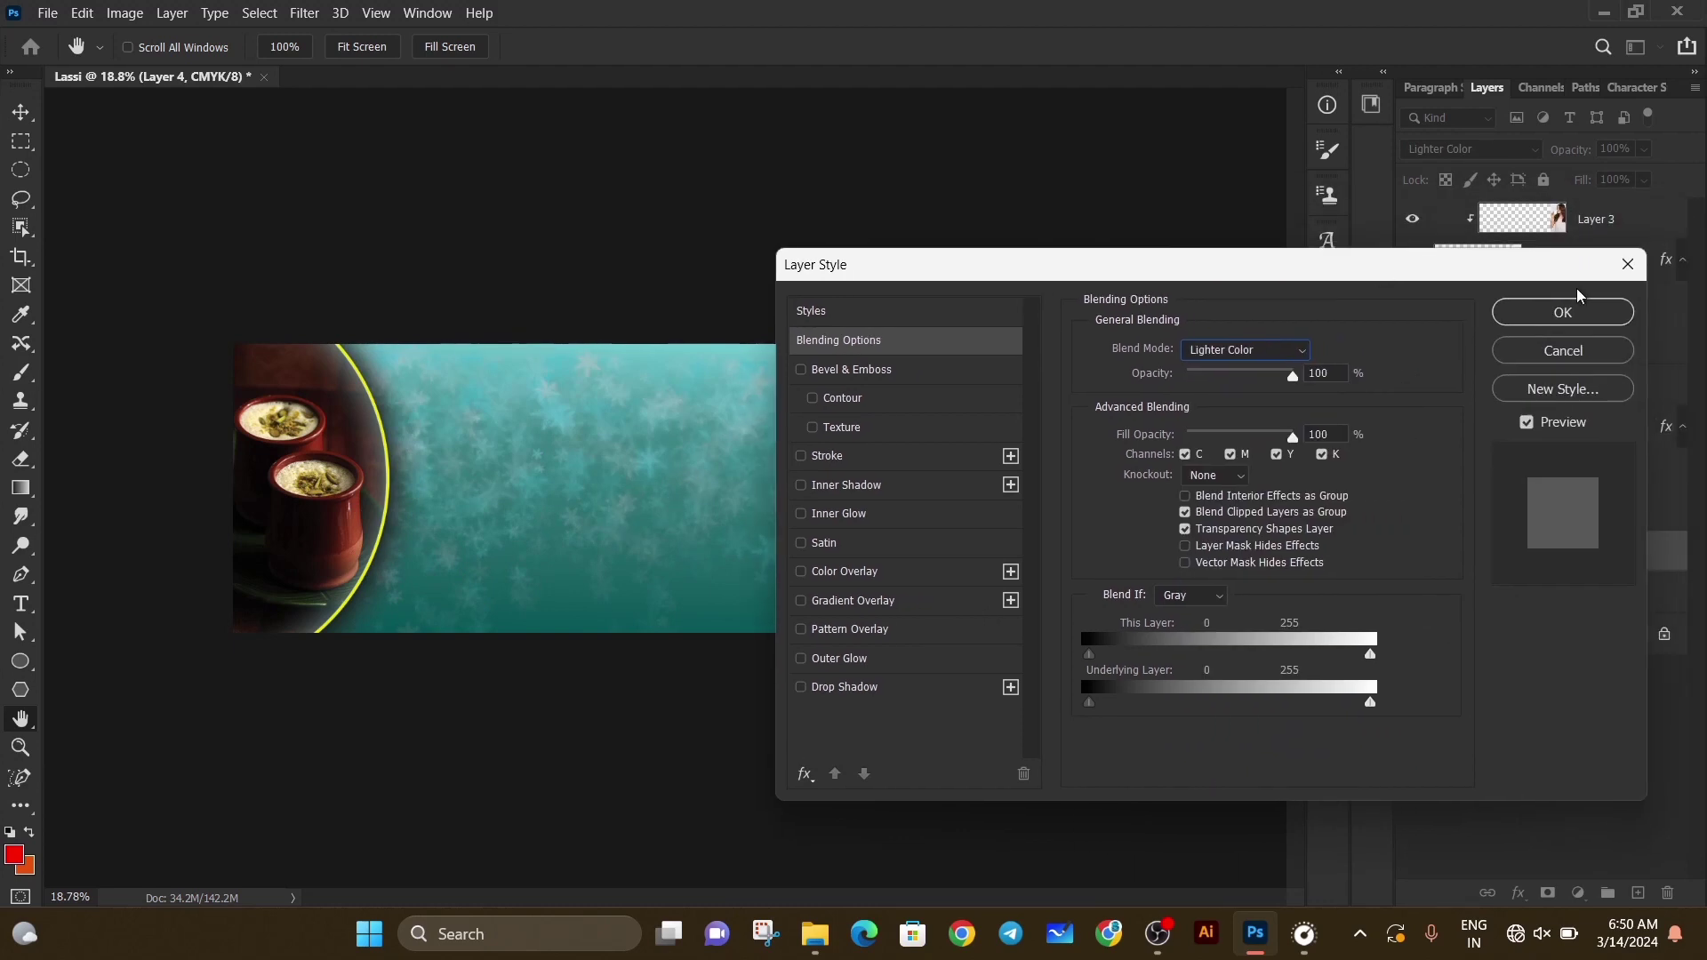
left_click(1563, 312)
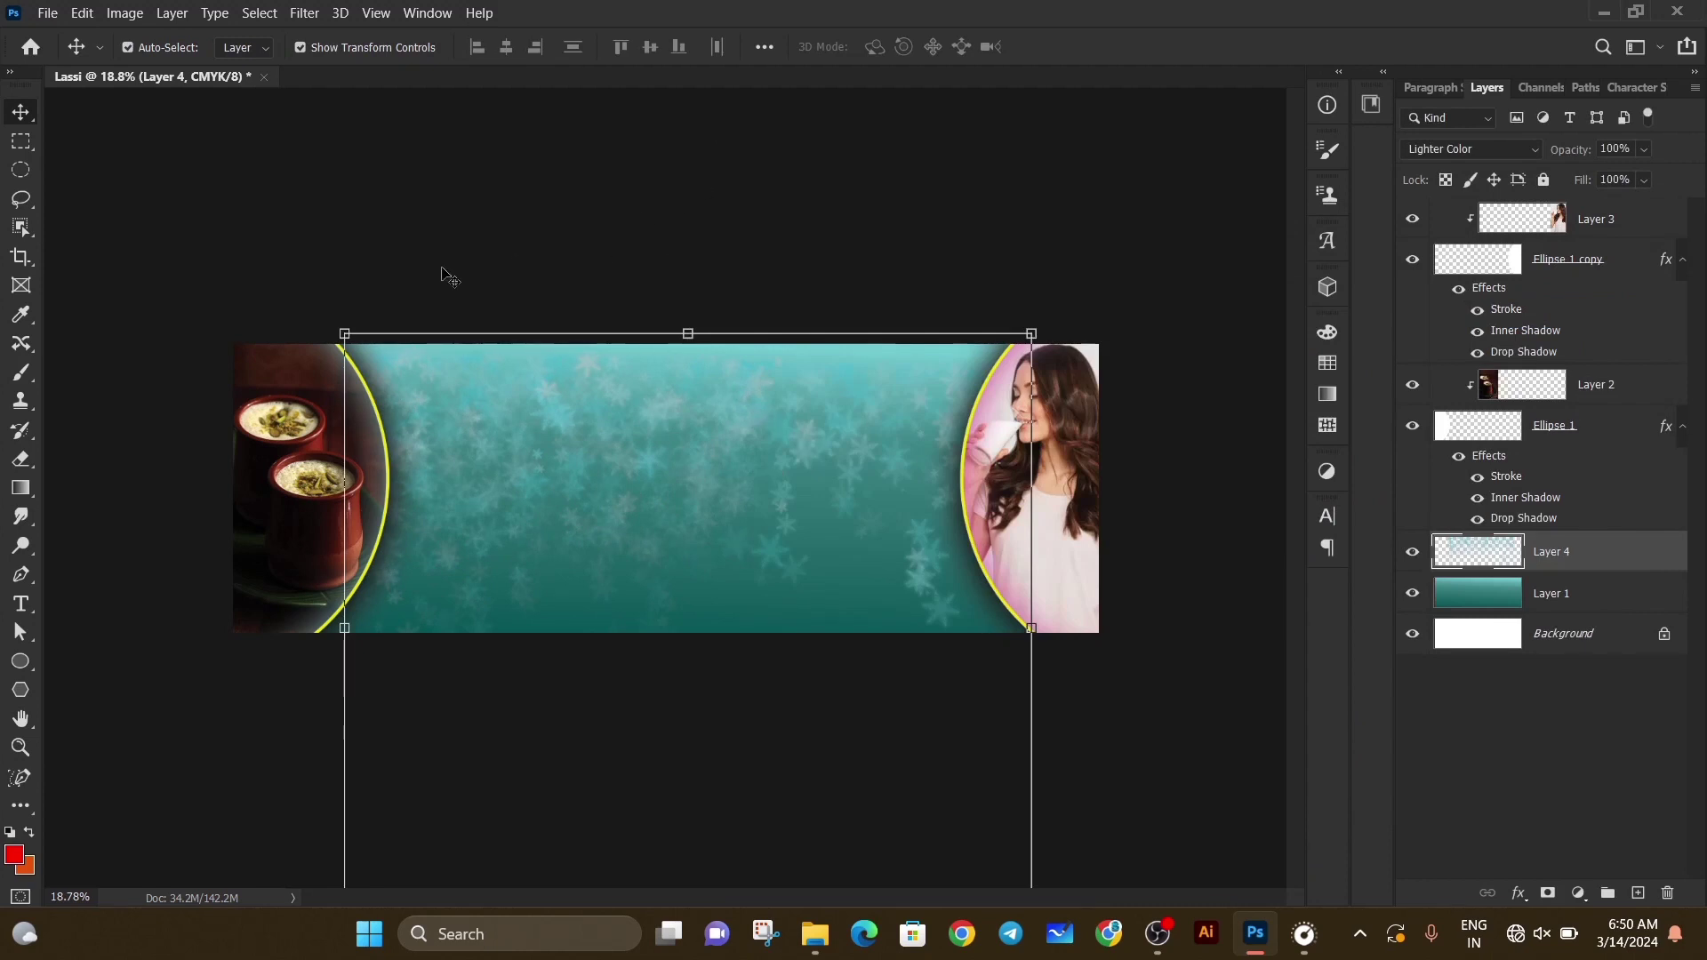
left_click(365, 149)
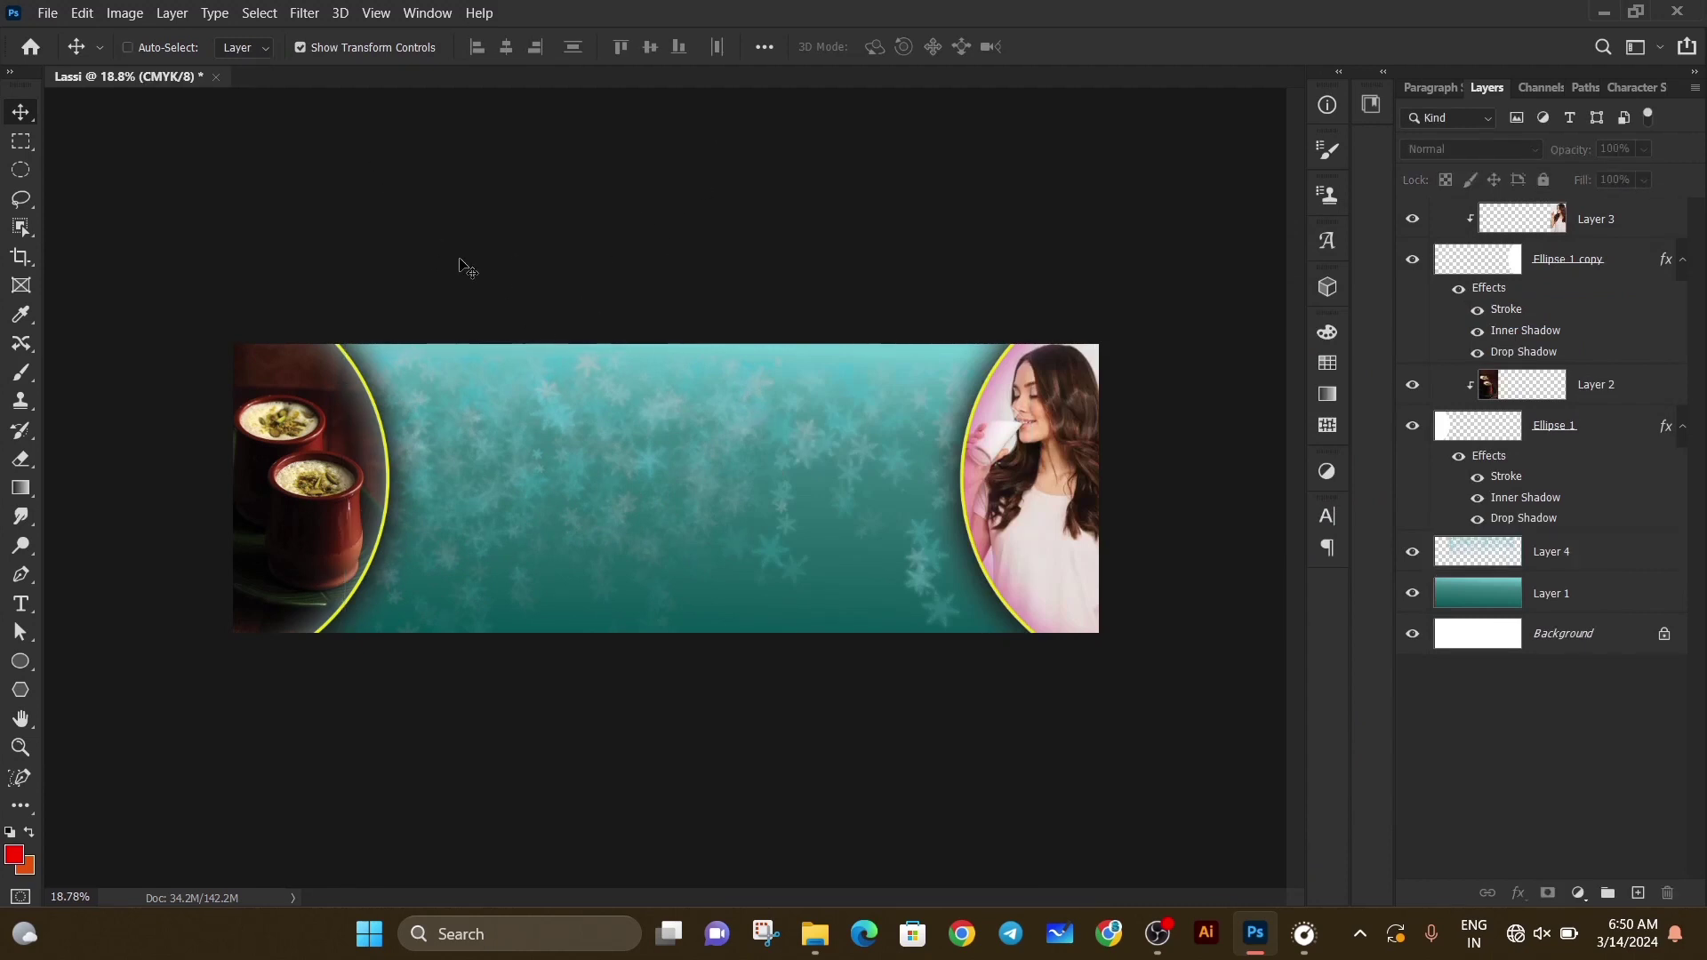
Bring the christmas falling snow overlay into Lassi as Layer 5, below the ellipse layers
key("ctrl+o")
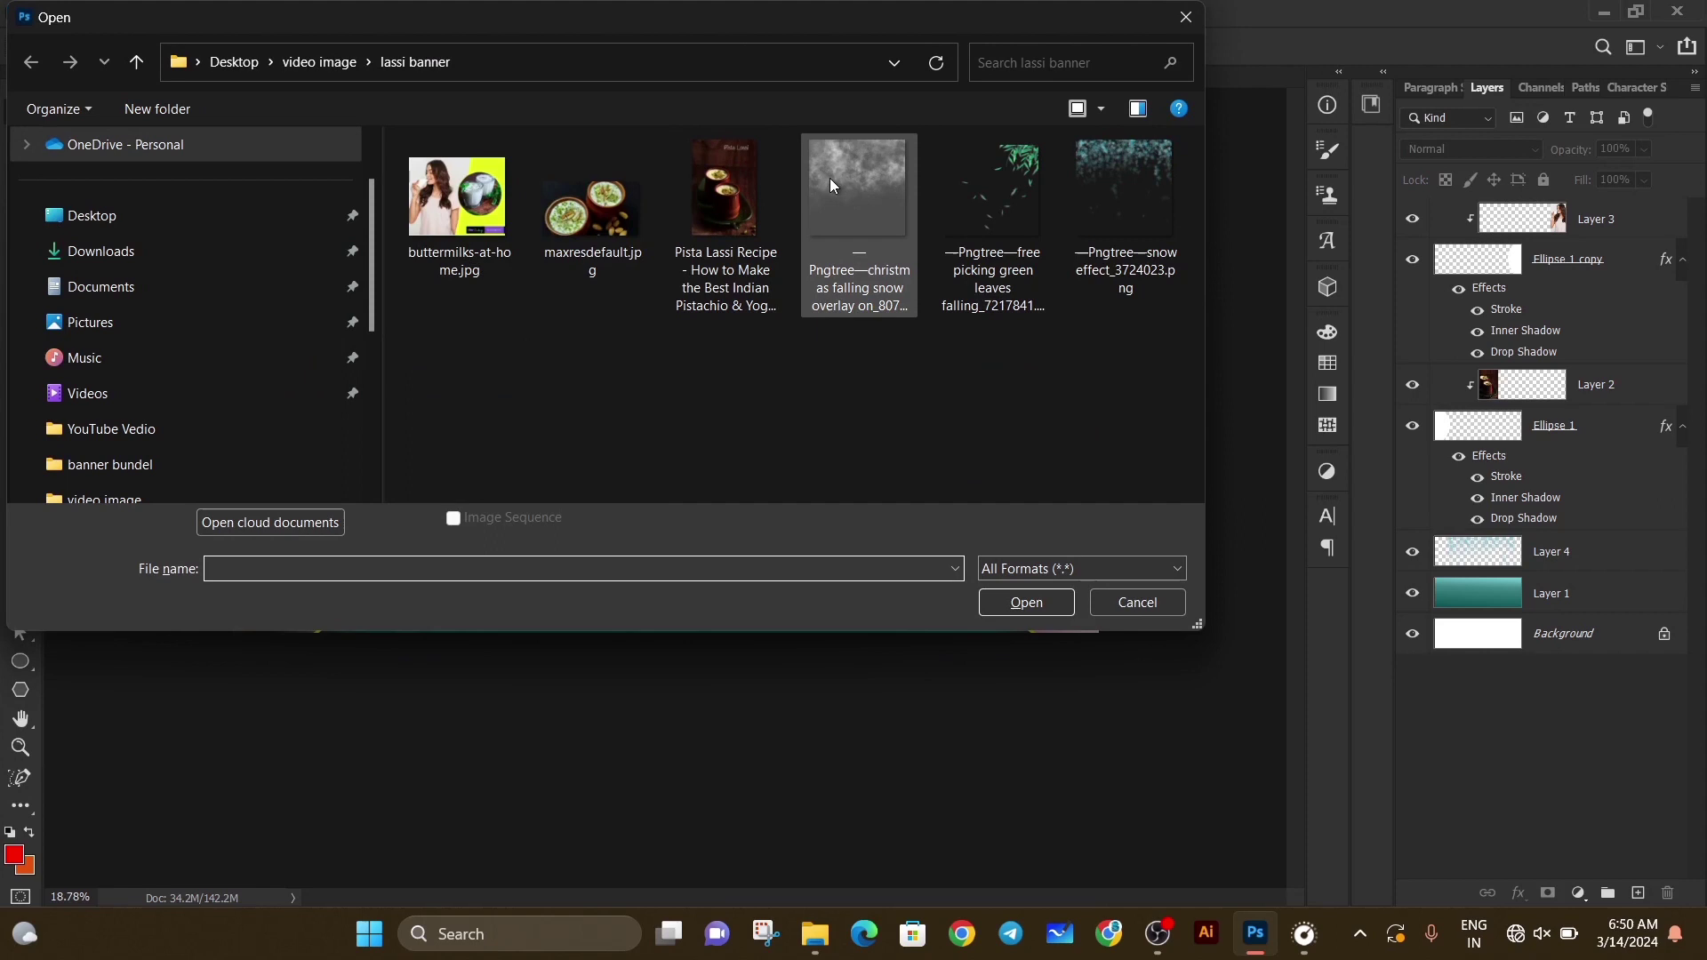
left_click(853, 213)
left_click(1042, 612)
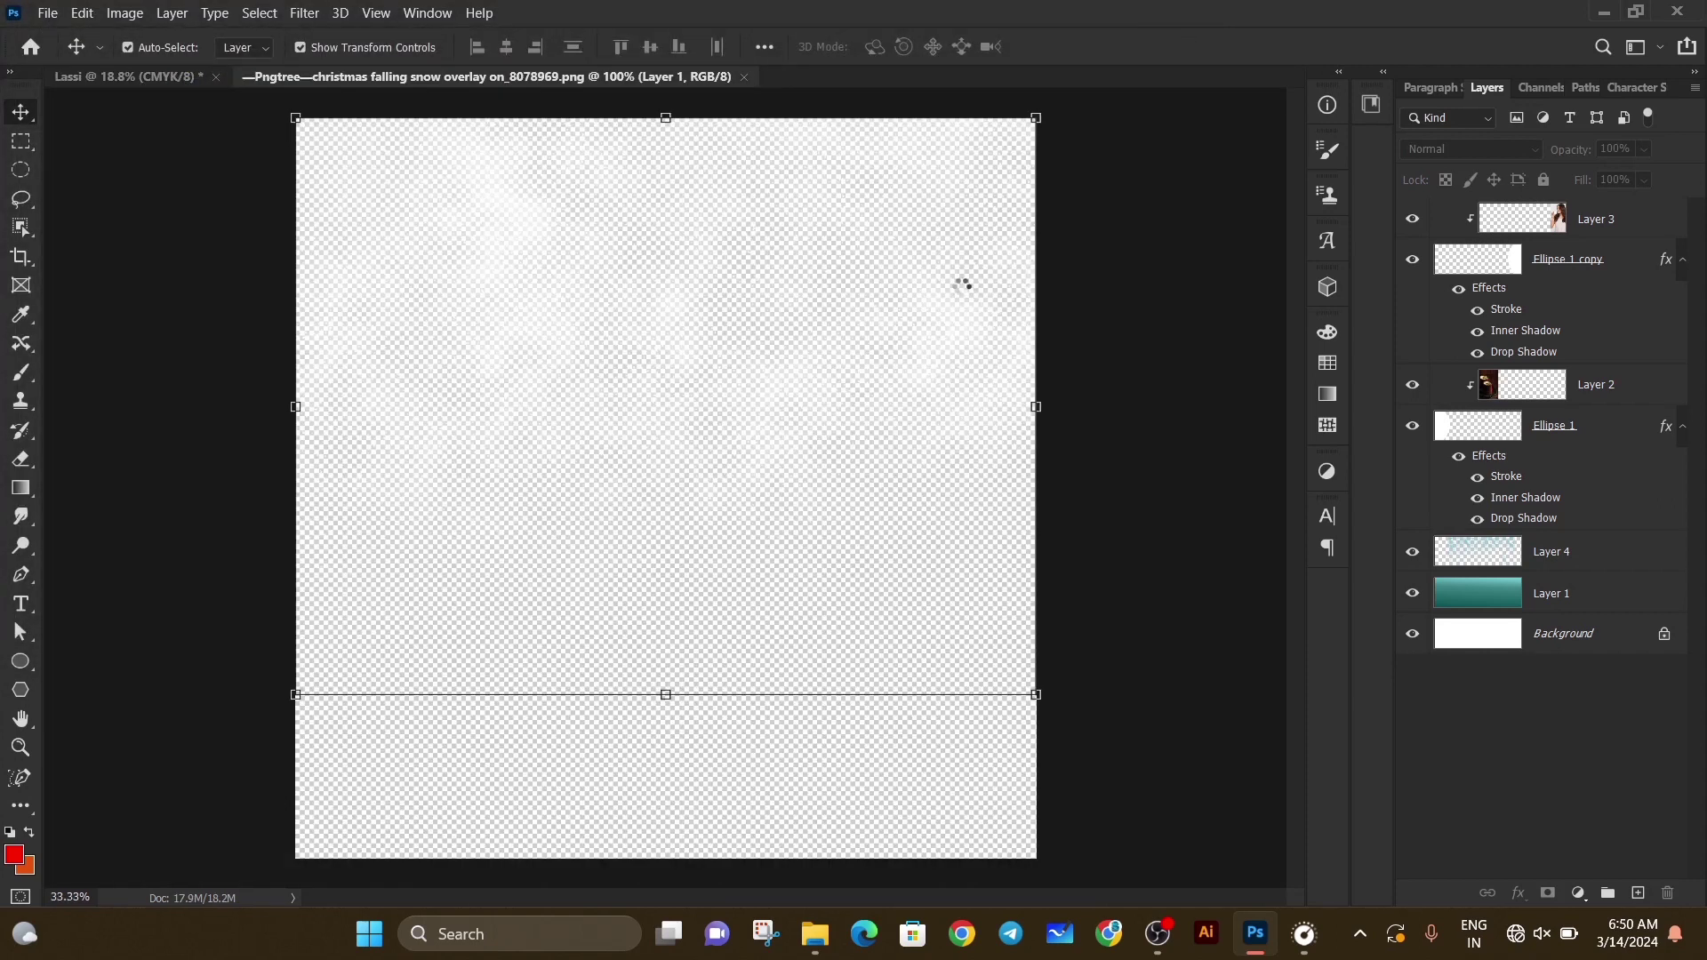
left_click_drag(526, 260, 130, 78)
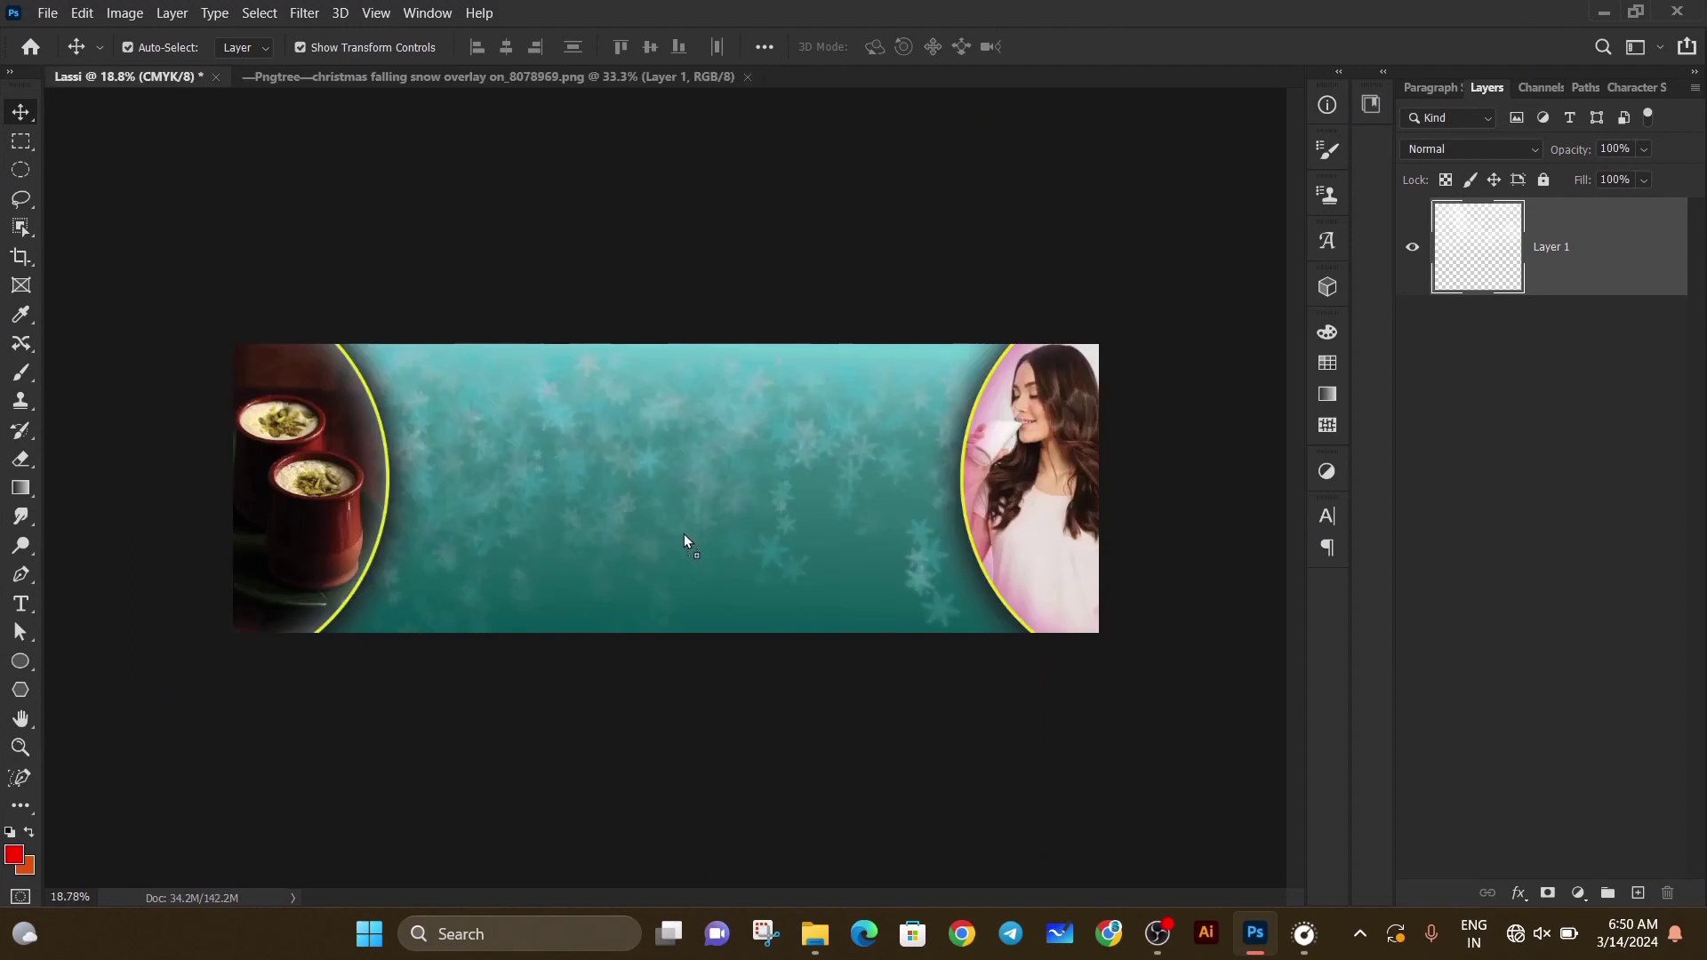
left_click_drag(131, 78, 686, 514)
left_click_drag(582, 441, 558, 456)
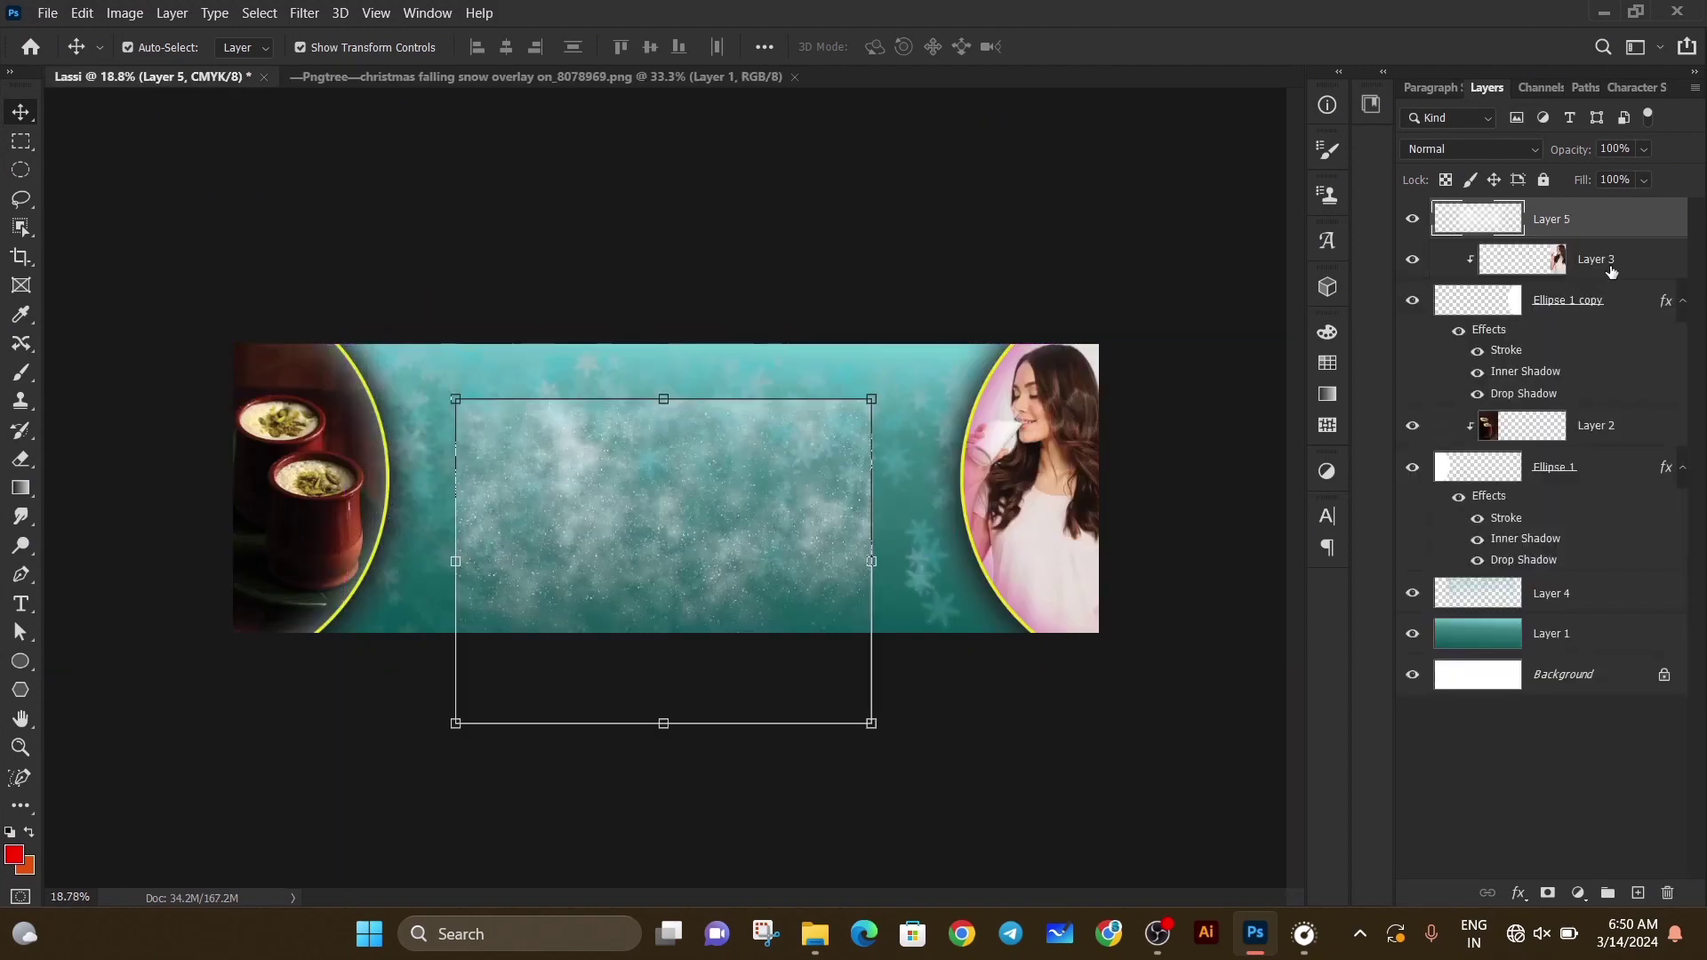
left_click_drag(1614, 230, 1598, 576)
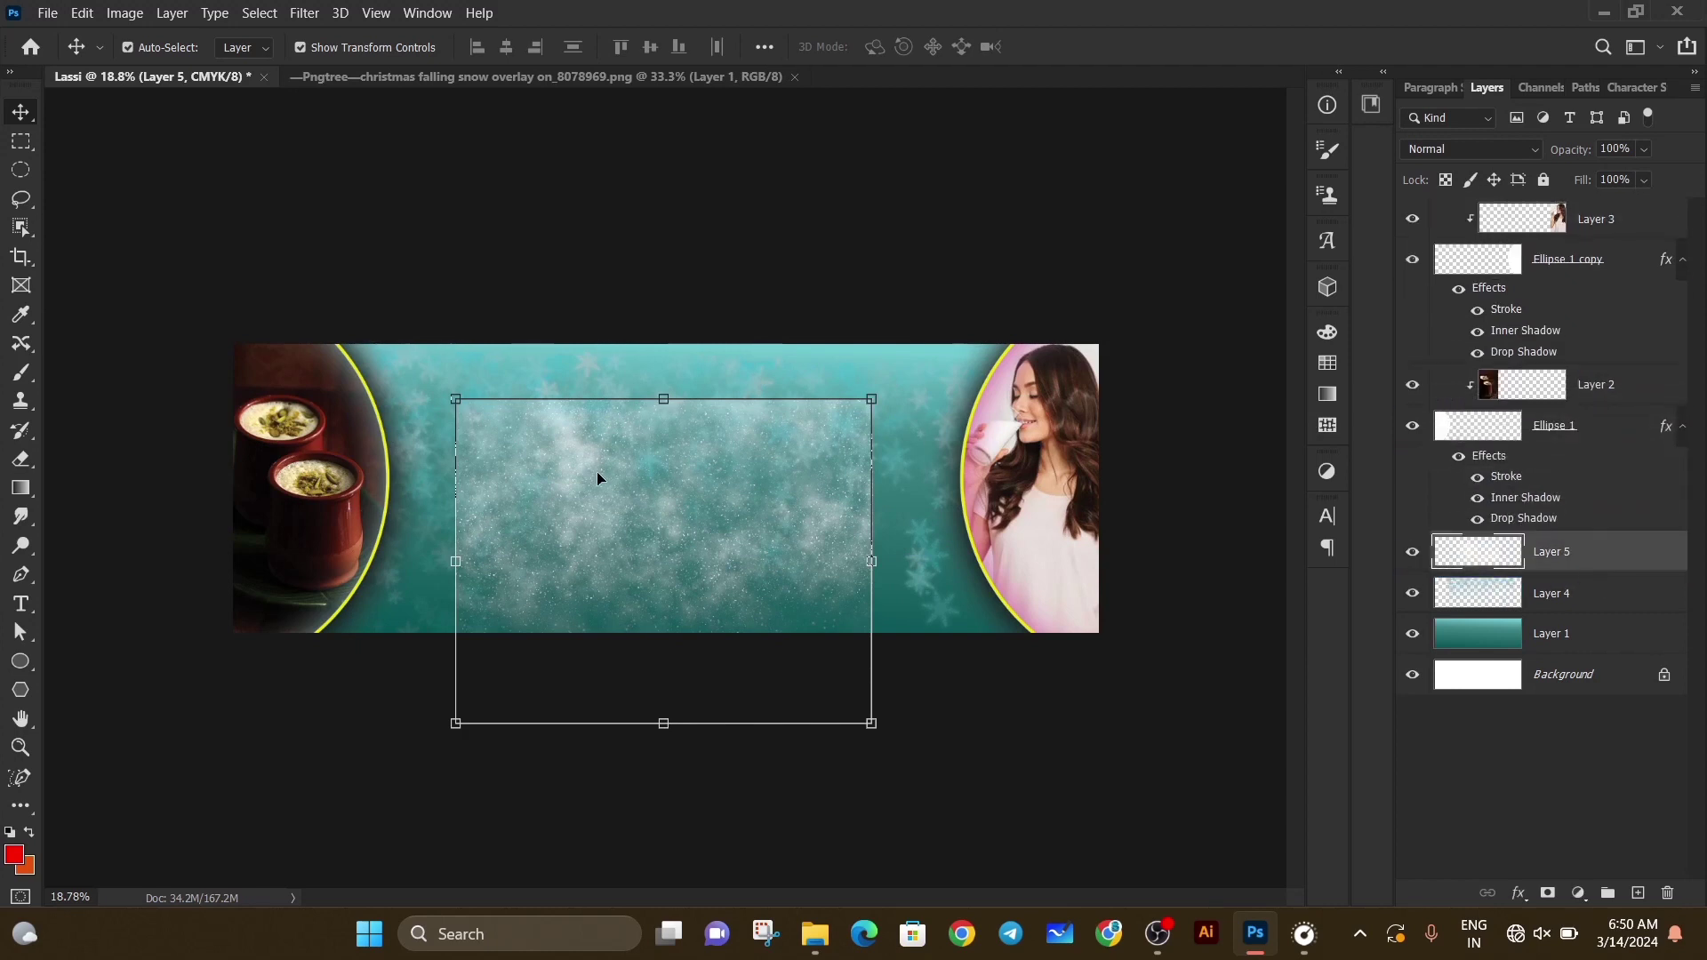
Scale the snow overlay to about 175% so it spans the whole banner
left_click_drag(583, 462, 435, 397)
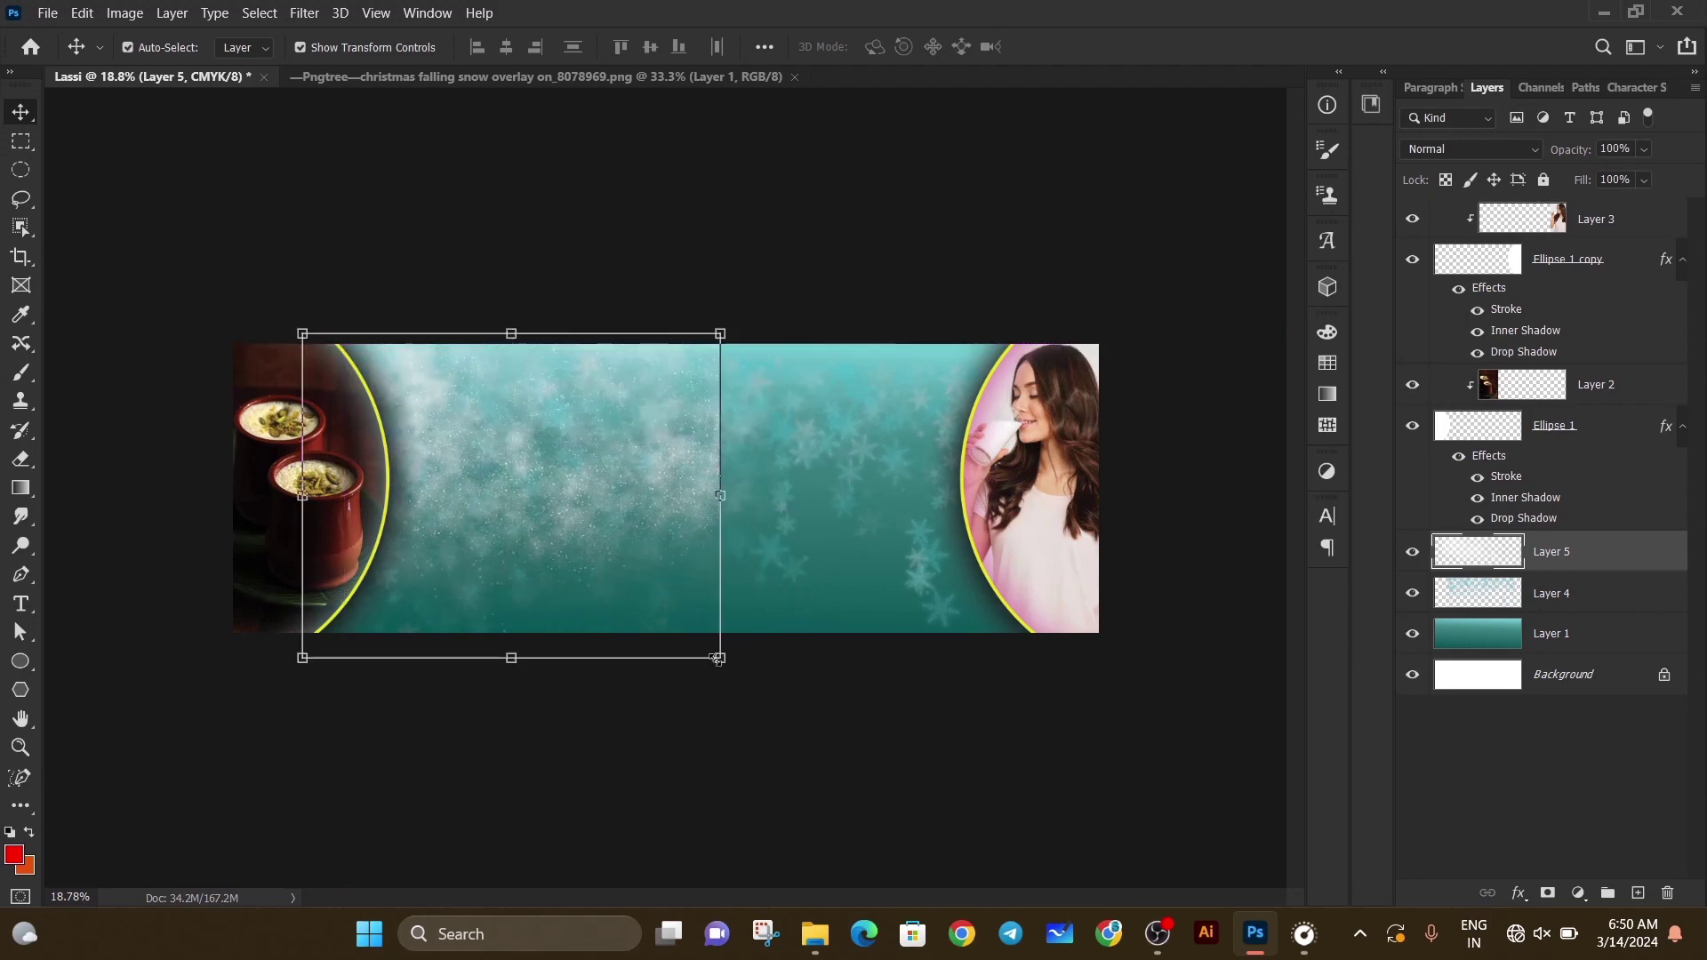
left_click_drag(718, 659, 1031, 893)
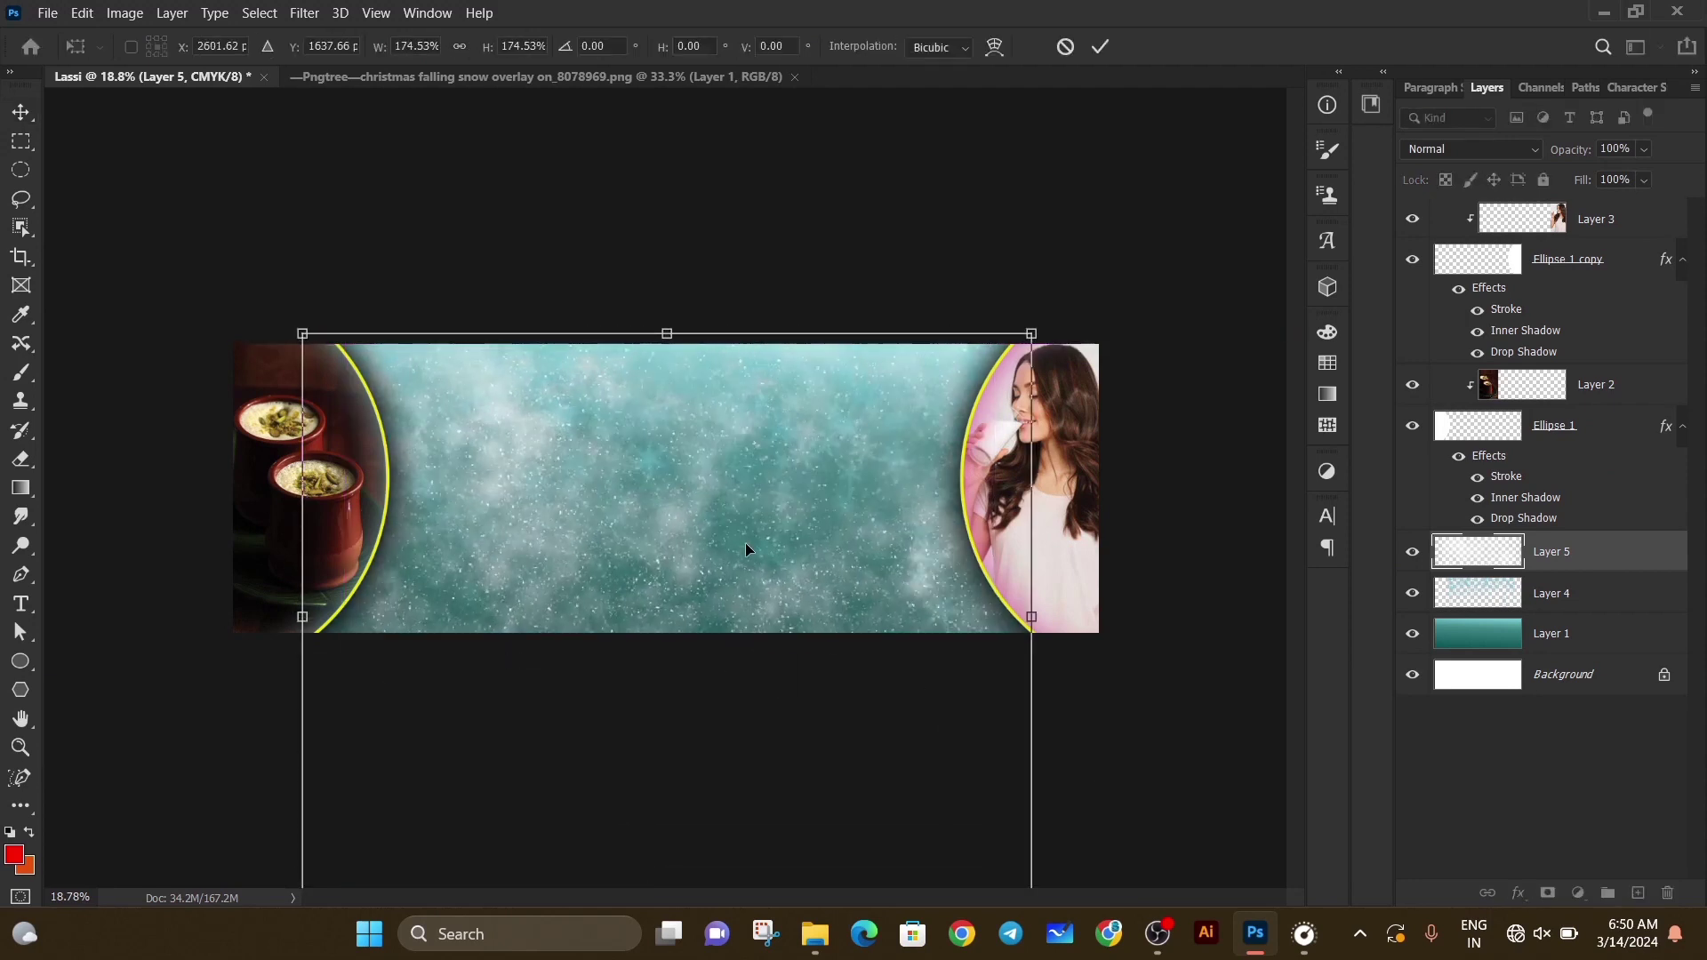
mouse_move(496, 445)
left_mouse_down()
mouse_move(545, 243)
mouse_move(547, 286)
mouse_move(545, 258)
left_mouse_up()
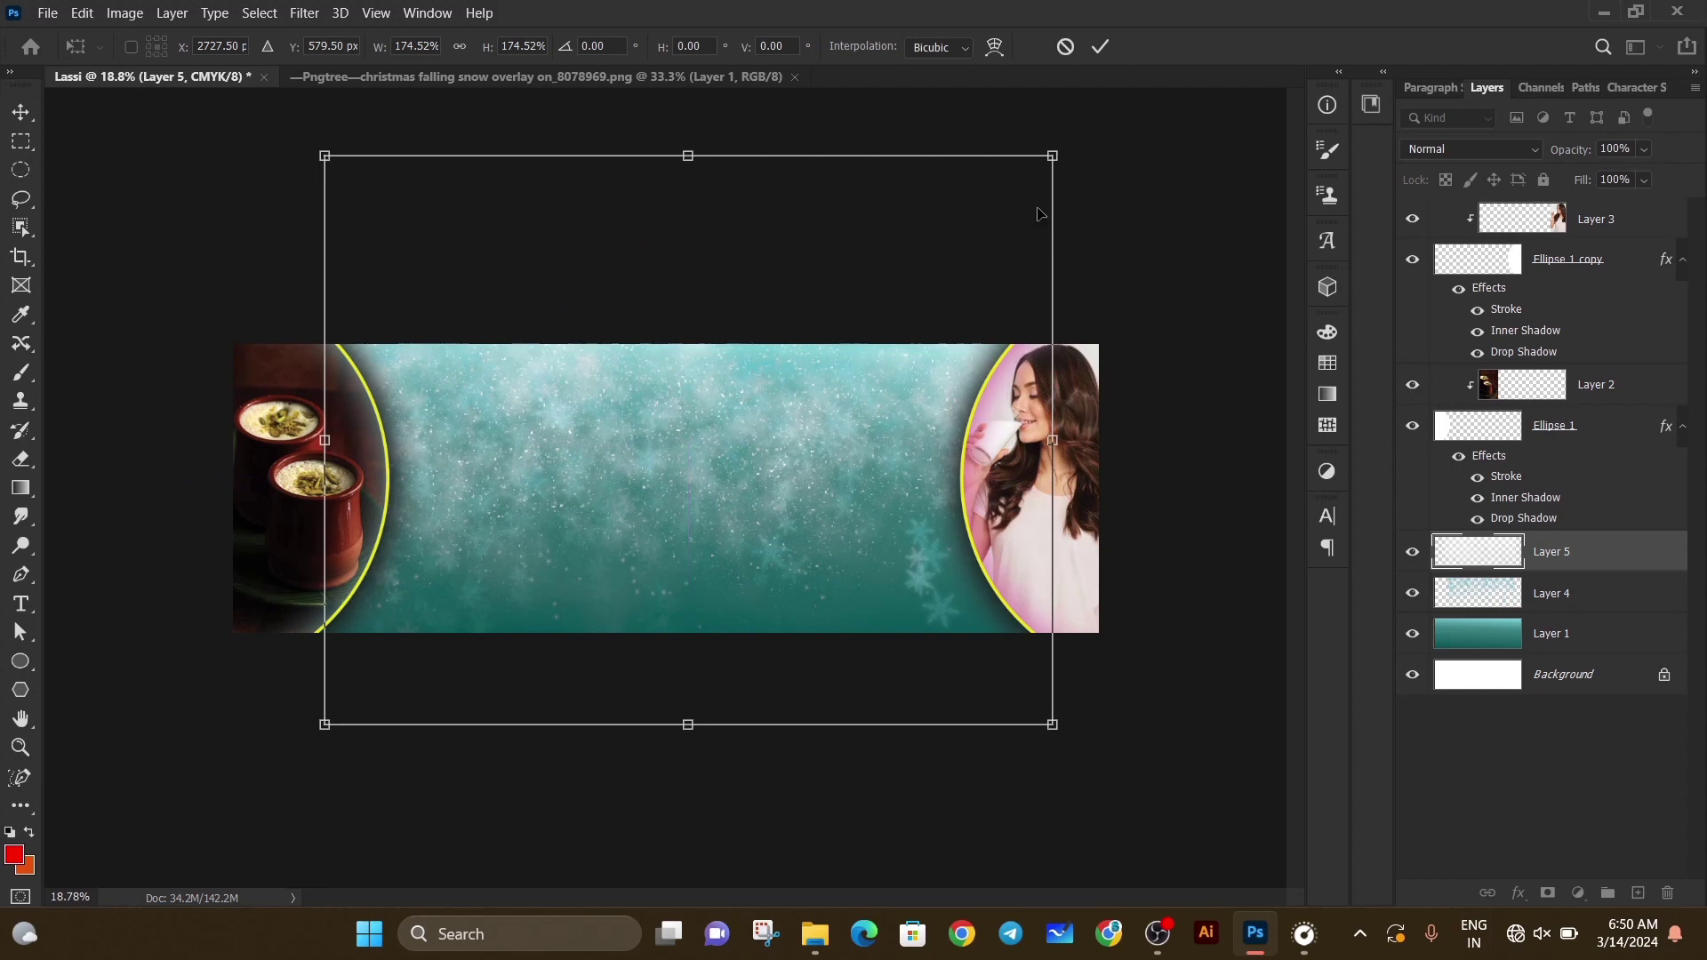
left_click(1100, 46)
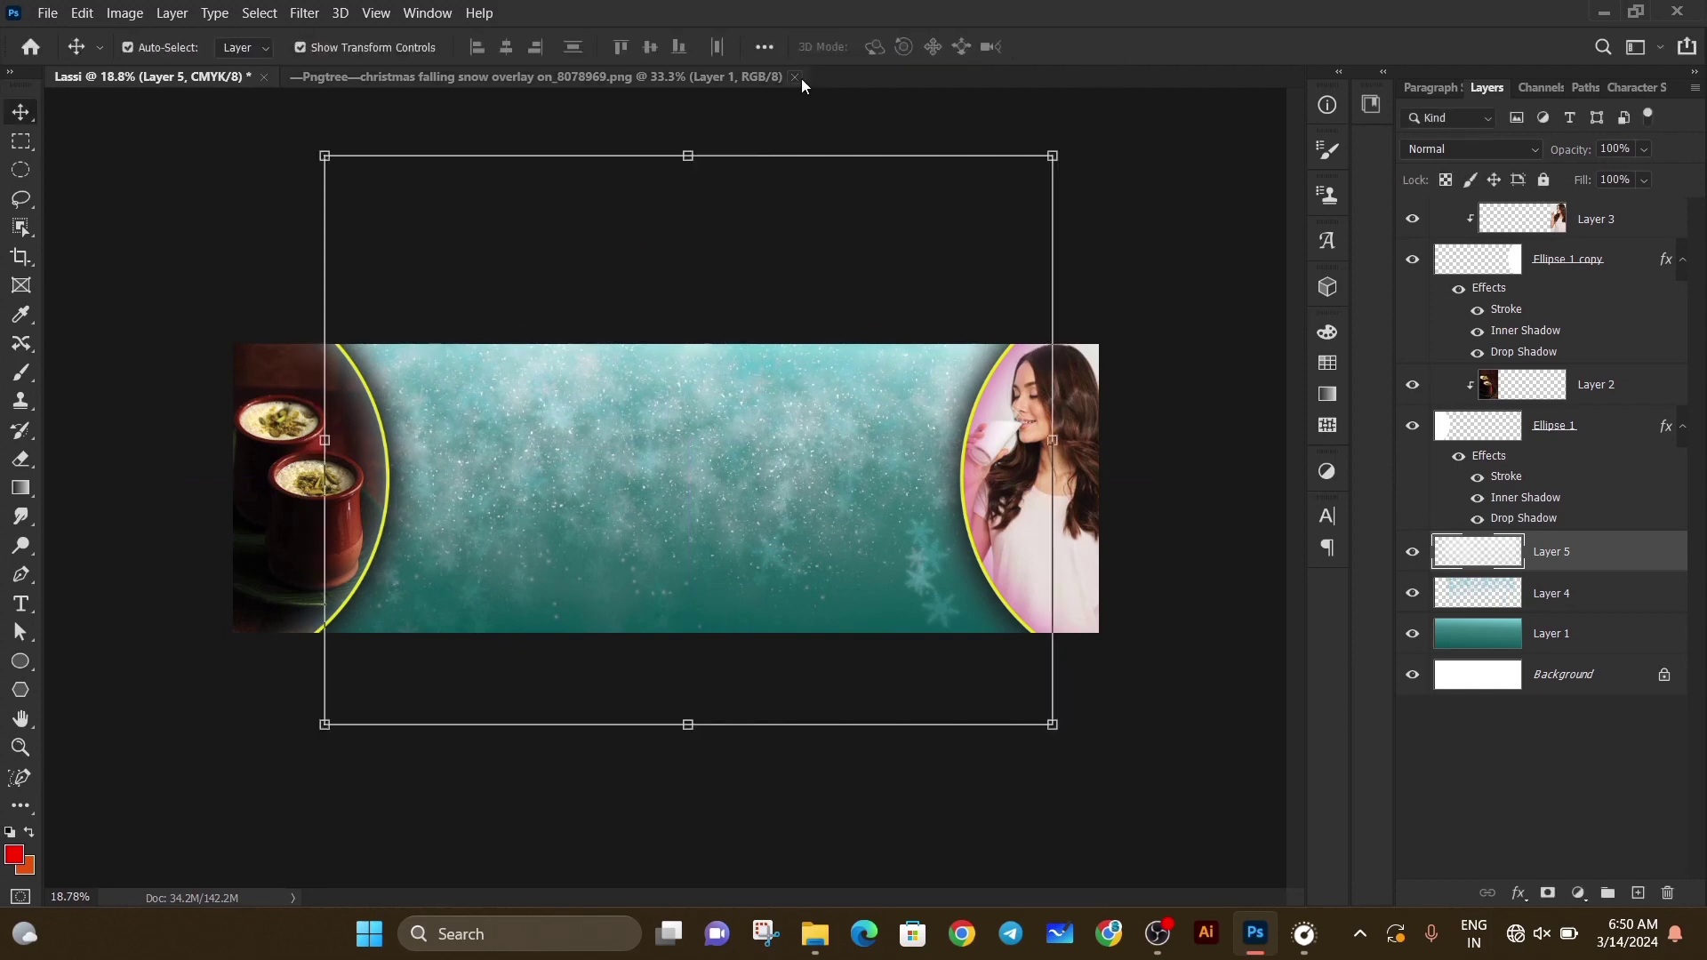
Close the overlay's source document, nudge Layer 5 into place, and start a new text layer
left_click(794, 76)
left_click(191, 220)
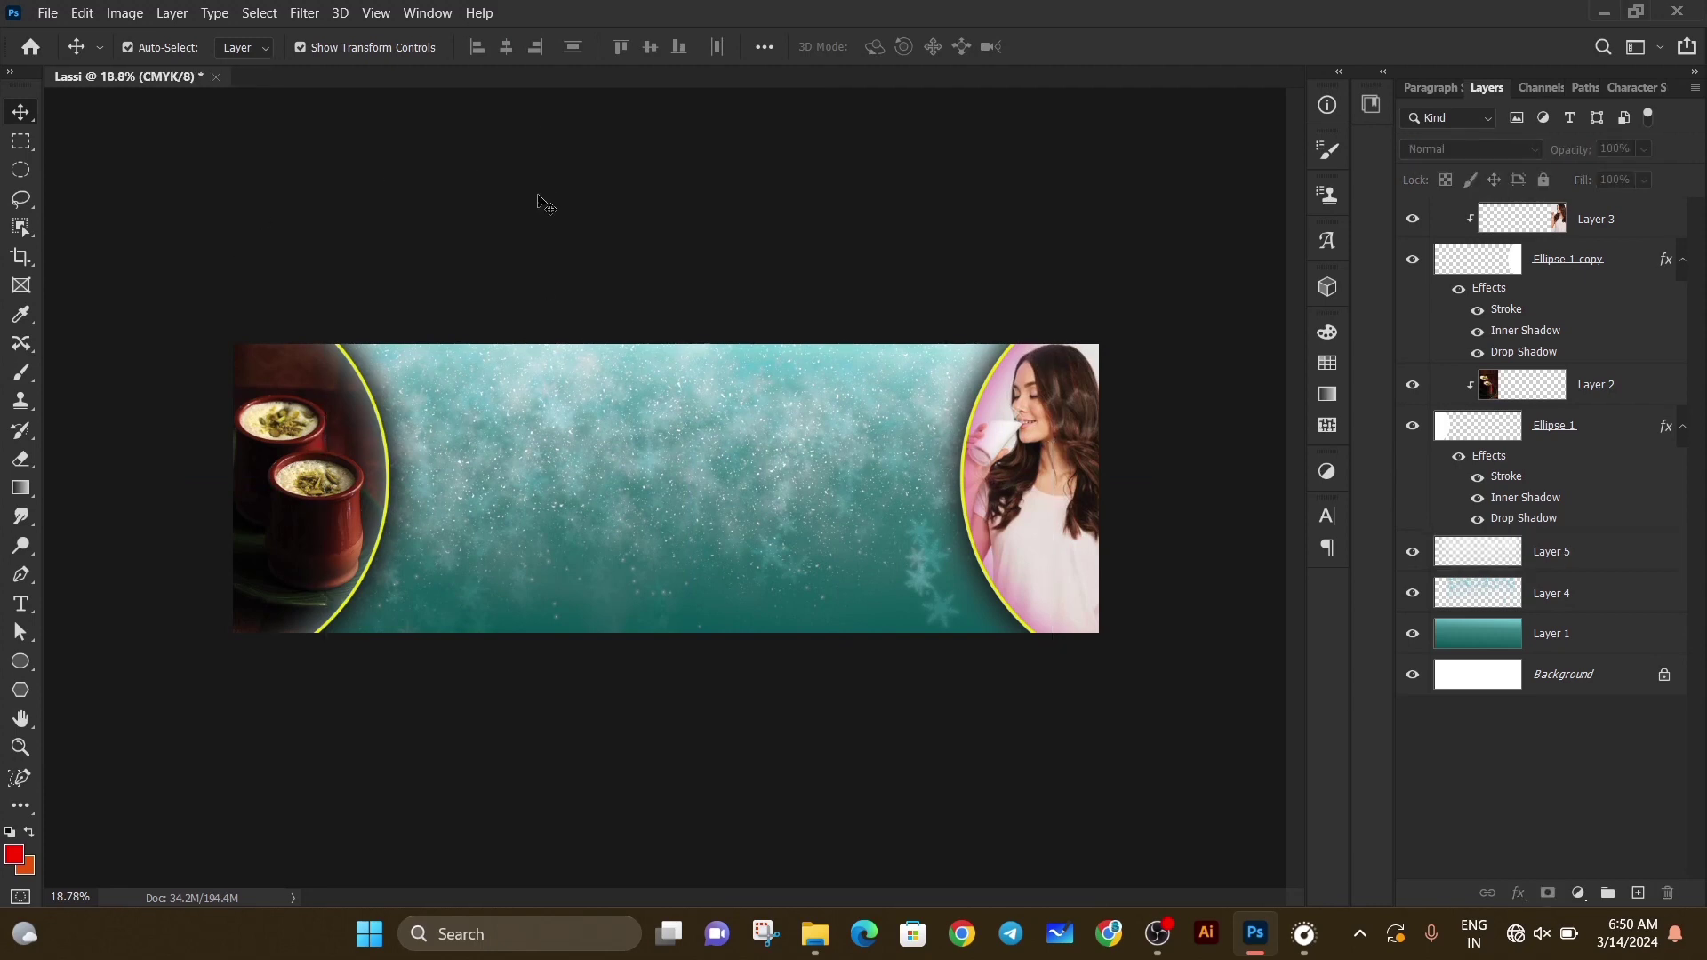
left_click_drag(781, 445, 782, 411)
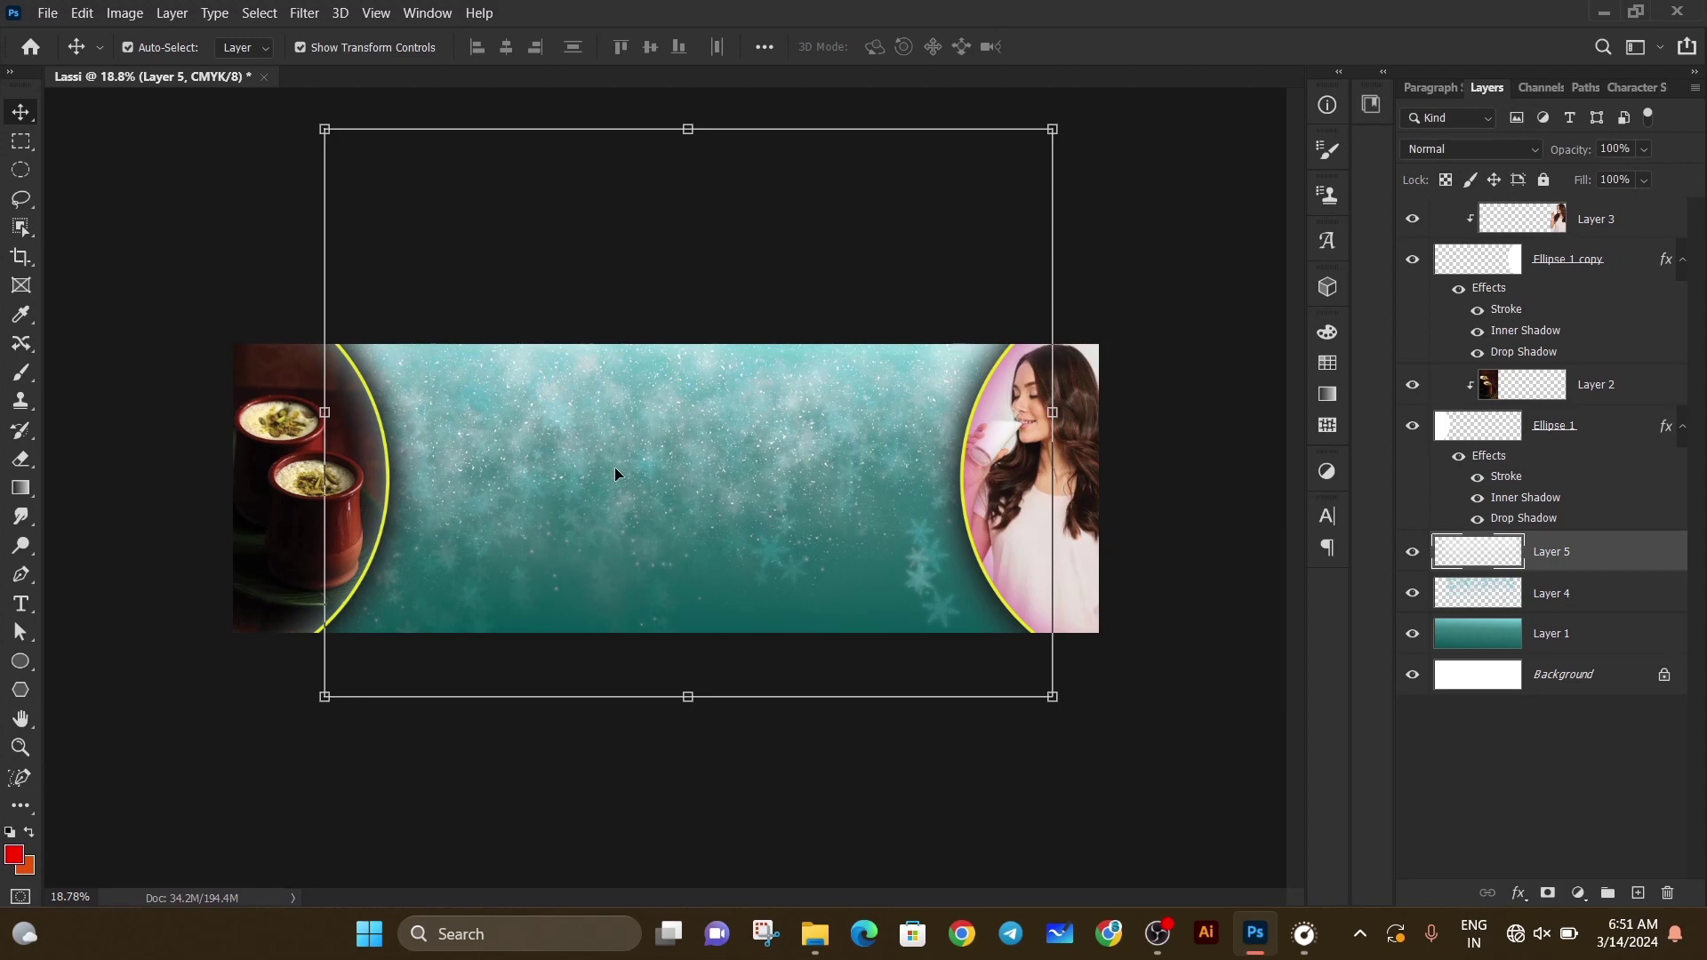
left_click(1192, 576)
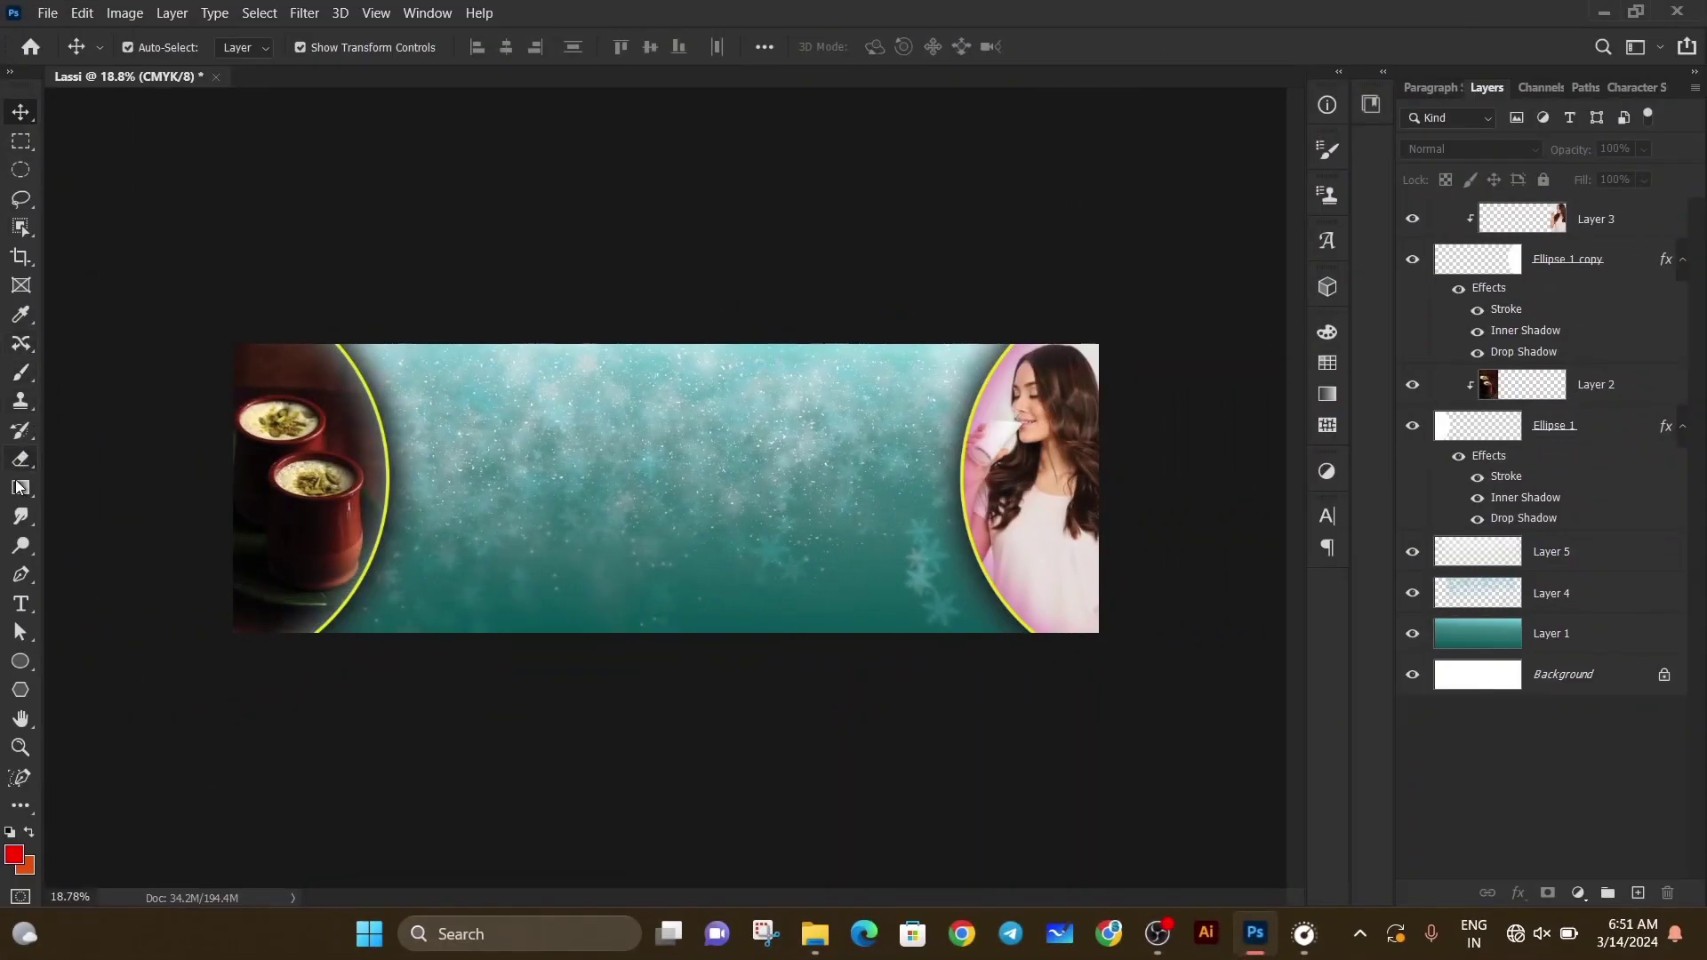
left_click(21, 604)
left_click(578, 423)
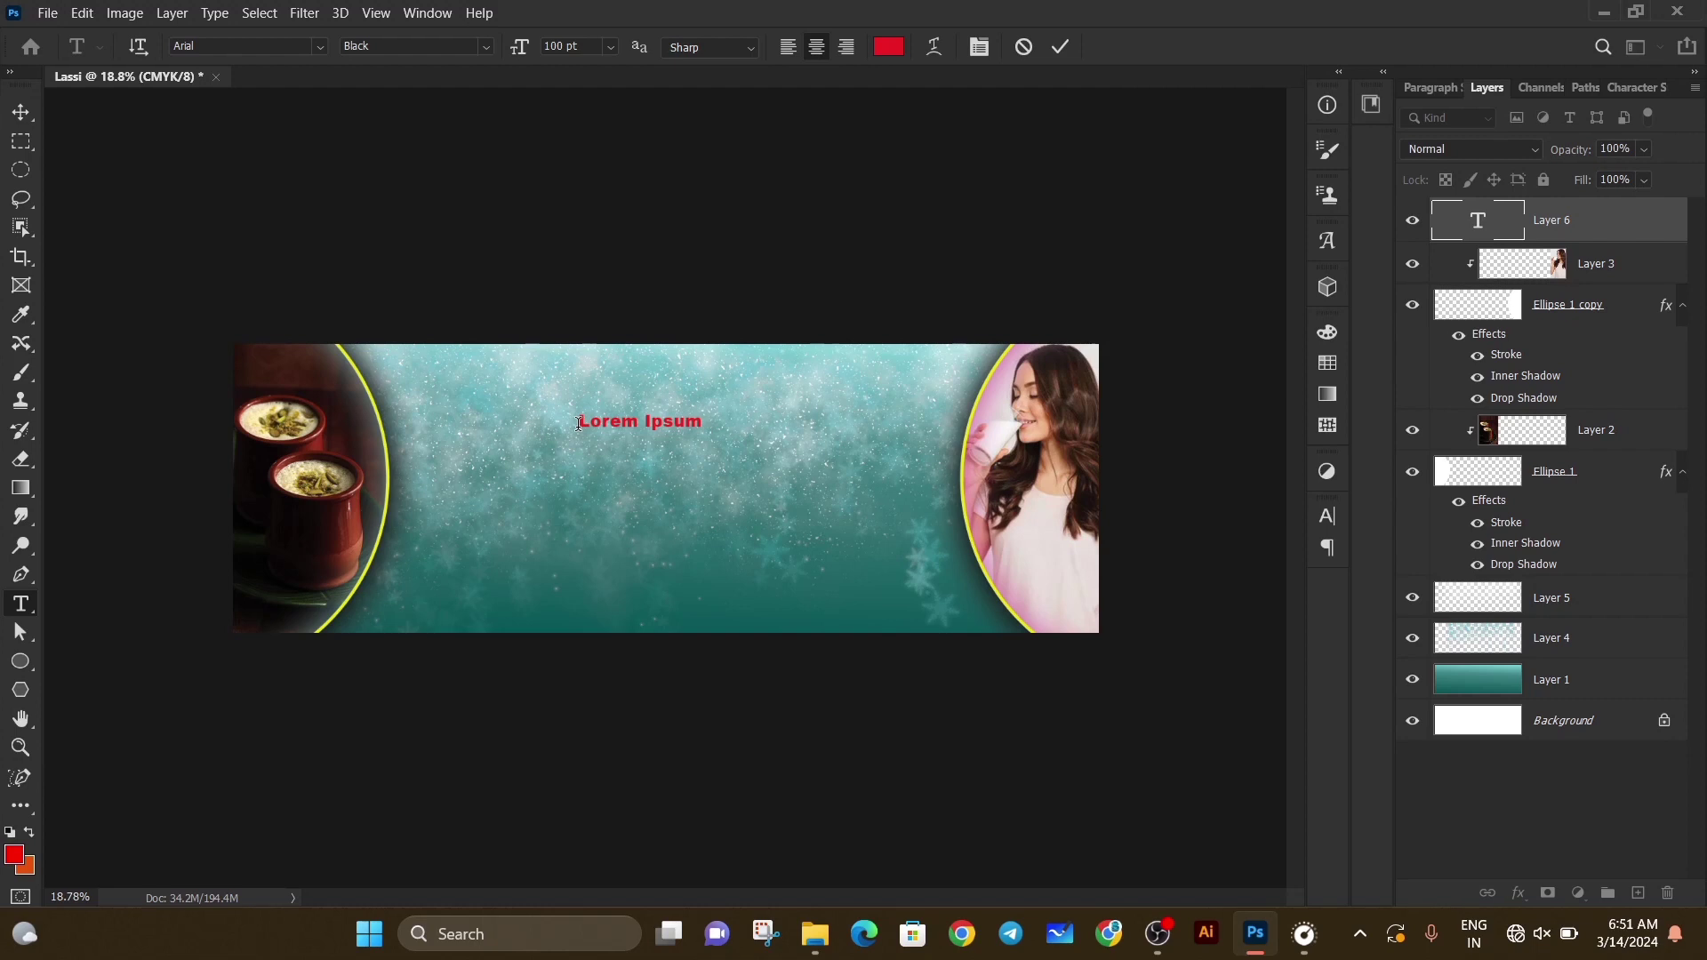
Type the LAXMI LASSI title and the mobile number, colouring the number dark blue
type("LAX")
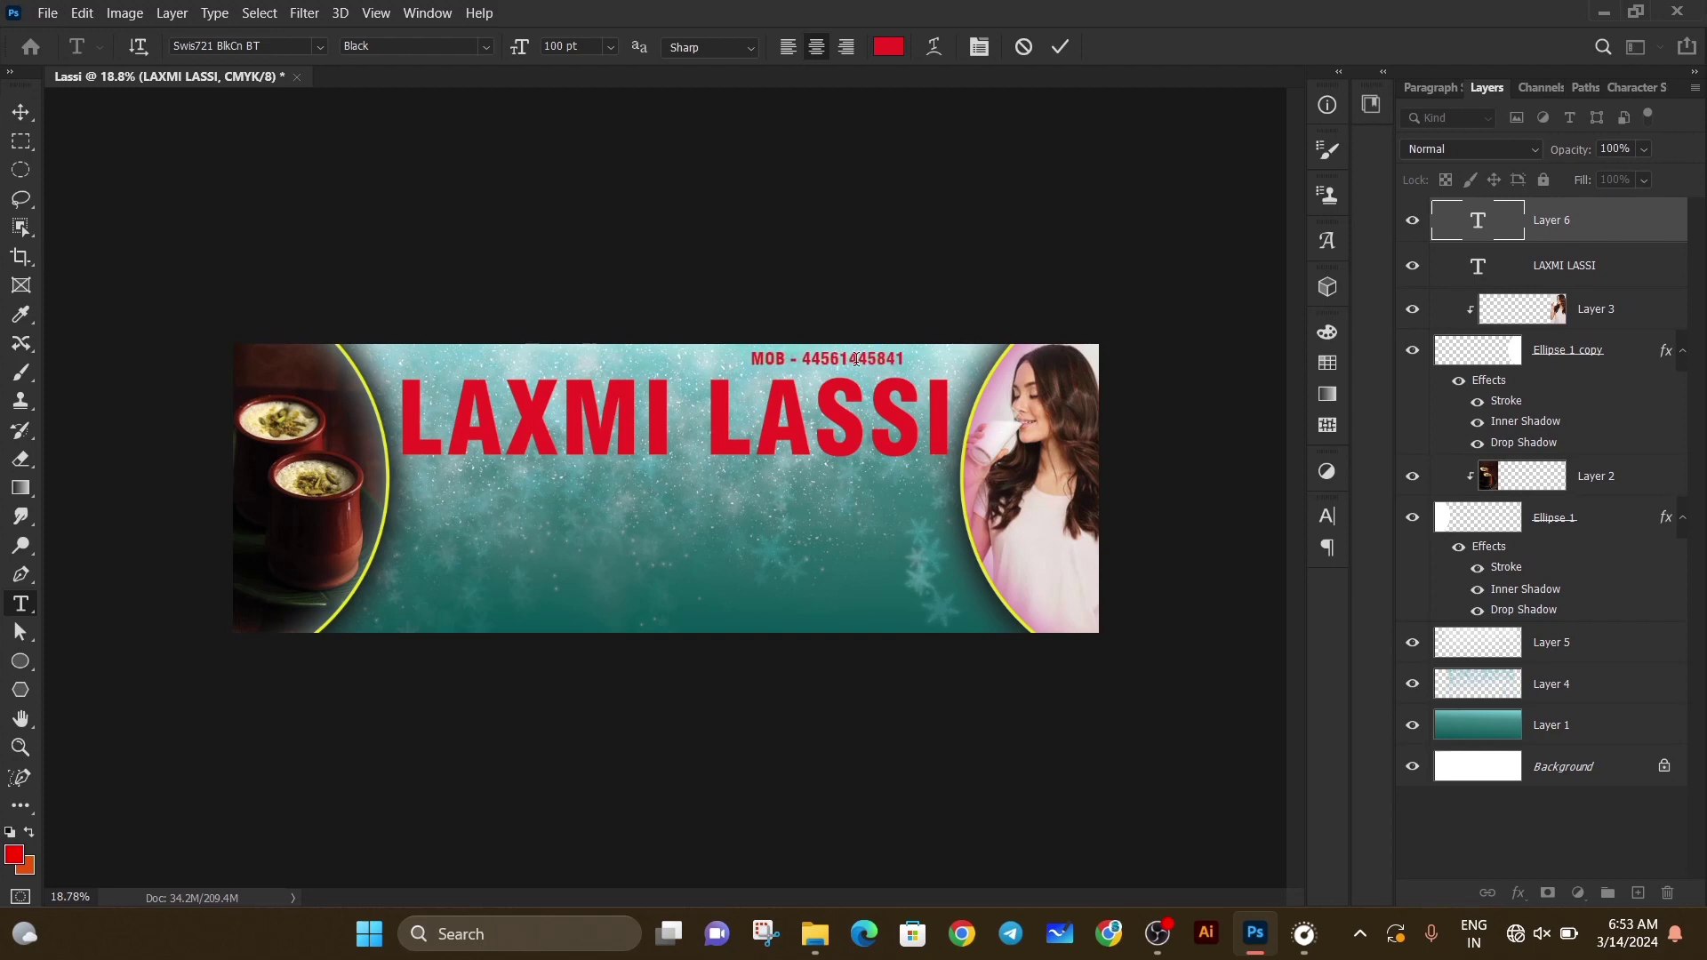
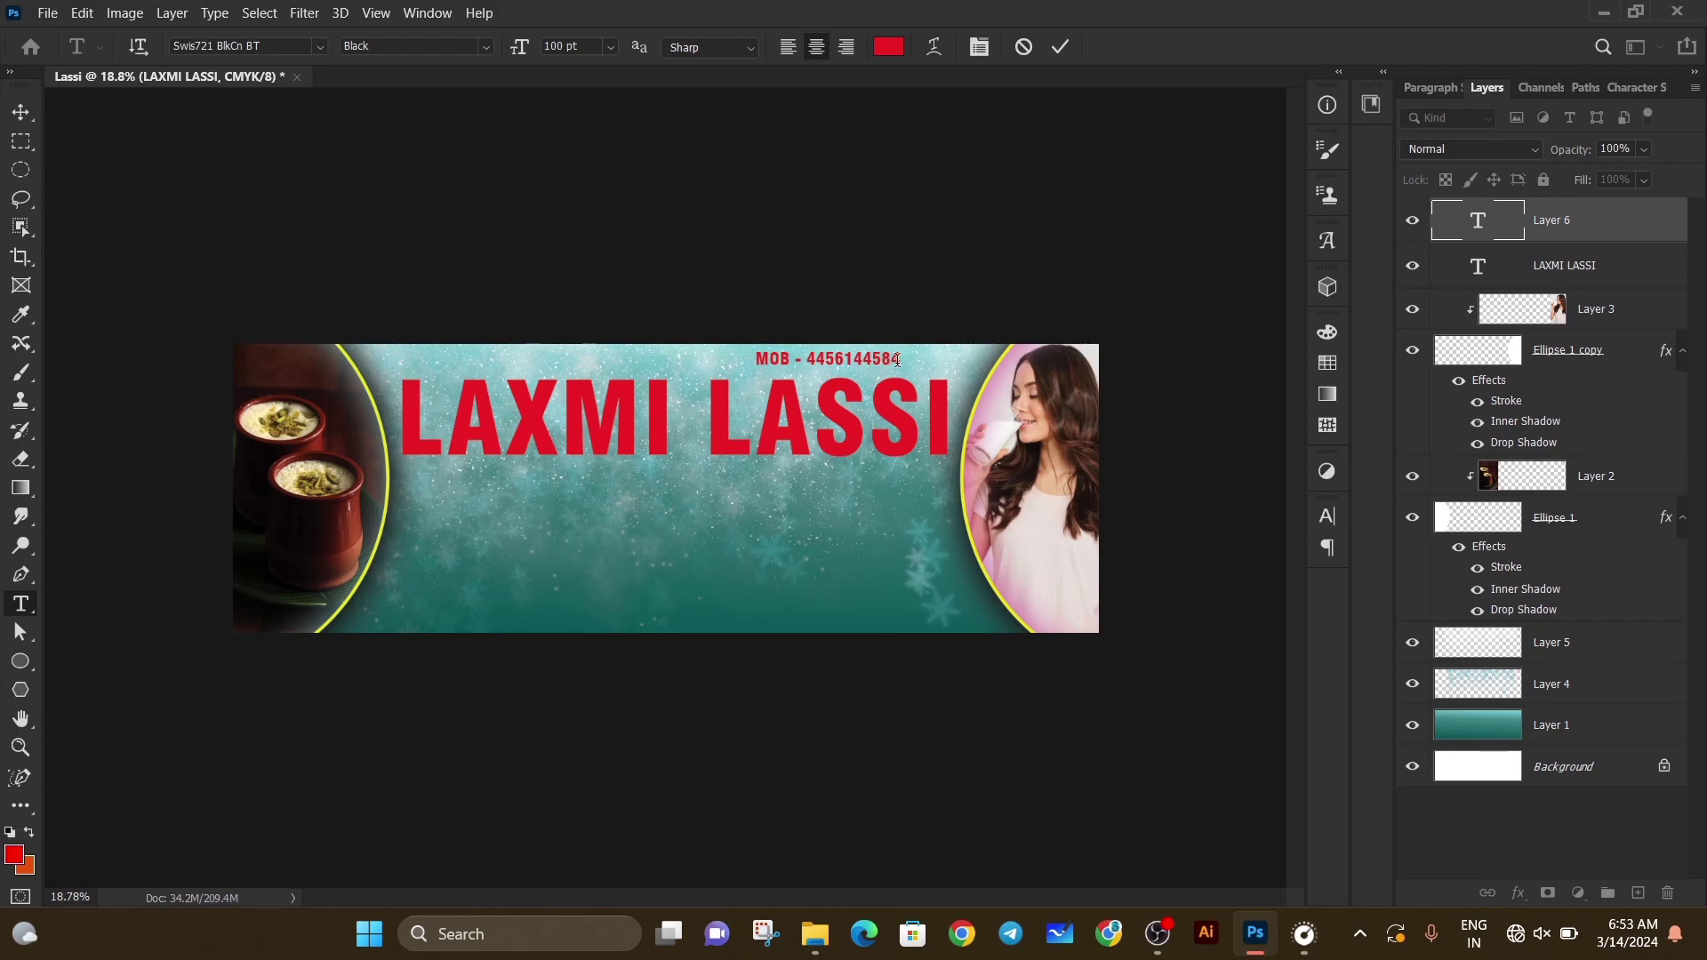
left_click(889, 48)
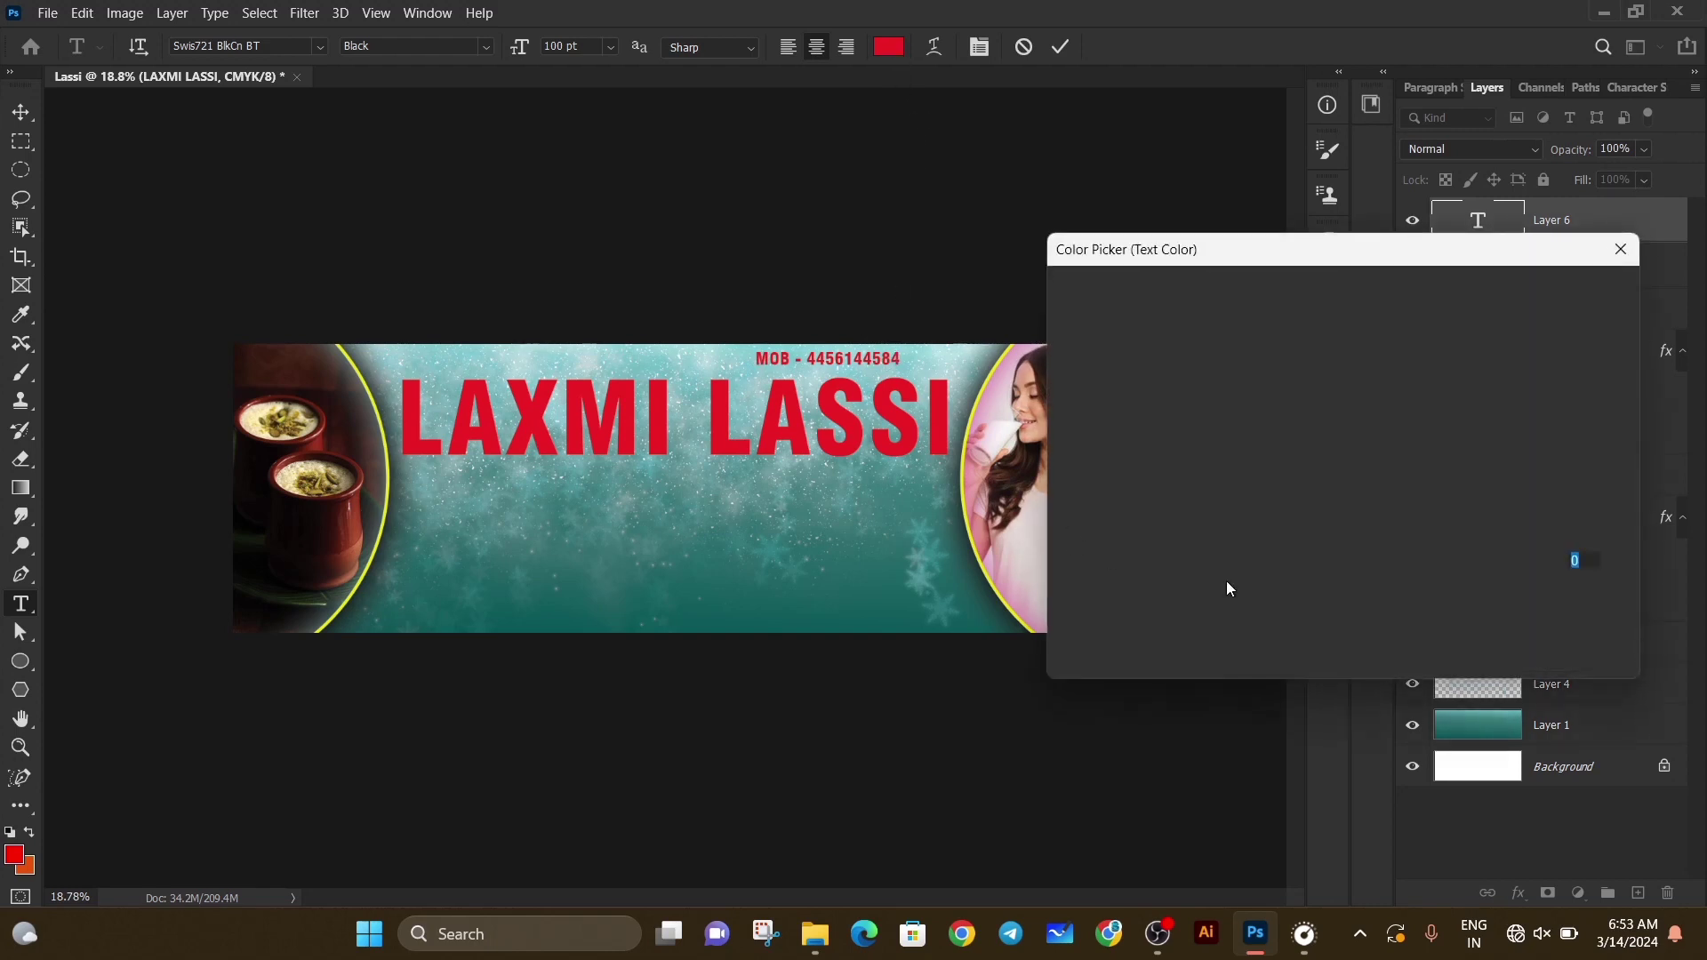
left_click(1366, 404)
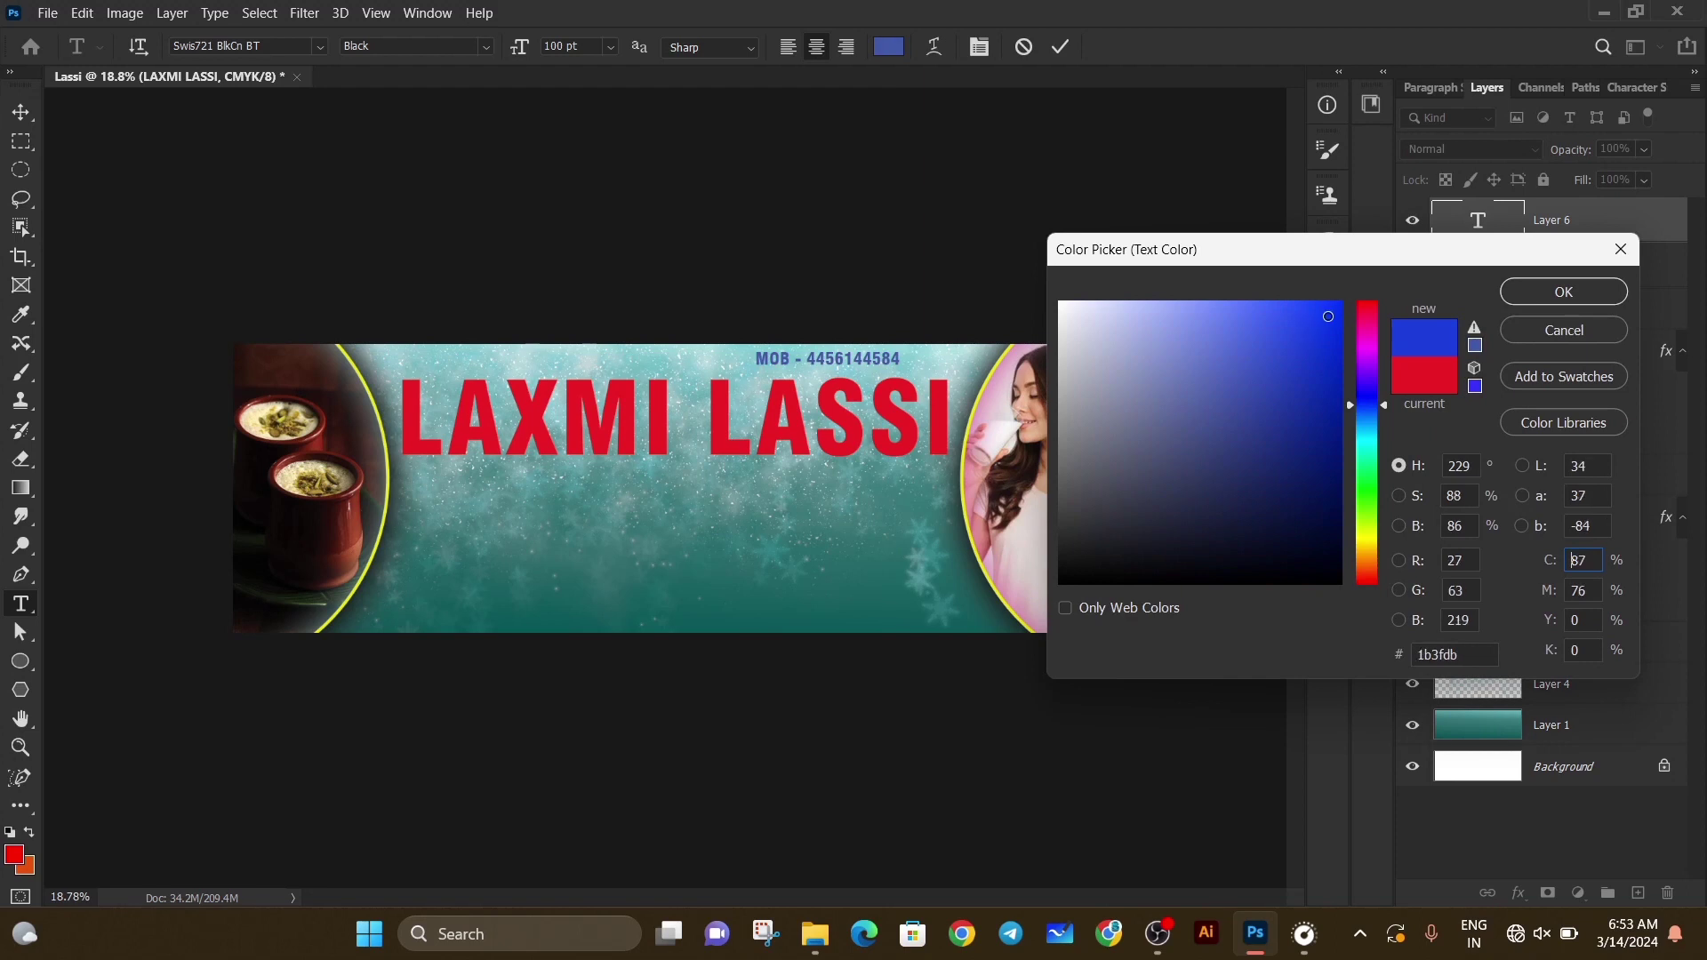
left_click_drag(1328, 316, 1323, 408)
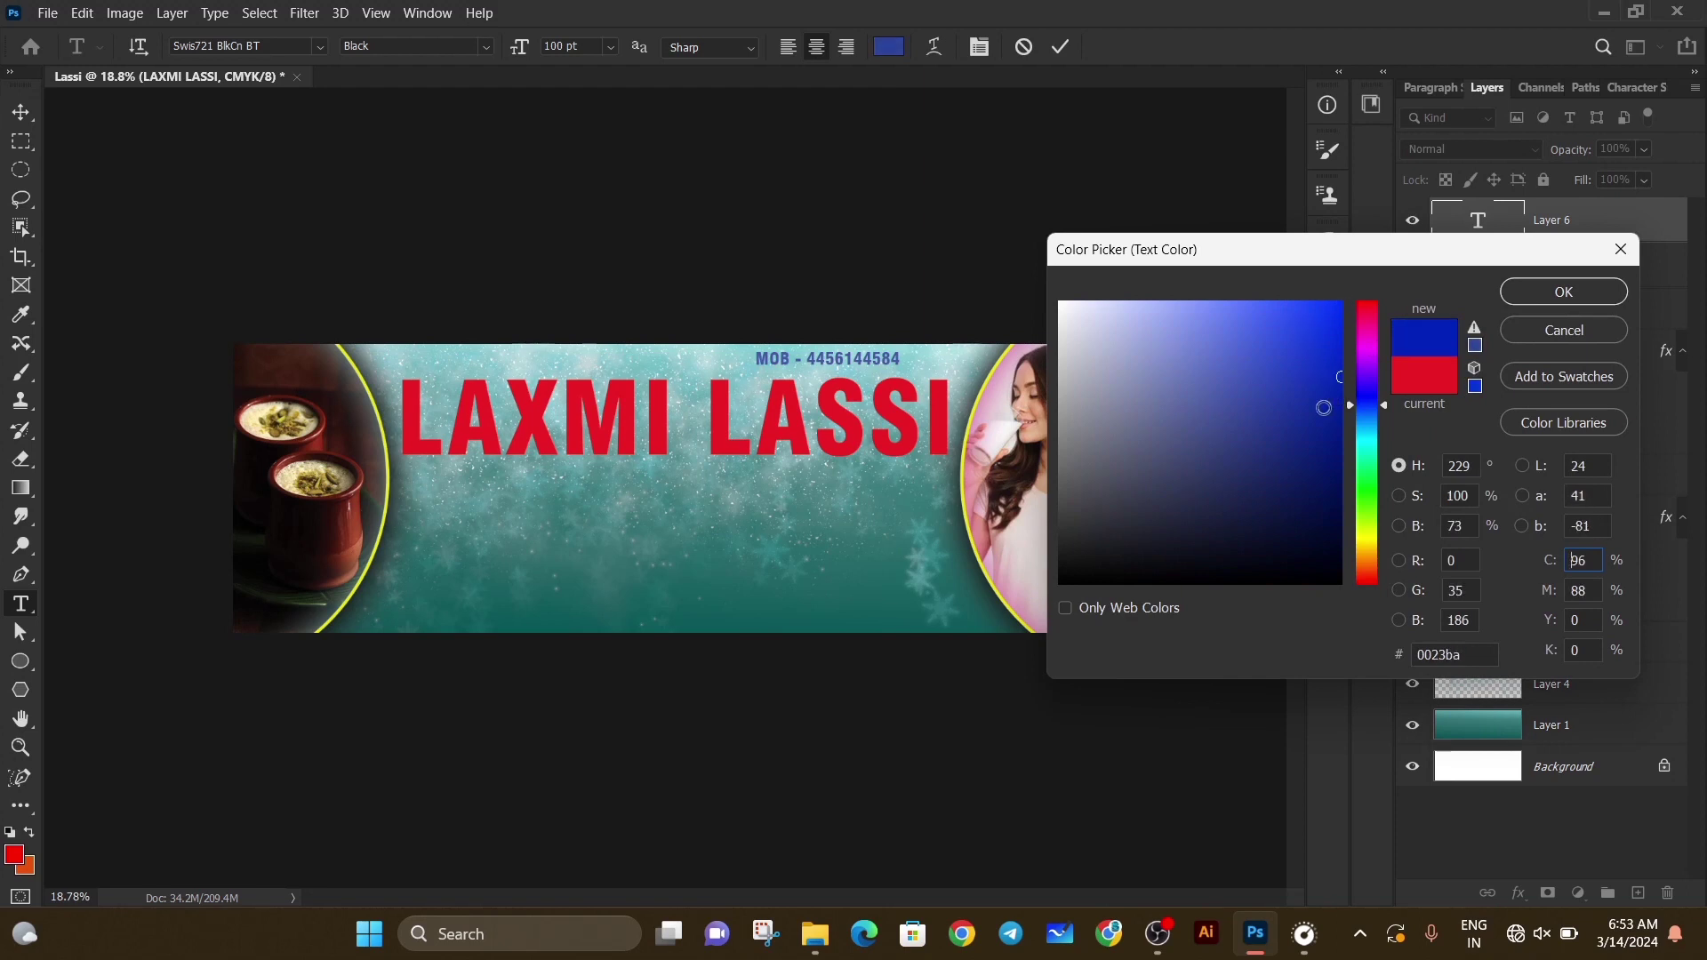
left_click(1563, 292)
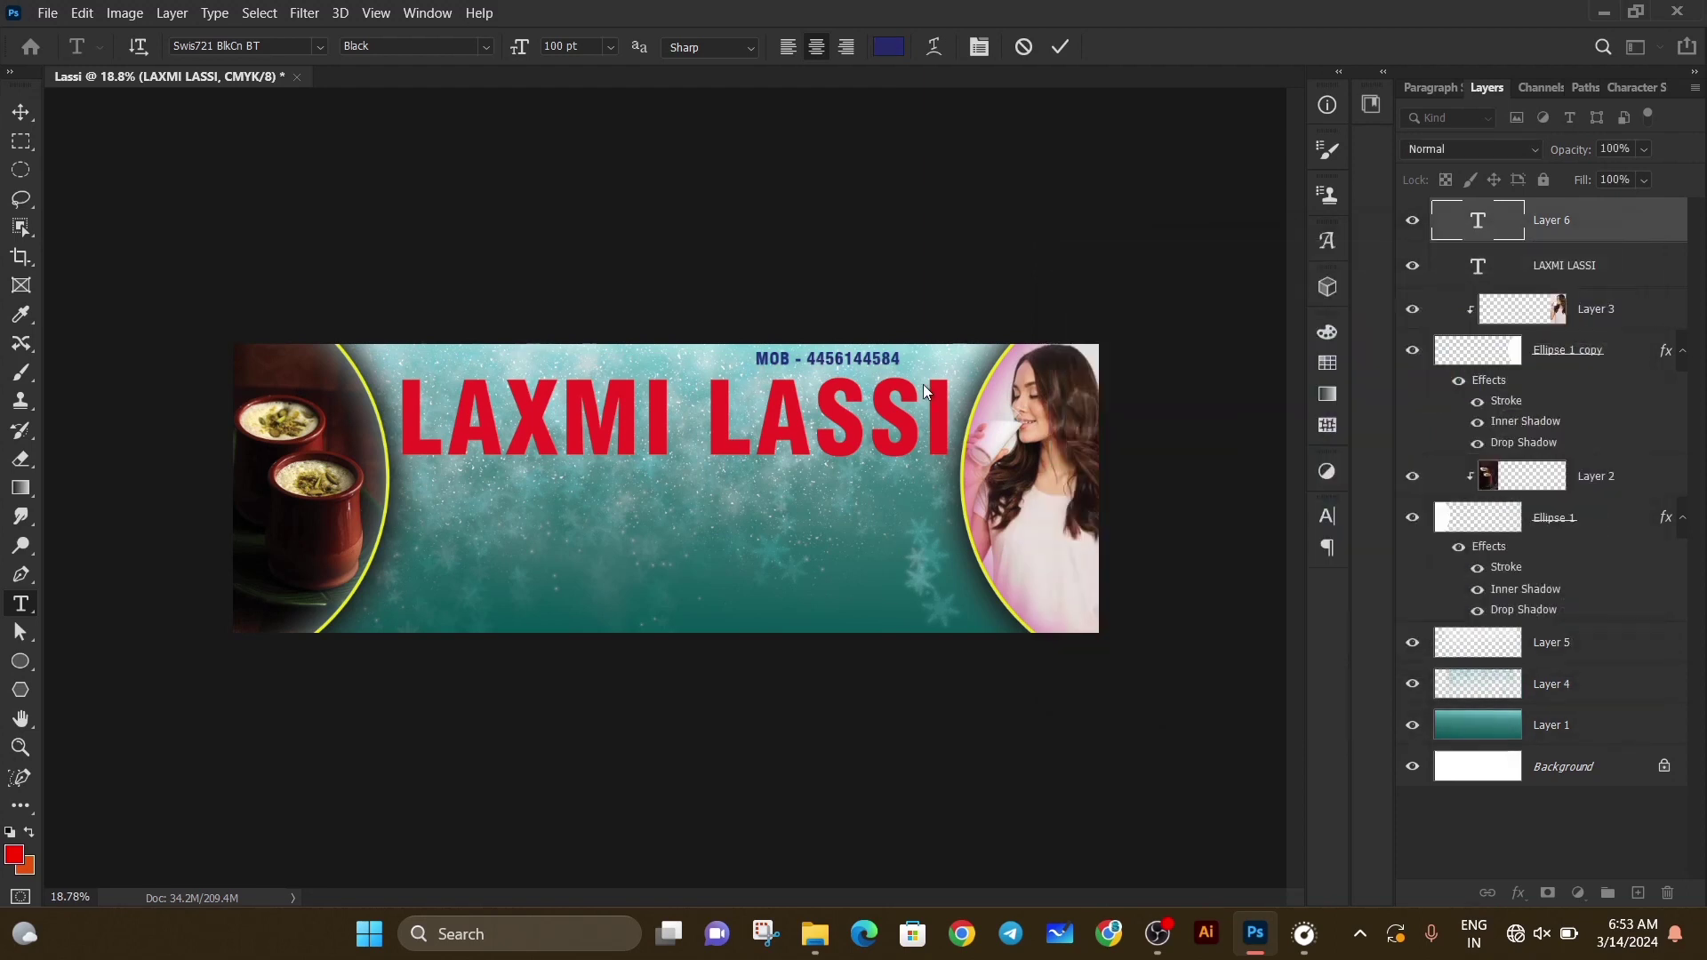
left_click(1058, 49)
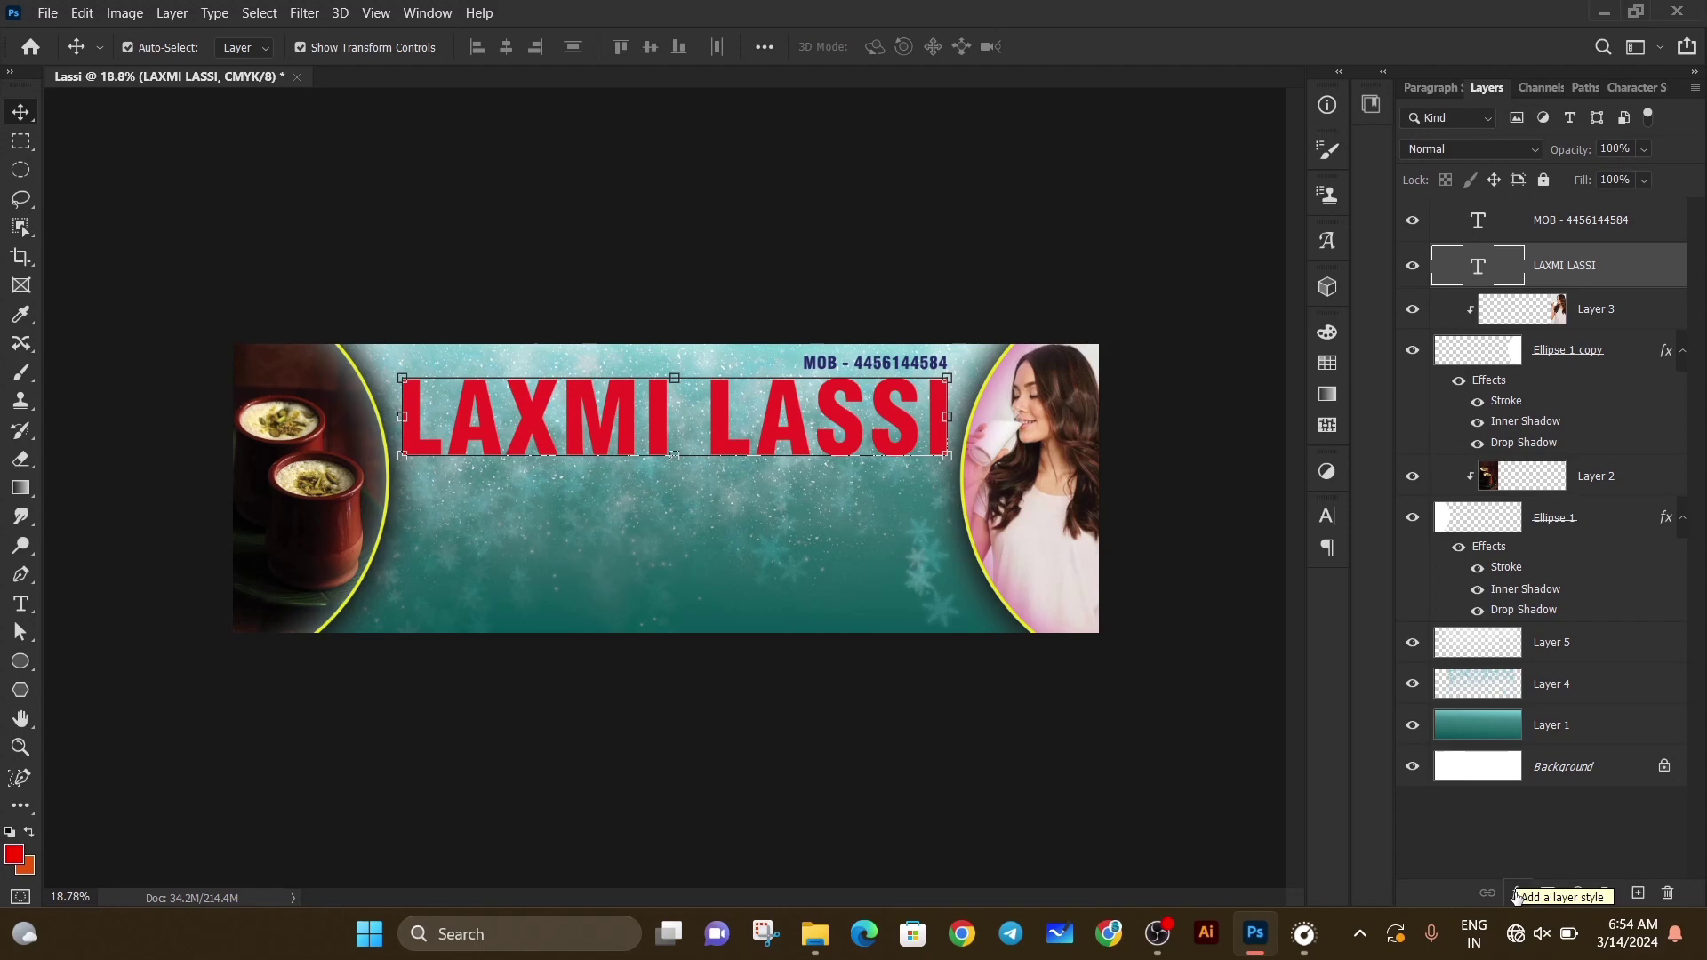
Add a 12 px yellow stroke to the LAXMI LASSI title and enable Inner Shadow
left_click(1517, 895)
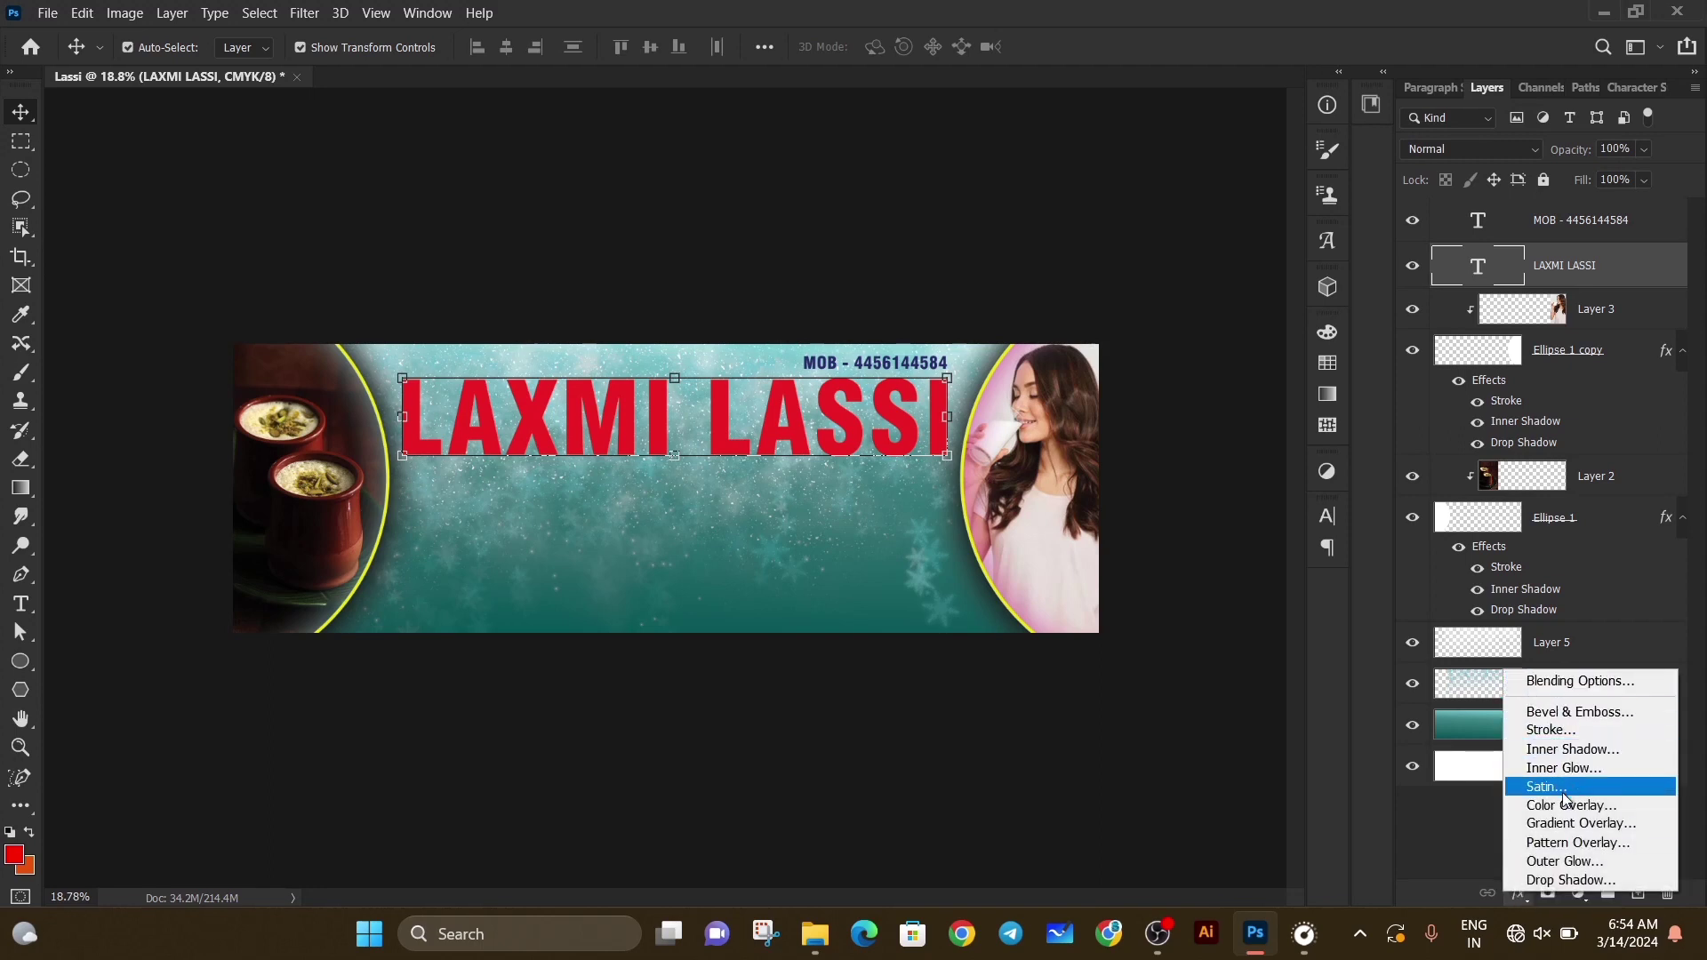
left_click(1564, 731)
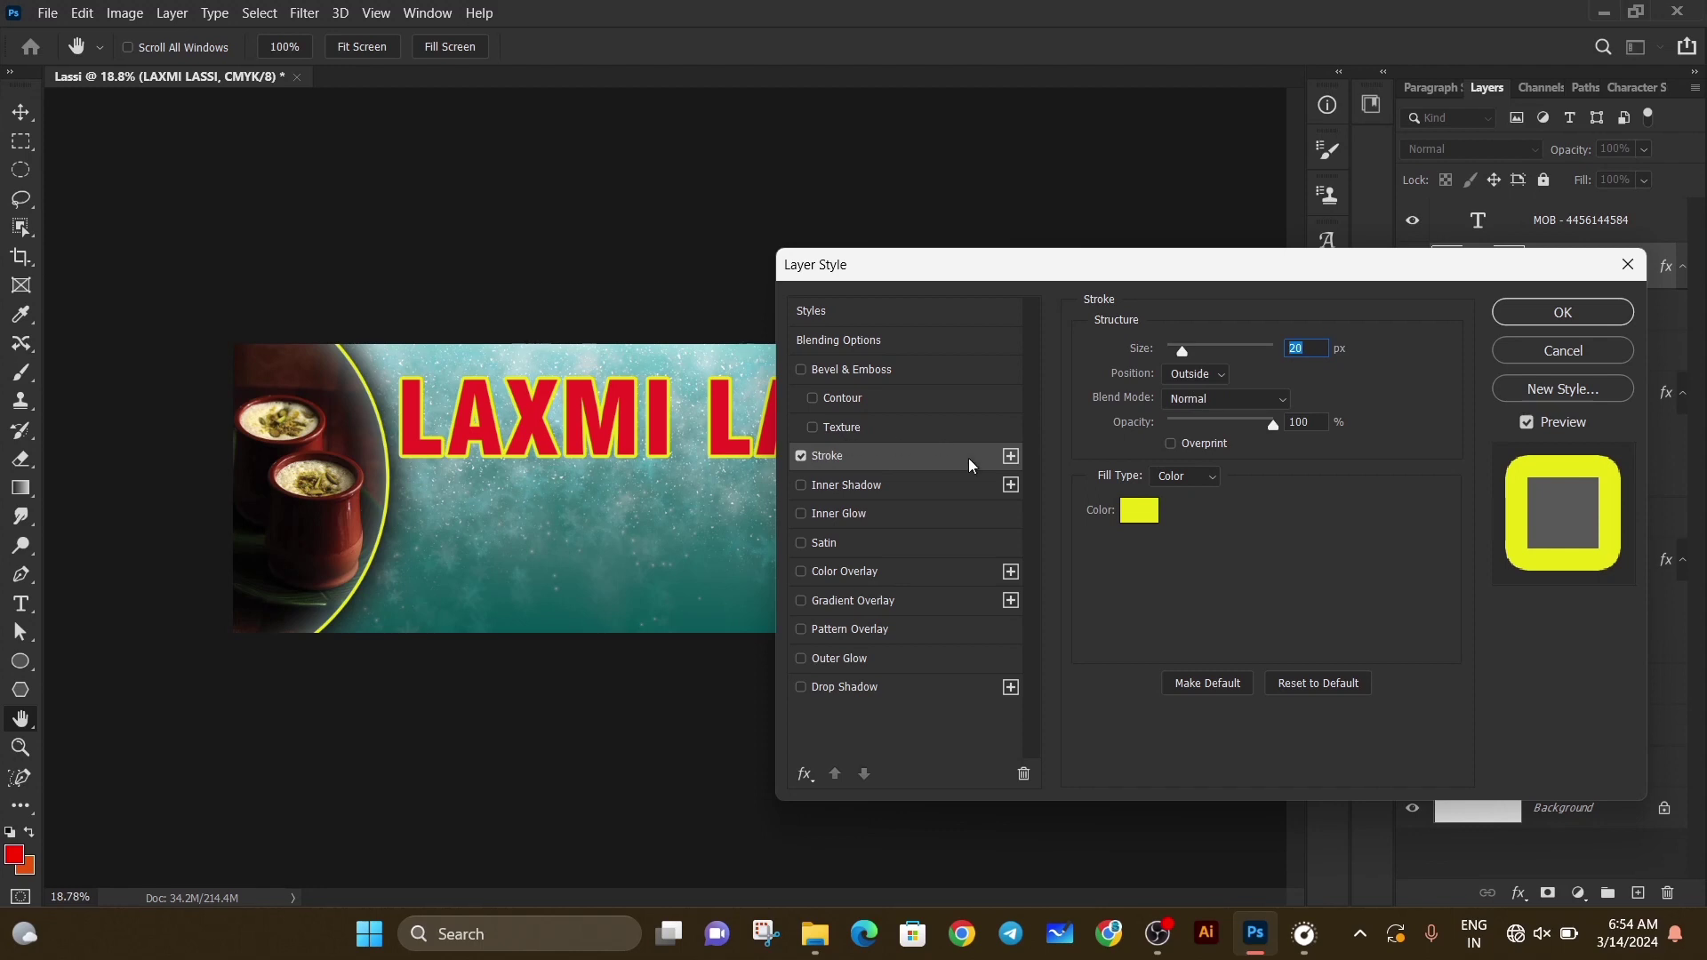
type("12")
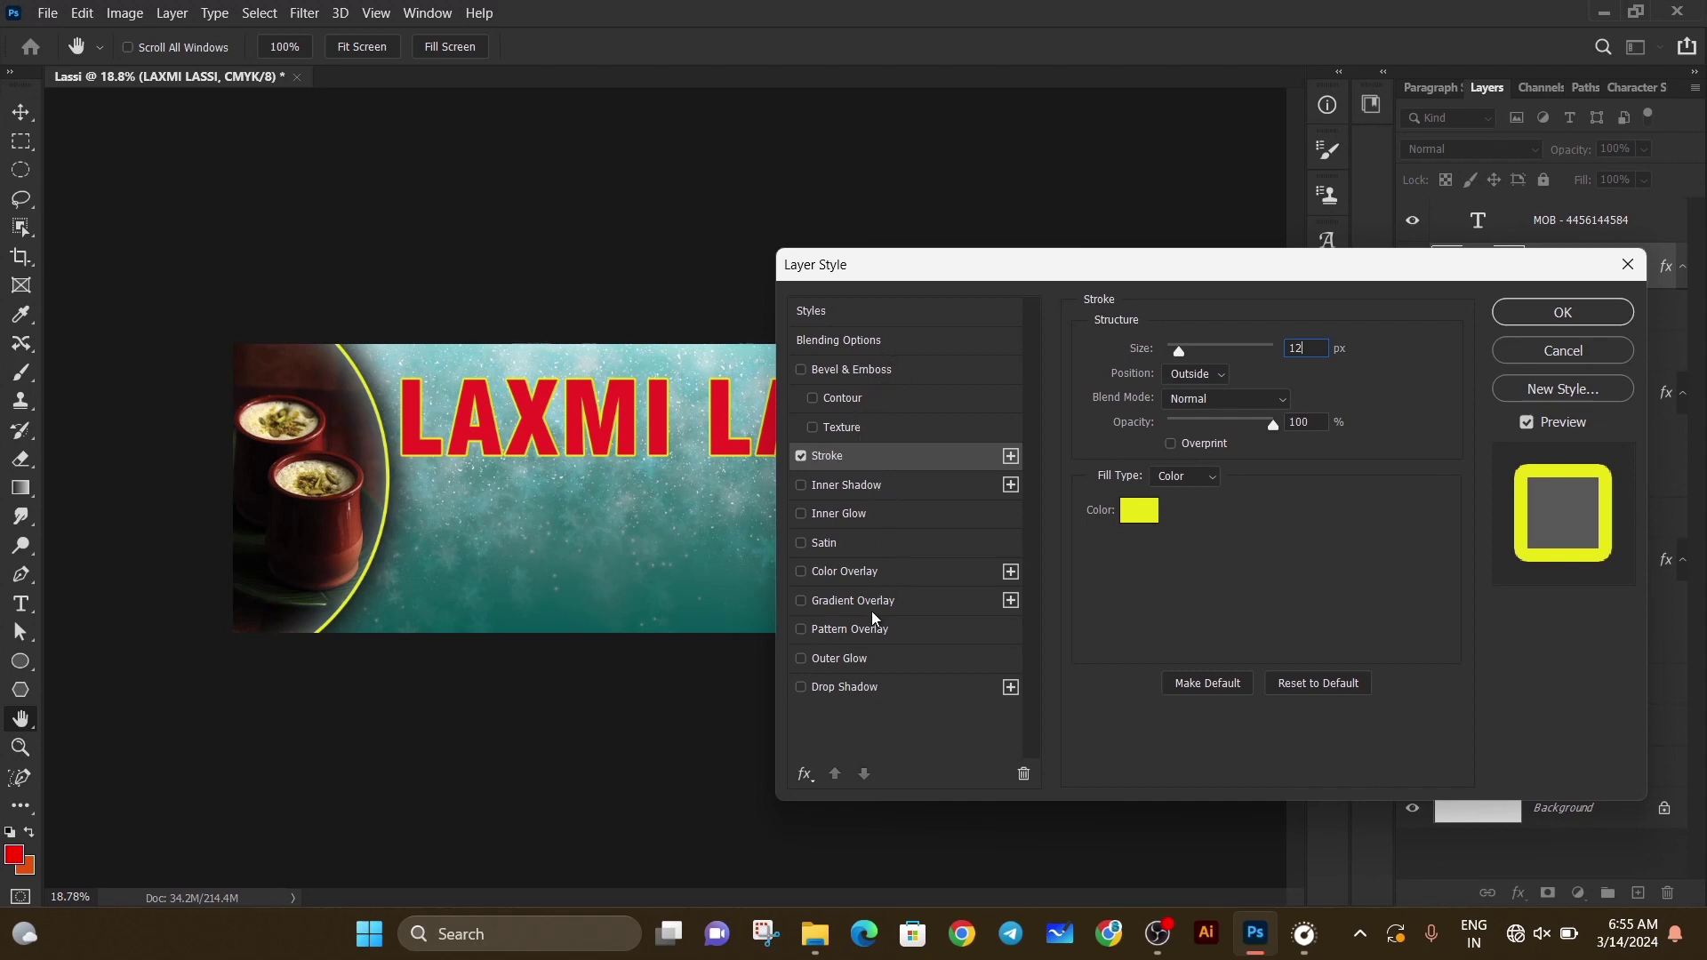
left_click(994, 482)
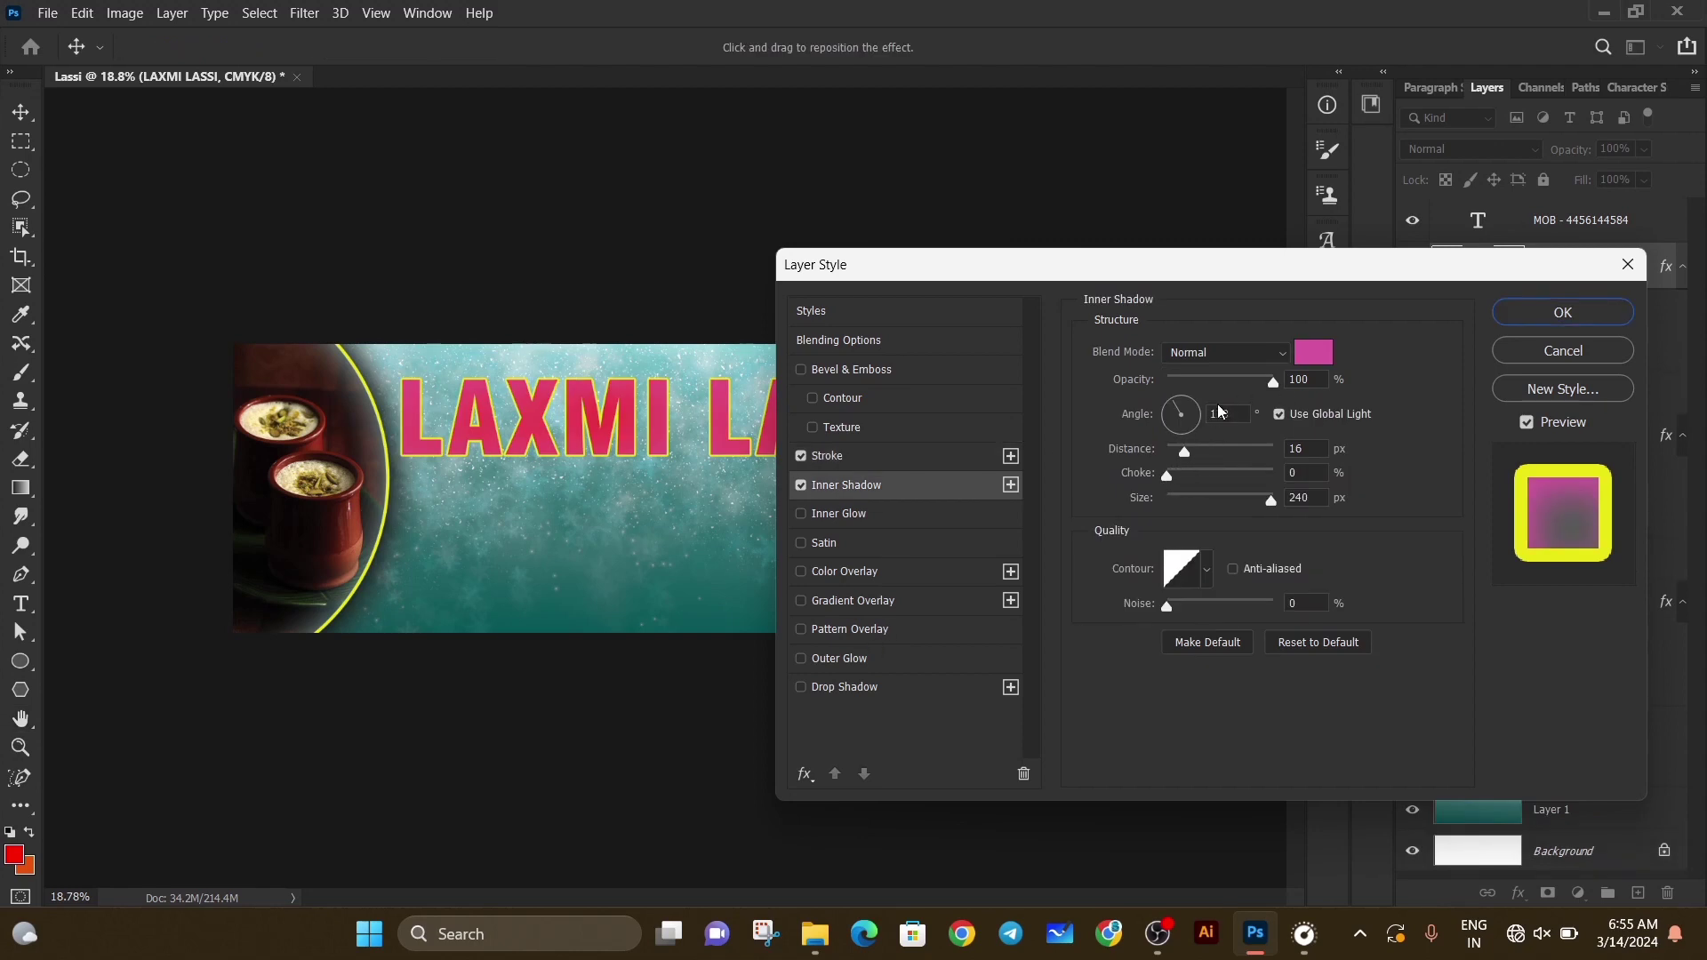
Make the title's inner shadow black with distance 16 and size 5 px, and apply it
left_click(1316, 353)
left_click(1059, 583)
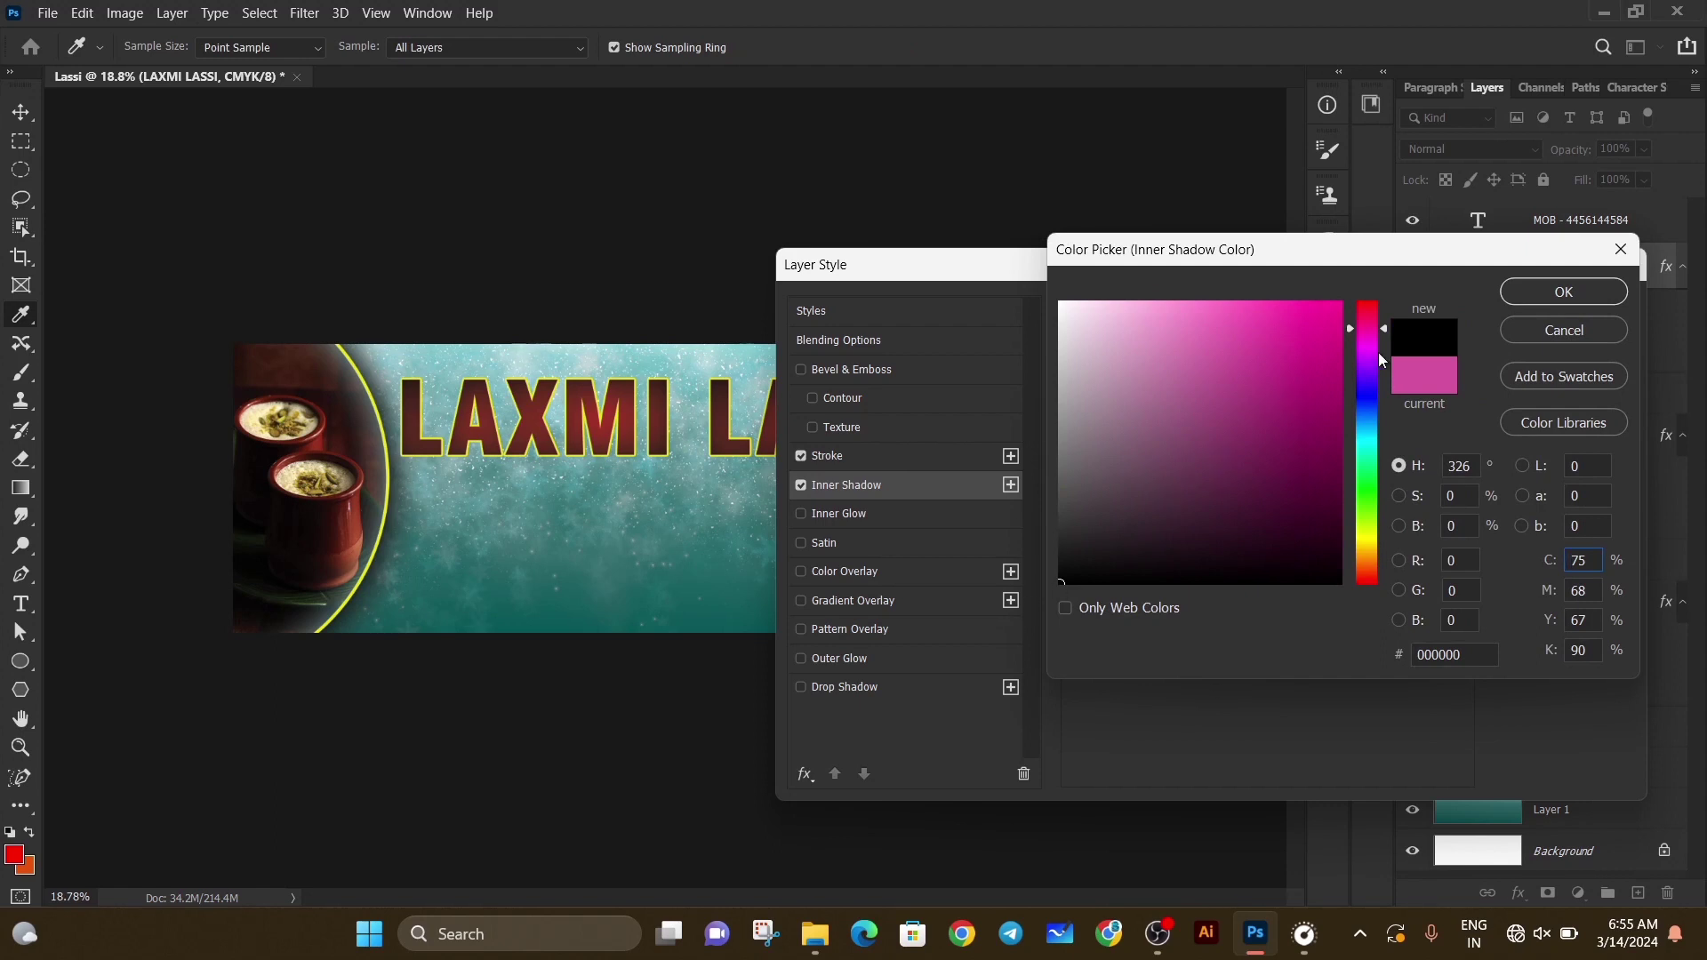
left_click(1562, 294)
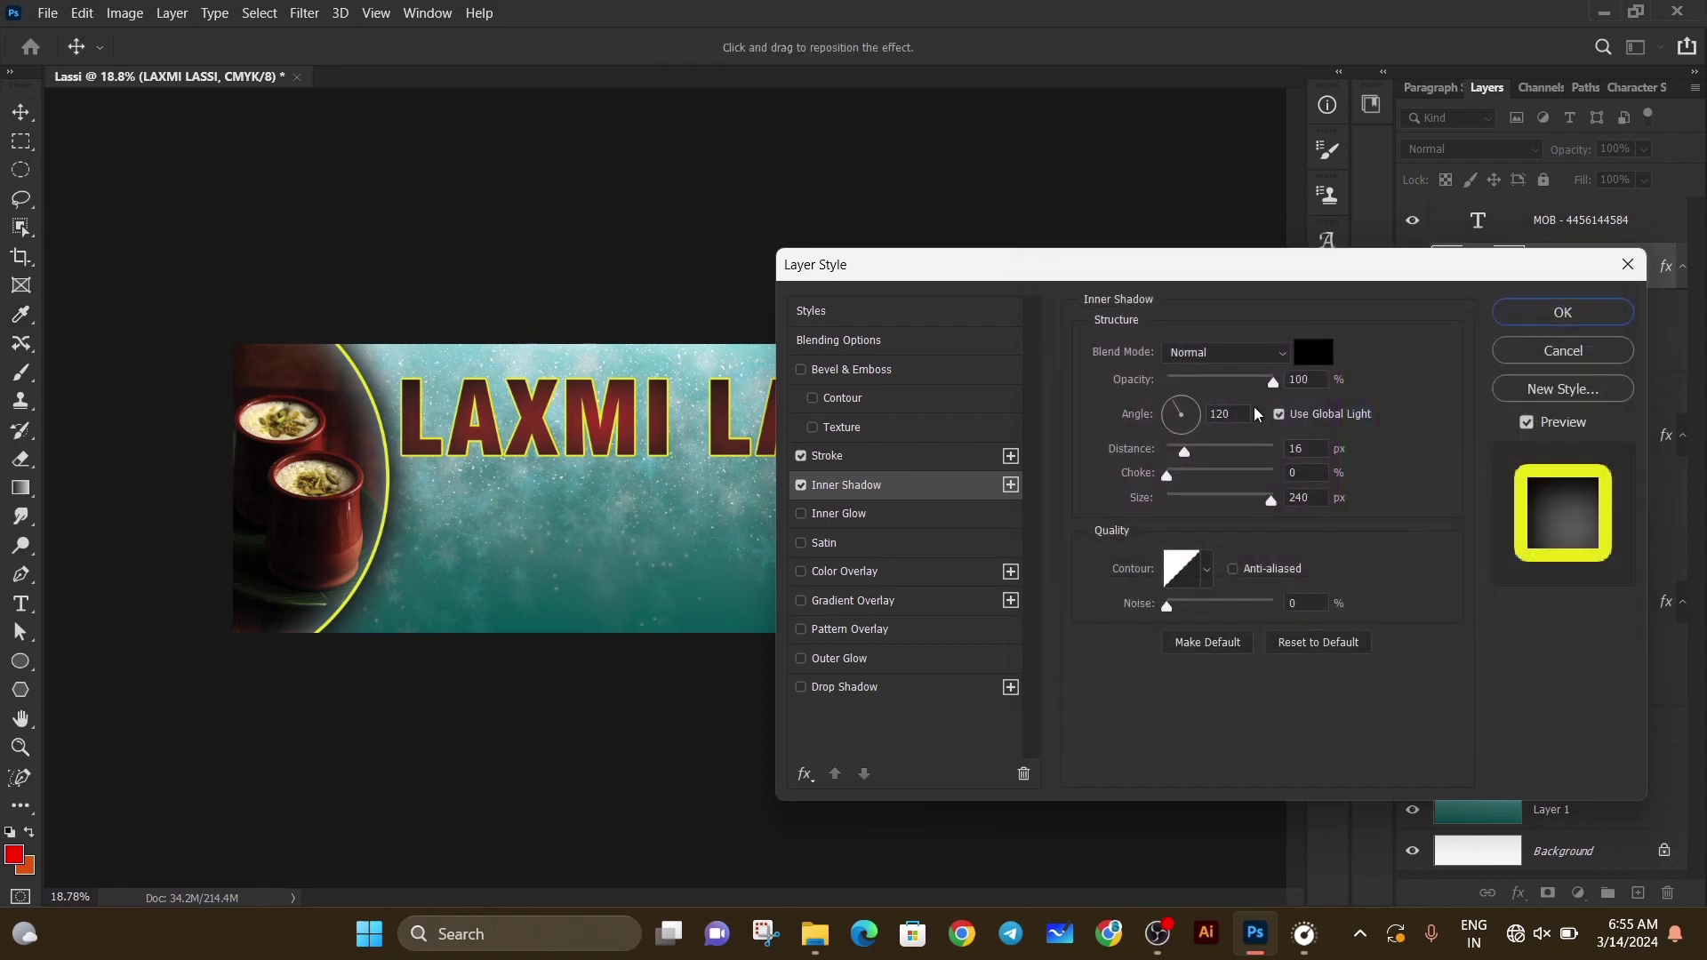
left_click_drag(1187, 451, 1177, 451)
mouse_move(1270, 500)
left_mouse_down()
mouse_move(1194, 477)
mouse_move(1197, 458)
left_mouse_up()
left_click(1187, 502)
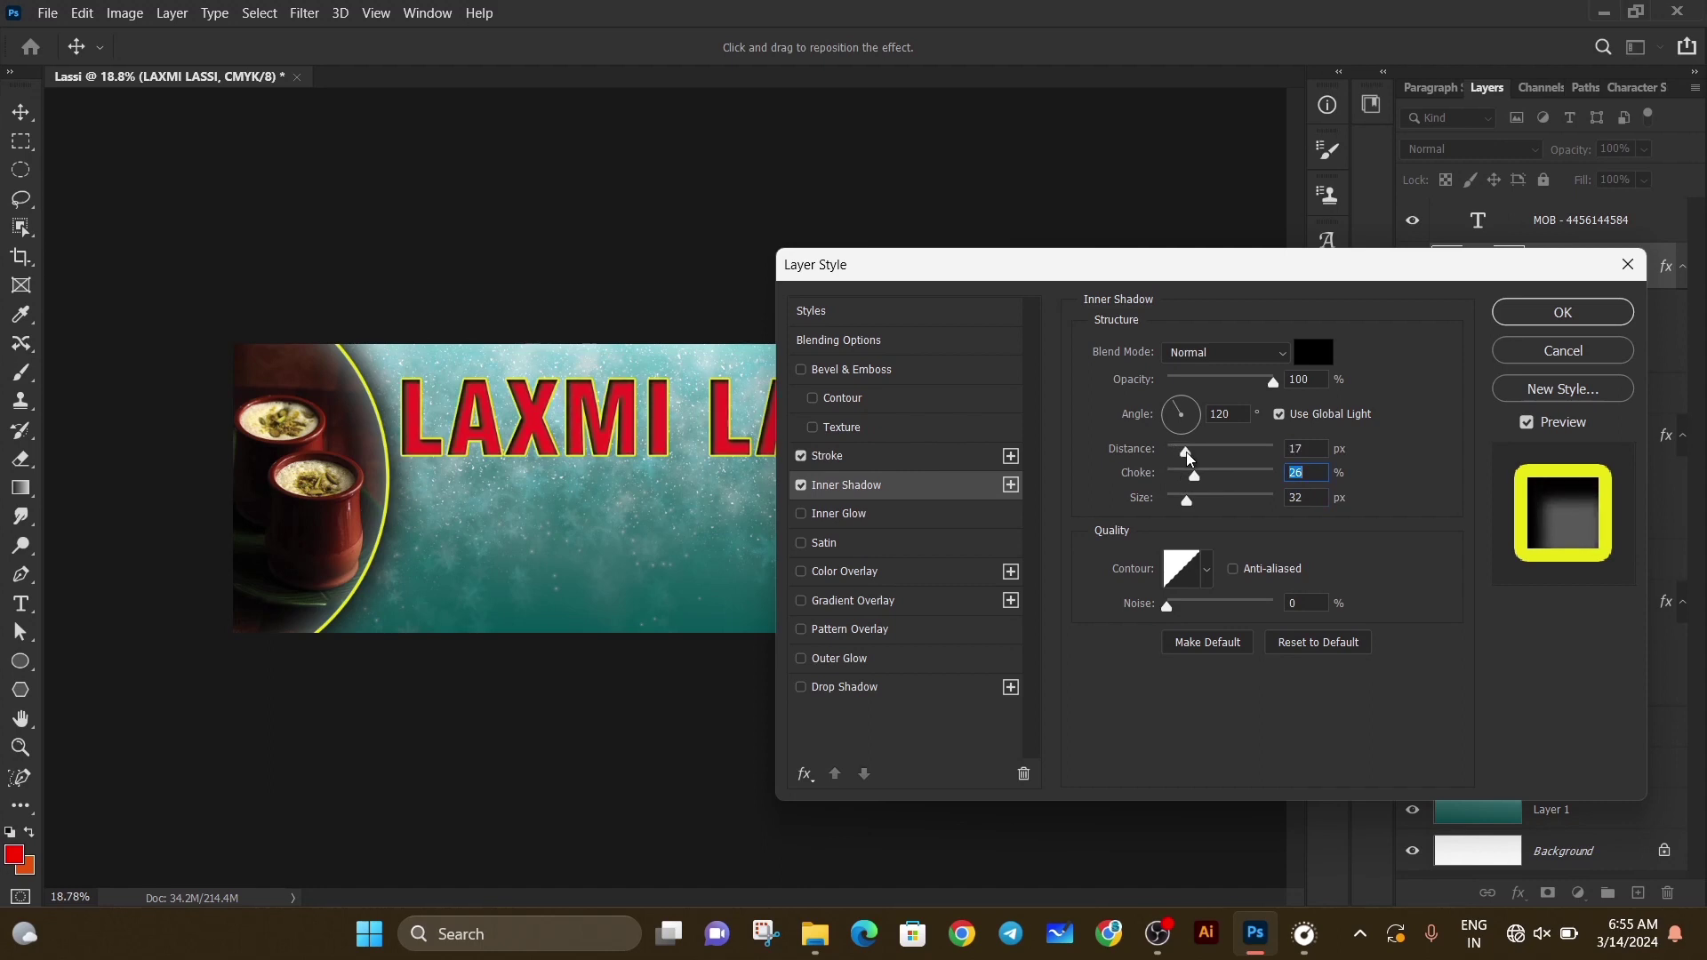
left_click(1194, 457)
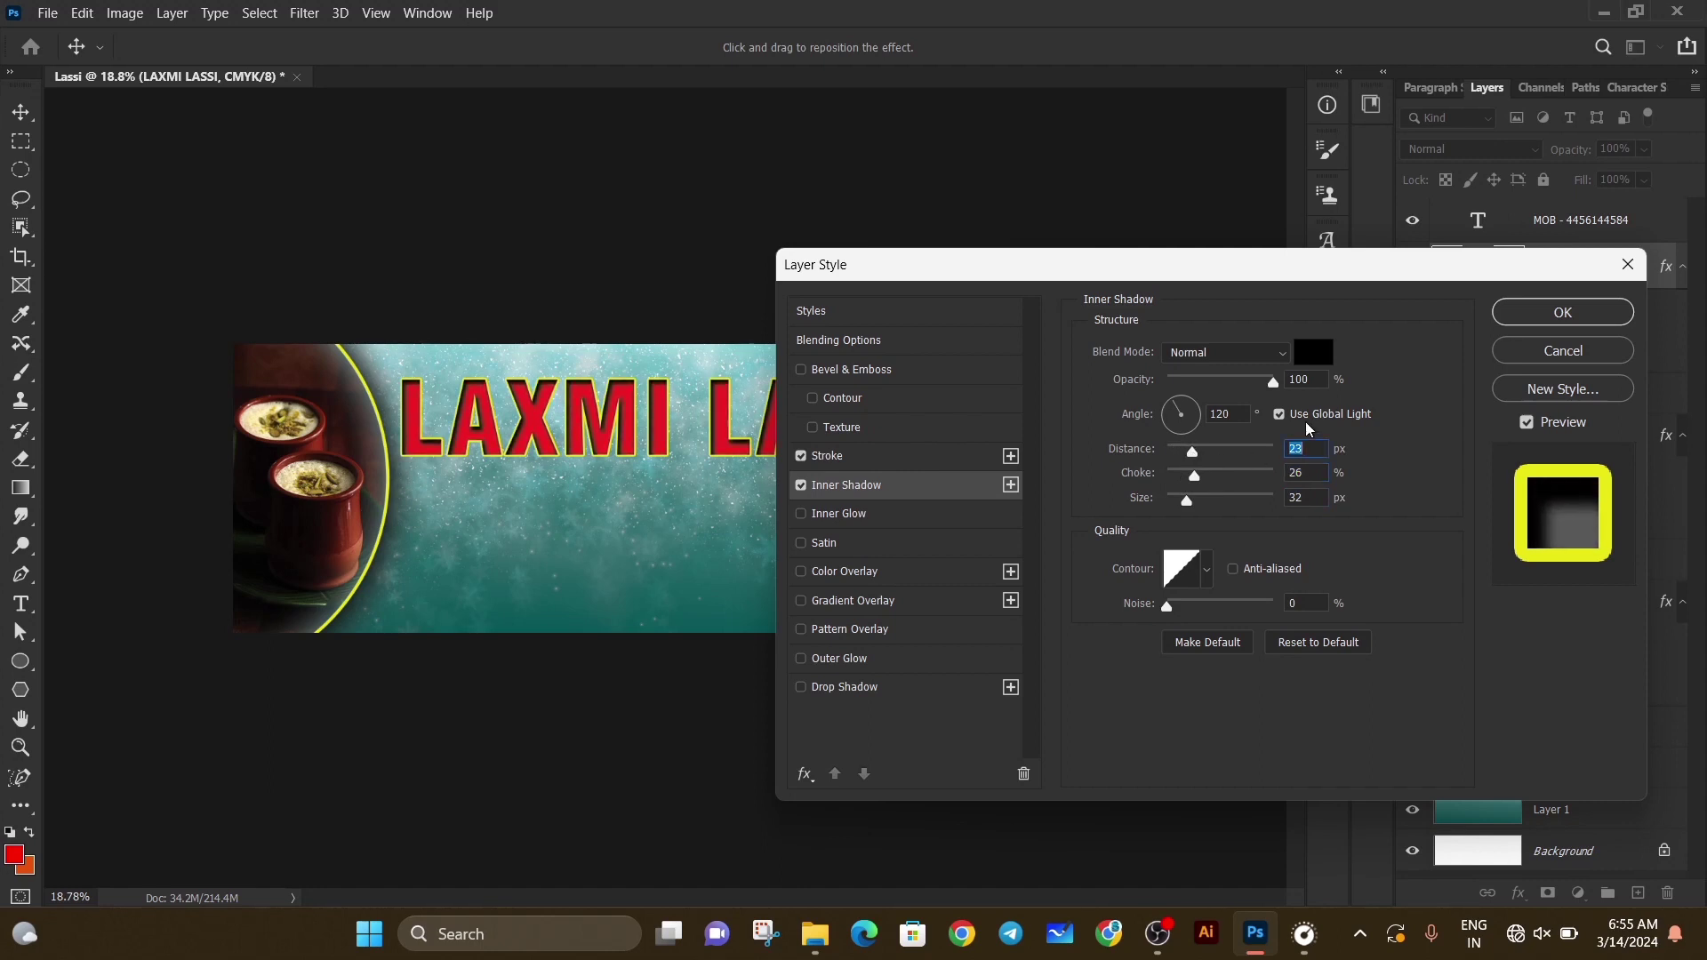
left_click_drag(1186, 504, 1173, 505)
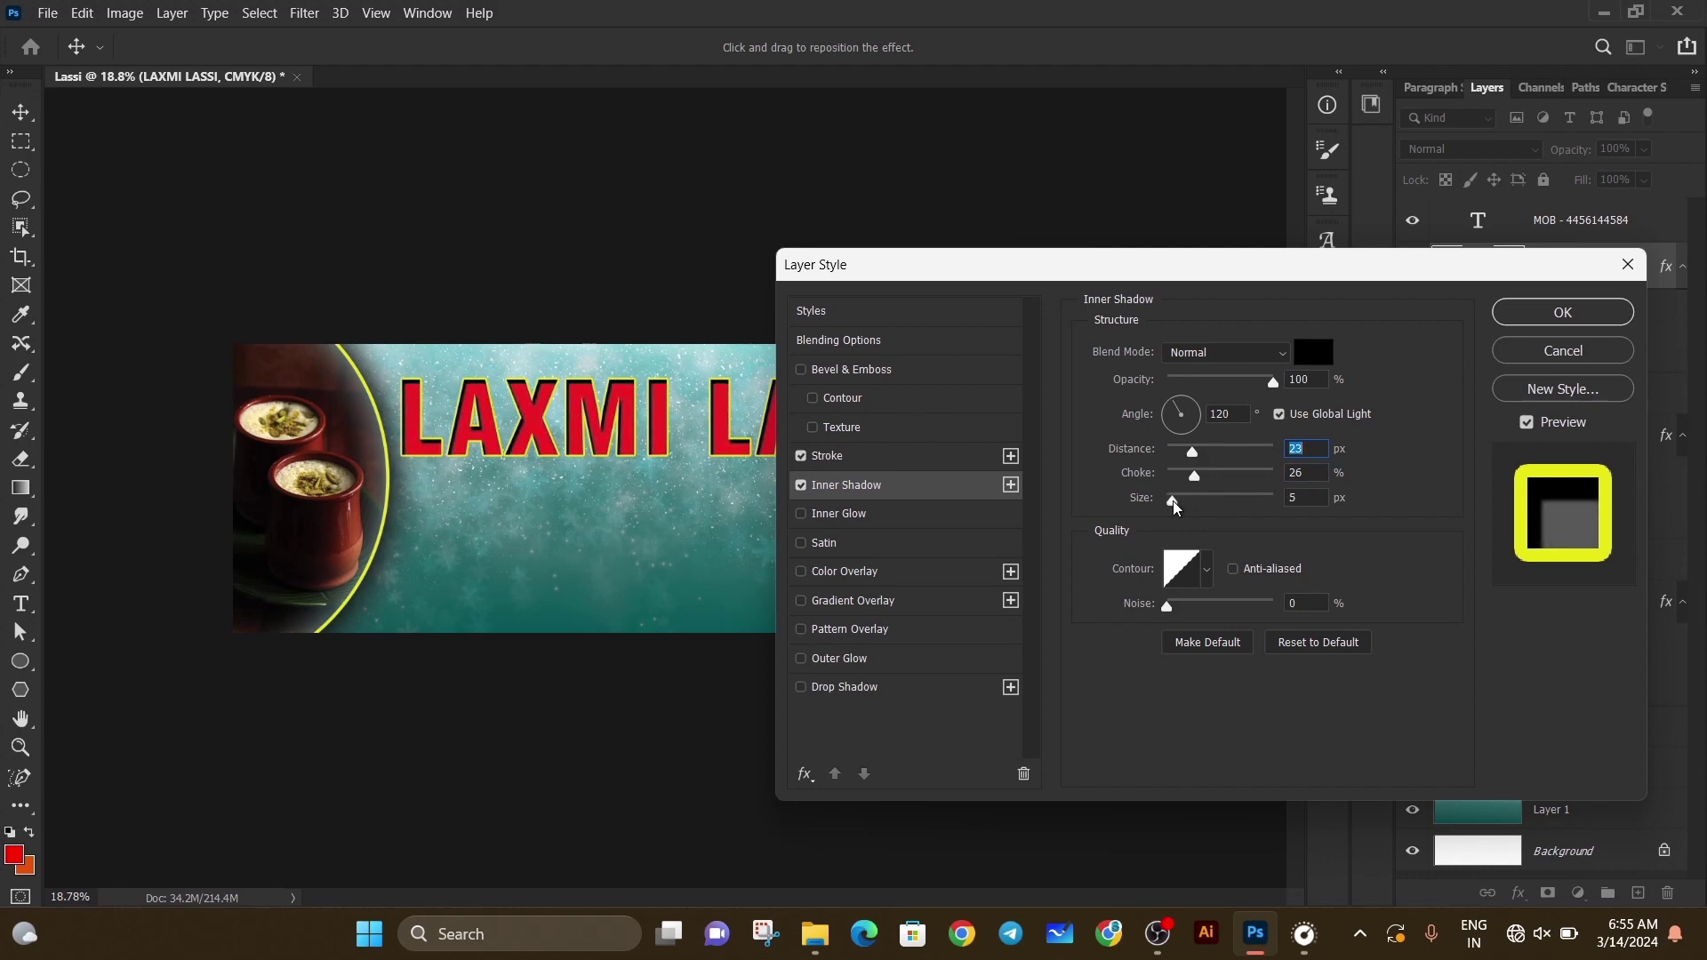
left_click(1563, 312)
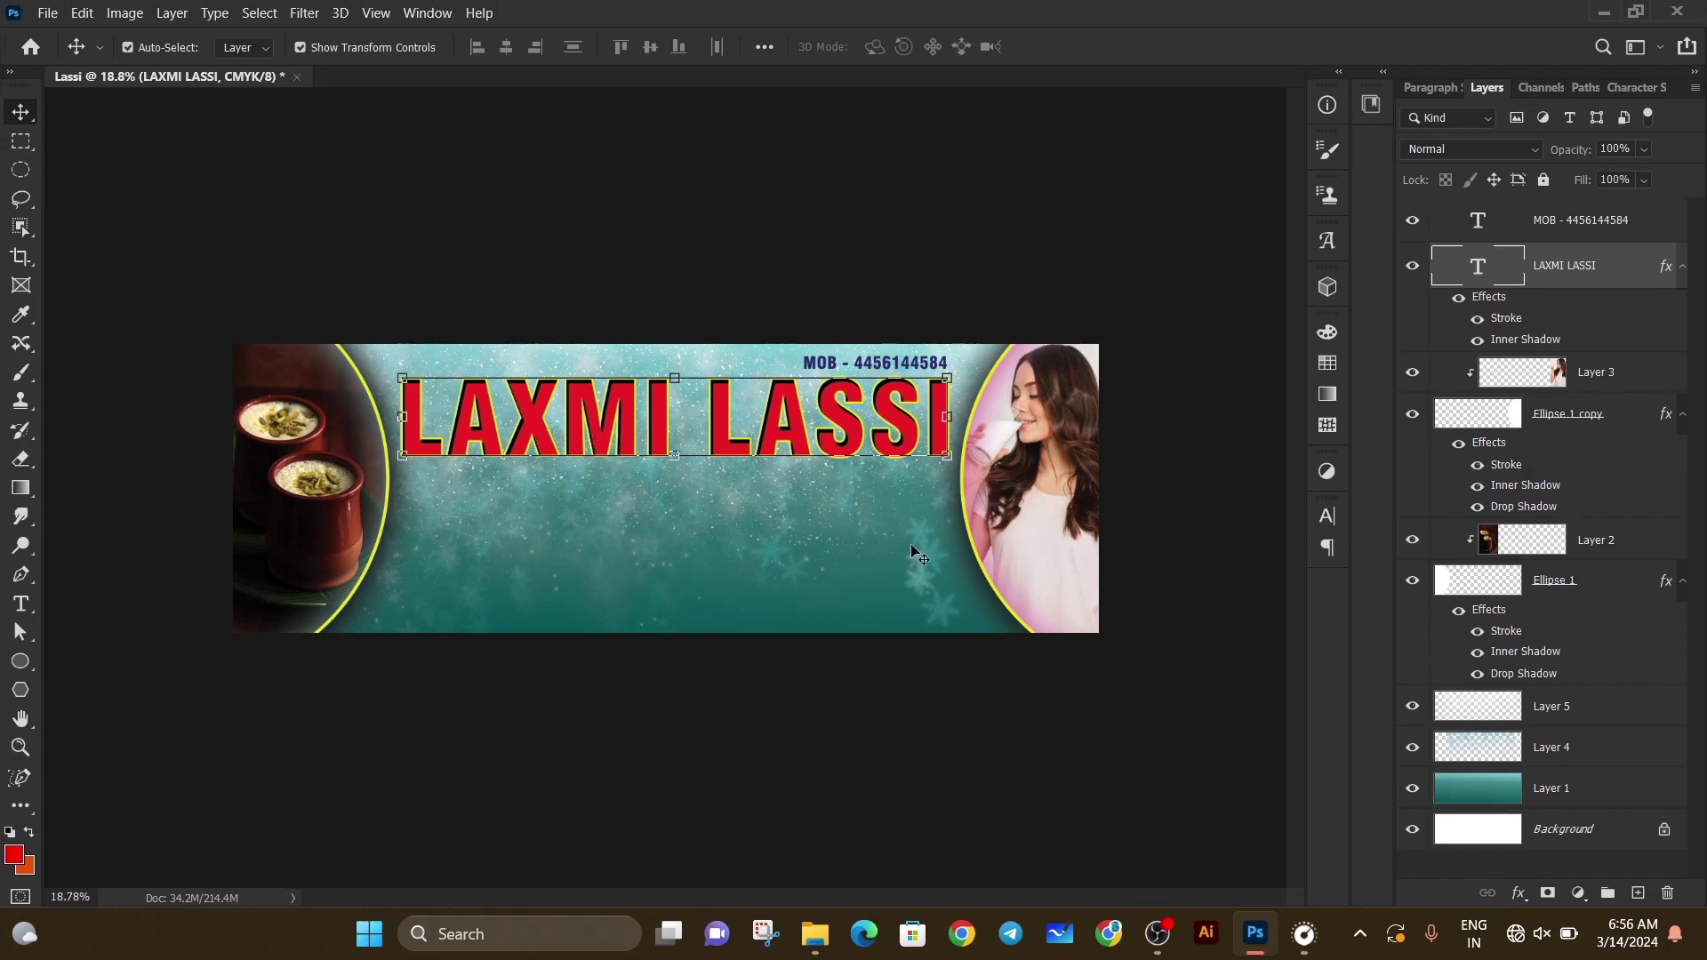
Reopen the title's inner shadow and raise its size to 7 px
left_click(1519, 892)
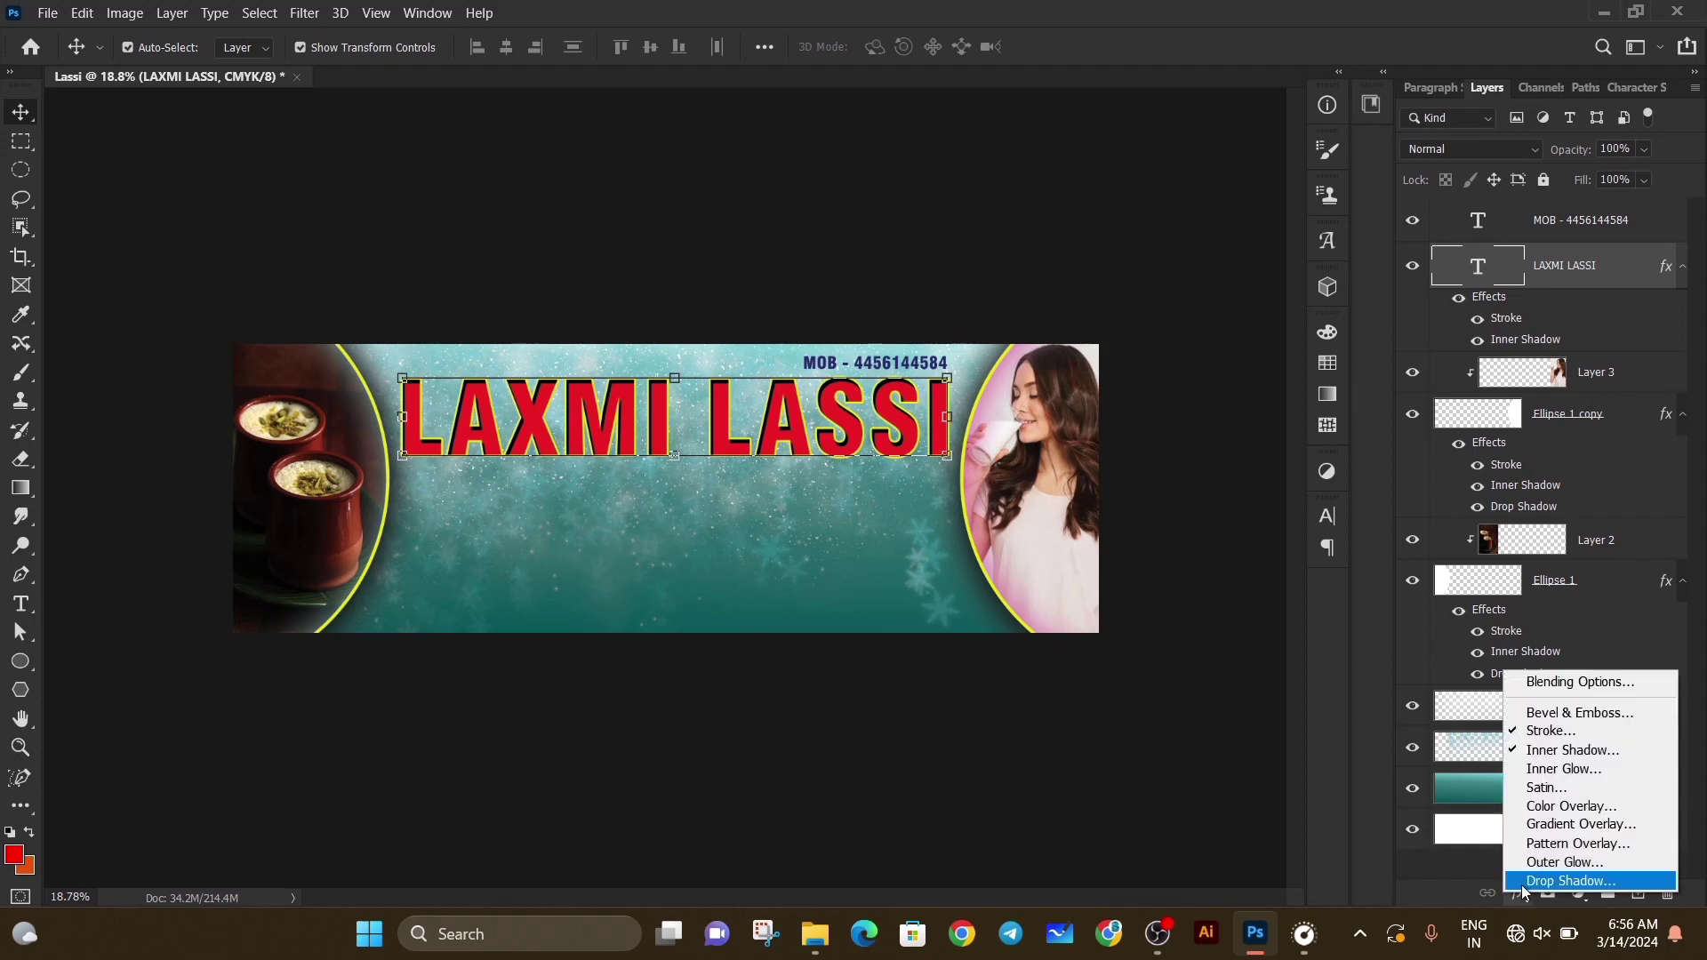
left_click(1561, 749)
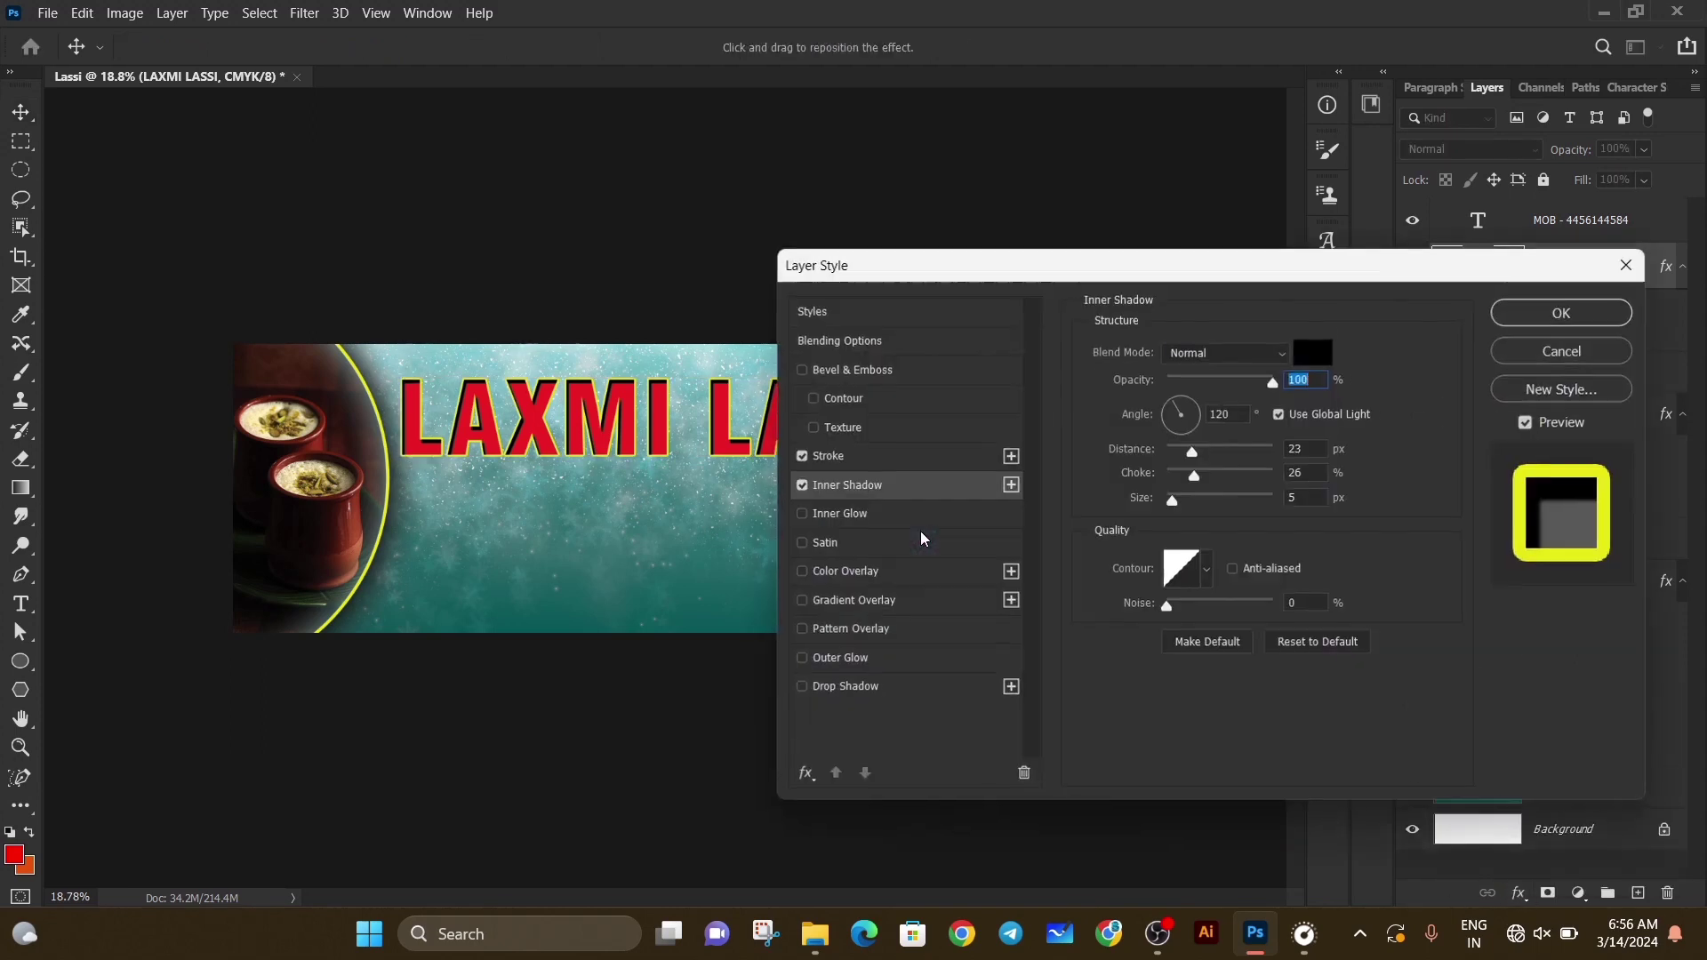
mouse_move(1170, 502)
left_mouse_down()
mouse_move(1185, 453)
mouse_move(1178, 478)
left_mouse_up()
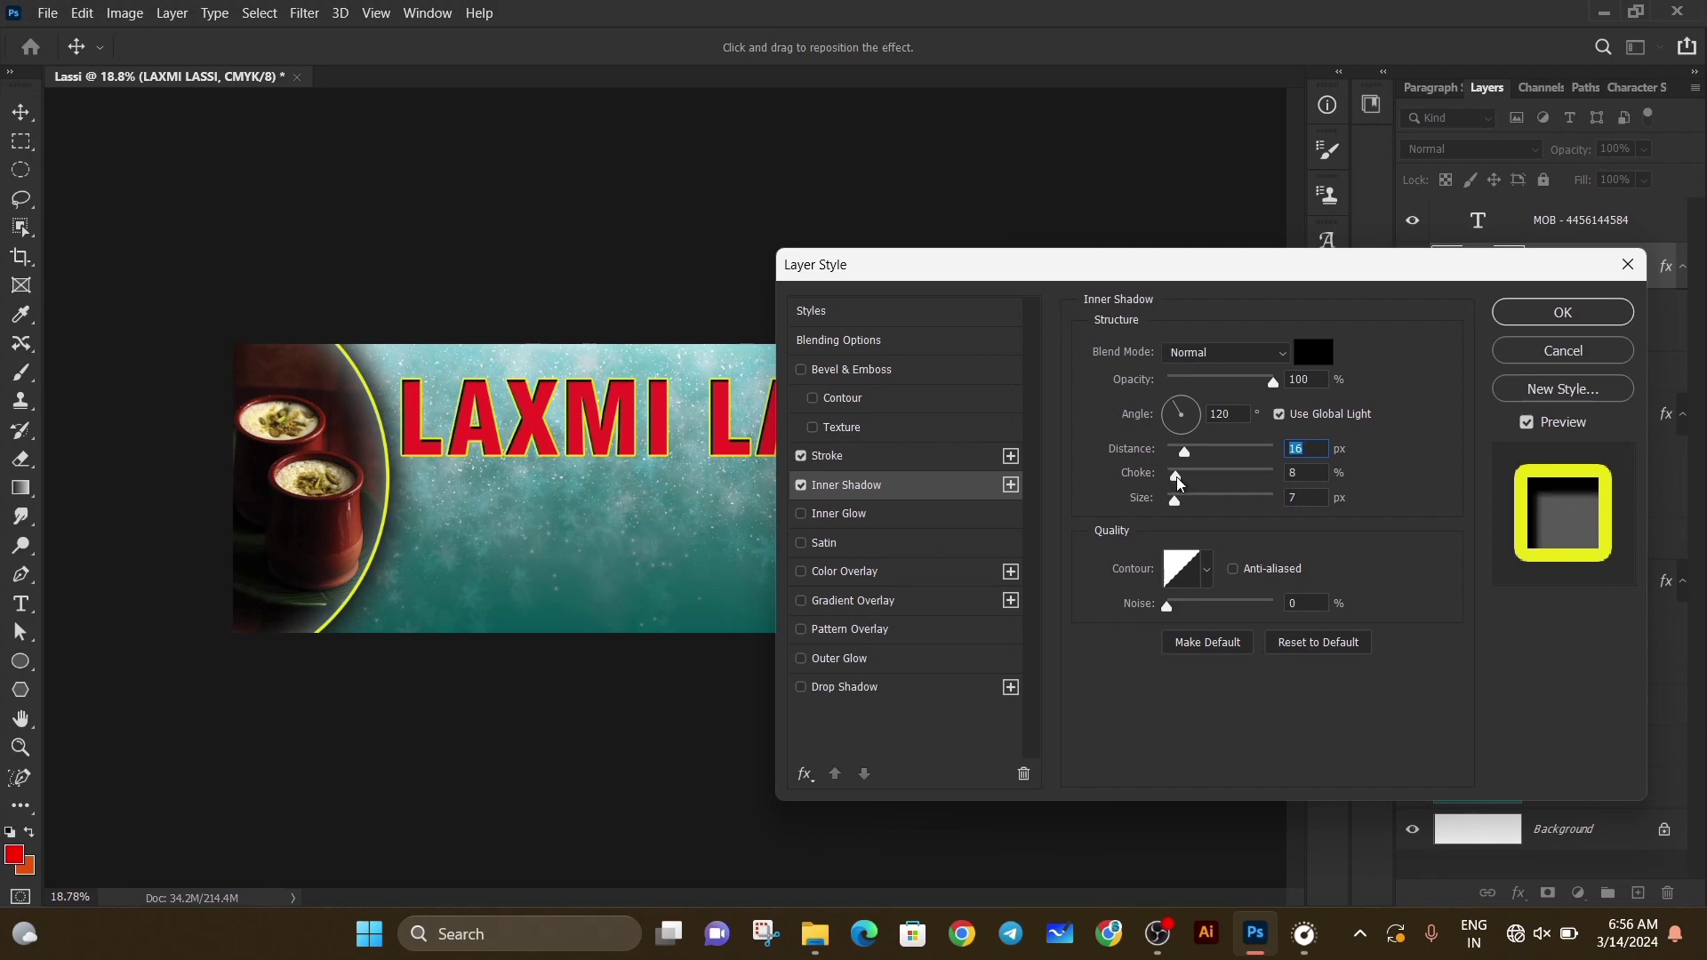
left_click(1562, 312)
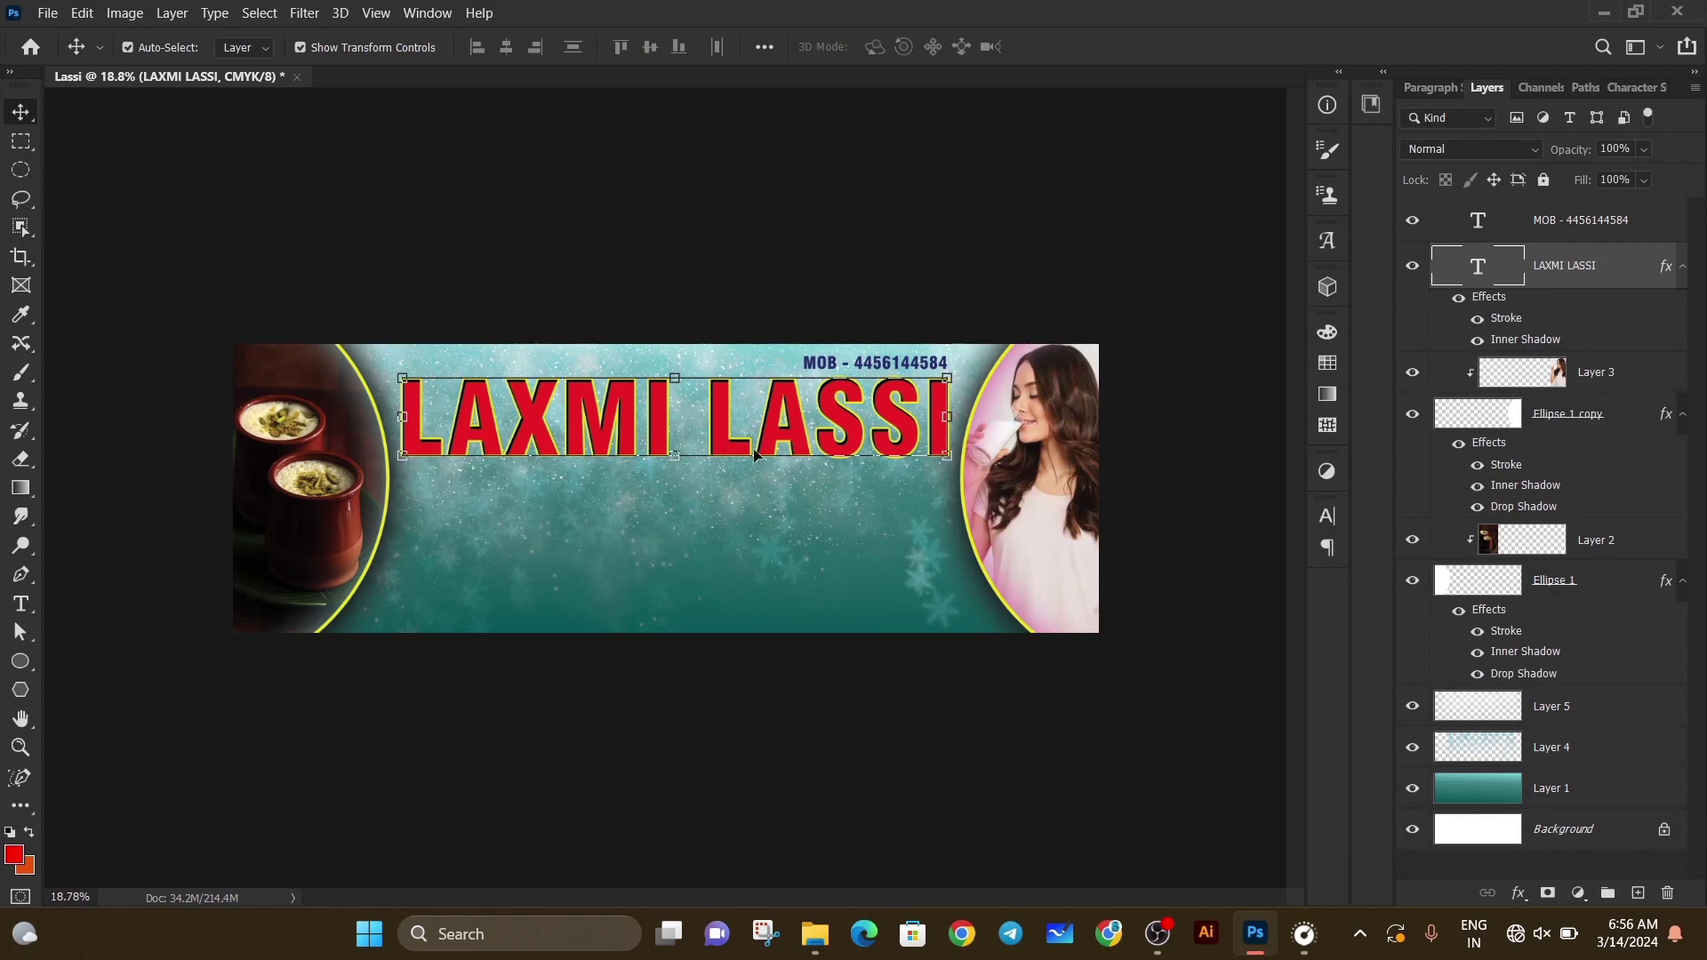
left_click(738, 541)
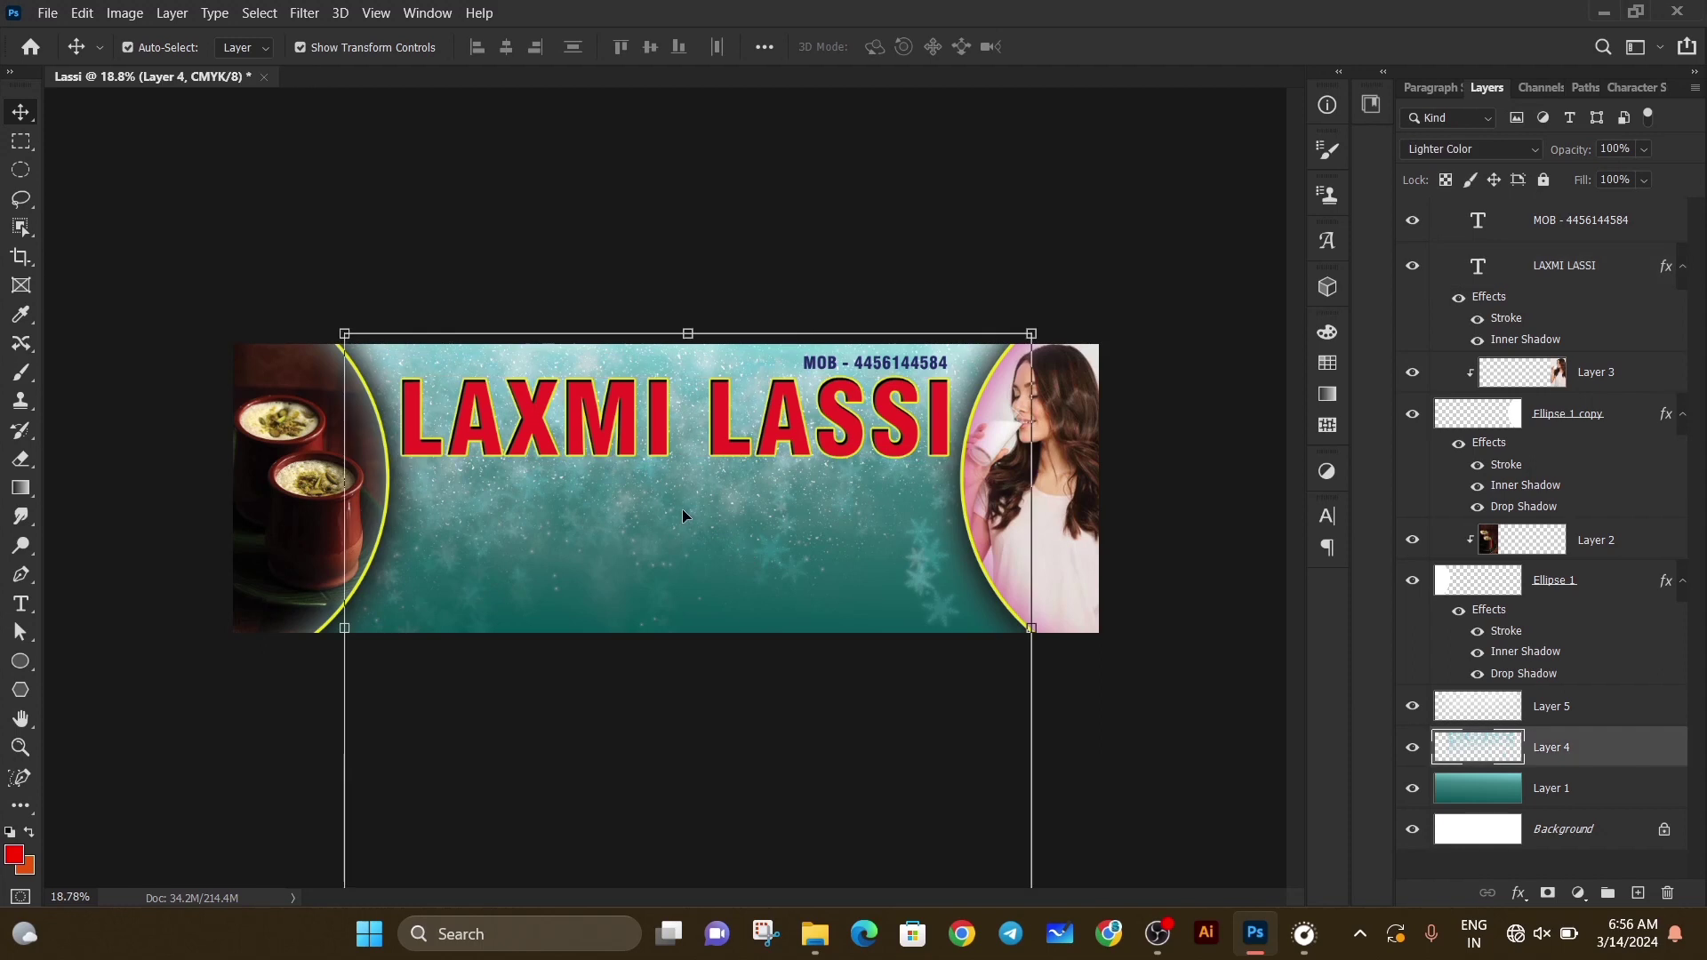
Open maxresdefault.jpg and drag the lassi photo into the banner as Layer 6
left_click(675, 214)
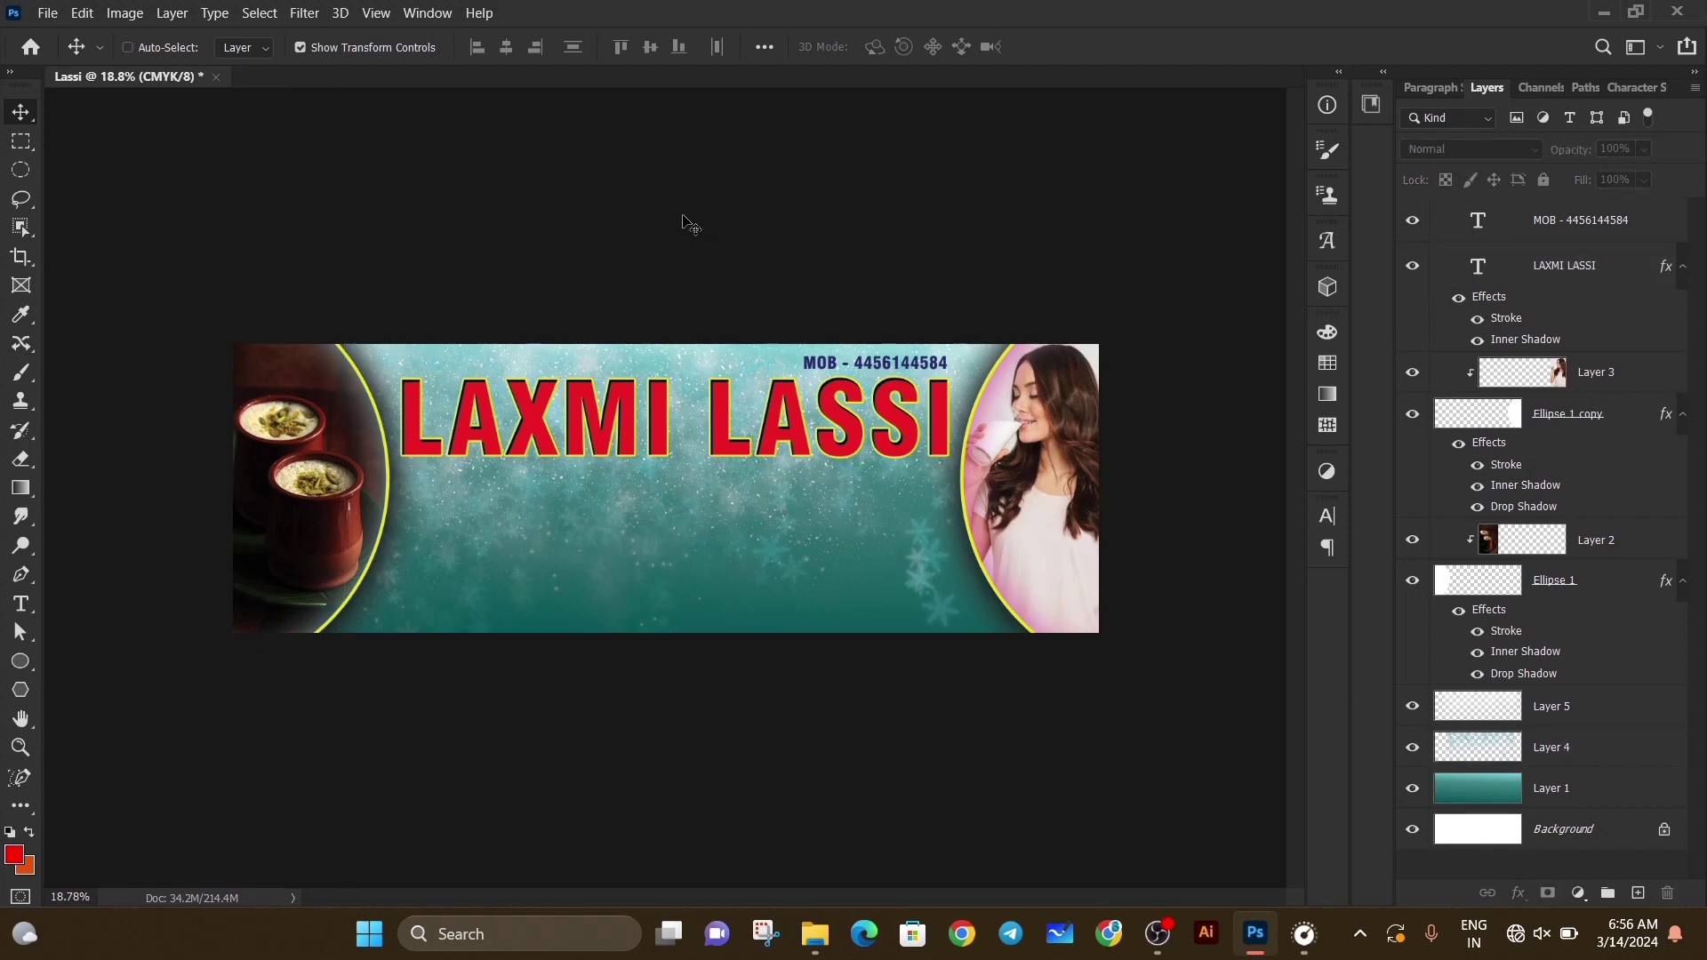
key("ctrl+o")
left_click(604, 233)
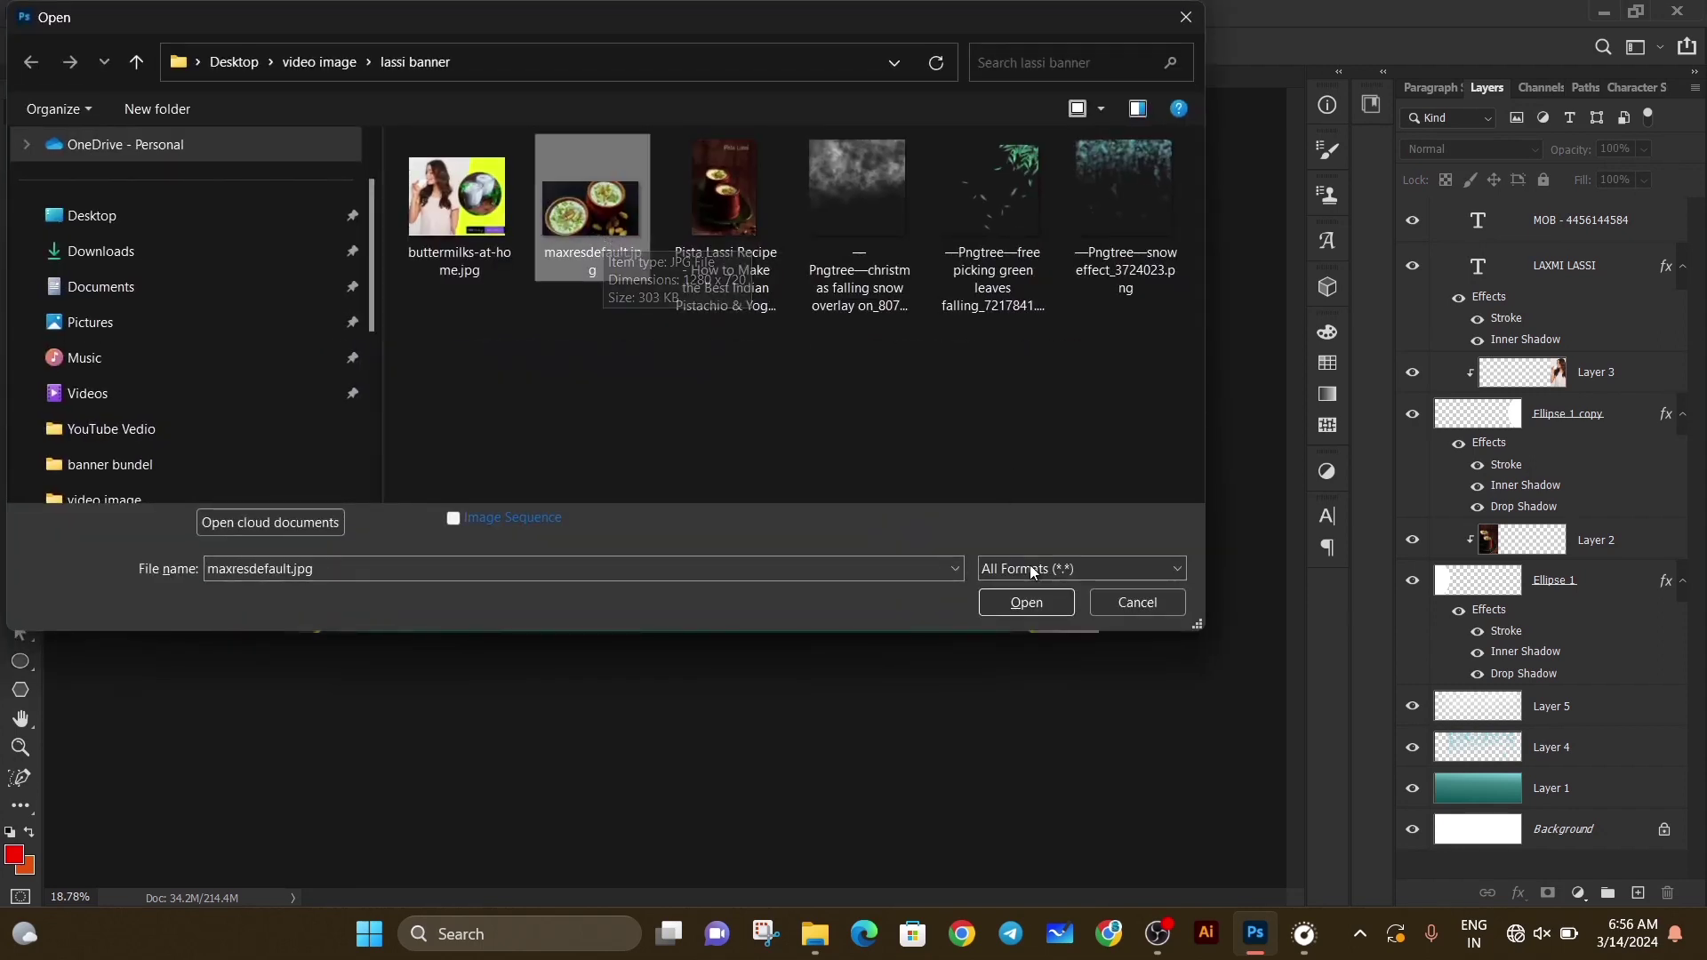
left_click(1023, 601)
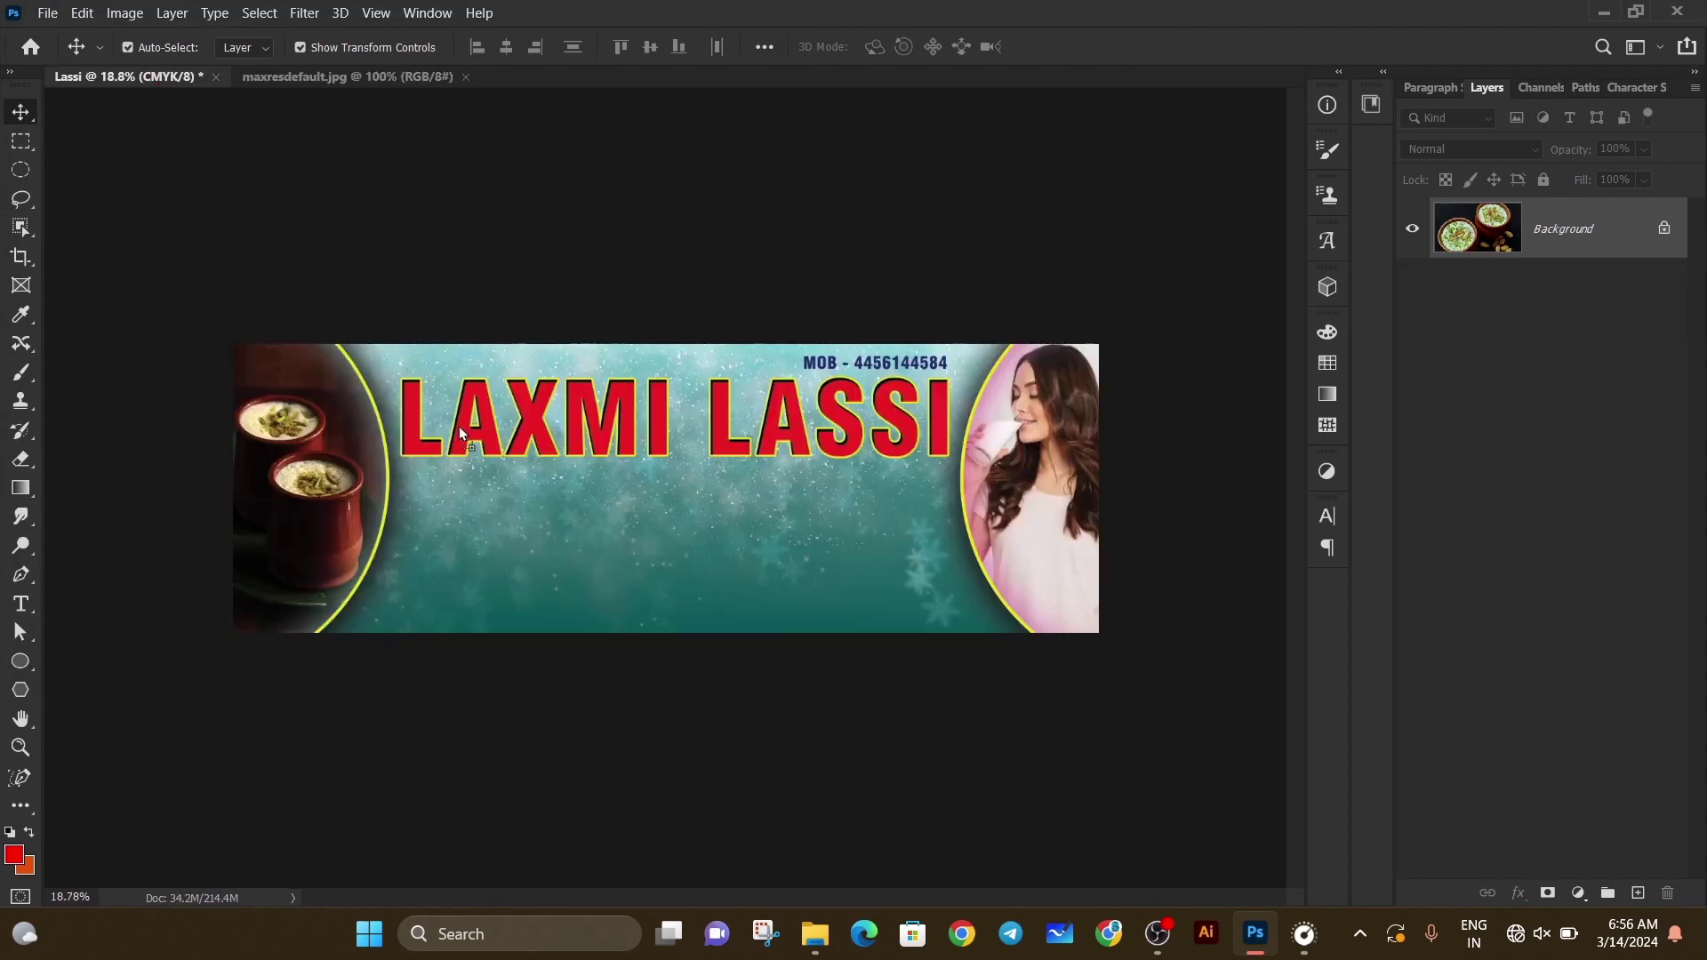
mouse_move(138, 68)
left_mouse_down()
mouse_move(619, 567)
mouse_move(787, 551)
left_mouse_up()
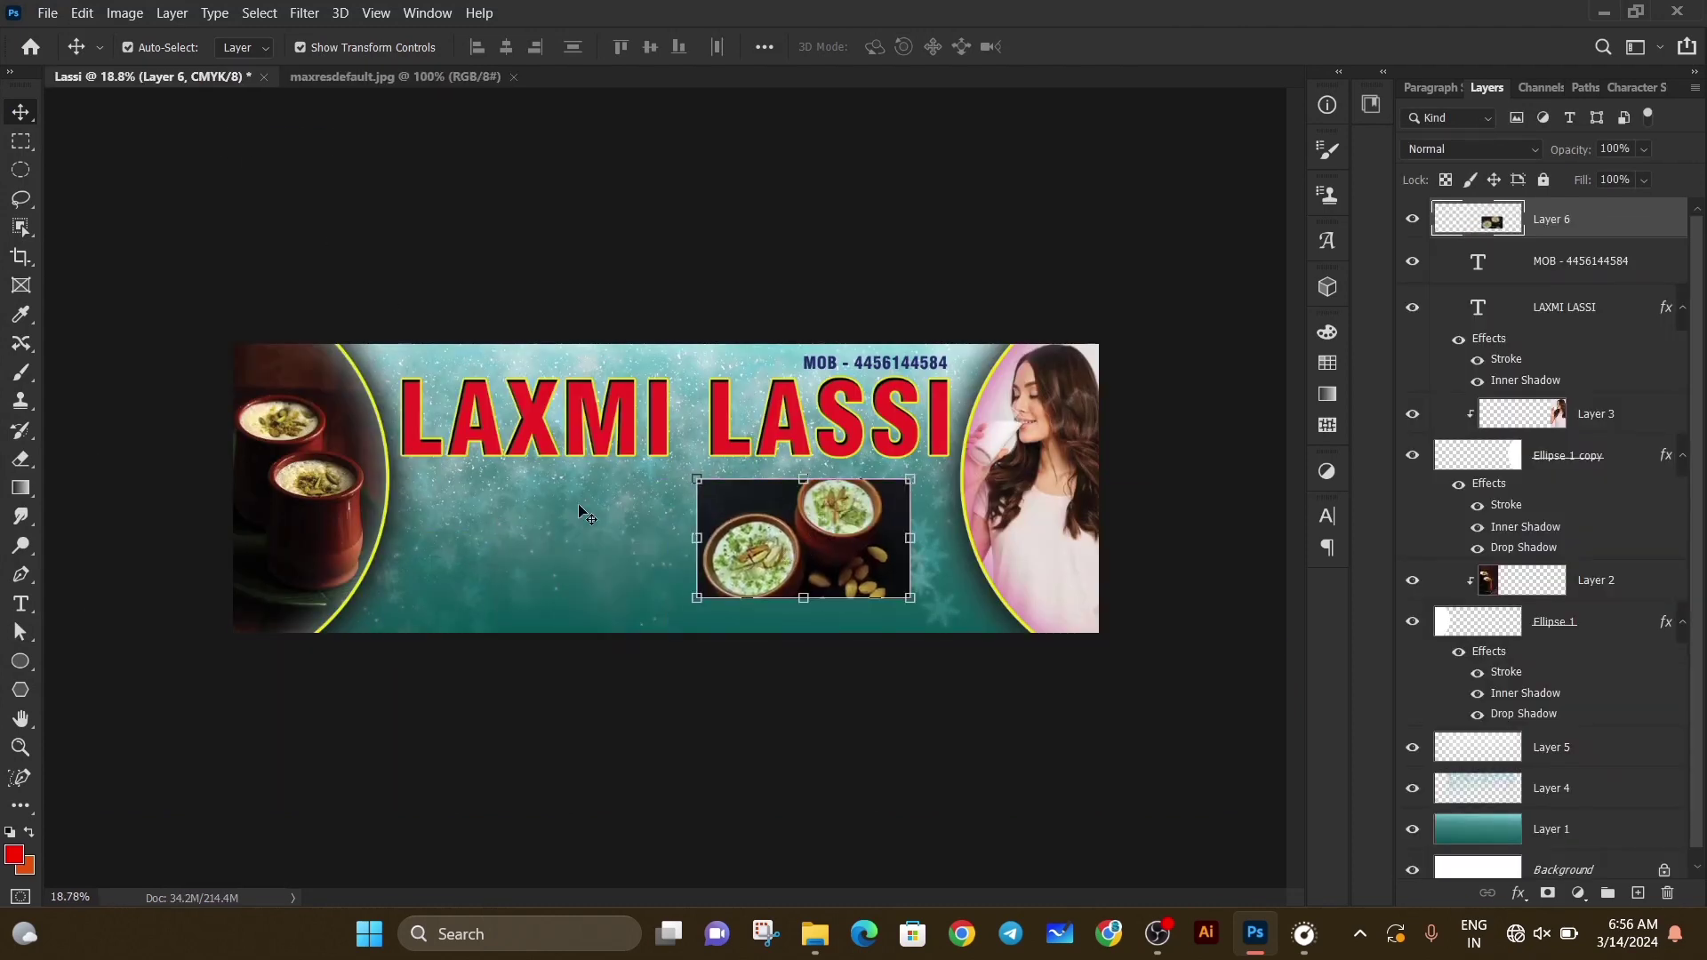
Draw a white circle below the title's left half and nudge it toward the cups
left_click(23, 663)
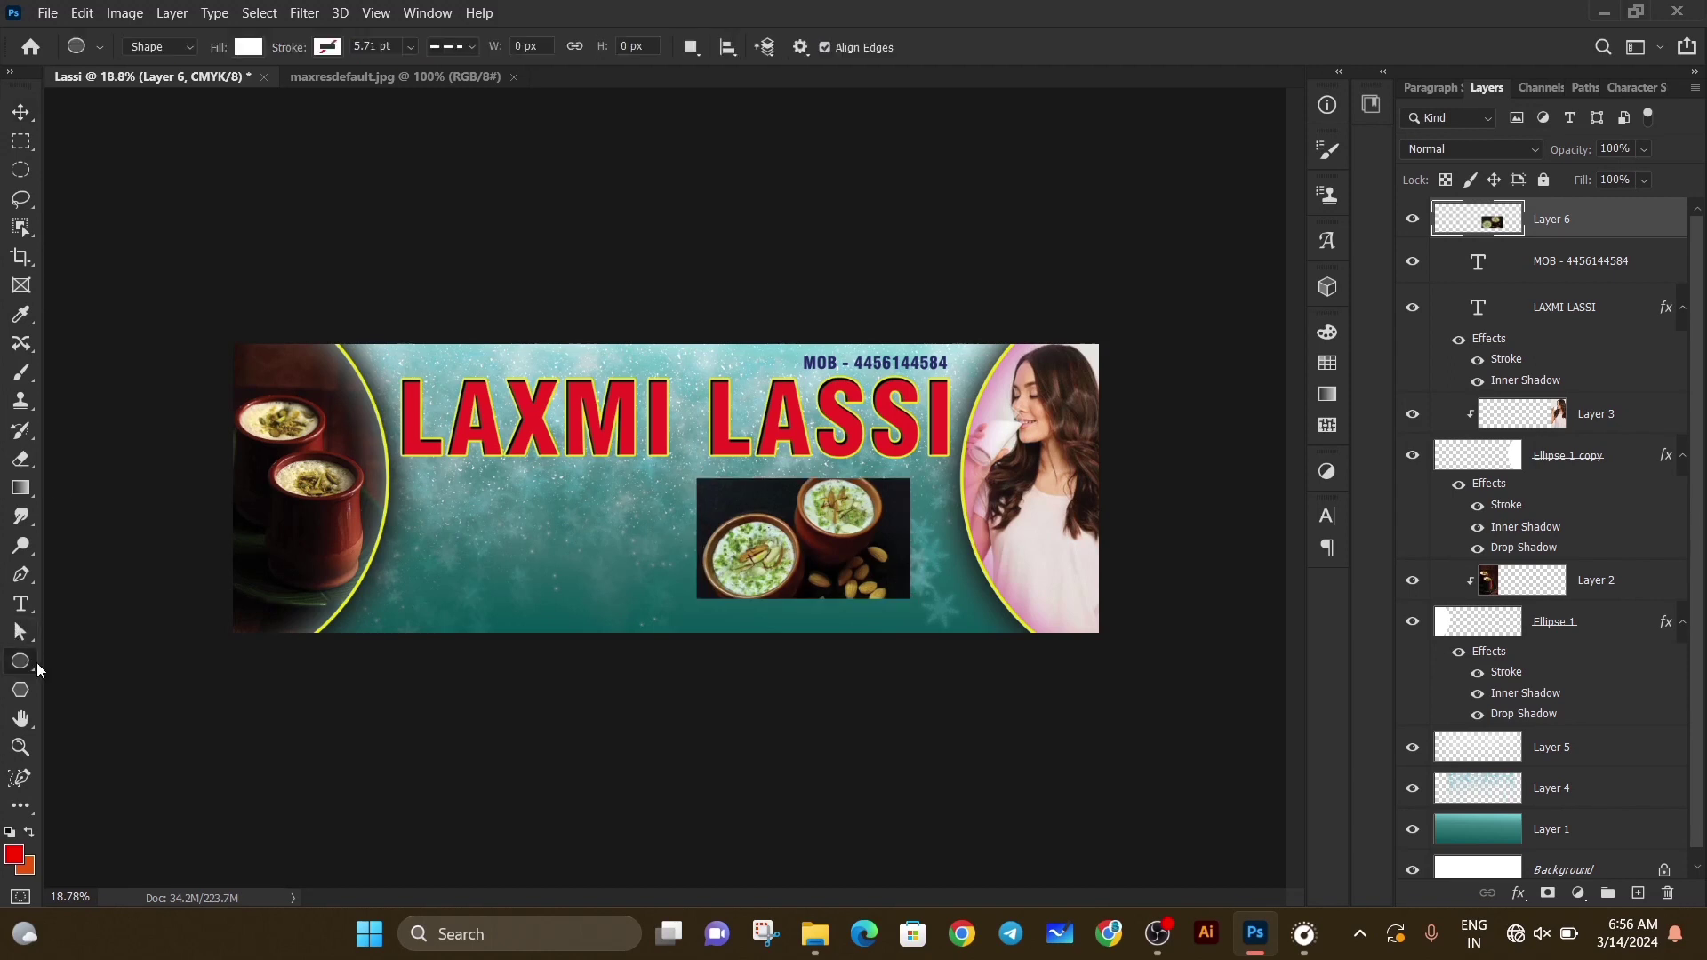
left_click_drag(439, 495, 496, 553)
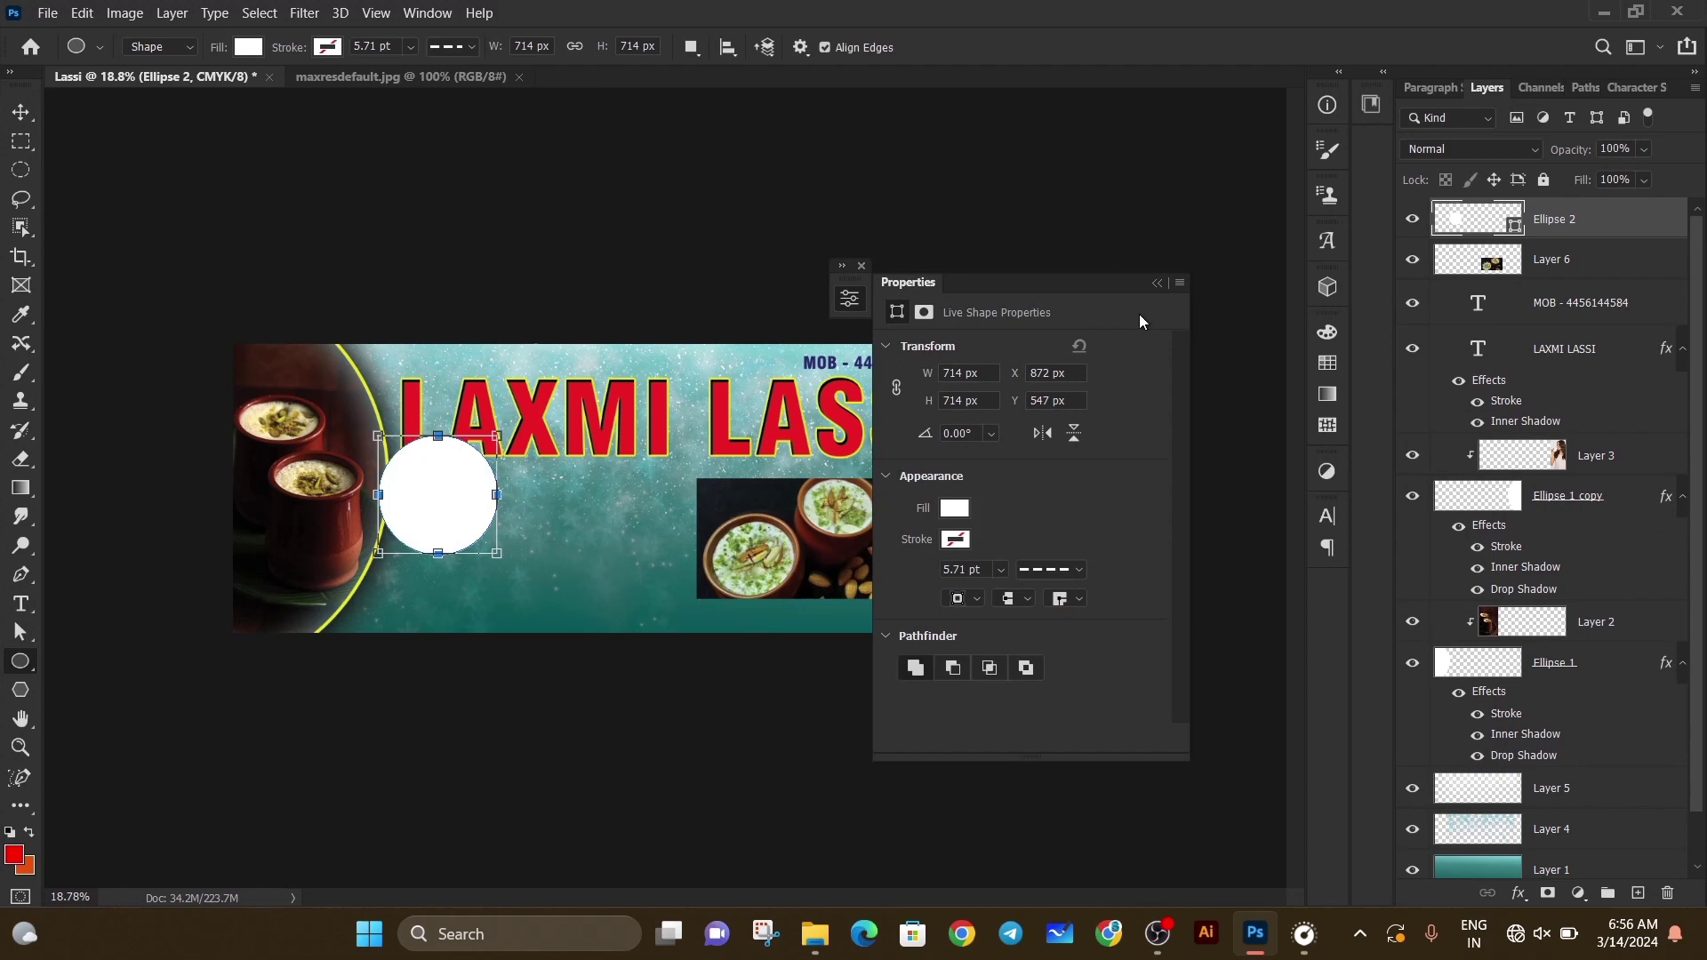
left_click(862, 266)
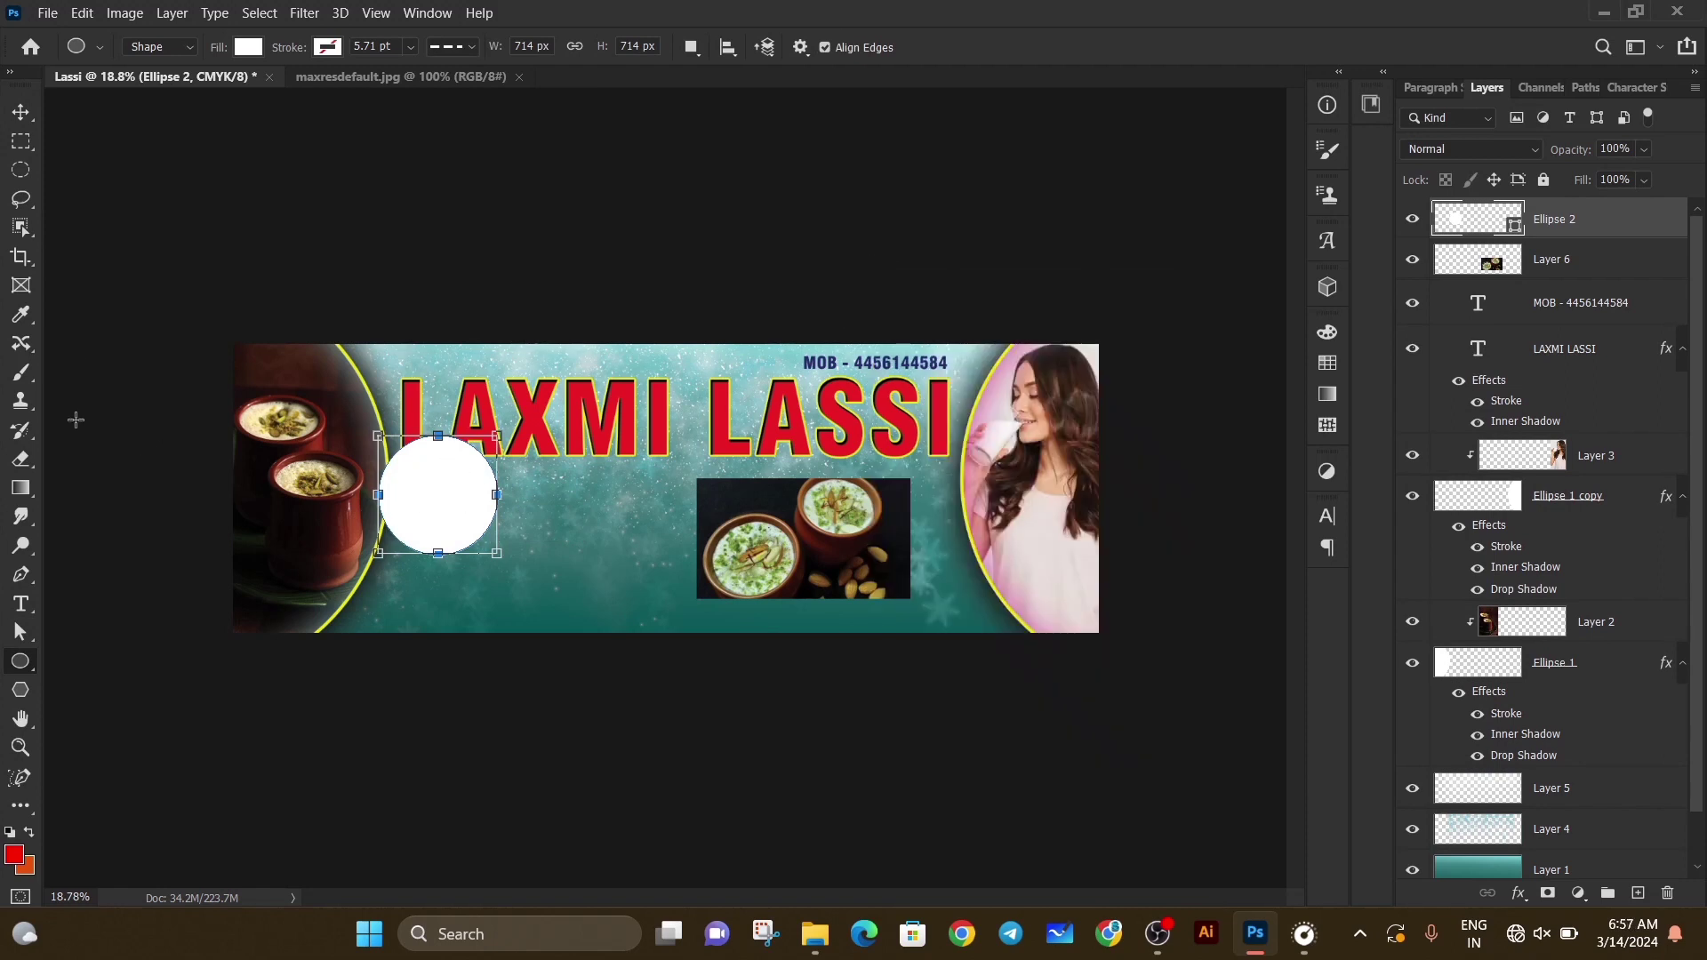
left_click(20, 112)
mouse_move(449, 499)
left_mouse_down()
mouse_move(487, 533)
mouse_move(466, 526)
left_mouse_up()
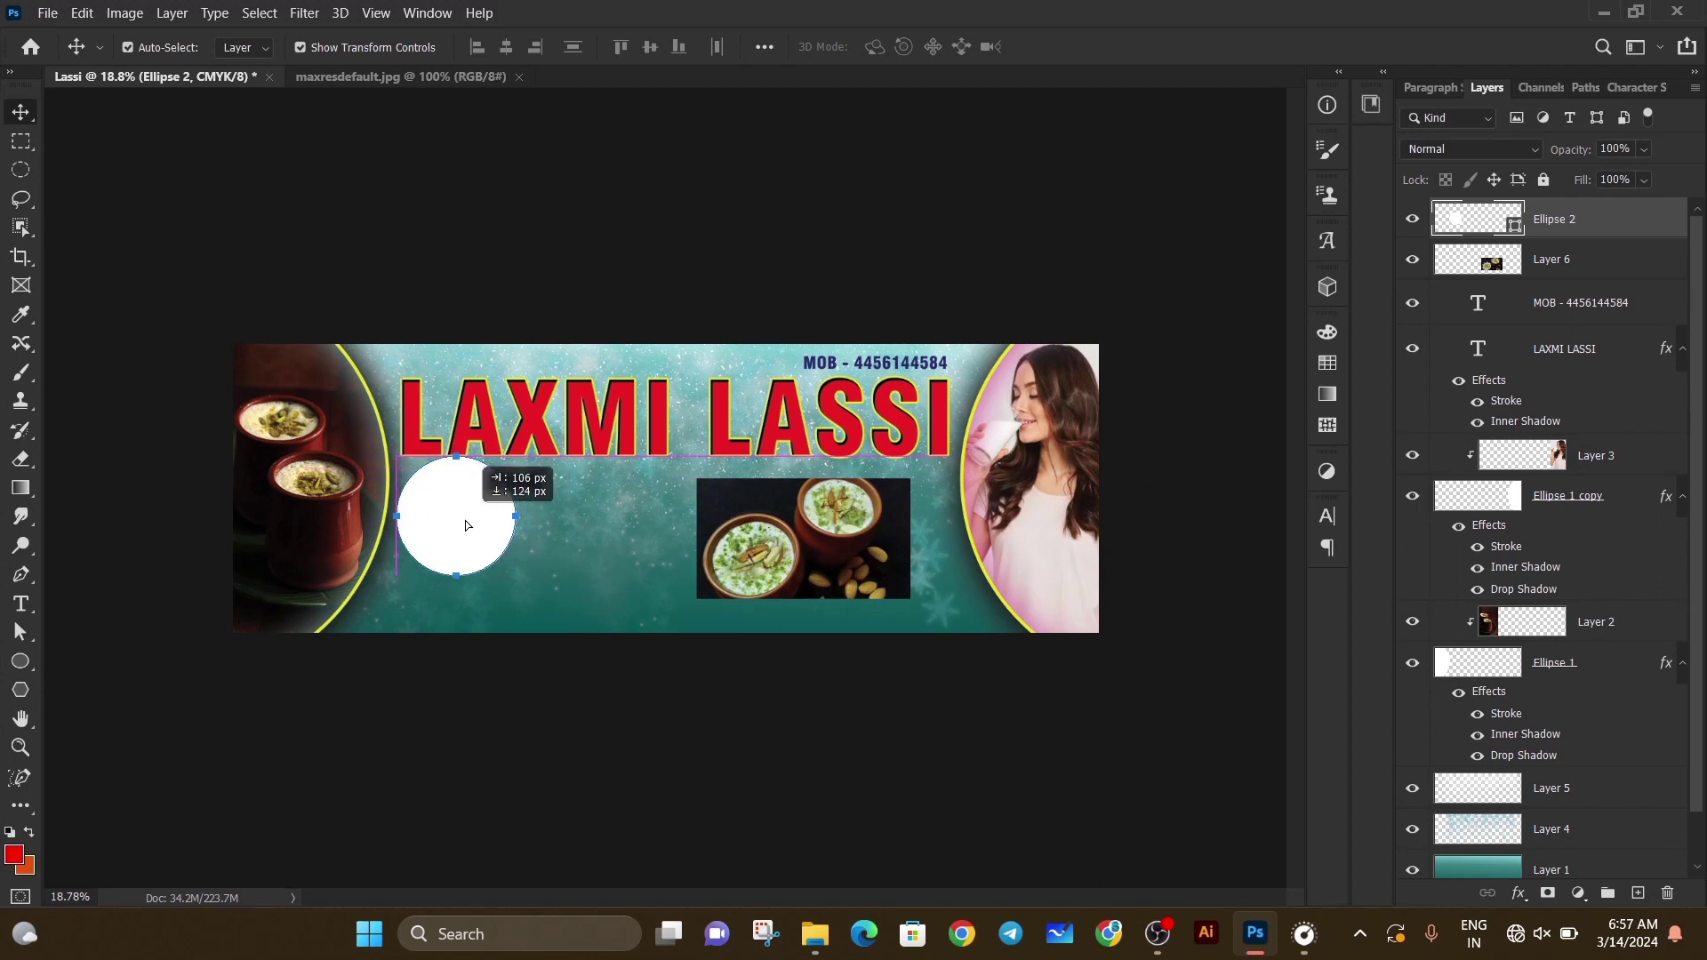
left_click_drag(466, 525, 471, 537)
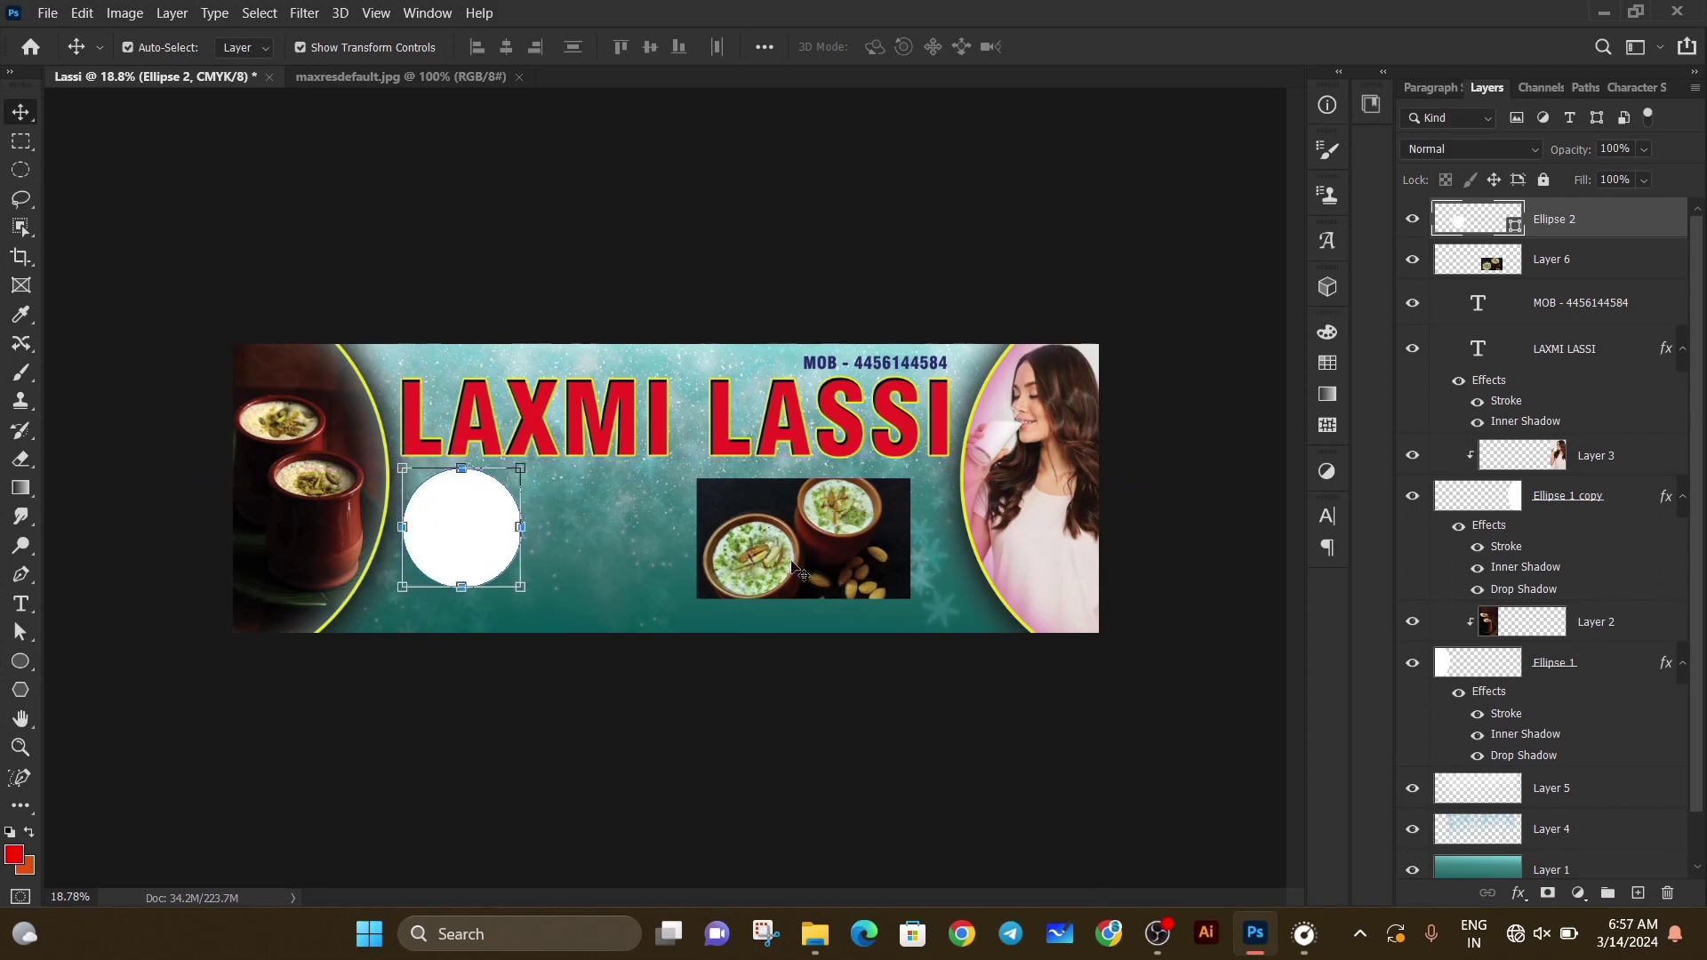
Stack the lassi photo above the circle, clip it into the circle, and reposition it
left_click_drag(794, 567, 511, 578)
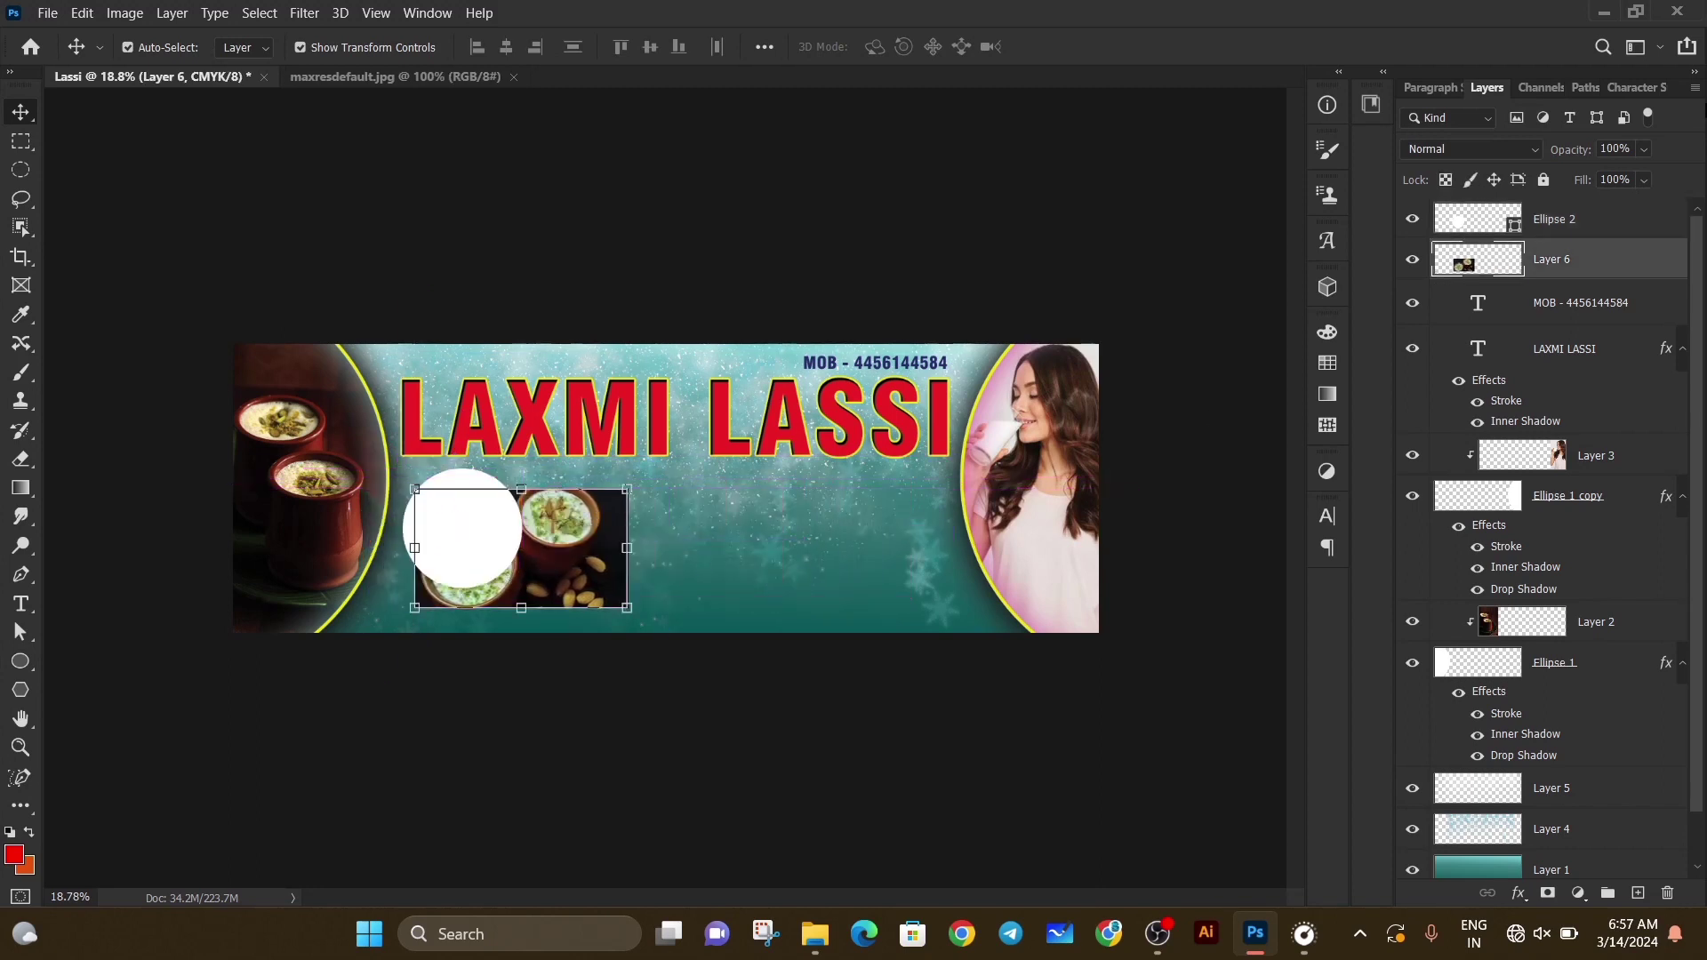
left_click_drag(1590, 258, 1588, 213)
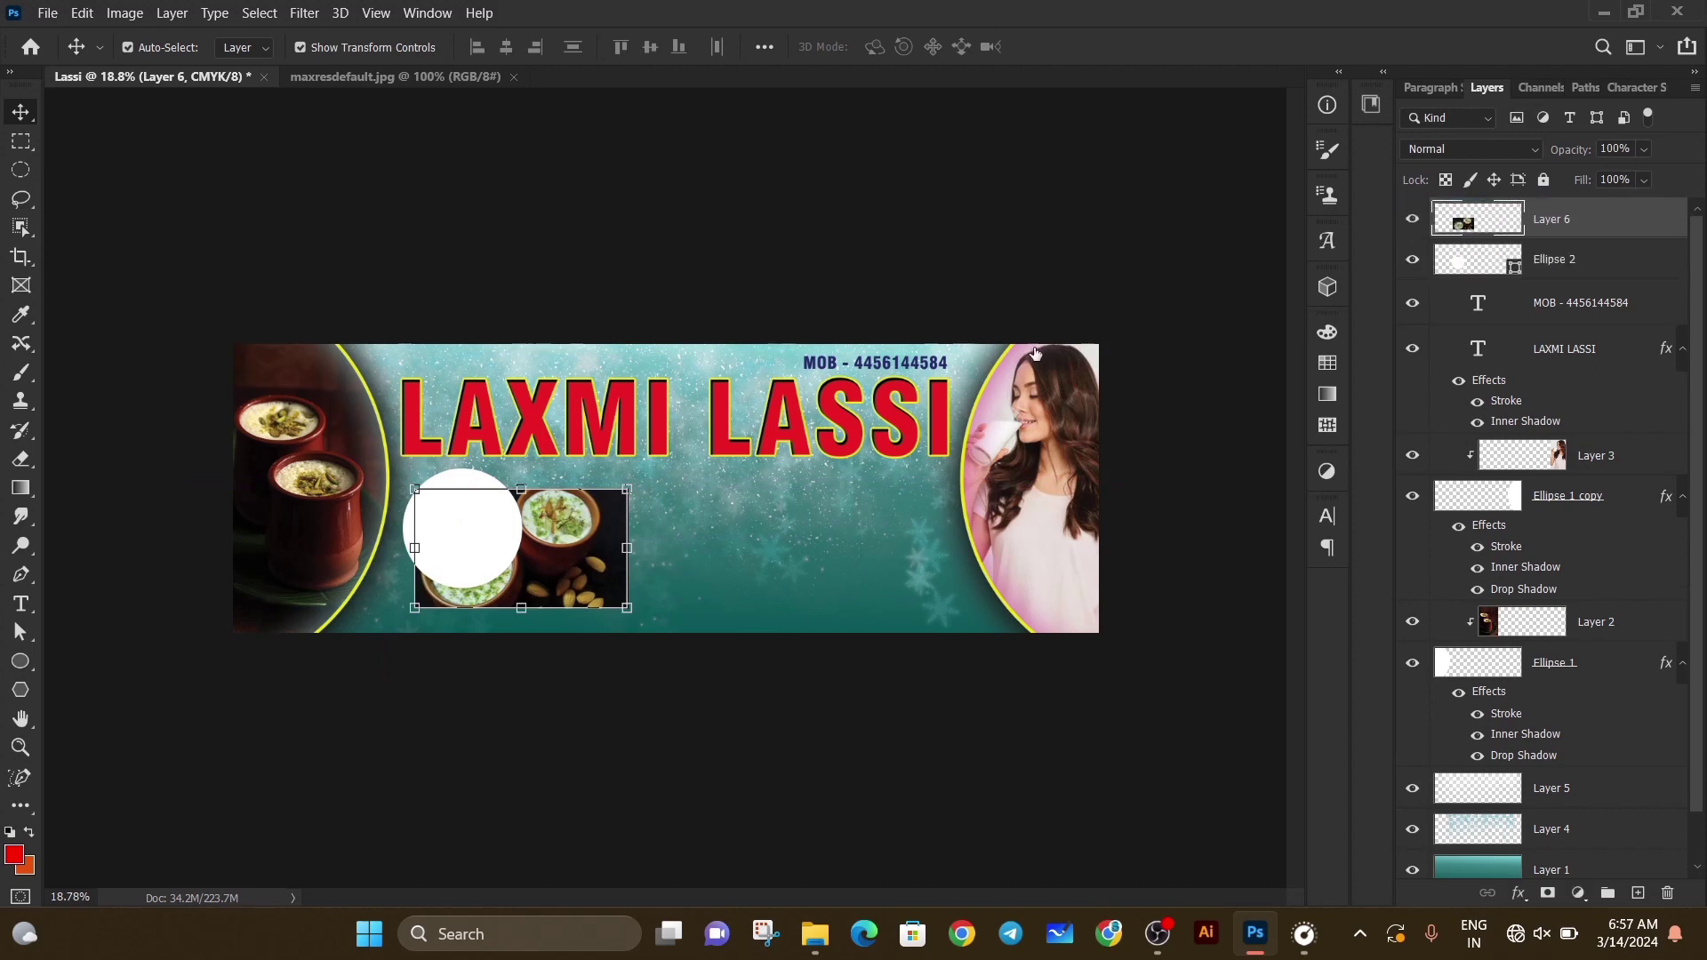
left_click_drag(537, 579, 535, 527)
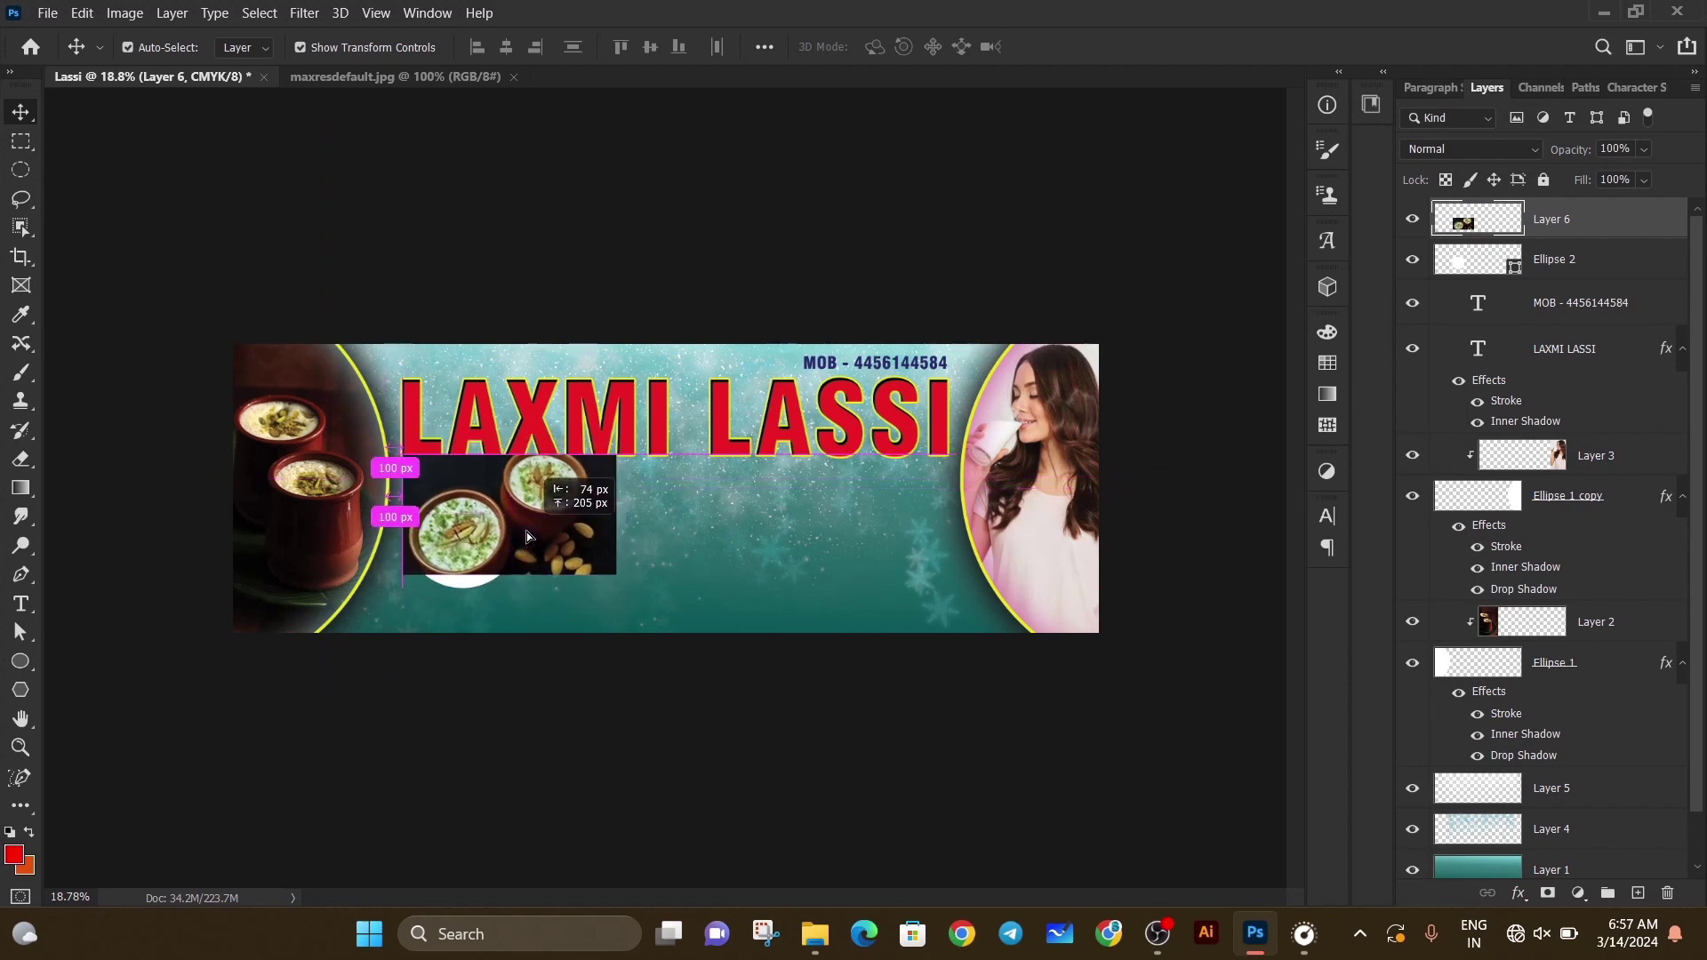
left_click_drag(534, 527, 538, 553)
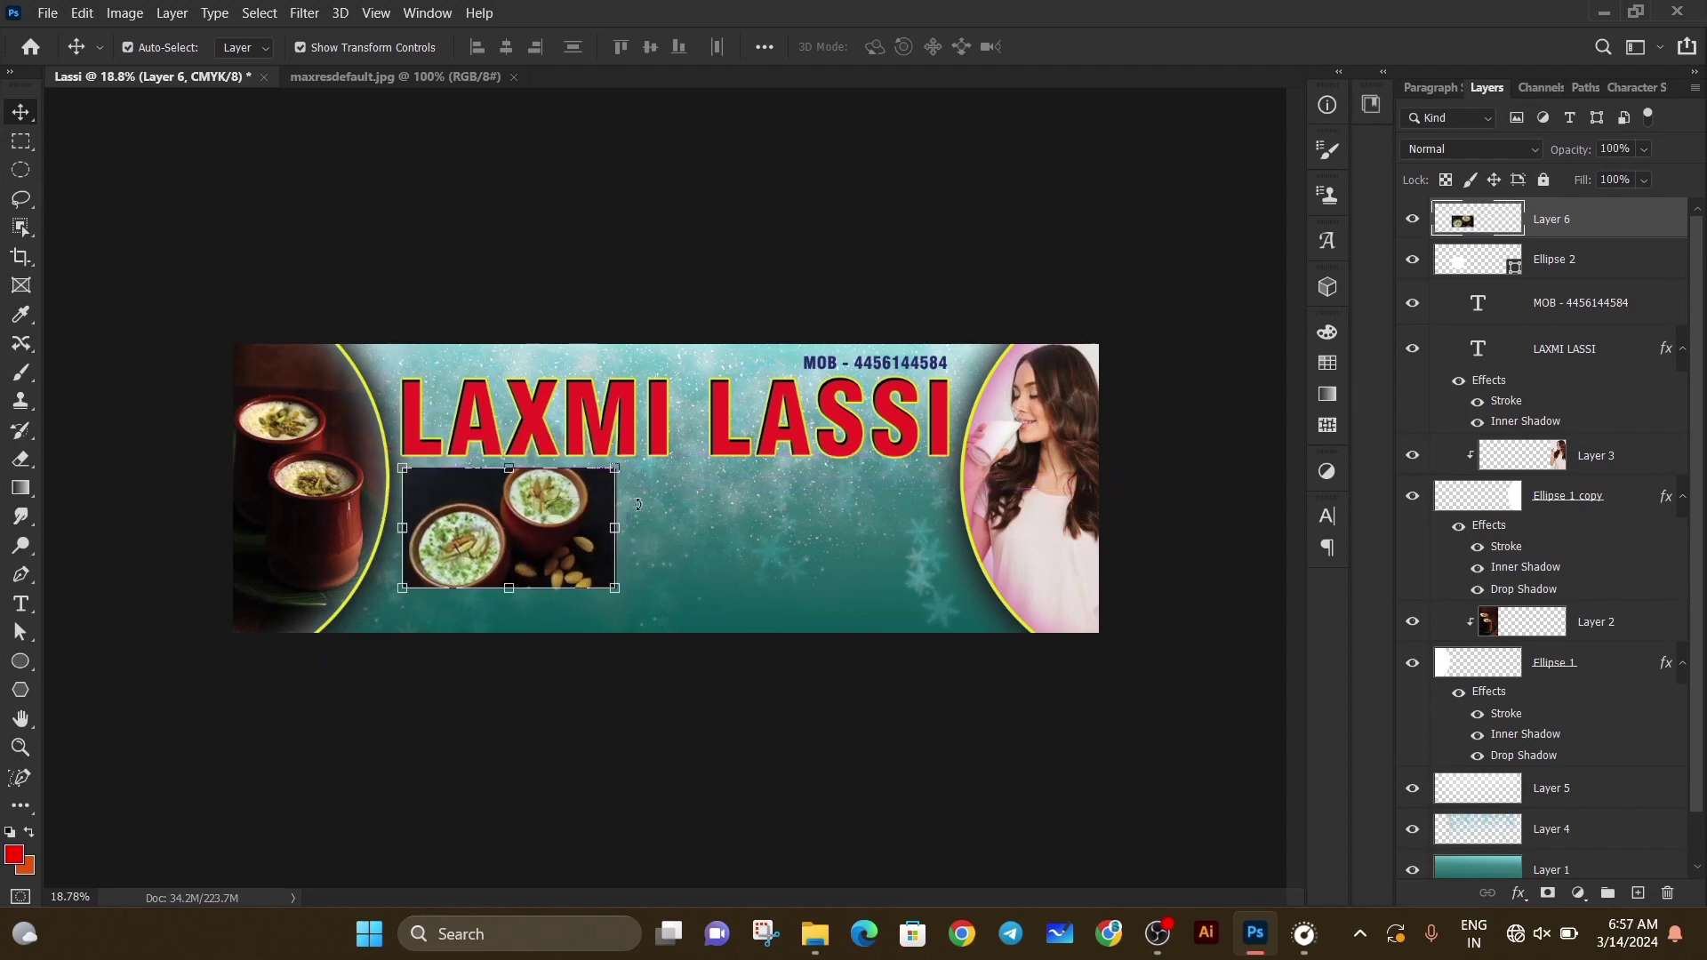
left_click(1564, 238, "alt")
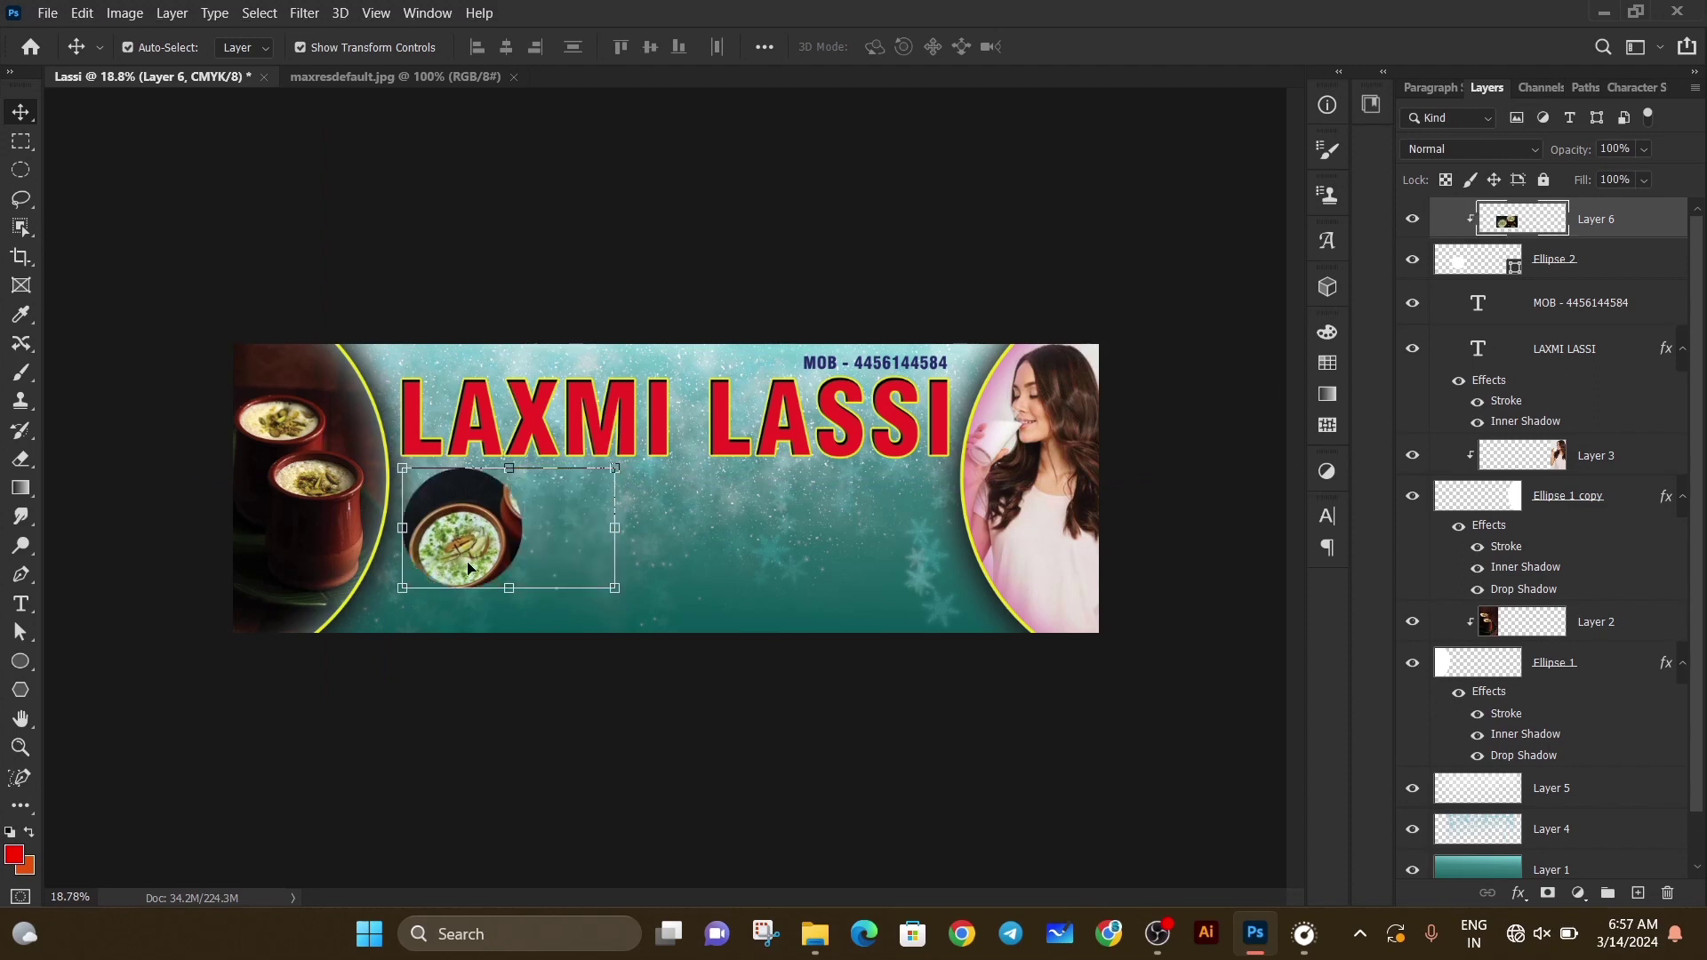
left_click_drag(480, 557, 410, 558)
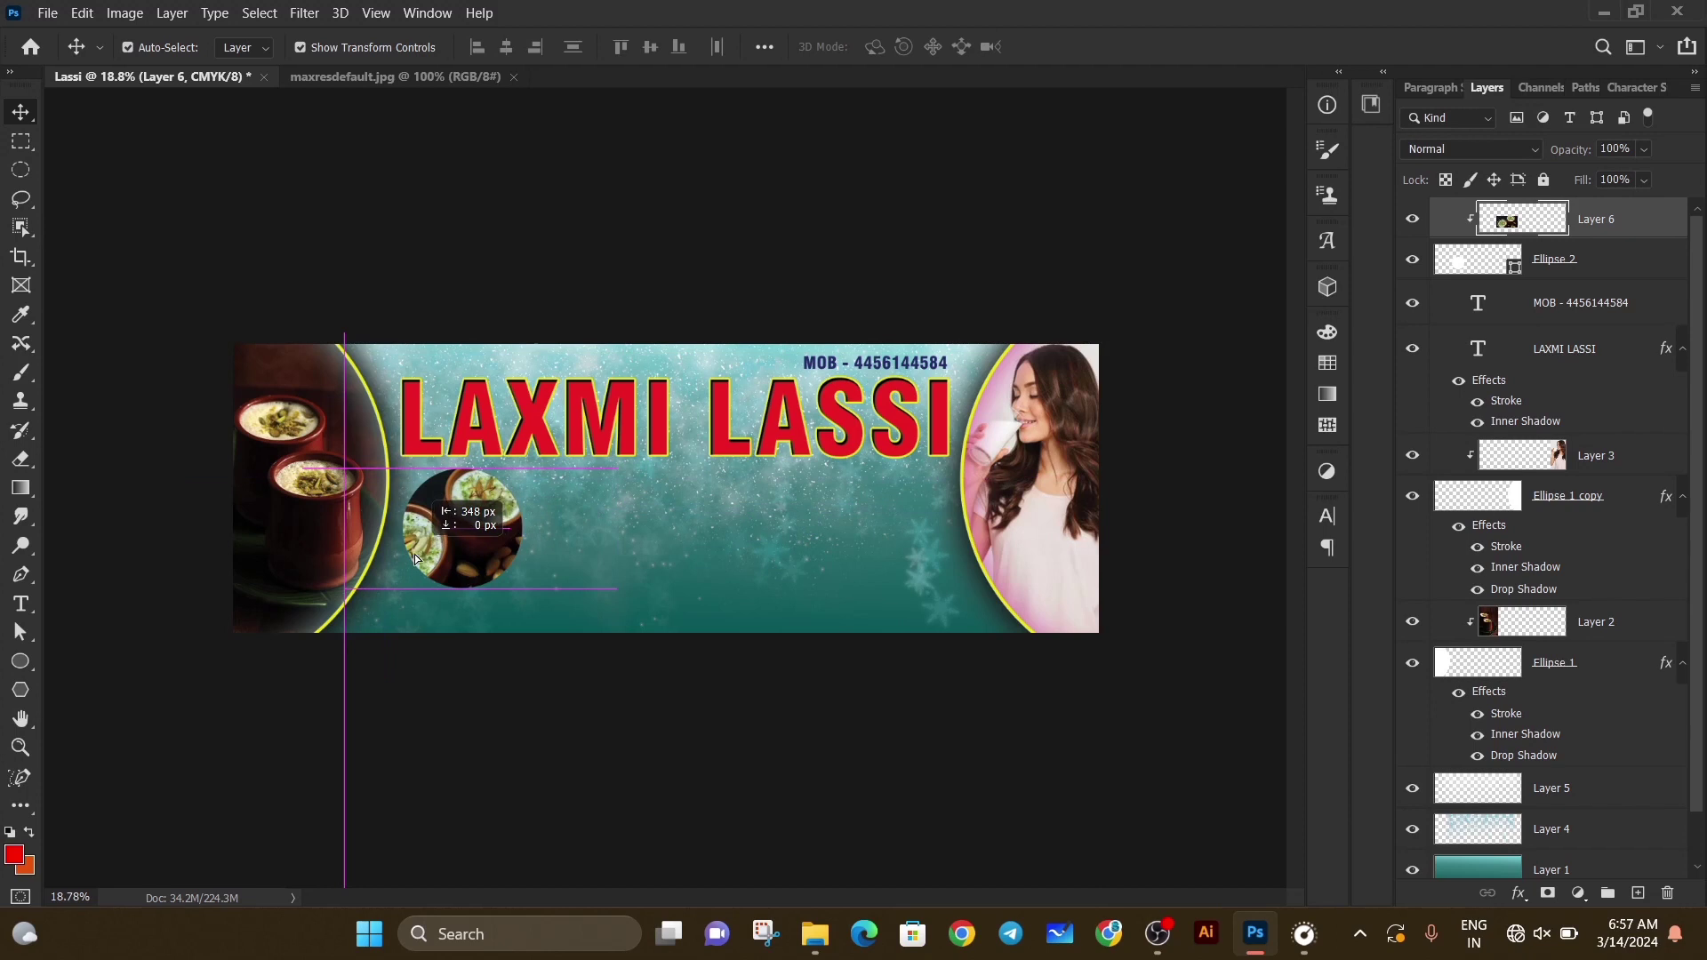
left_click(1663, 266)
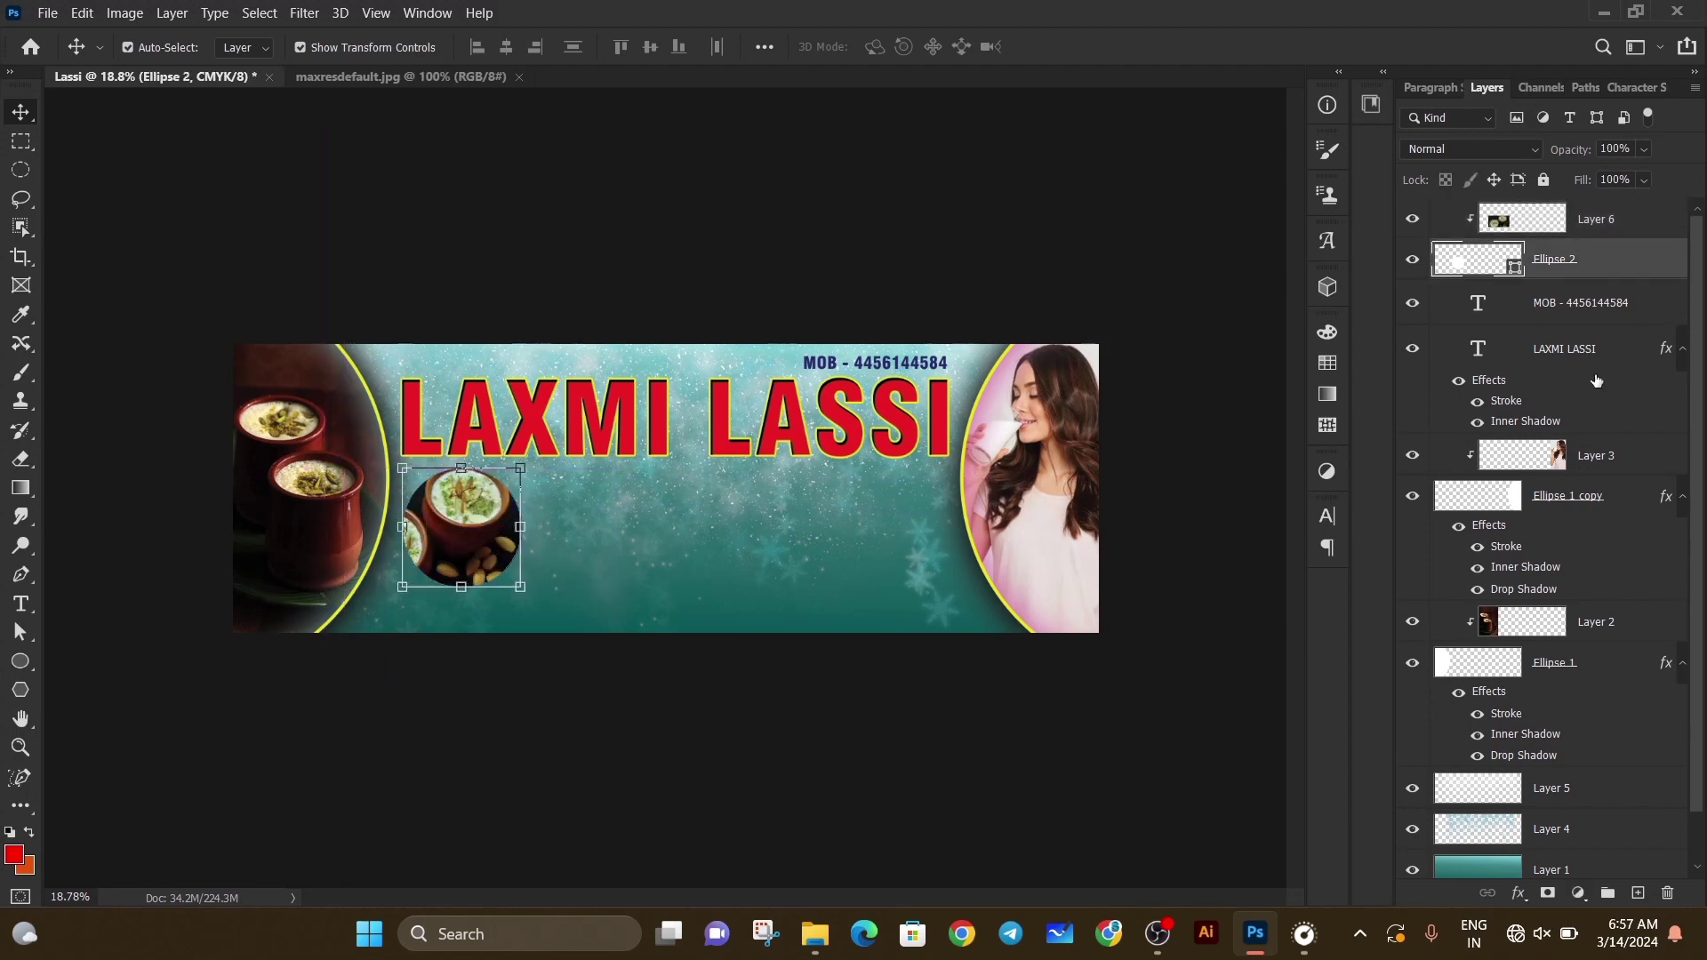
Add a red stroke to the Ellipse 2 circle
left_click(1519, 893)
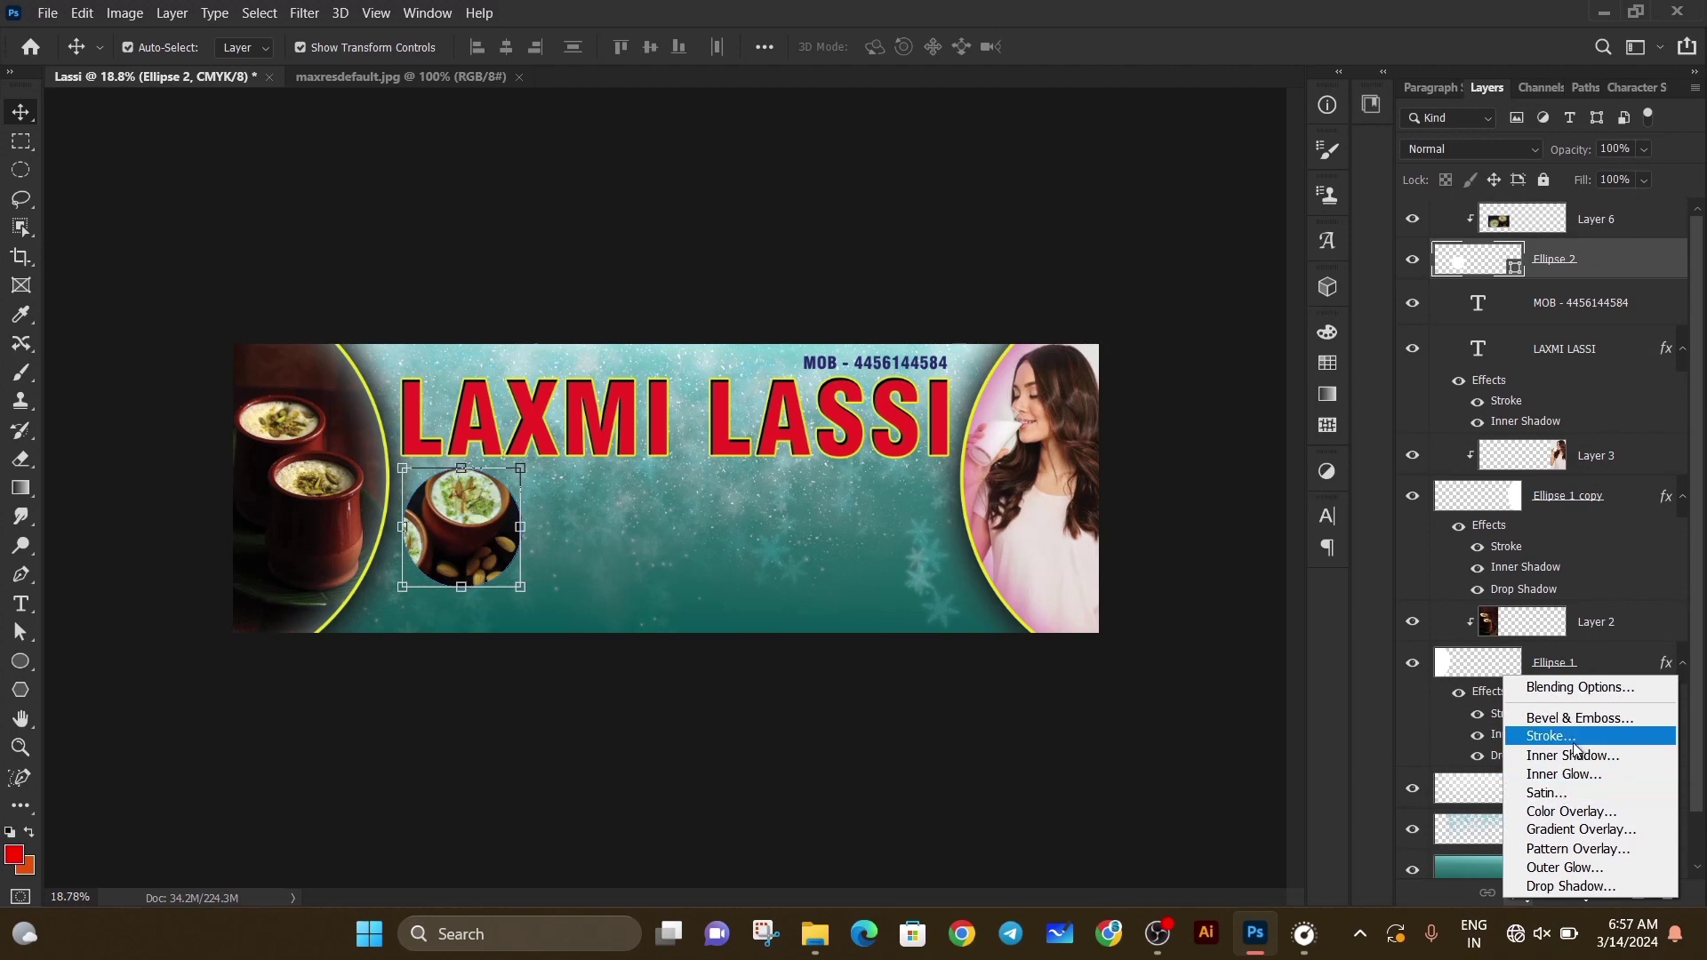
left_click(1082, 731)
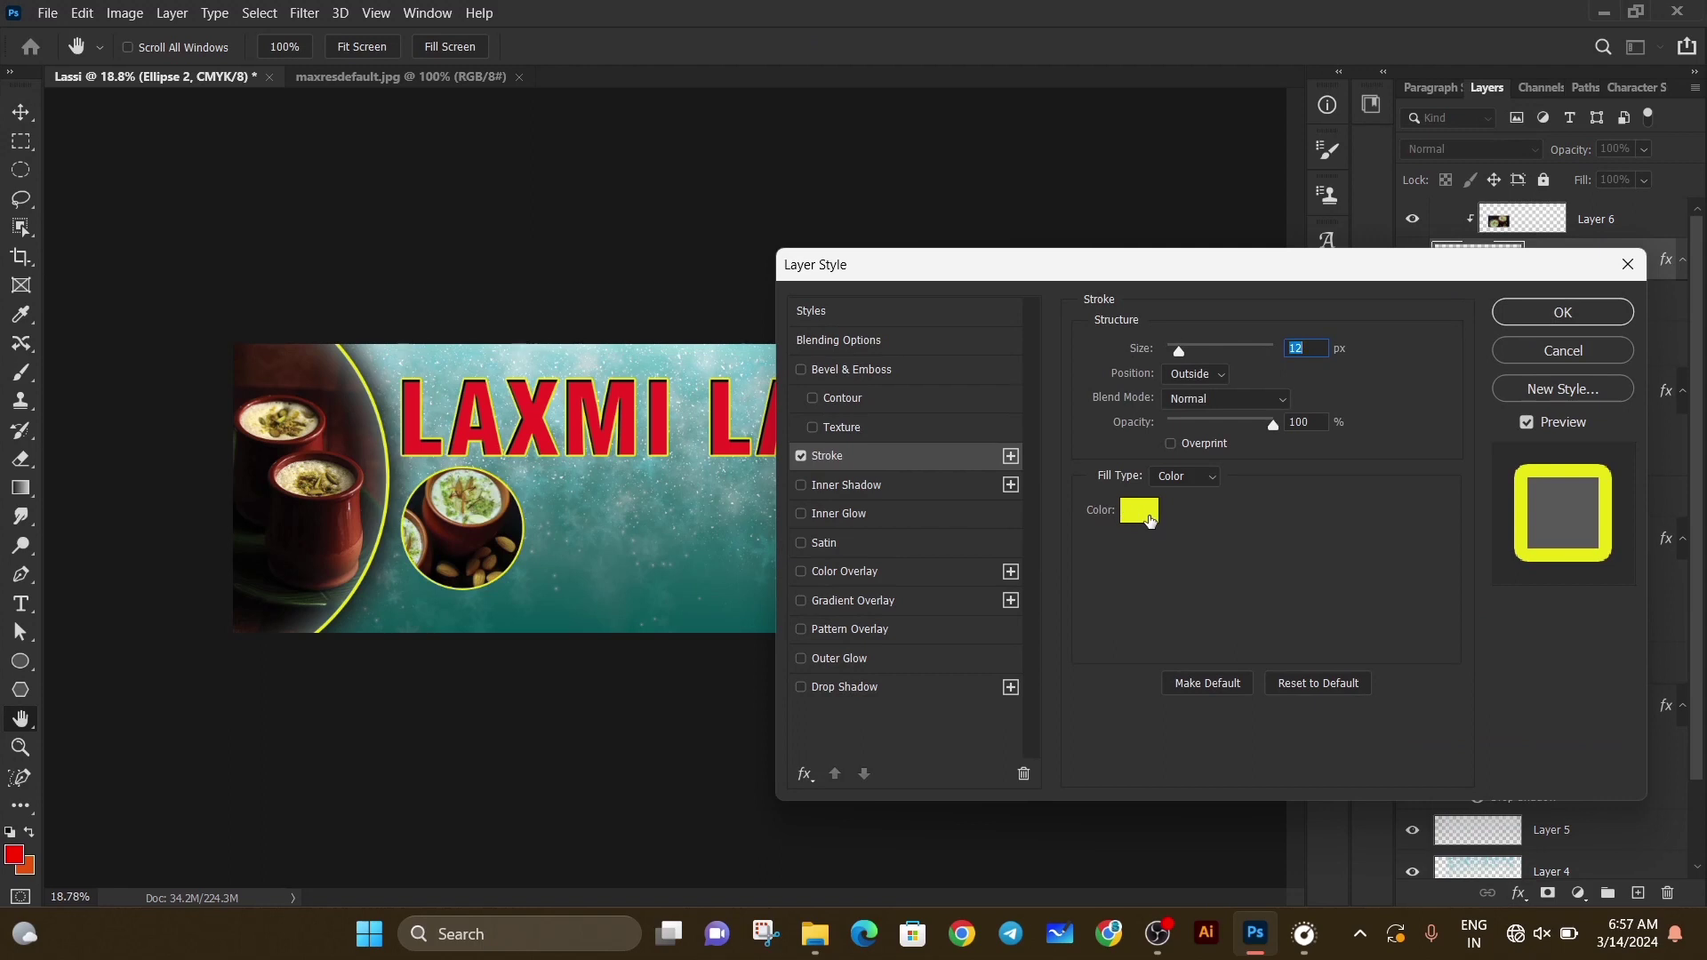
left_click(1141, 514)
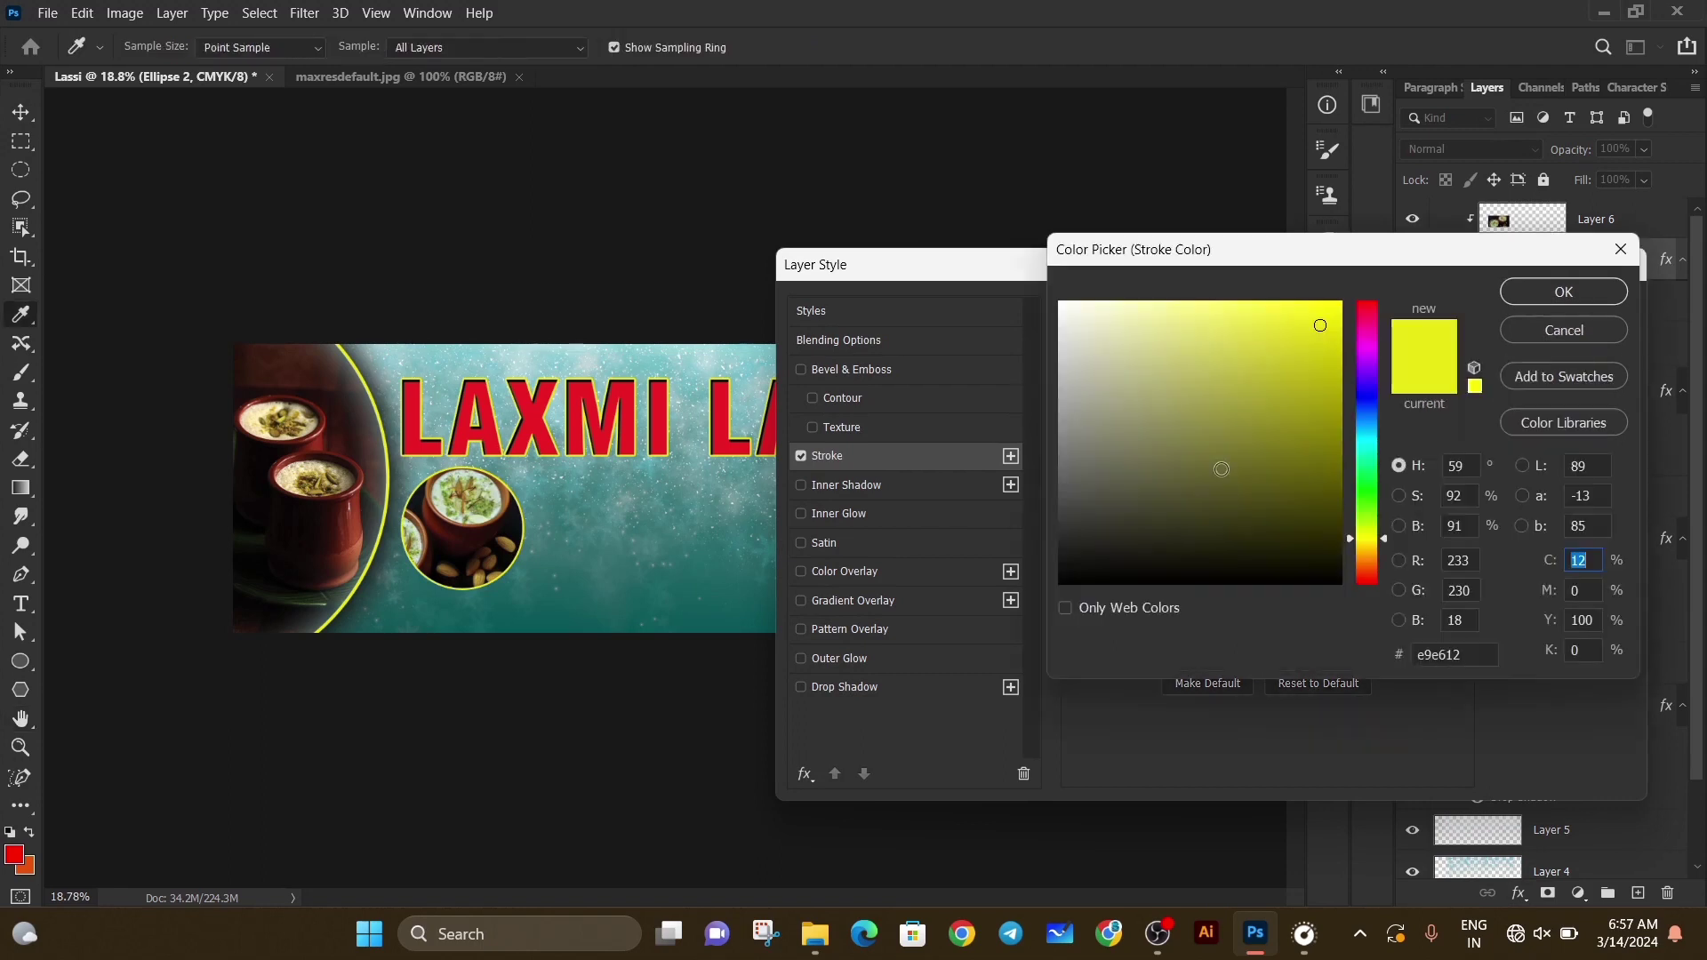
left_click_drag(1392, 360, 1369, 303)
left_click_drag(1307, 380, 1336, 318)
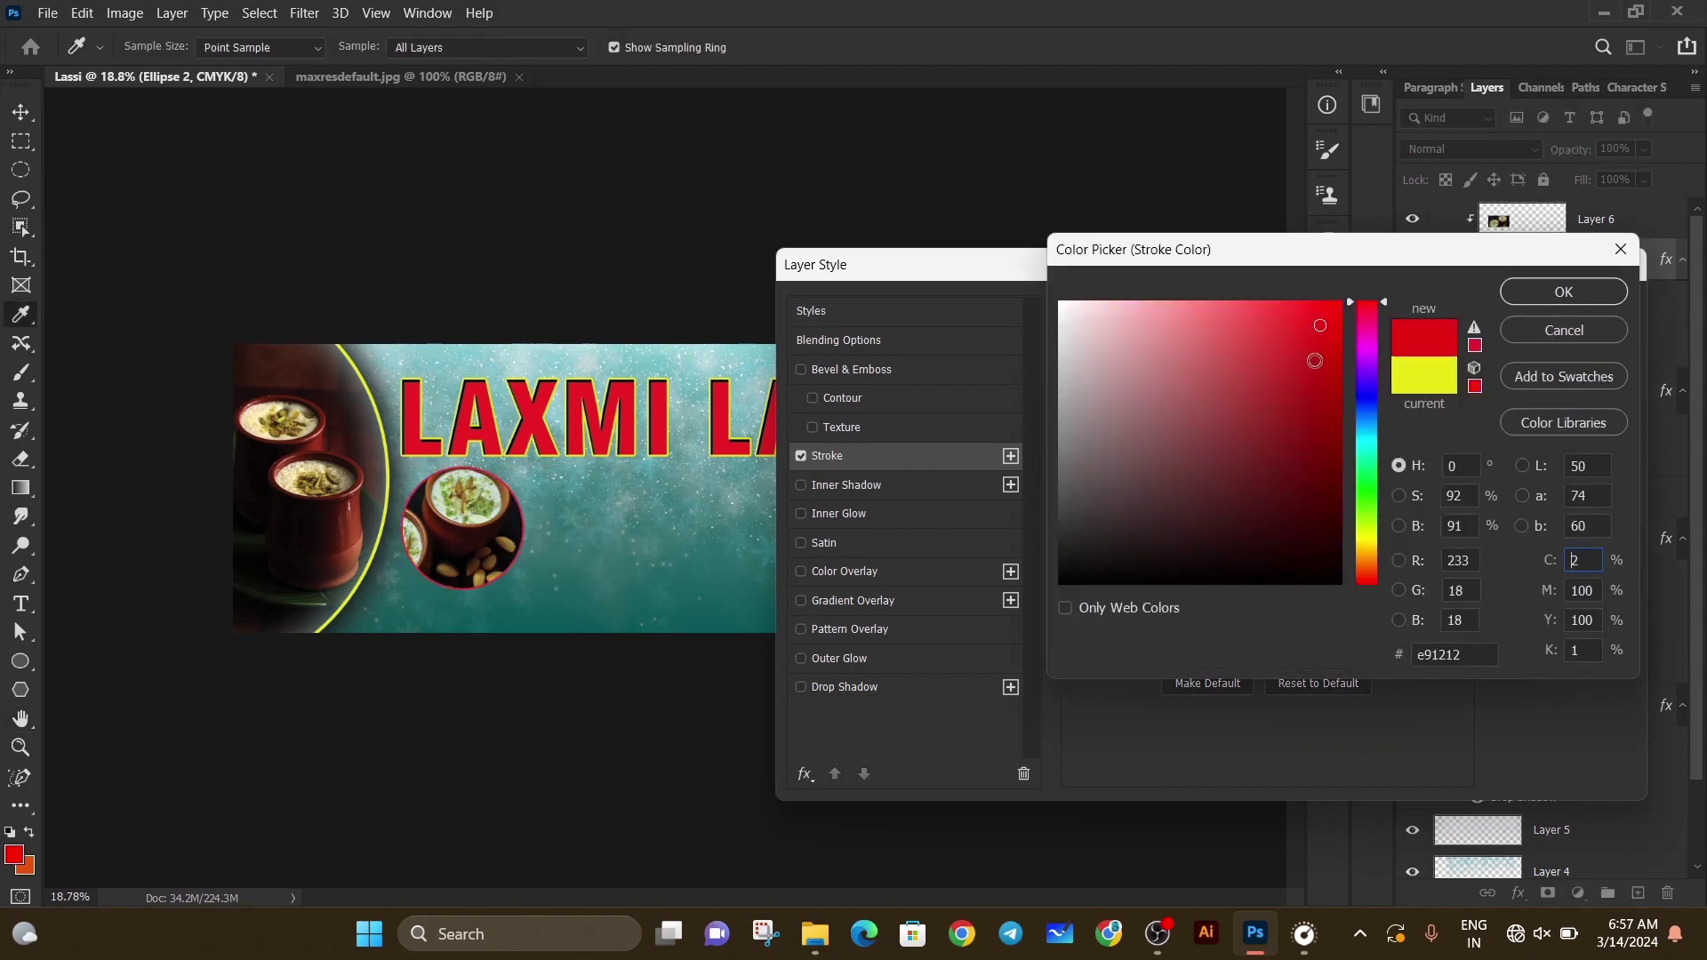
key("Return")
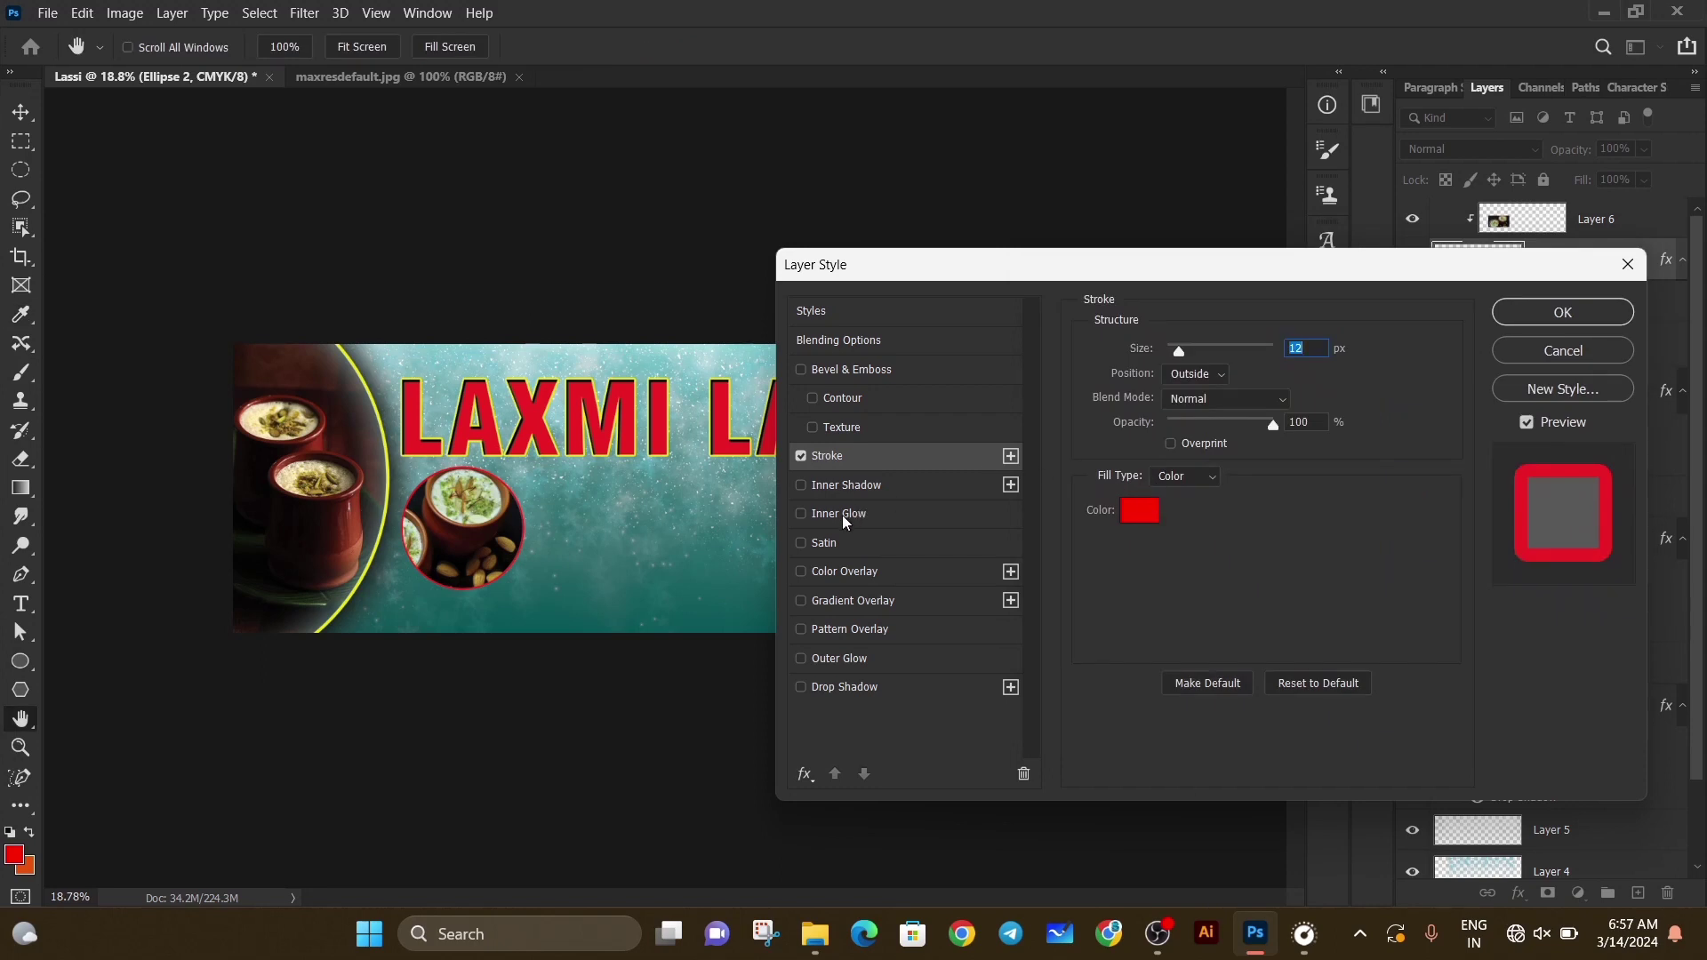
Add a white inner shadow with size 49 and angle 102, then apply the layer styles
left_click(878, 491)
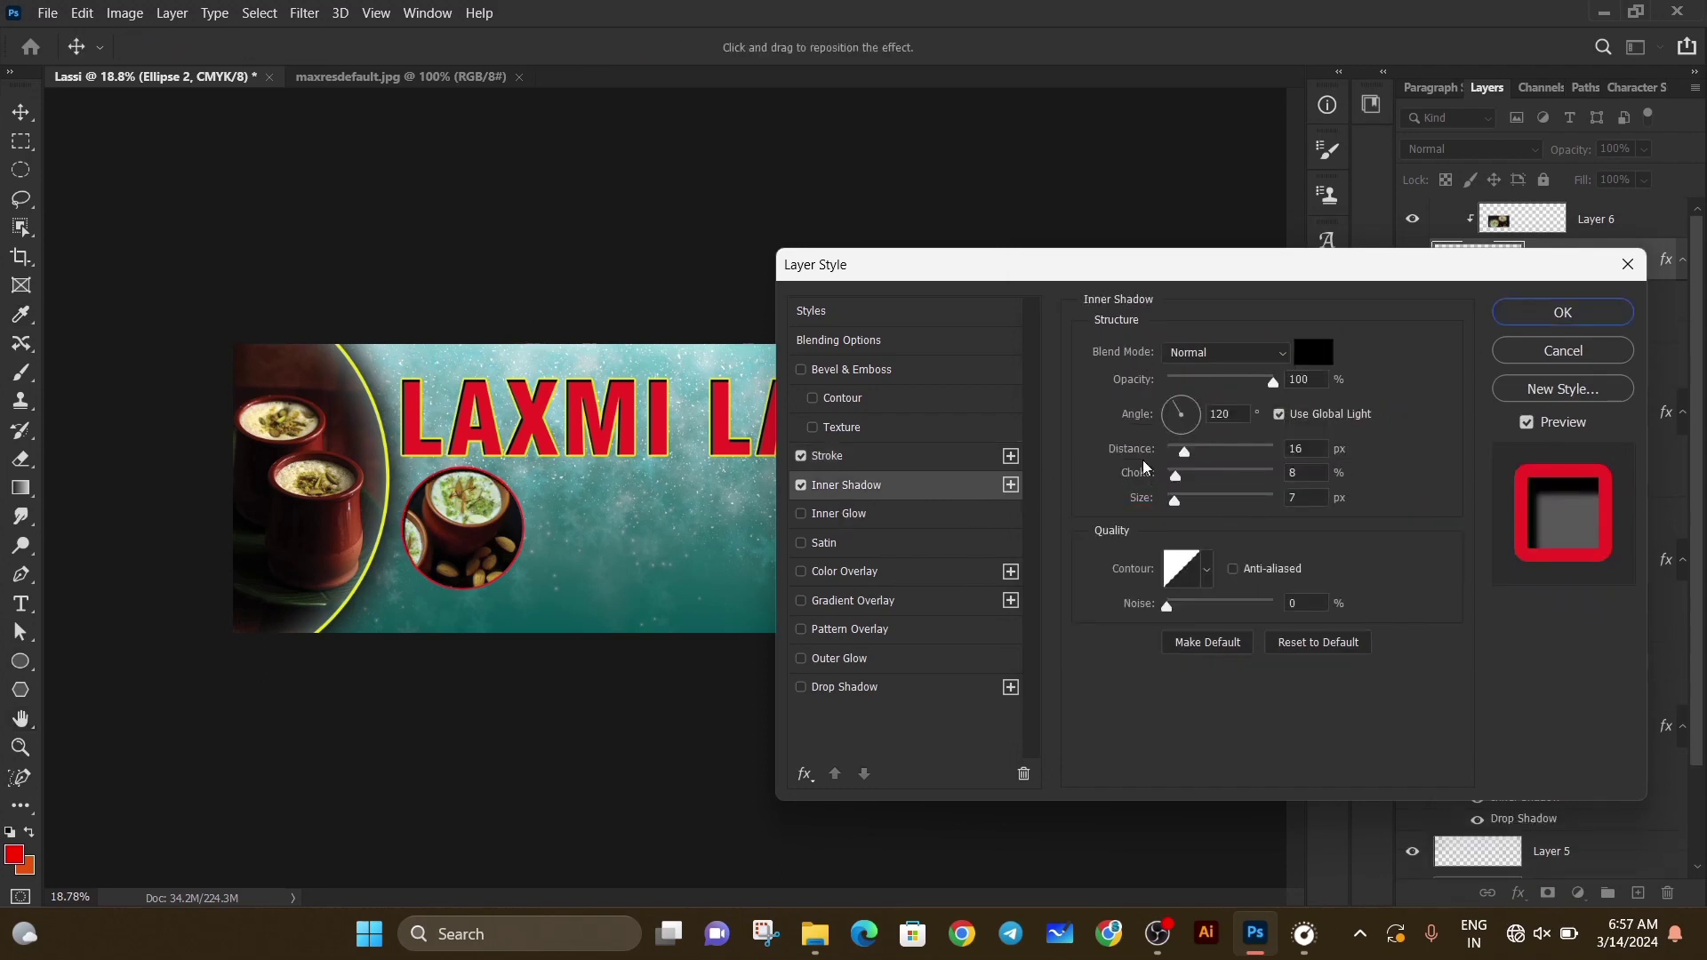
left_click(1313, 352)
left_click_drag(1367, 491, 1367, 535)
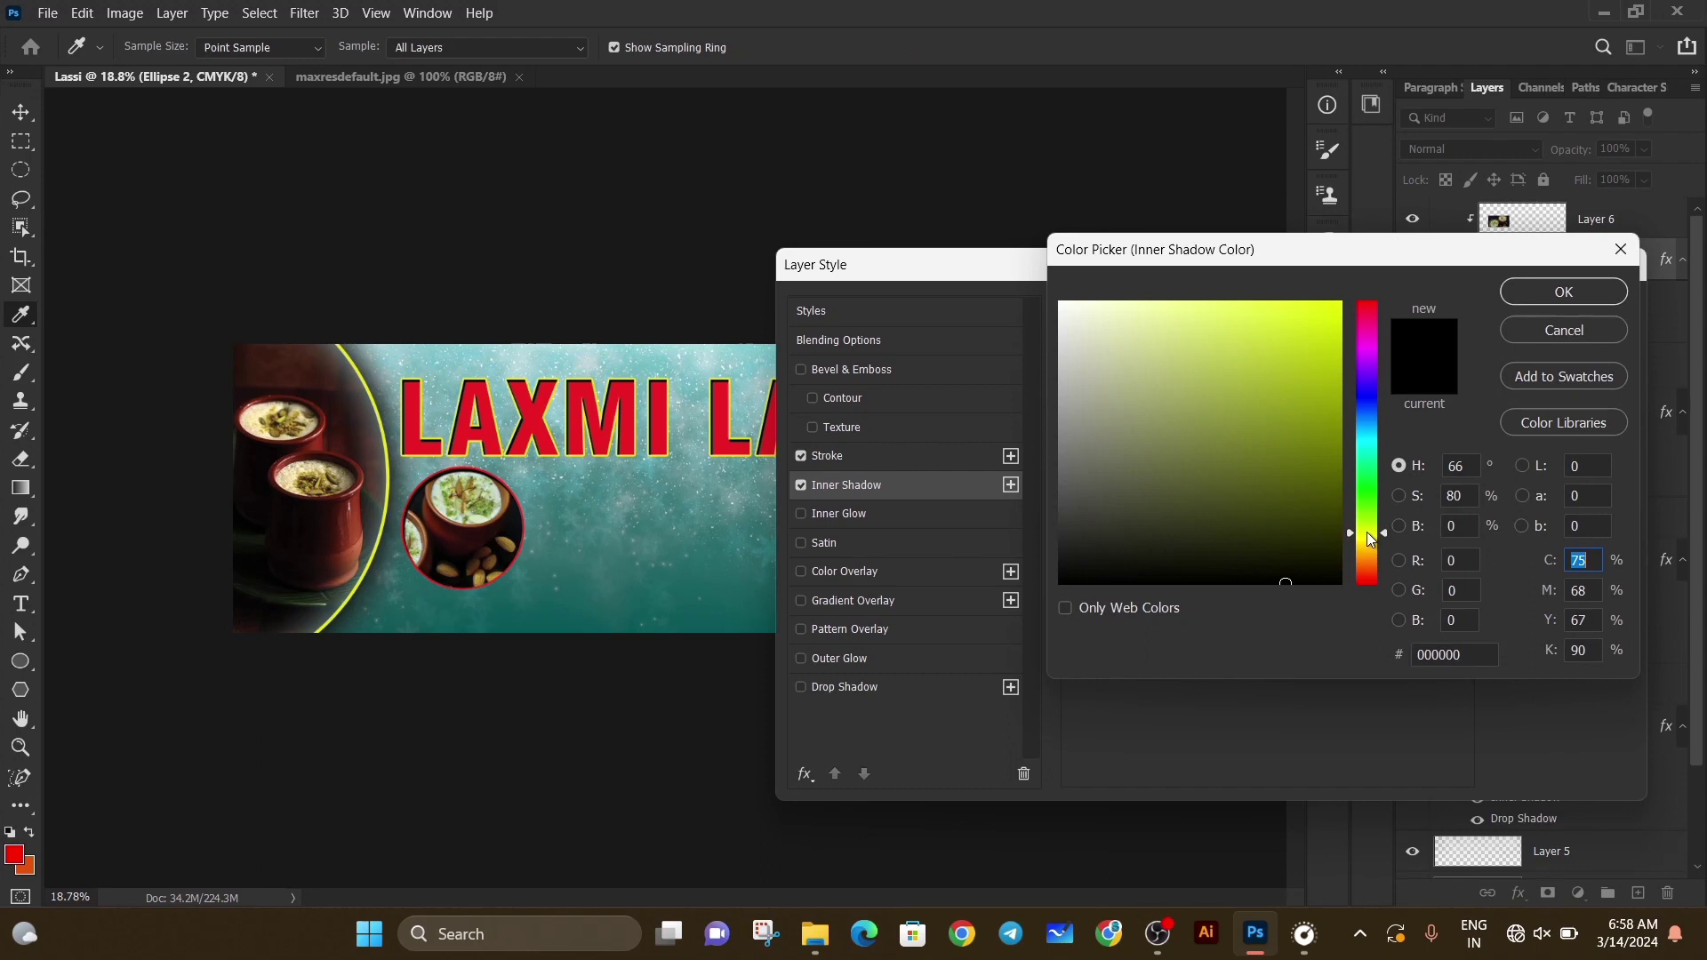
key("Return")
mouse_move(1175, 500)
left_mouse_down()
mouse_move(1209, 505)
mouse_move(1164, 476)
mouse_move(1198, 465)
left_mouse_up()
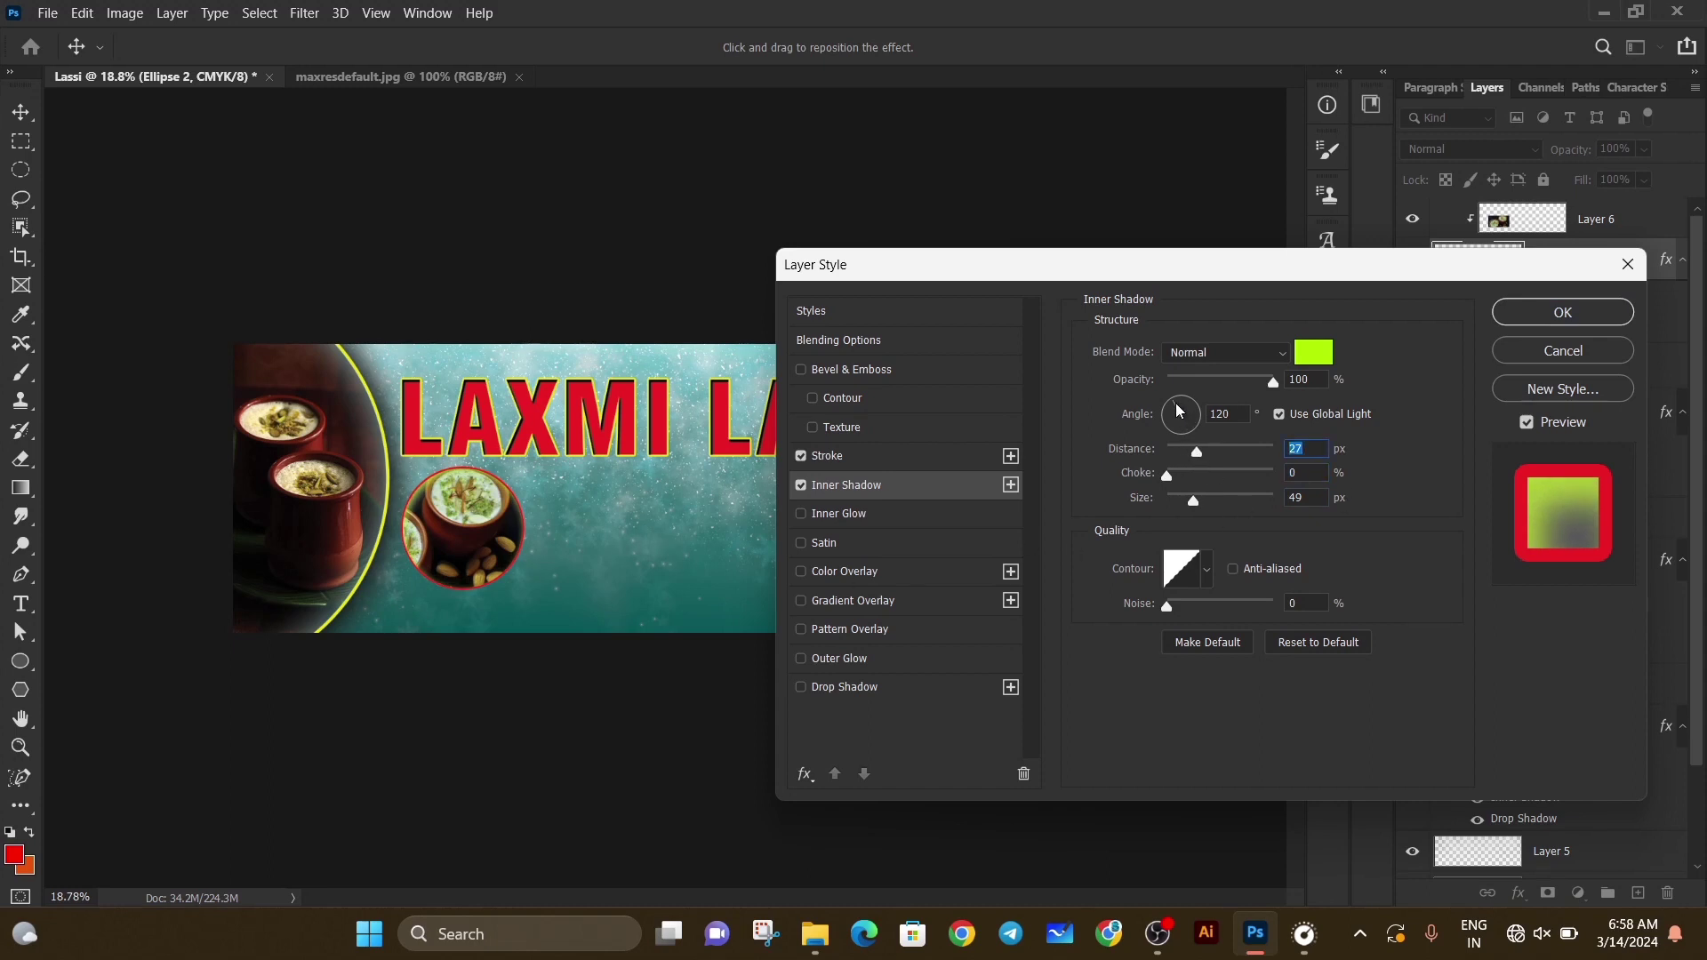
left_click_drag(1178, 410, 1223, 433)
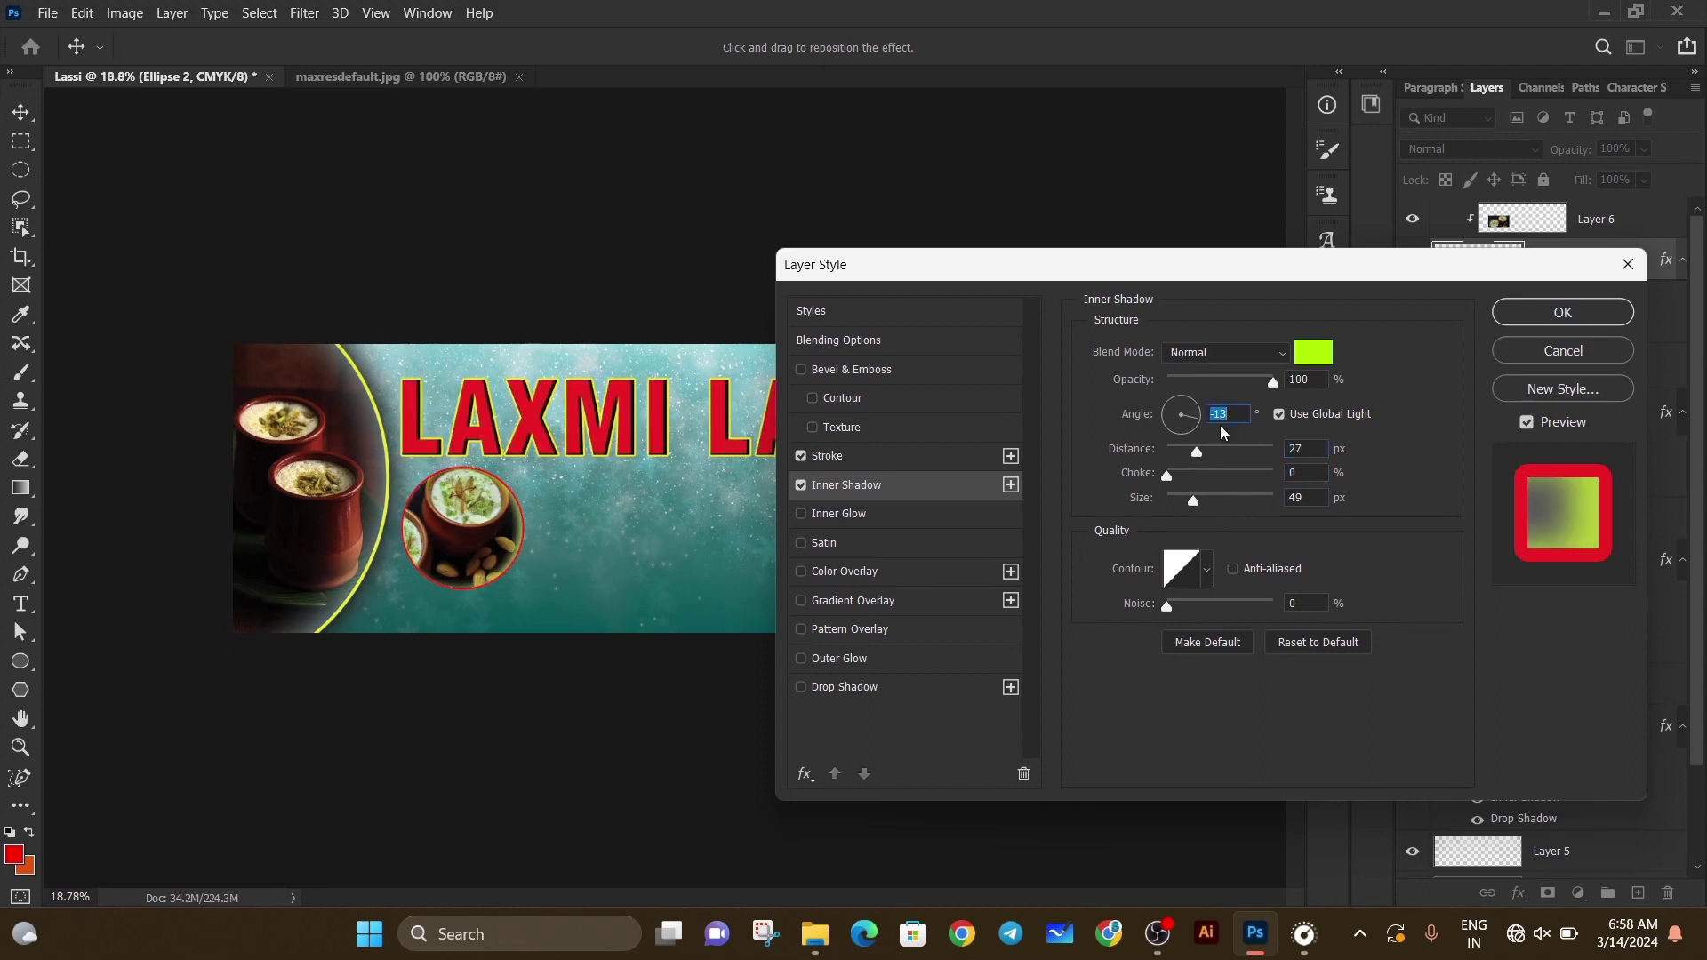
left_click(1313, 352)
left_click_drag(1133, 395, 1042, 293)
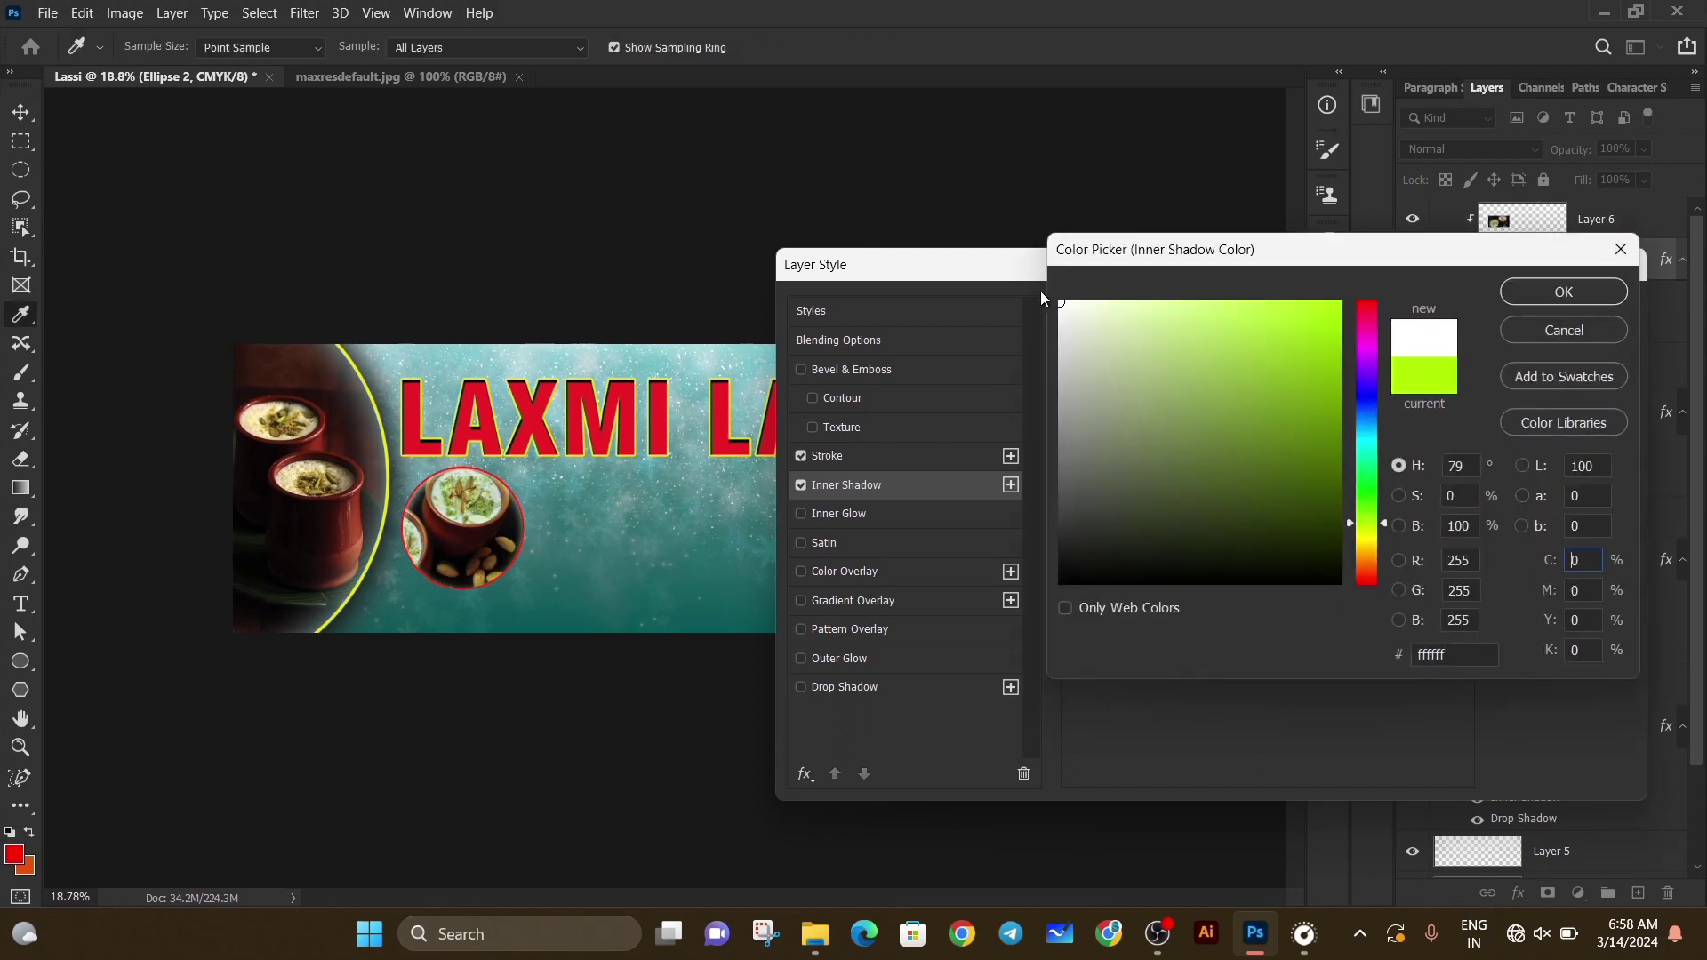
left_click(1563, 291)
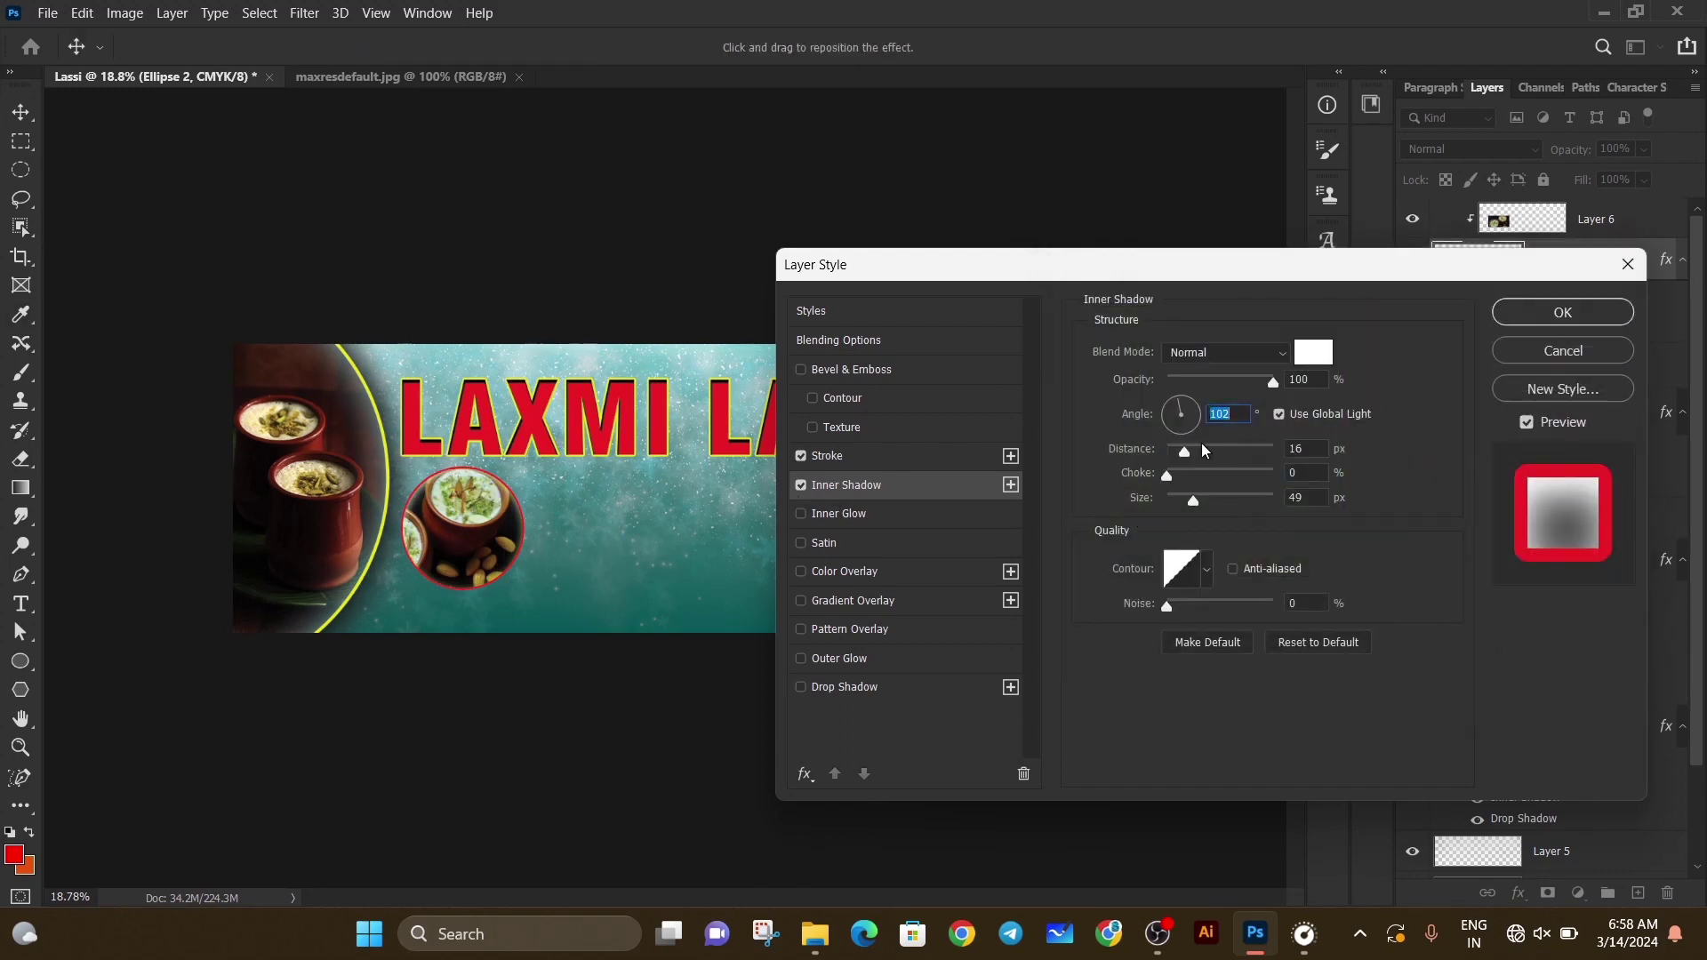
left_click(1562, 312)
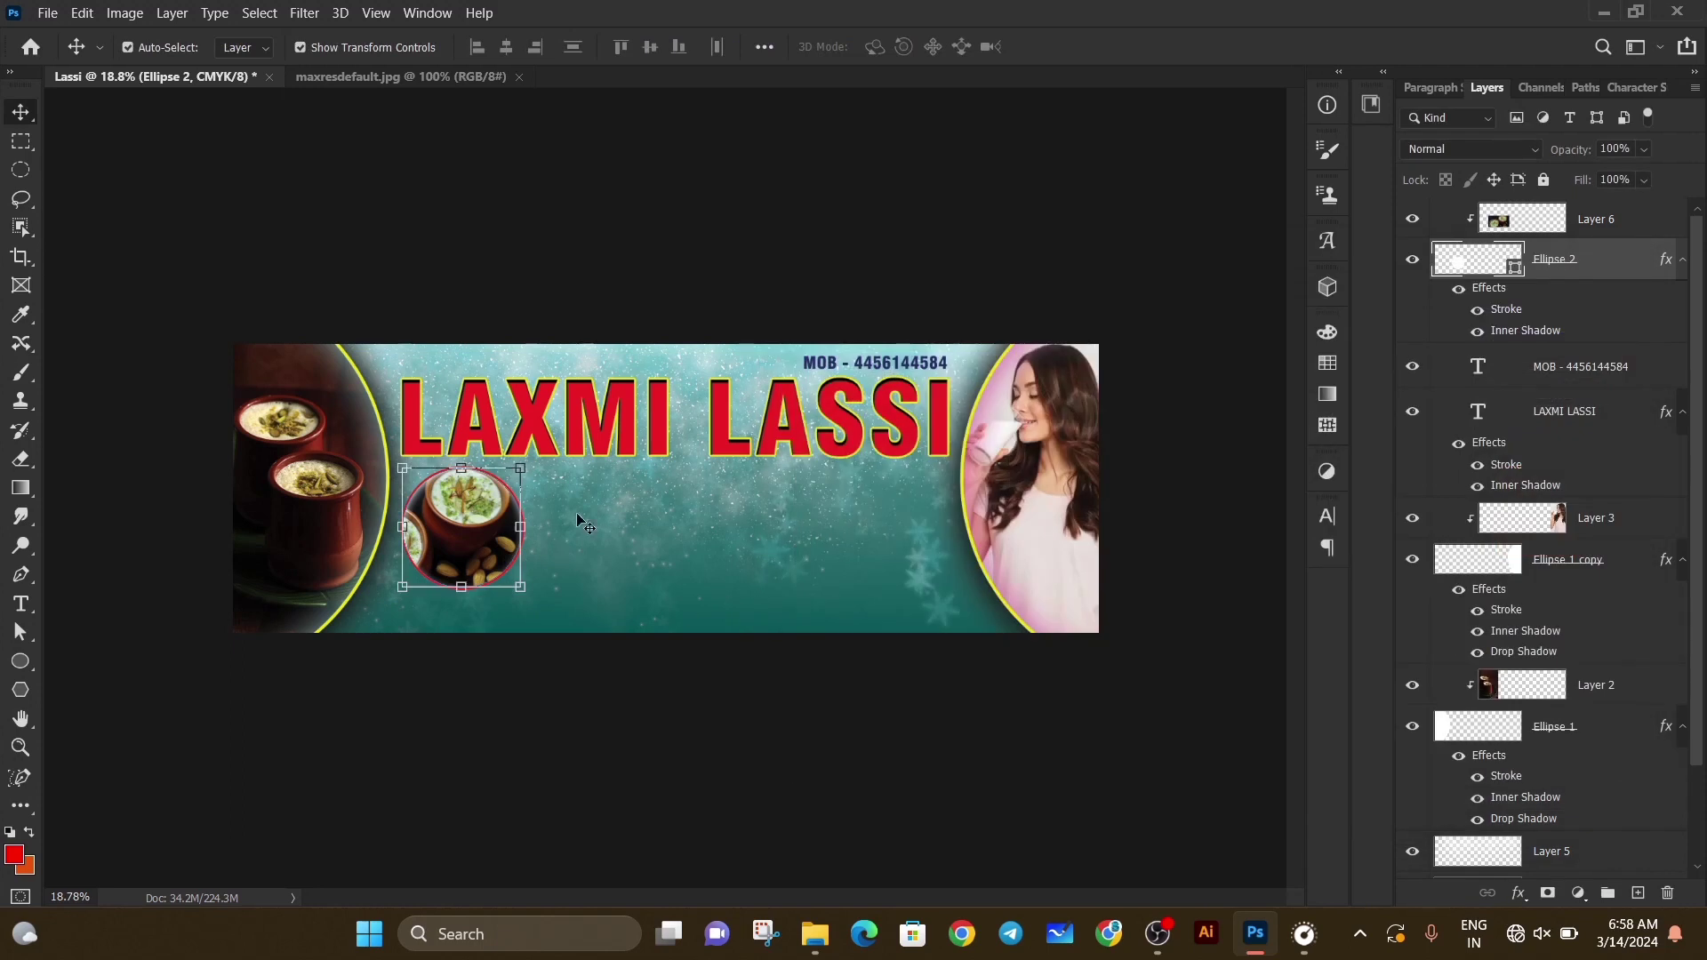
Close maxresdefault.jpg and draw a wide white rectangle across the banner bottom above Layer 4
left_click(519, 77)
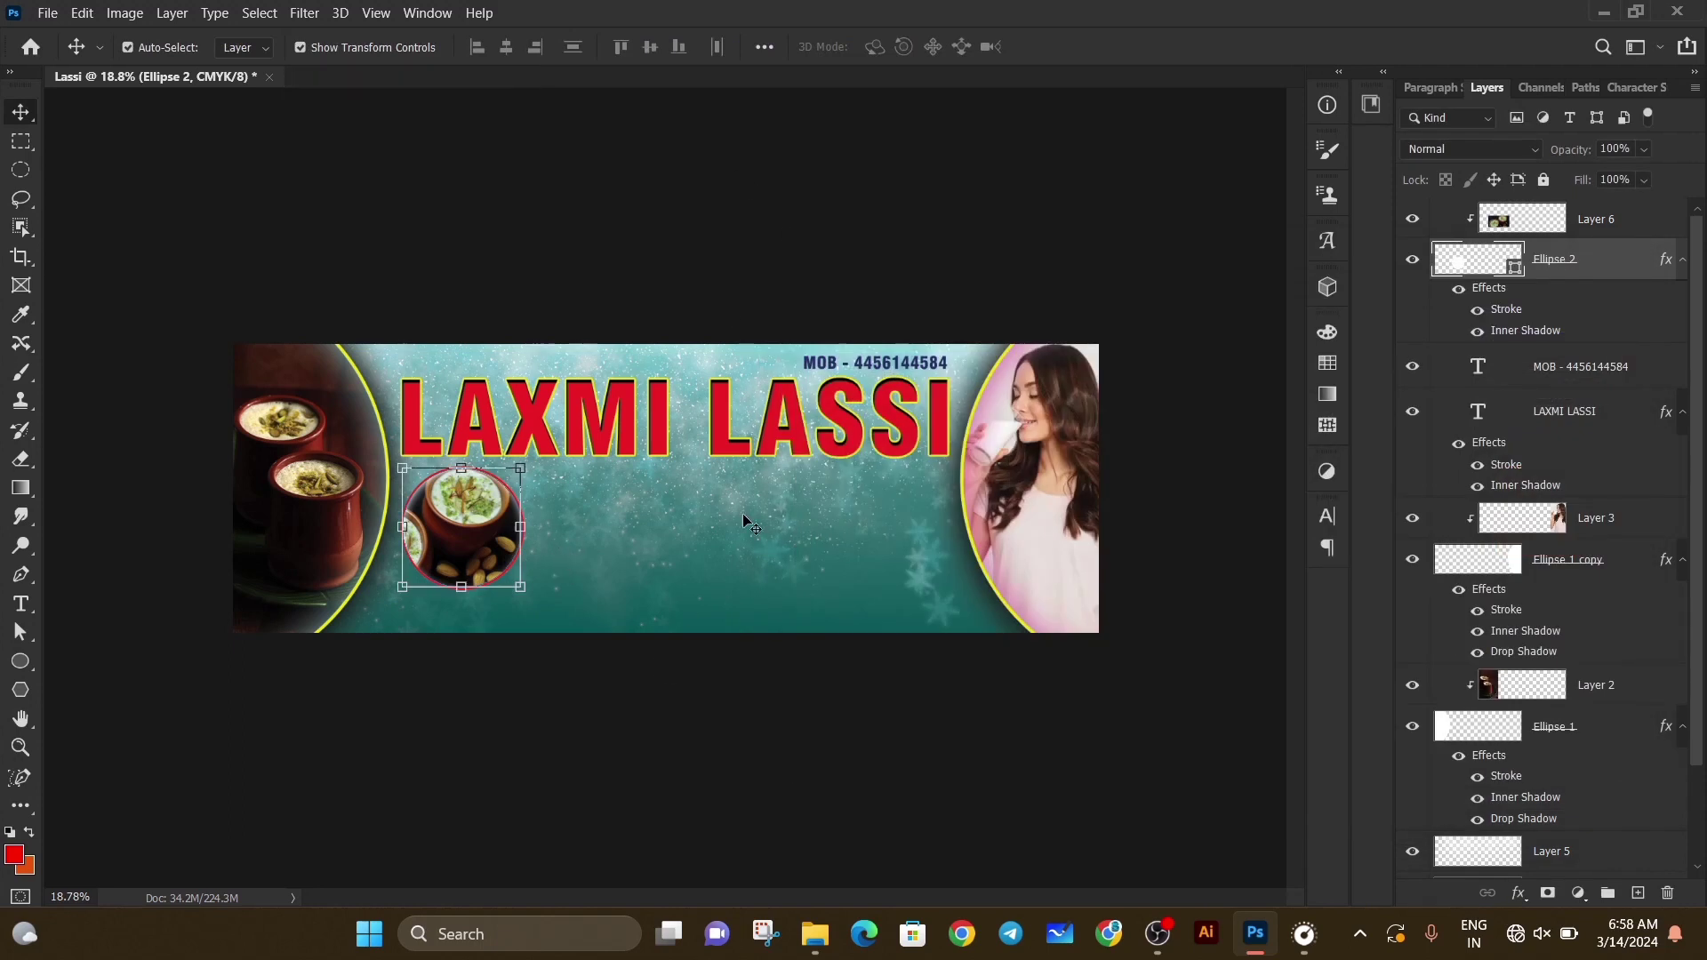
left_click(648, 532)
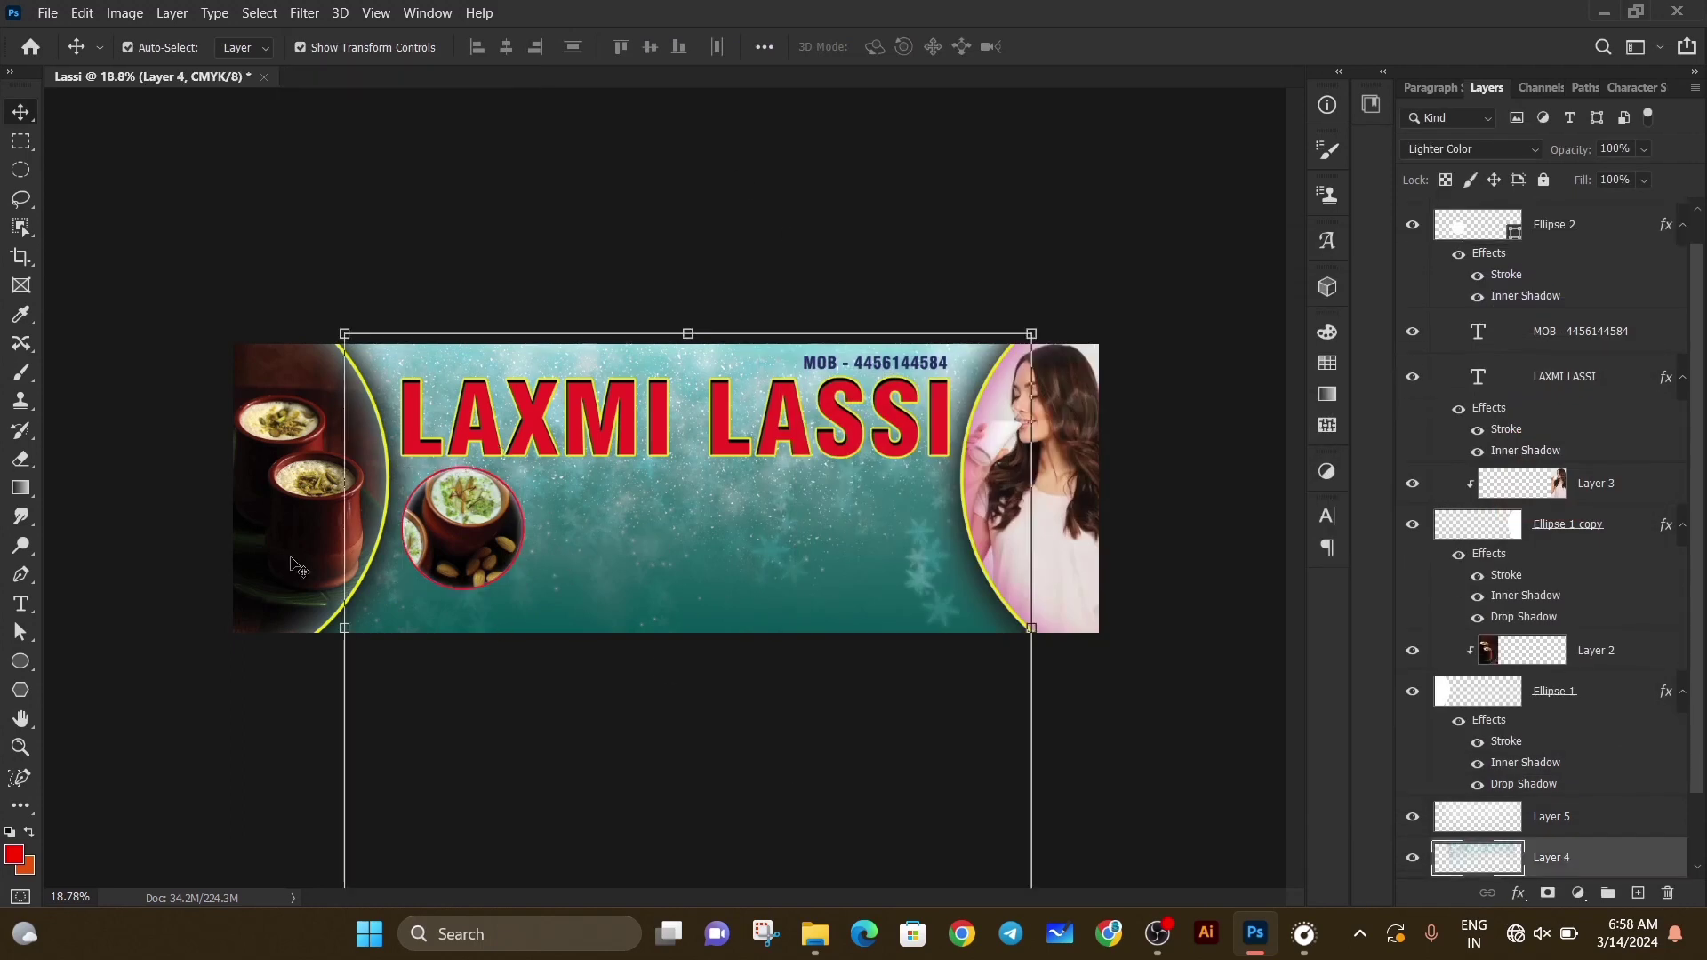
key("u")
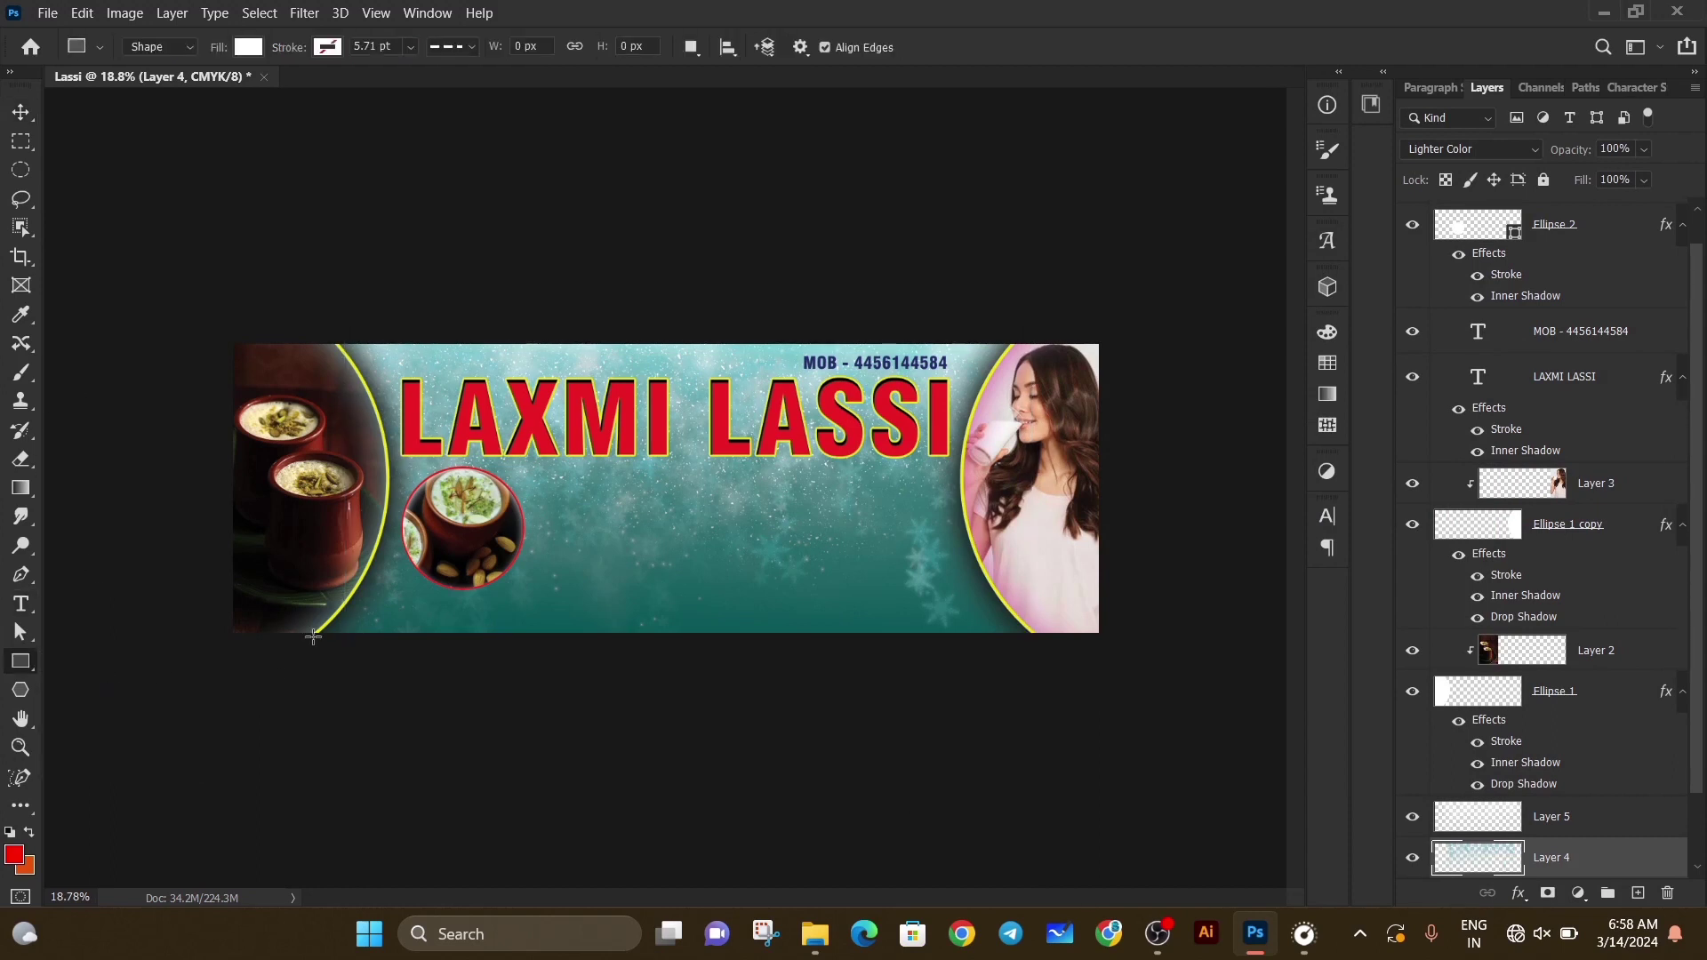
left_click_drag(245, 591, 1163, 667)
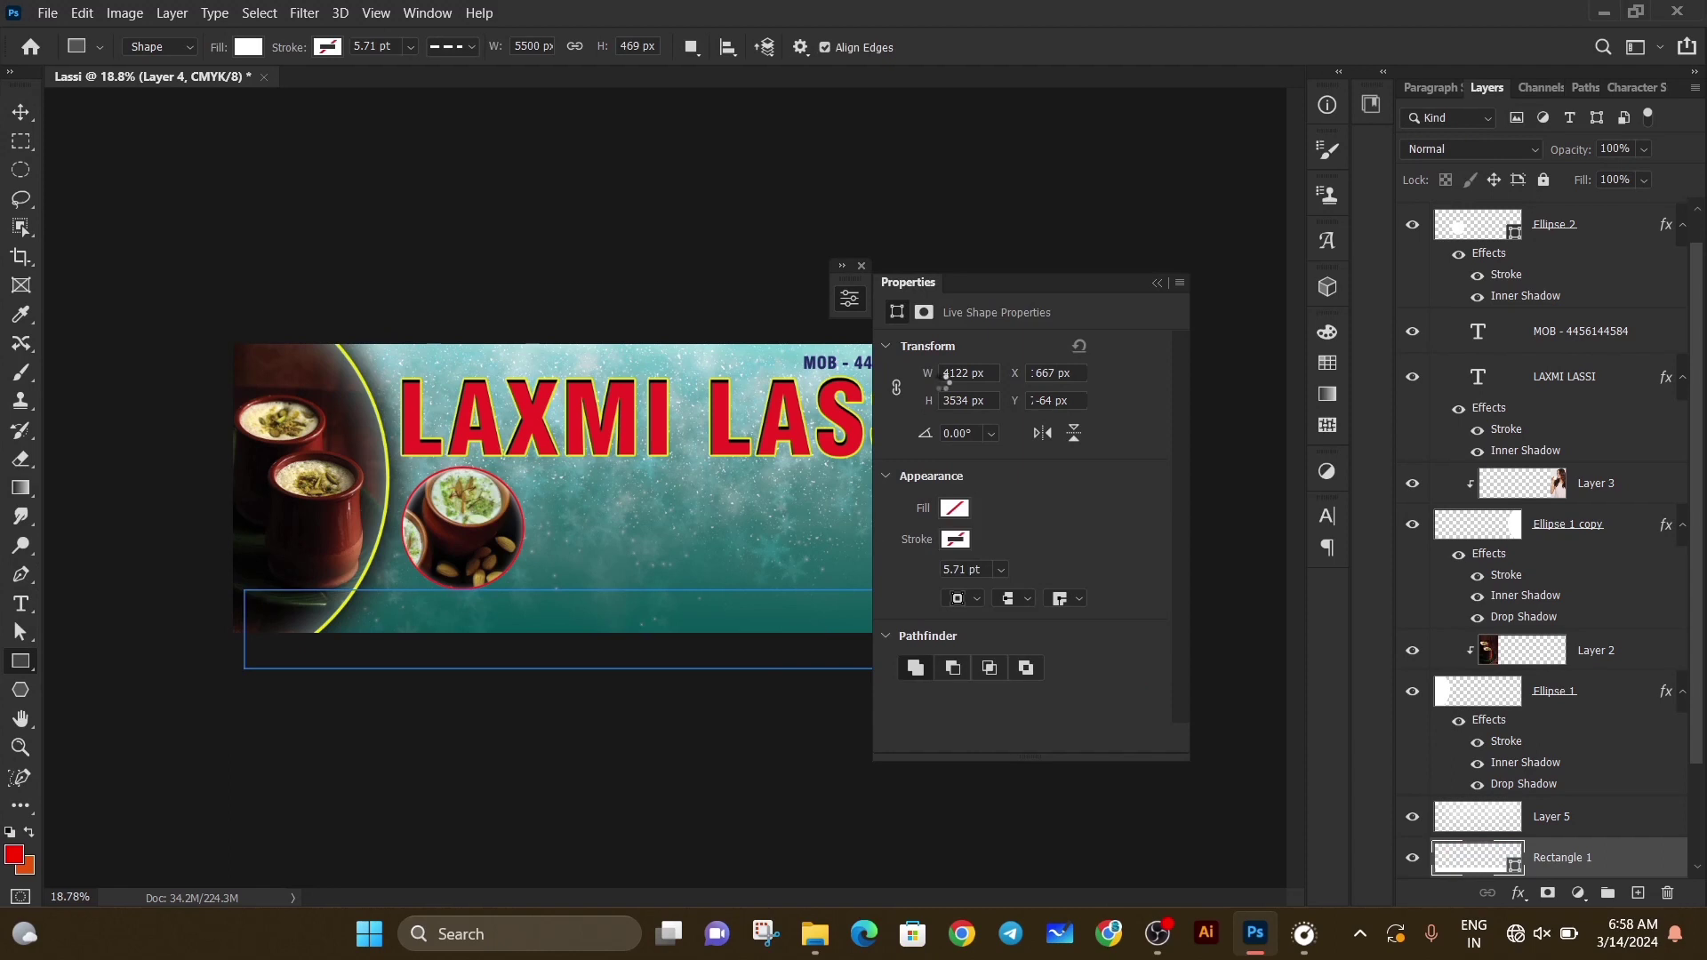
left_click(860, 265)
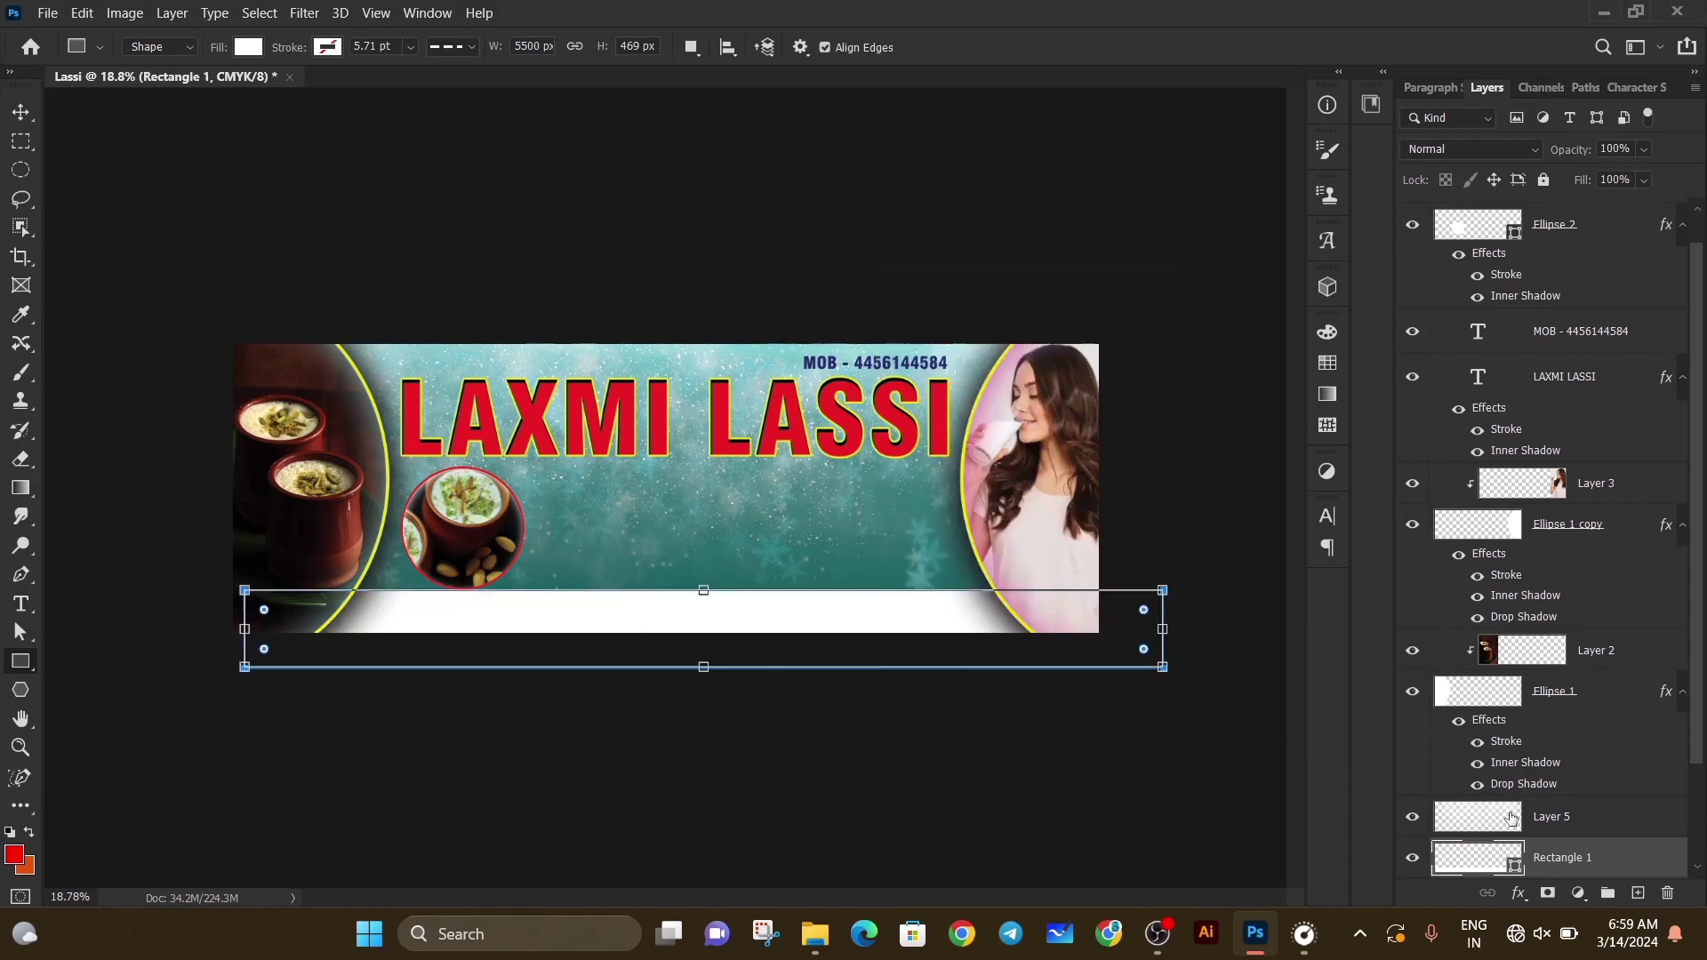
scroll(1624, 646, "down", 2)
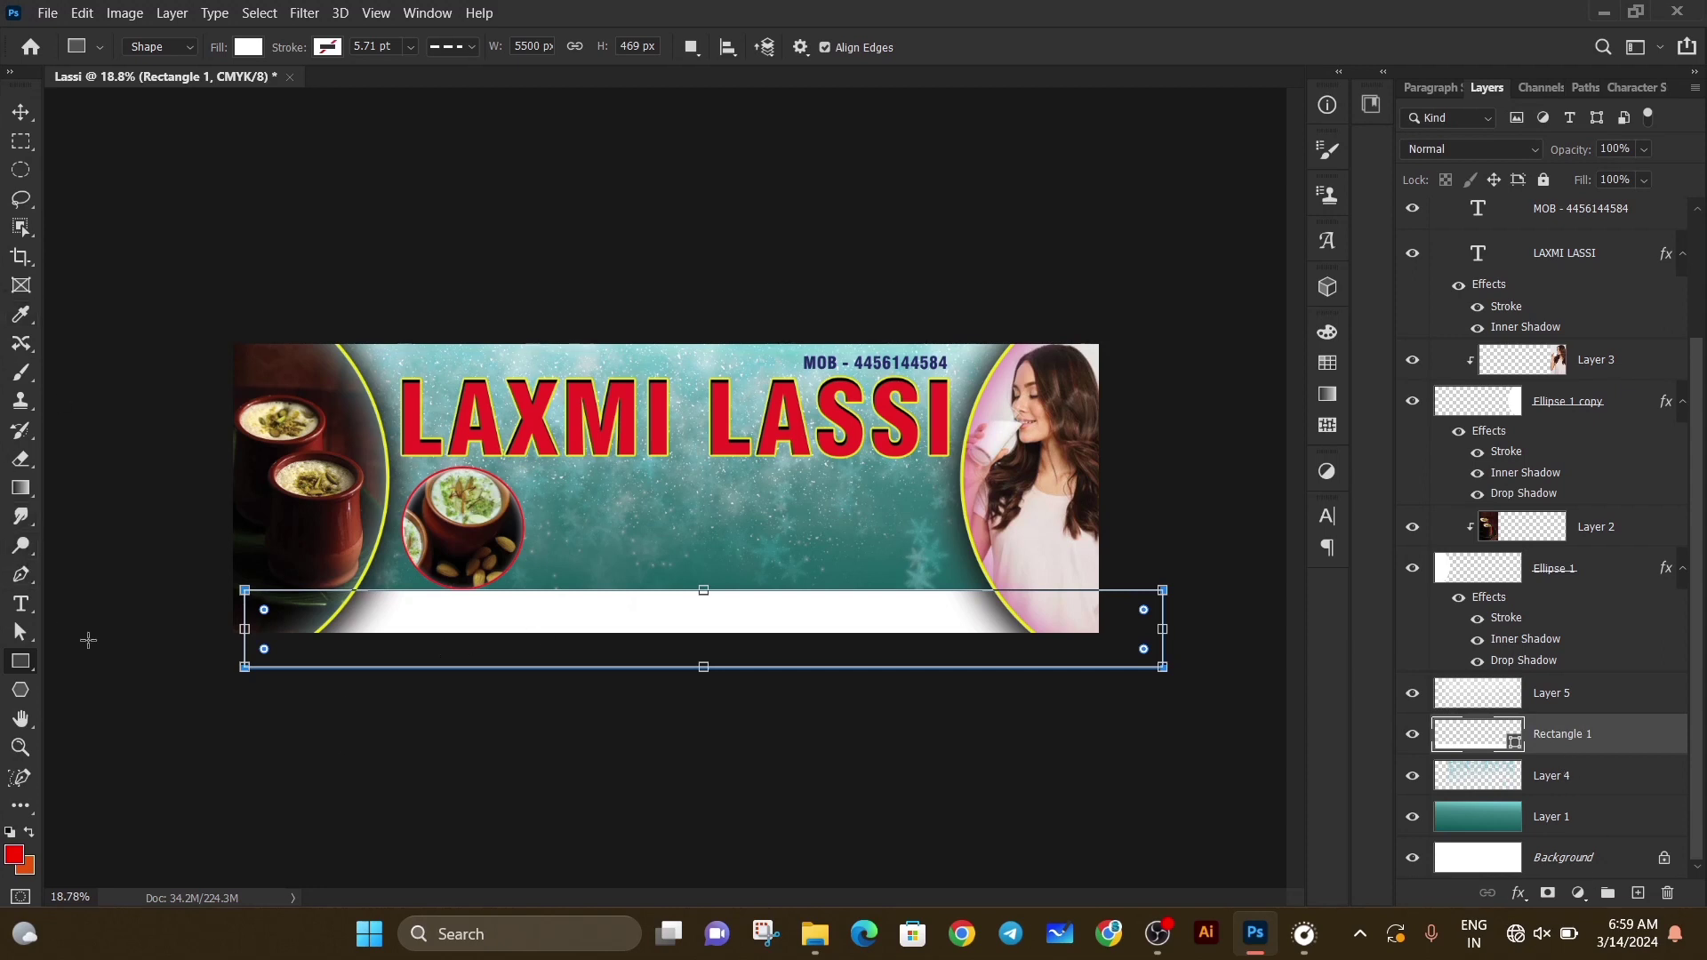
Paste the shop's address as red 150 pt text on the white strip, then select Rectangle 1
key("t")
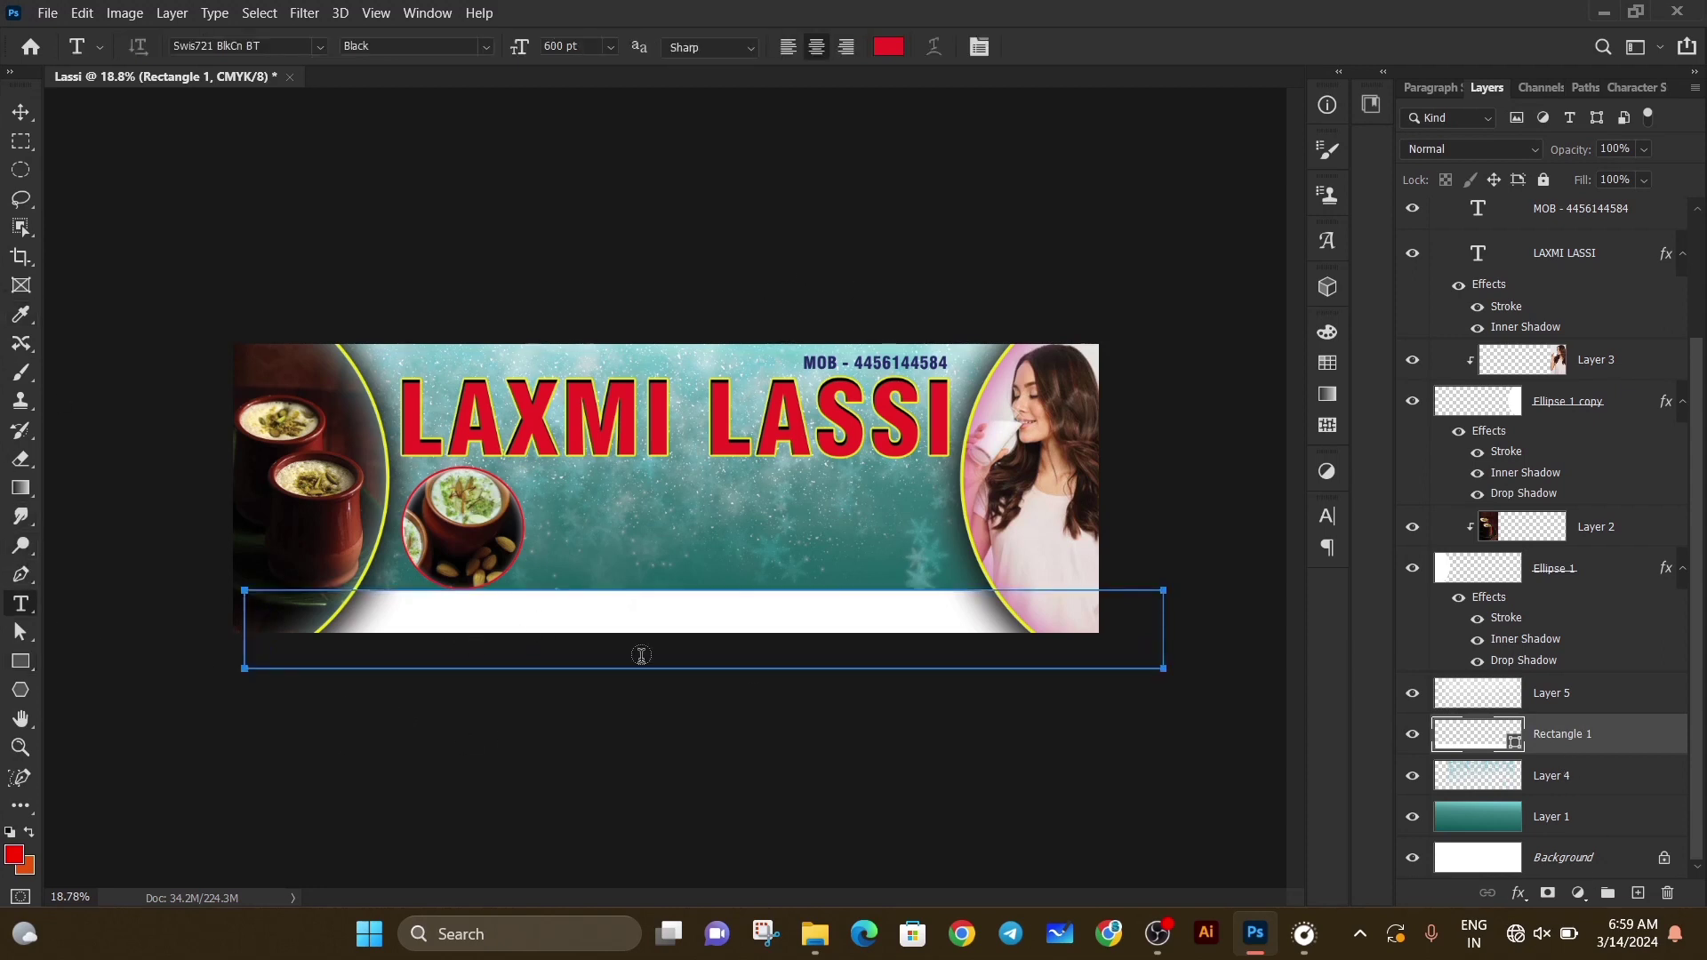
left_click(651, 617)
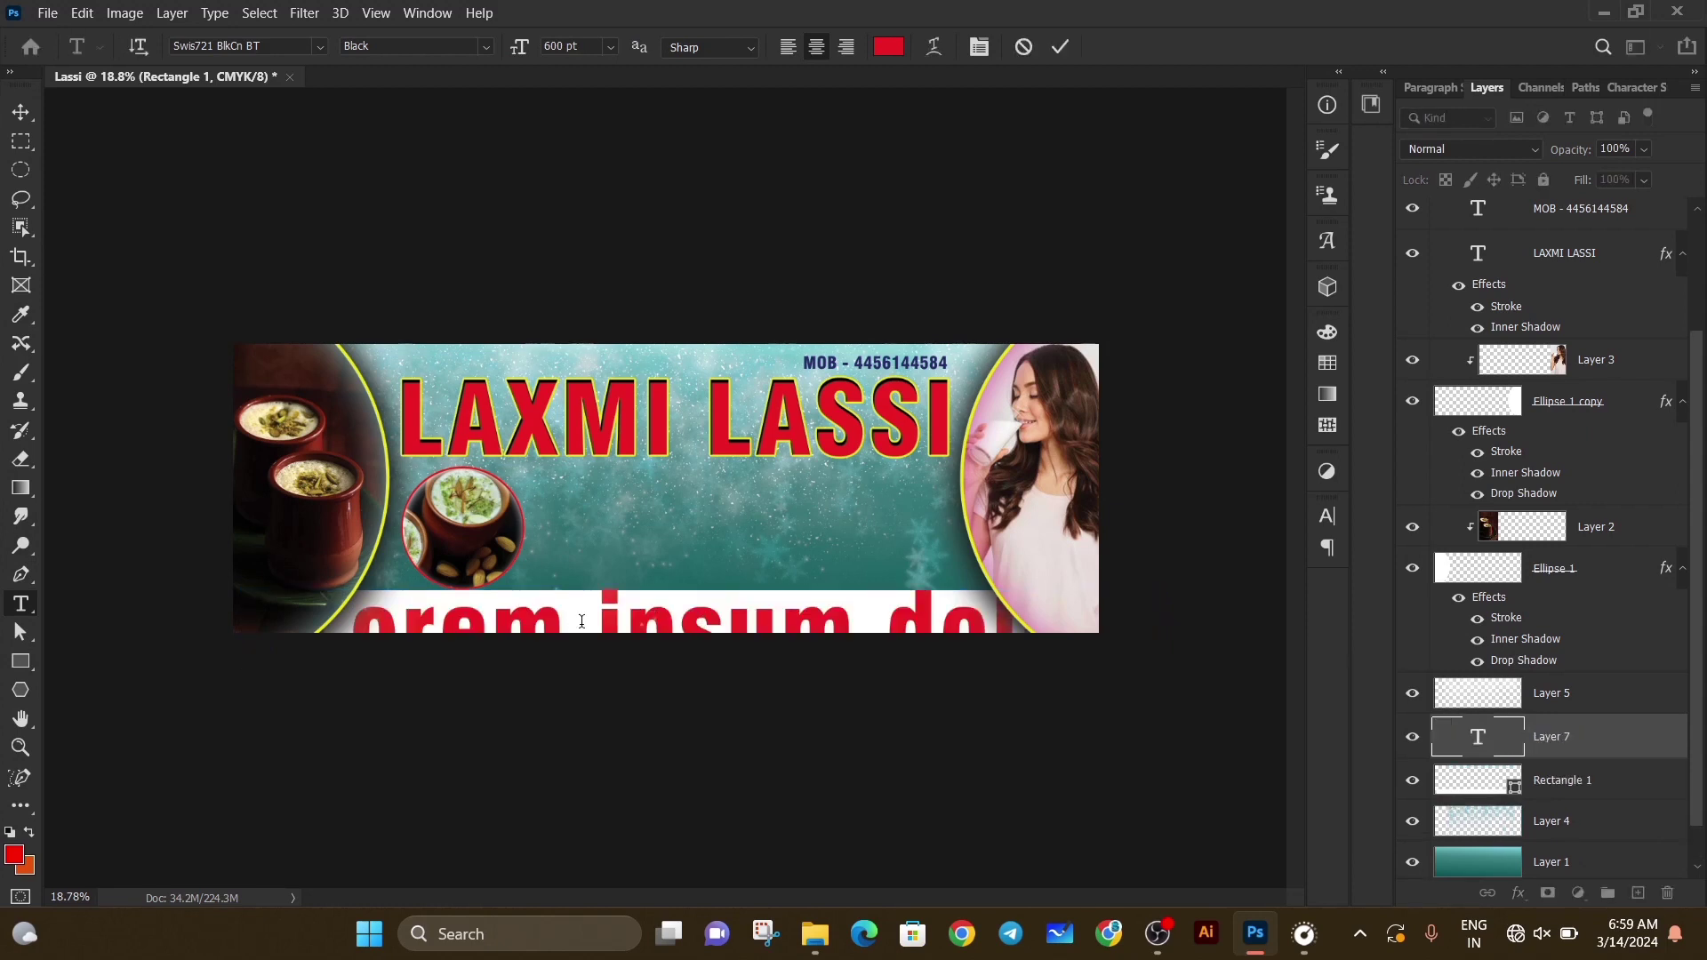
type("V")
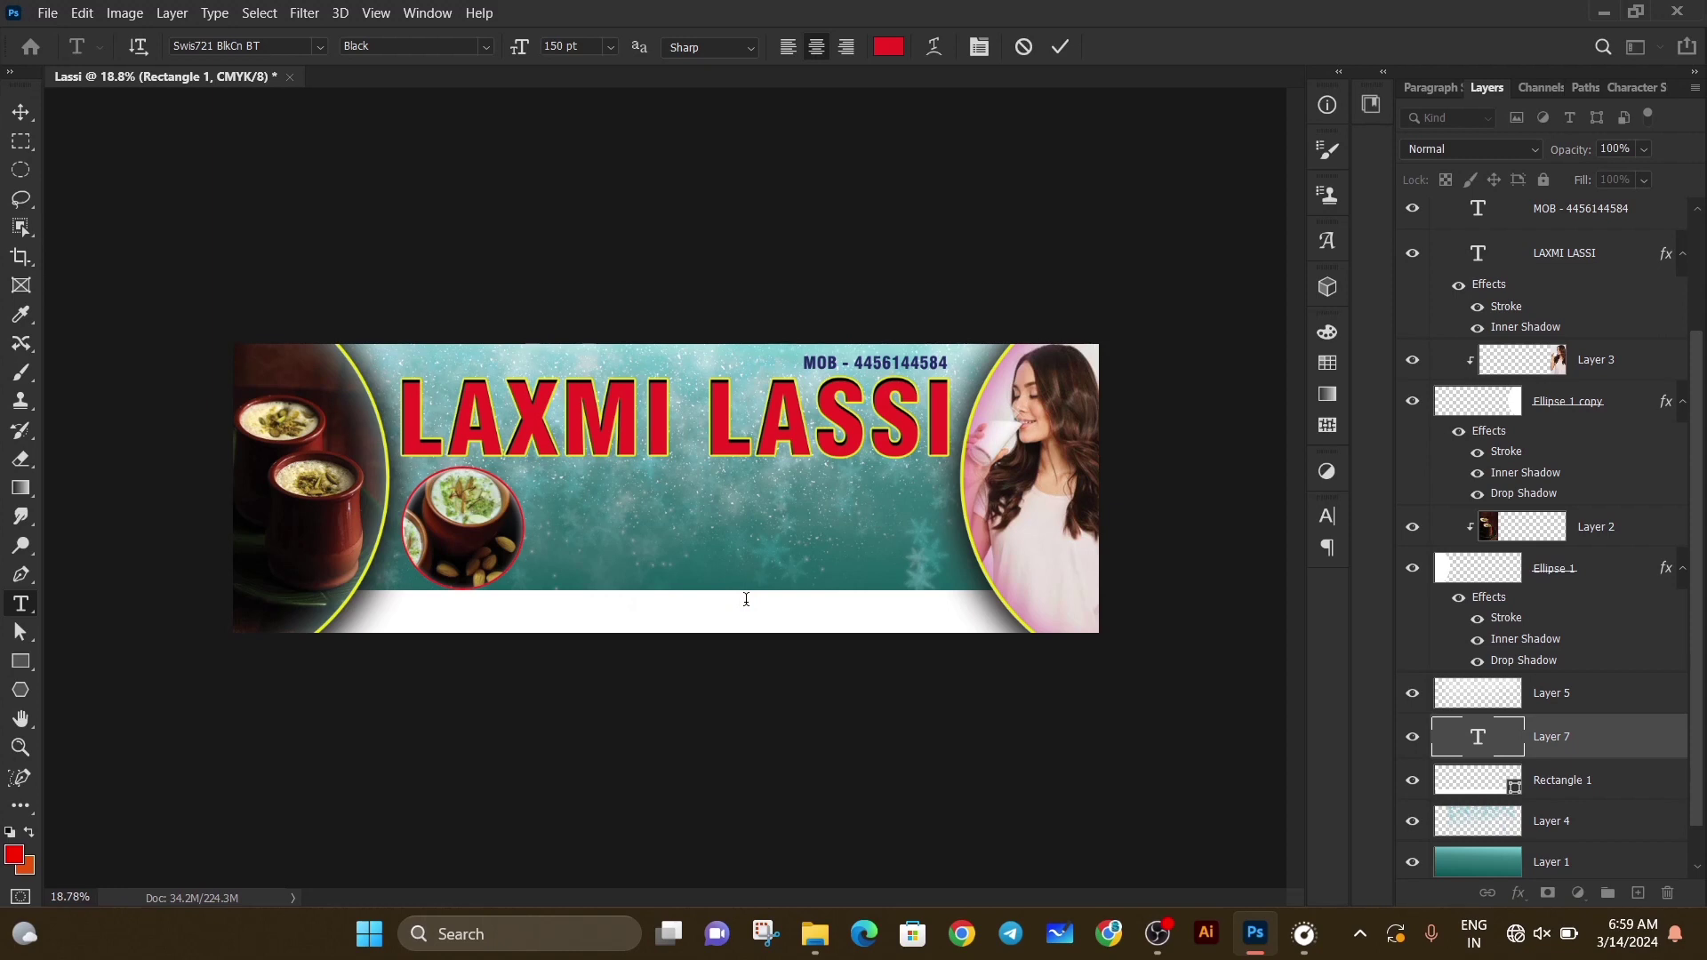
type("In Front Of Postal Colony, Rasulgarh, Bhubaneswar")
key("ctrl+Return")
key("v")
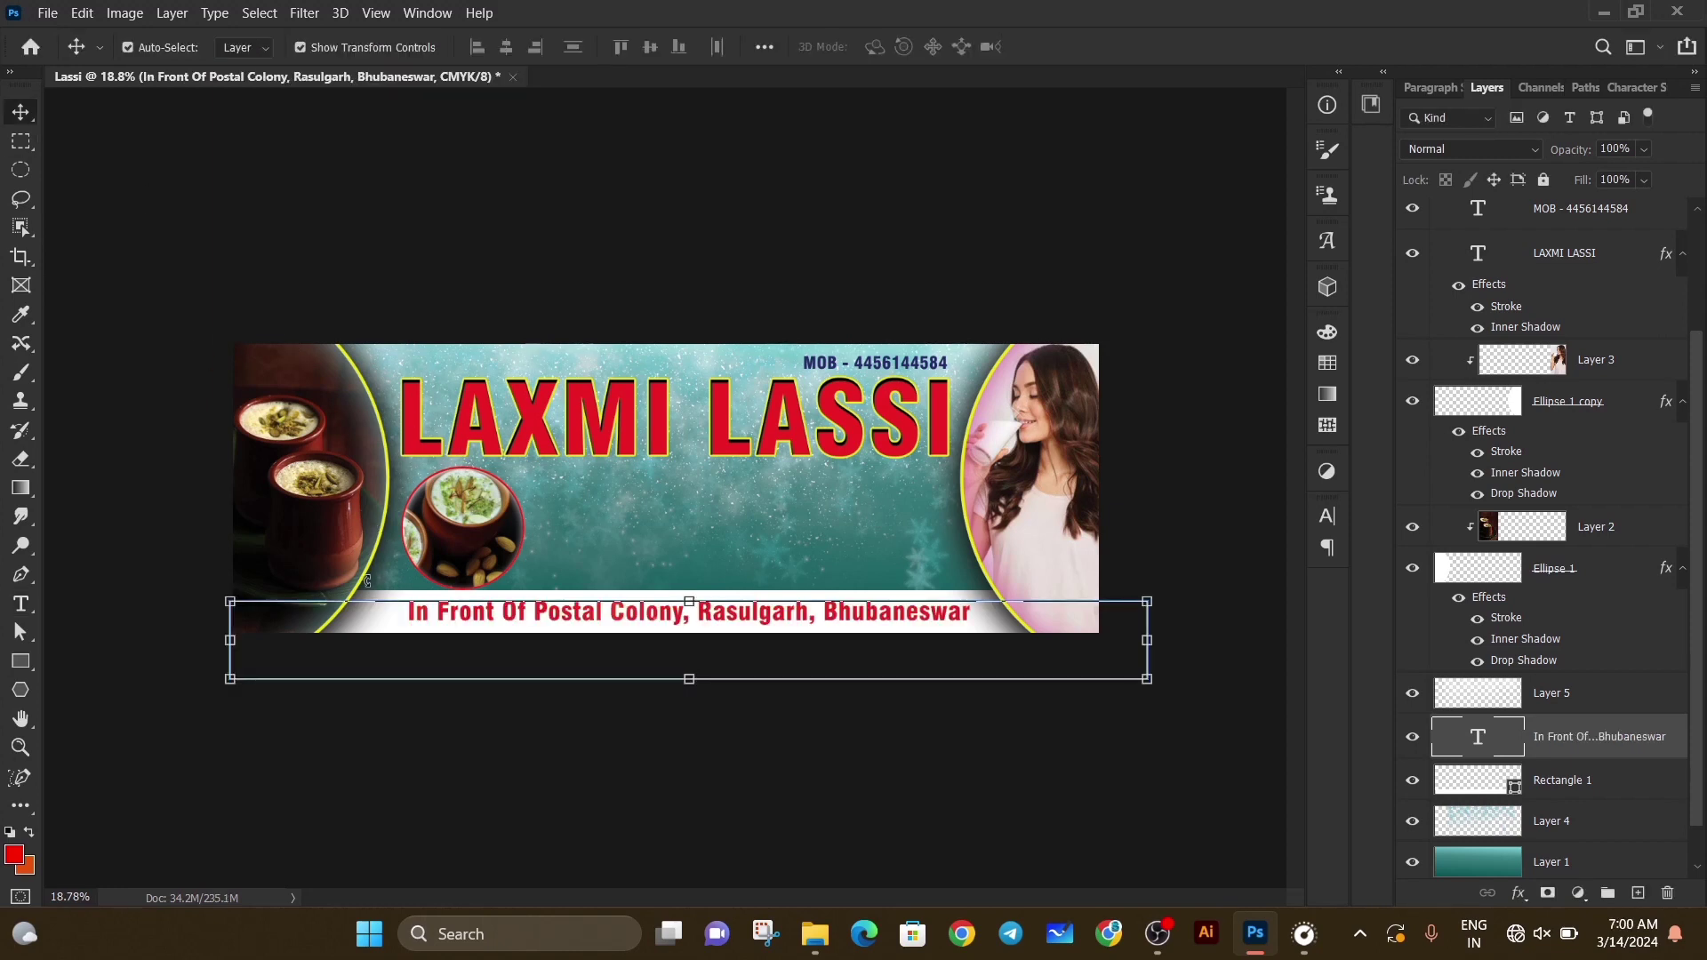
left_click(165, 465)
left_click(382, 634)
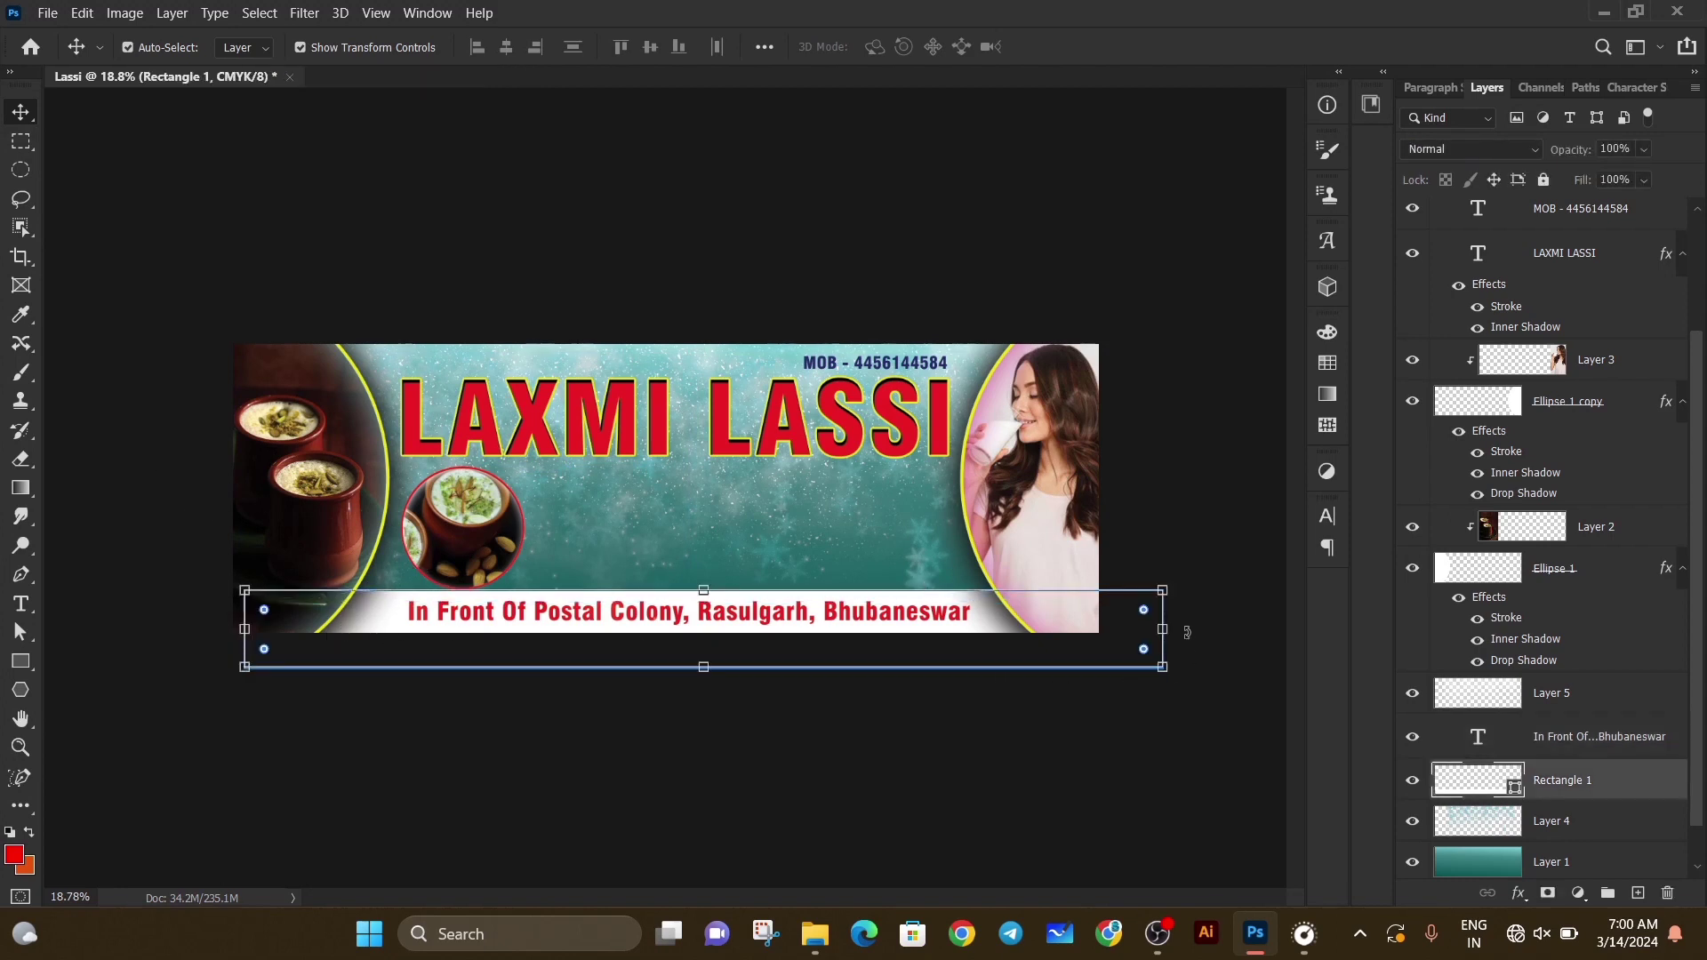
Give Rectangle 1 a bright yellow f7ff00 colour overlay
left_click(1519, 894)
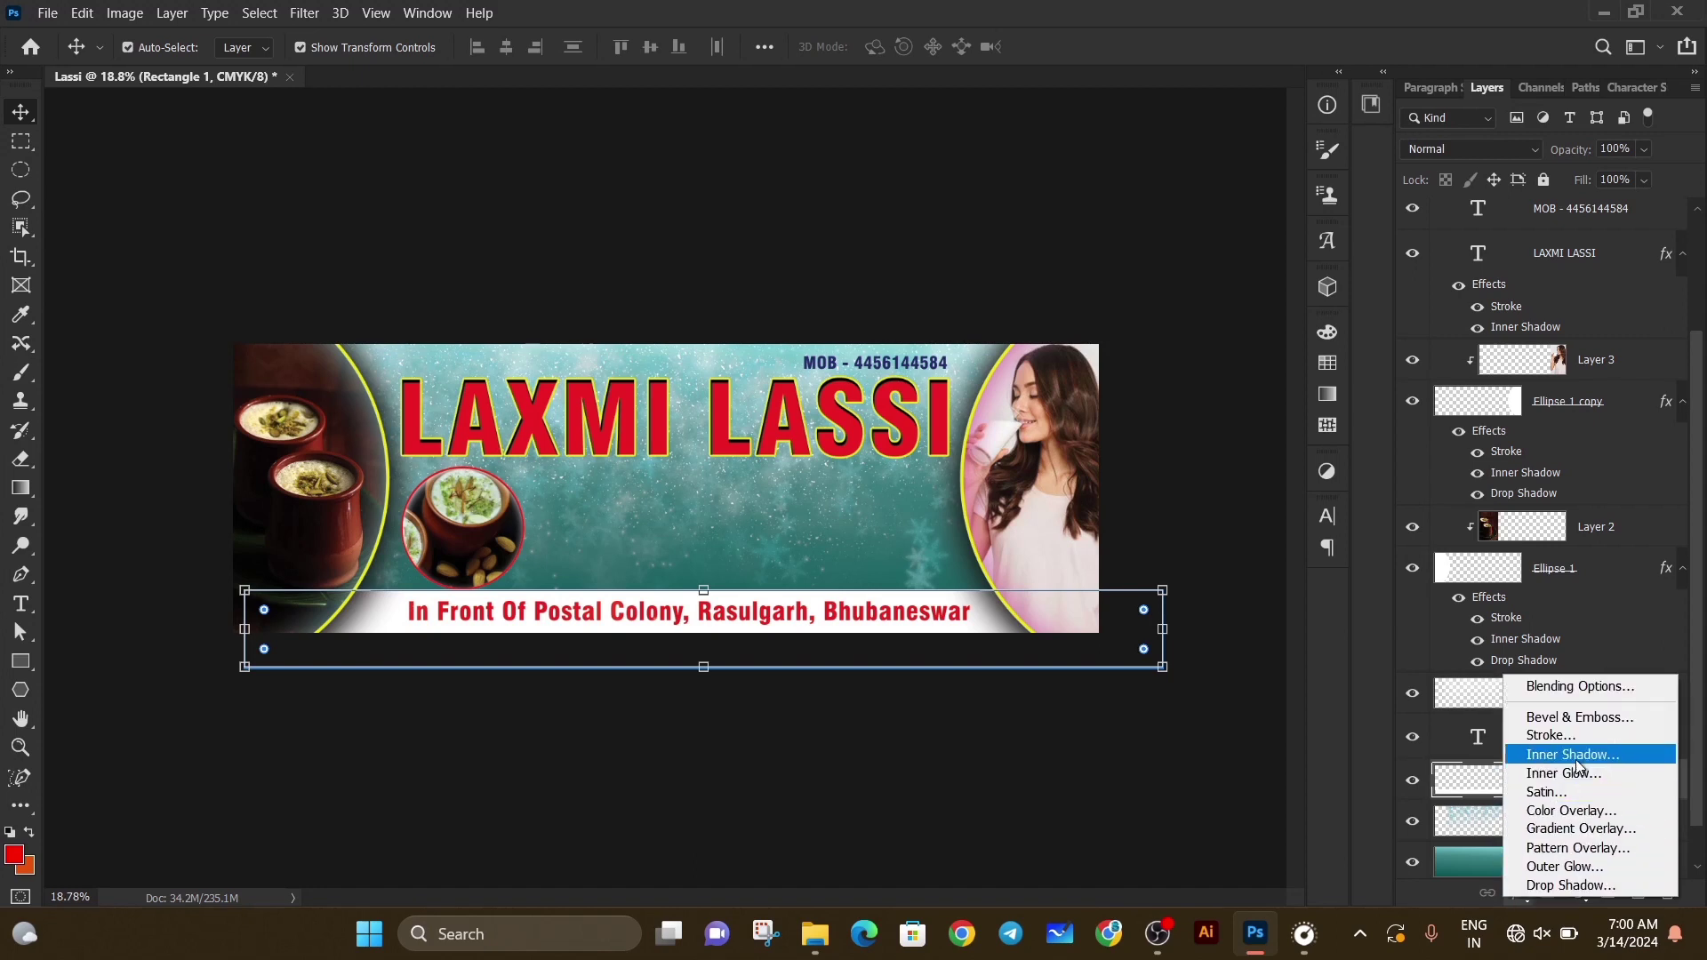
left_click(1581, 811)
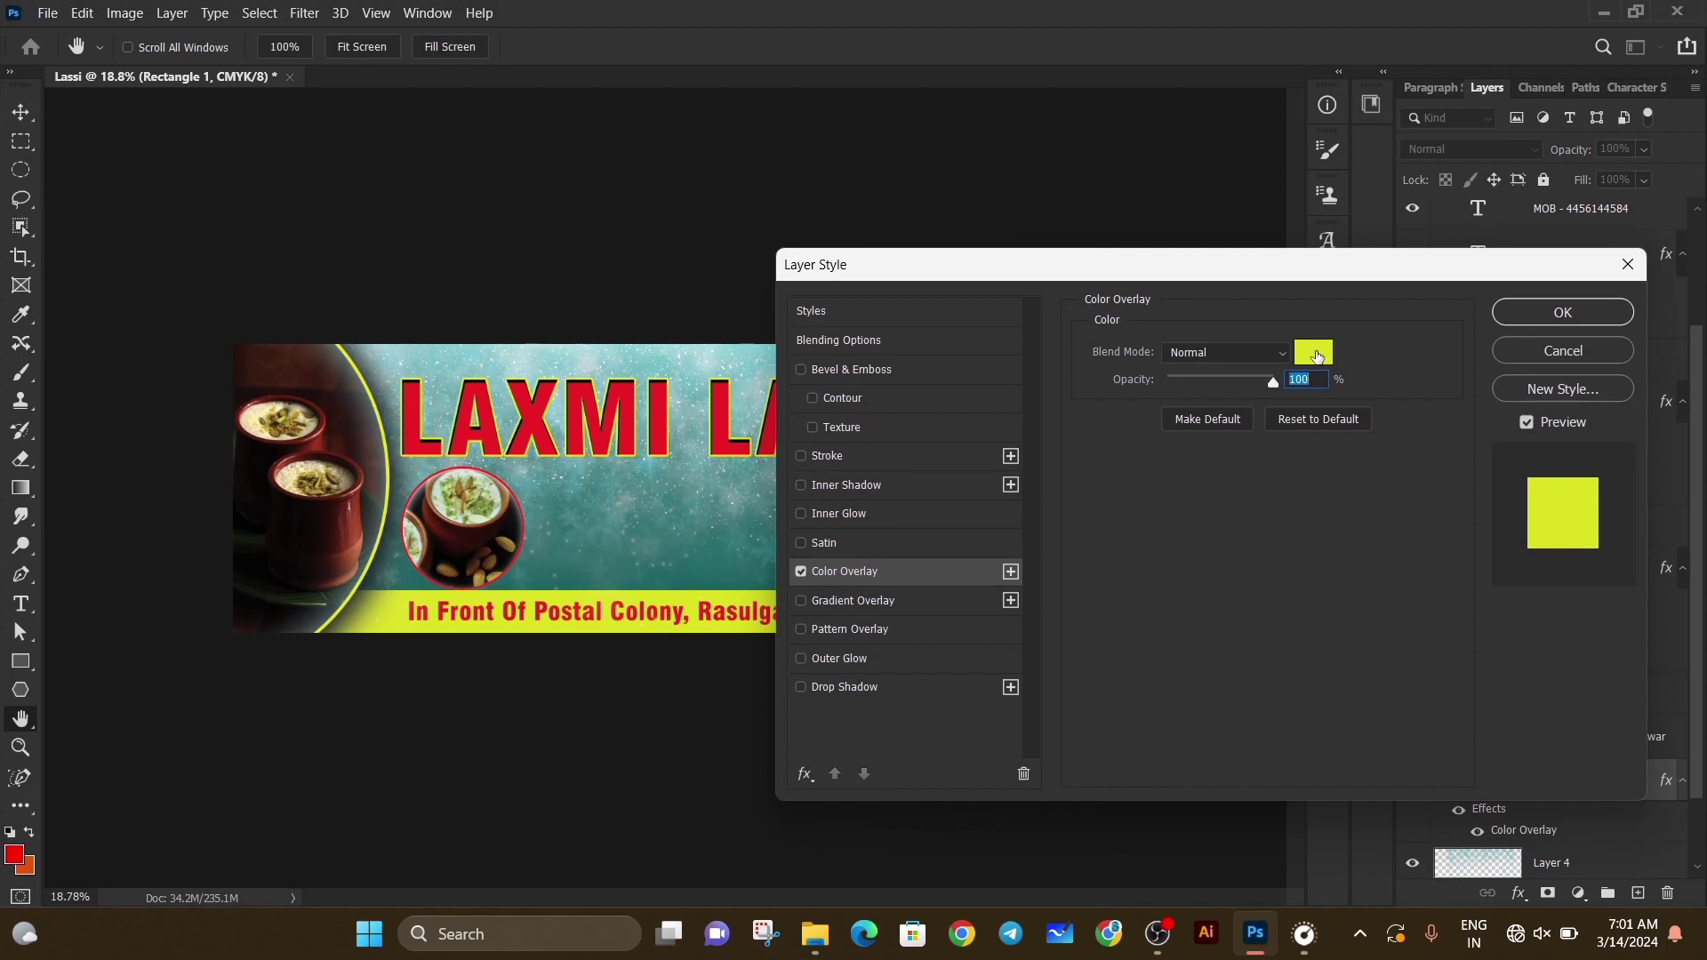
left_click(1317, 355)
left_click_drag(1289, 338, 1484, 307)
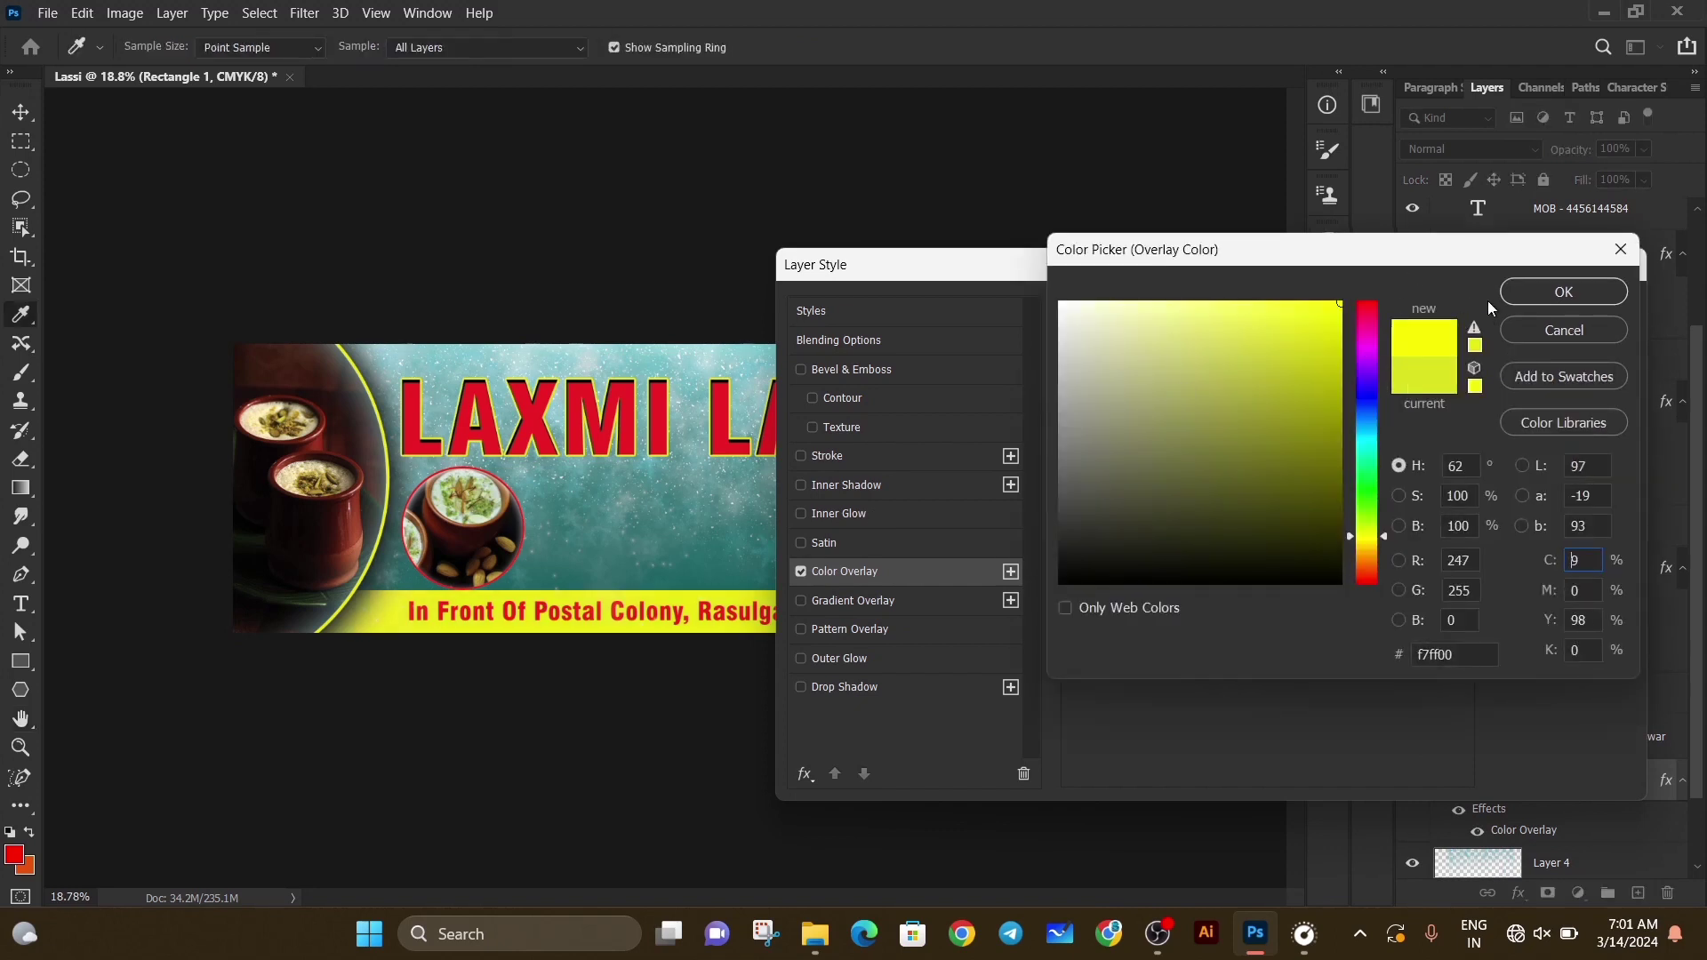
left_click(1569, 296)
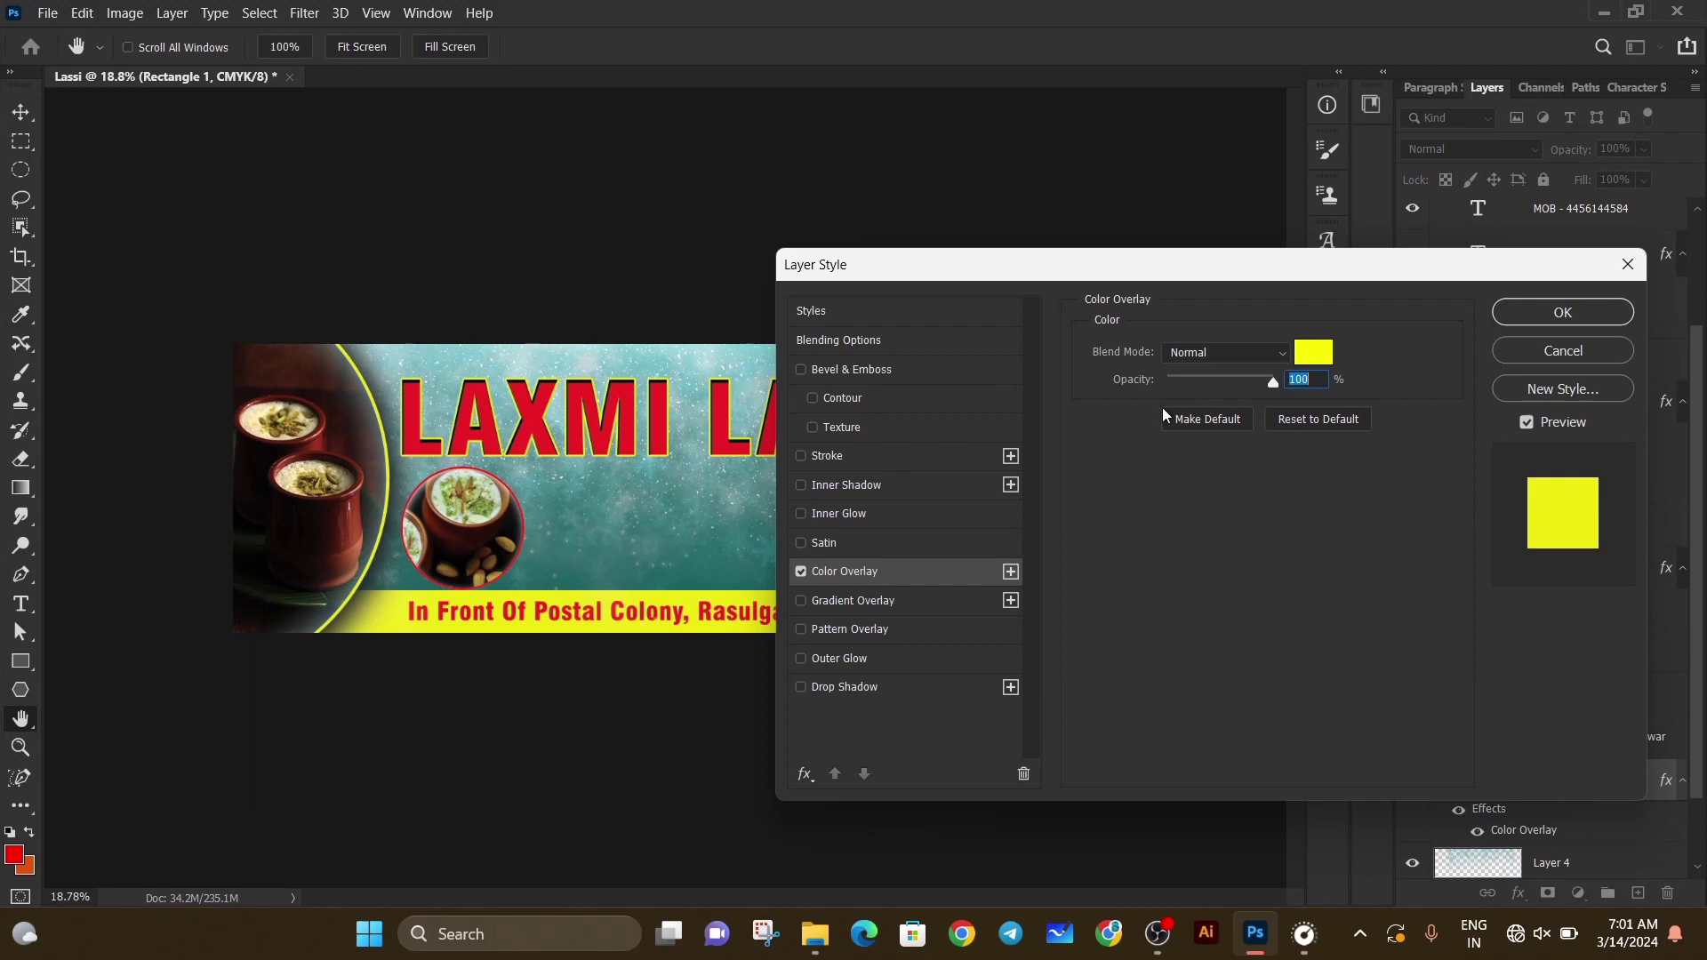
left_click(1563, 312)
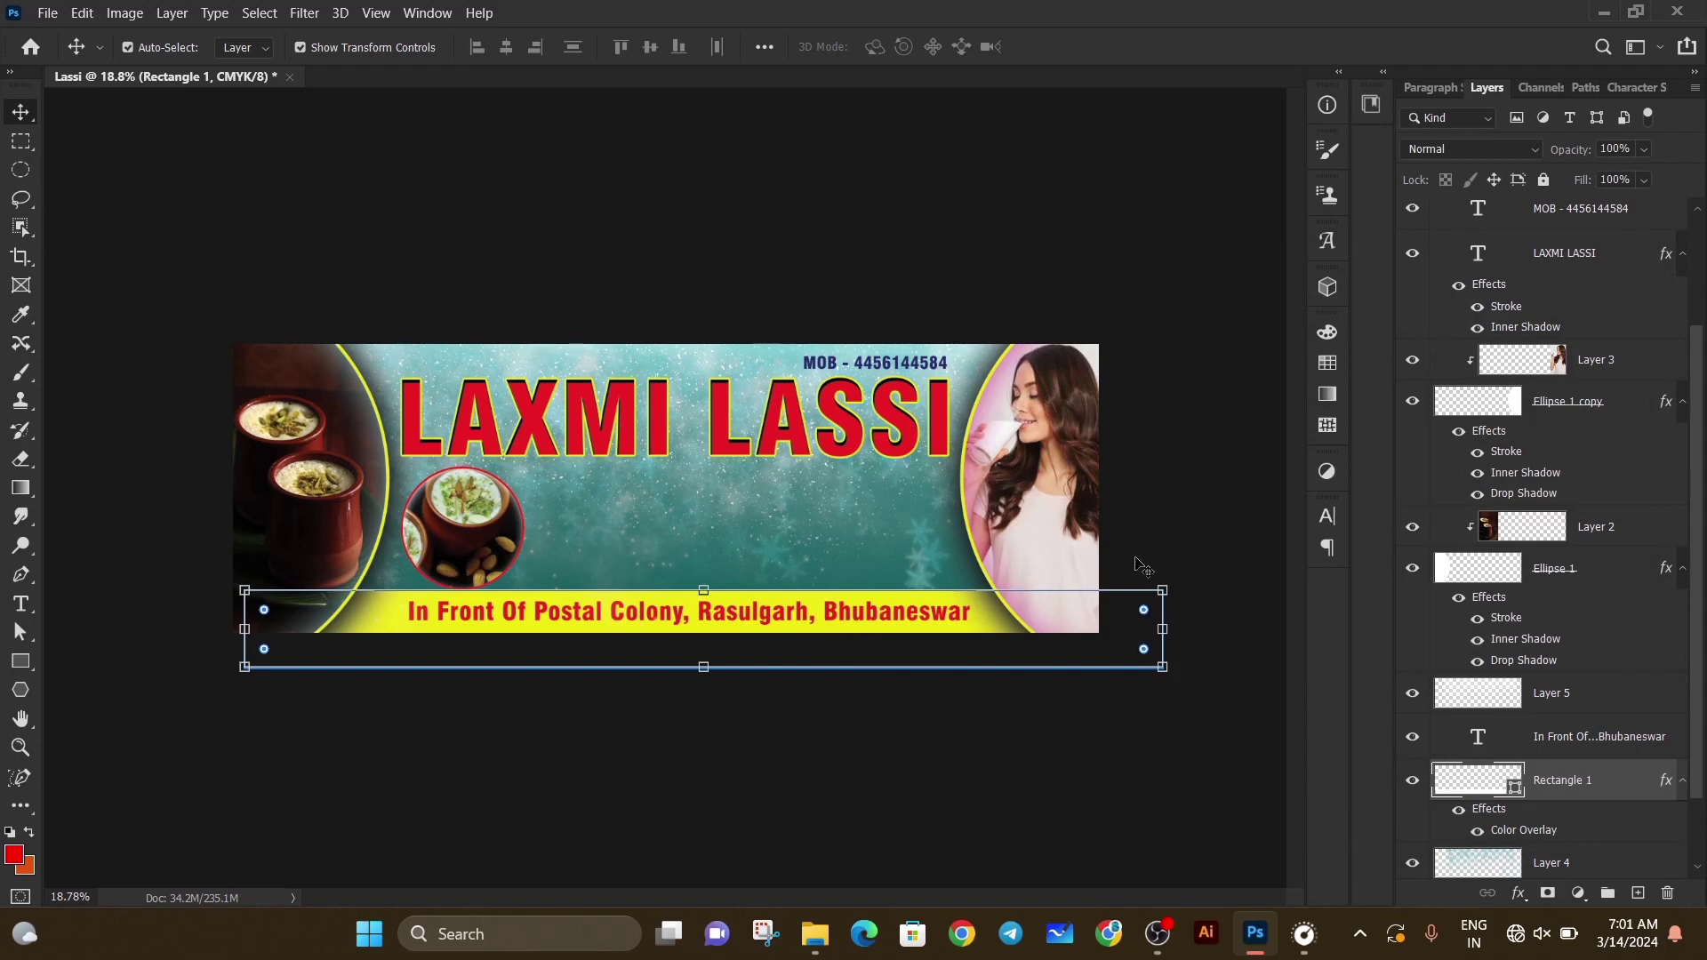
Nudge the yellow strip down and the address text slightly left, then deselect
key("shift+Down")
key("shift+Down")
key("shift+Down")
key("shift+Down")
key("Down")
key("Down")
key("Down")
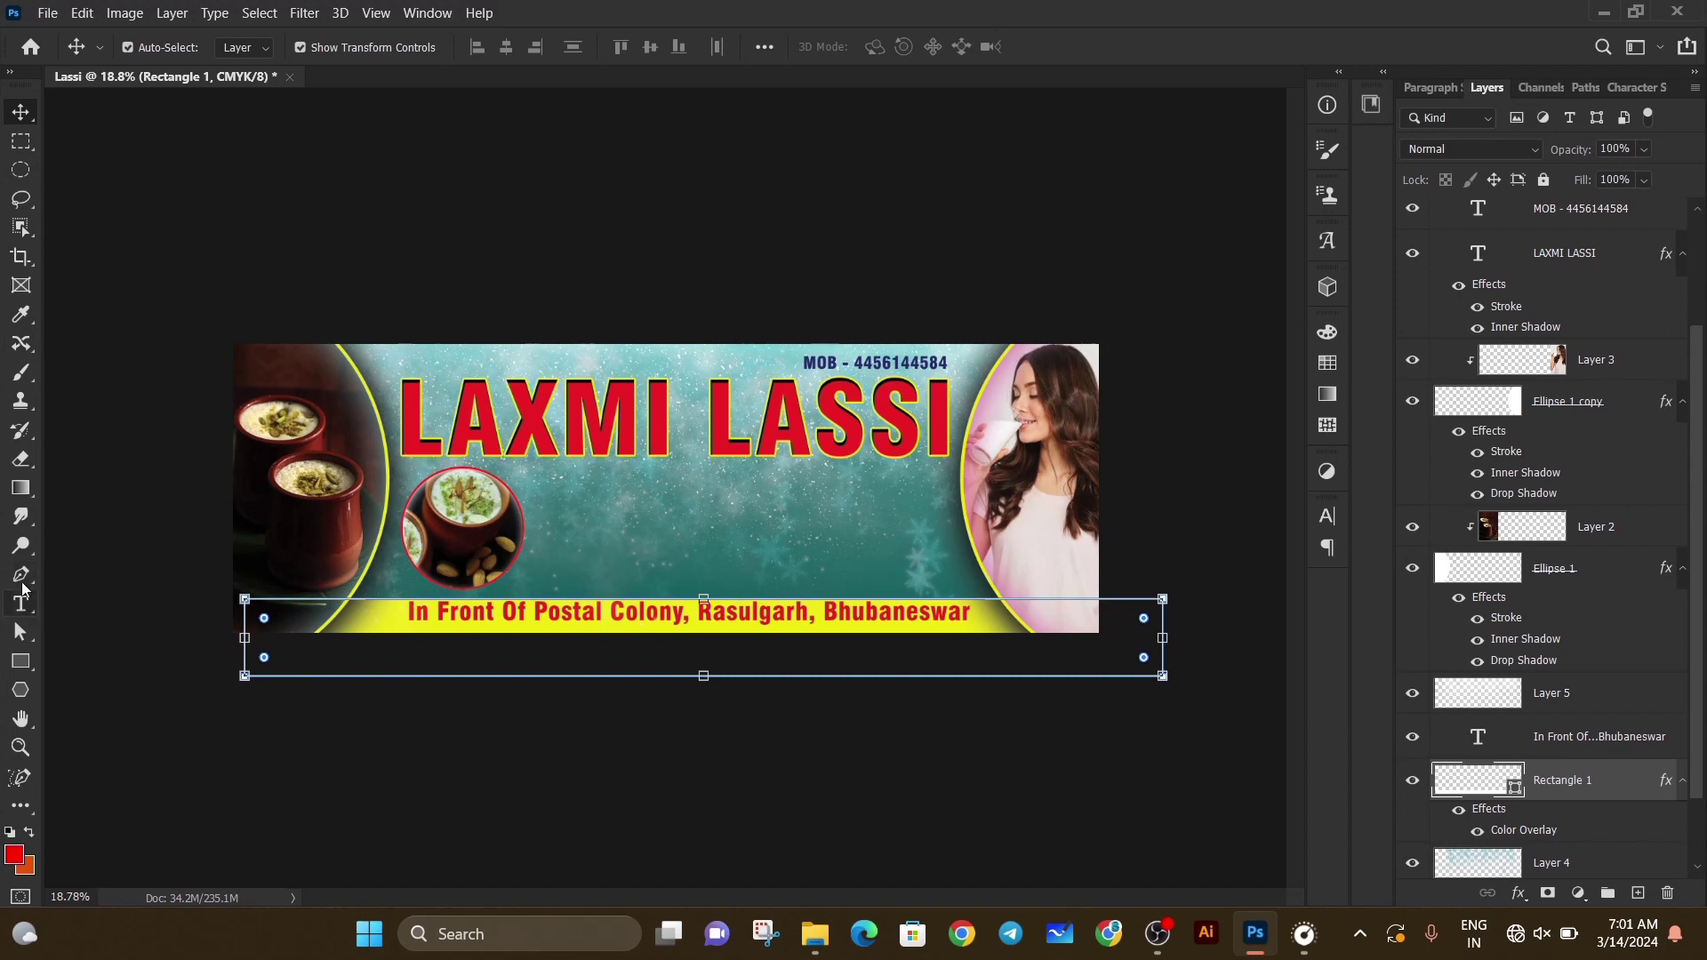
left_click(488, 616)
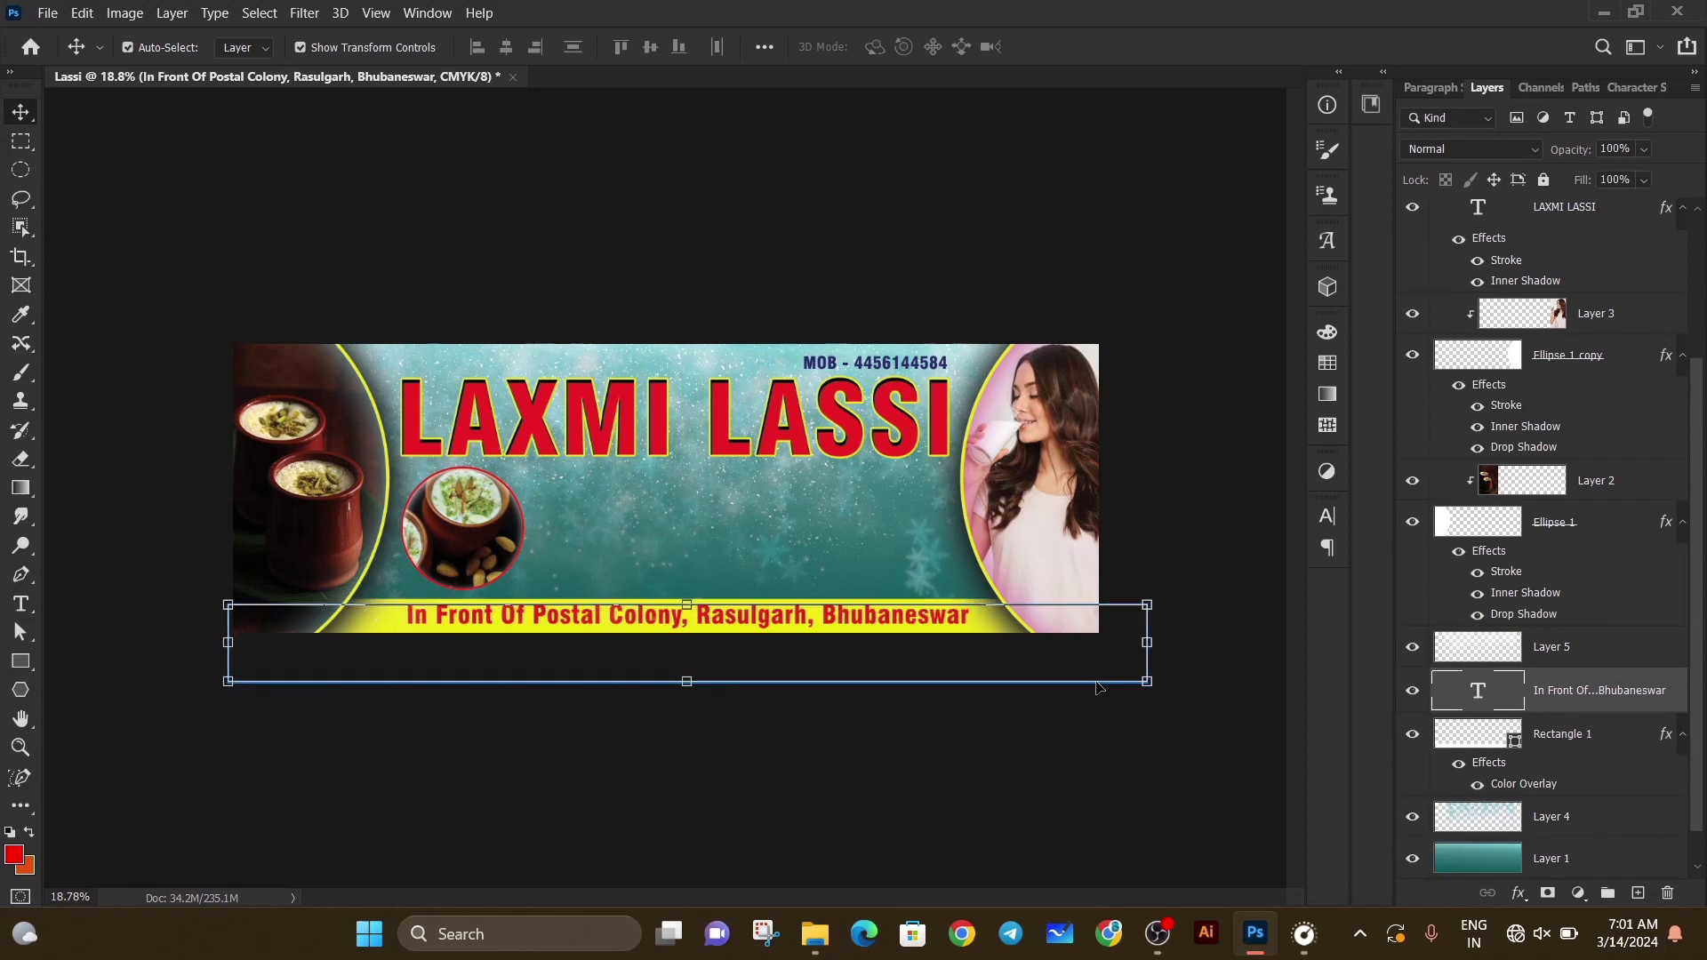
key("shift+Left")
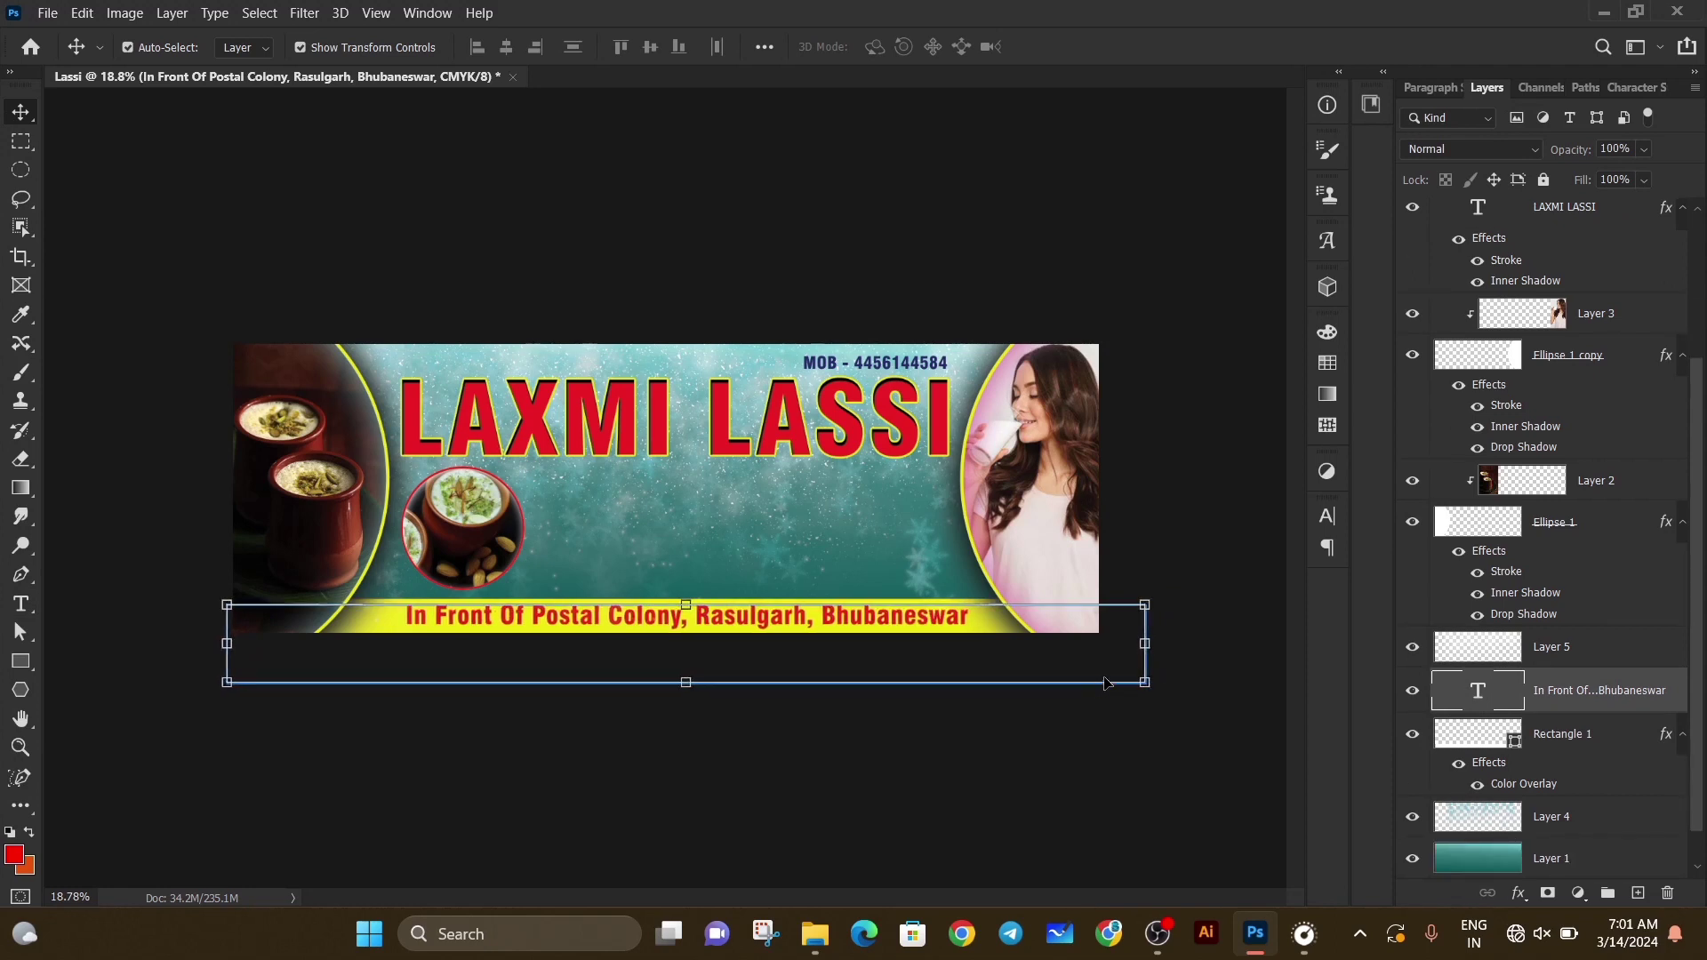
key("shift+Left")
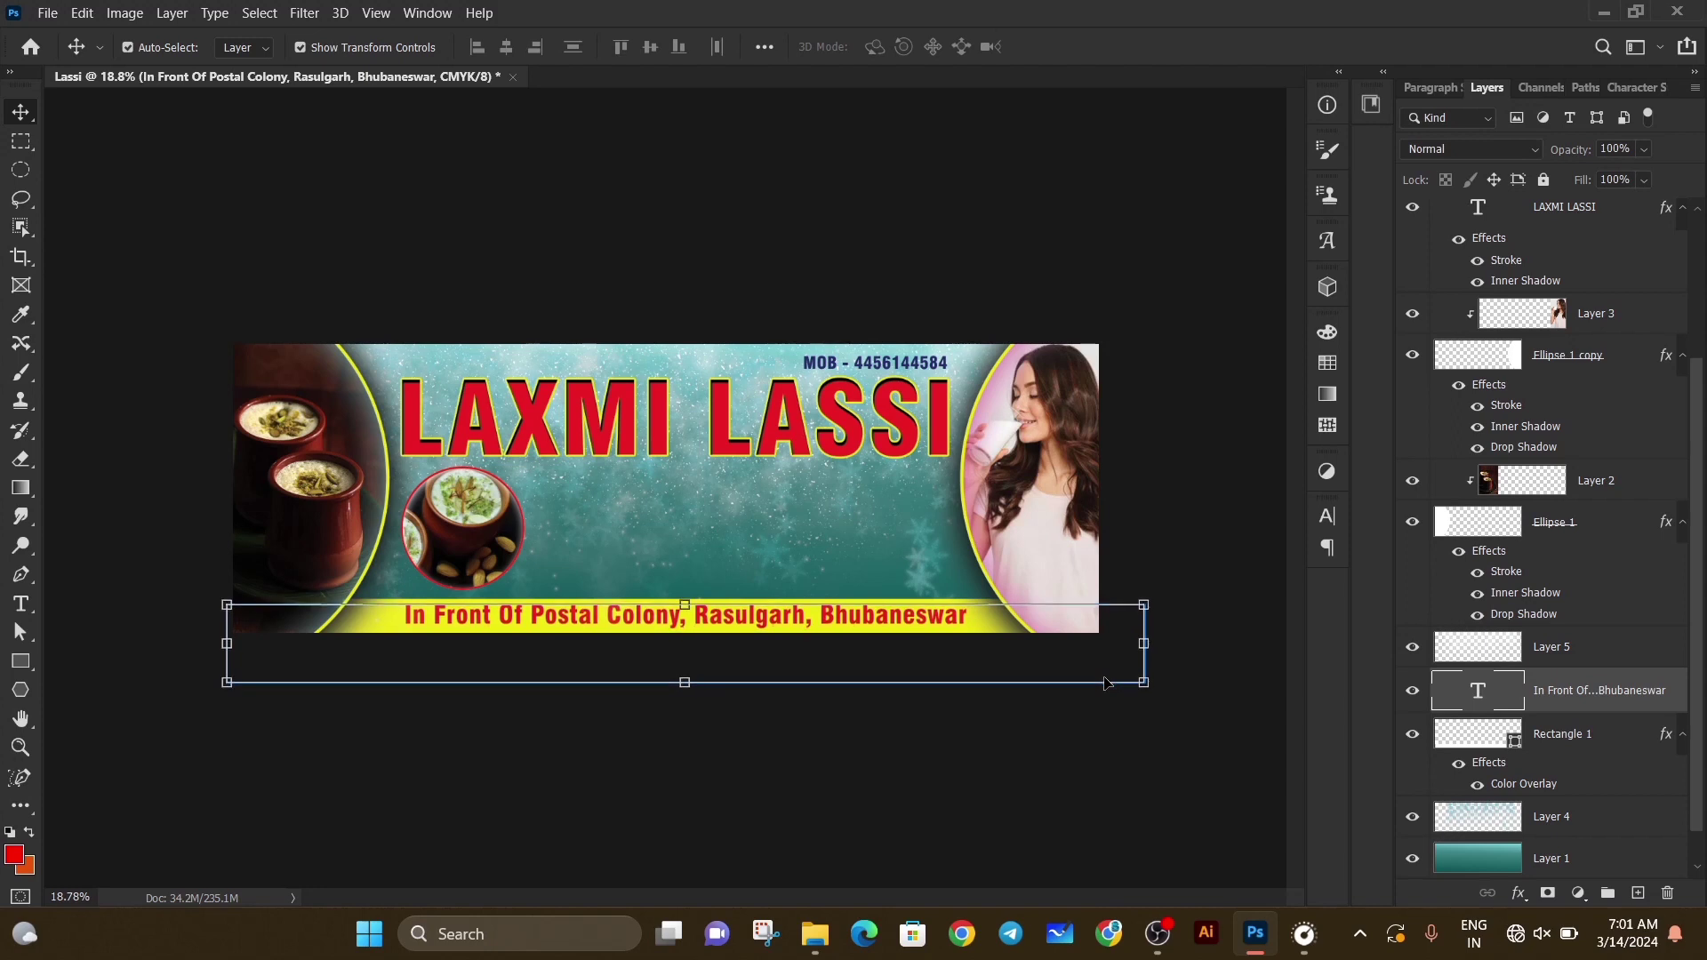
left_click(1105, 683)
left_click(236, 160)
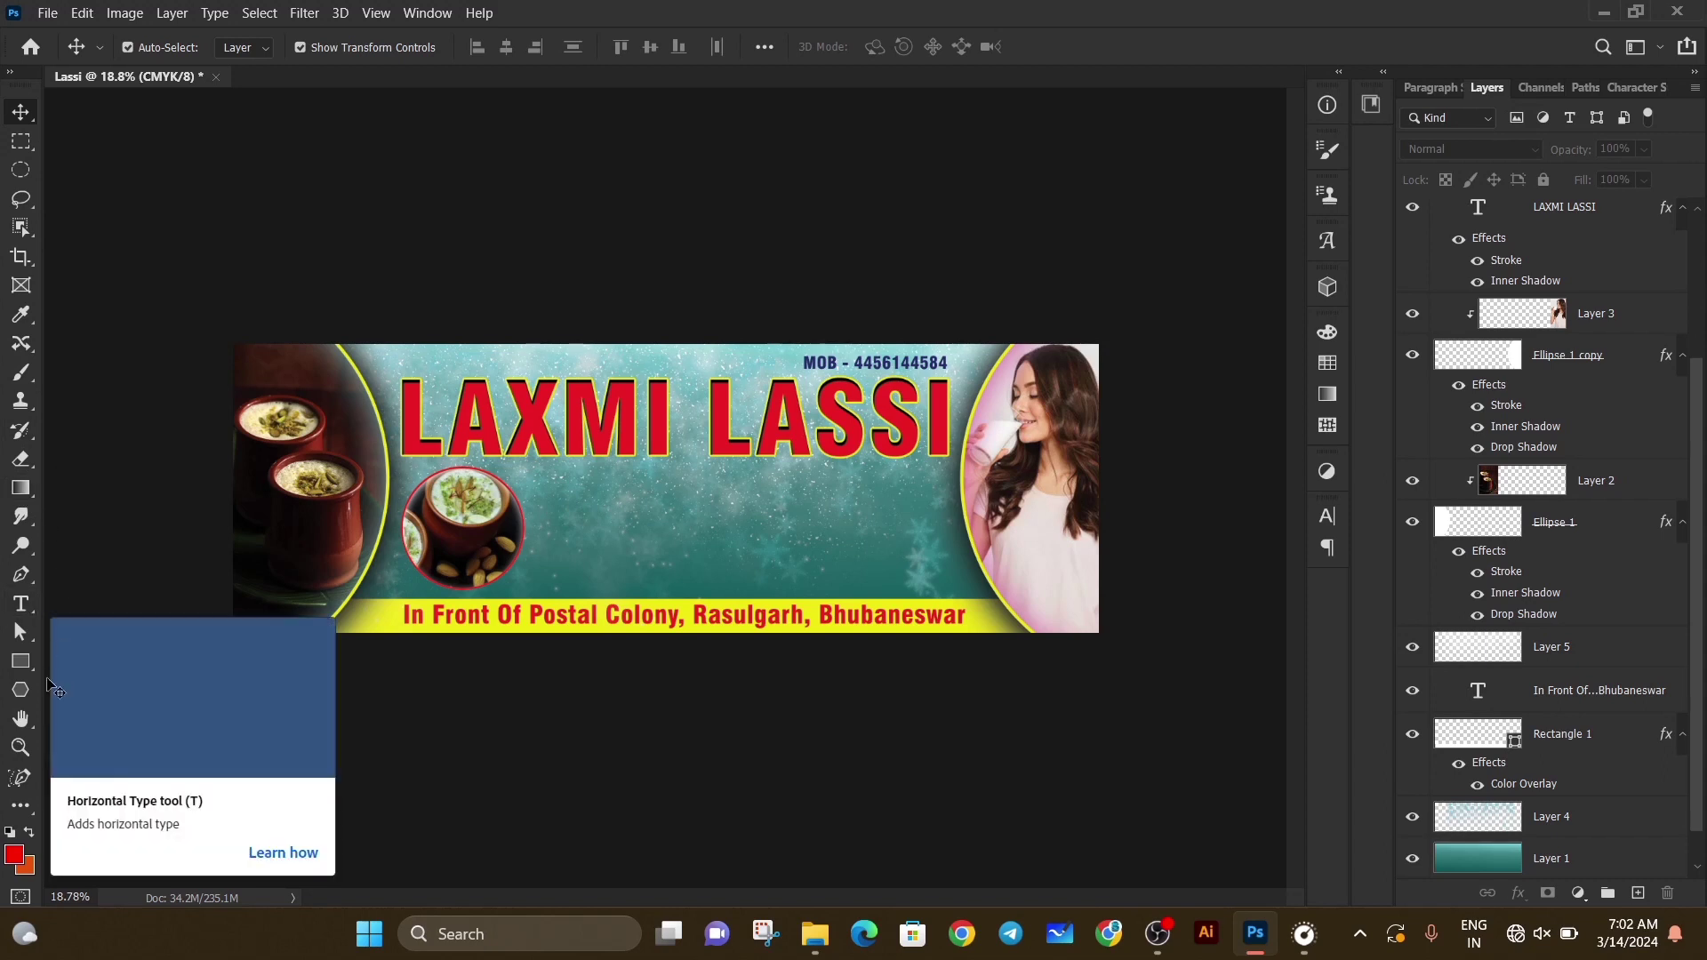
Draw a 1635 × 223 px bar under the LAXMI LASSI title filled dark red a90004
left_click(20, 660)
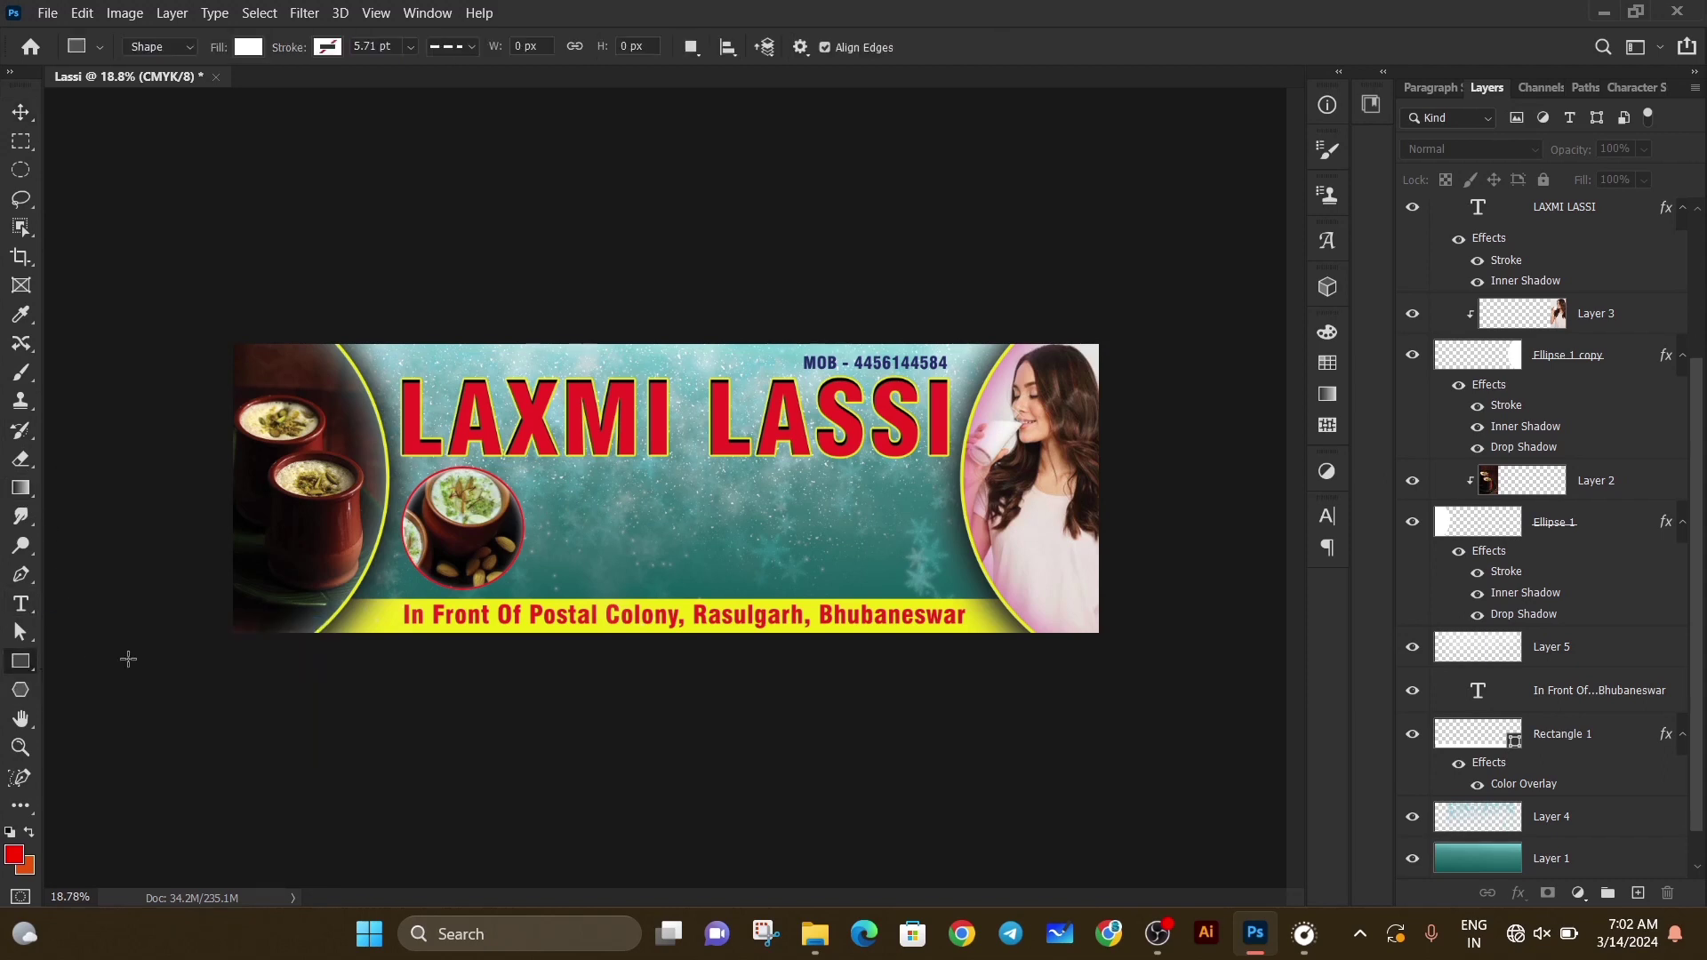
left_click_drag(560, 496, 833, 533)
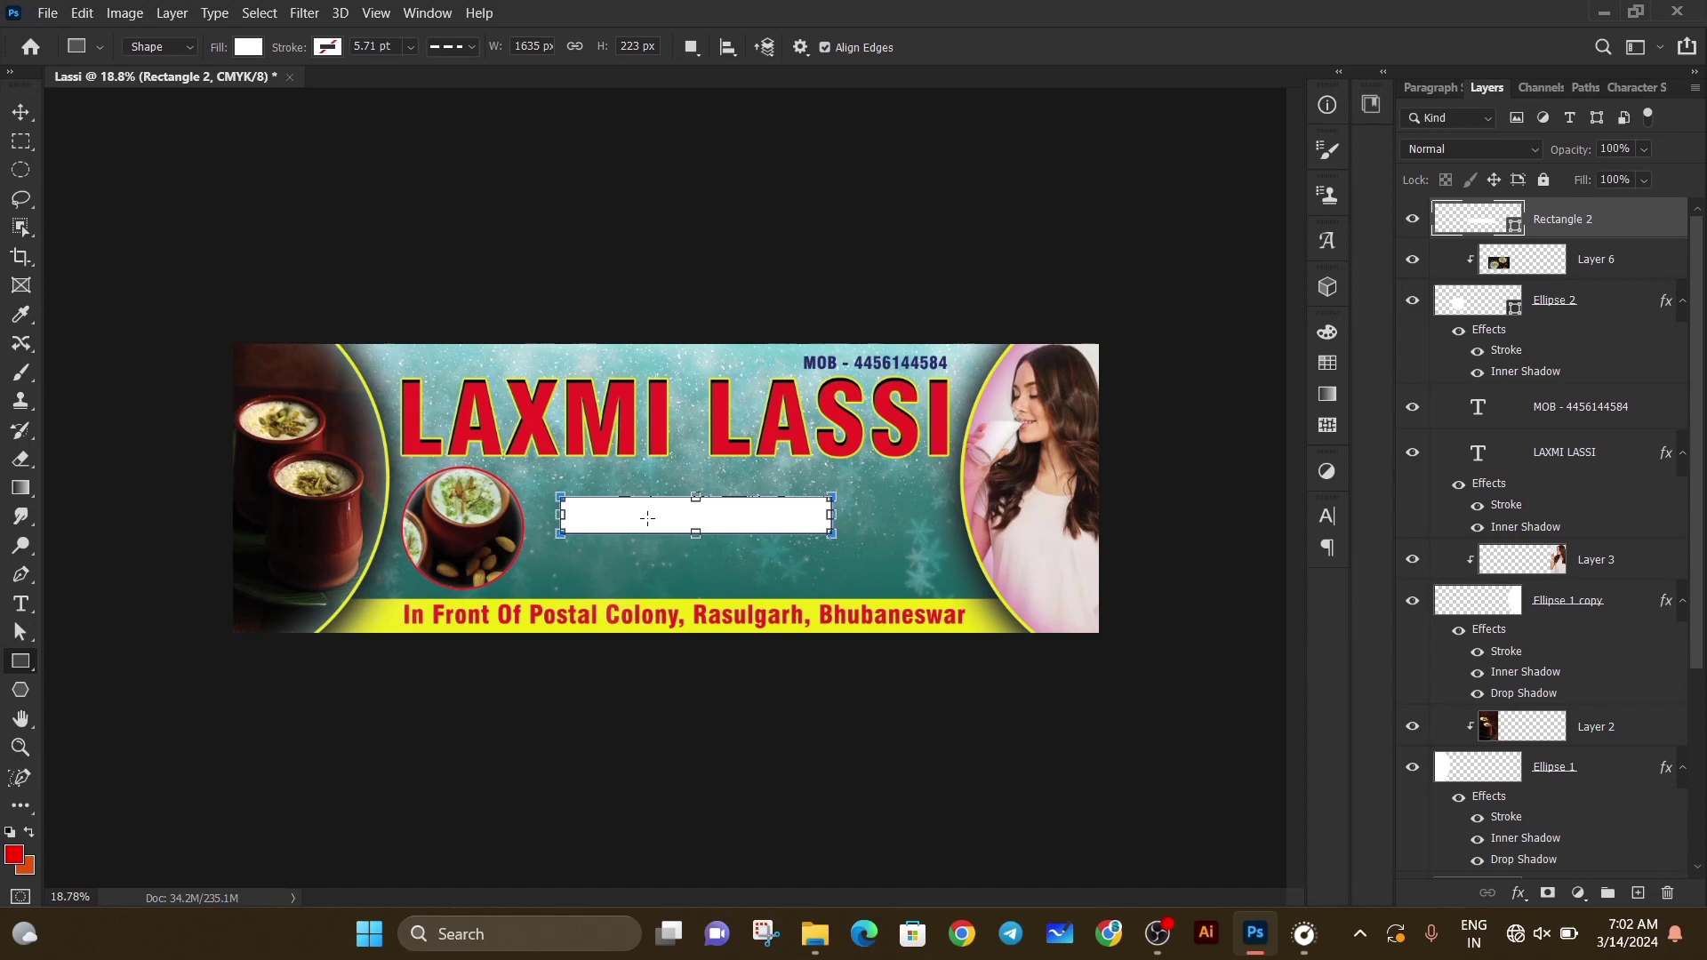
left_click(250, 47)
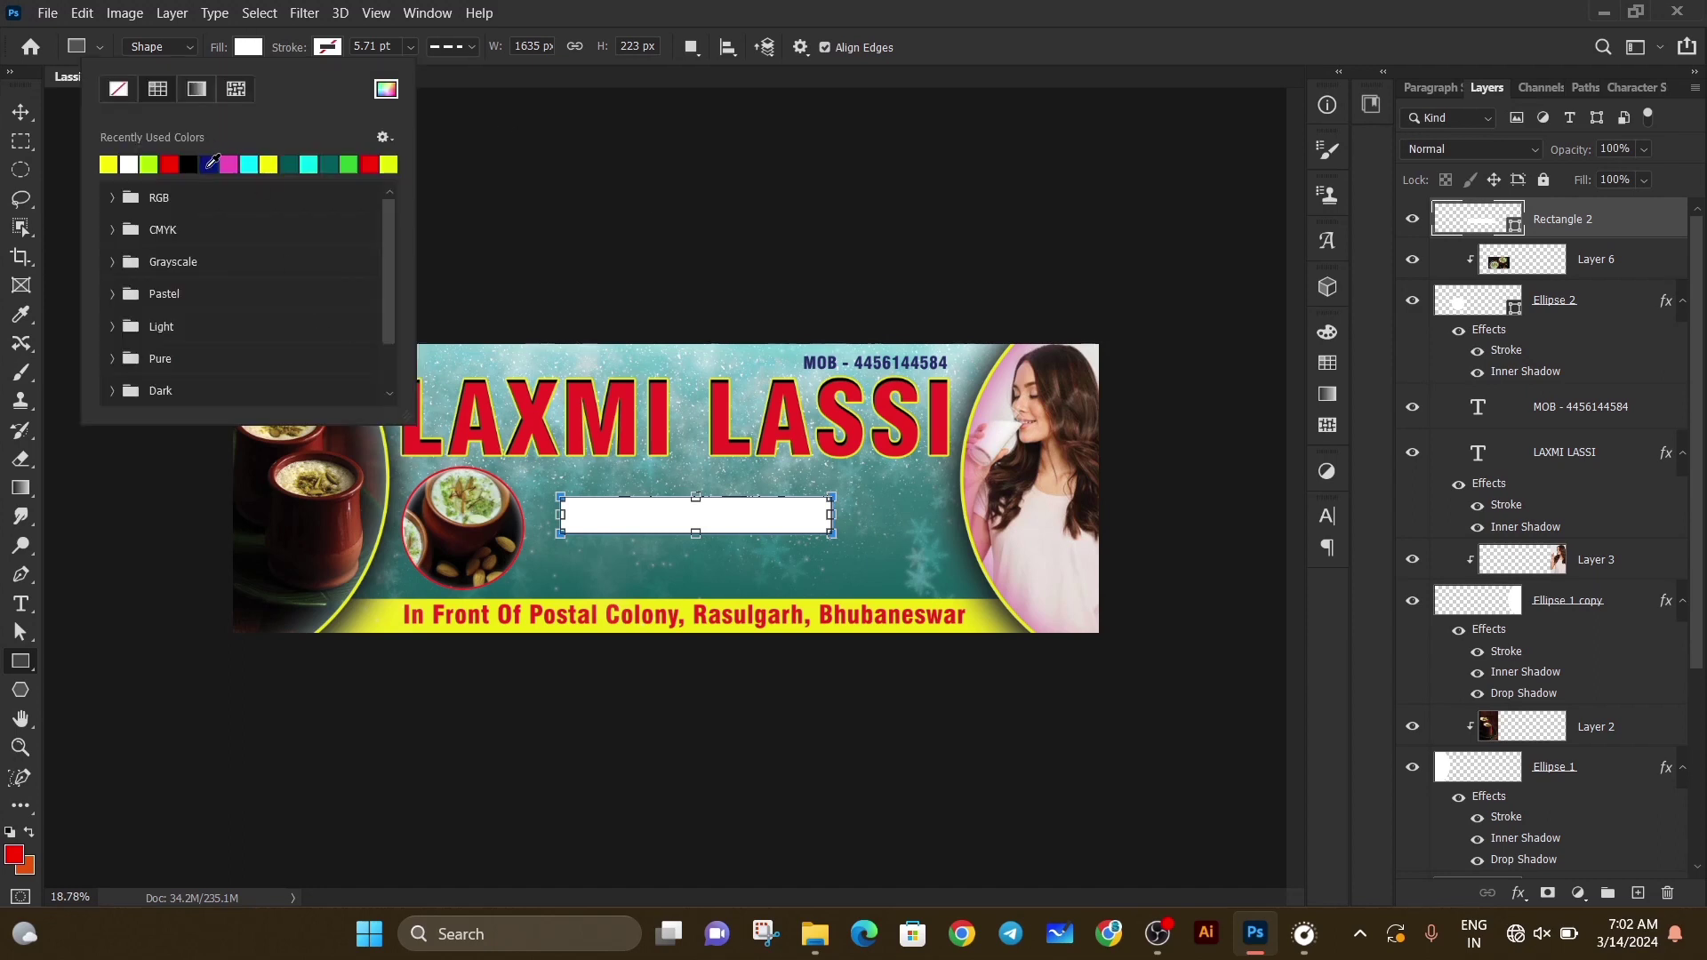
left_click(216, 162)
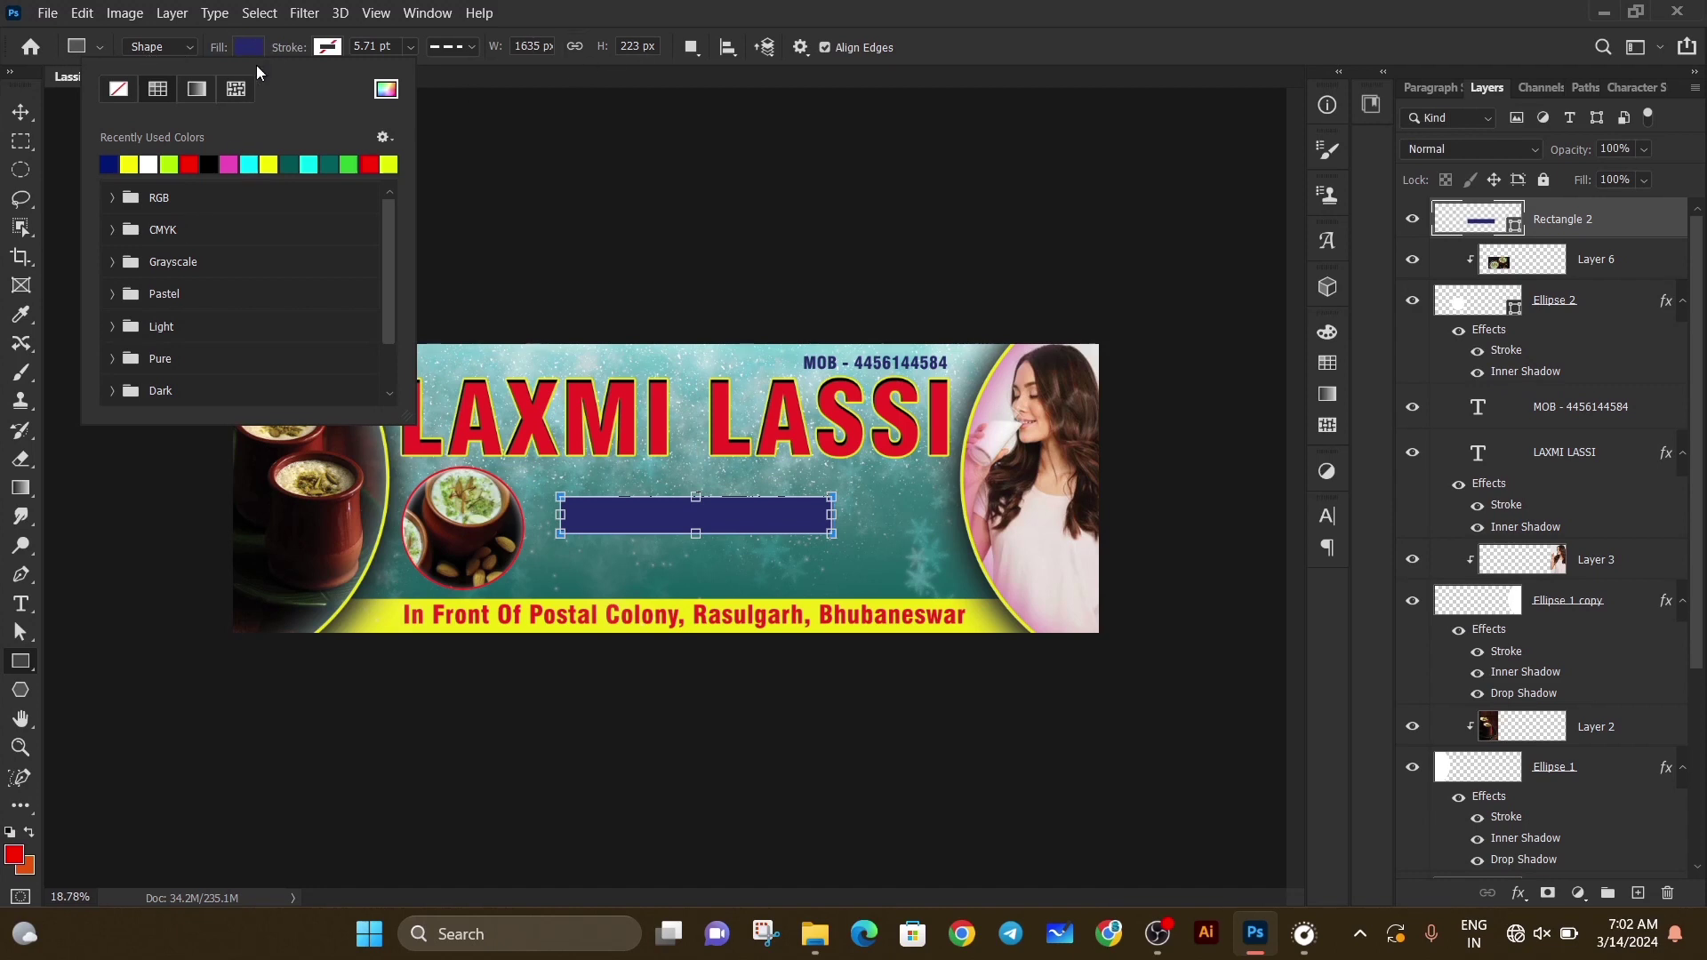
left_click(291, 164)
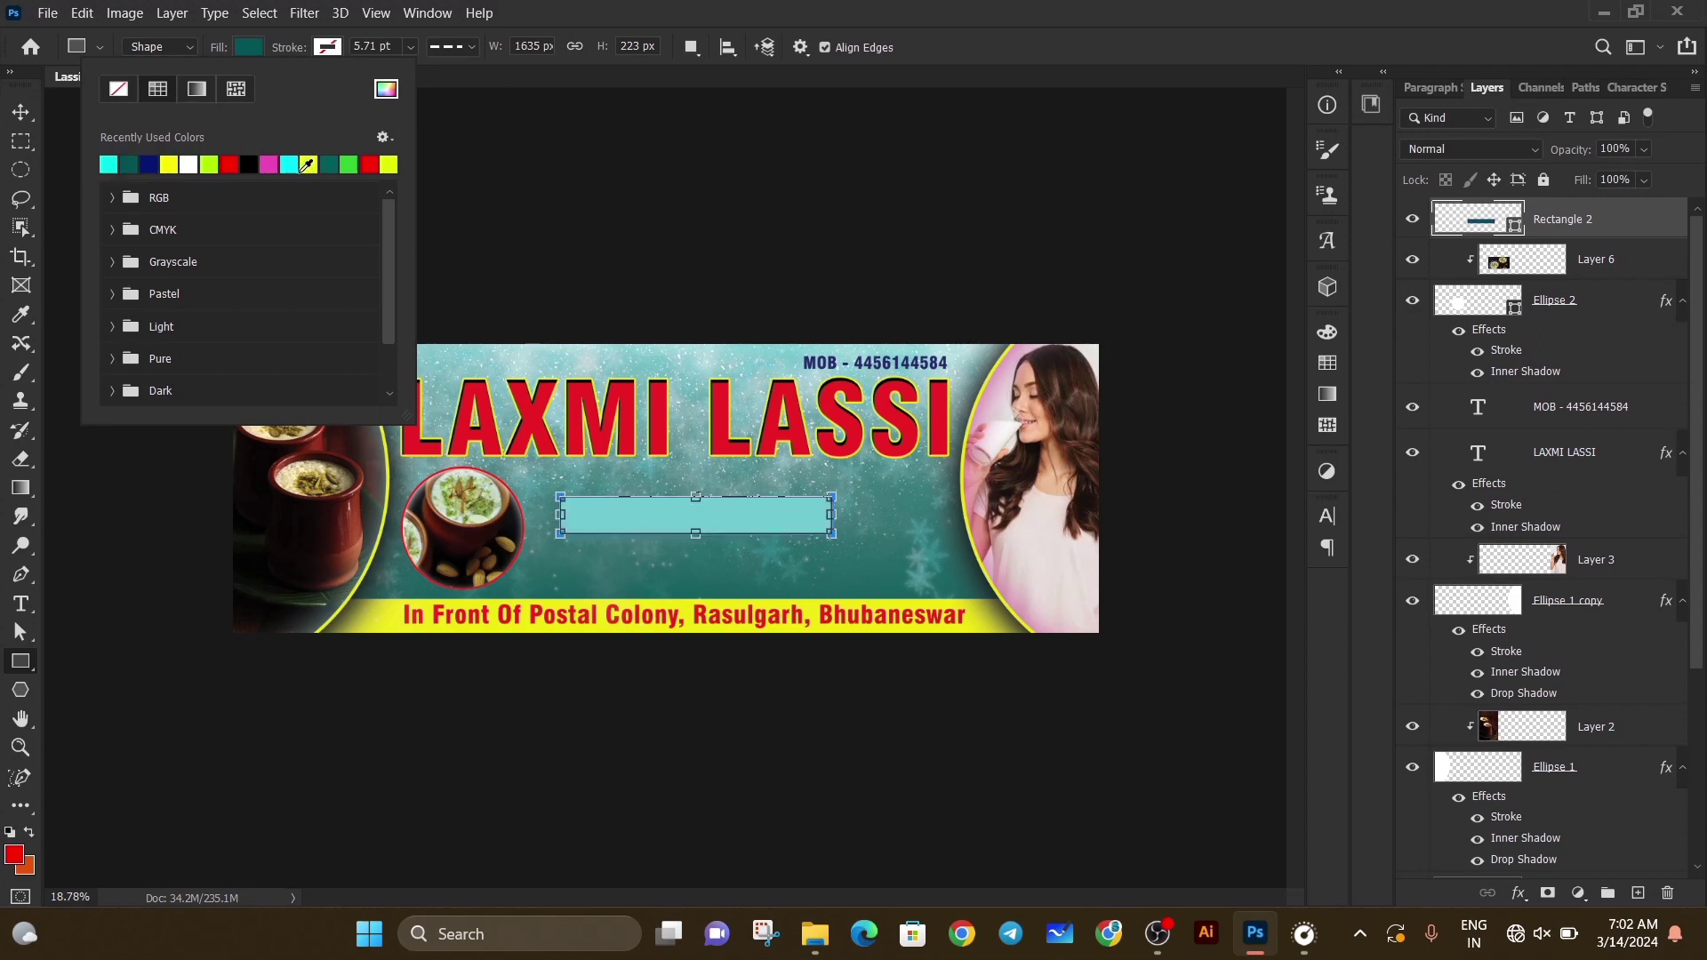
left_click(369, 164)
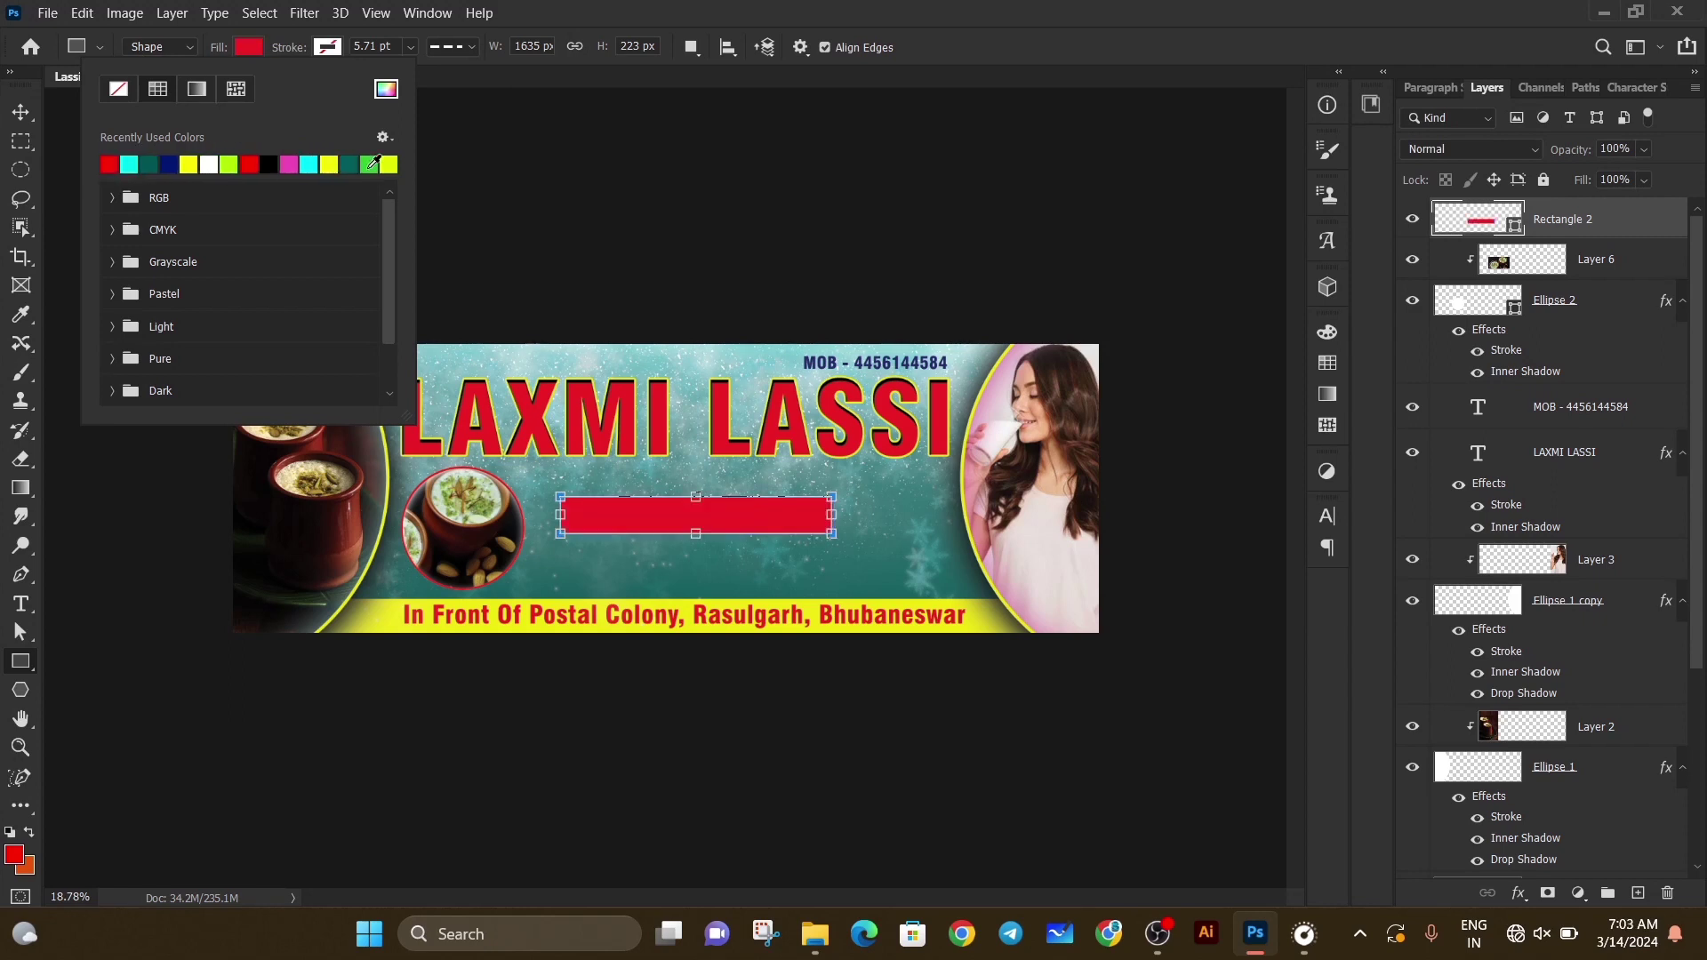
left_click(386, 88)
left_click_drag(1308, 364, 1397, 399)
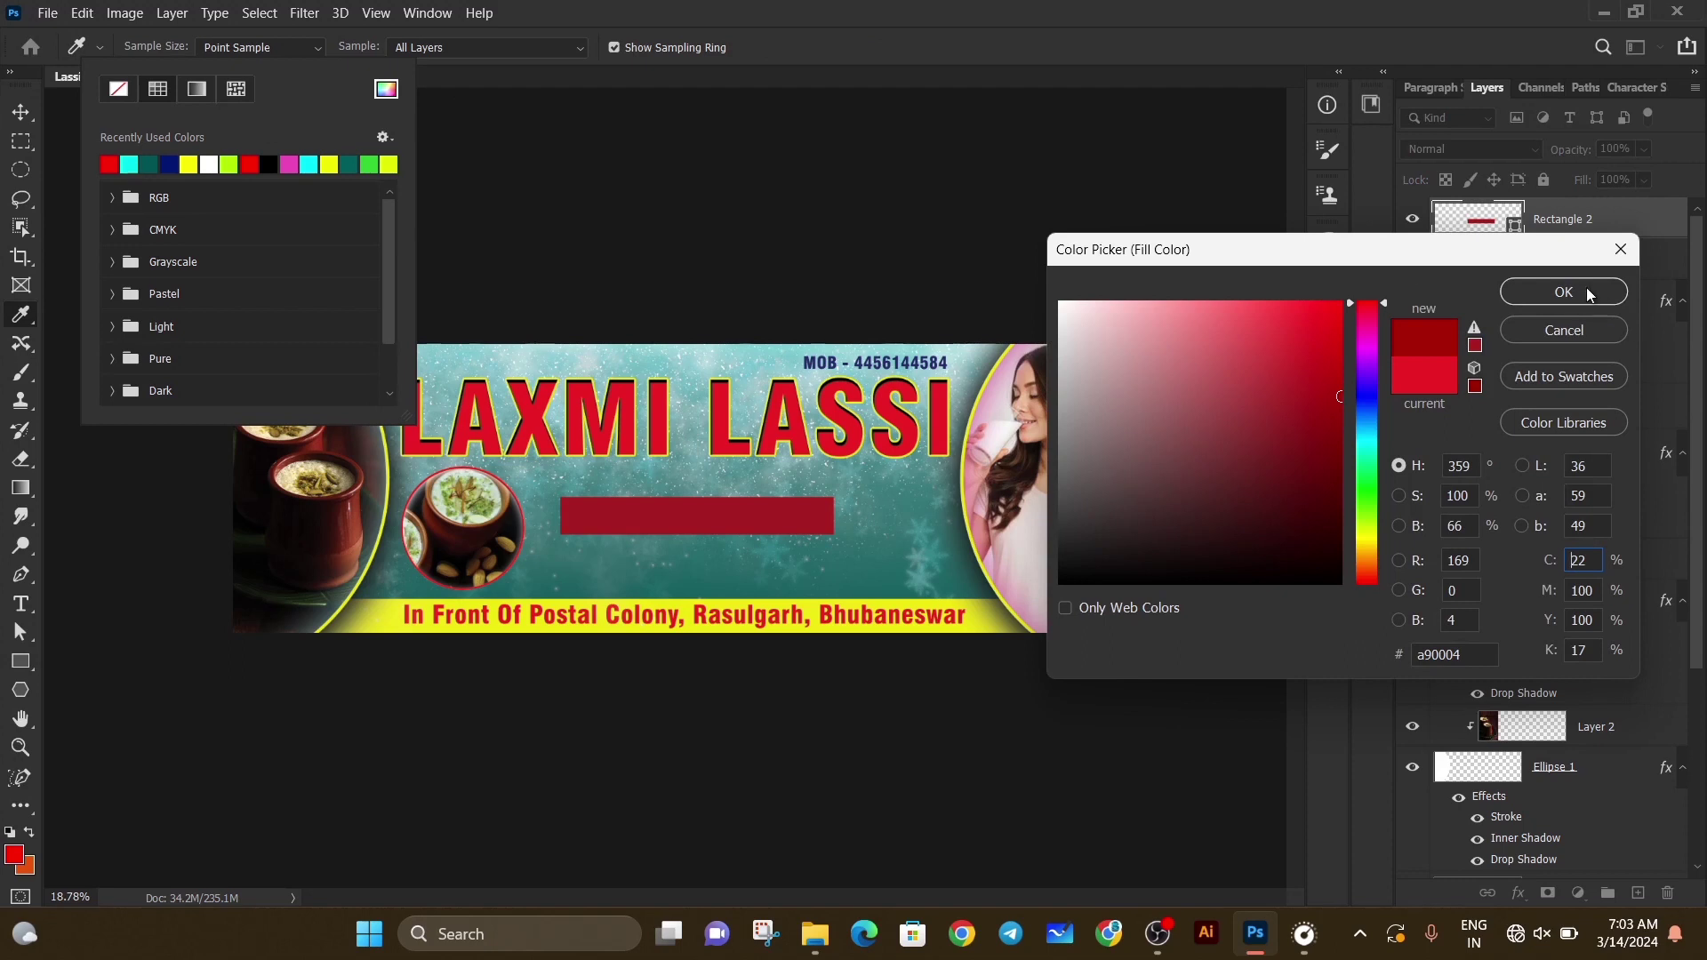
left_click(1588, 293)
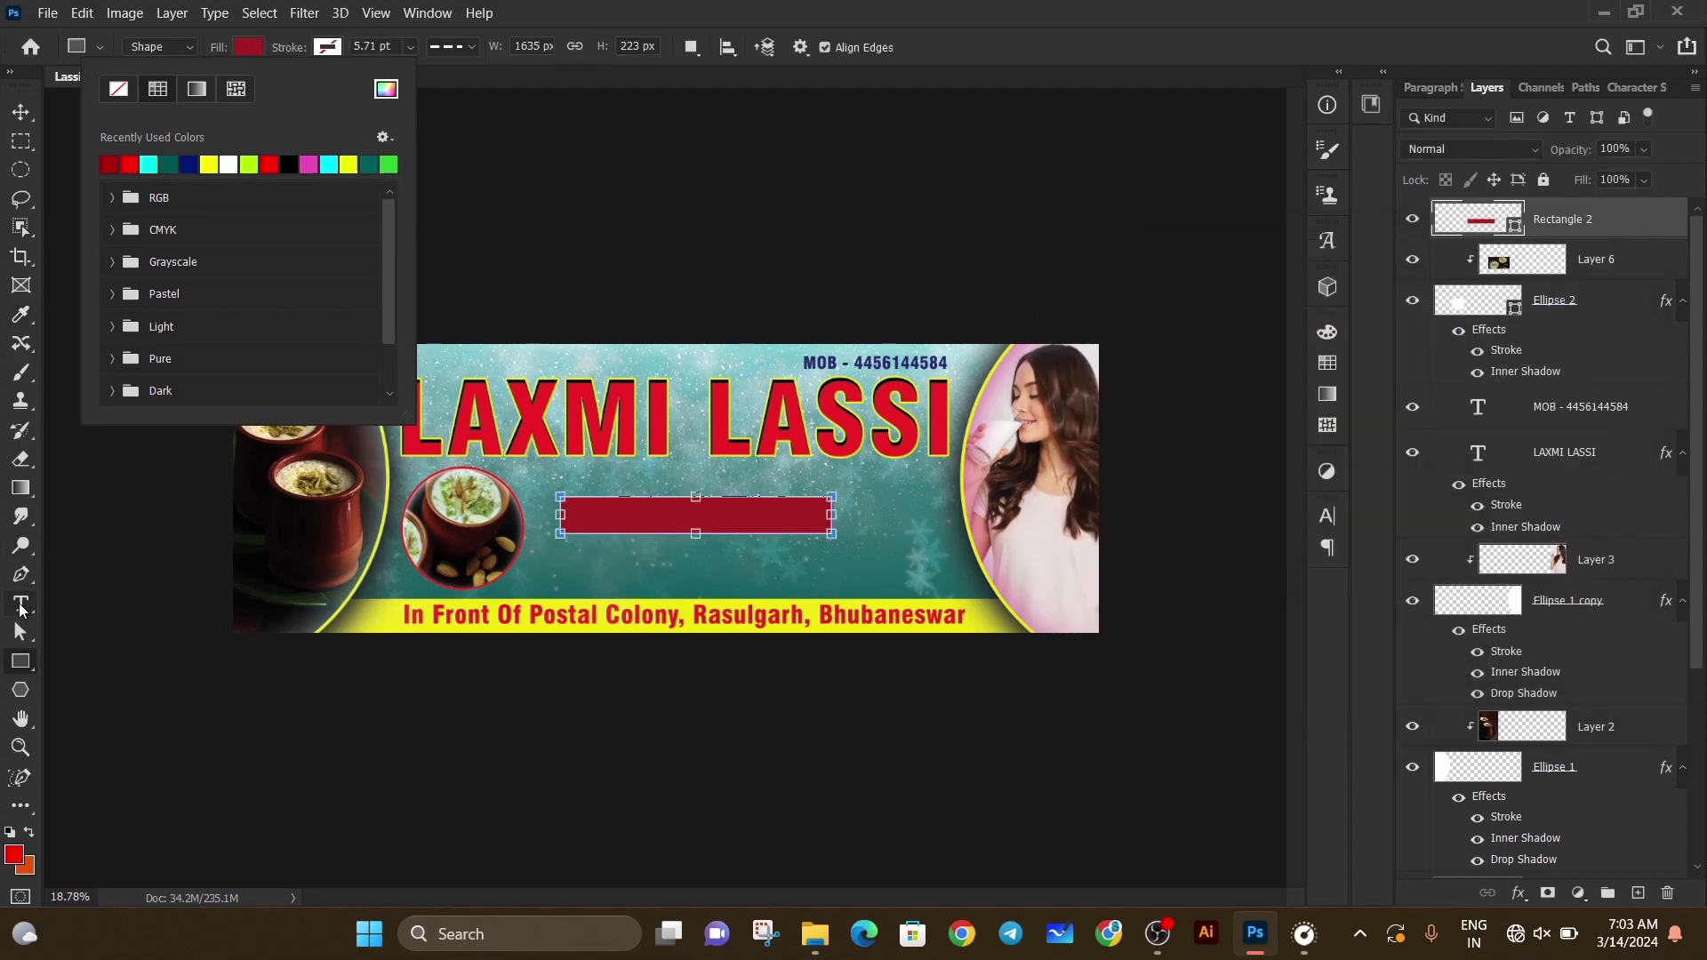
left_click(20, 458)
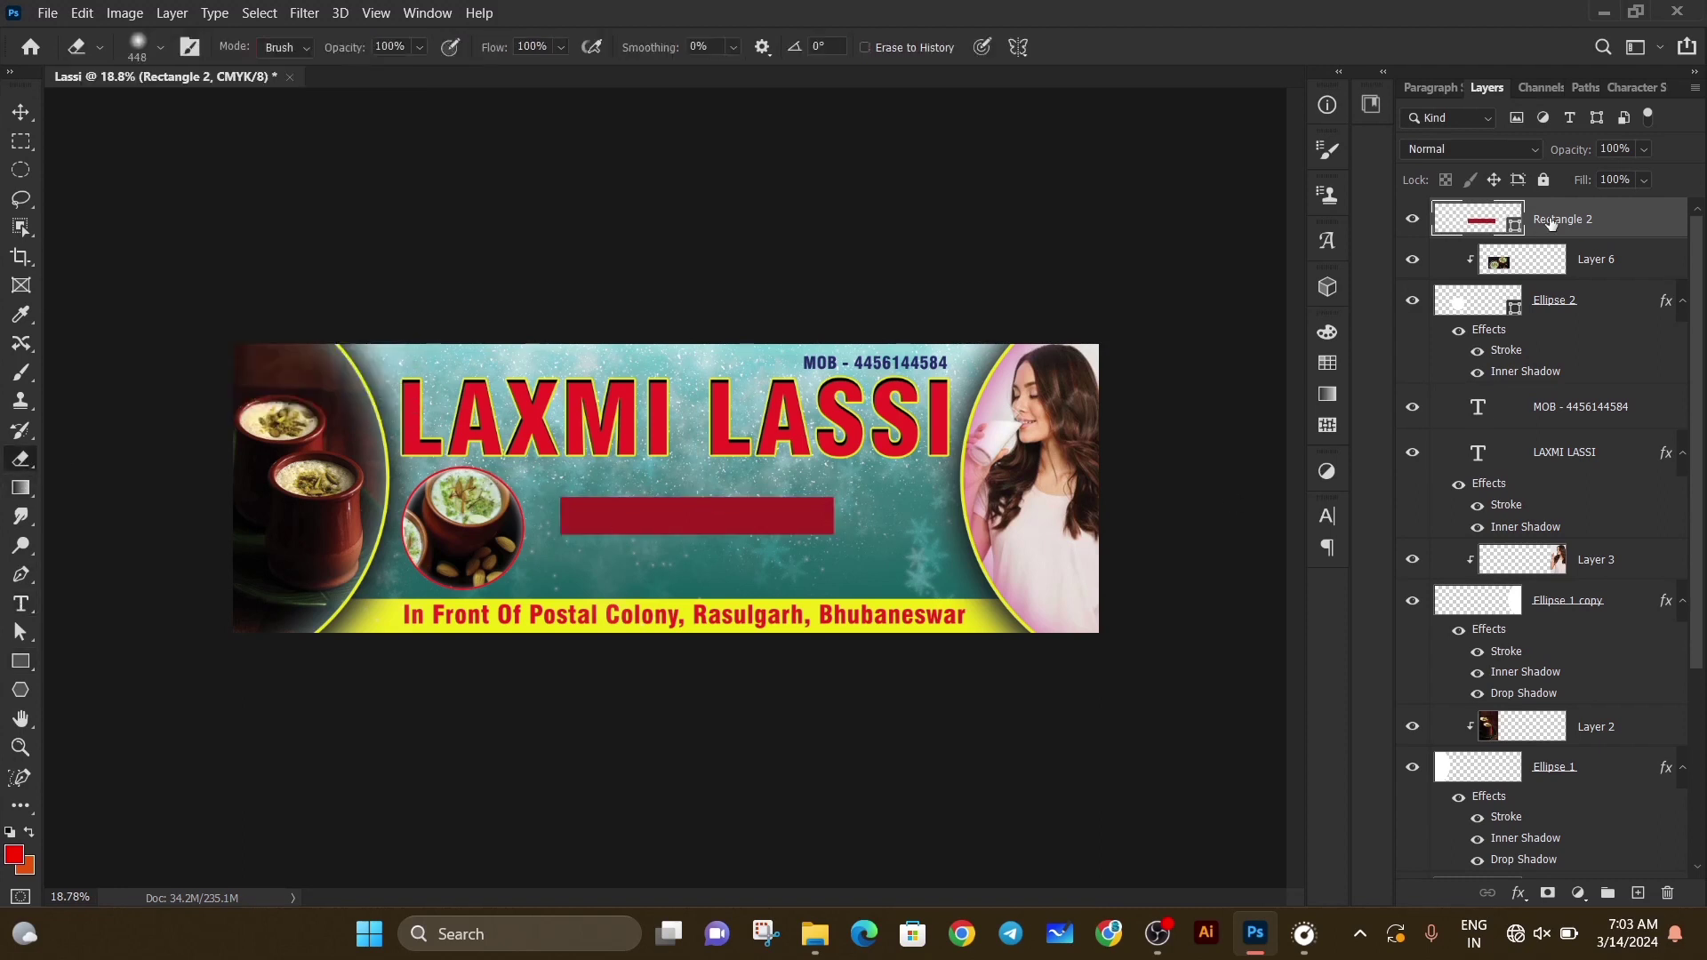
Rasterize the red bar, fade both ends with a soft 700 px eraser, and move it up-left
right_click(1562, 262)
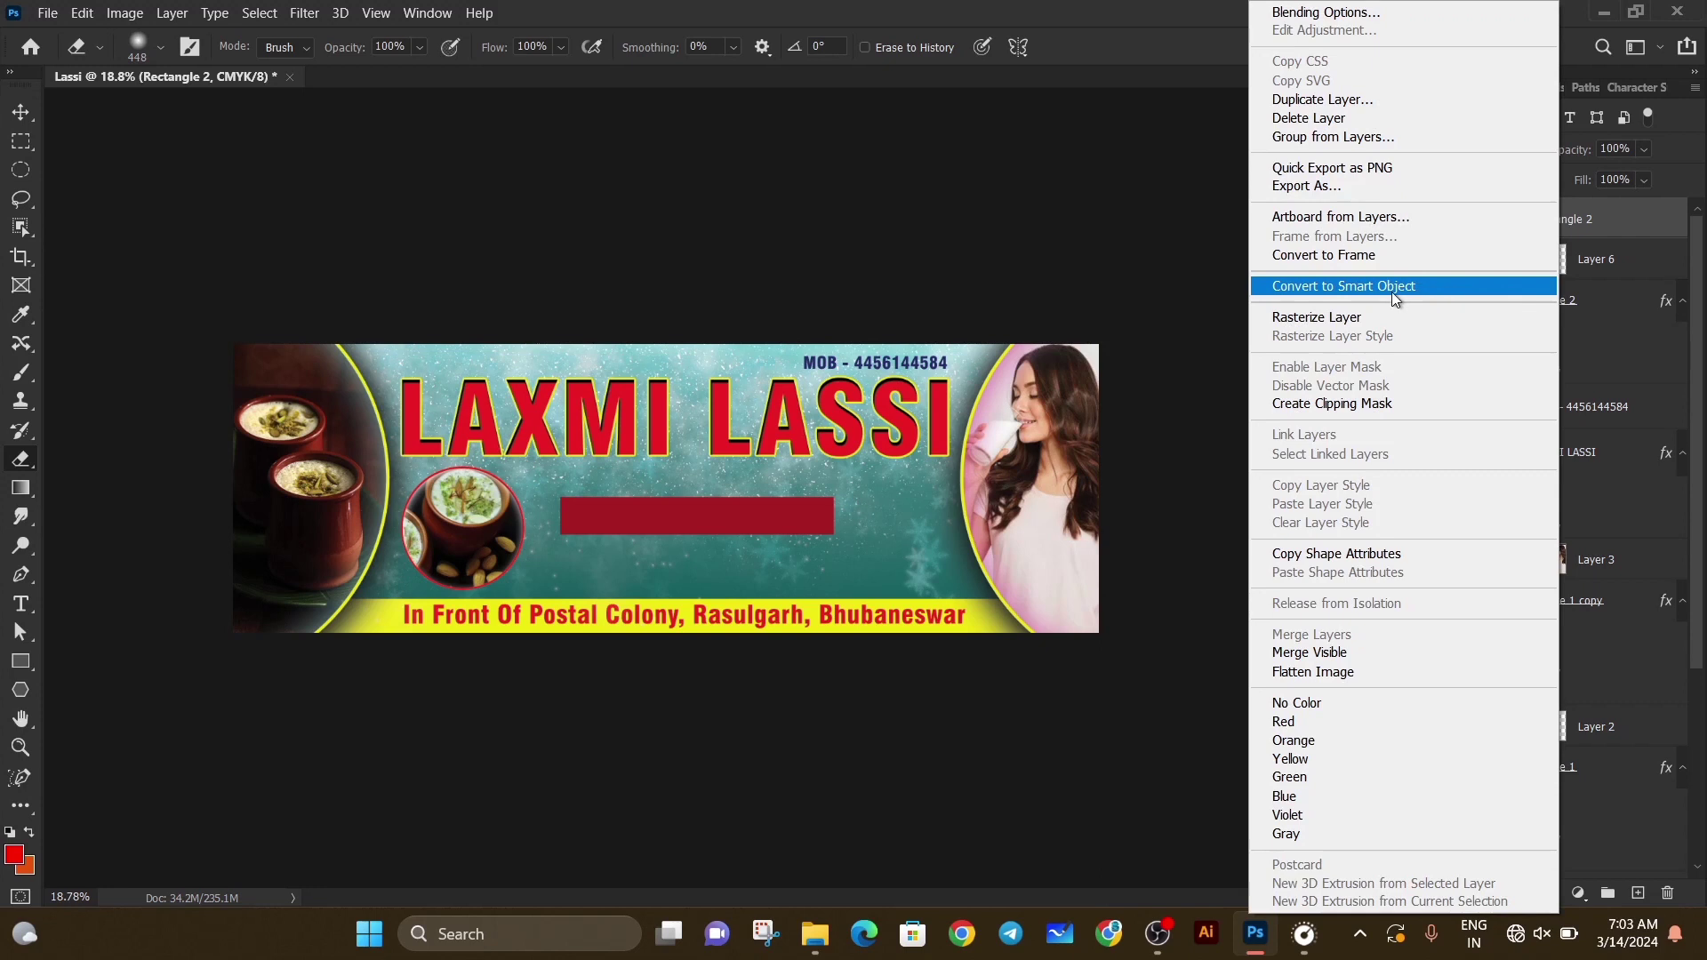
left_click(1310, 320)
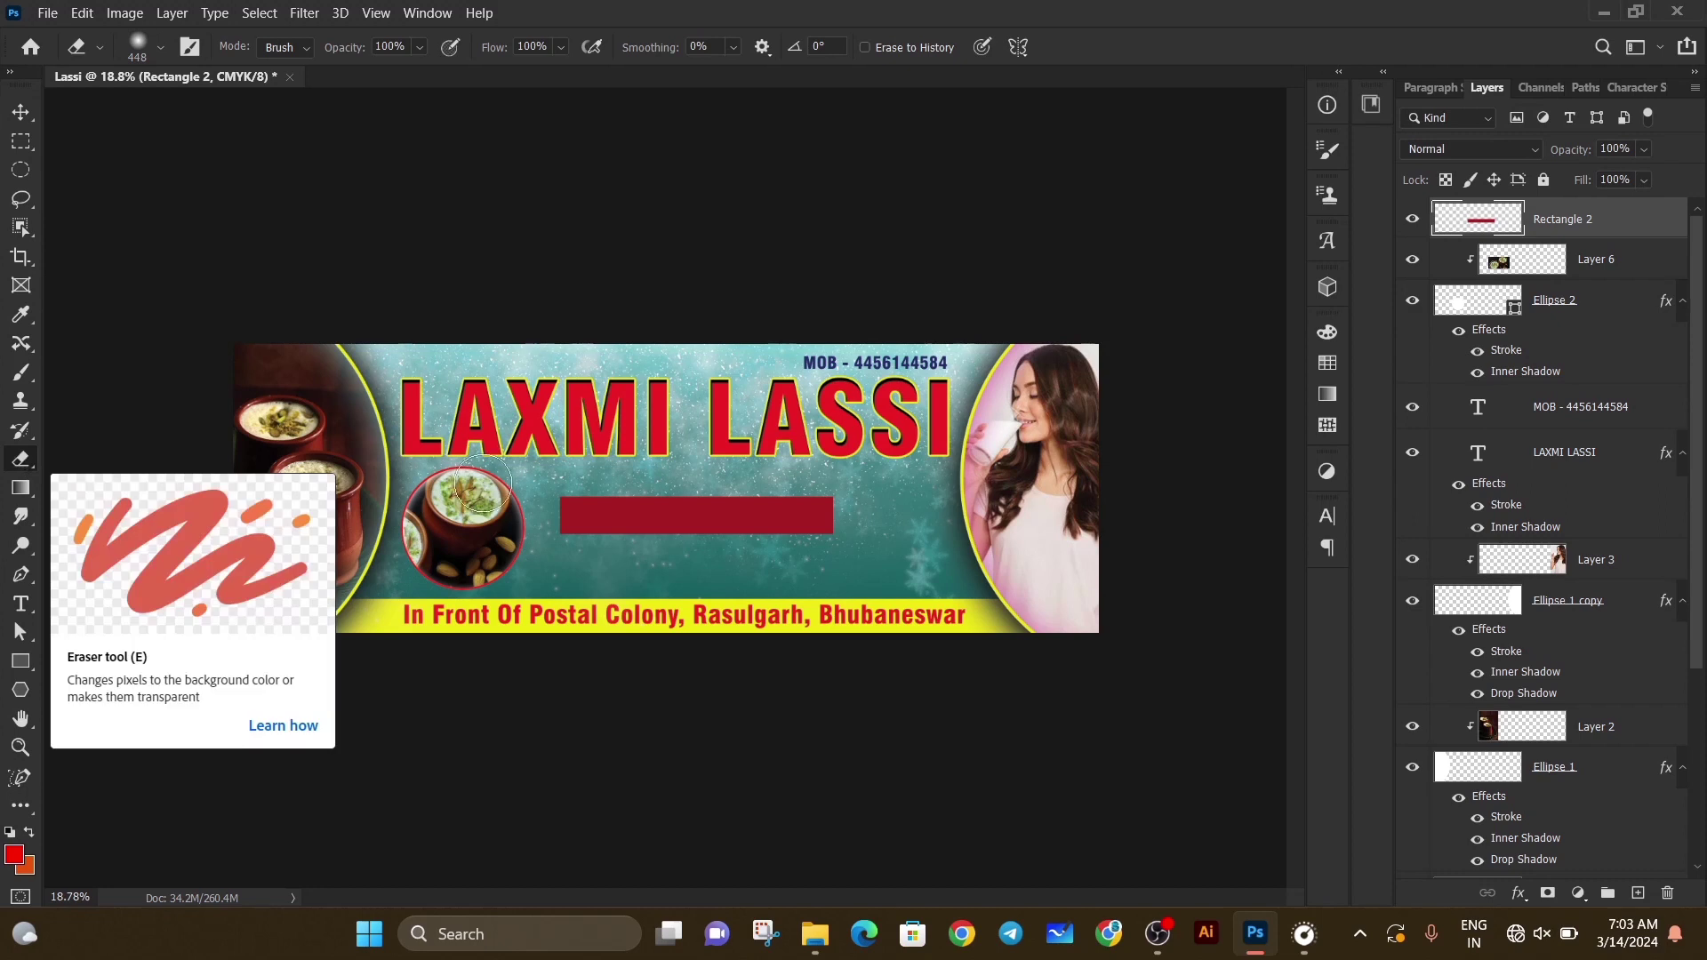
key("bracketright")
key("bracketright")
key("bracketright")
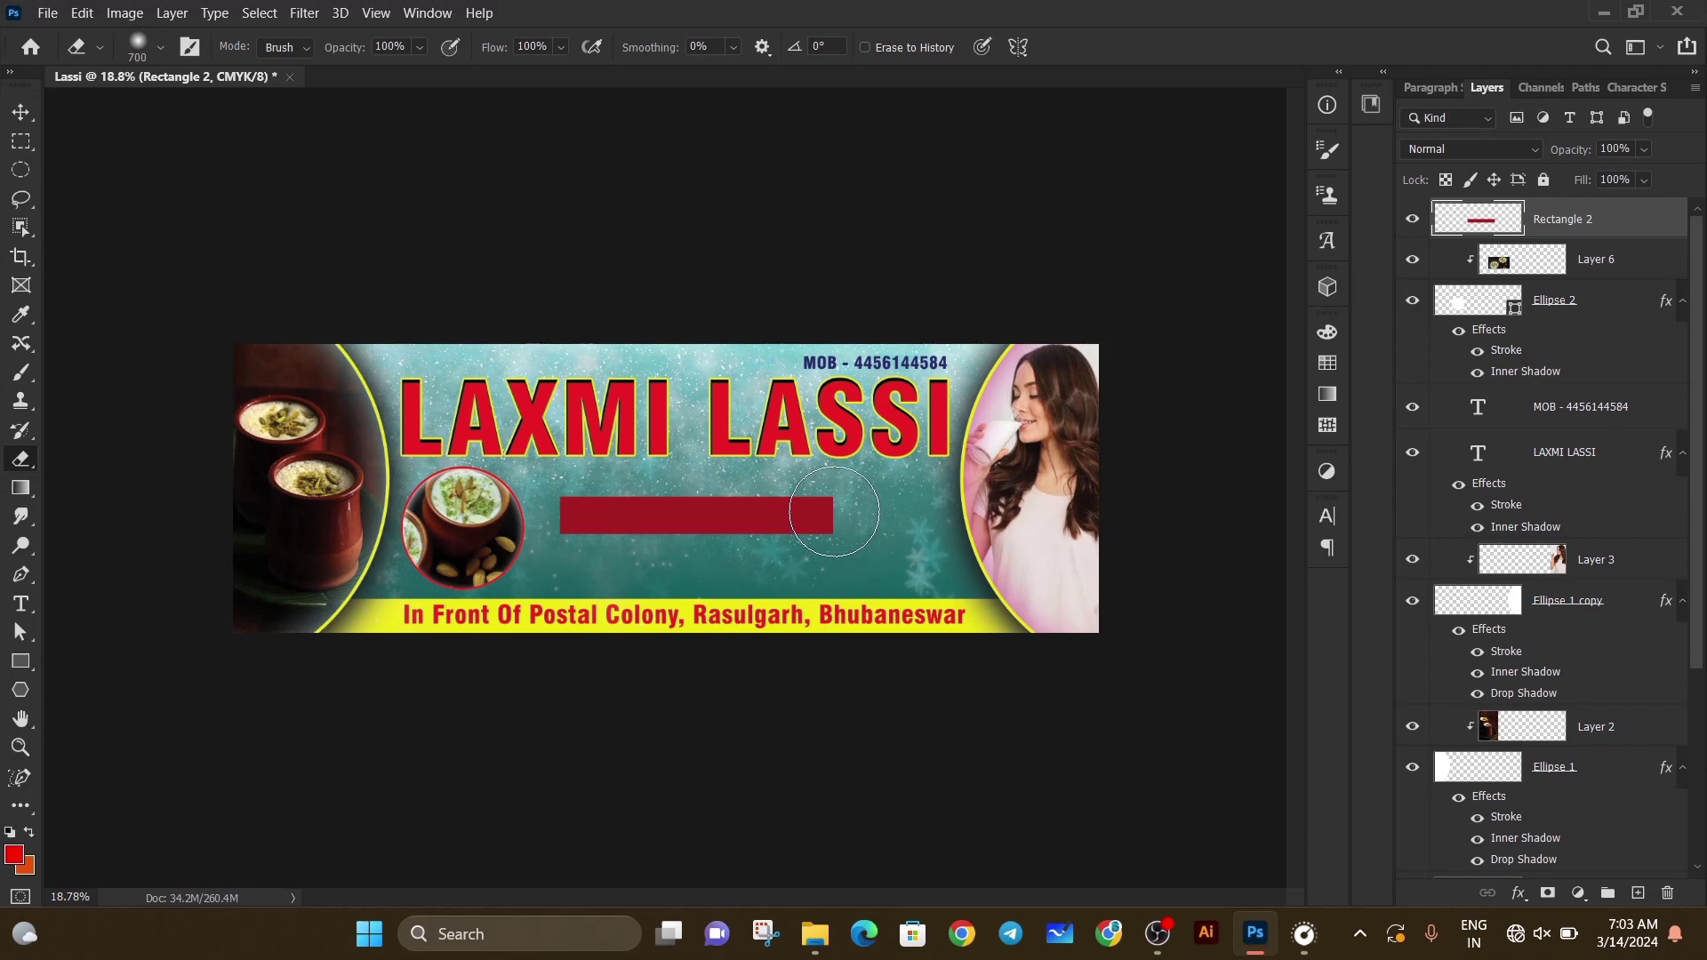
key("Delete")
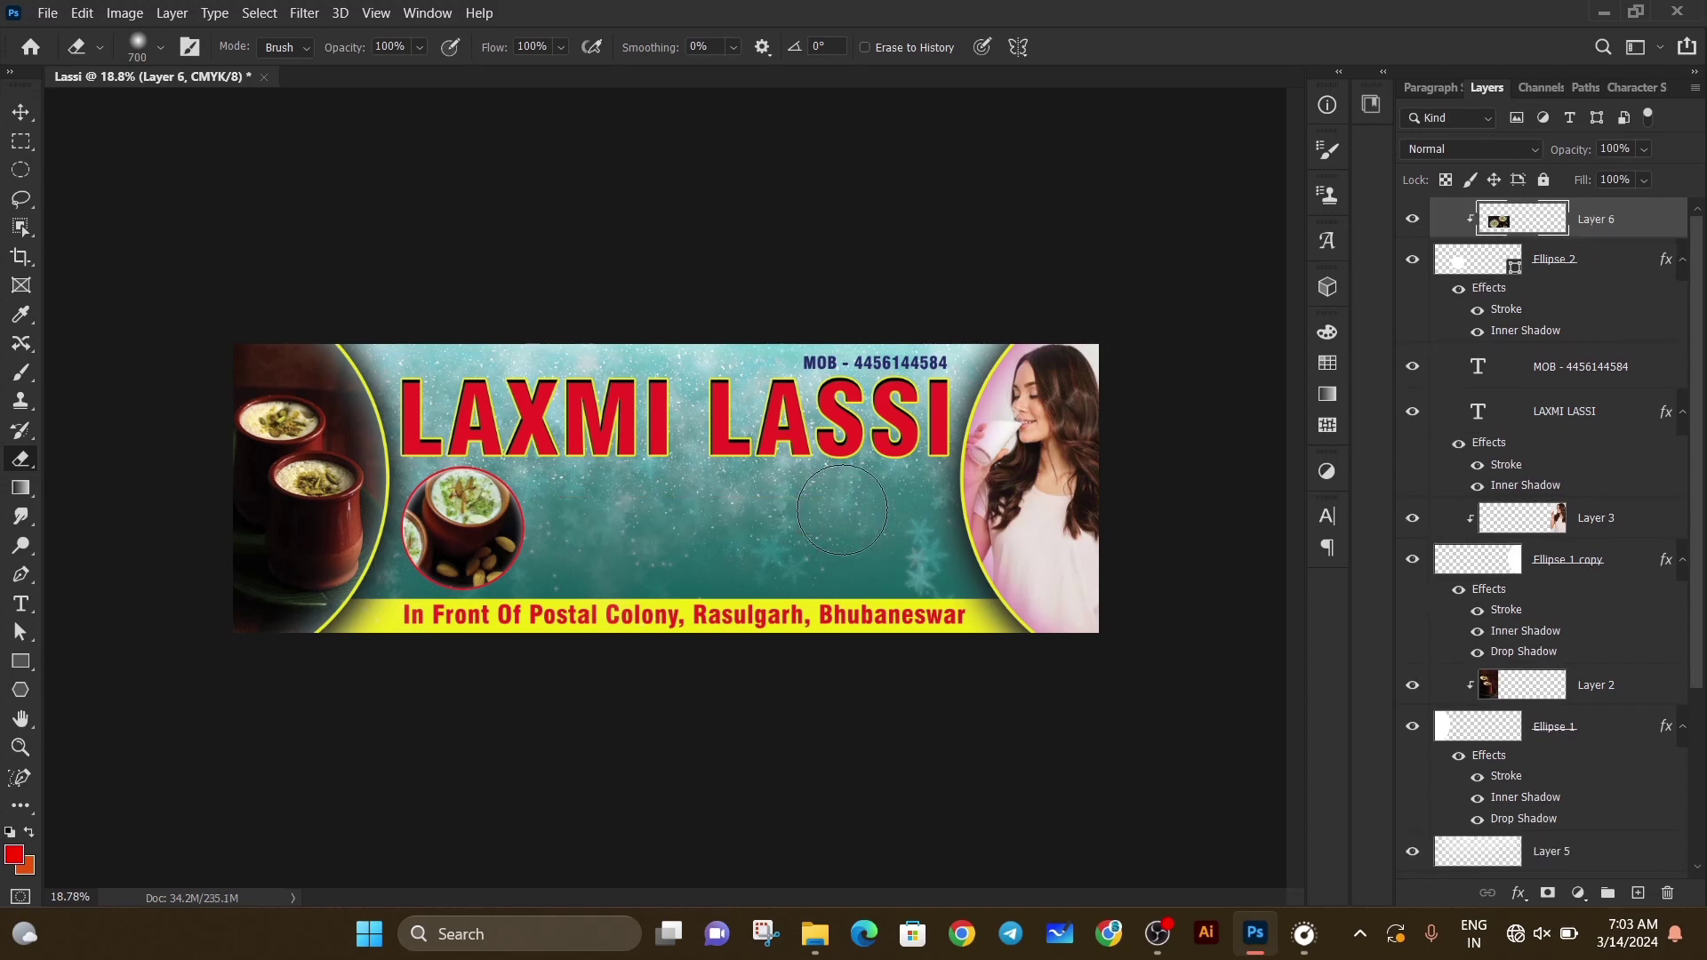
key("ctrl+z")
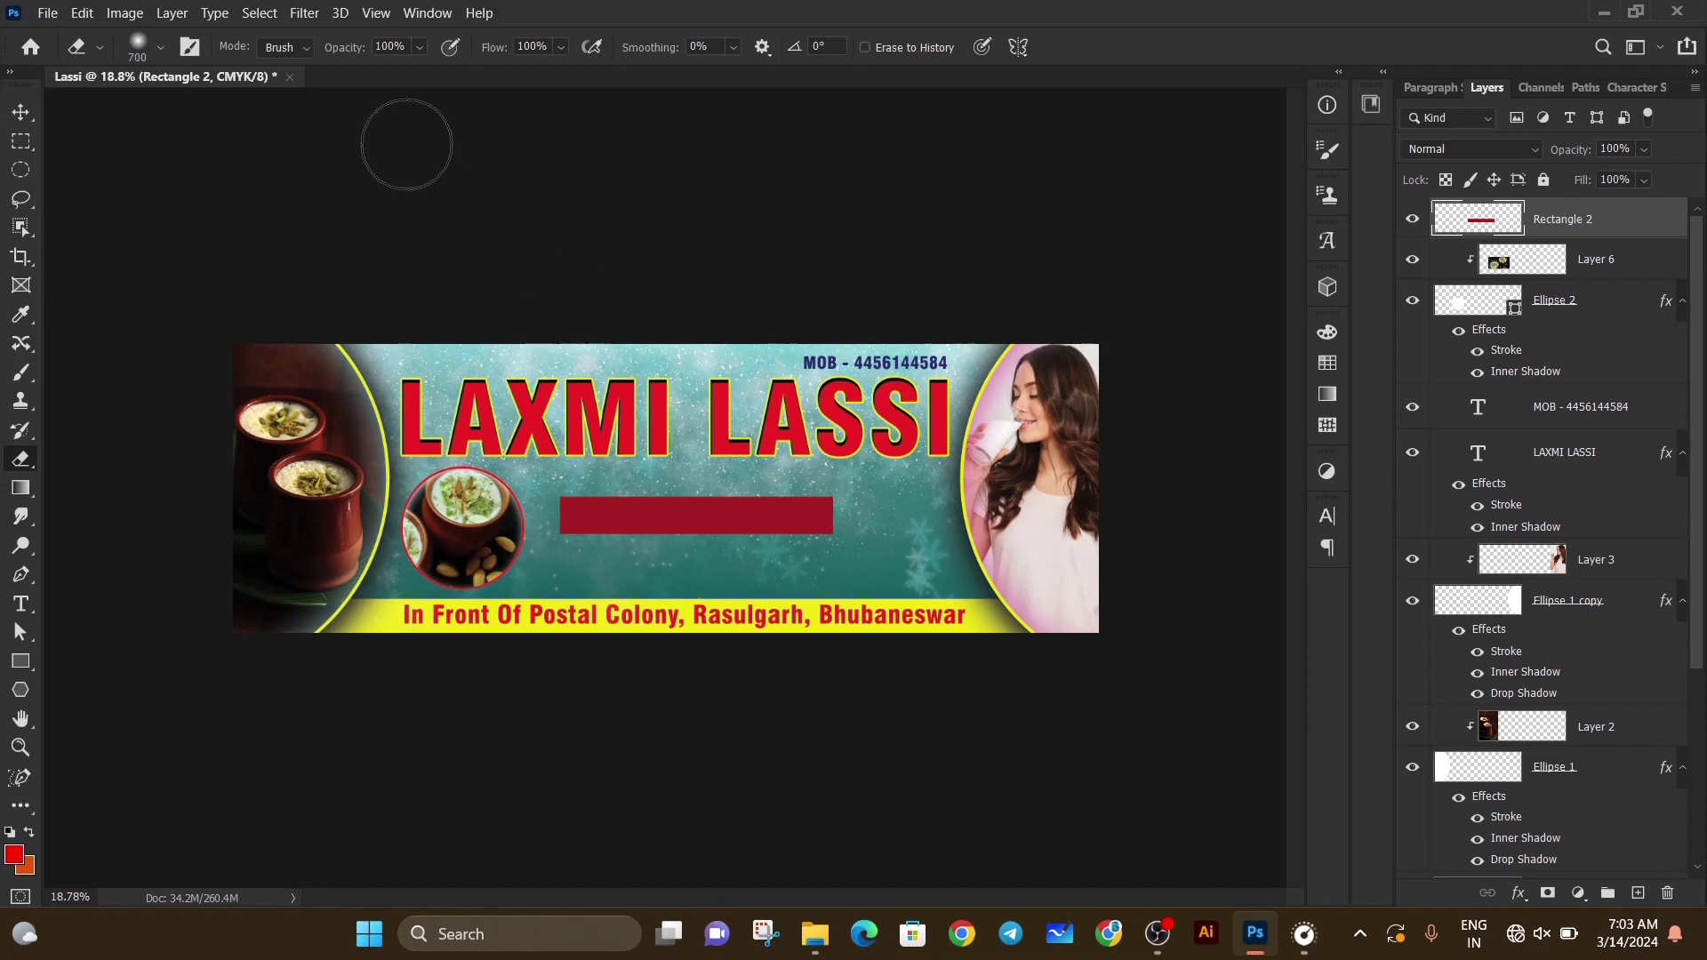
left_click(161, 51)
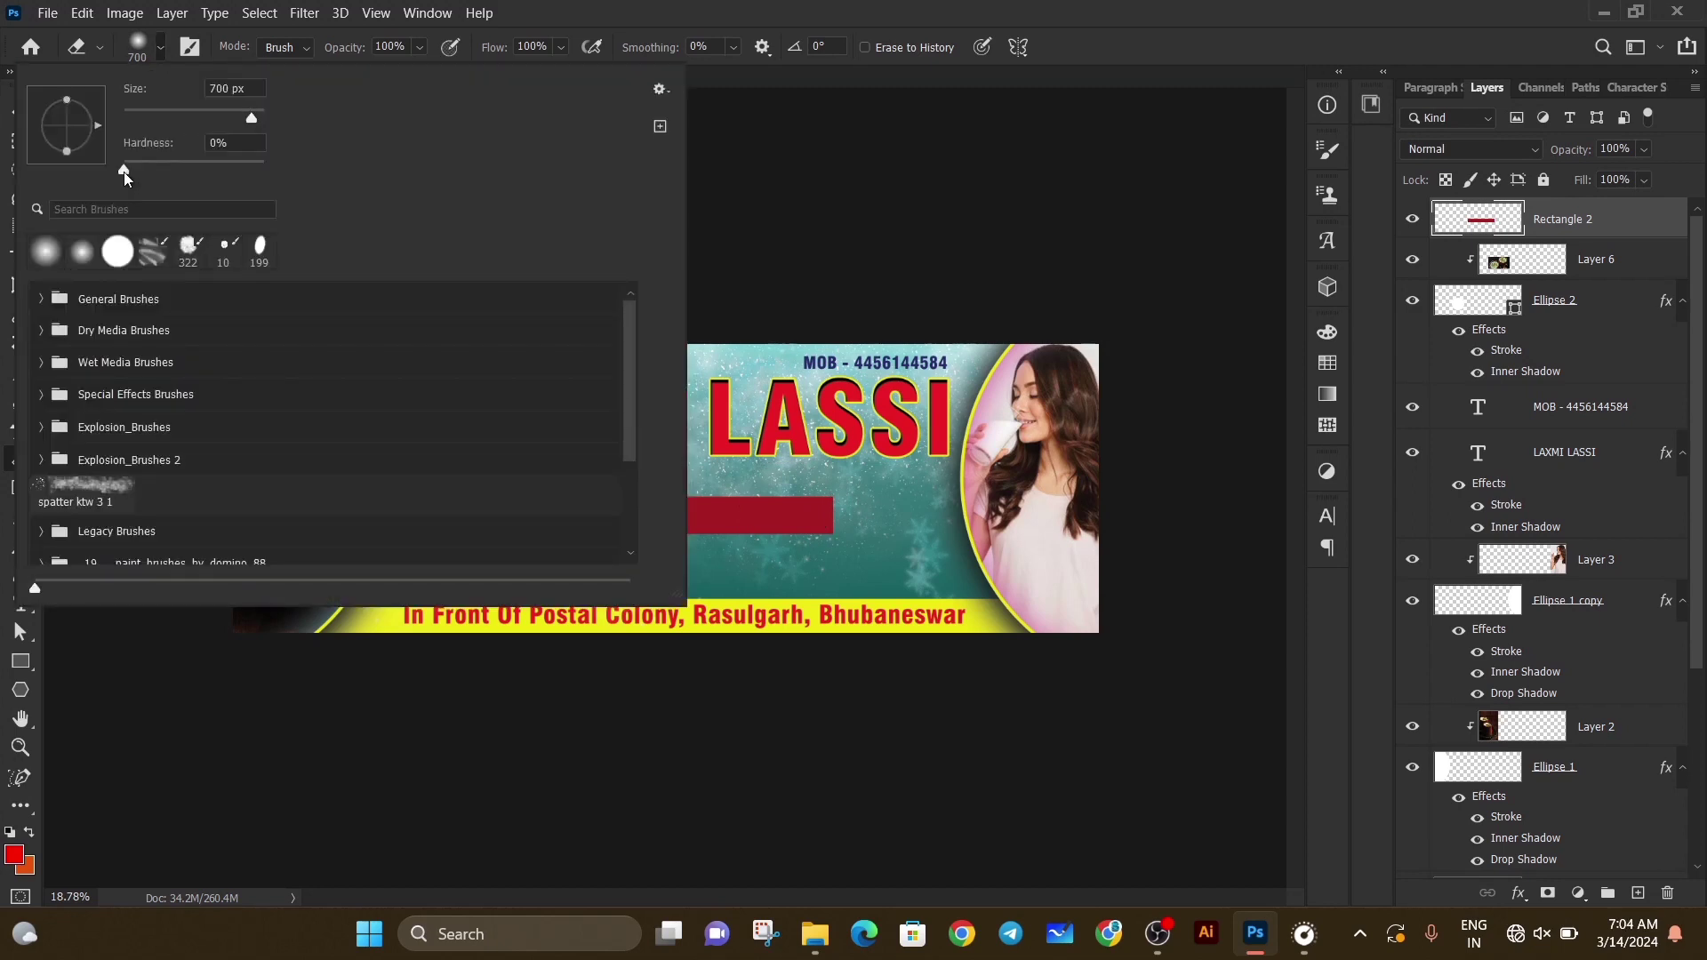
left_click(937, 74)
left_click(837, 517)
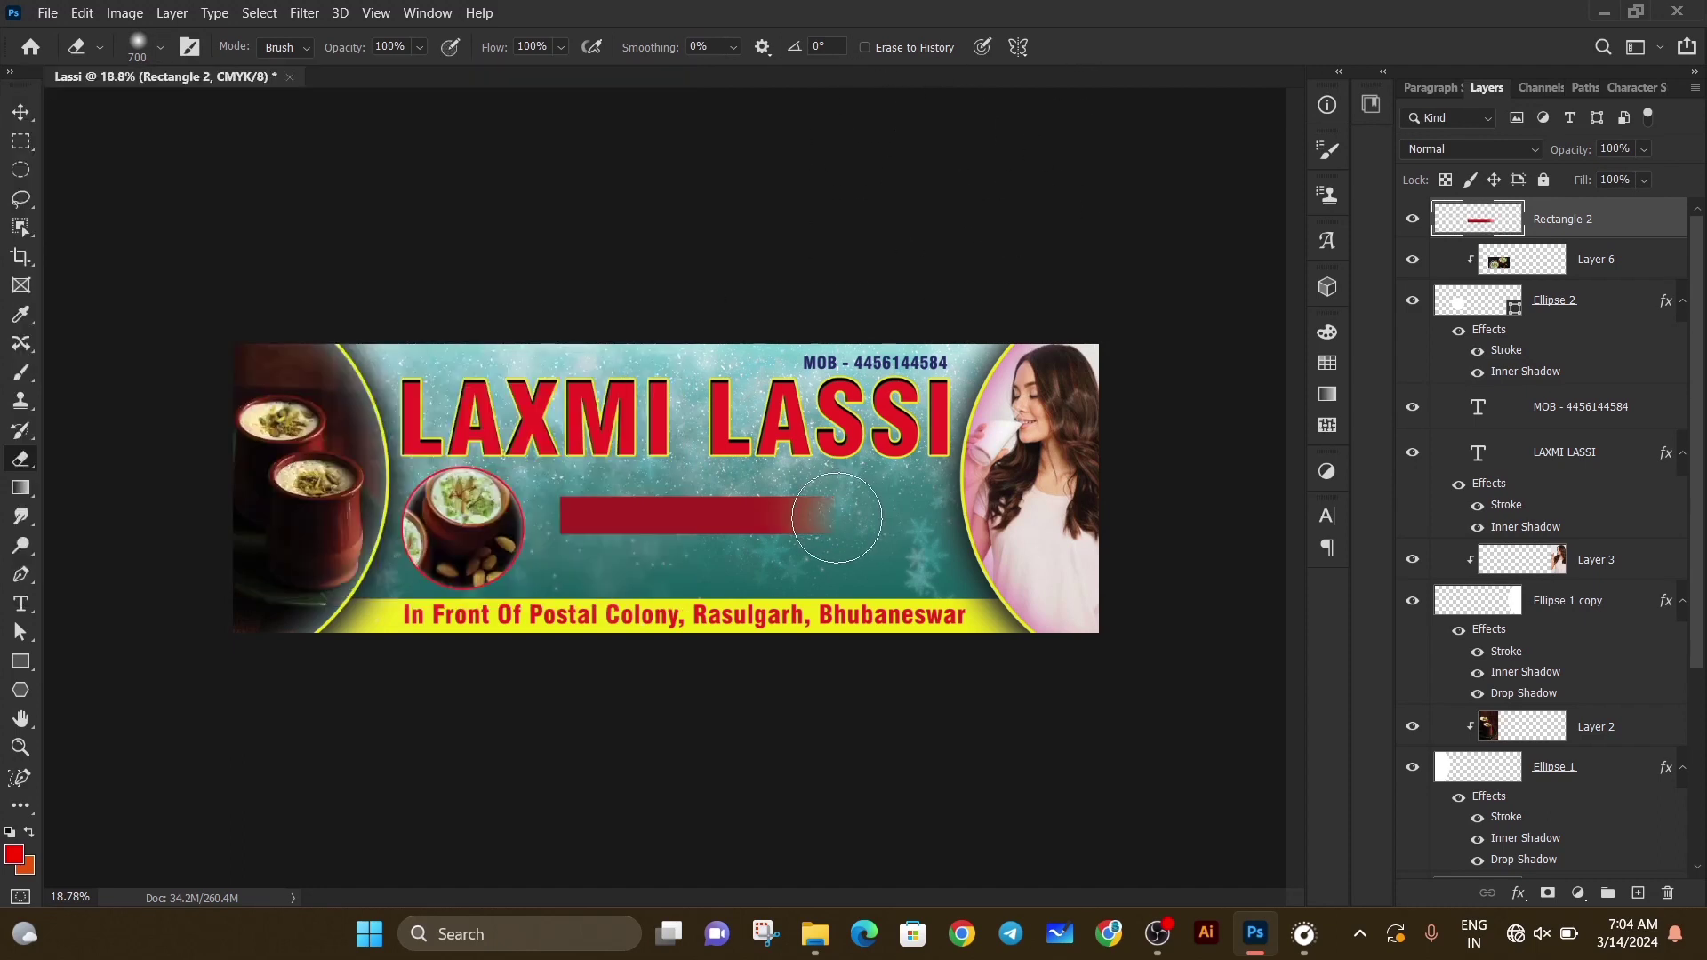
left_click(550, 518)
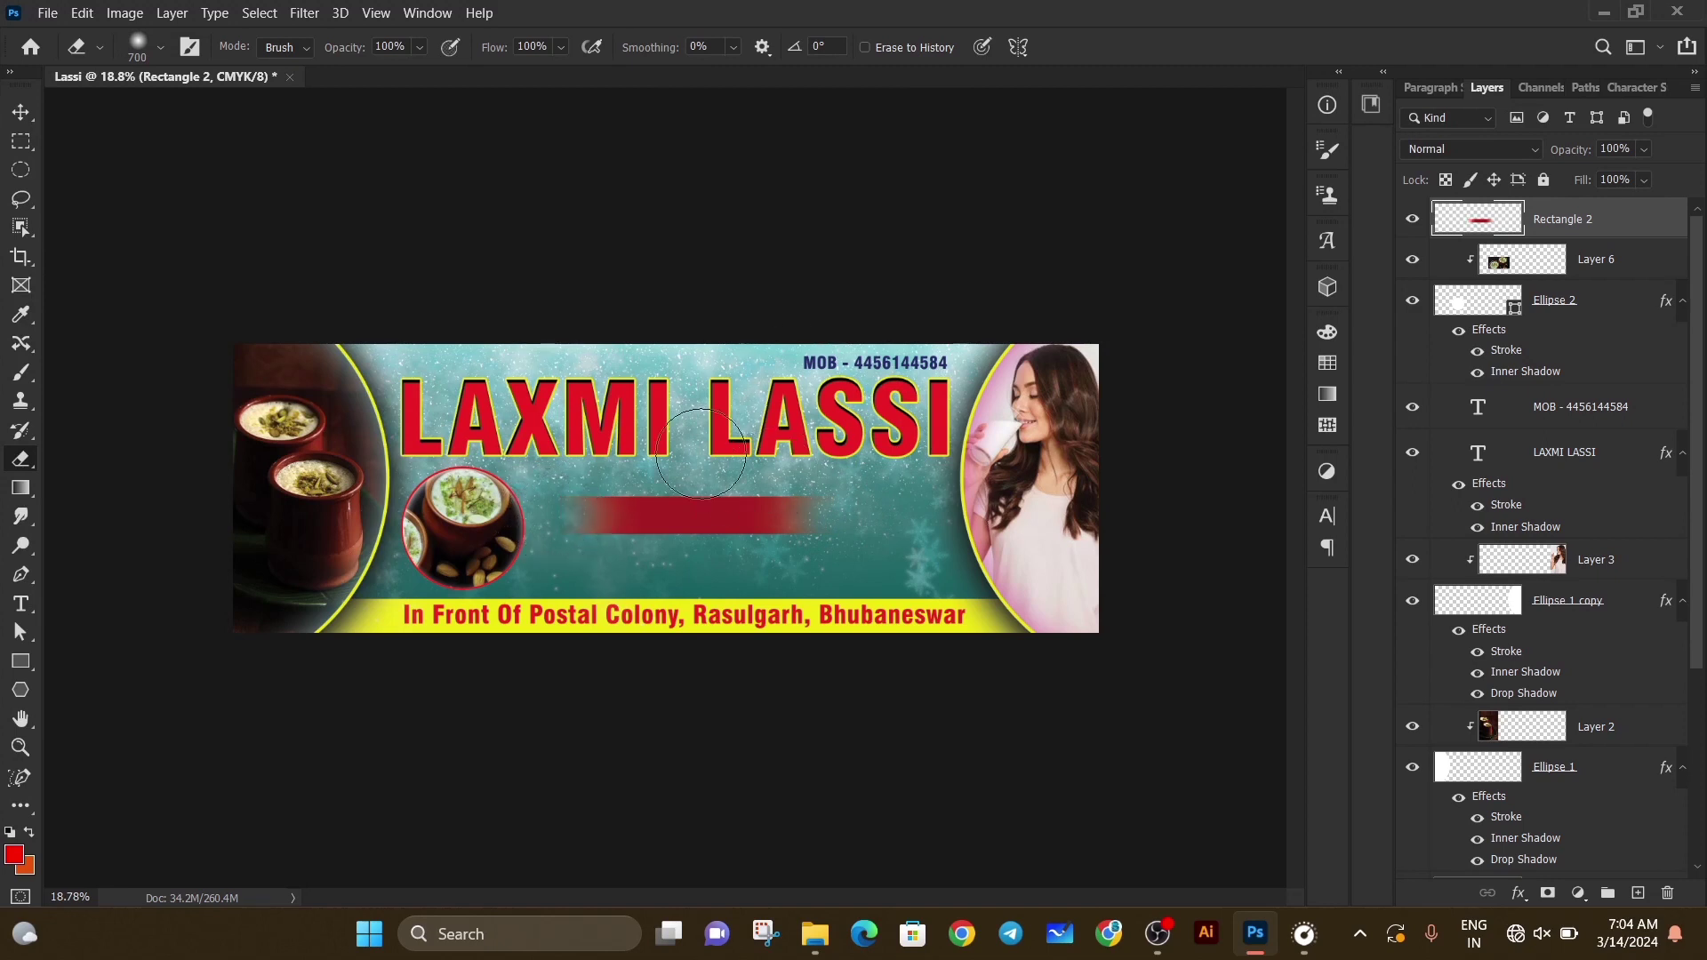
left_click(20, 112)
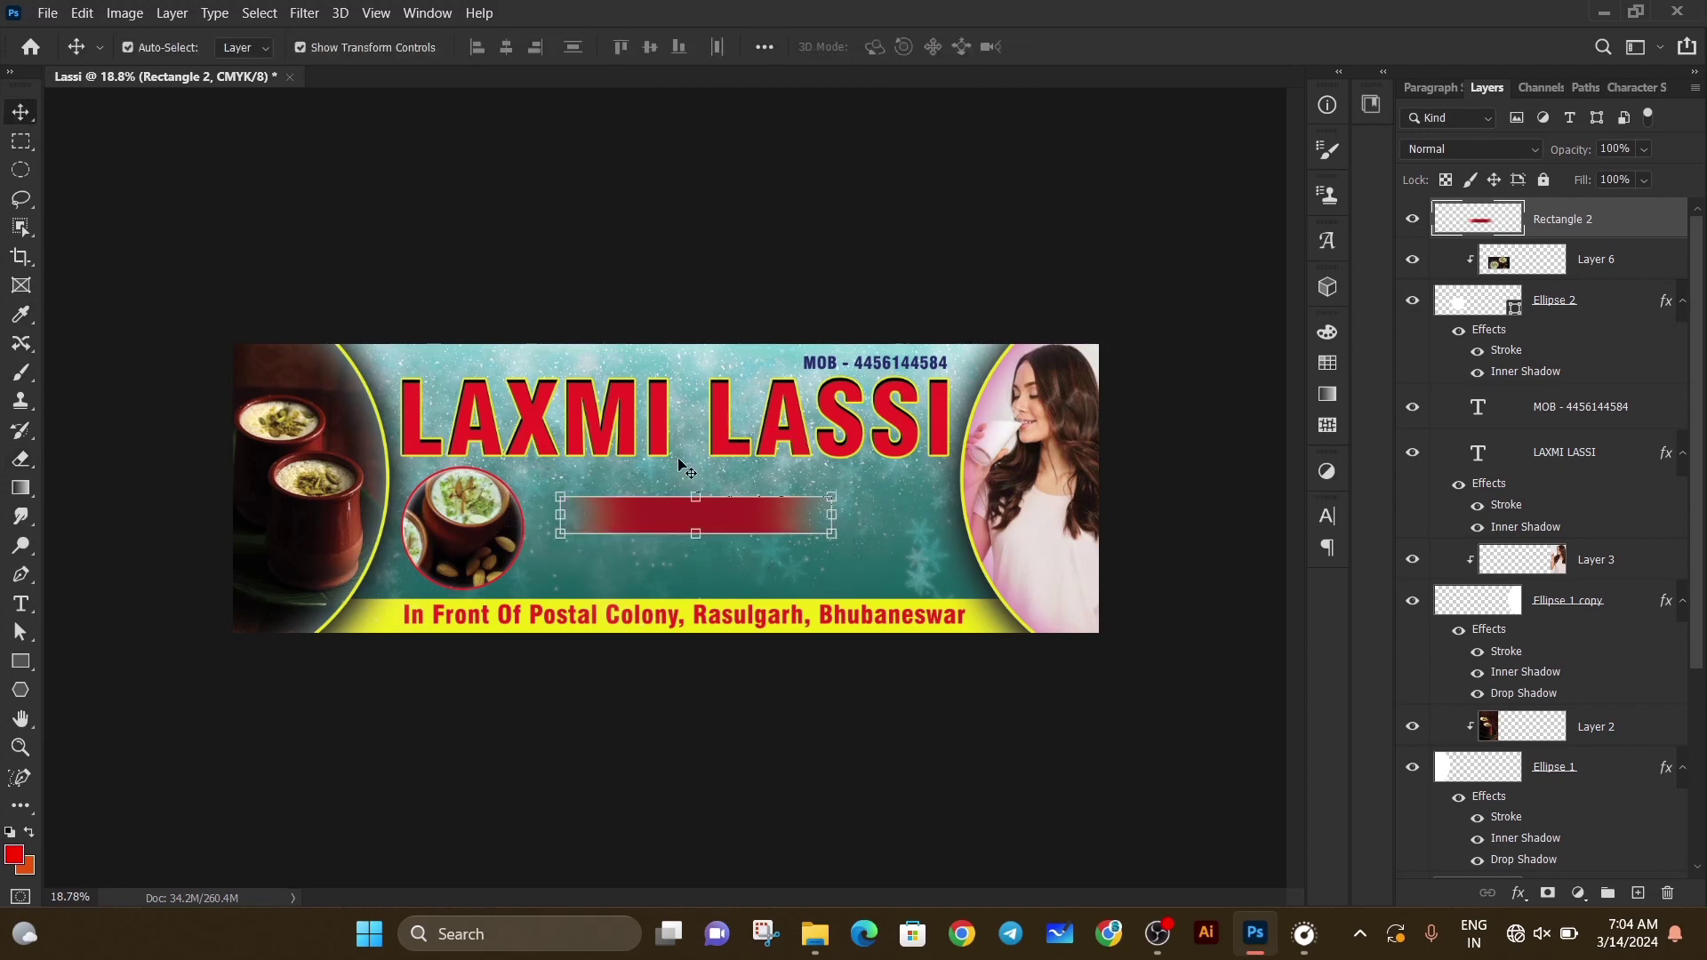
left_click_drag(676, 519, 641, 508)
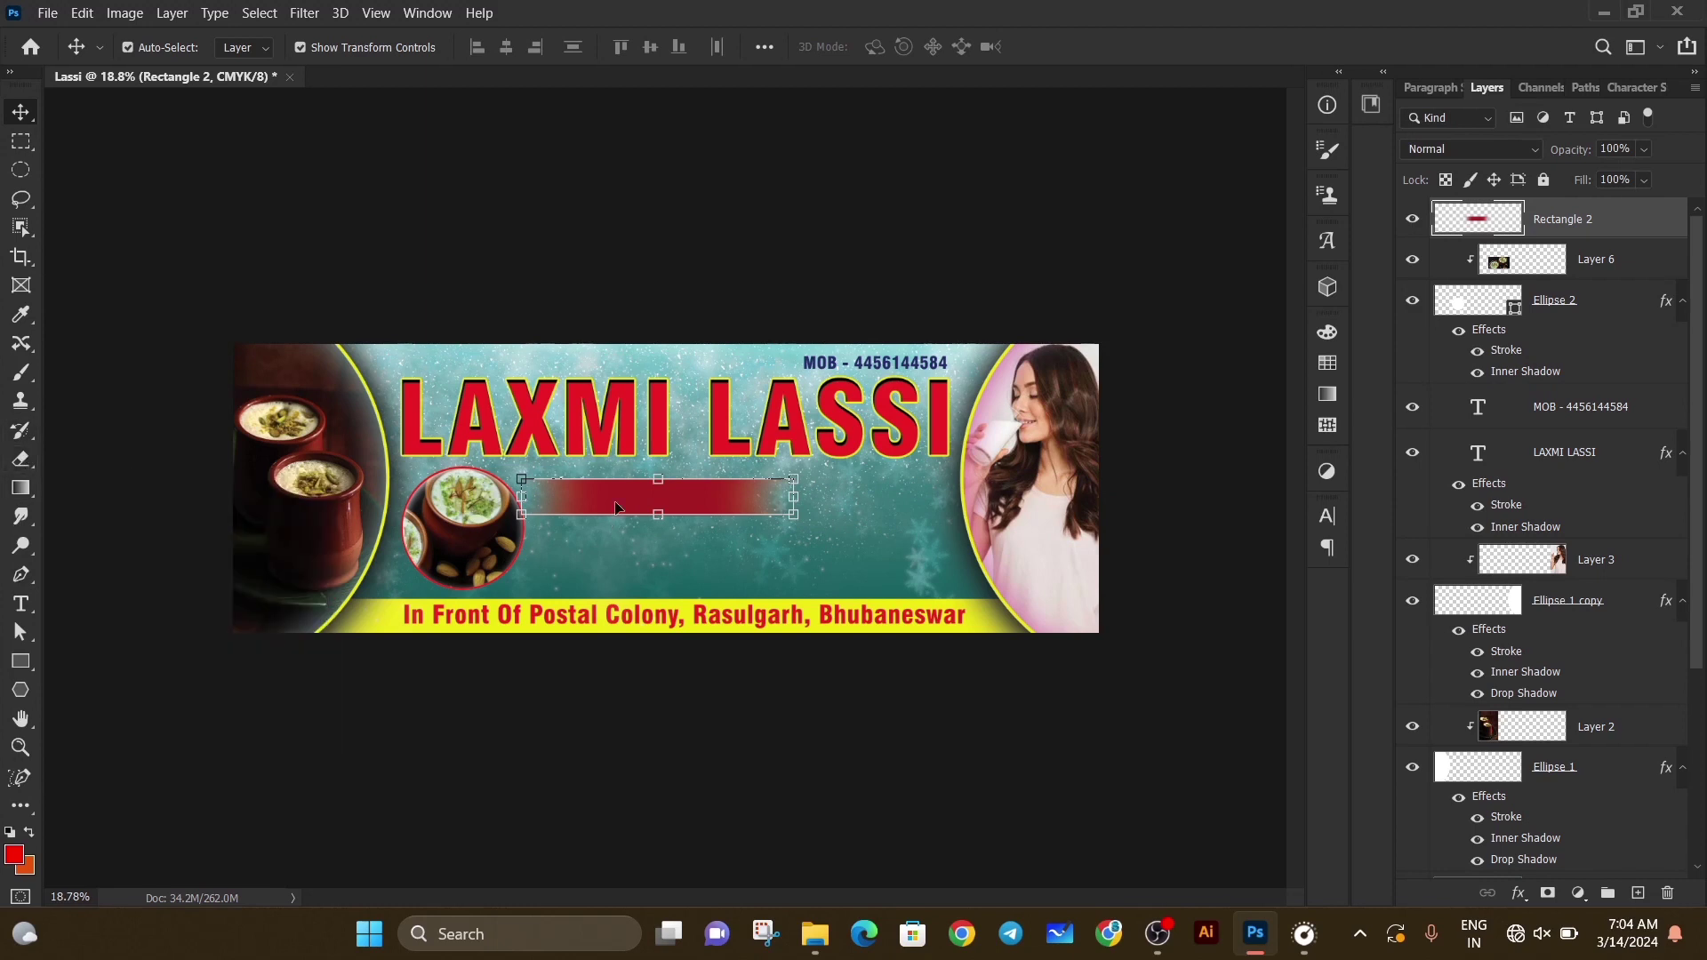
Add a text layer on the red bar reading 'Pesta Lassi'
left_click(20, 604)
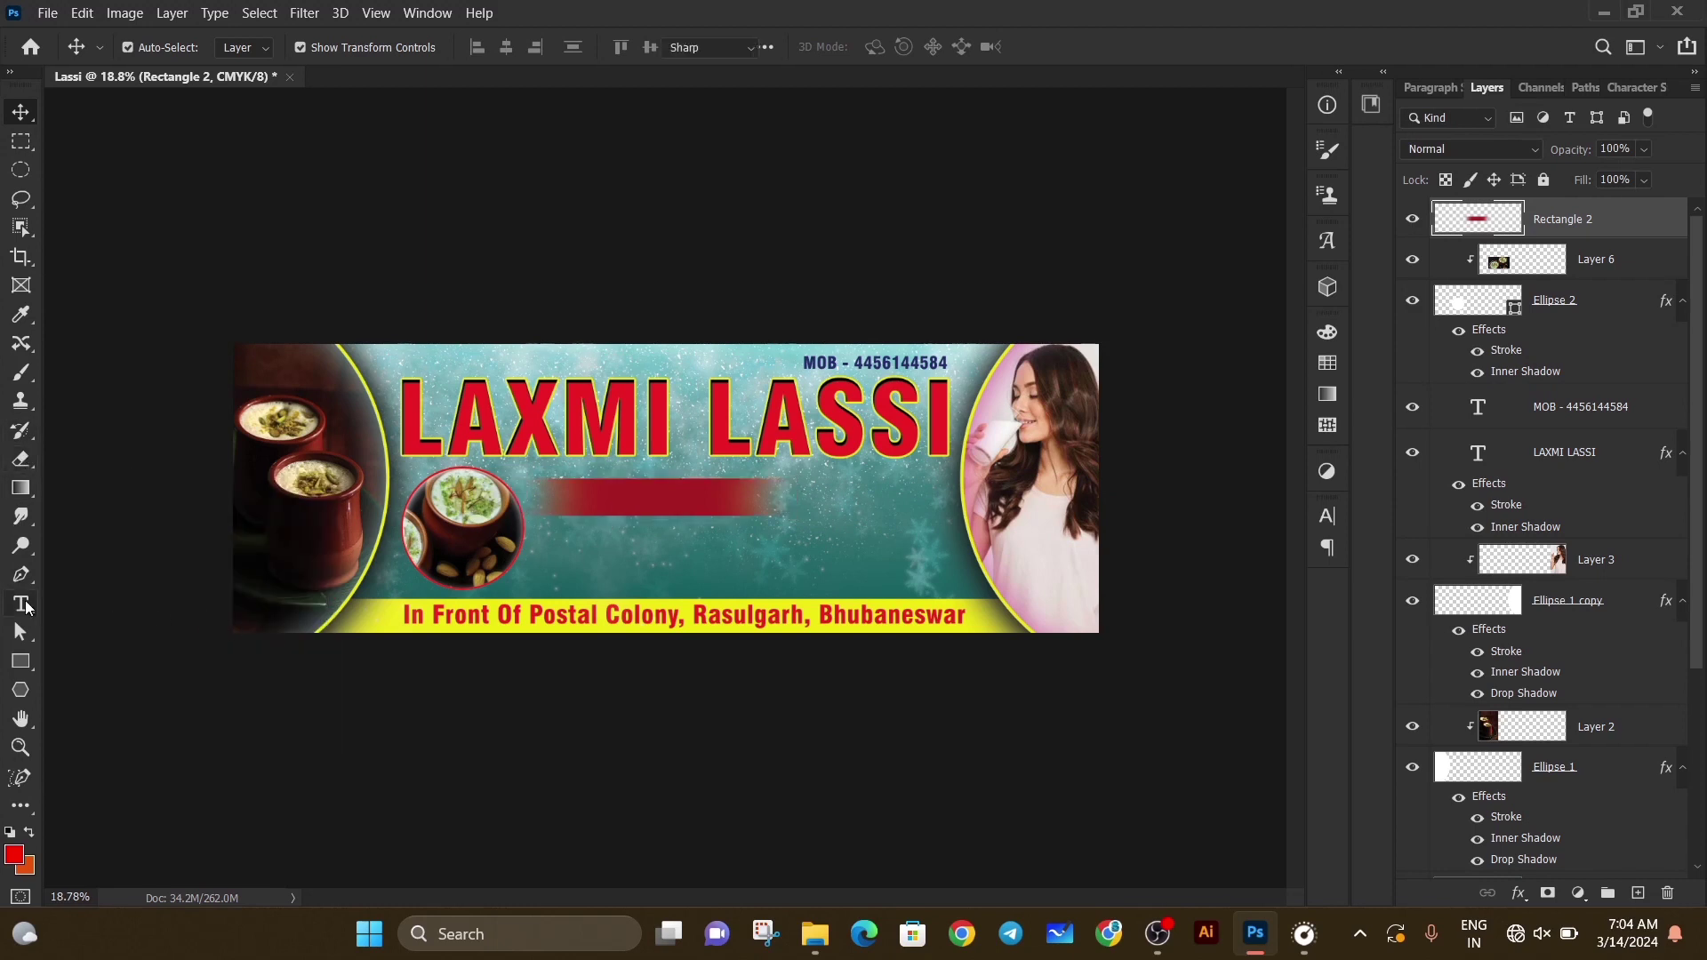
left_click(639, 499)
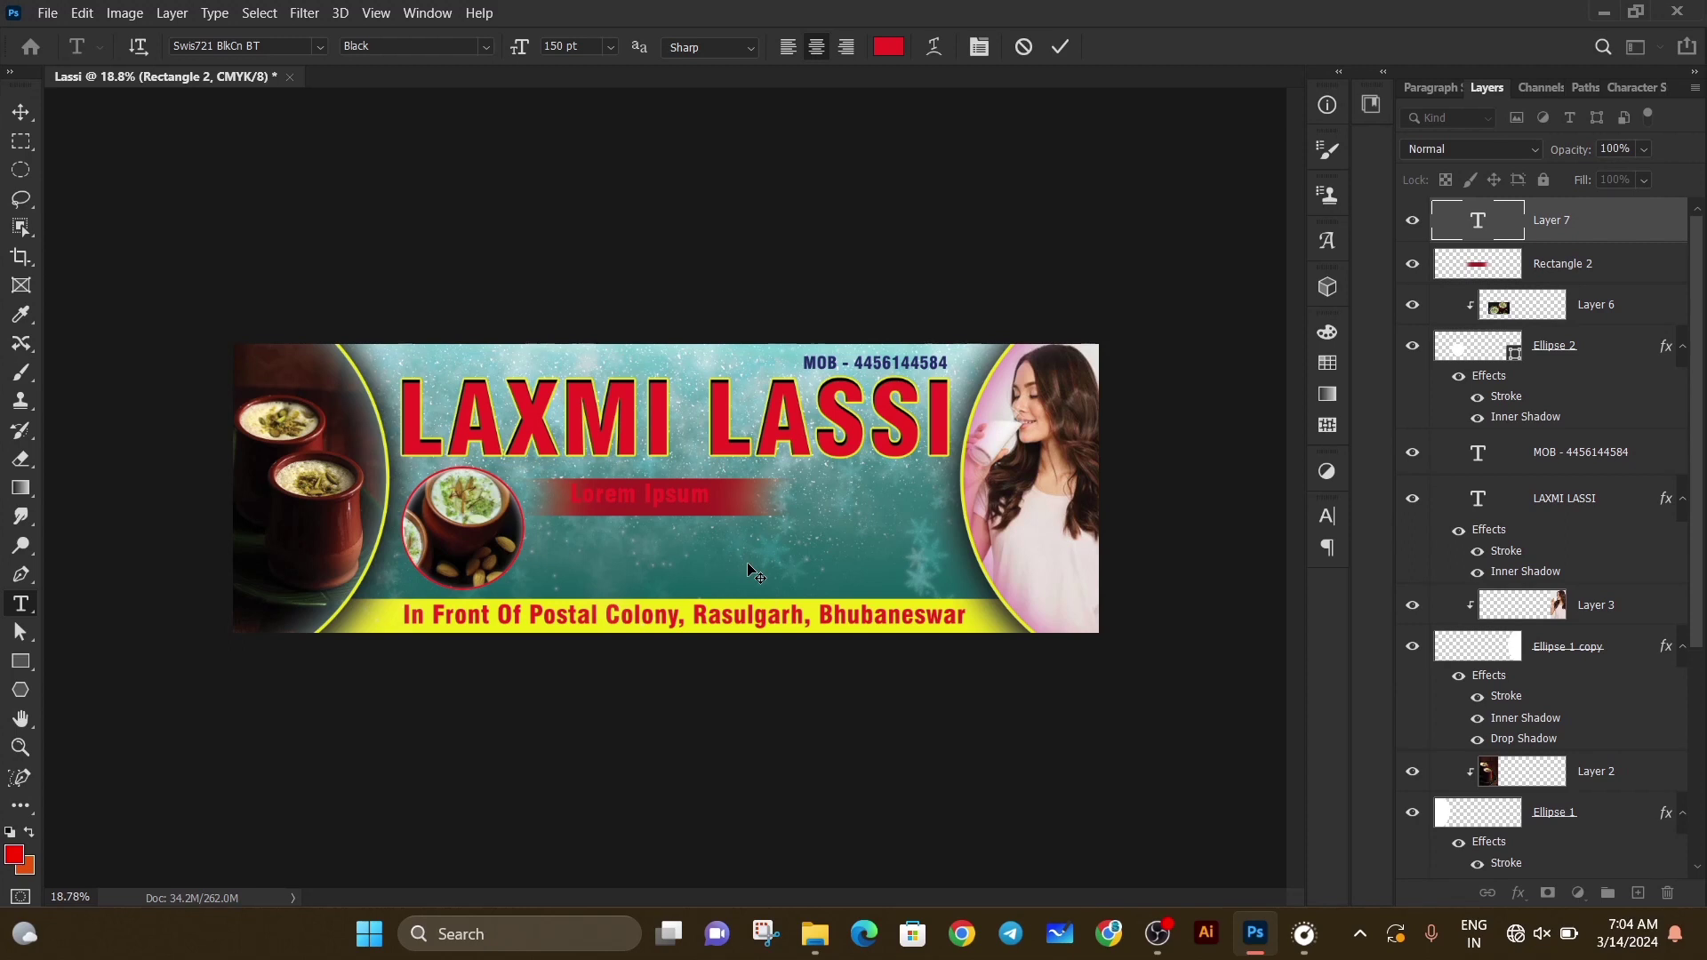
key("BackSpace")
type("Pest")
type("a Lassi")
Make the label yellow #f6ff00 in All Caps, commit it, and nudge it onto the bar
left_click(889, 47)
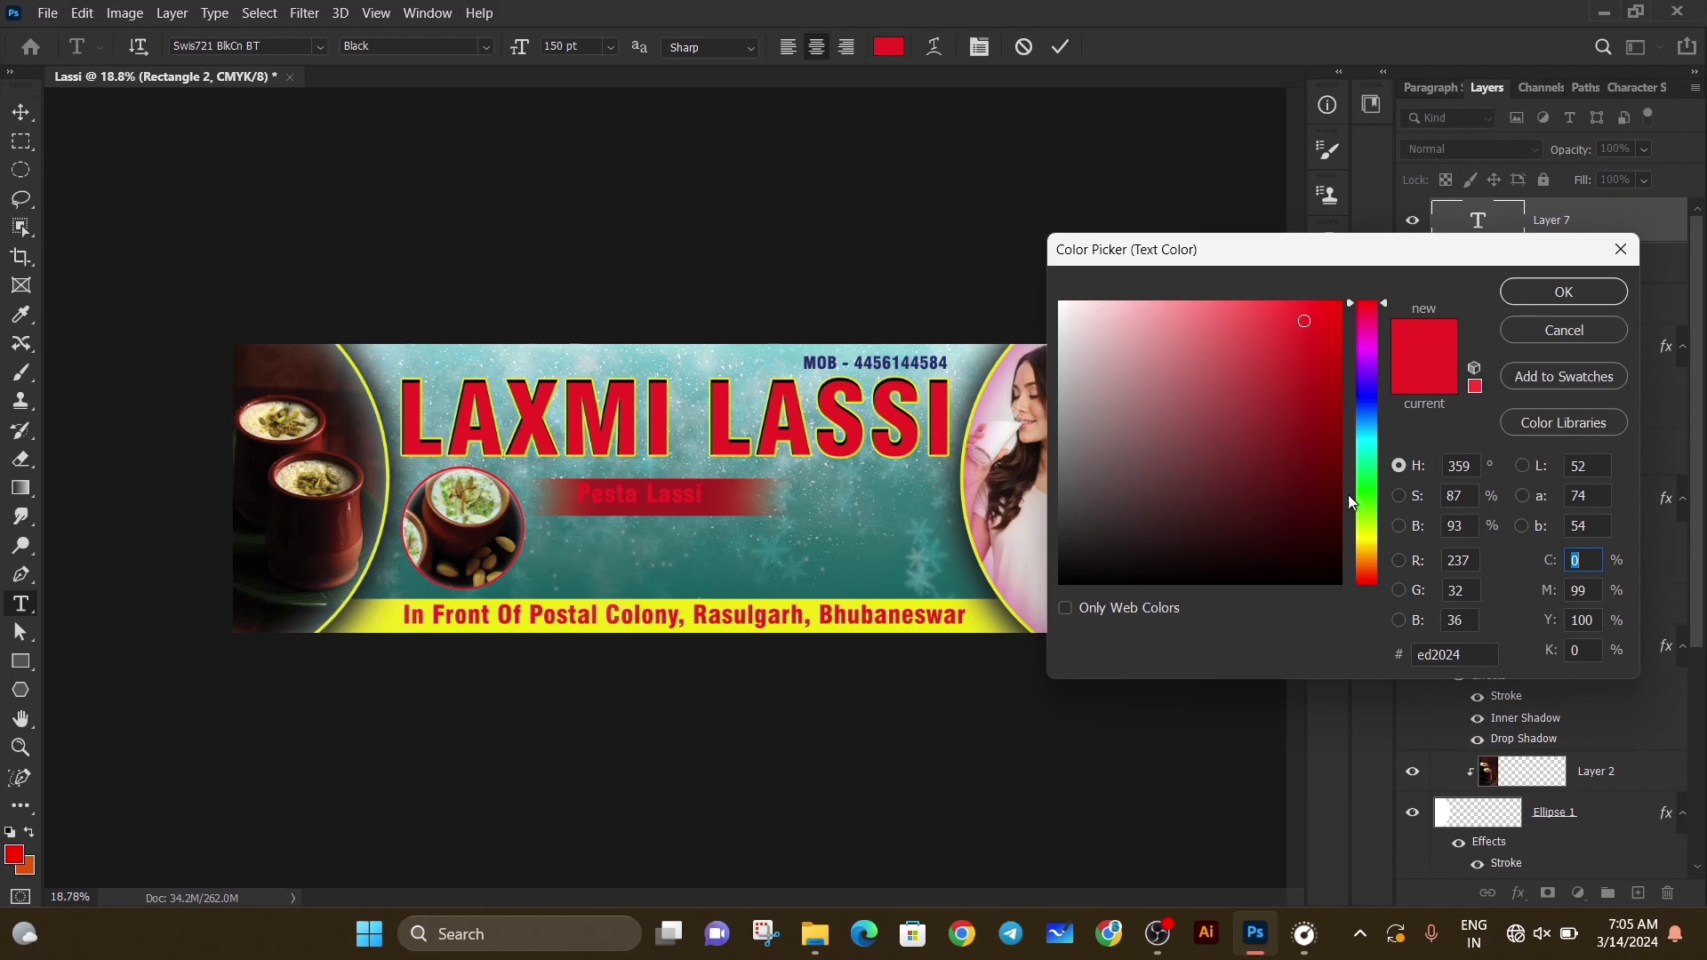
left_click(1368, 544)
left_click_drag(1368, 545, 1368, 536)
left_click(1340, 302)
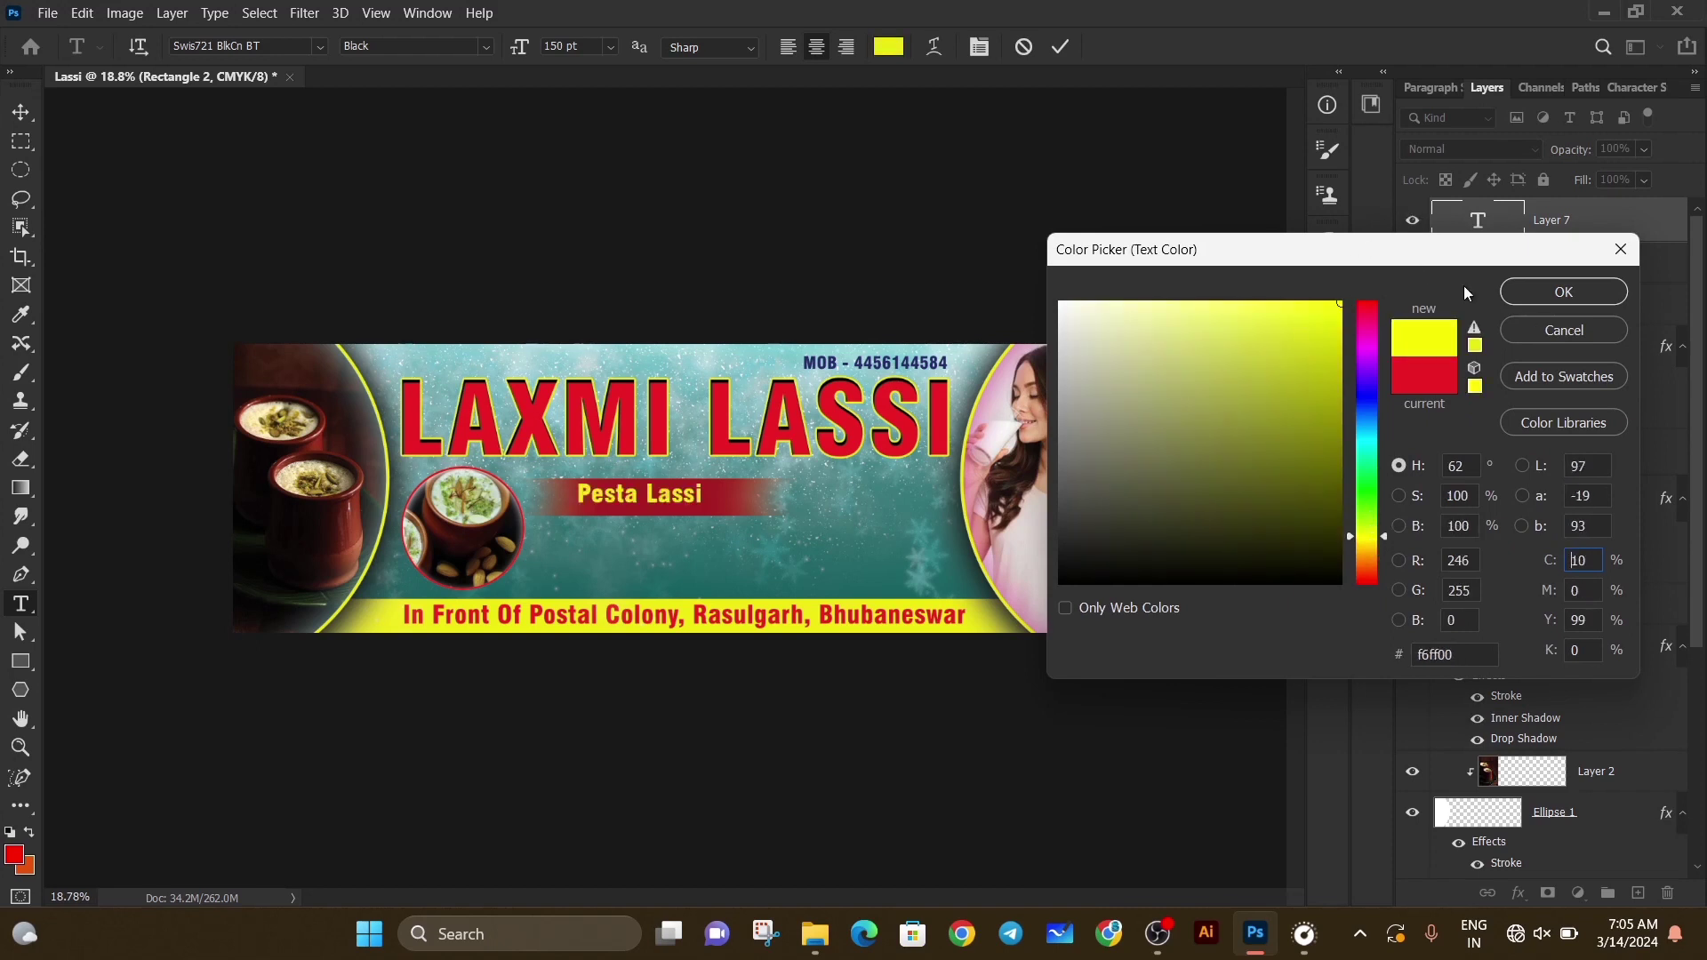
left_click(1566, 292)
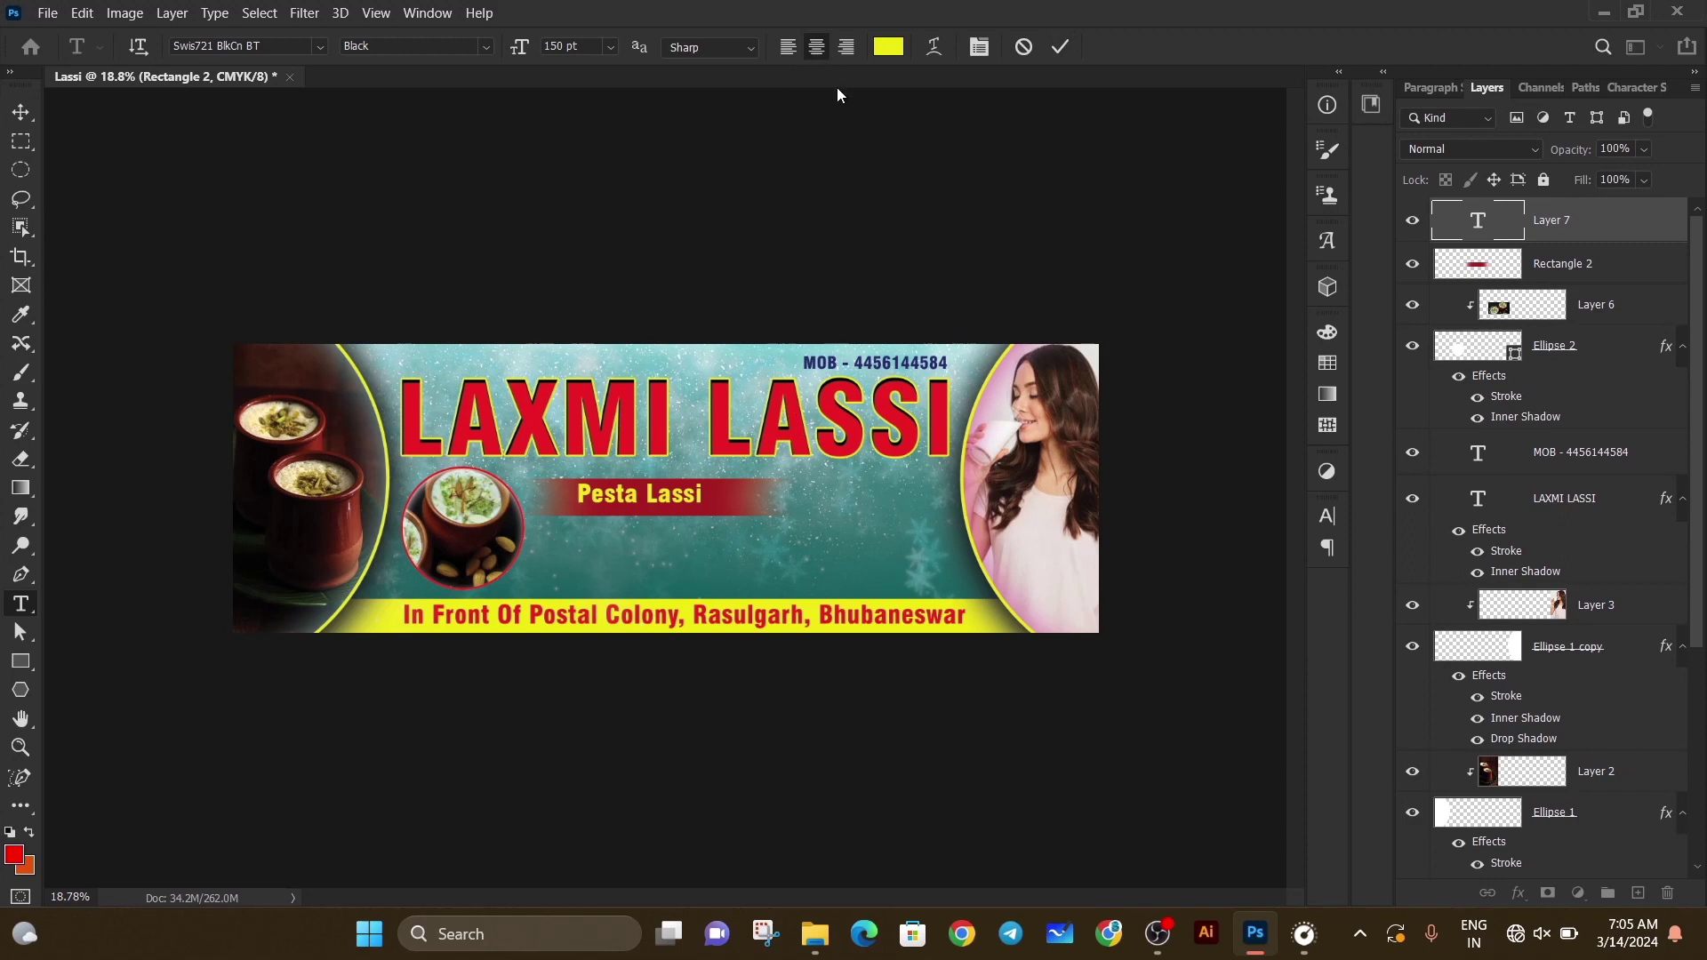
left_click(979, 53)
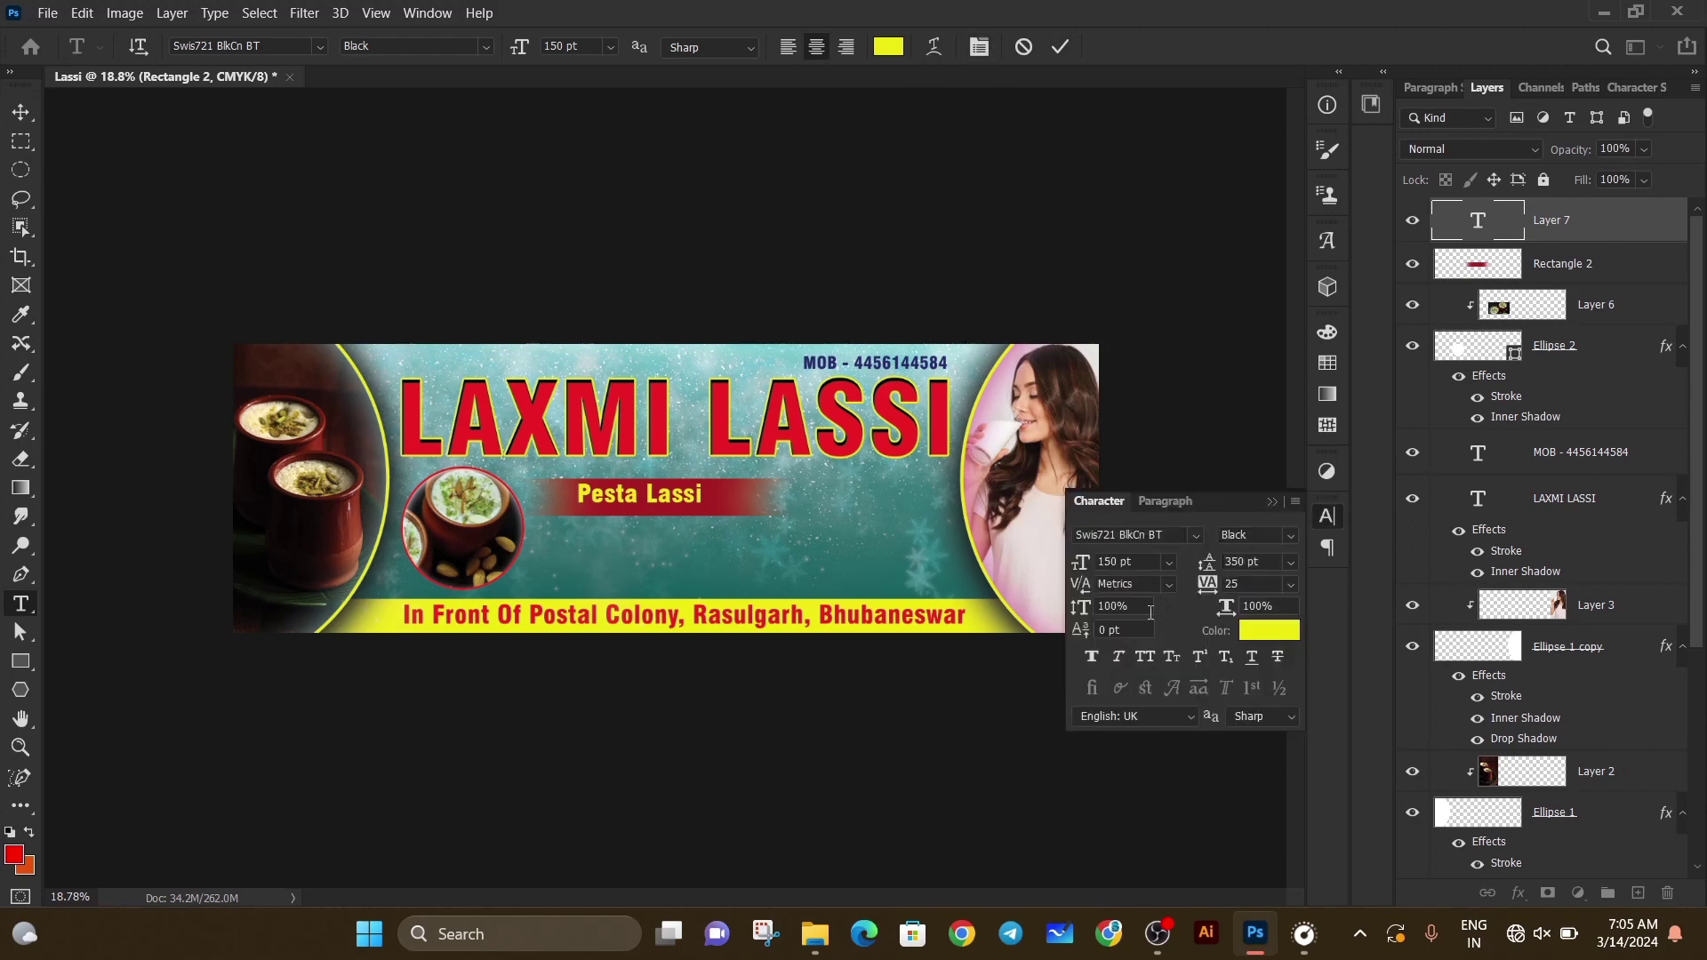
left_click(1144, 660)
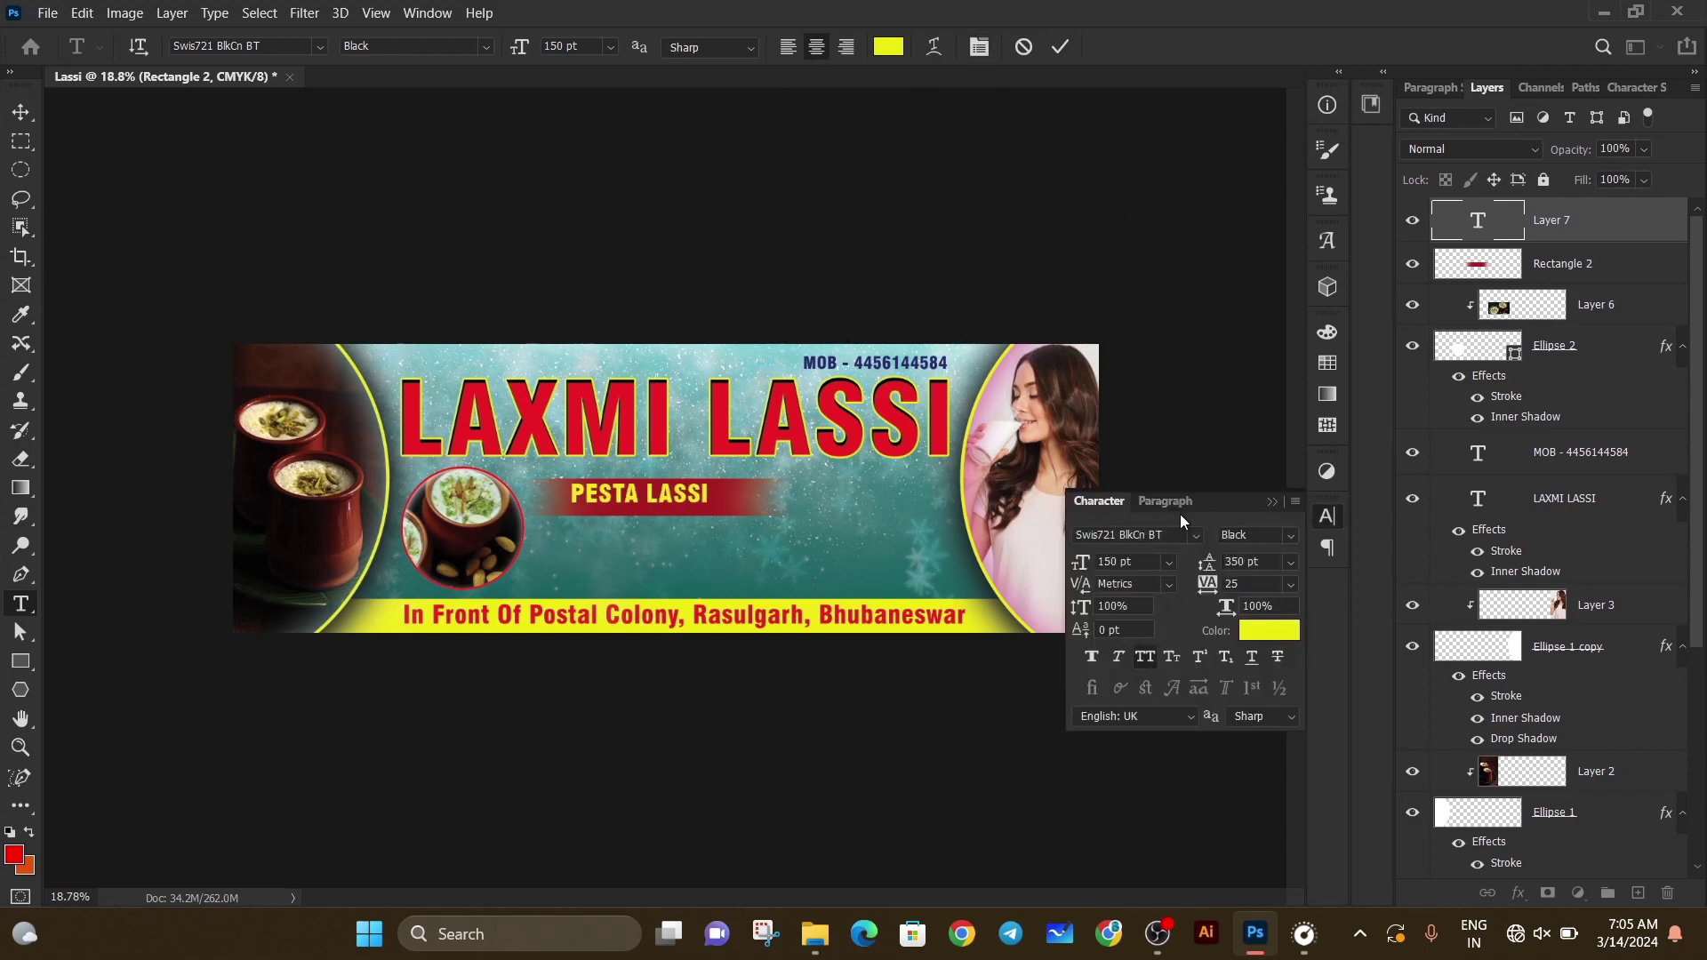
left_click(1273, 502)
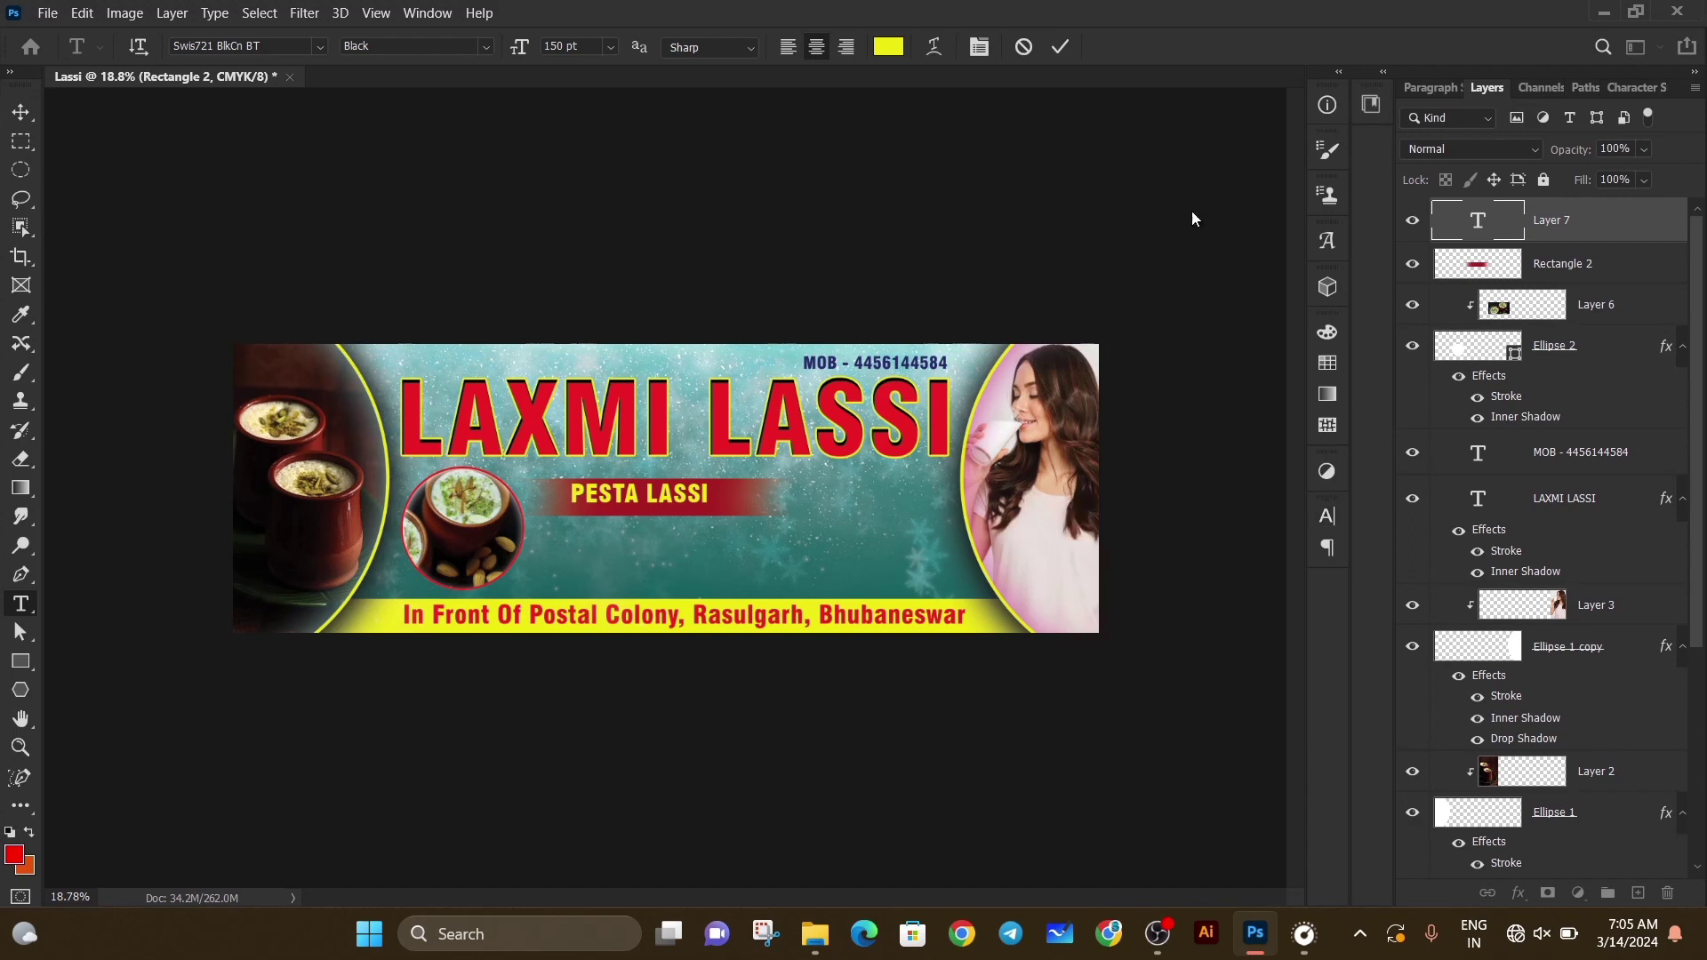
left_click(1061, 47)
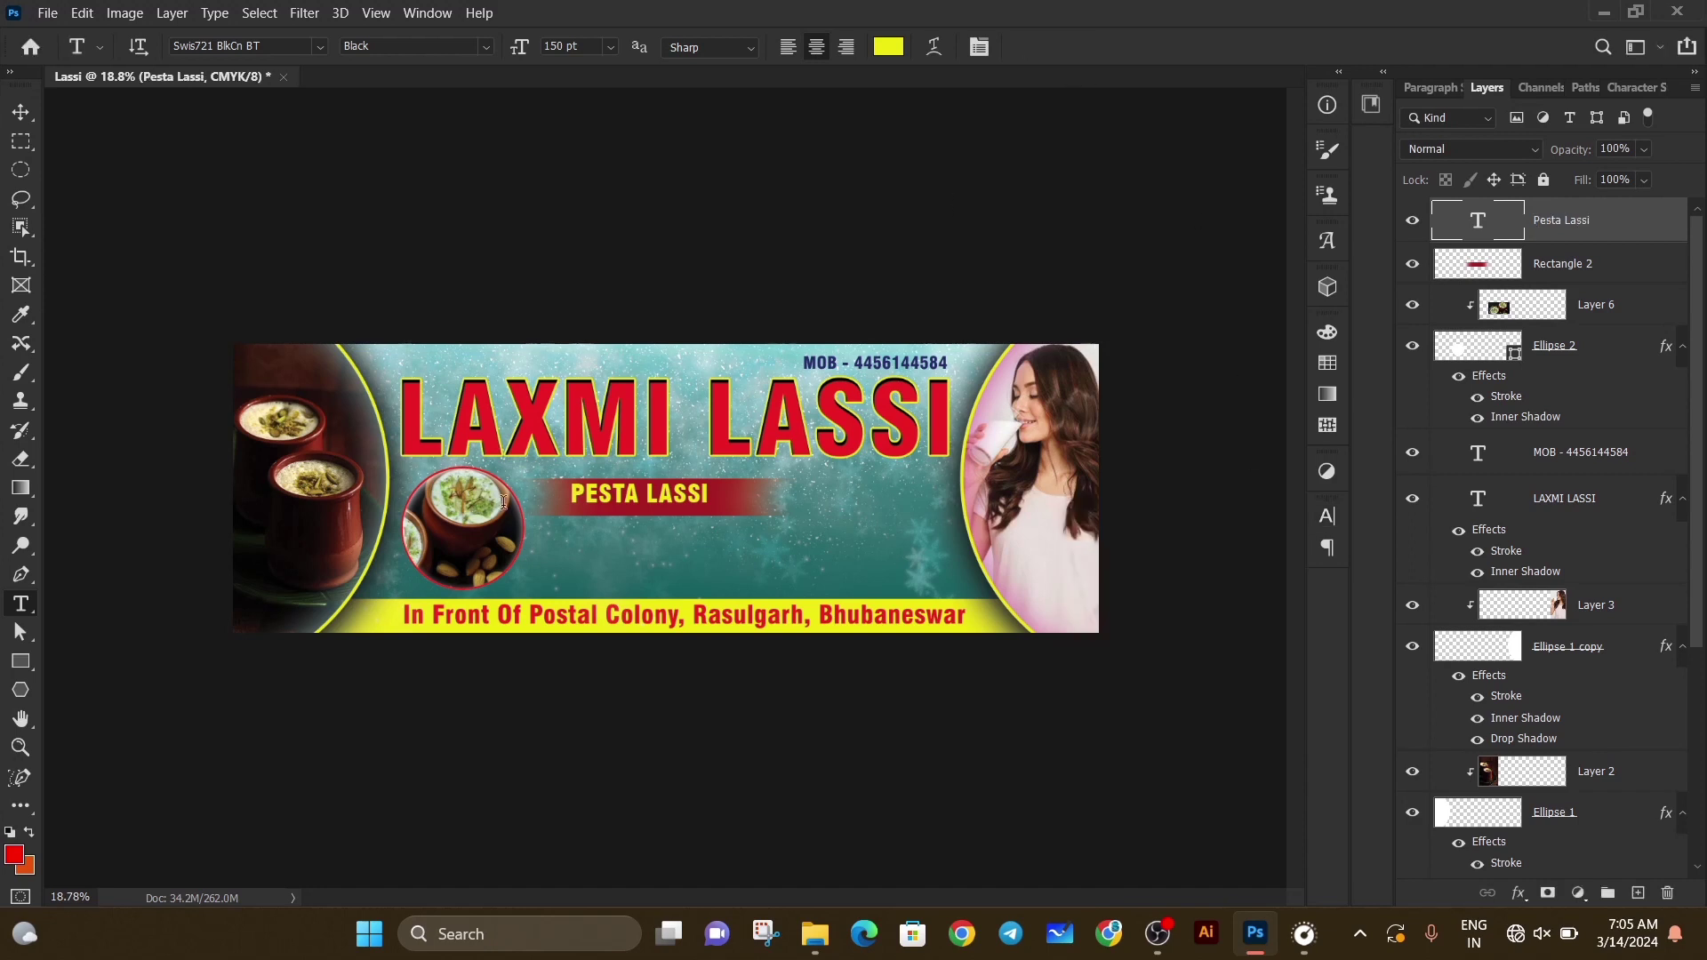
left_click(20, 112)
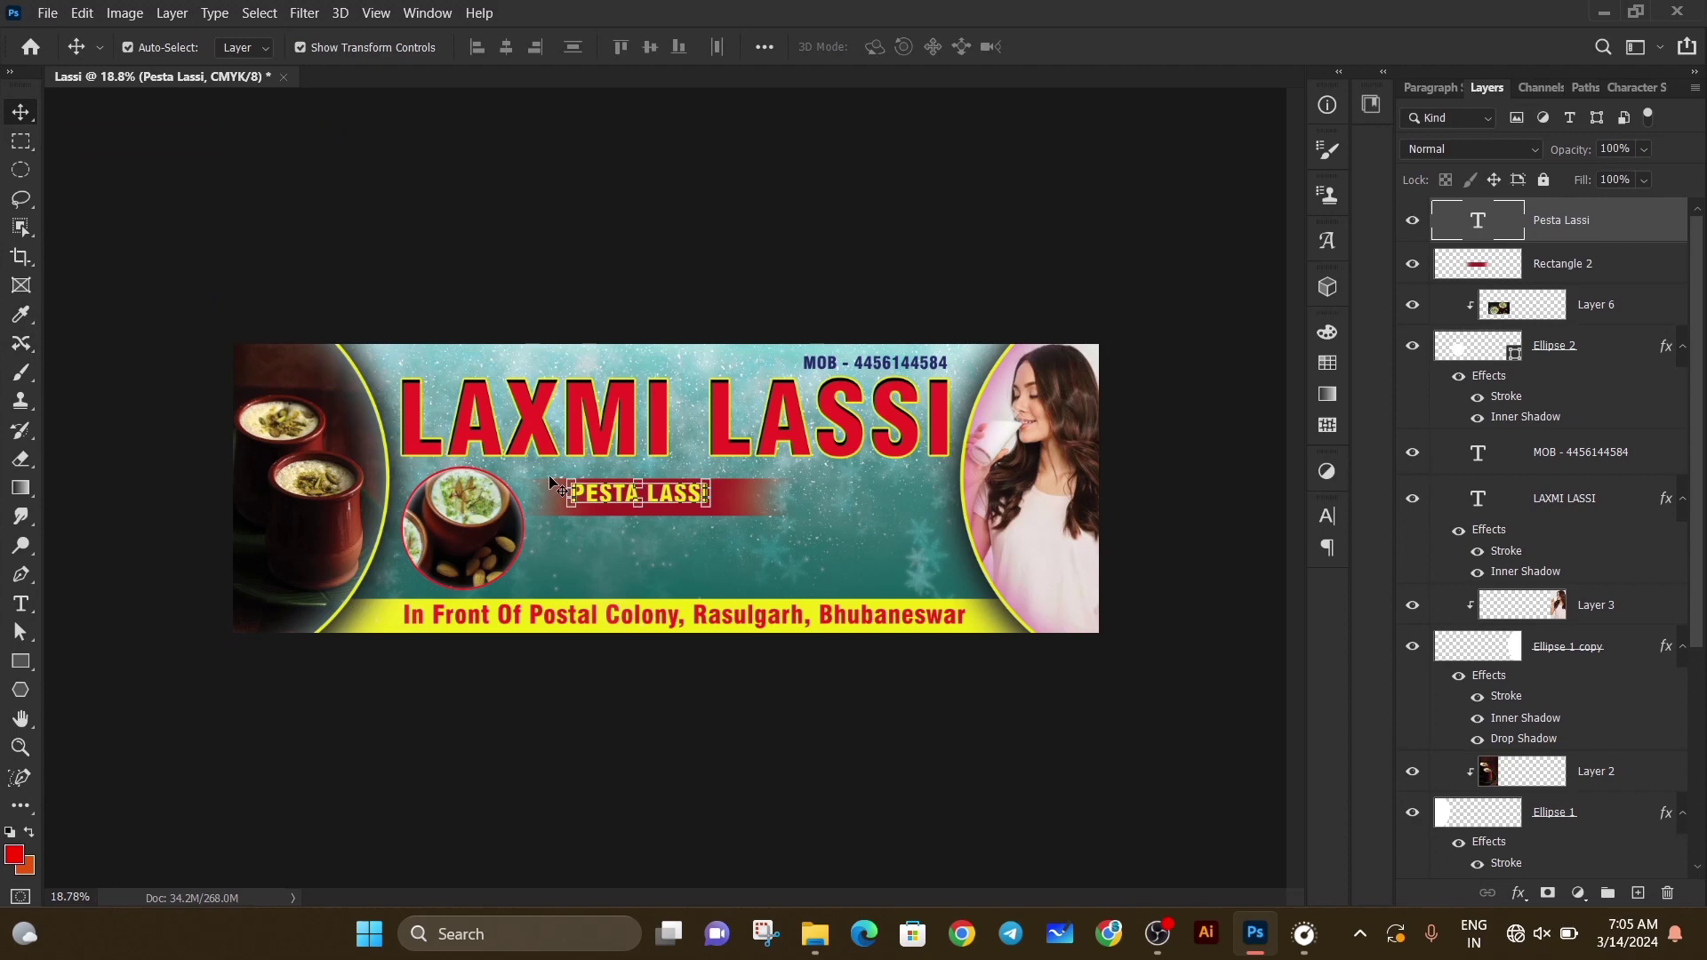
left_click_drag(593, 498, 597, 503)
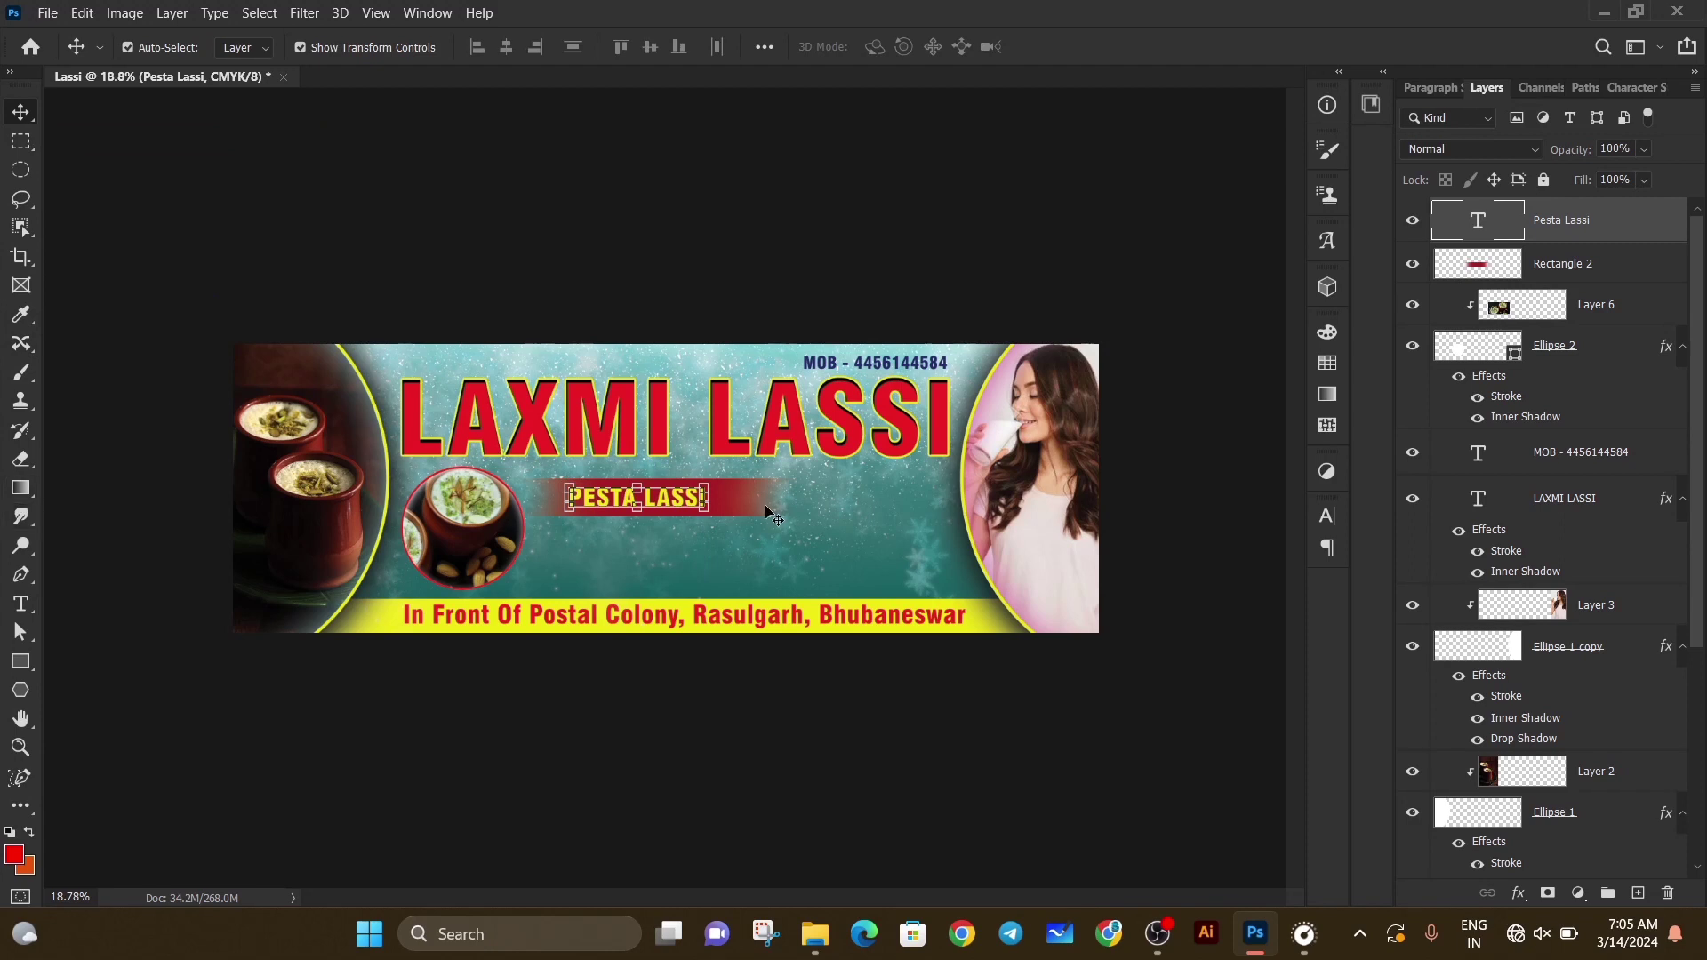
Erase the faded right tail of the red bar layer
left_click(589, 514)
left_click(21, 458)
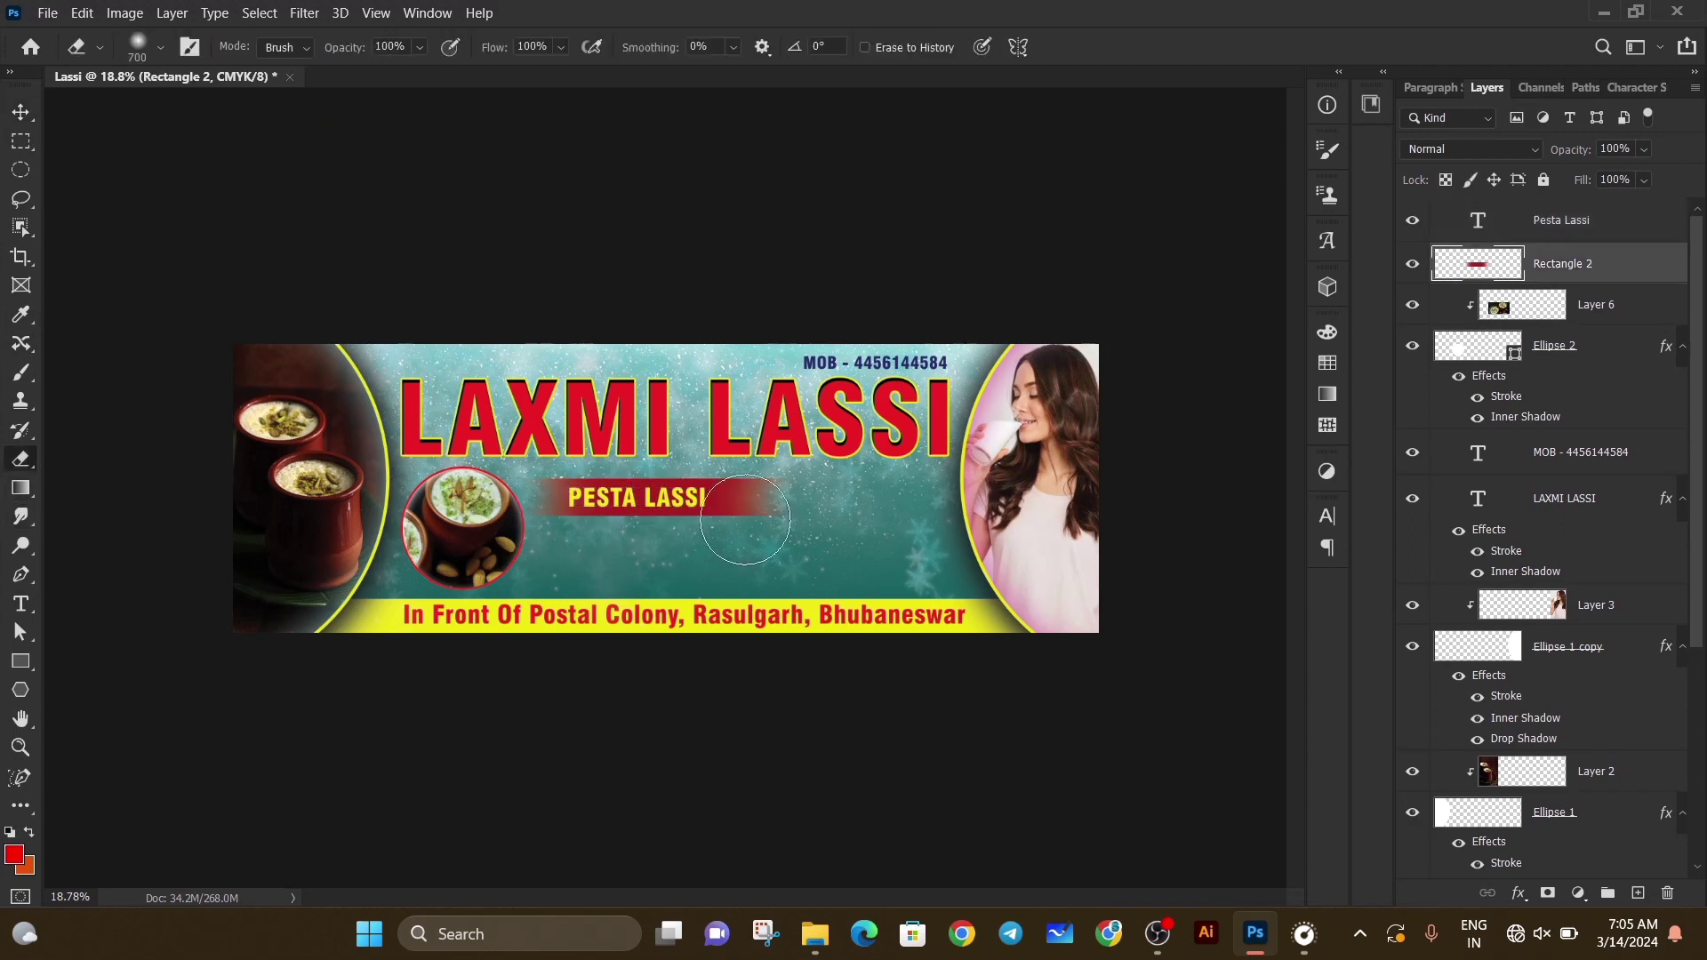
left_click_drag(774, 495, 779, 504)
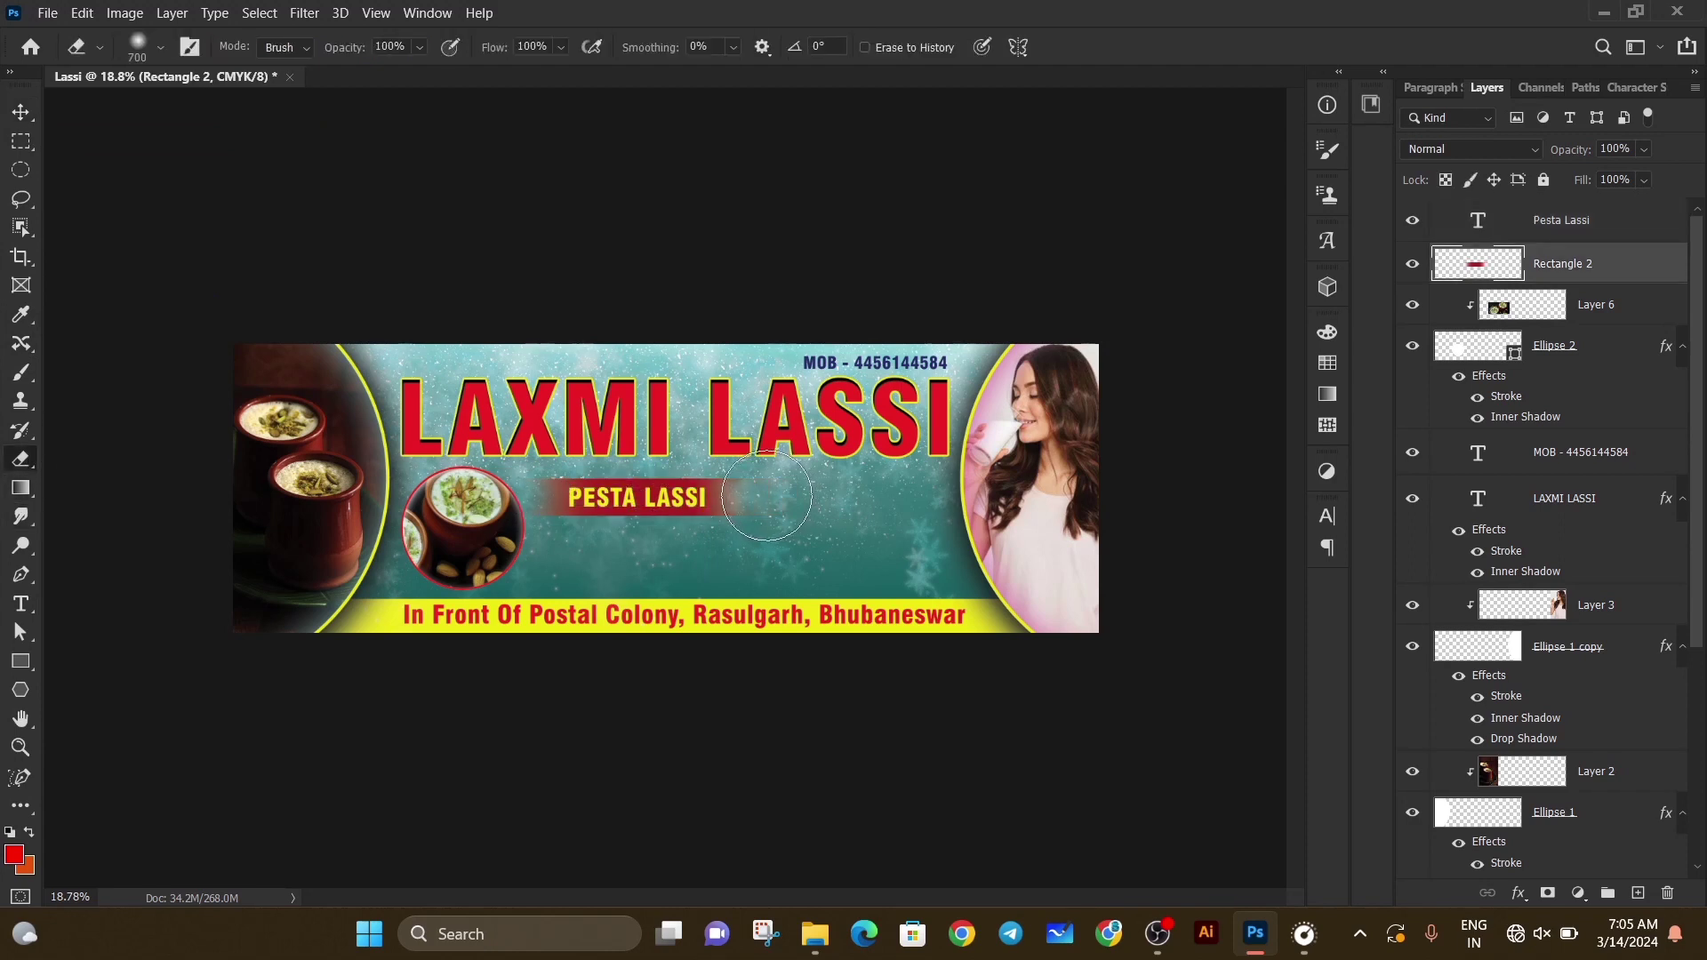
Duplicate the red bar below the first one and centre PESTA LASSI on the upper bar
left_click(20, 113)
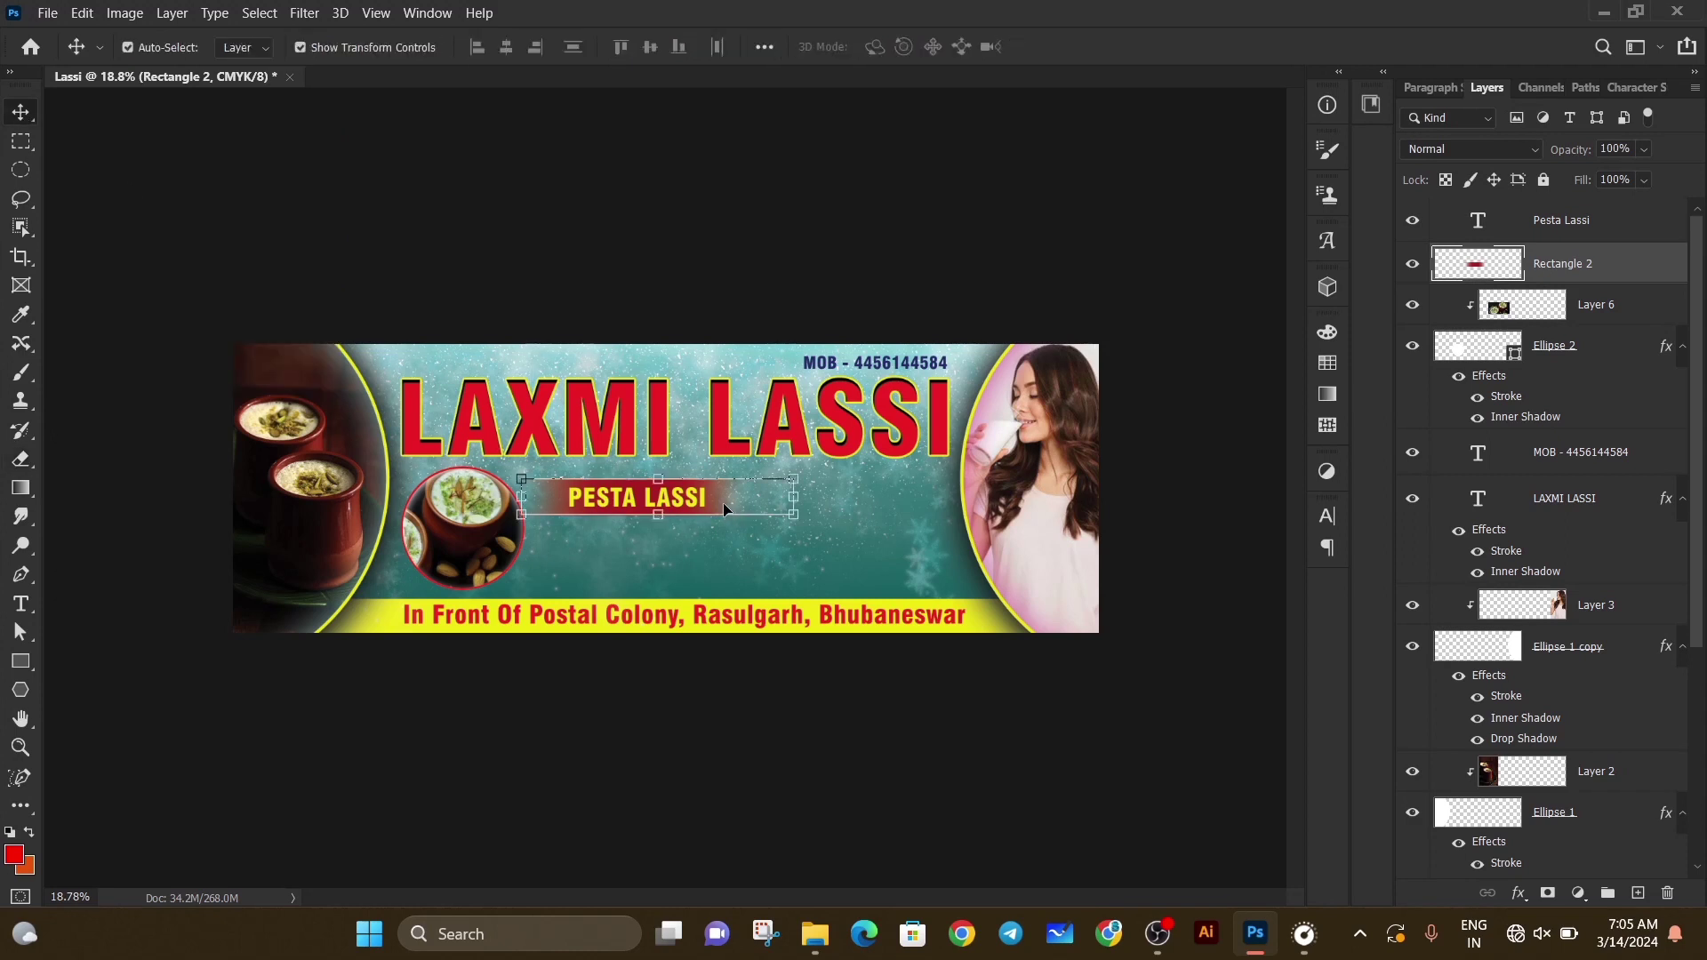
key("ctrl+j")
left_click_drag(723, 503, 718, 571)
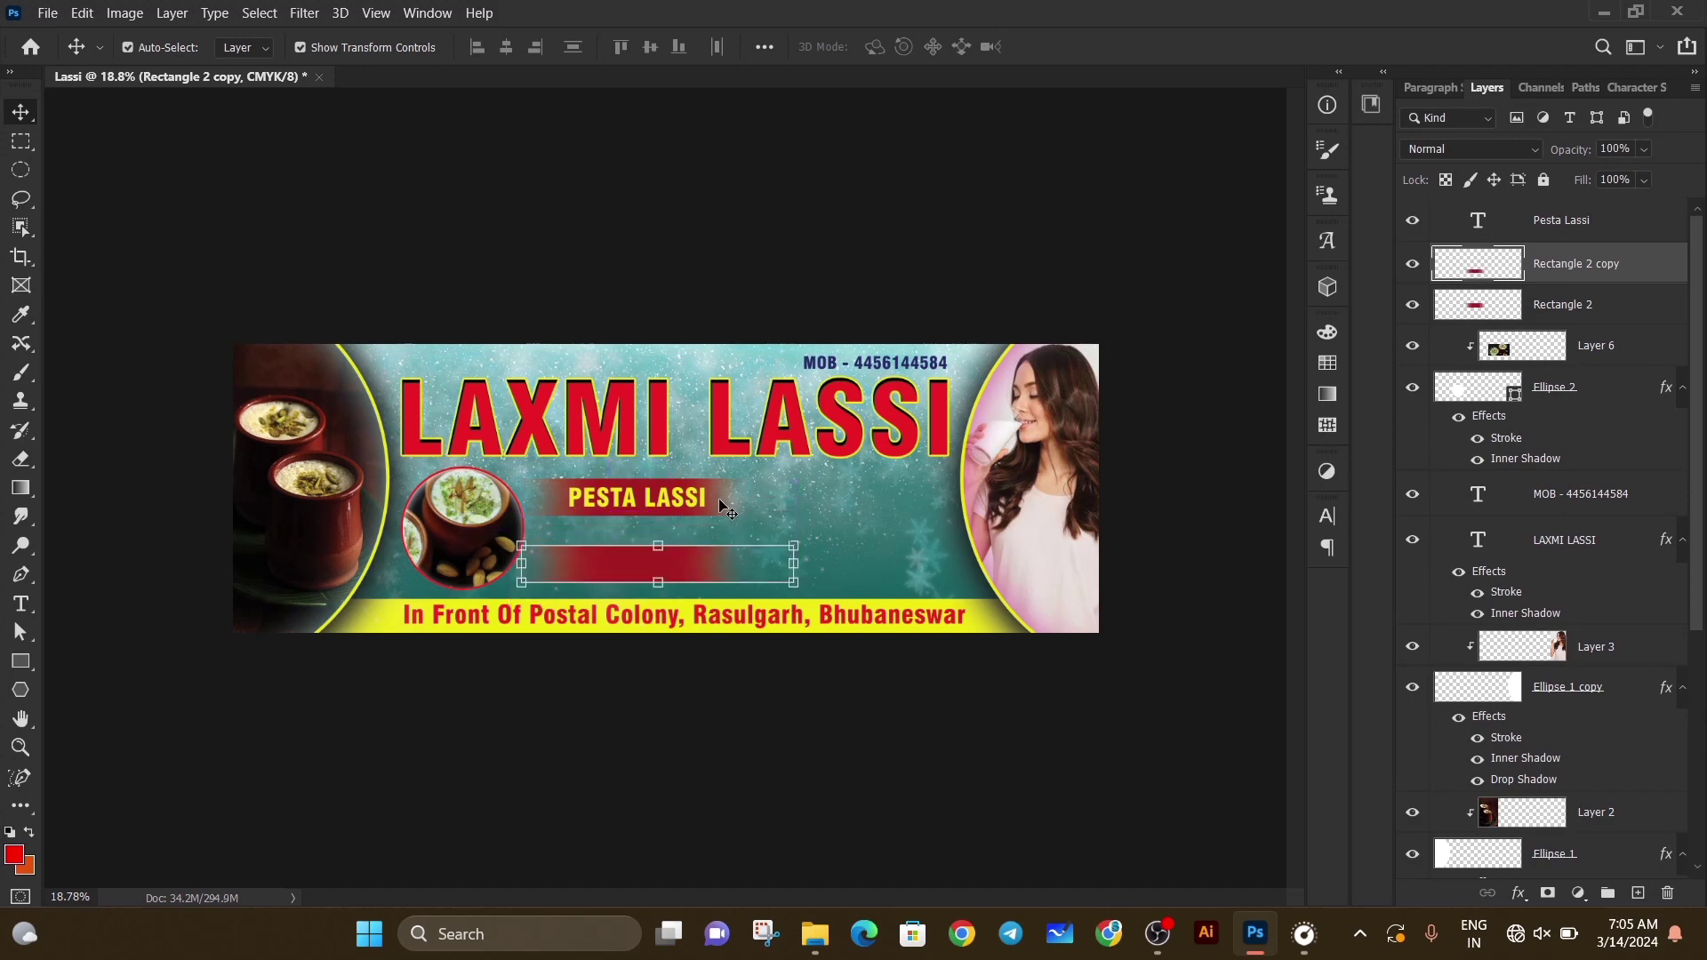
left_click_drag(718, 498, 675, 502)
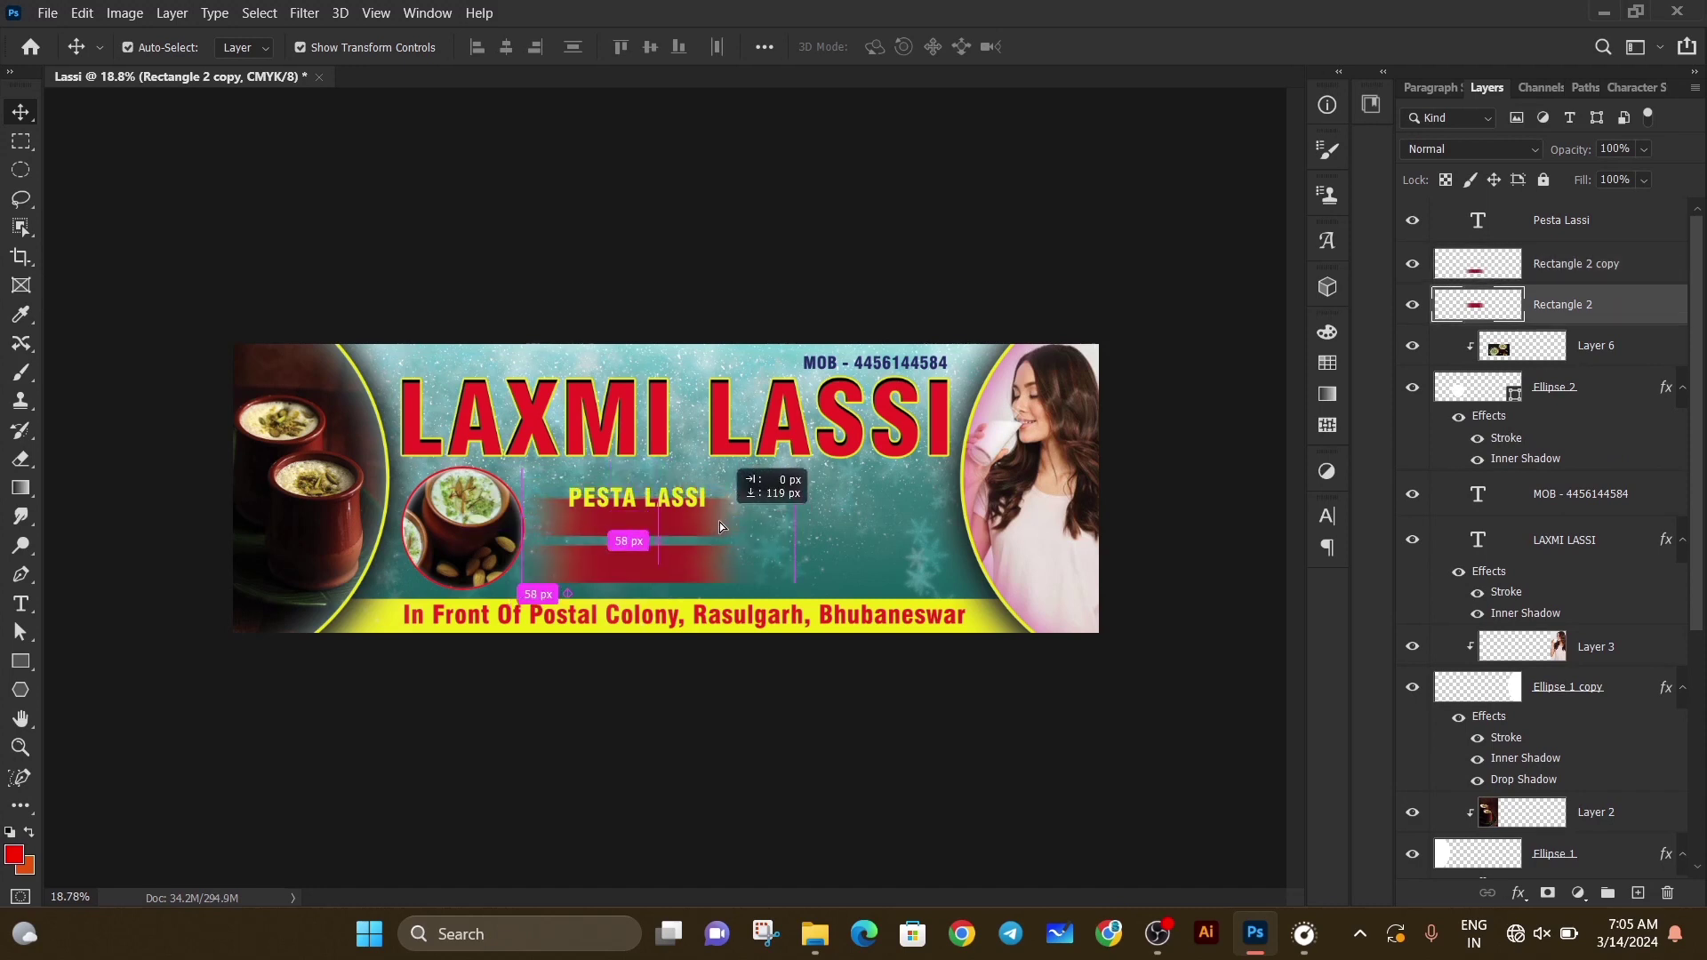
left_click(671, 486)
left_click_drag(665, 501, 665, 520)
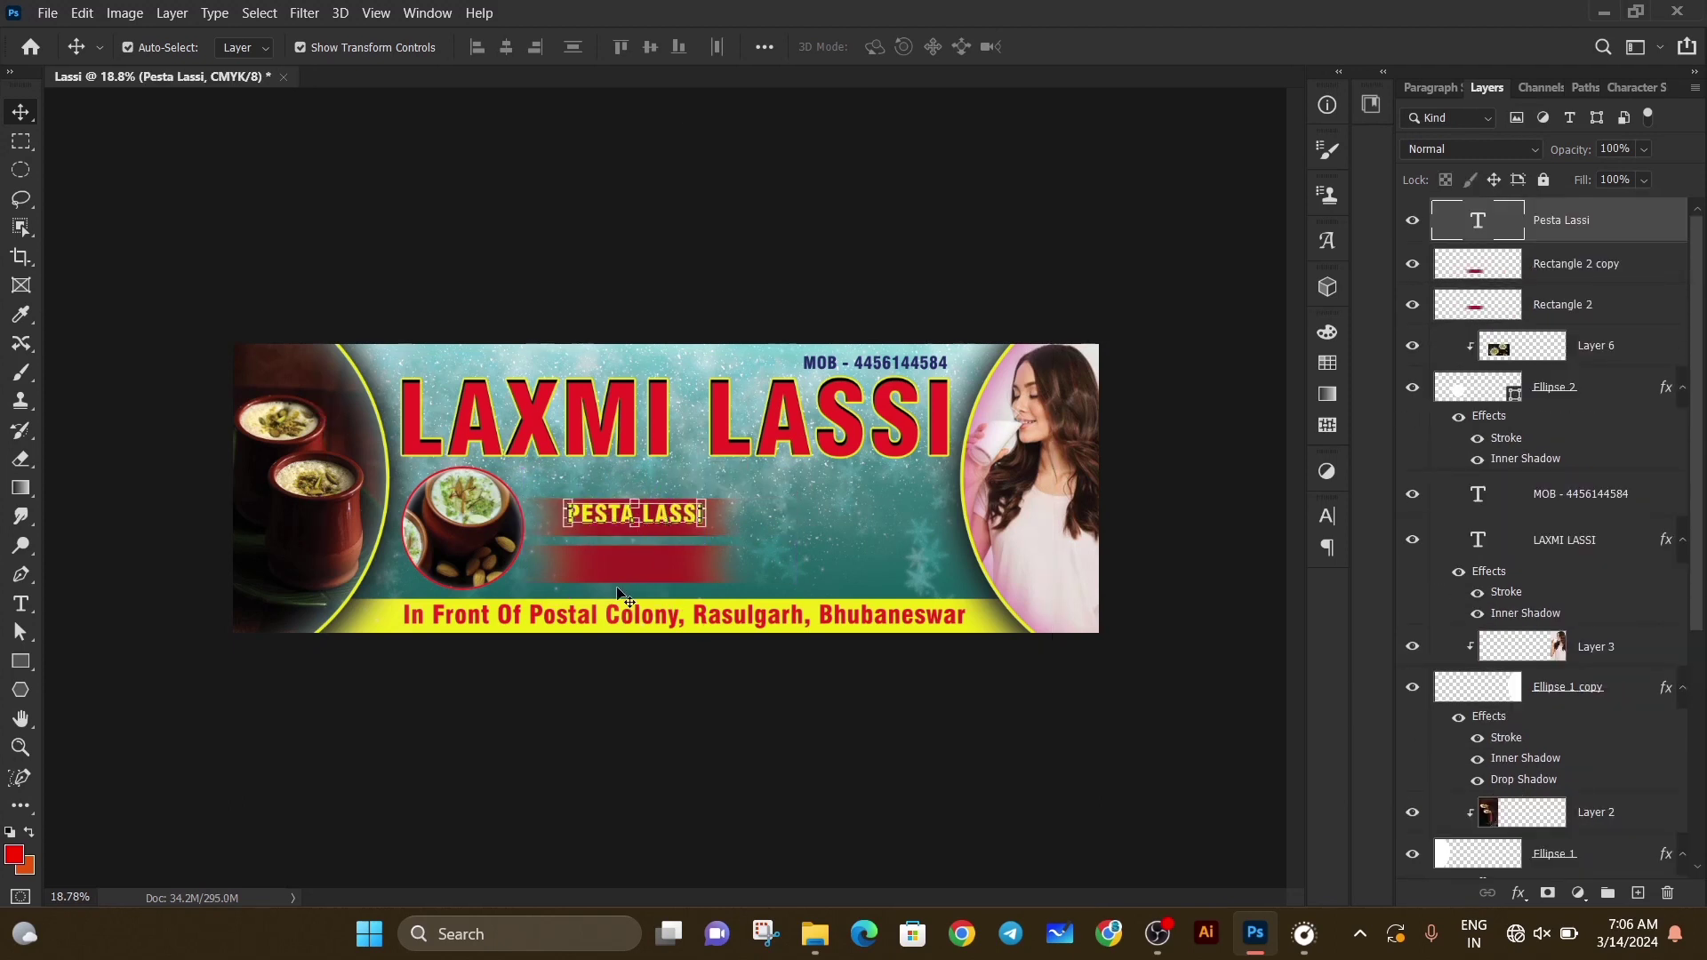
Type CHOCOLATE on the lower red bar and centre the yellow text on it
key("t")
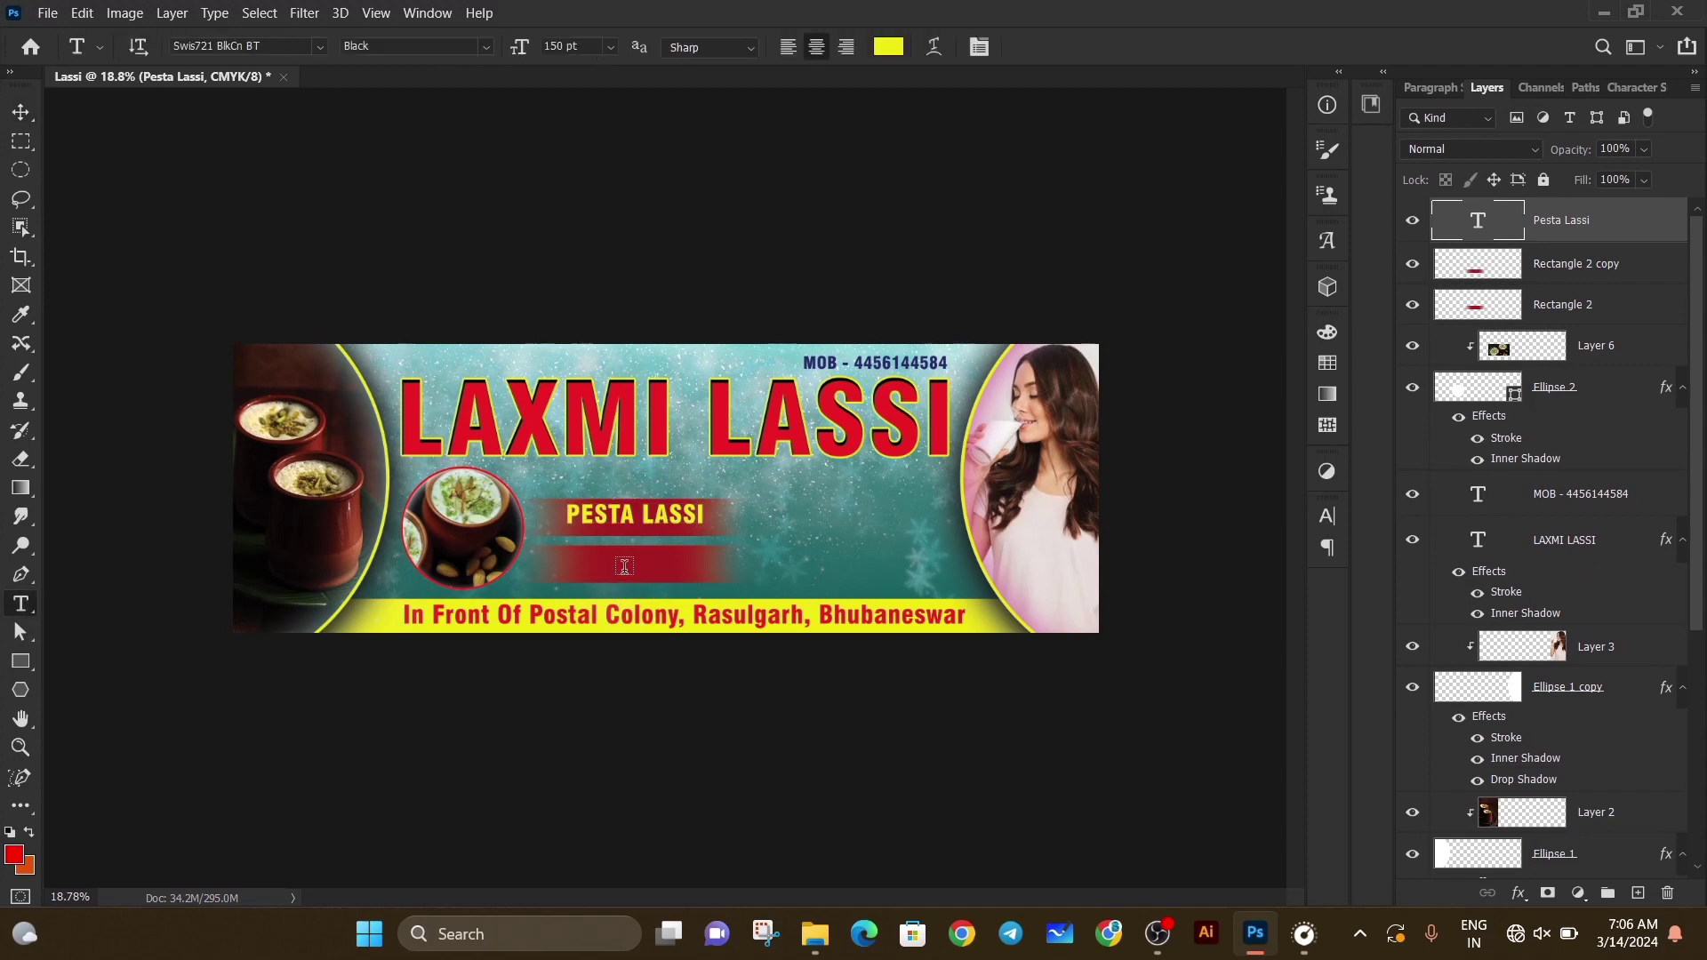
left_click(622, 569)
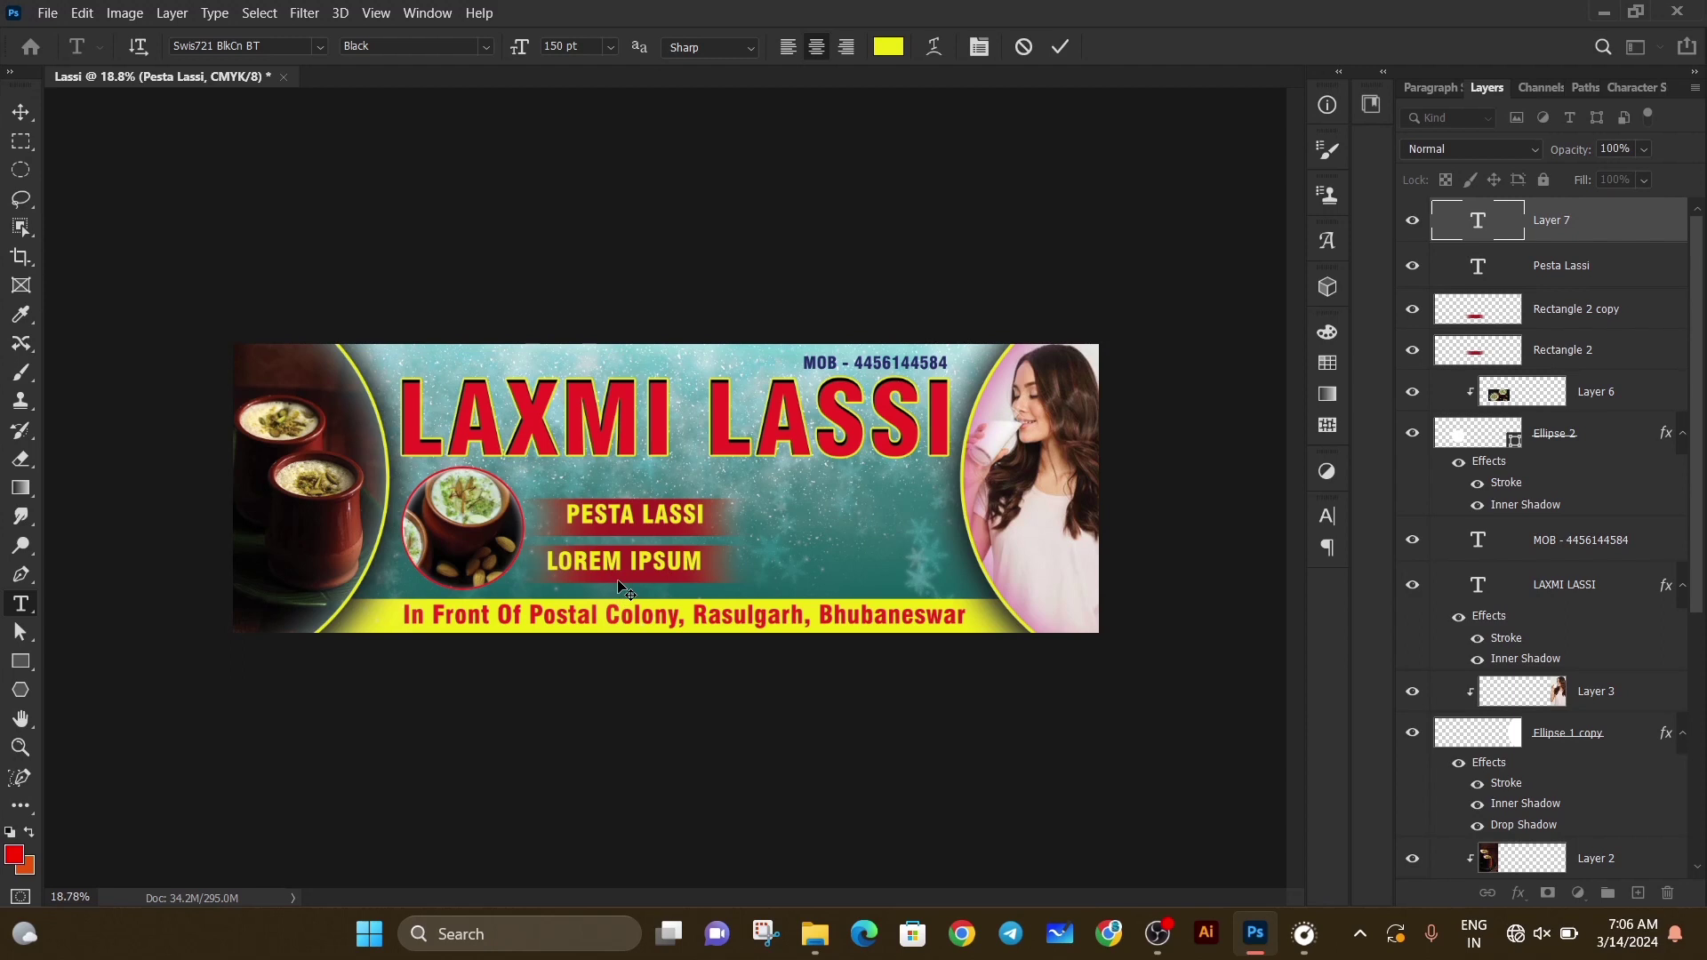
type("CHOCOLATE")
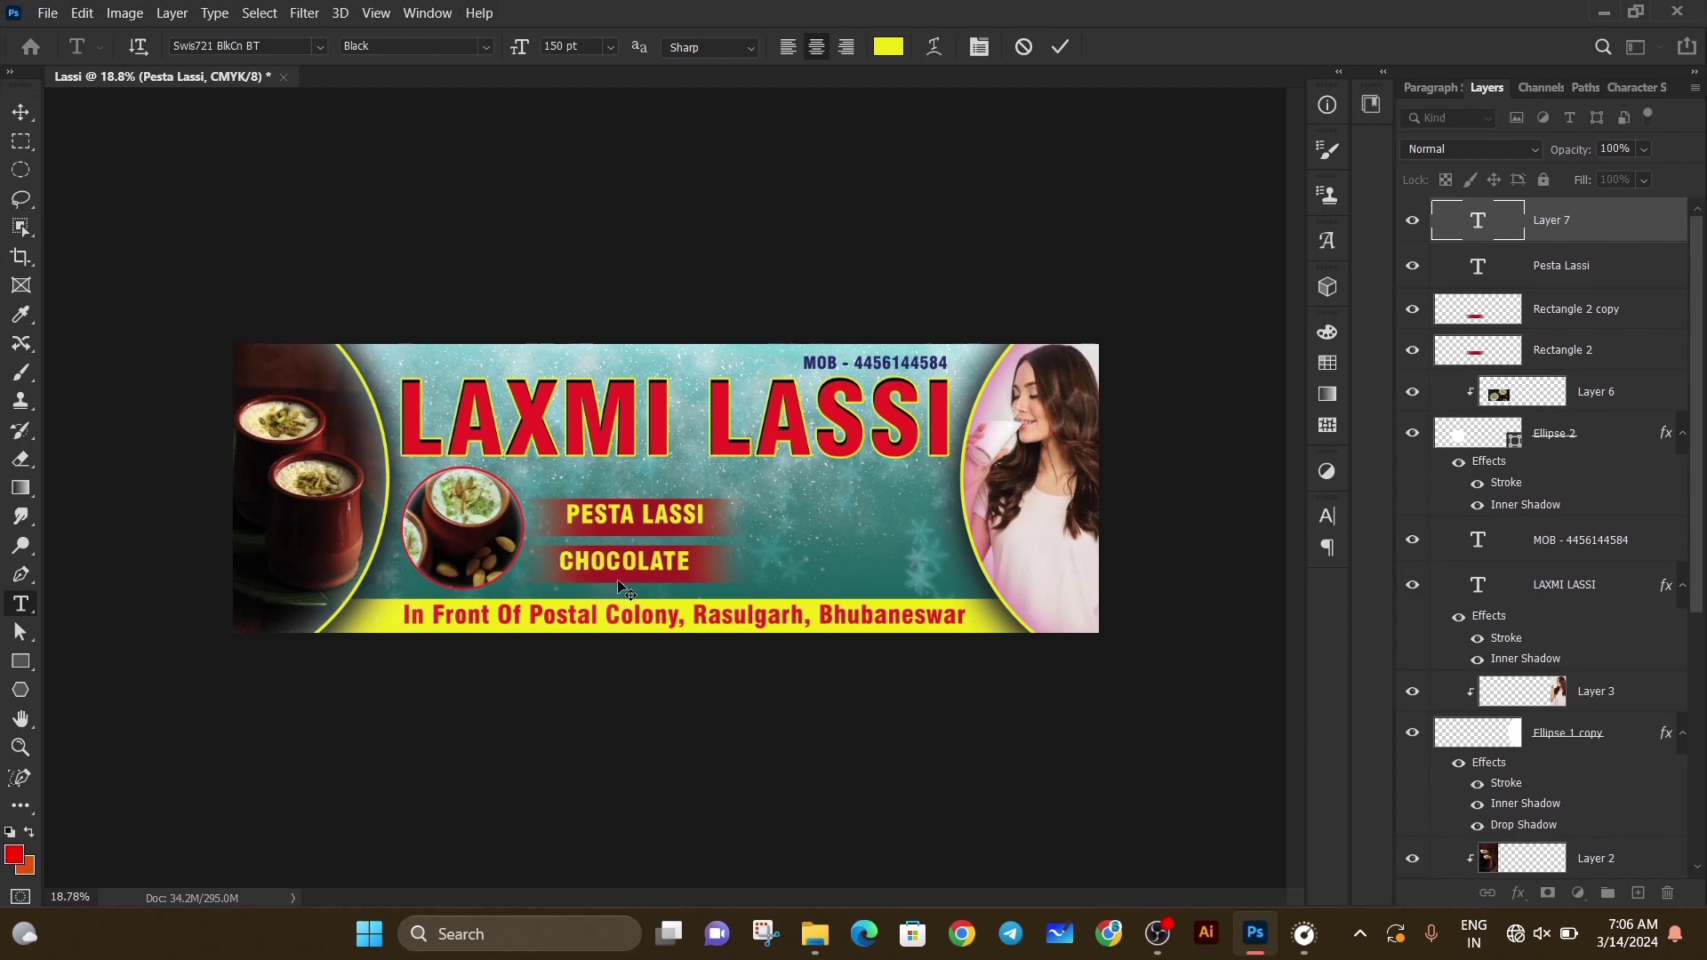
left_click(1060, 47)
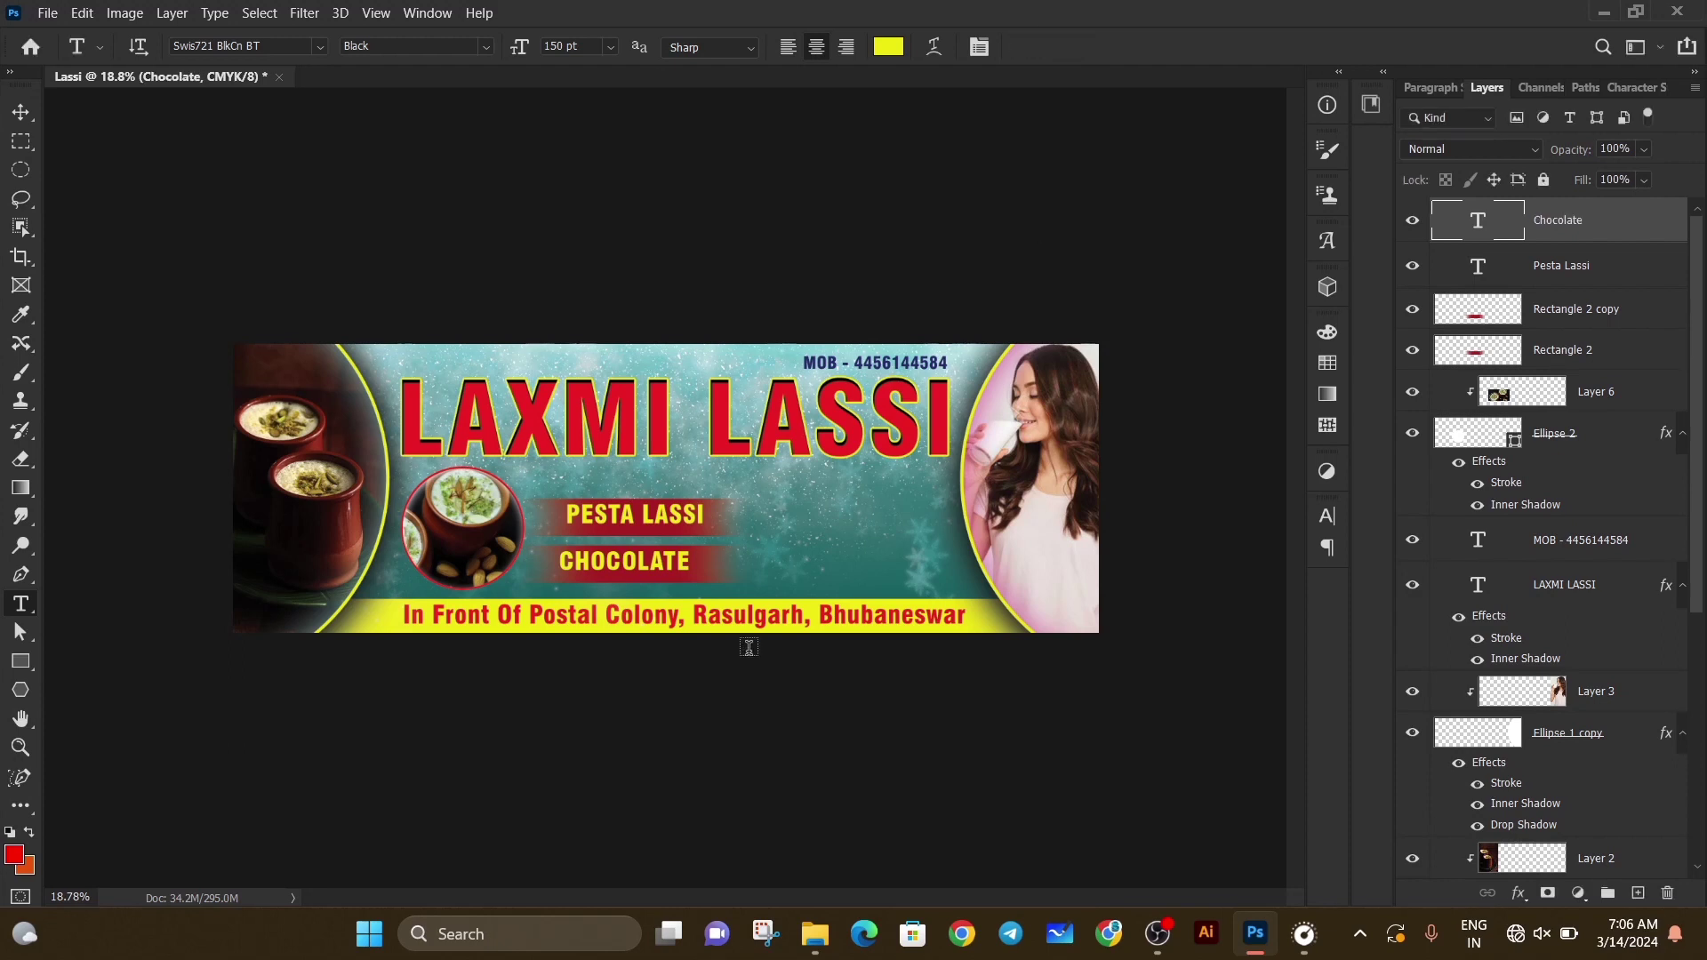
key("v")
left_click_drag(591, 566, 597, 570)
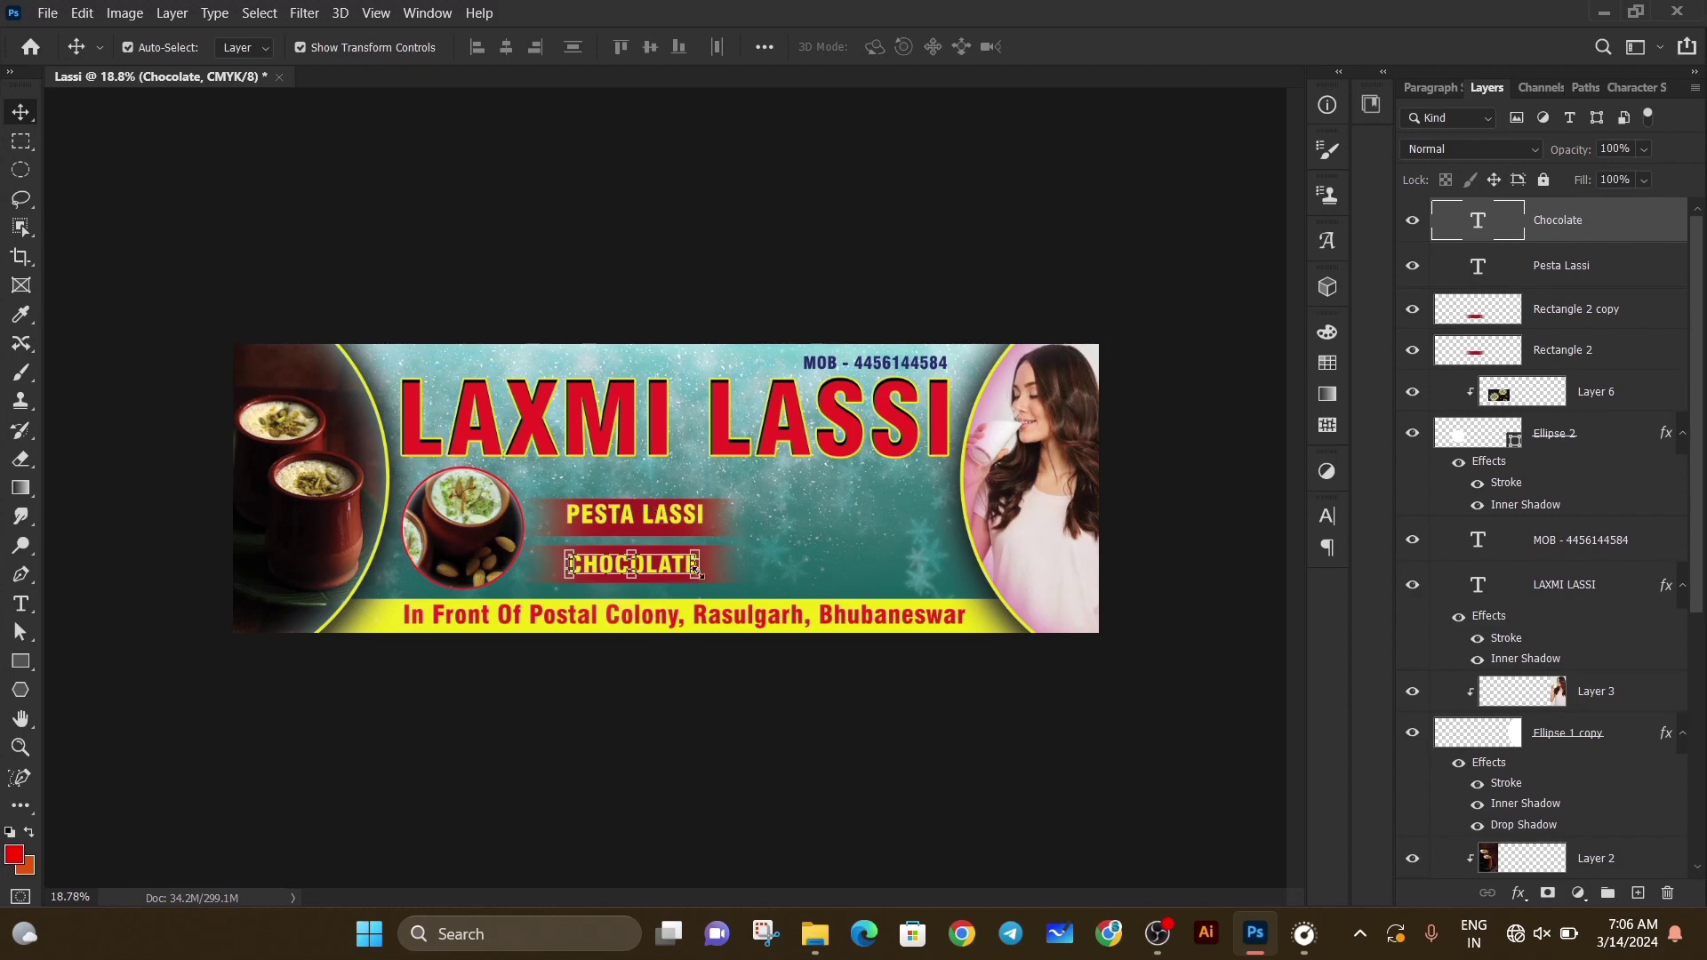
left_click(827, 512)
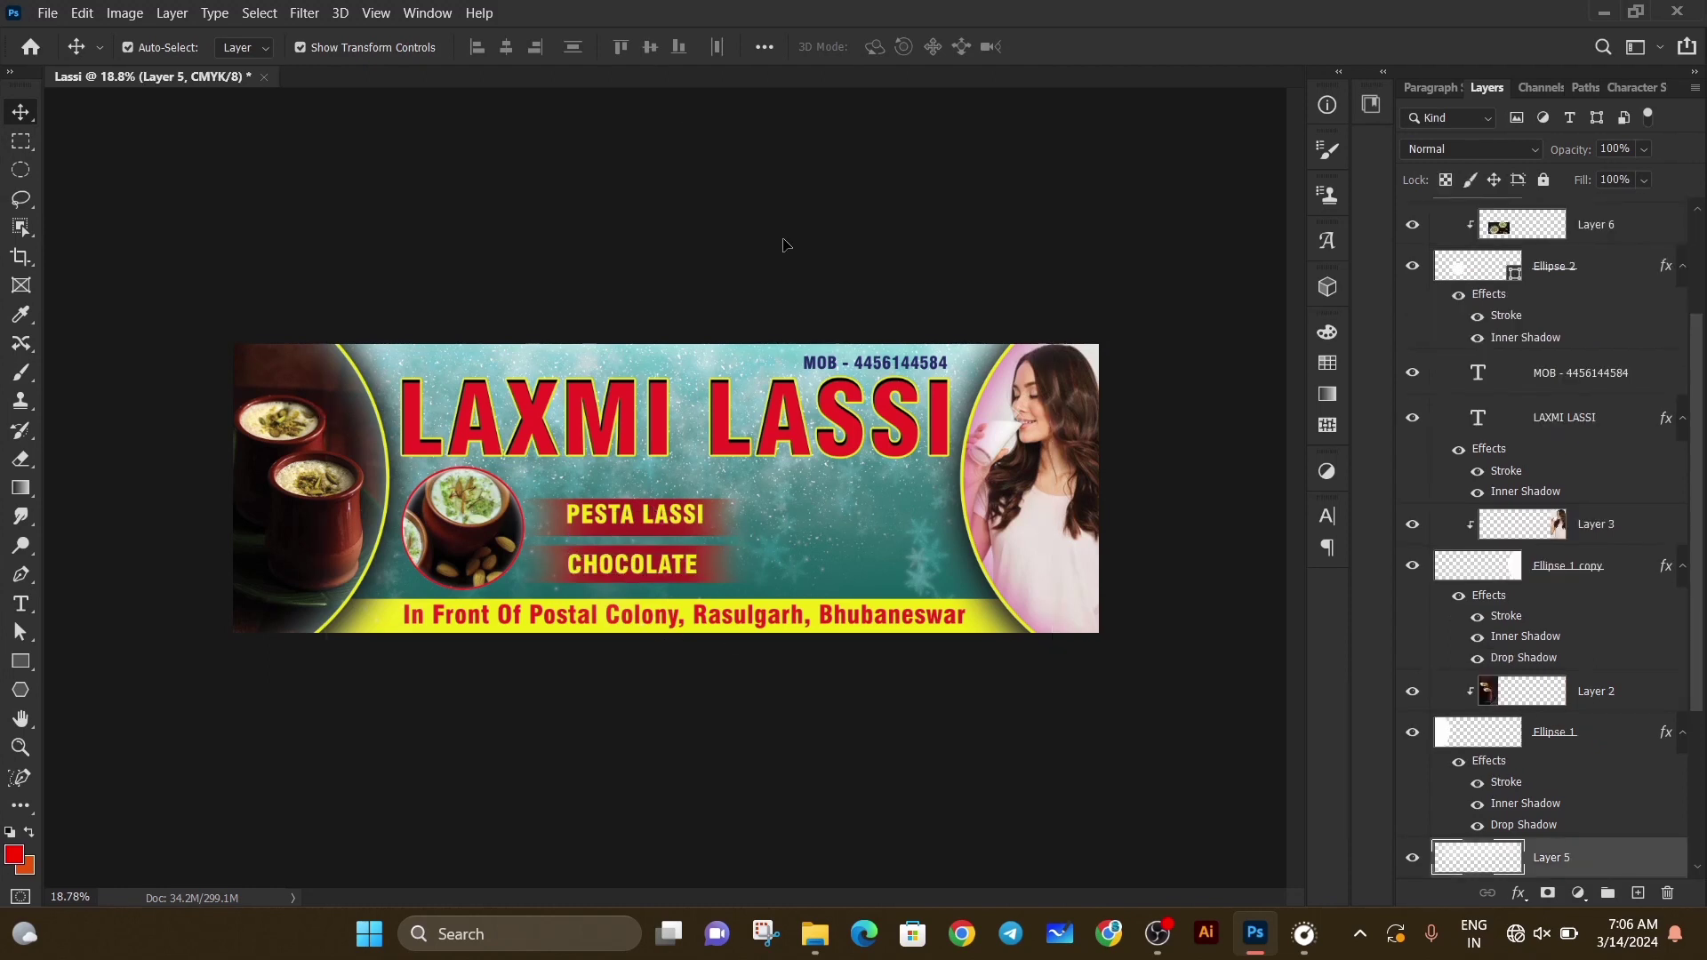
Copy the lower red bar to the right and label the upper right ribbon HANDI LASSI
left_click(720, 569)
mouse_move(720, 568)
left_mouse_down("alt")
mouse_move(932, 510)
mouse_move(889, 556)
left_mouse_up("alt")
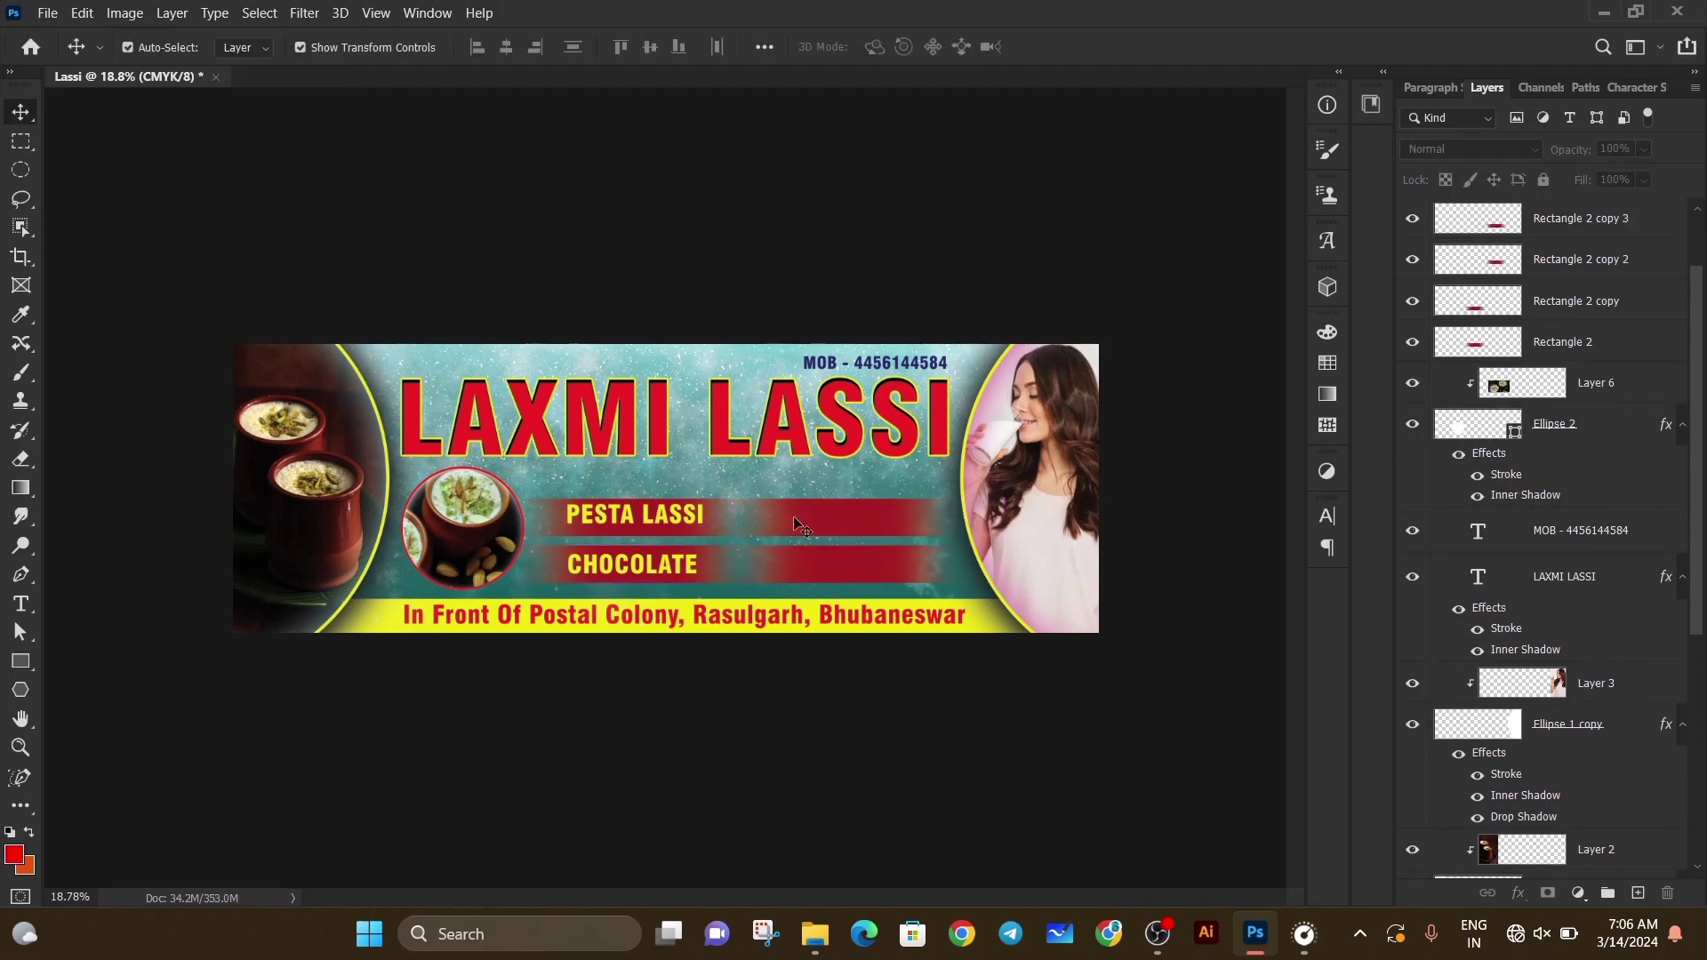
left_click(20, 603)
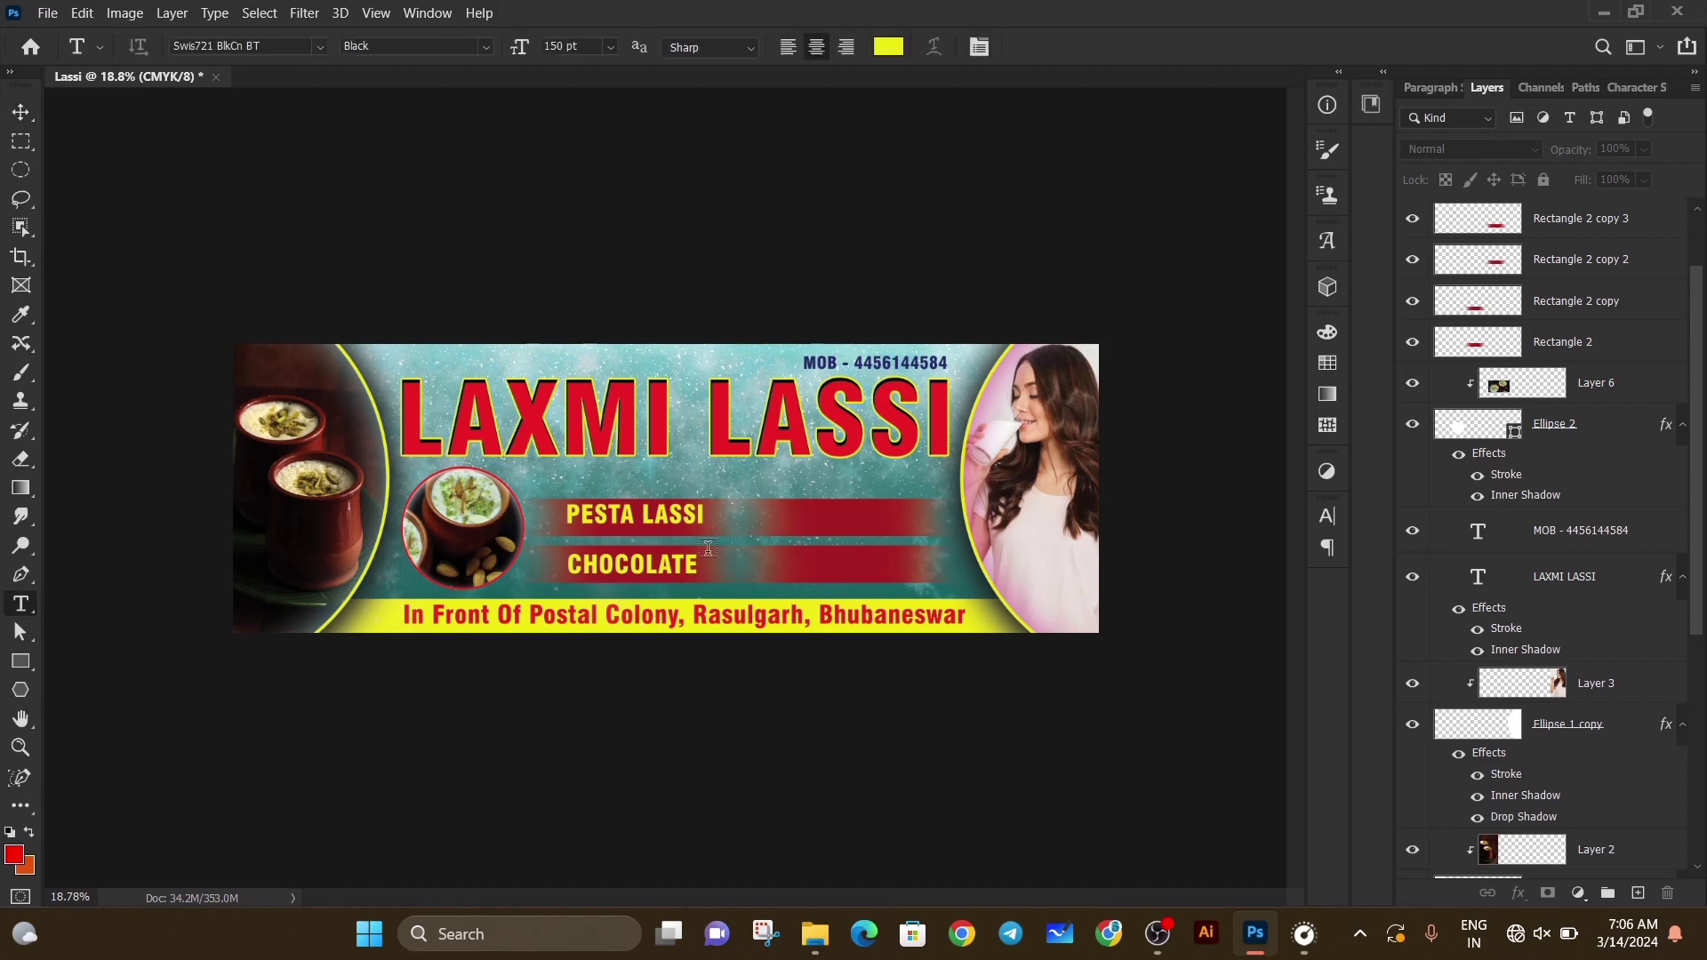
left_click(857, 512)
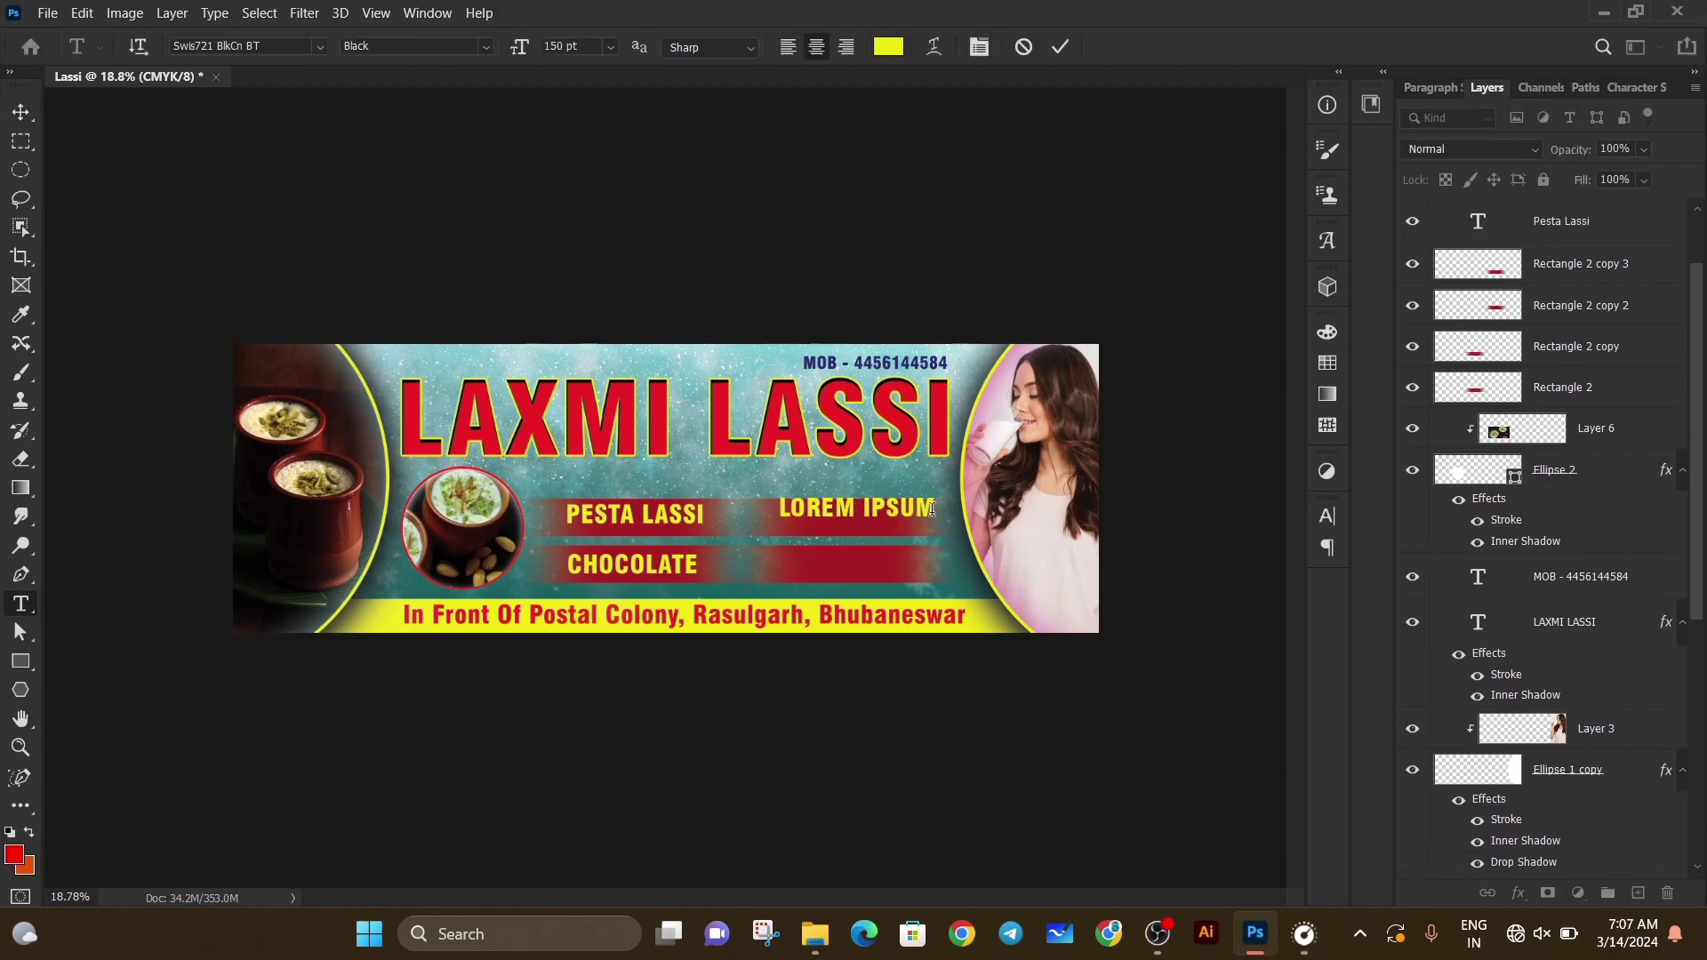
type("HA")
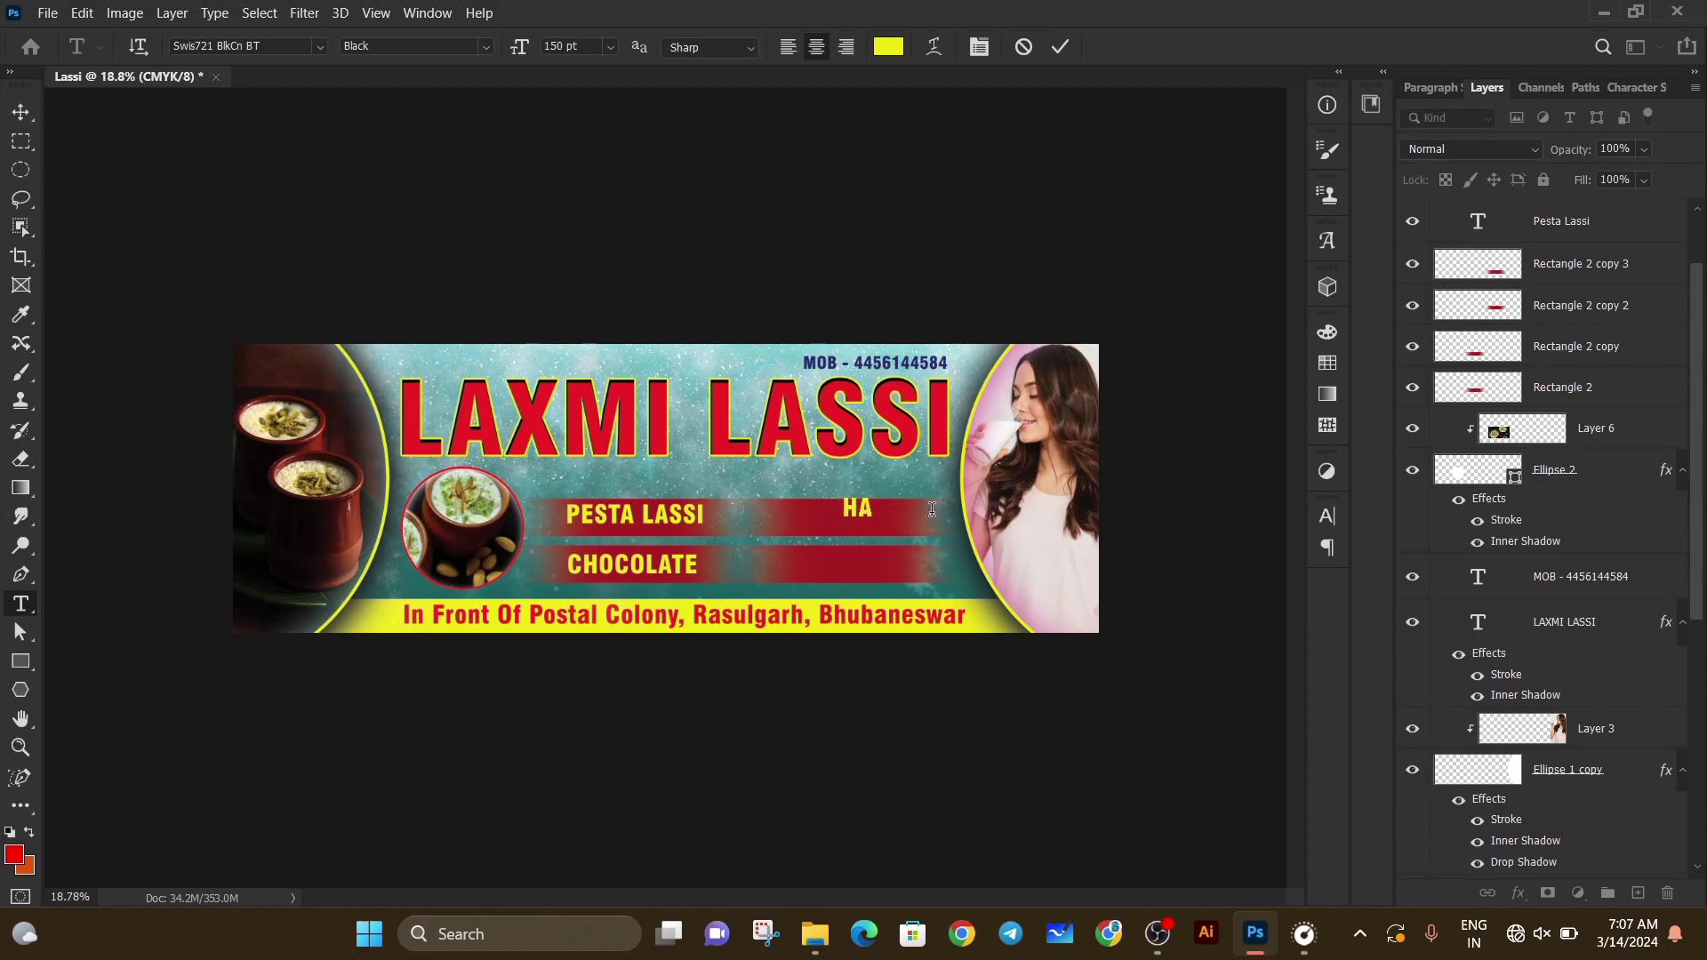
type("ndi lassi")
key("ctrl+Return")
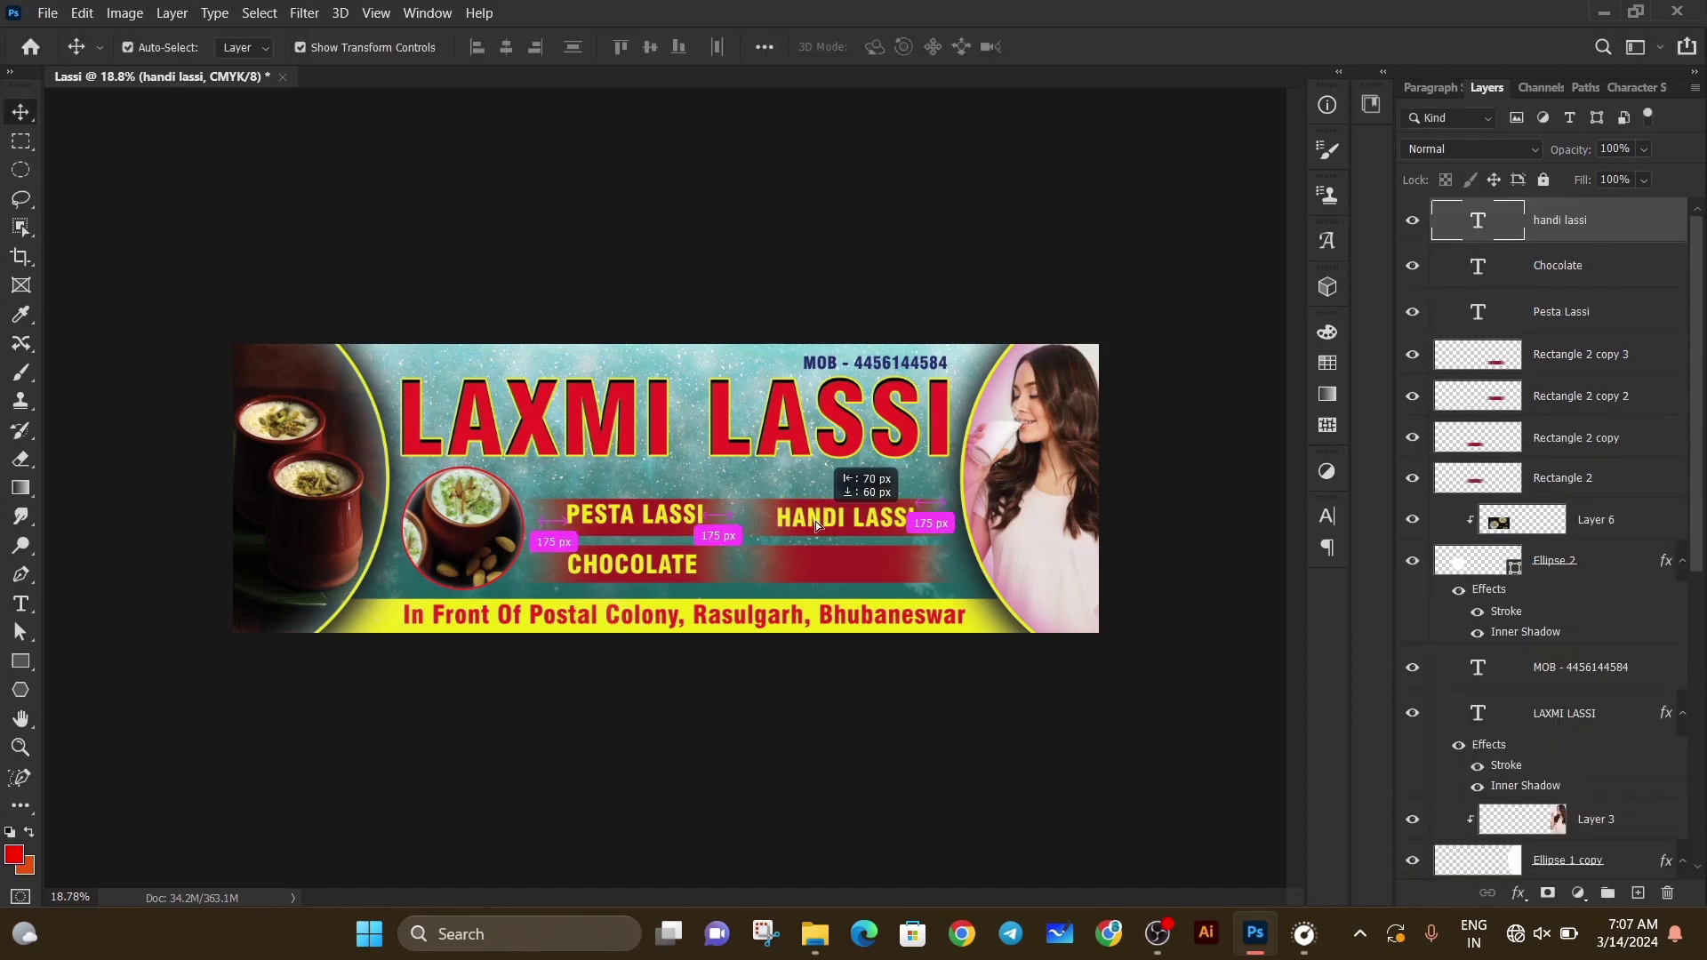
key("v")
Add the LOREM IPSUM label on the lower right red ribbon
key("t")
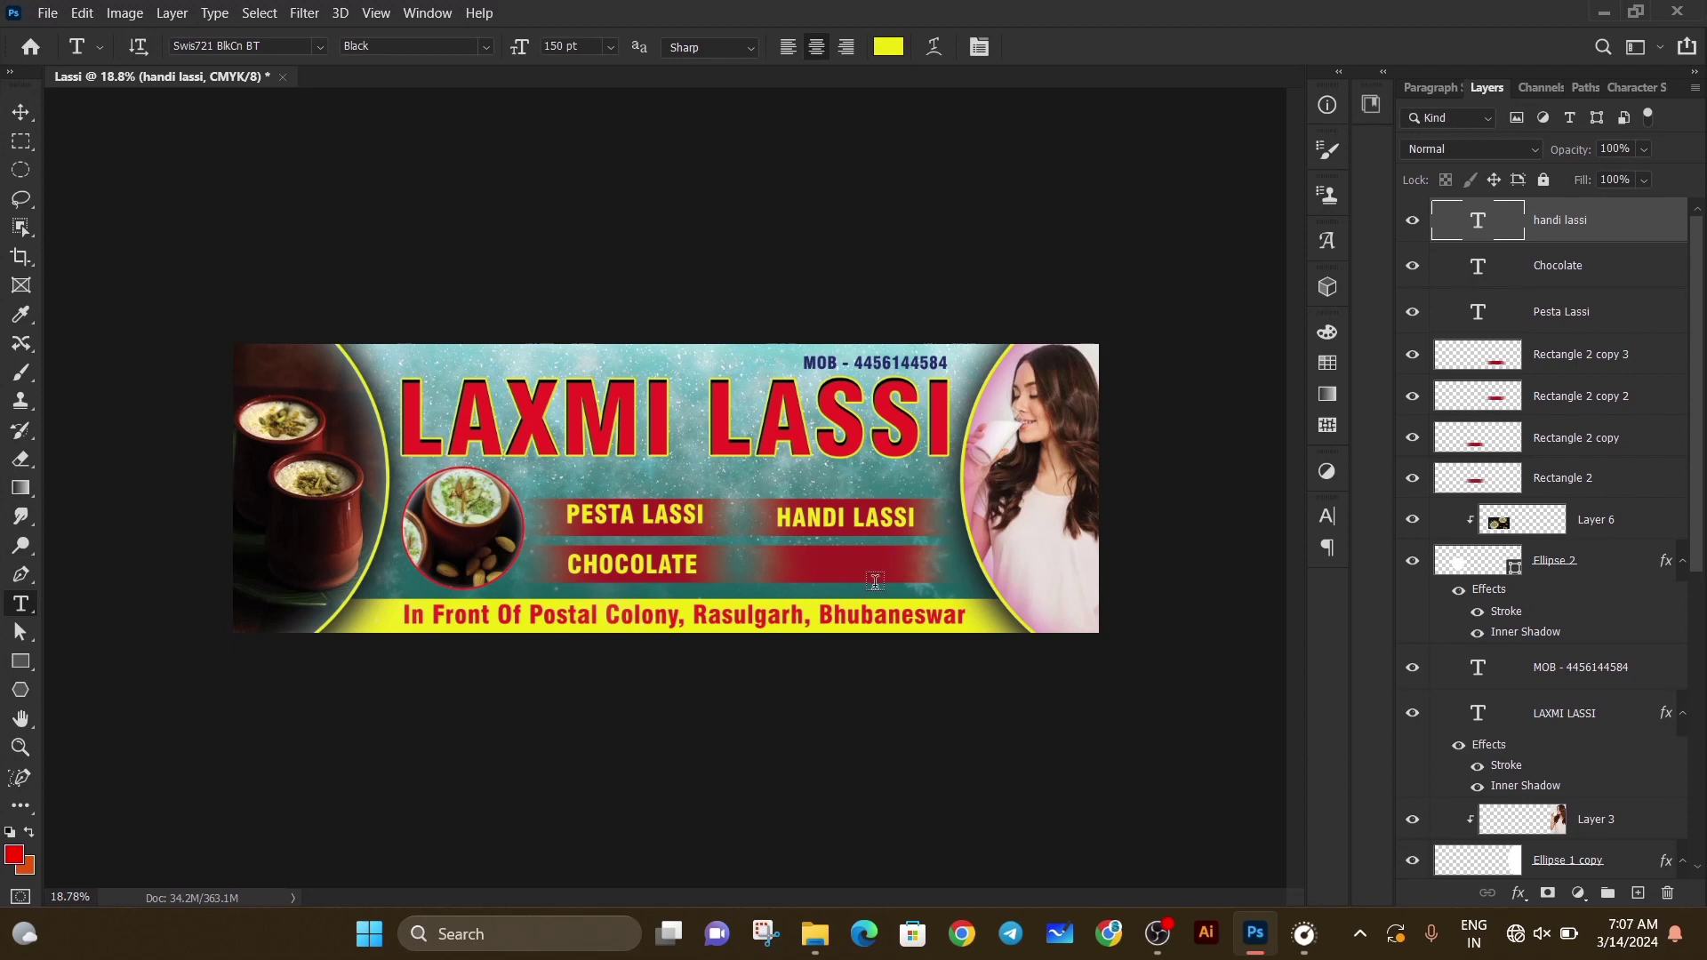
left_click(848, 572)
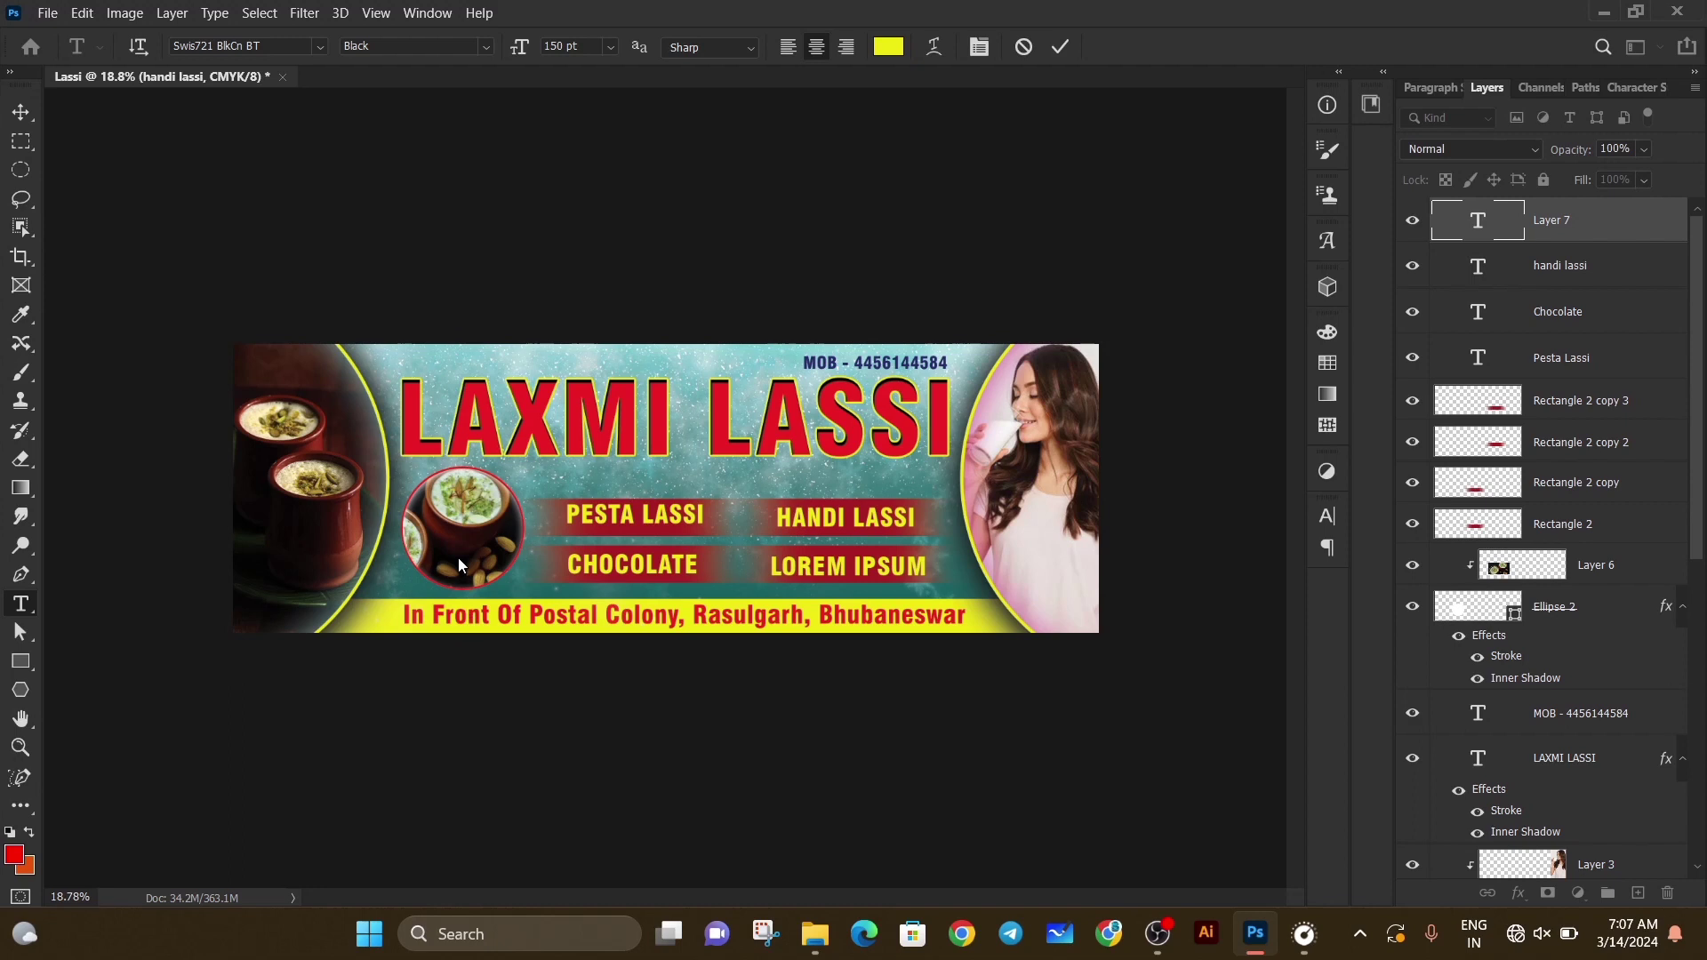
key("ctrl+Return")
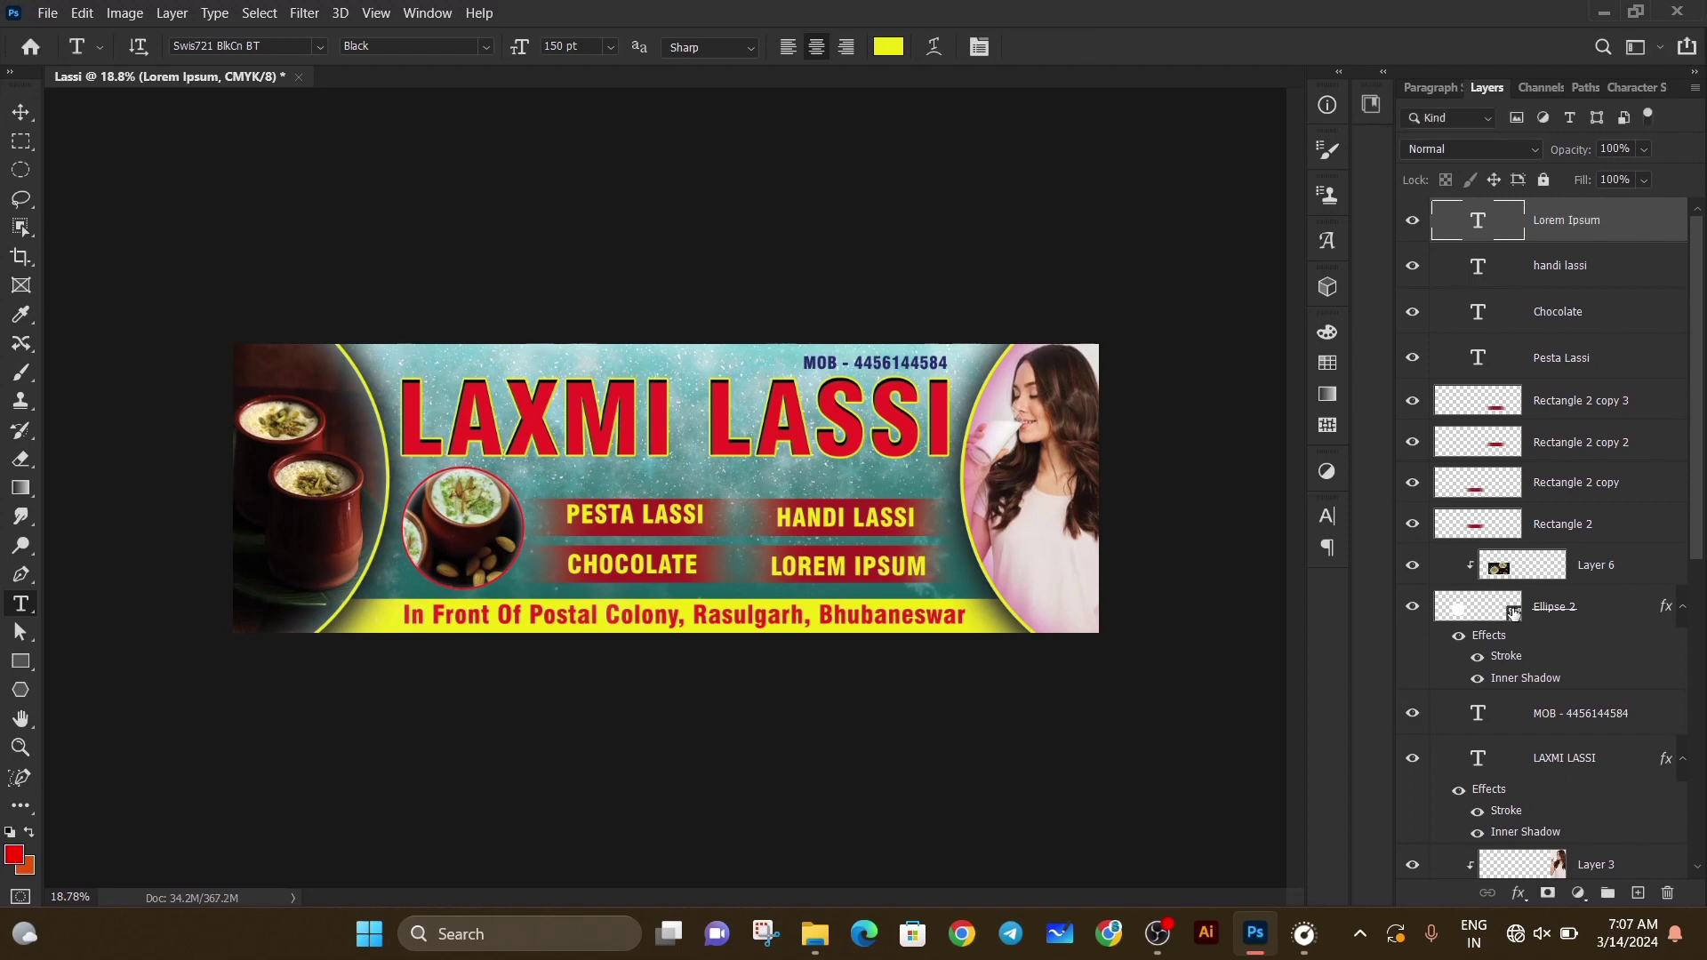
key("v")
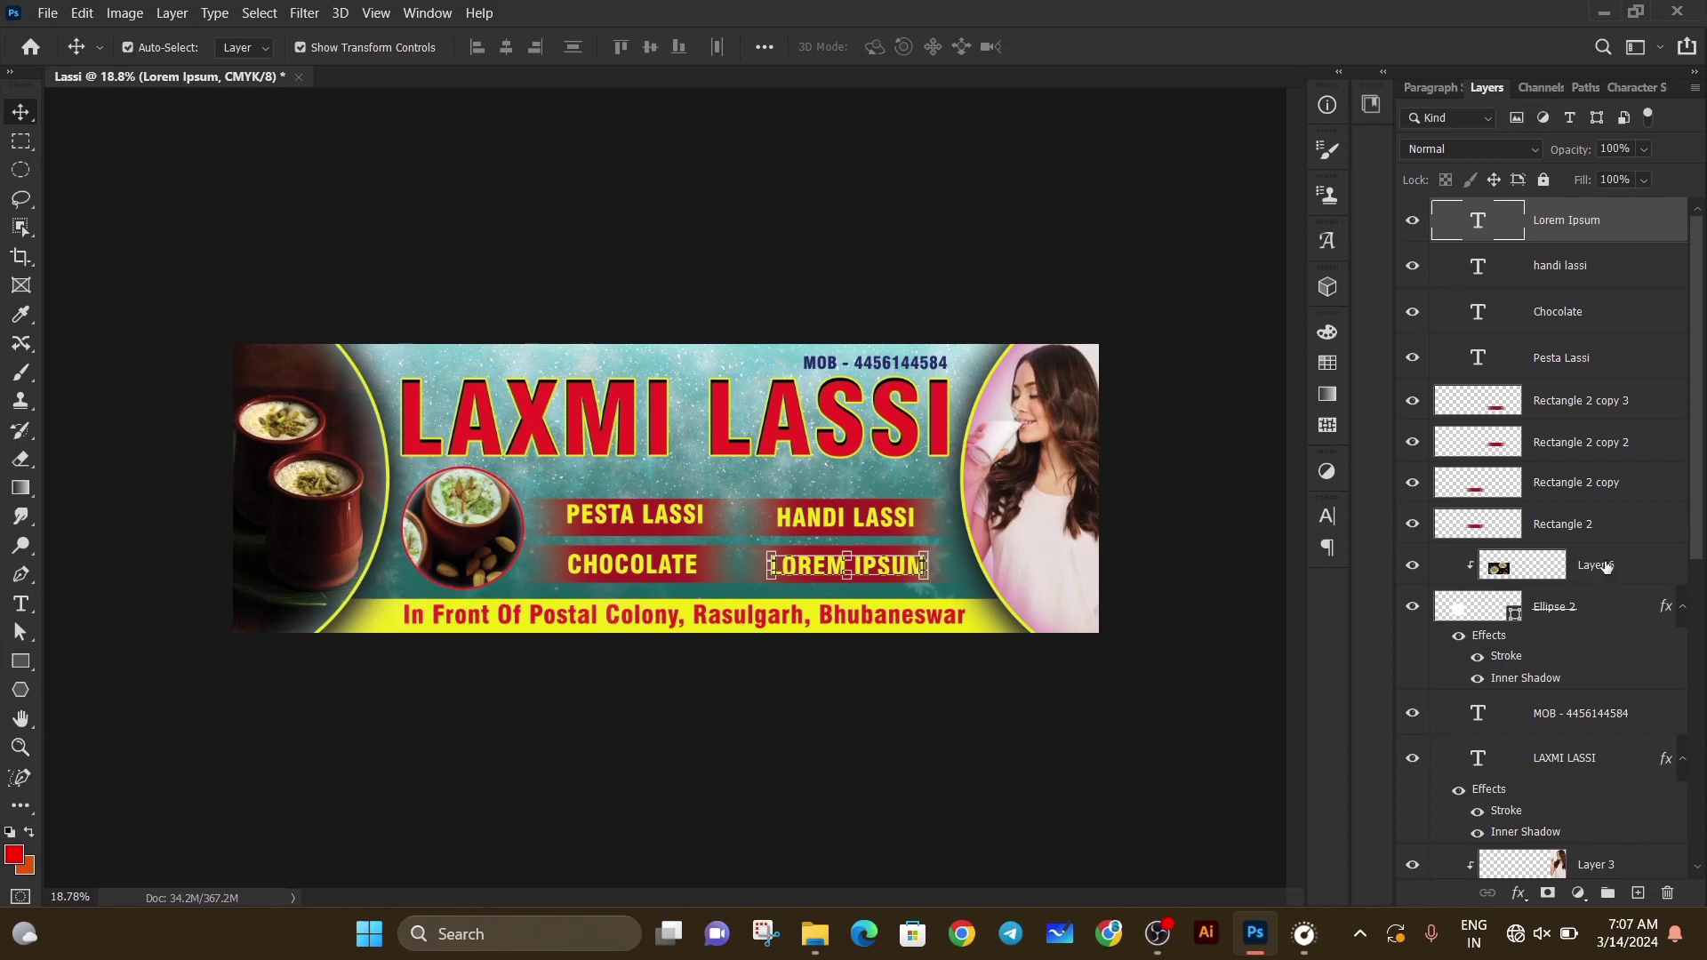
Draw a long white strip, Rectangle 3, beneath LAXMI LASSI and nudge it slightly right
scroll(1607, 567, "down", 5)
left_click(1620, 818)
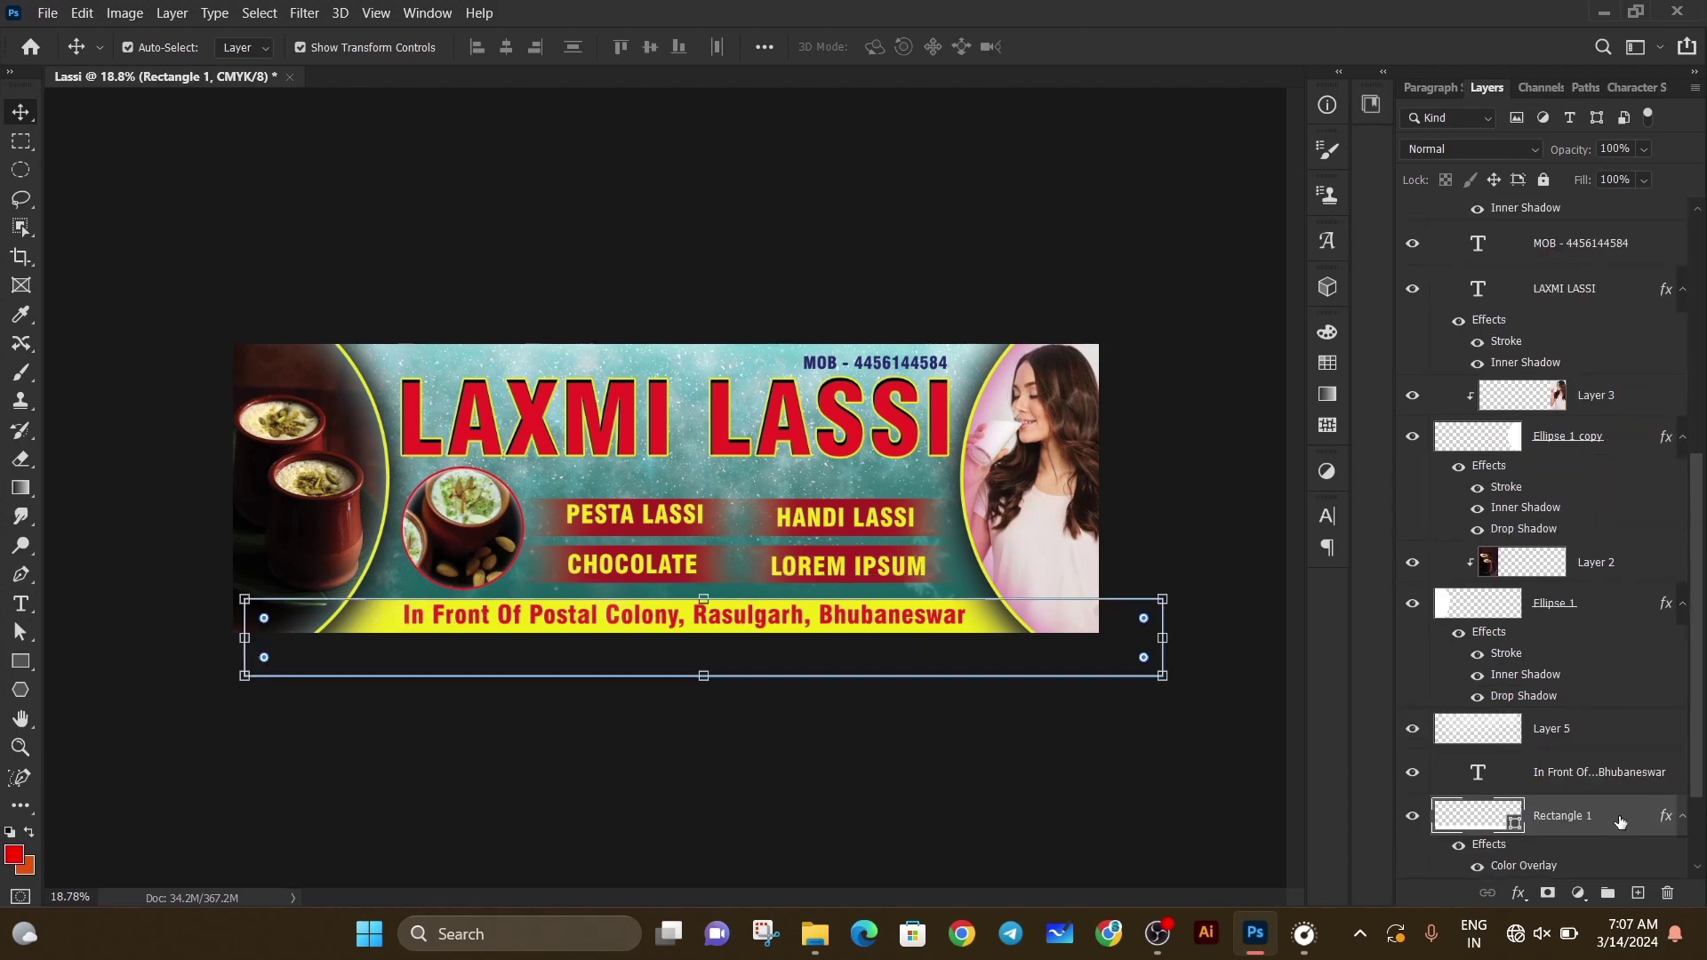
scroll(1625, 840, "down", 3)
scroll(1627, 789, "down", 1)
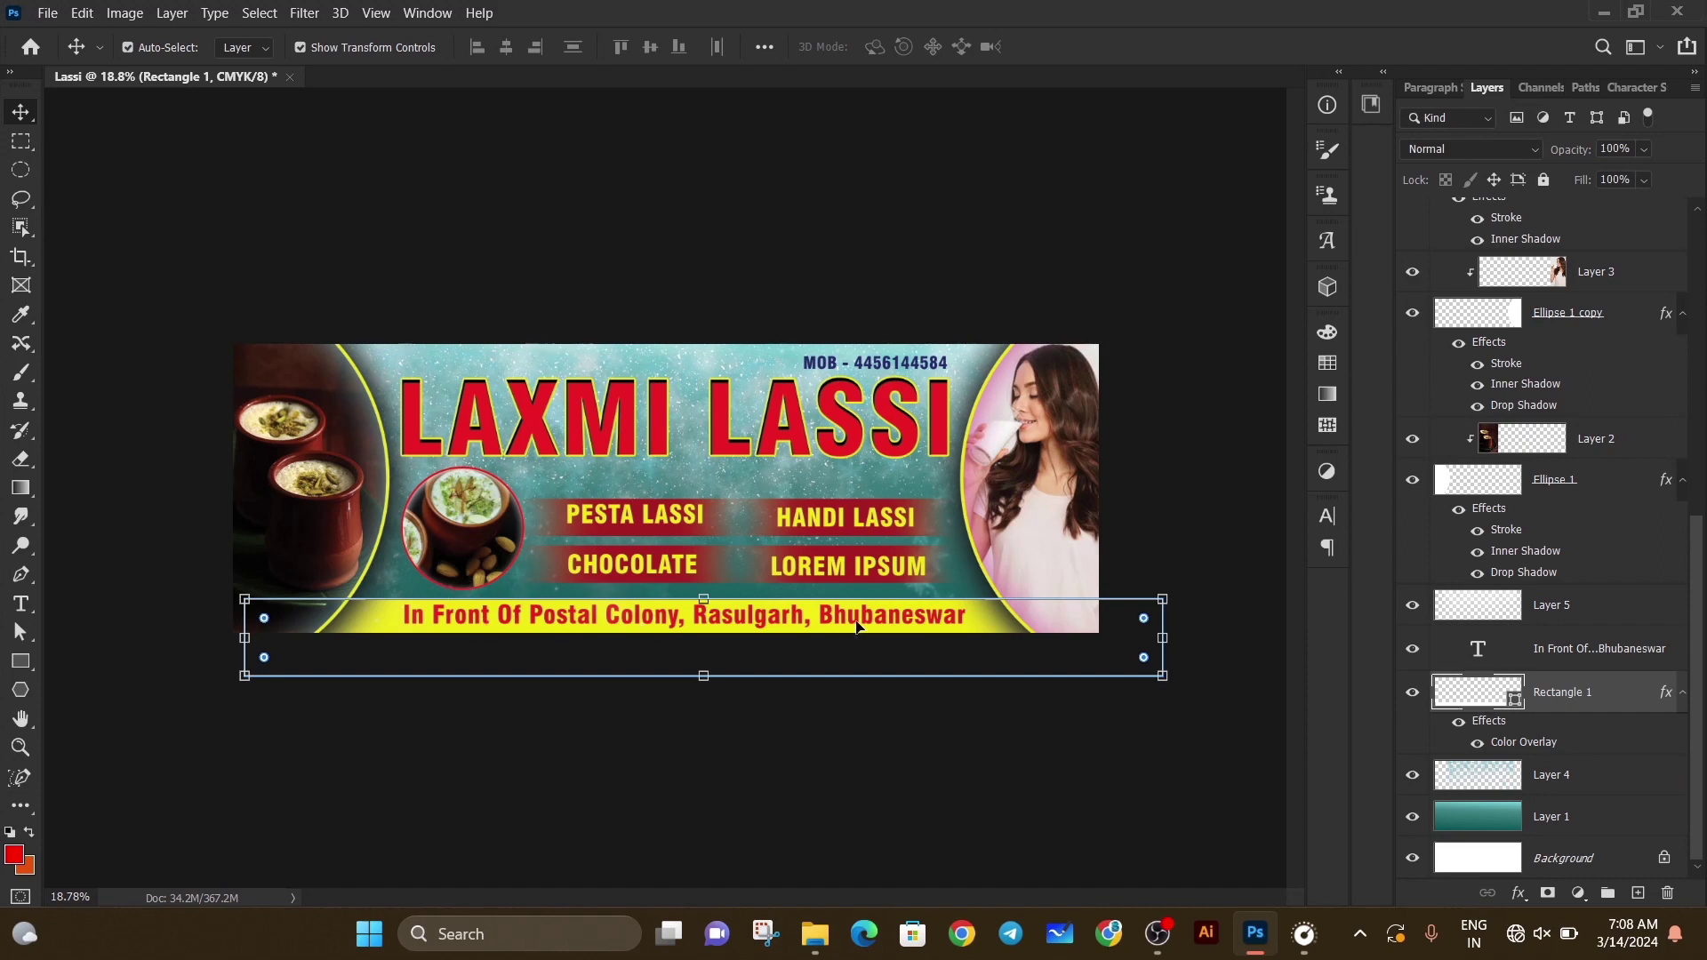
left_click(23, 665)
left_click_drag(487, 459, 969, 492)
left_click_drag(1564, 697, 1565, 769)
scroll(1640, 794, "down", 1)
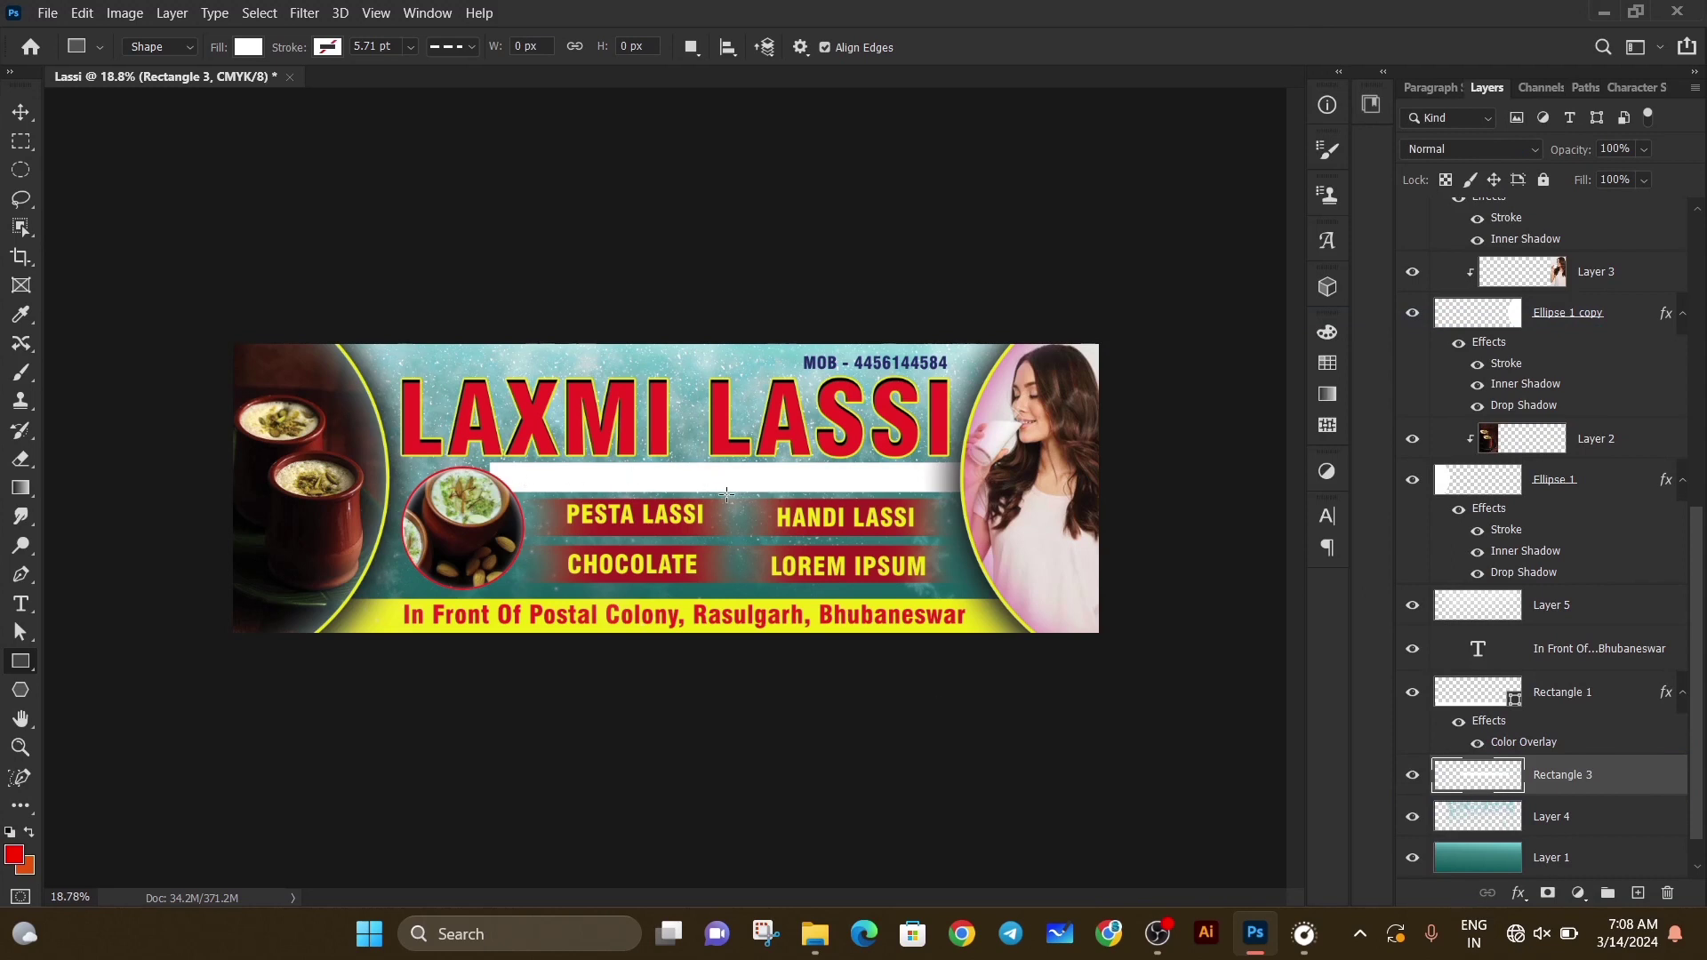
left_click(21, 112)
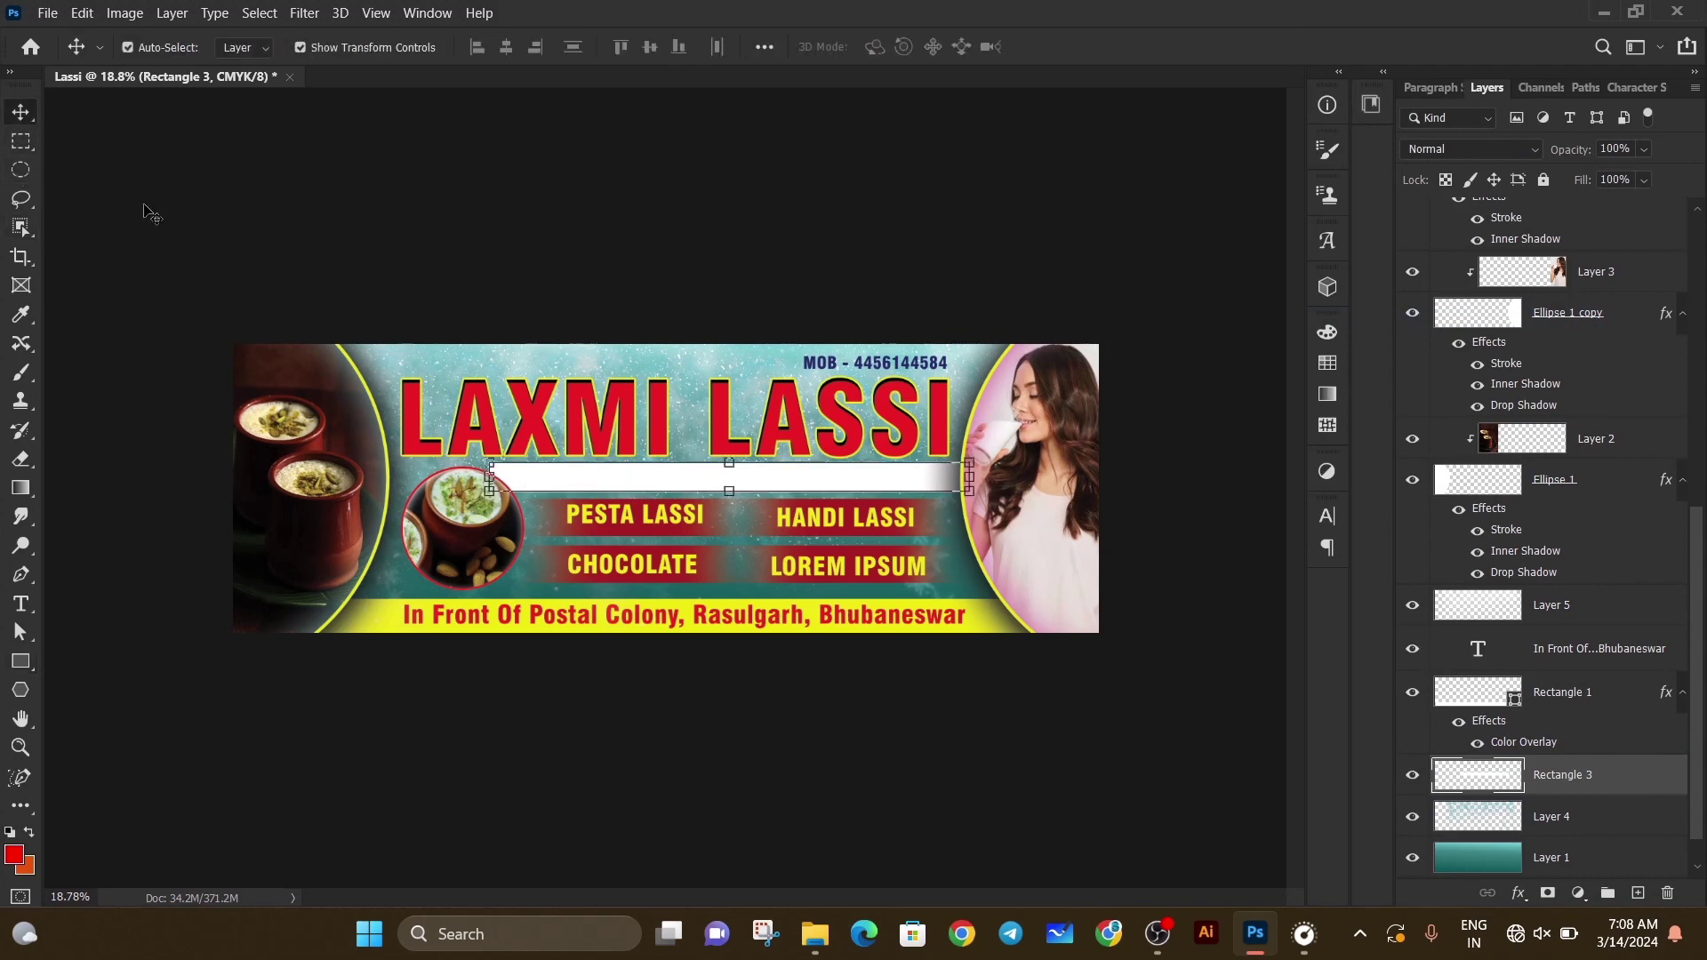
left_click_drag(582, 483, 614, 484)
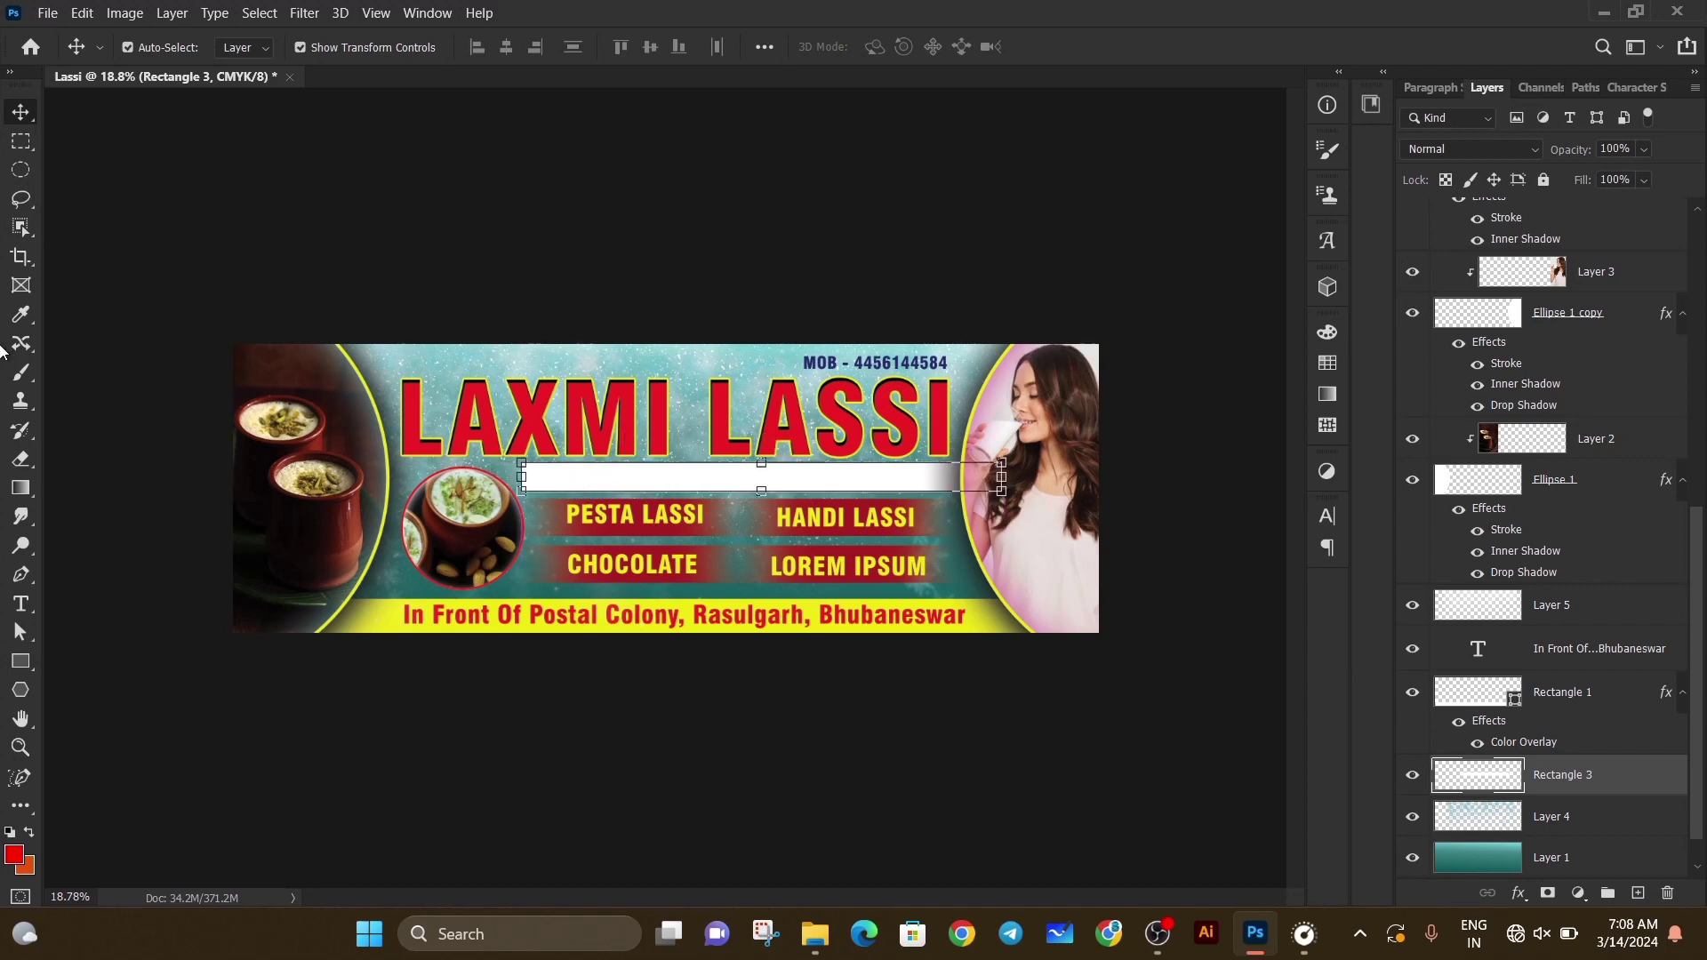
left_click(21, 603)
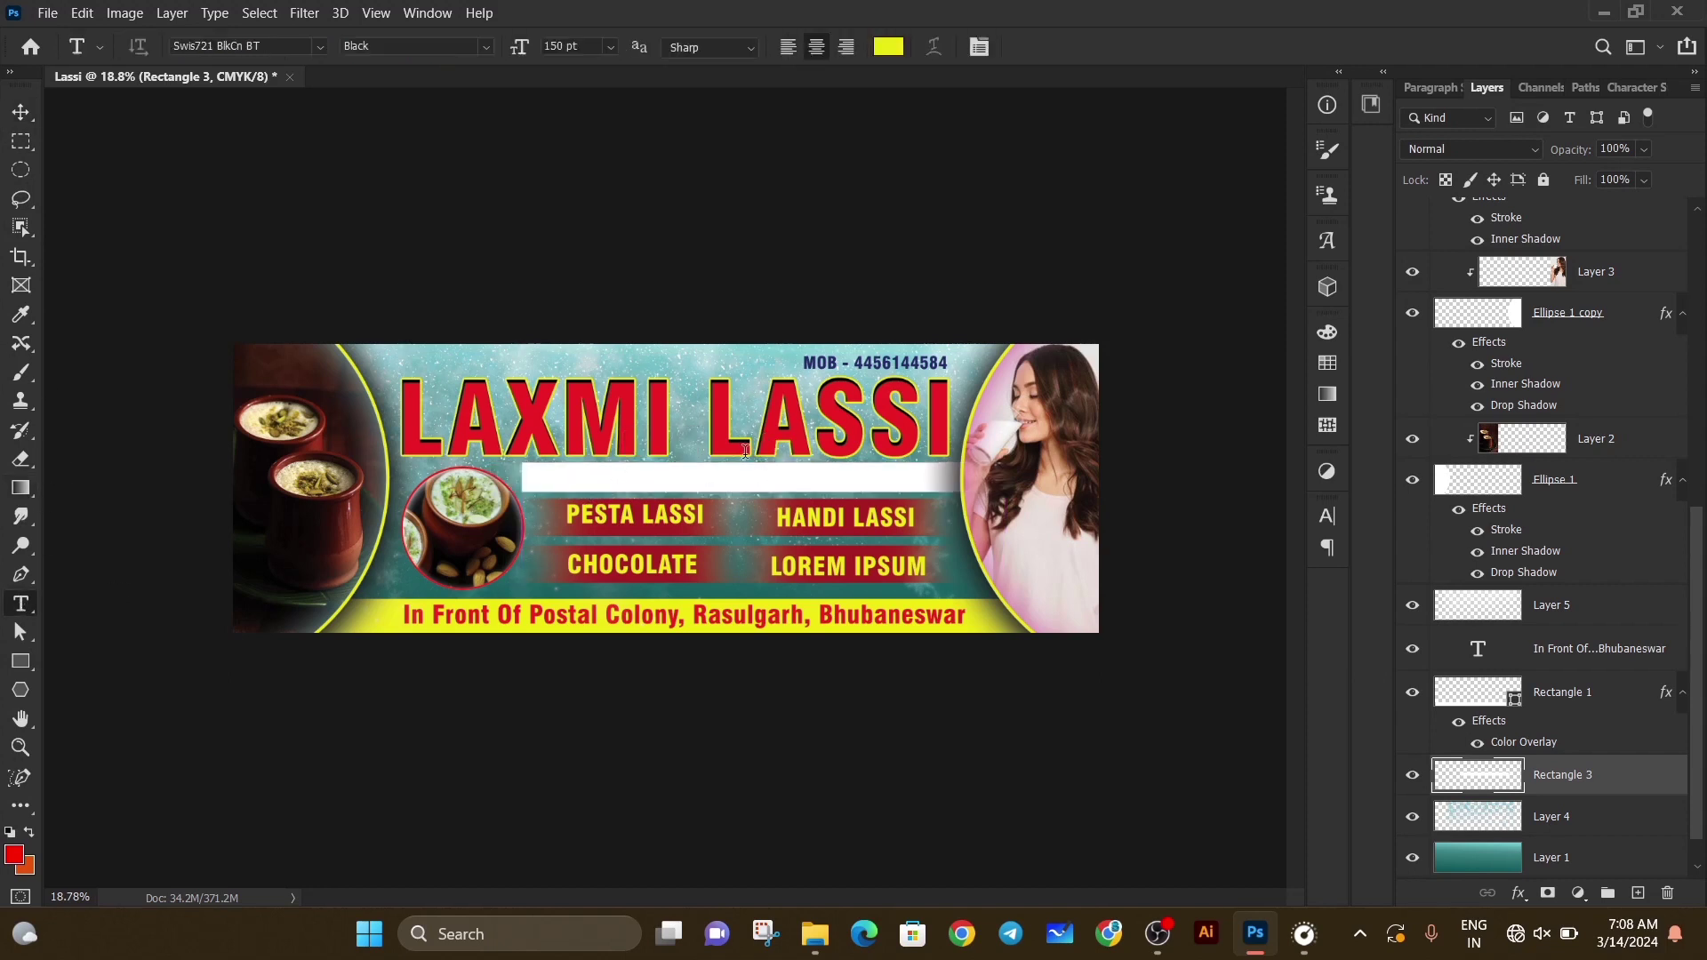
Paste the SPECIAL HANDI LASSI text onto the white strip in dark navy
left_click(700, 476)
type("LOREM IPSUM")
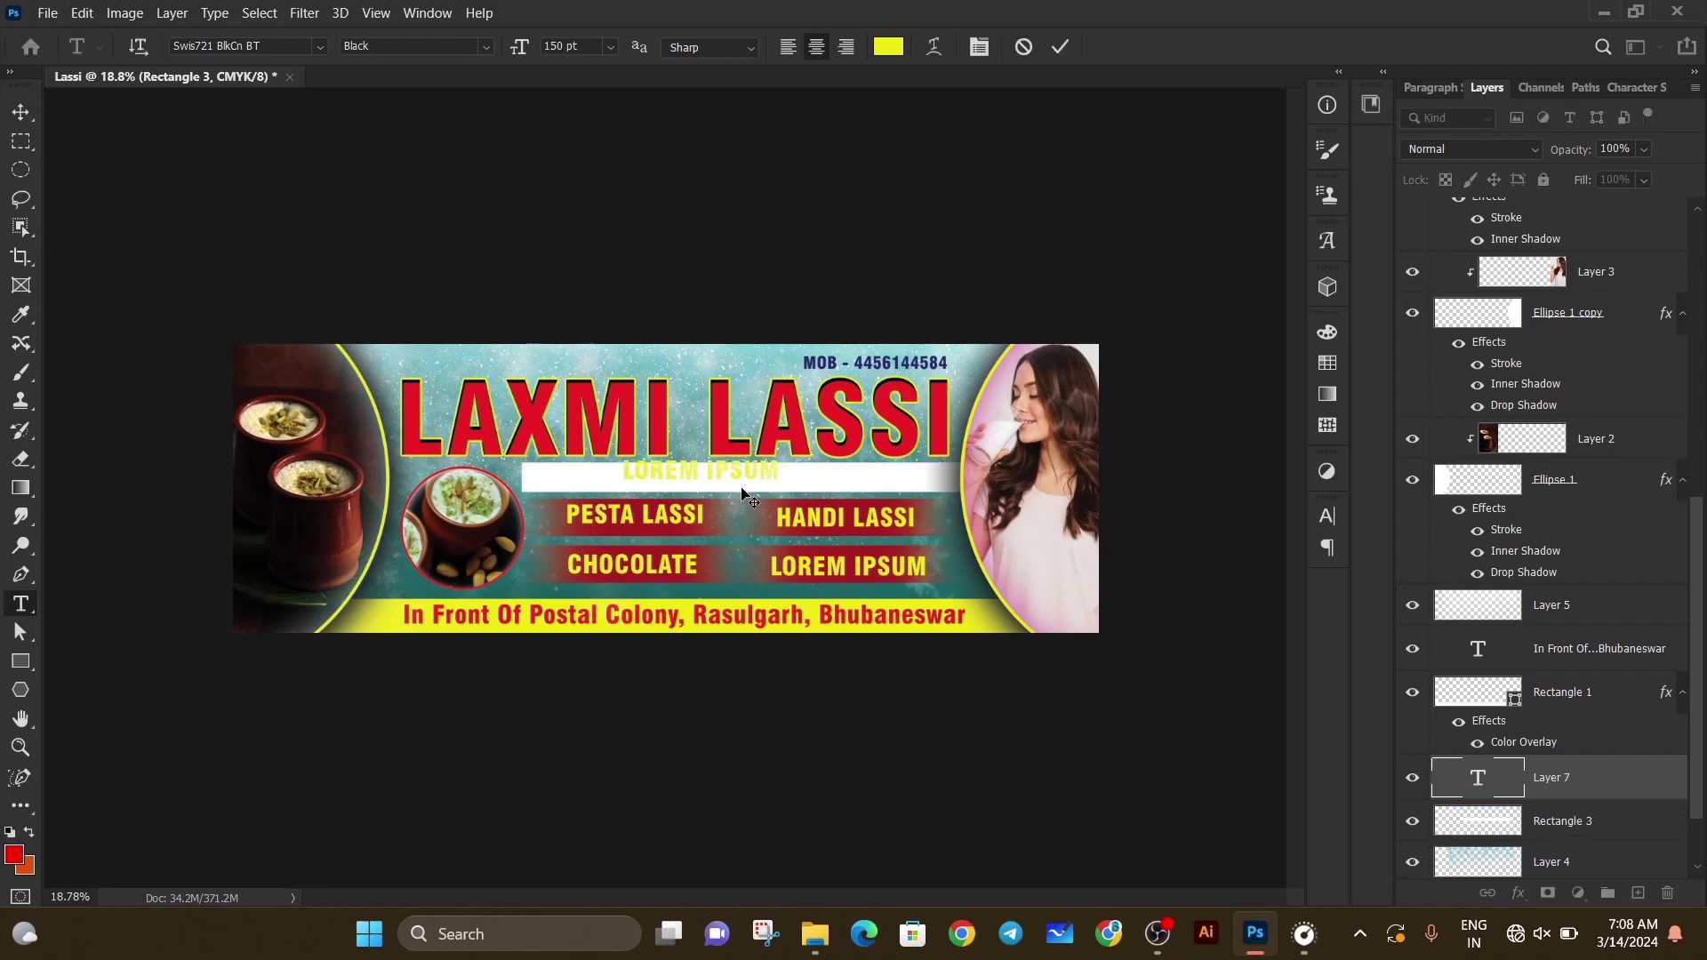
left_click(888, 47)
left_click(1366, 401)
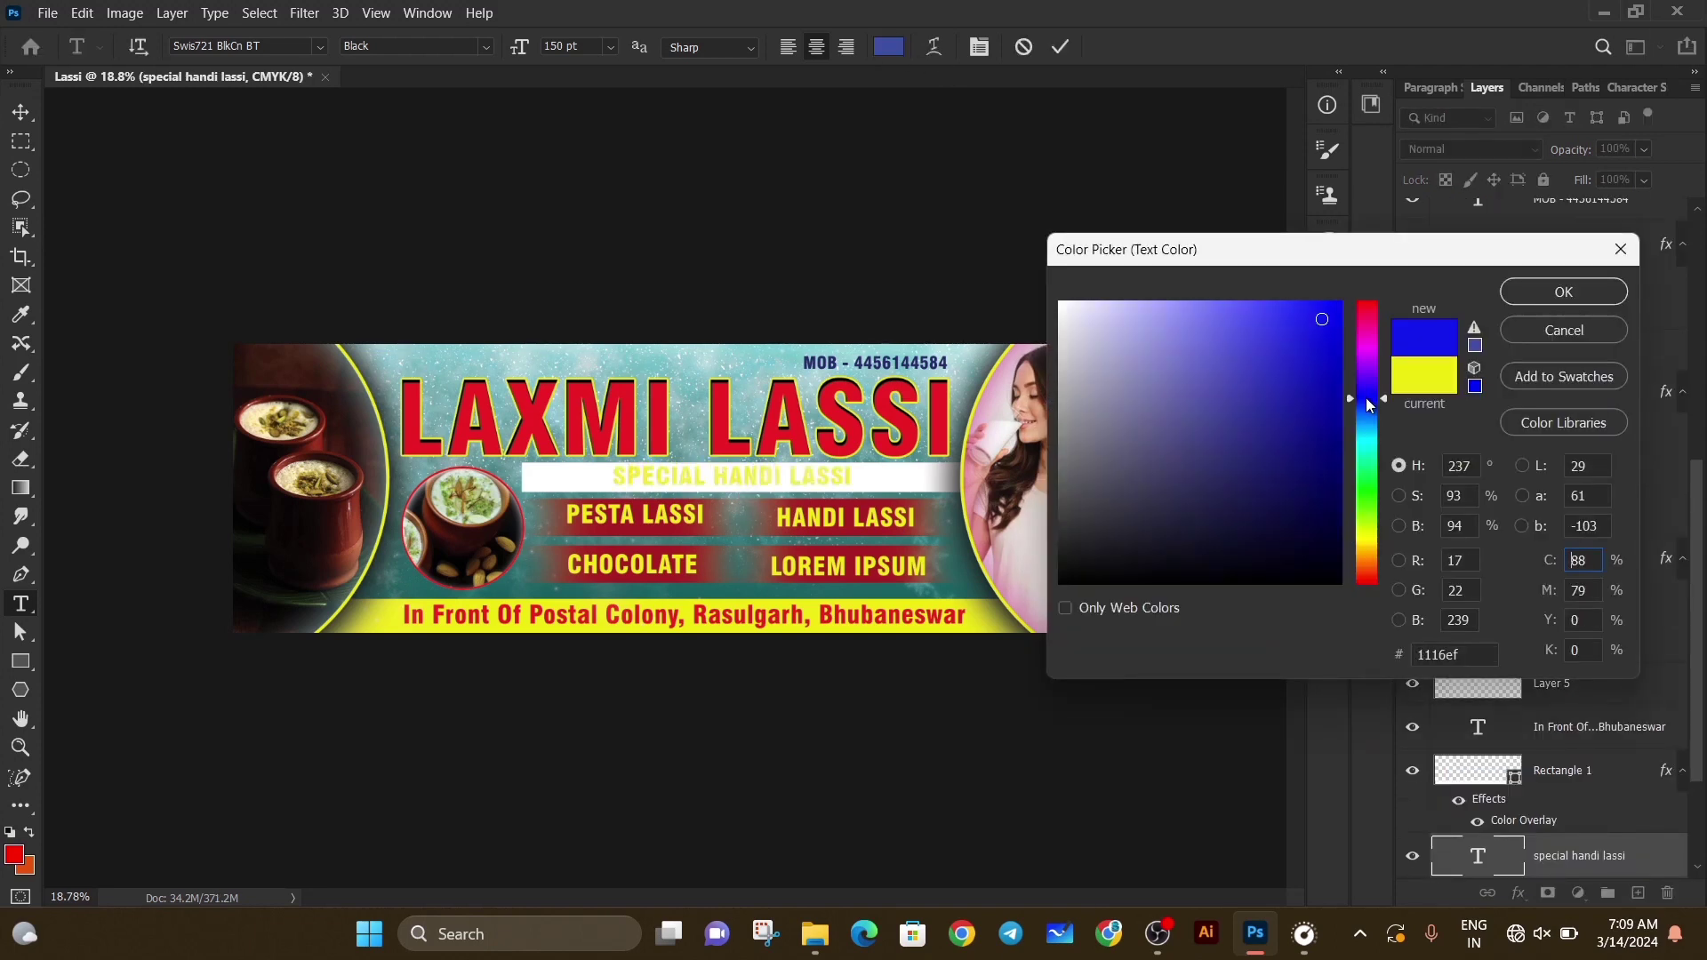
left_click(1340, 489)
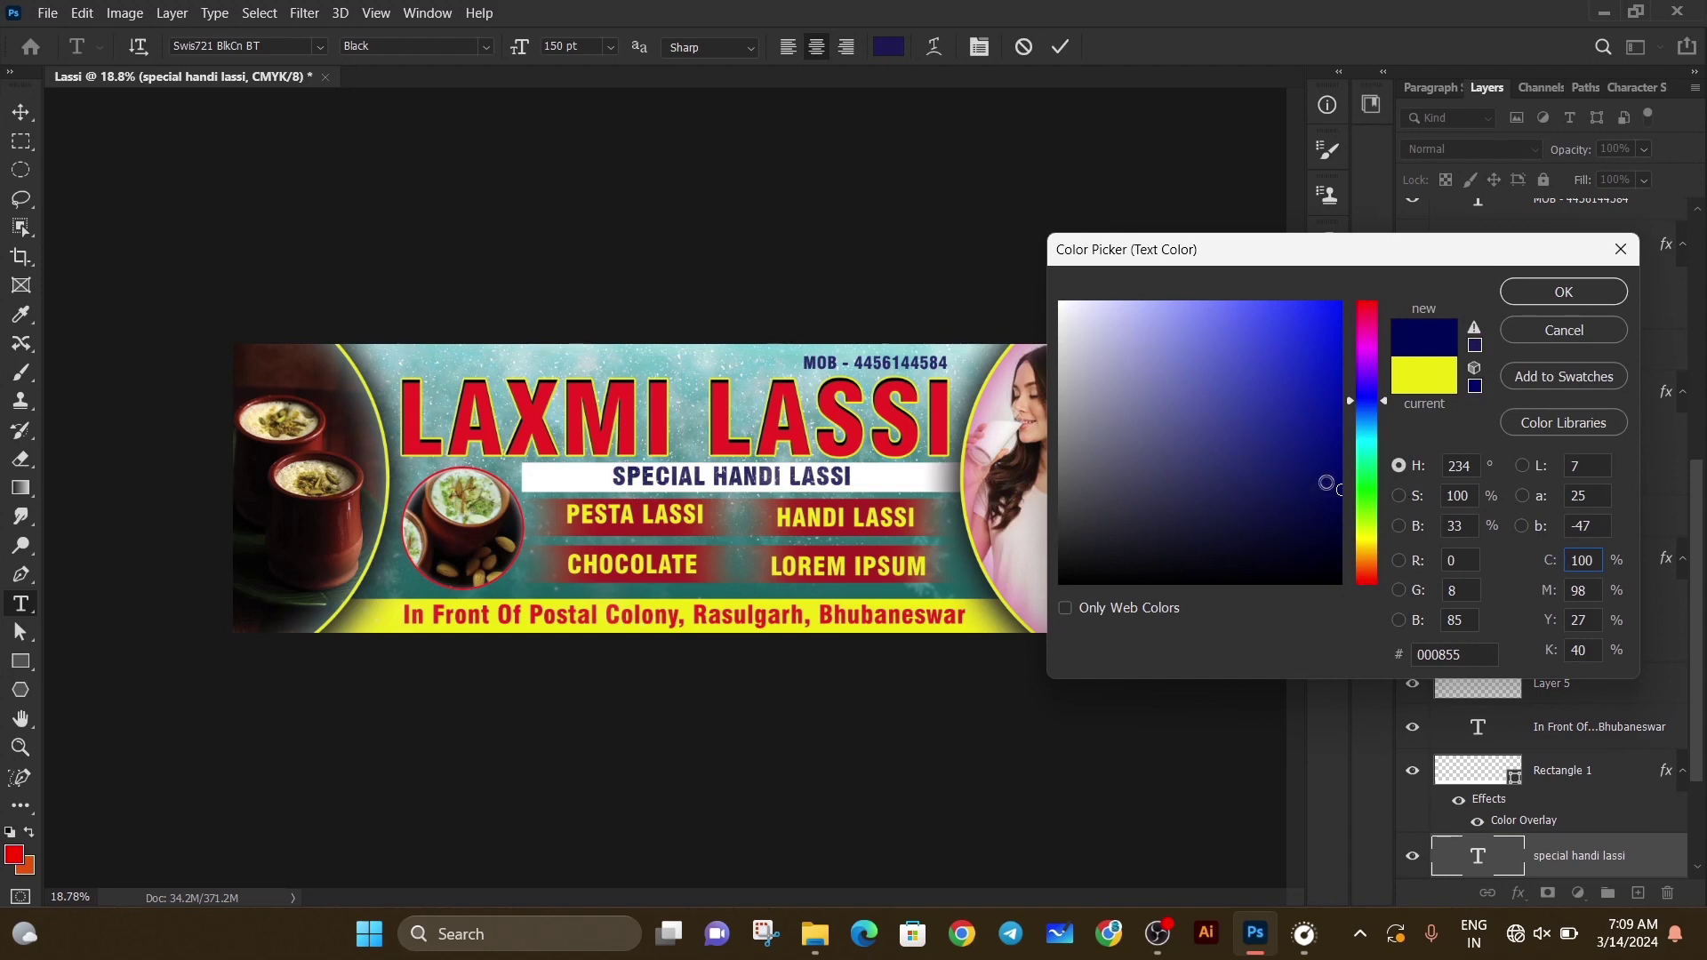
left_click_drag(1333, 472, 1391, 531)
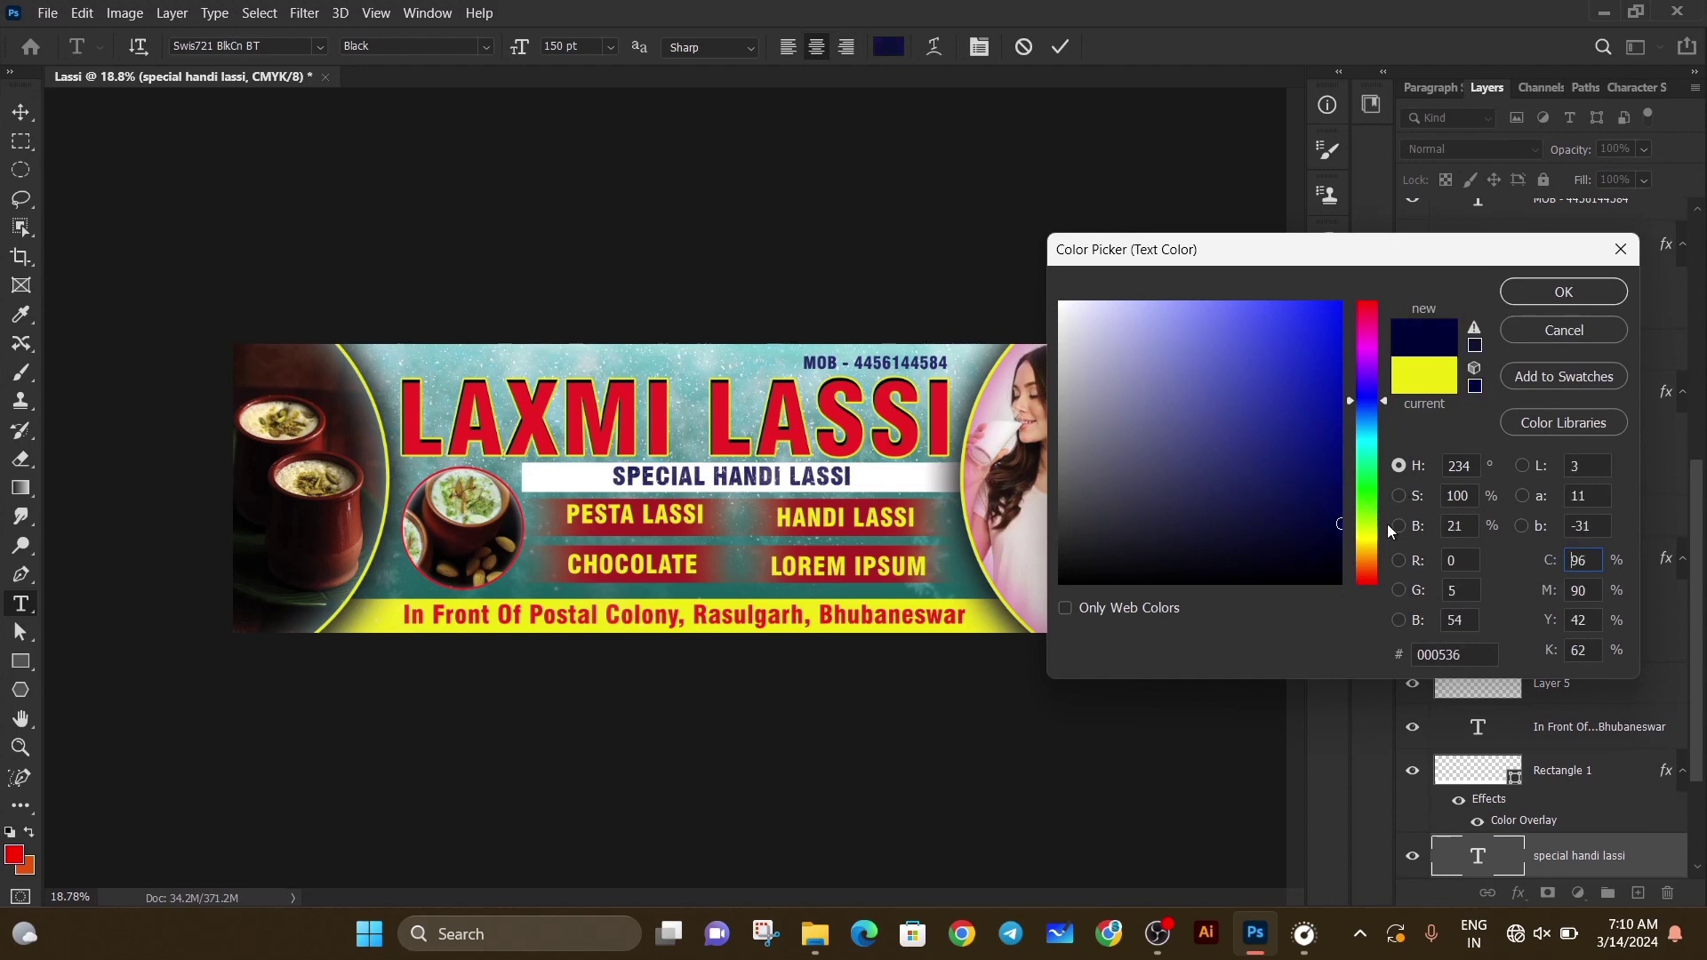
left_click(1575, 296)
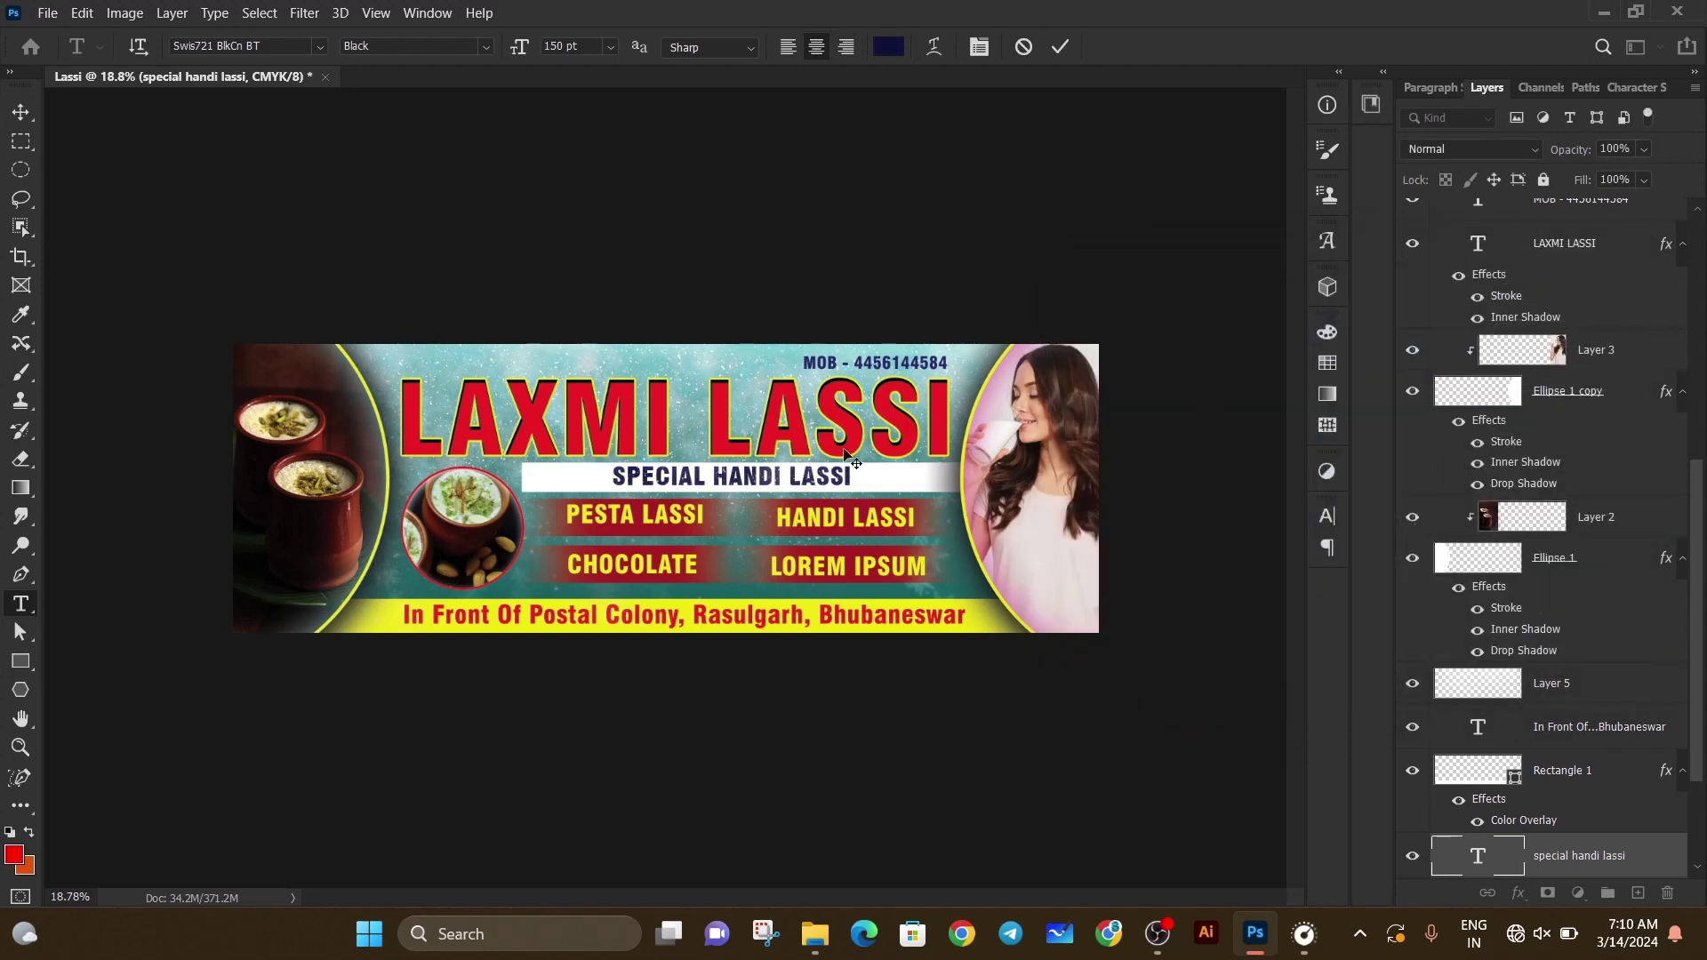
left_click(1060, 47)
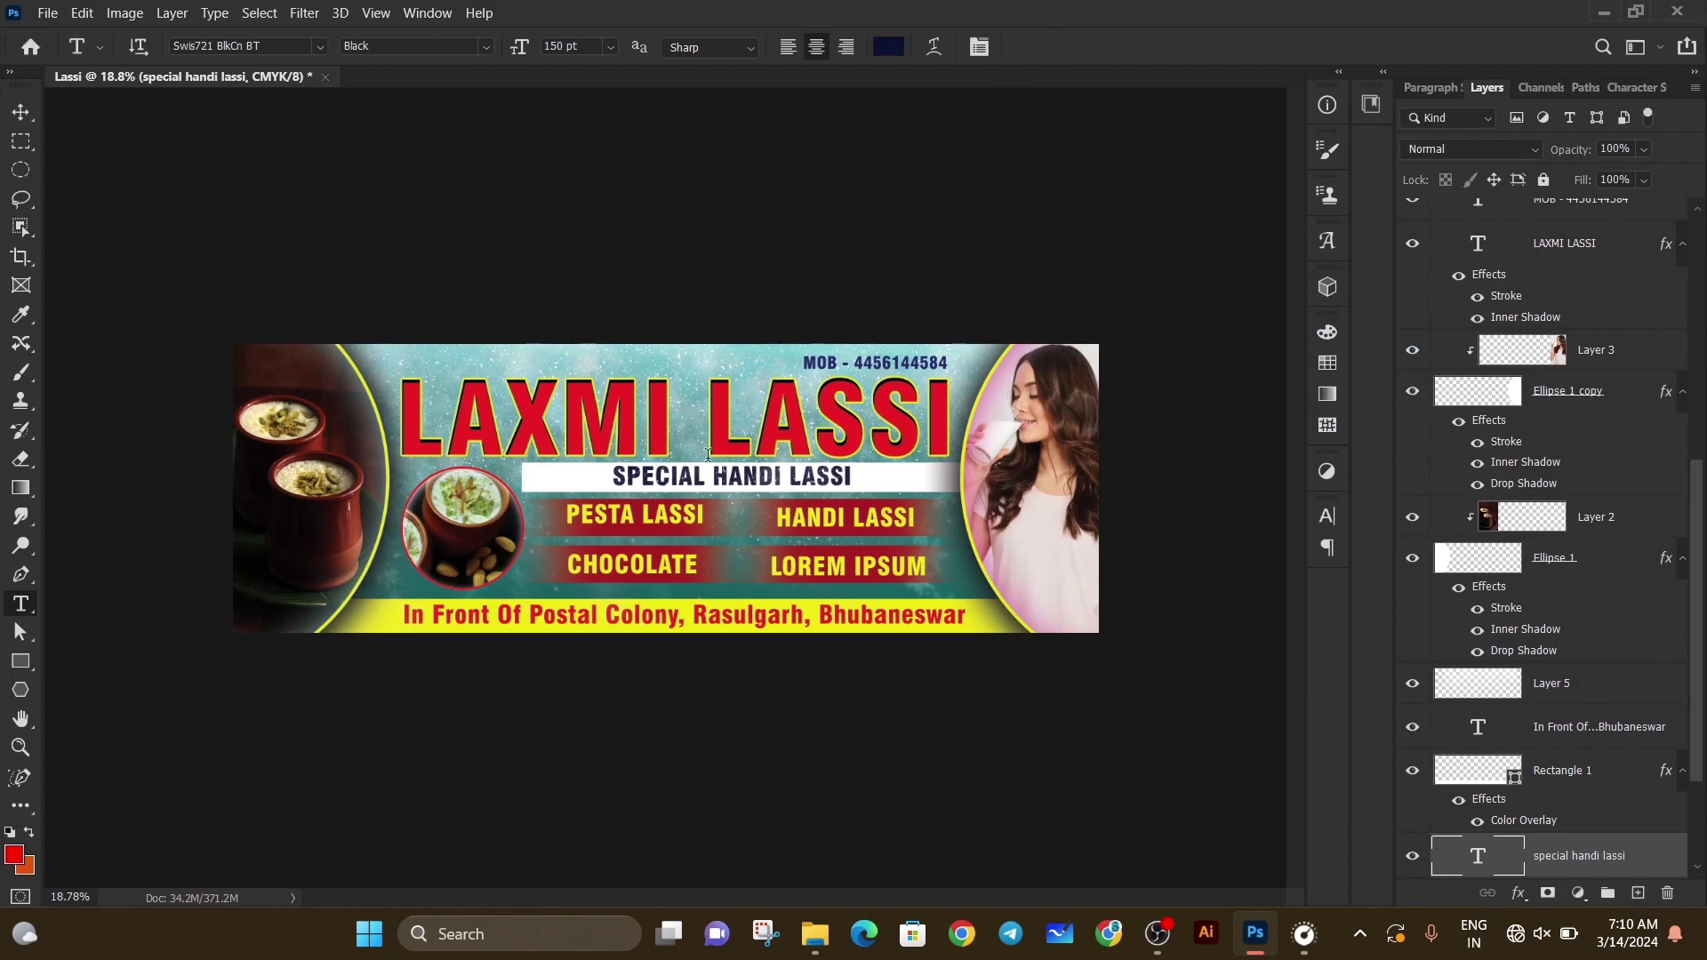
Append 'with ravidi' to the end of the strip text
left_click(22, 112)
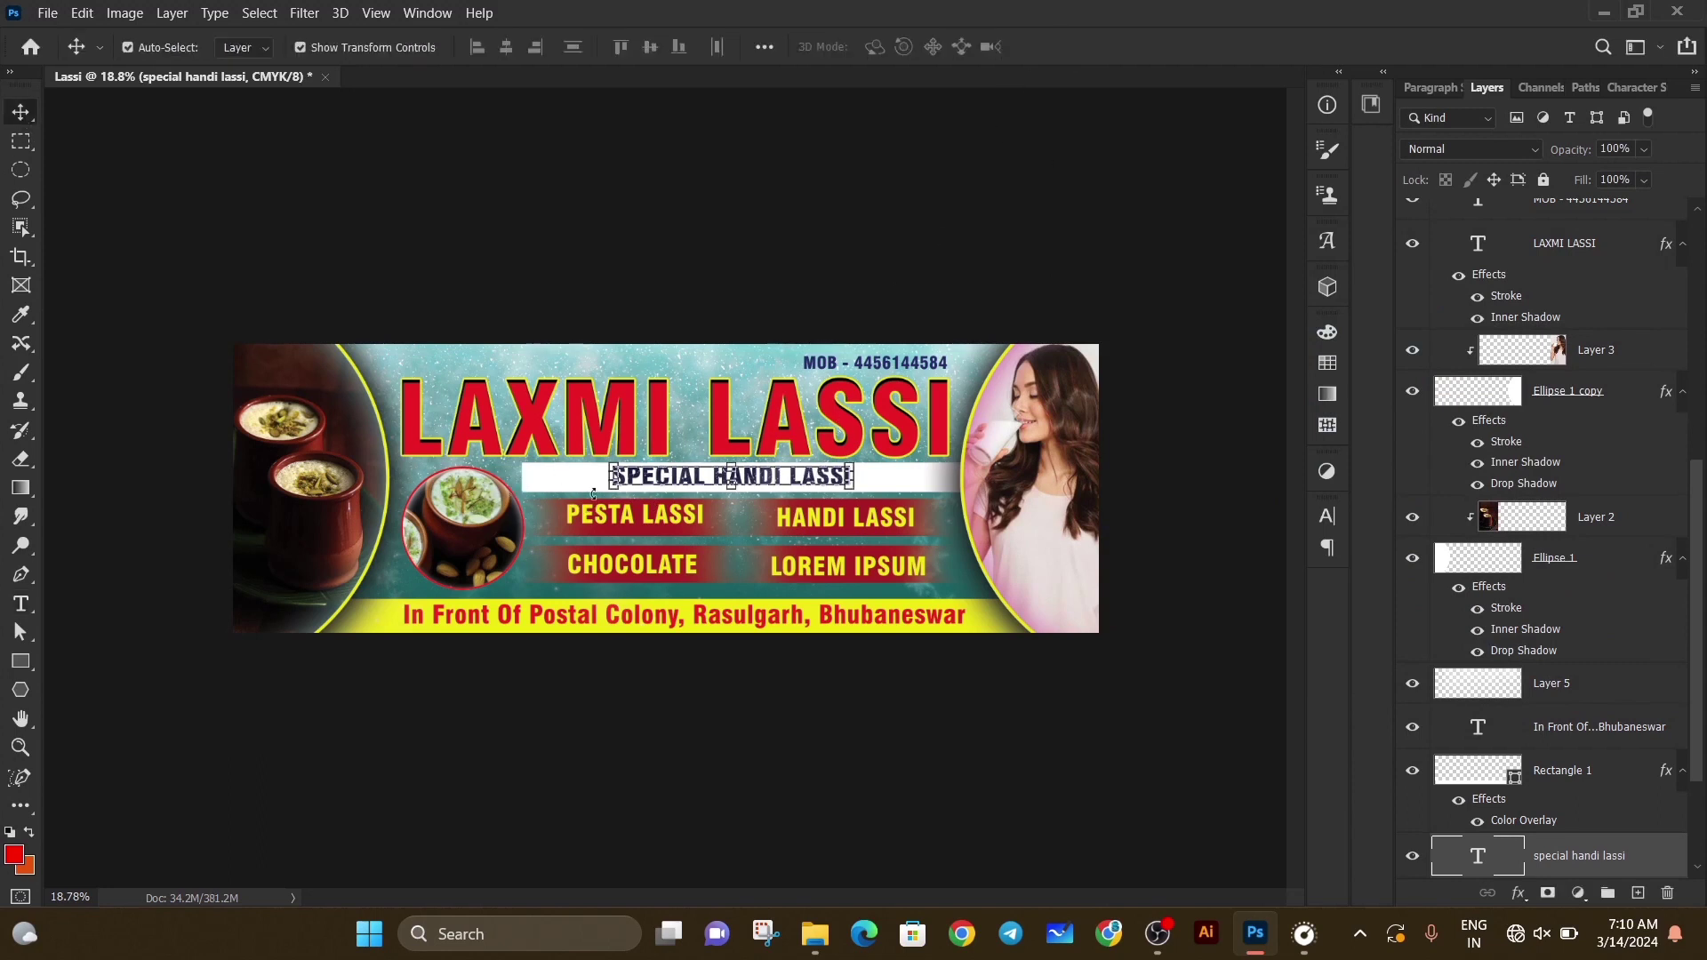
left_click(21, 604)
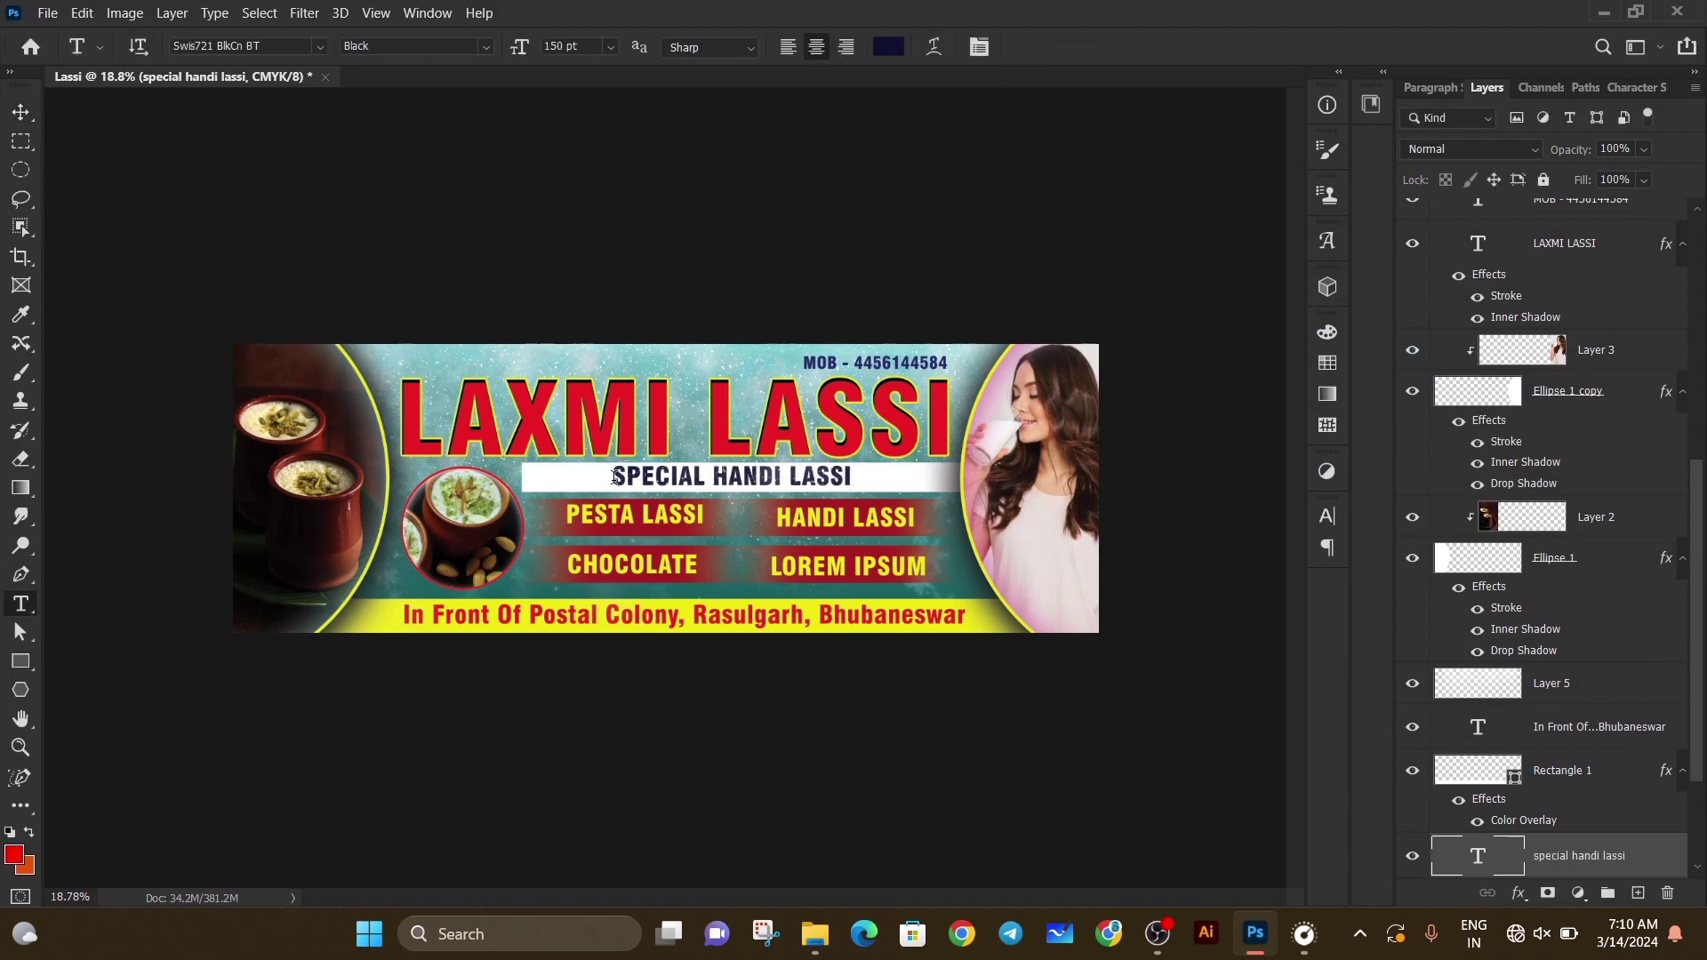
left_click(757, 477)
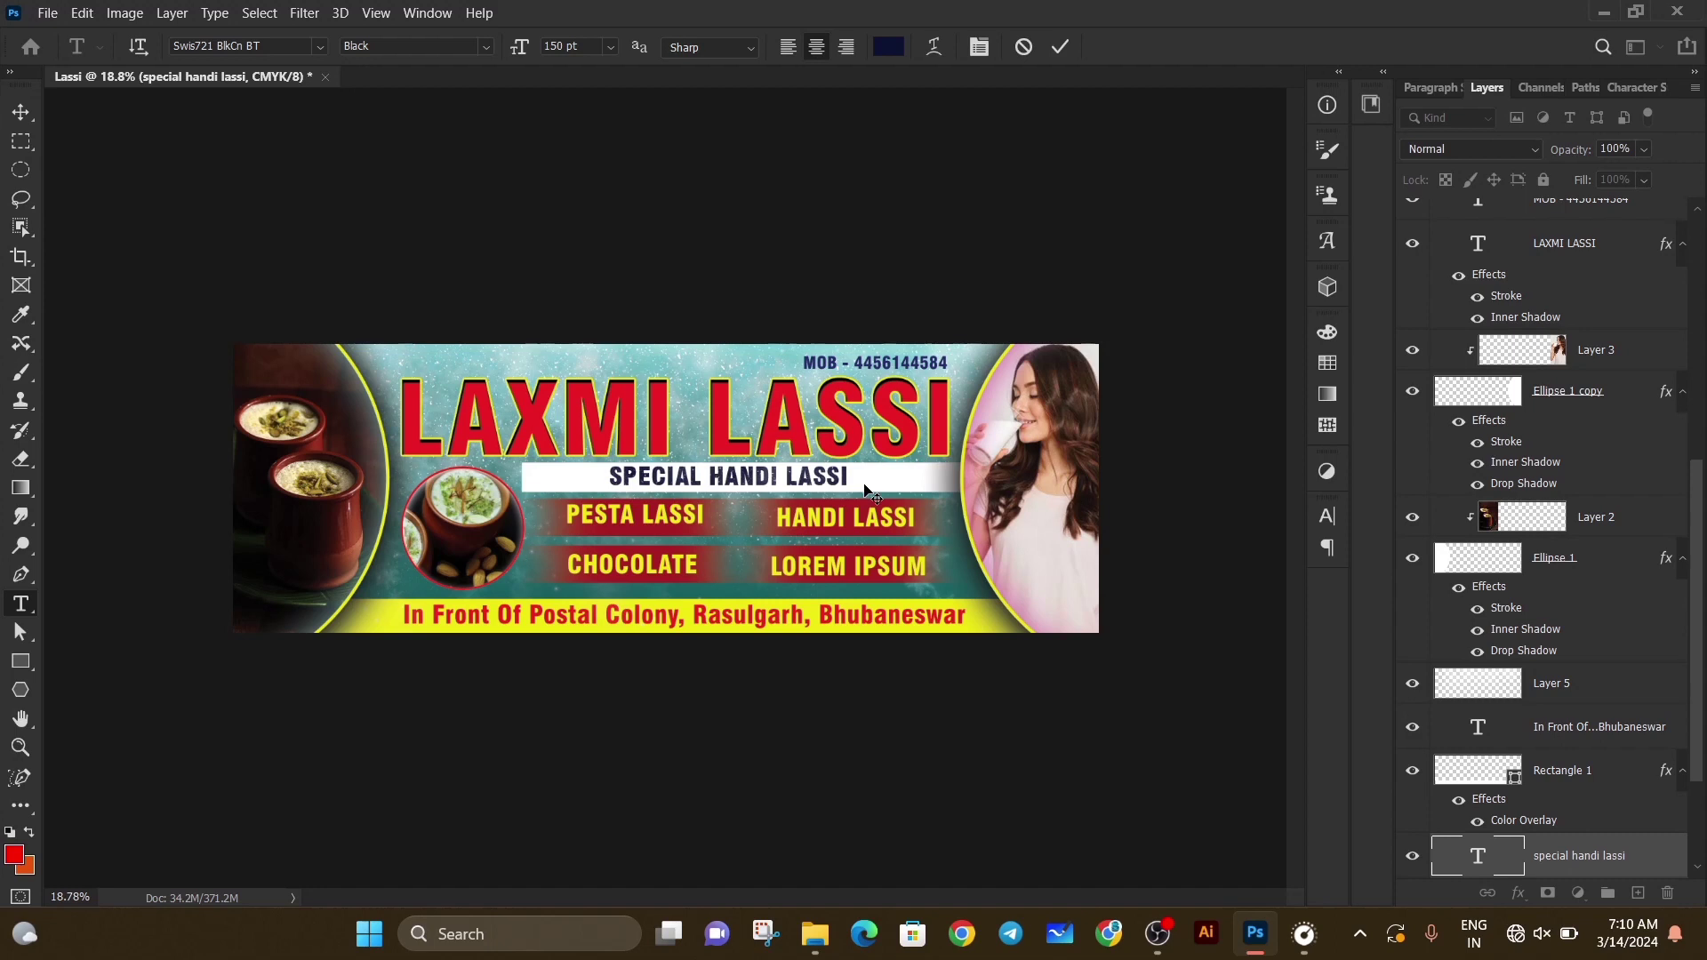
type("wi")
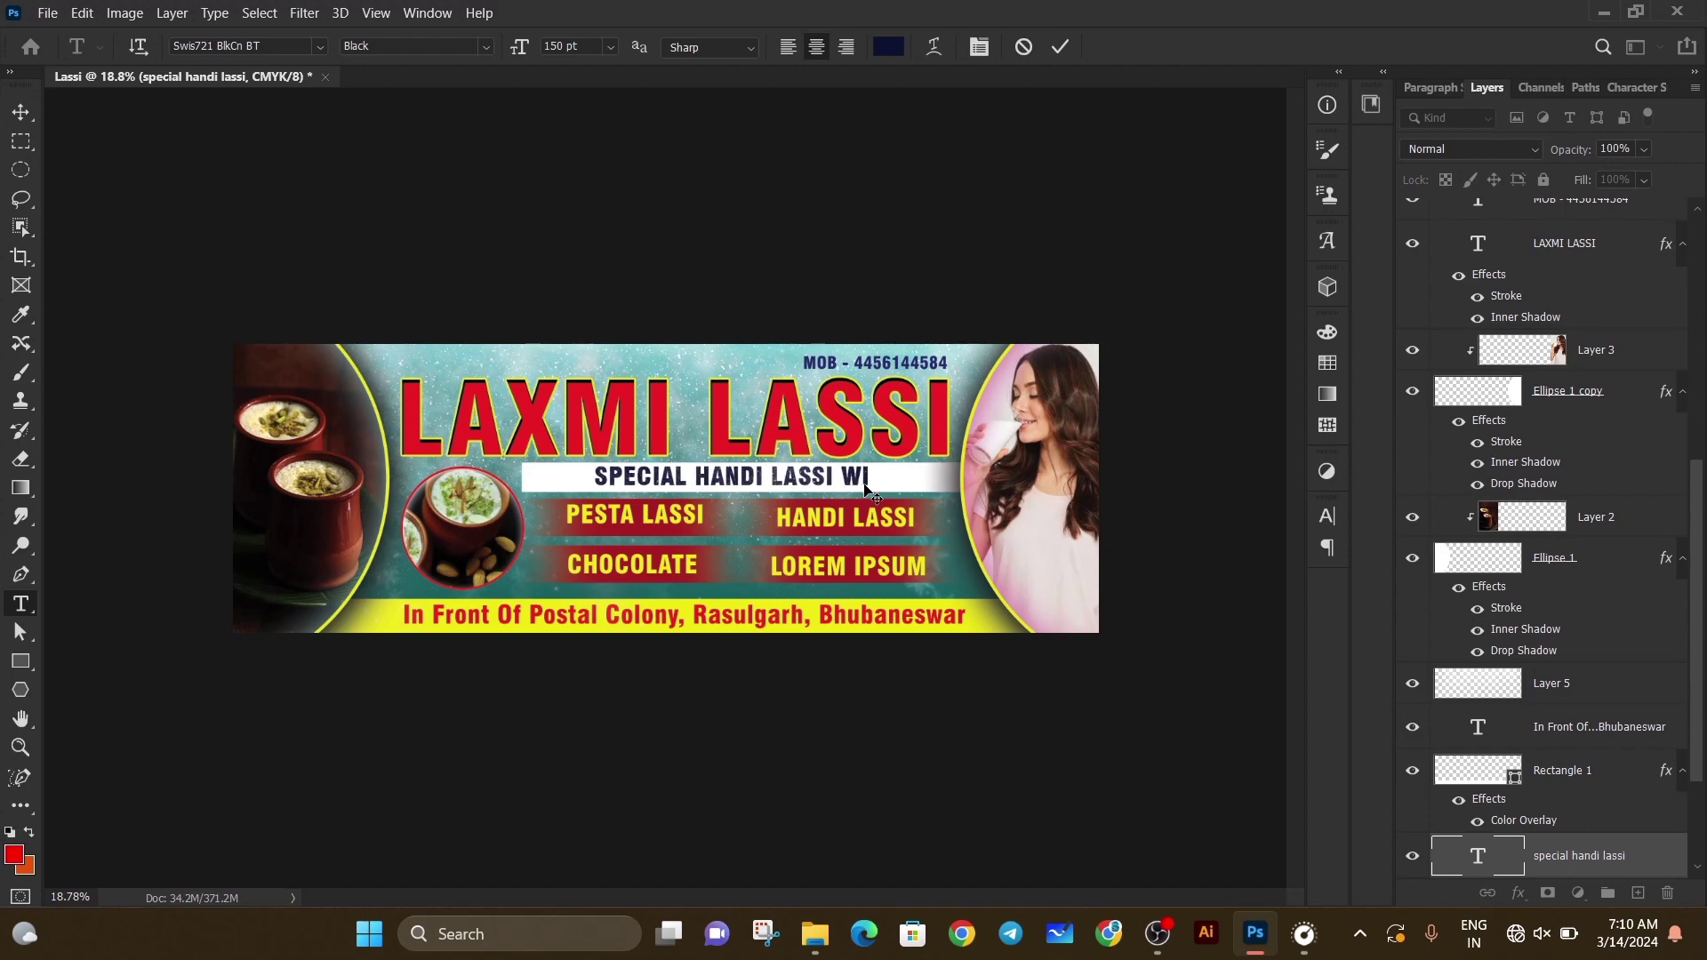
type("th ravidi")
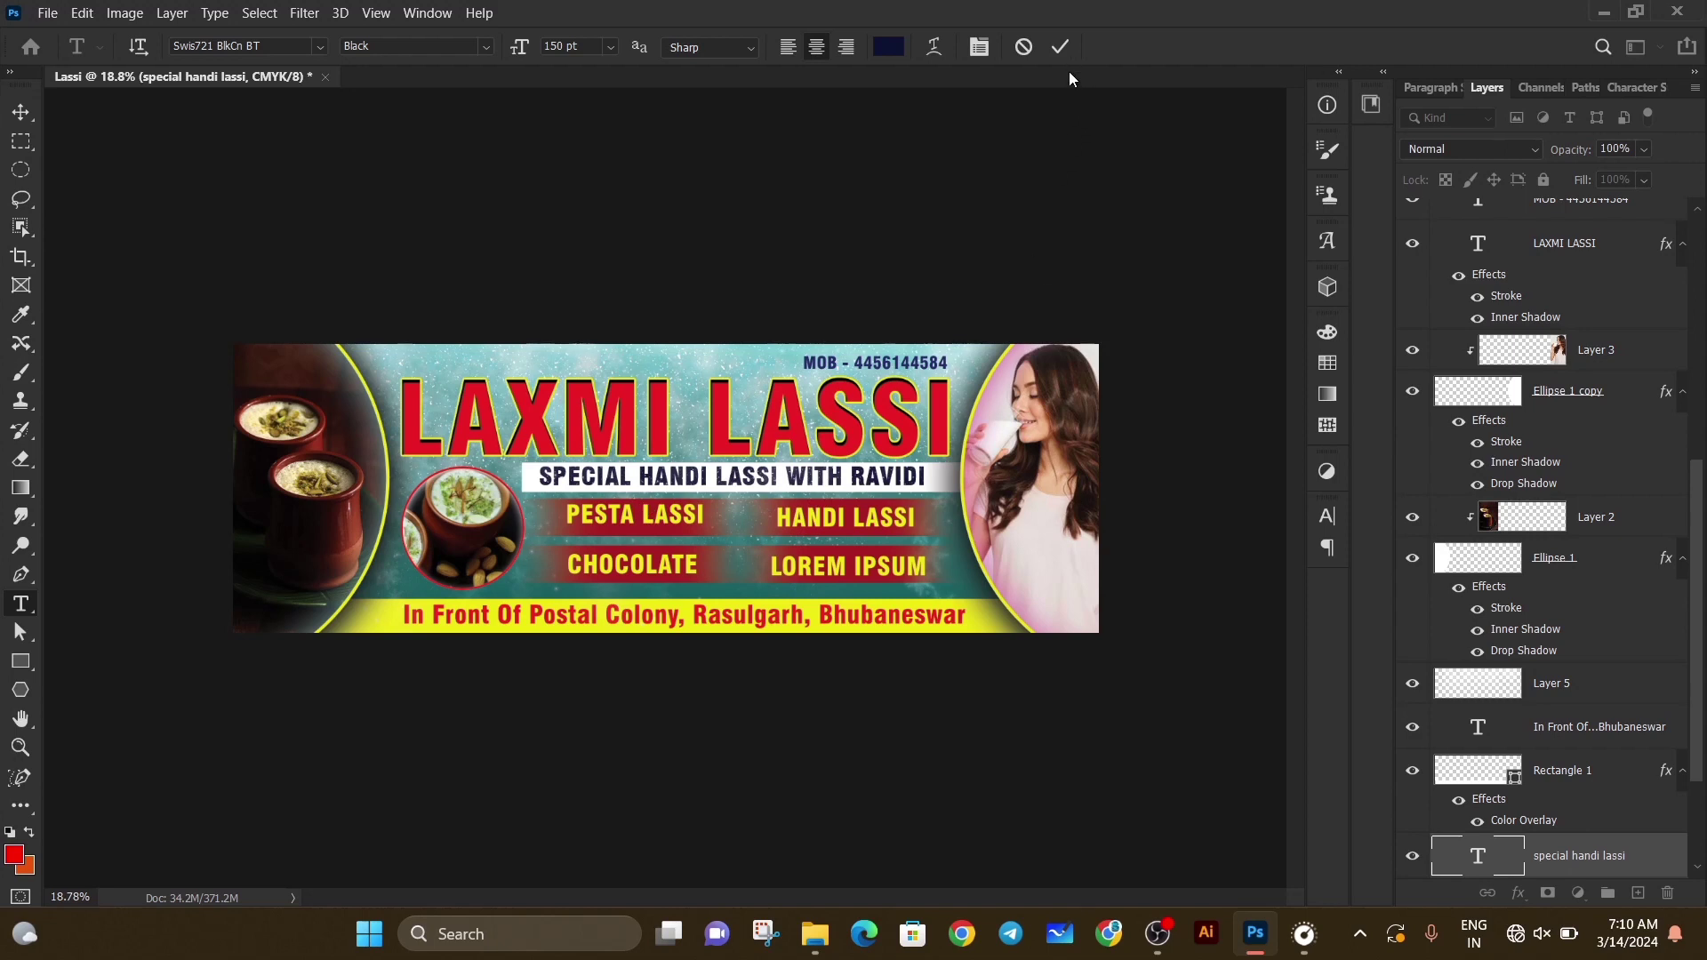
left_click(1059, 47)
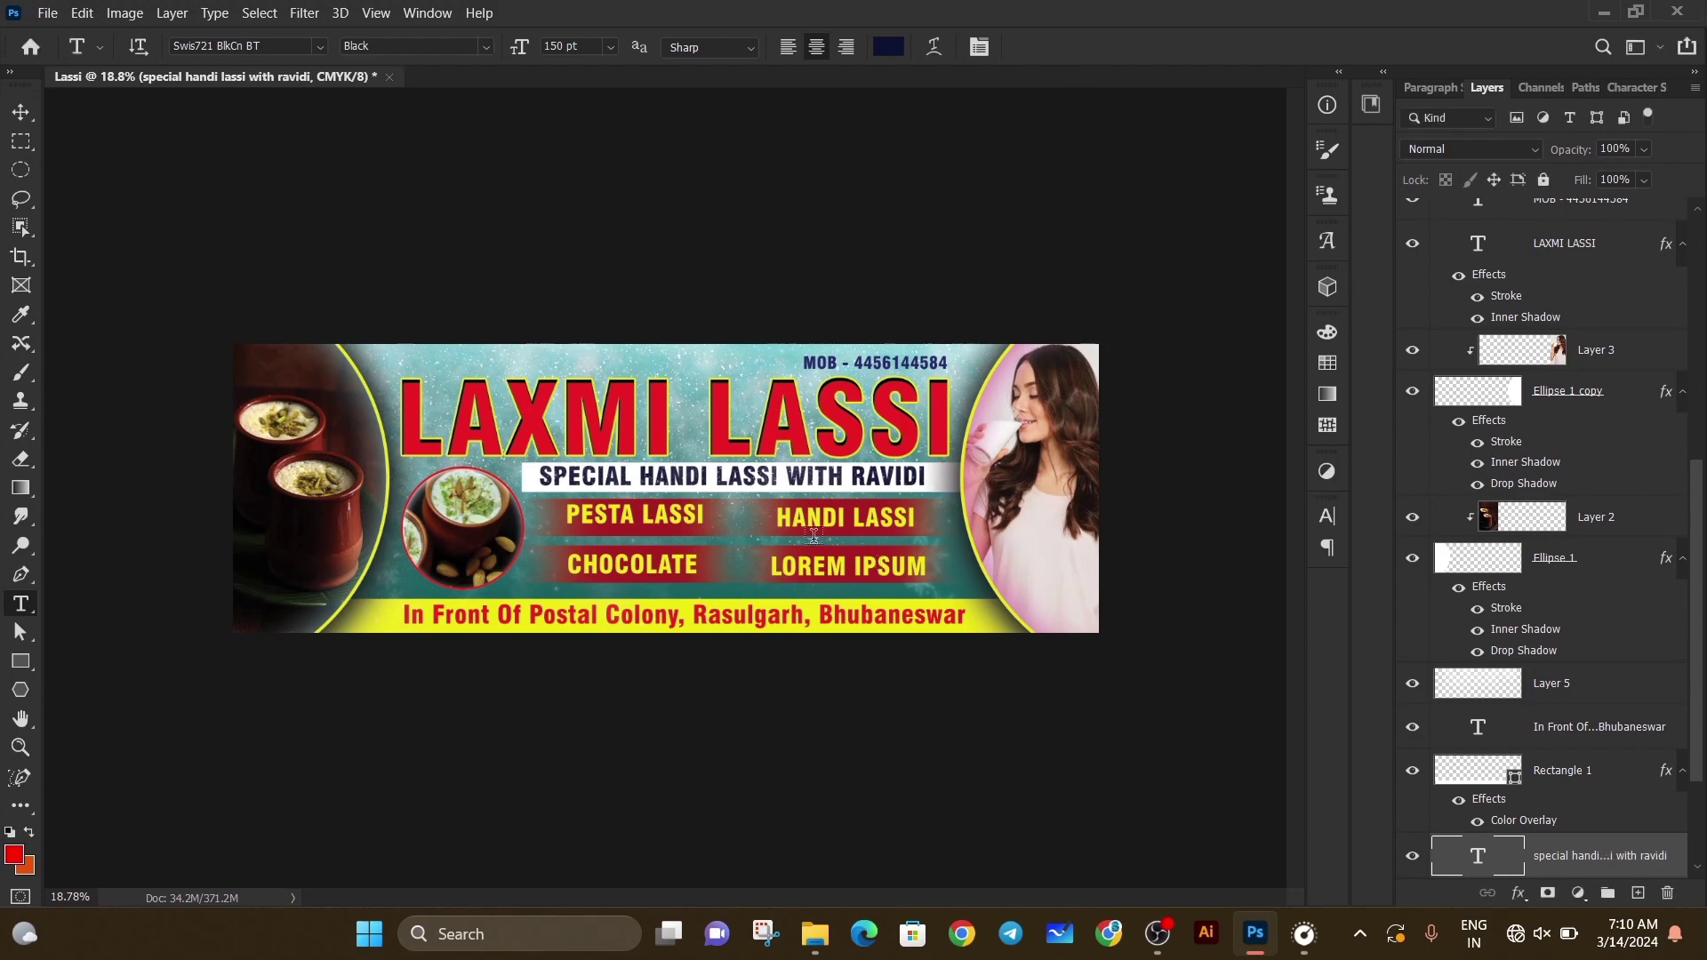